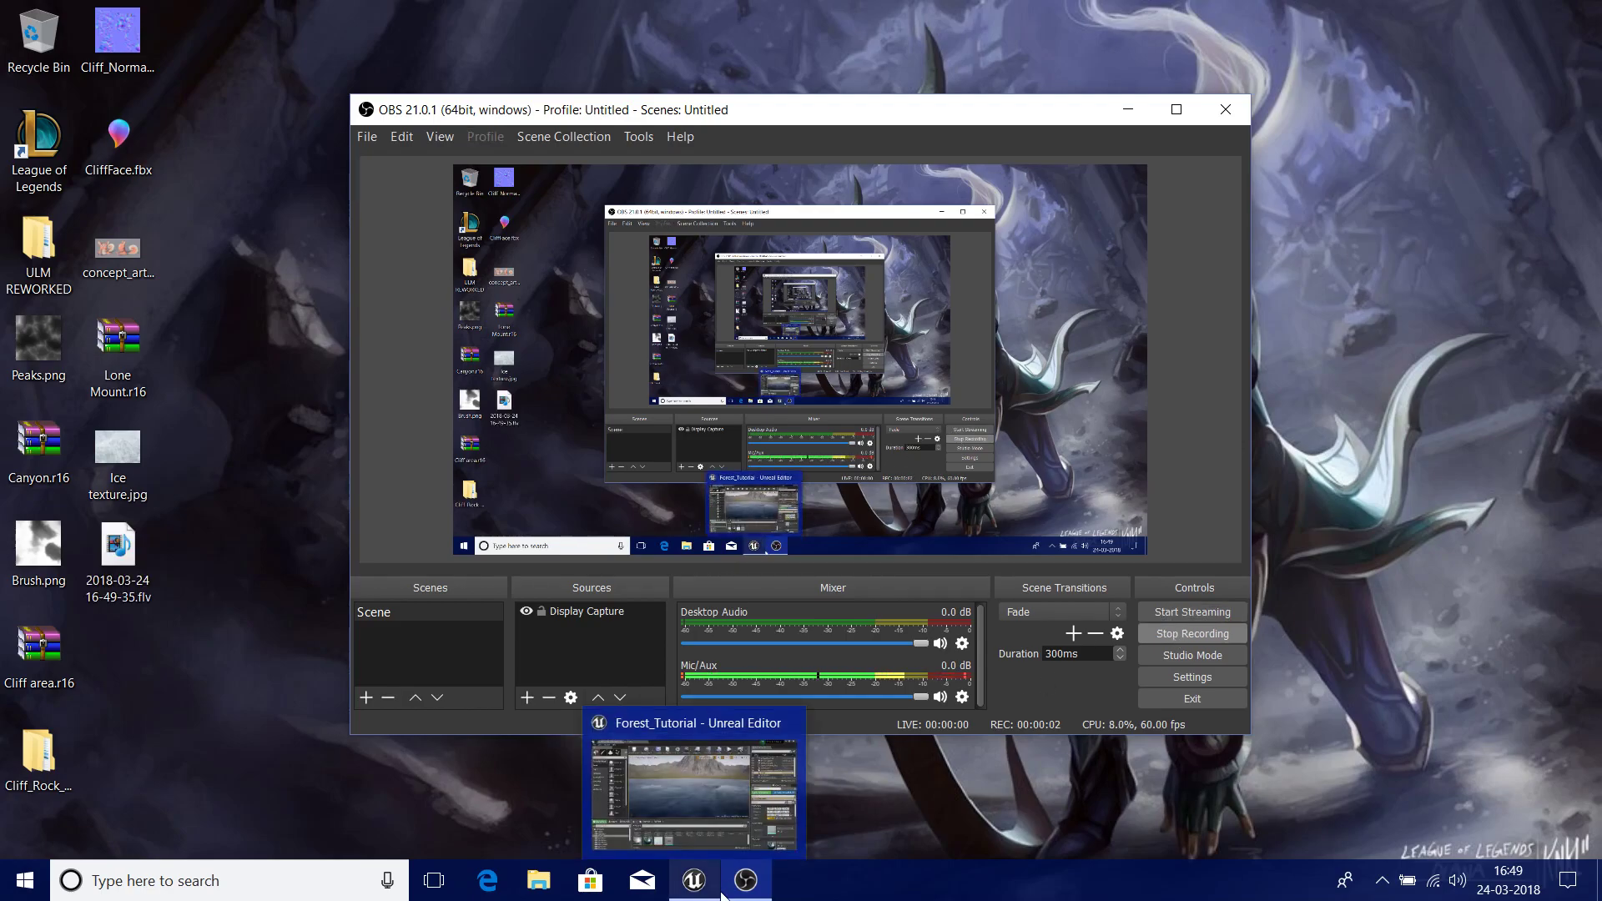
# - Switch to the Unreal Editor, open the Ice_Inst material instance and view its parameters and preview sphere
pyautogui.click(723, 894)
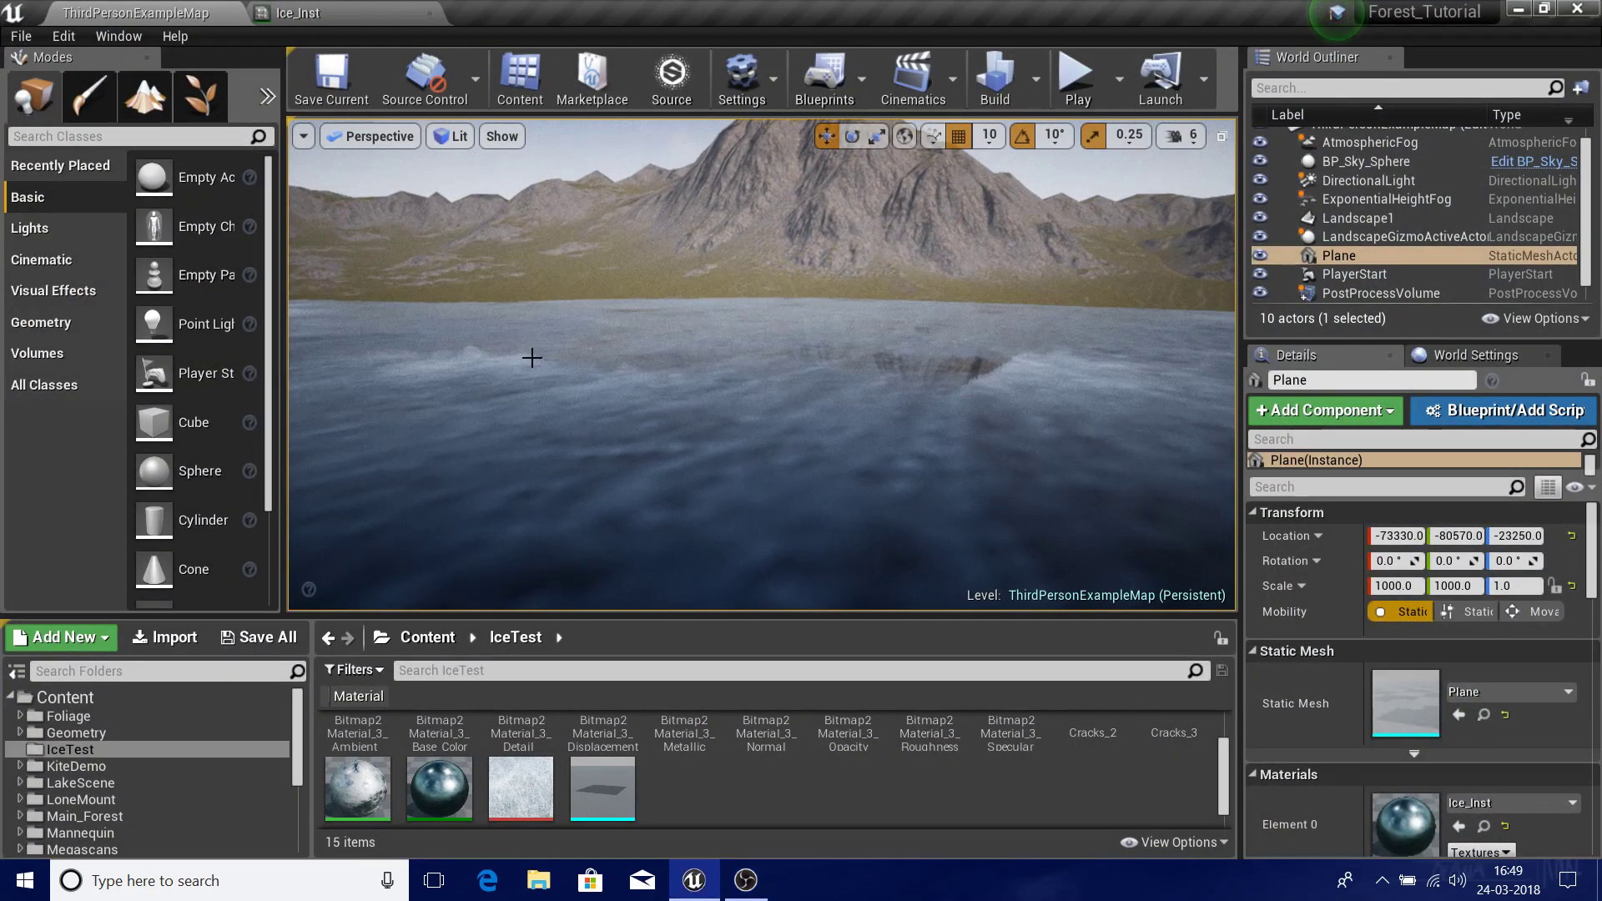
pyautogui.moveTo(735, 412); pyautogui.dragTo(775, 374, button='right')
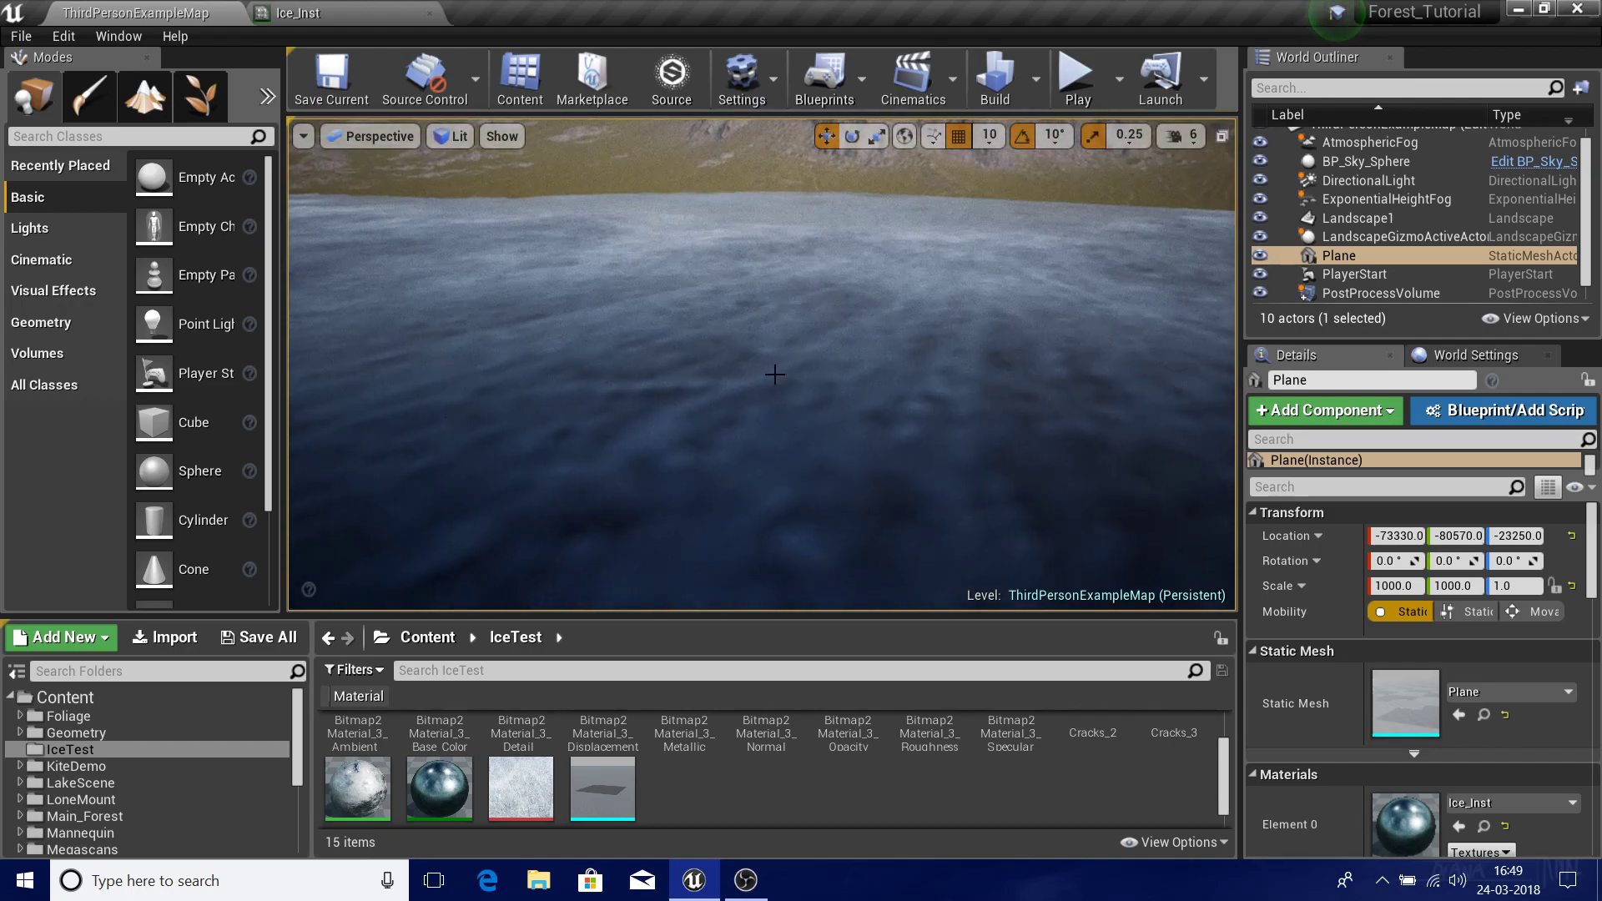
pyautogui.doubleClick(440, 786)
pyautogui.scroll(-5, 968, 367)
pyautogui.scroll(3, 714, 343)
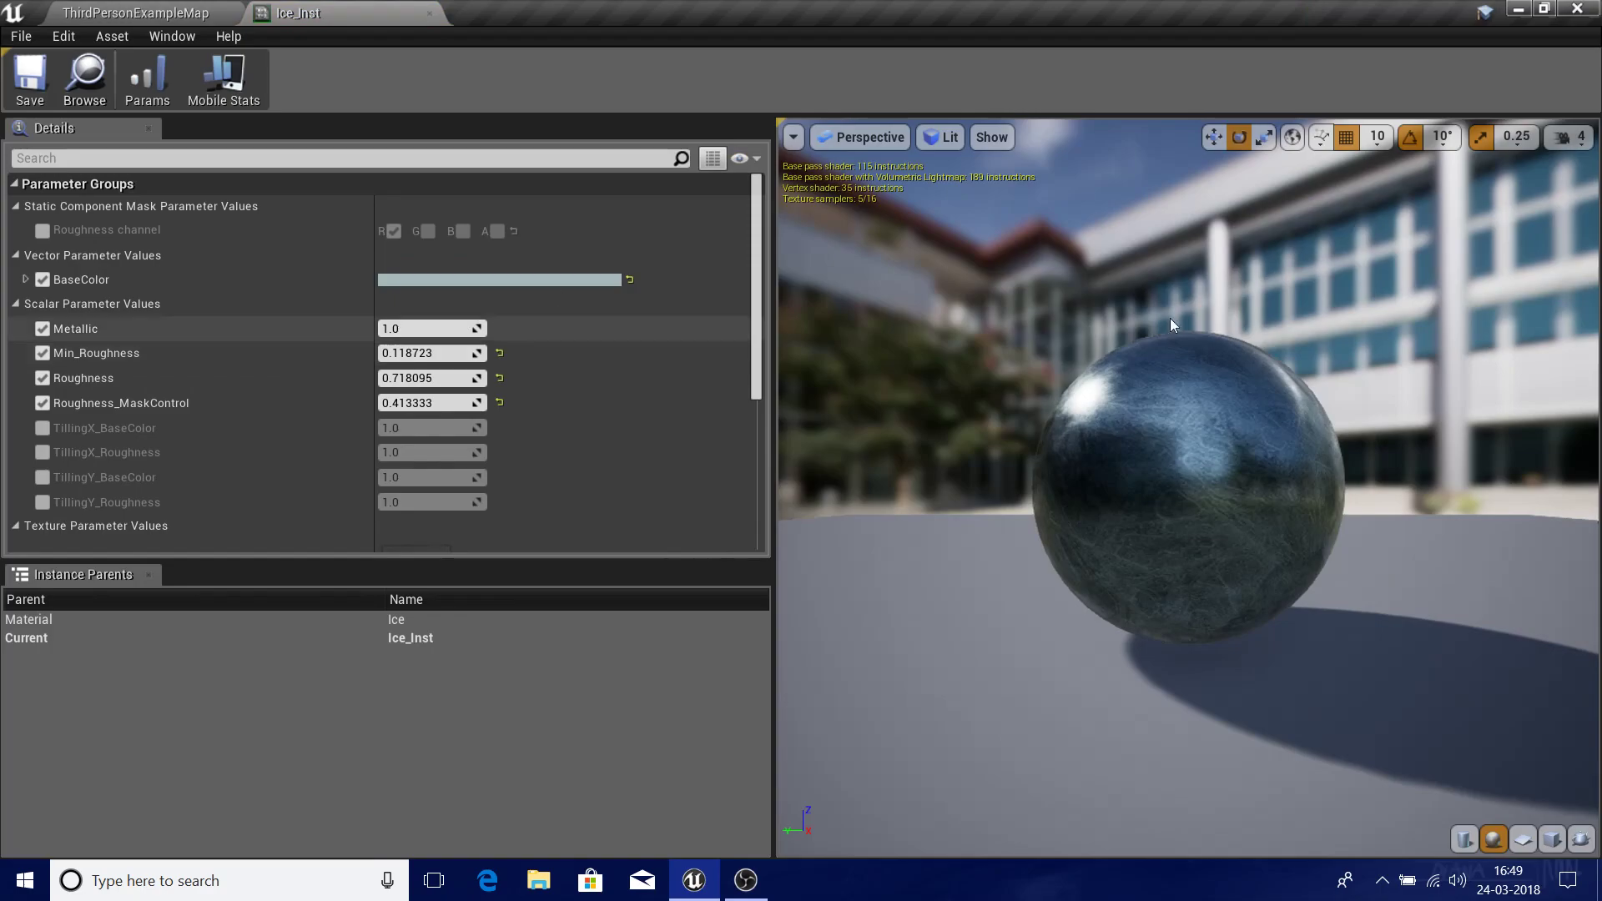
pyautogui.moveTo(1170, 318); pyautogui.dragTo(1166, 397)
pyautogui.click(564, 280)
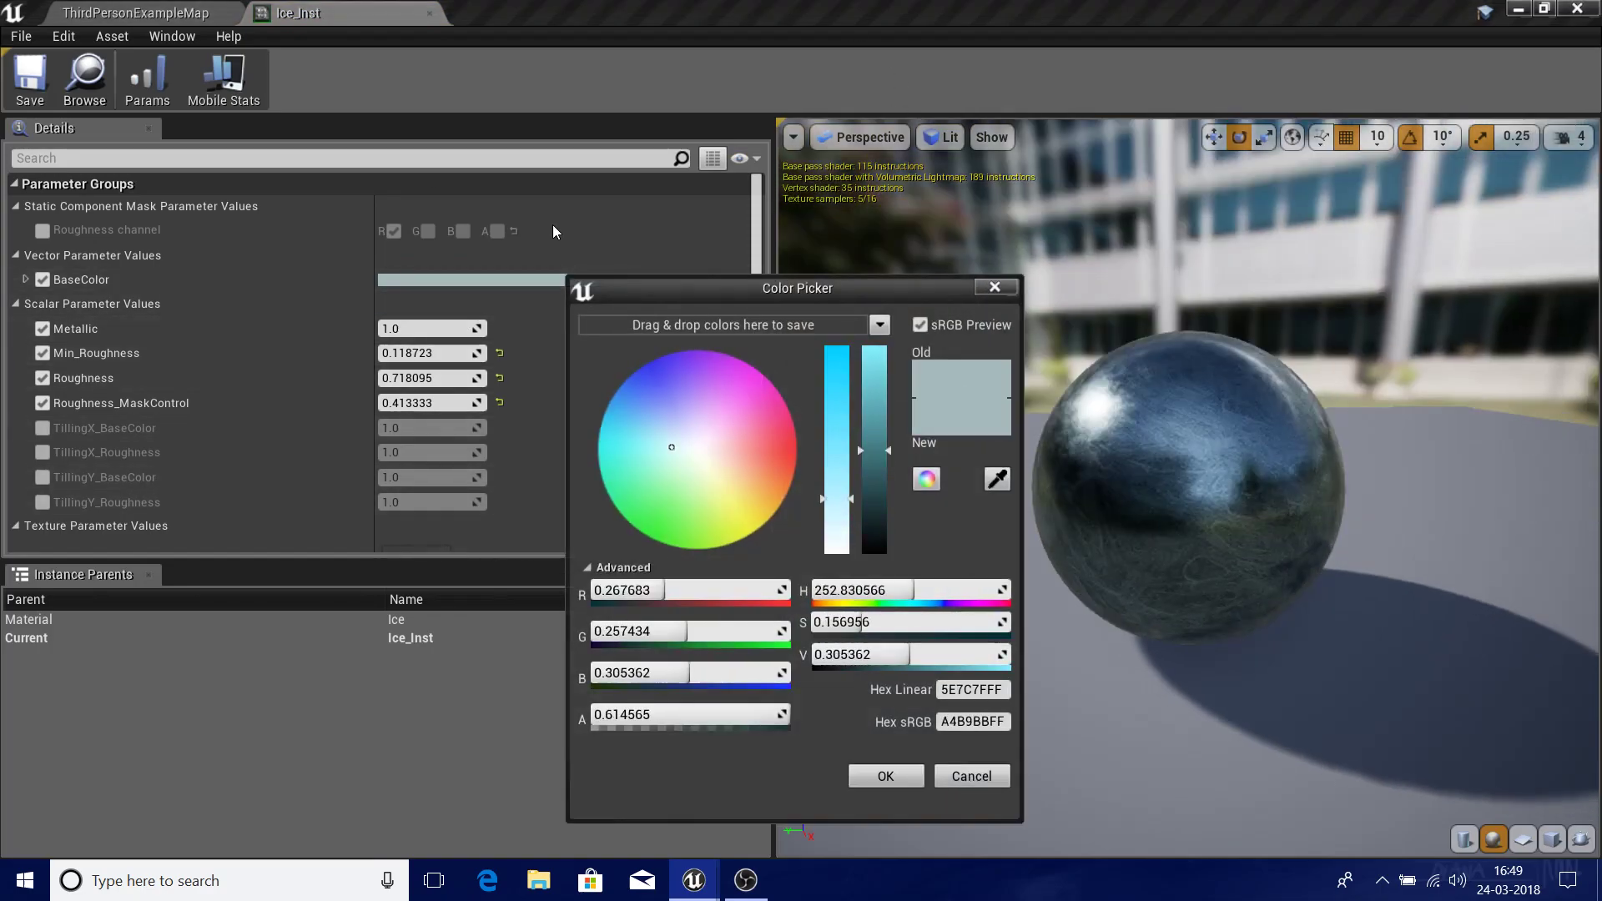
pyautogui.click(215, 18)
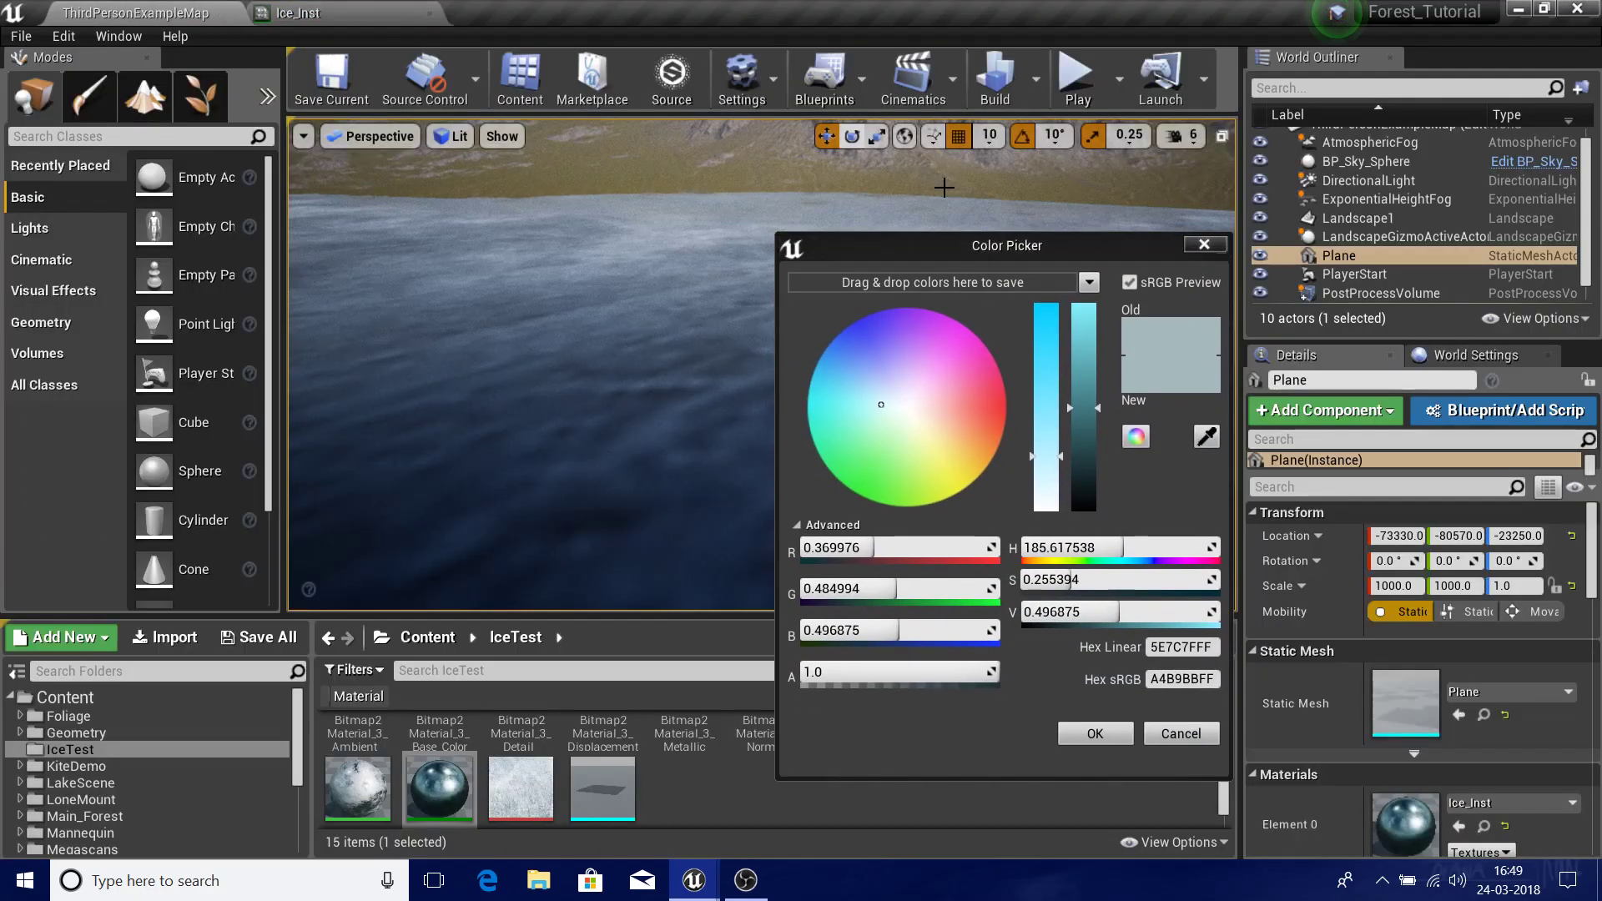
pyautogui.moveTo(916, 238); pyautogui.dragTo(1160, 174)
pyautogui.click(373, 11)
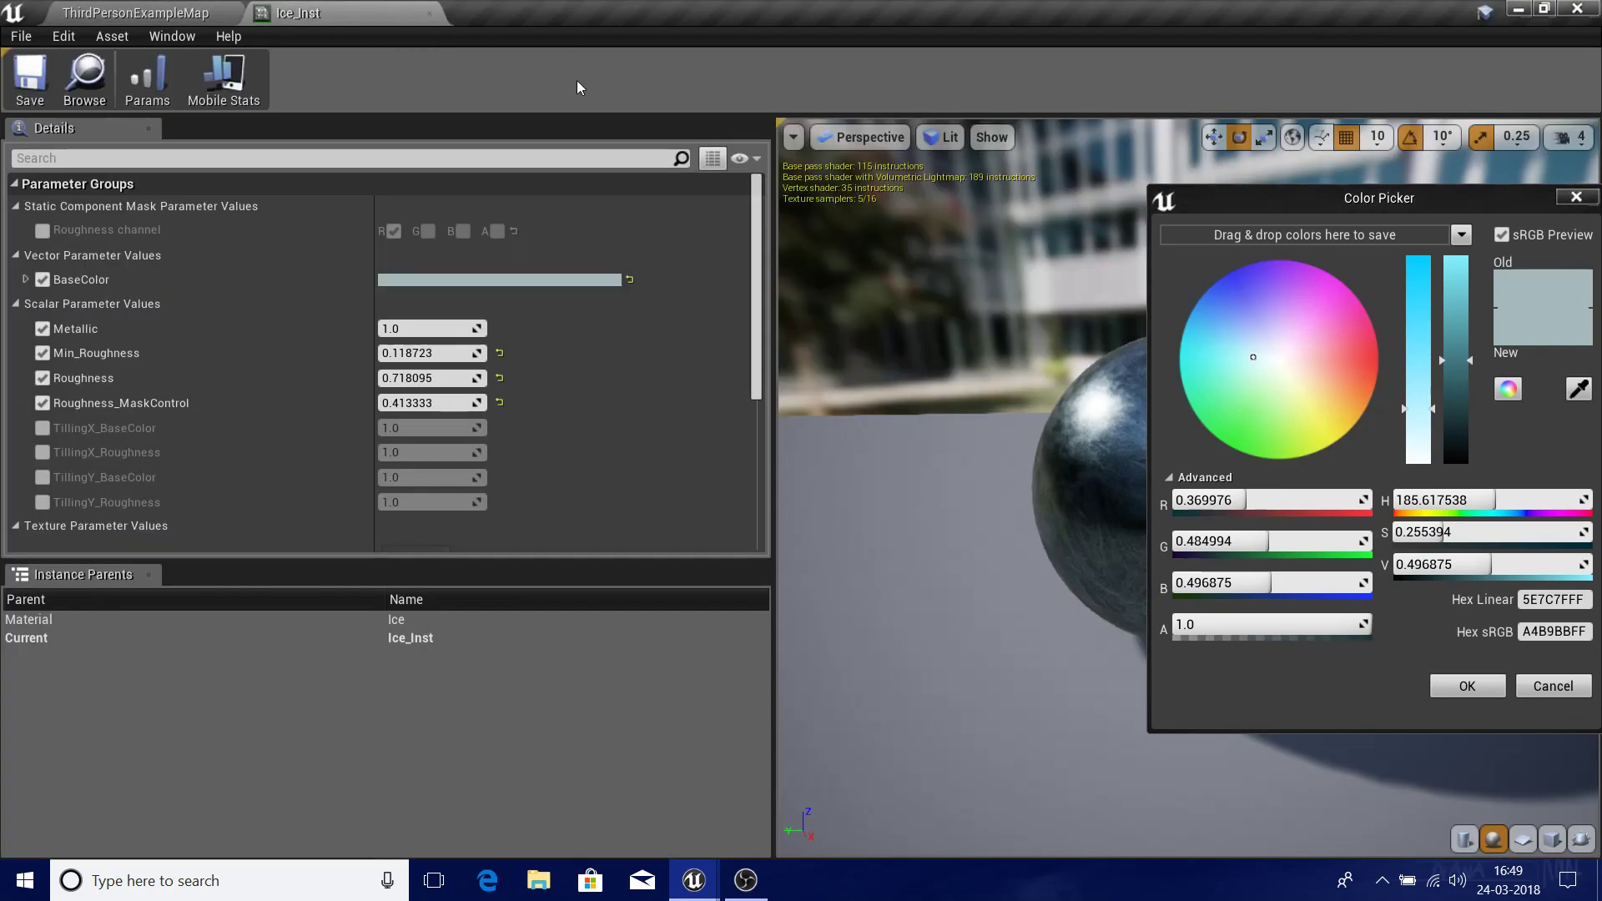
pyautogui.moveTo(1315, 362); pyautogui.dragTo(1251, 357)
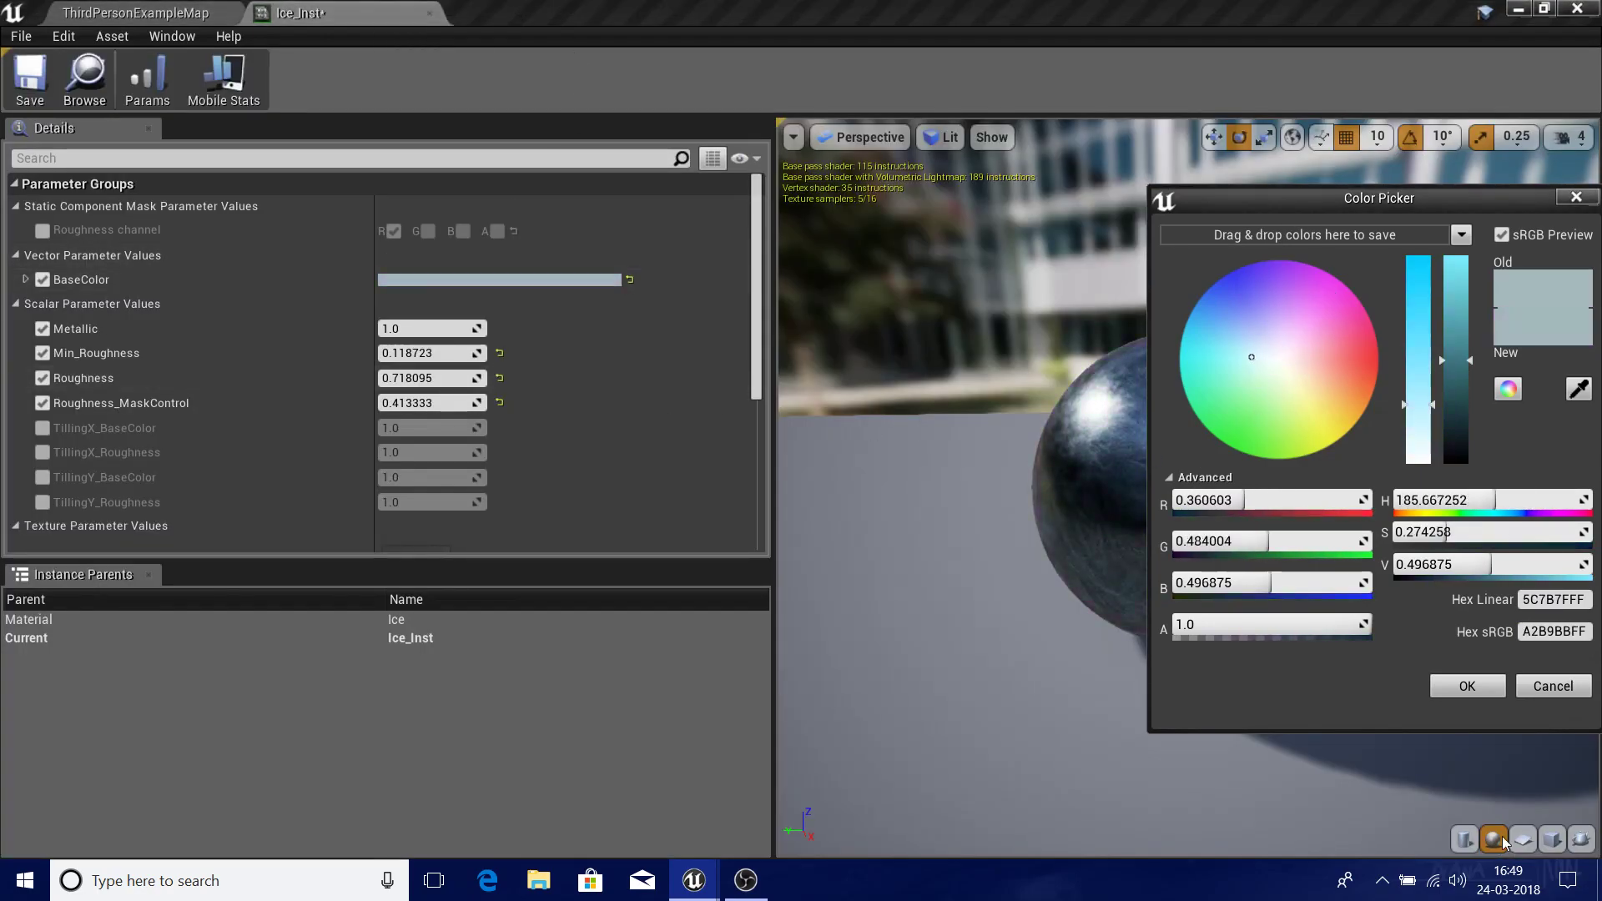
pyautogui.click(1545, 684)
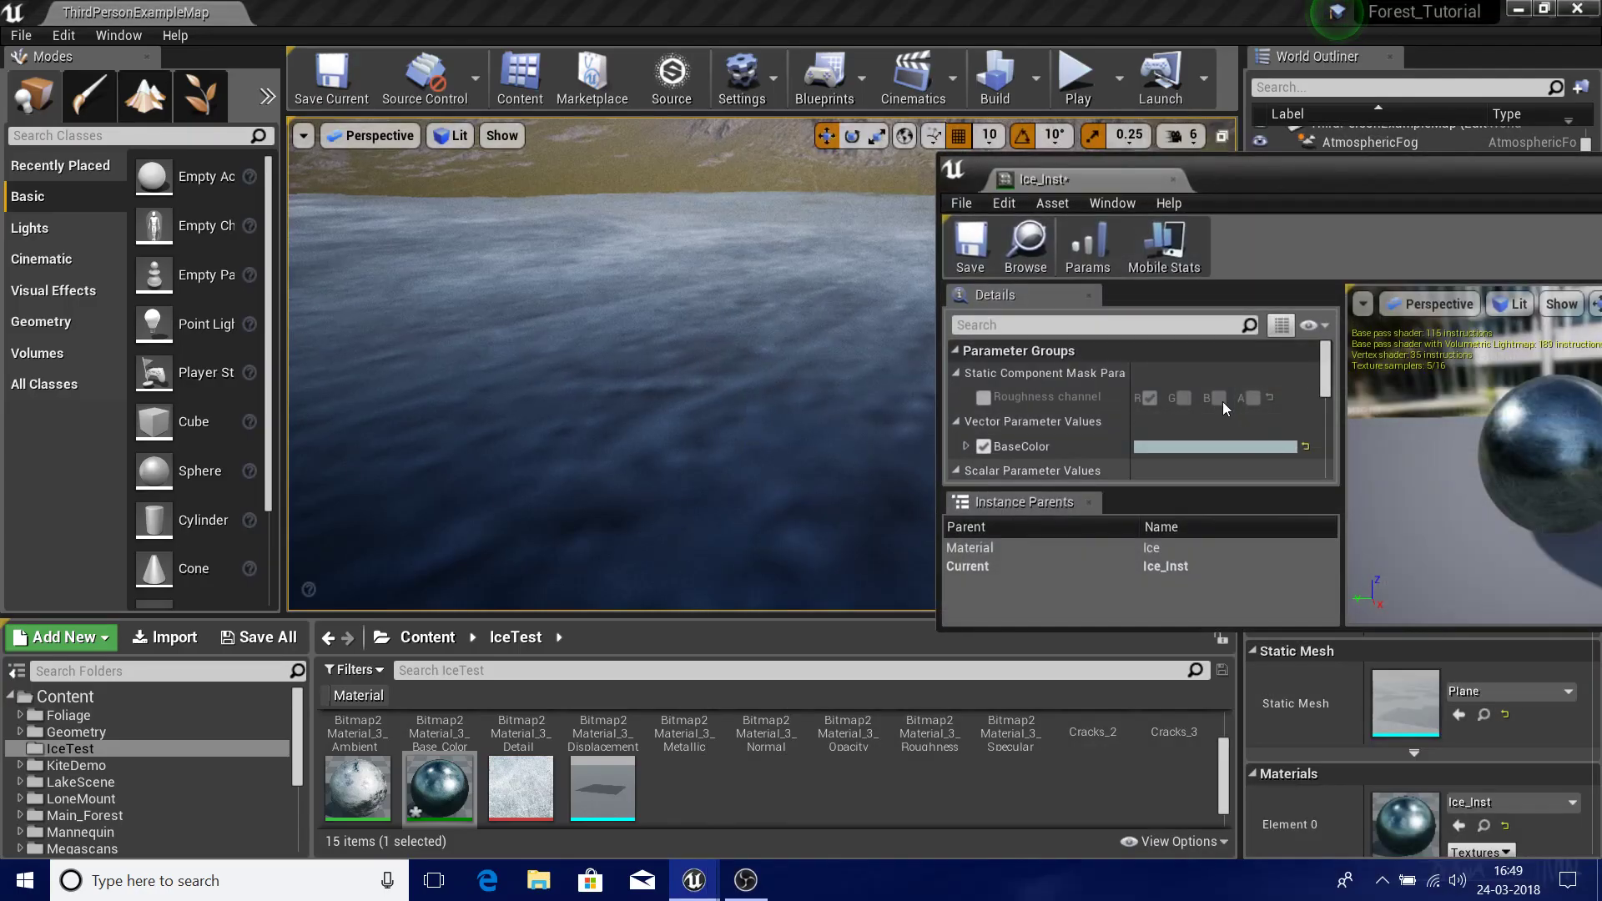
# - Set the Metallic parameter of Ice_Inst to 0 and look at the ice plane in the level
pyautogui.scroll(-3, 1223, 402)
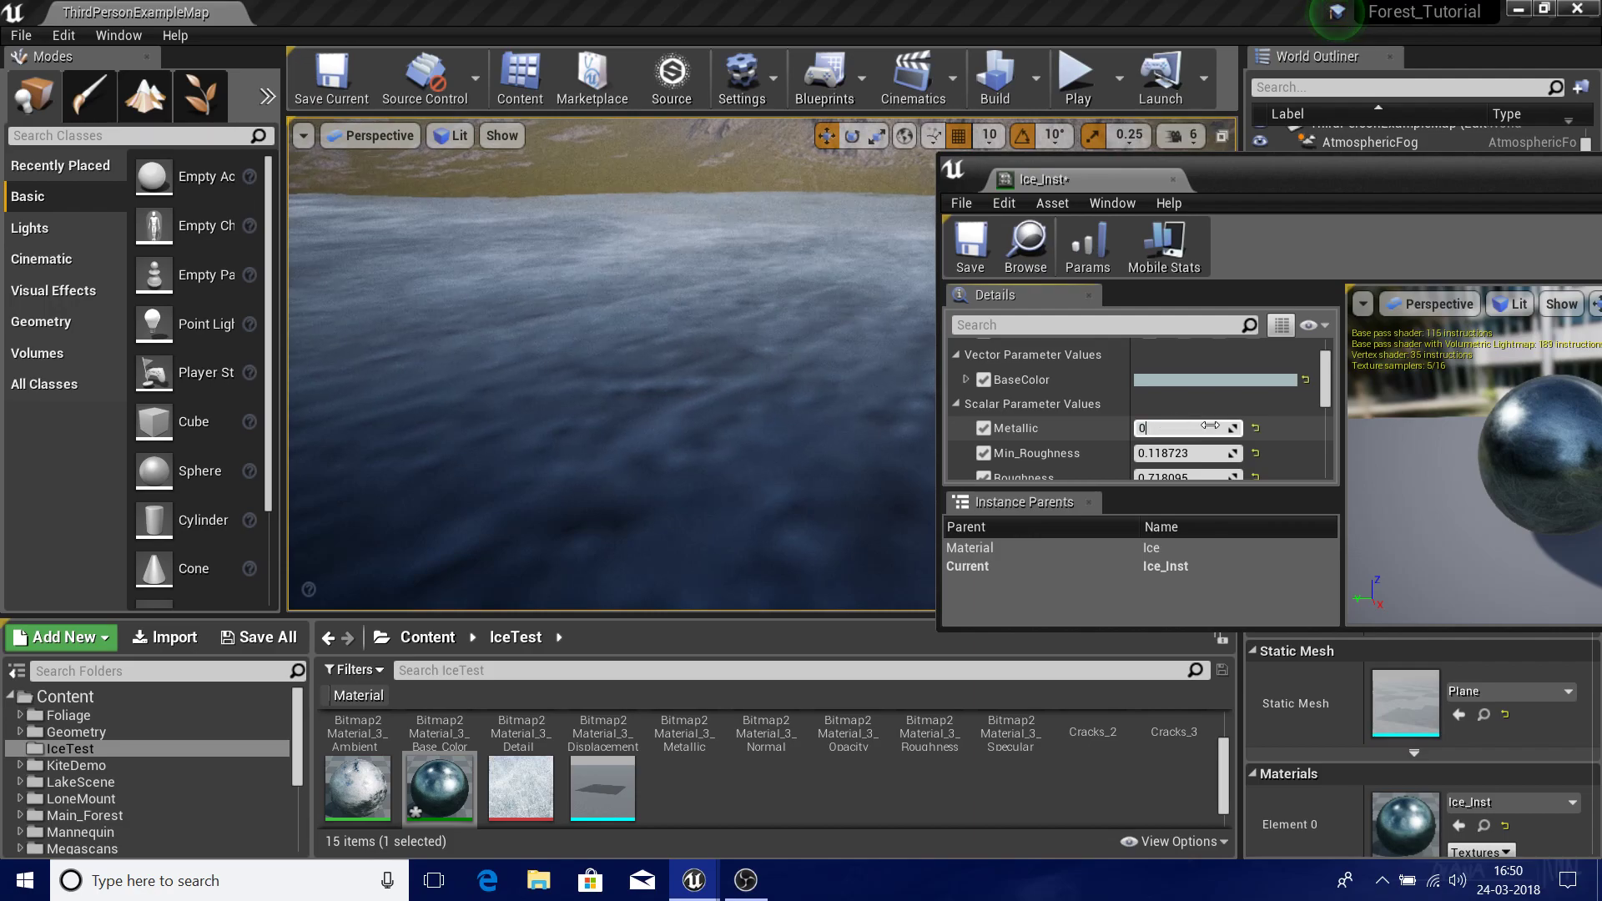
pyautogui.press('Return')
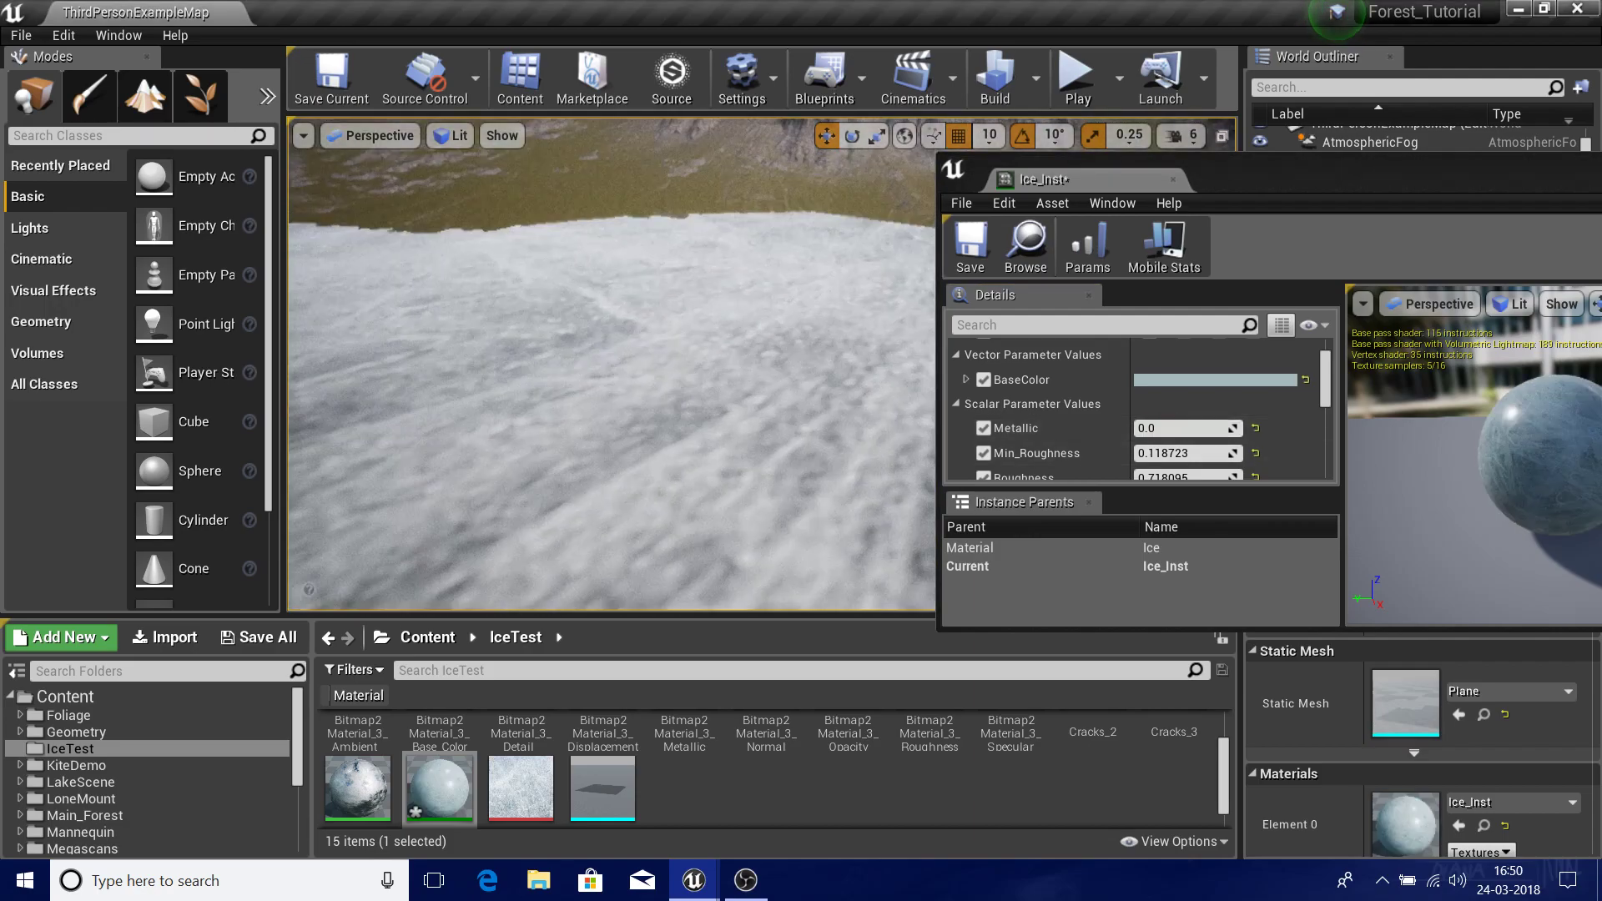
pyautogui.moveTo(634, 376); pyautogui.dragTo(534, 376, button='right')
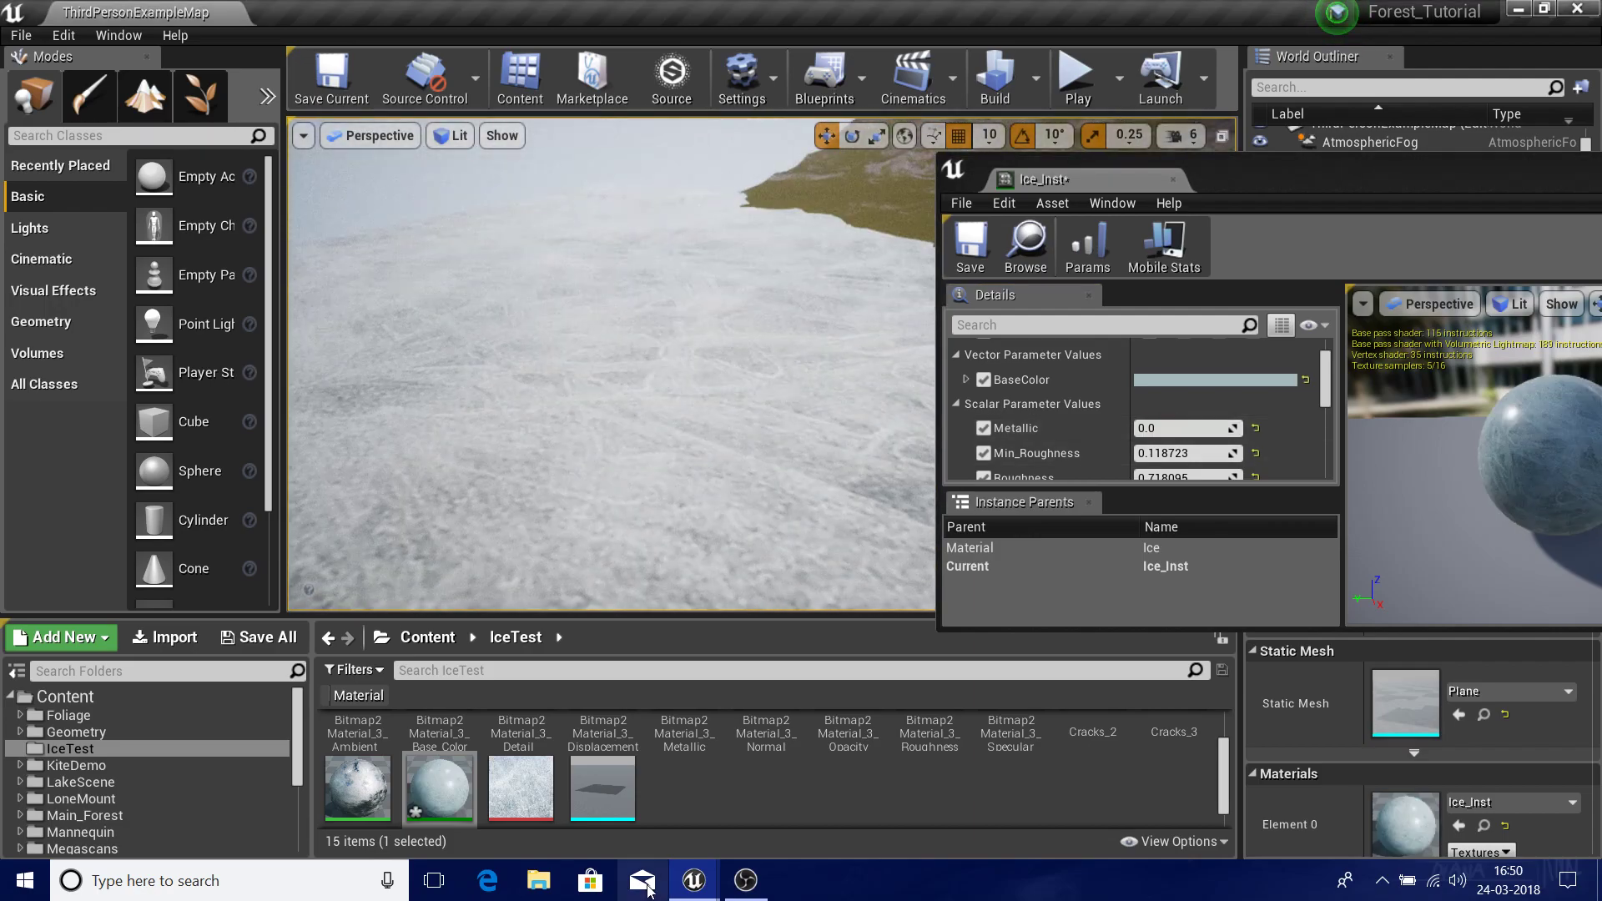
# - Reset the Metallic parameter of Ice_Inst to its default value
pyautogui.click(156, 885)
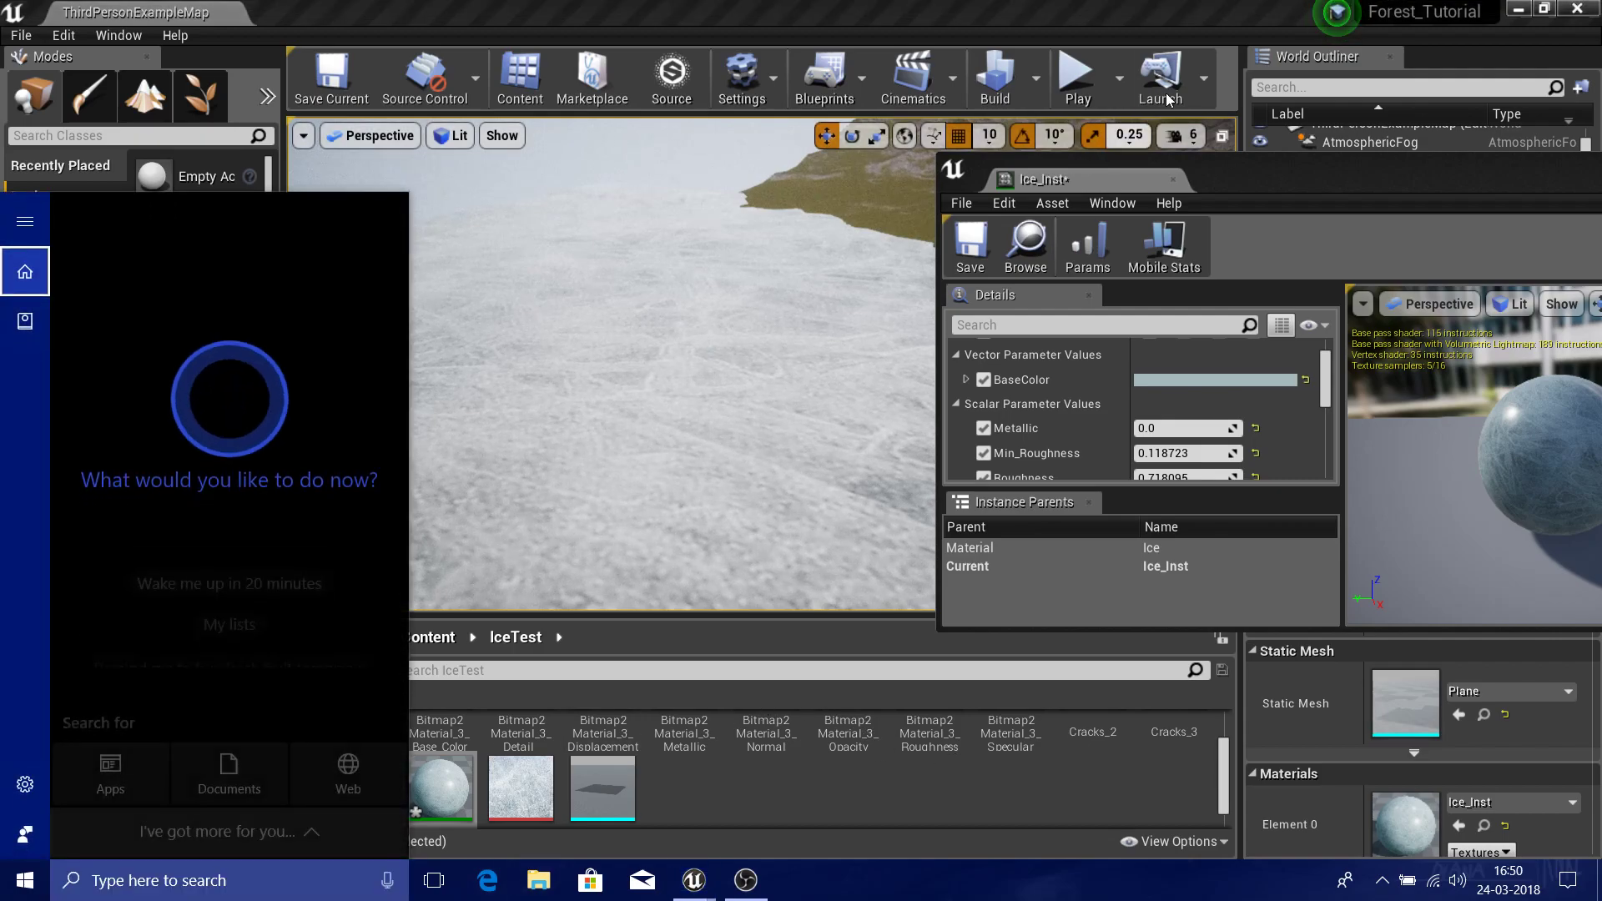
pyautogui.press('super')
pyautogui.press('super')
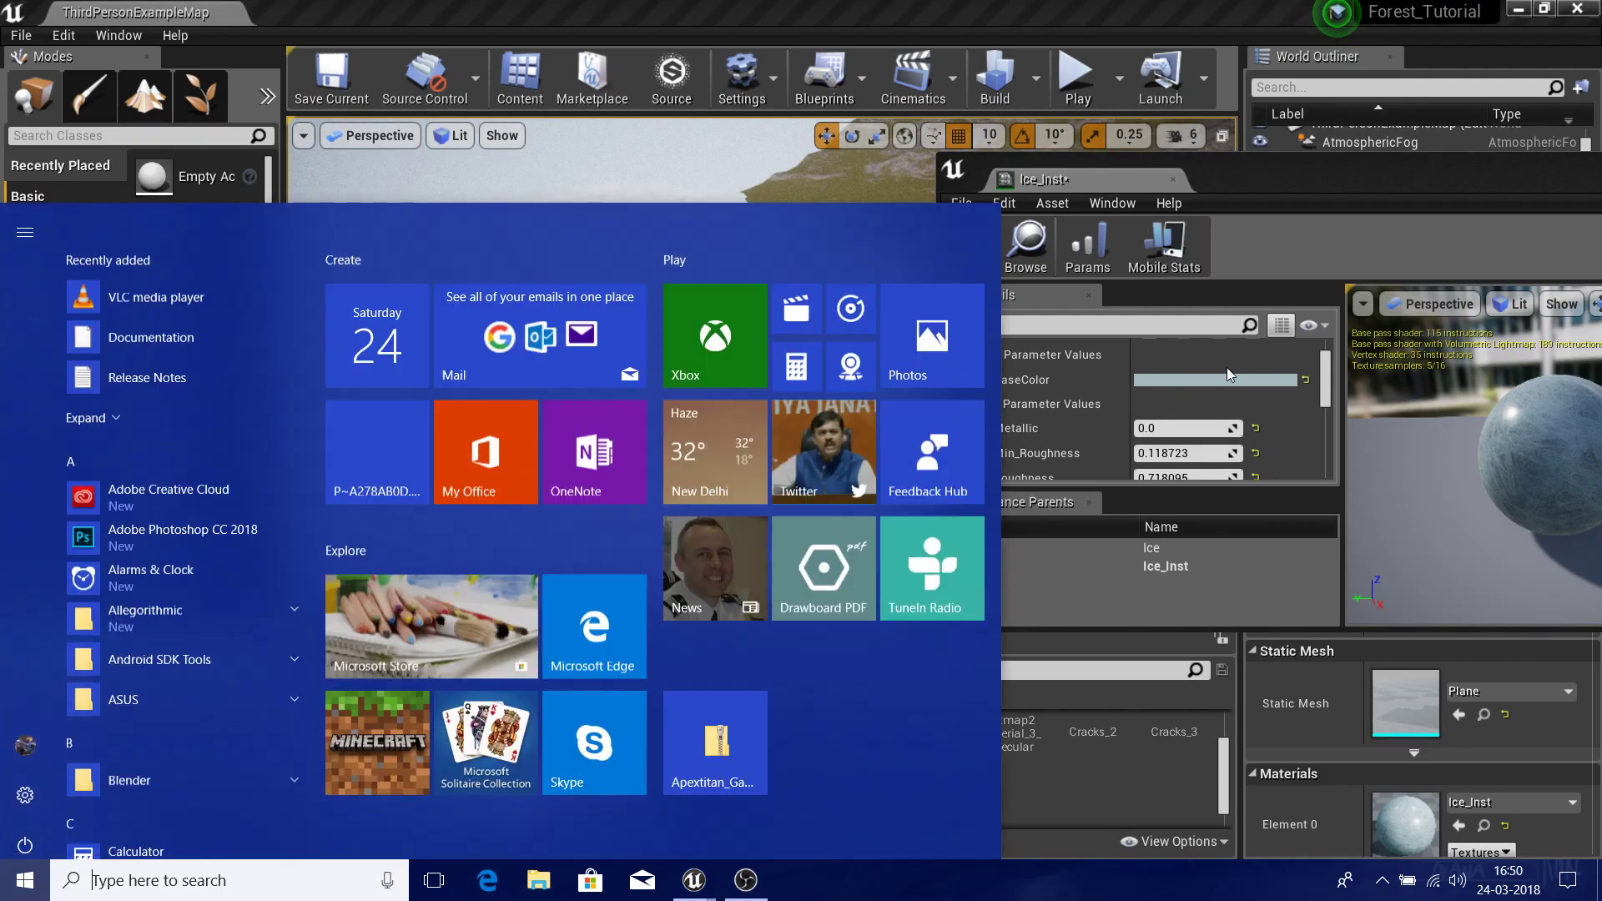
pyautogui.click(1255, 429)
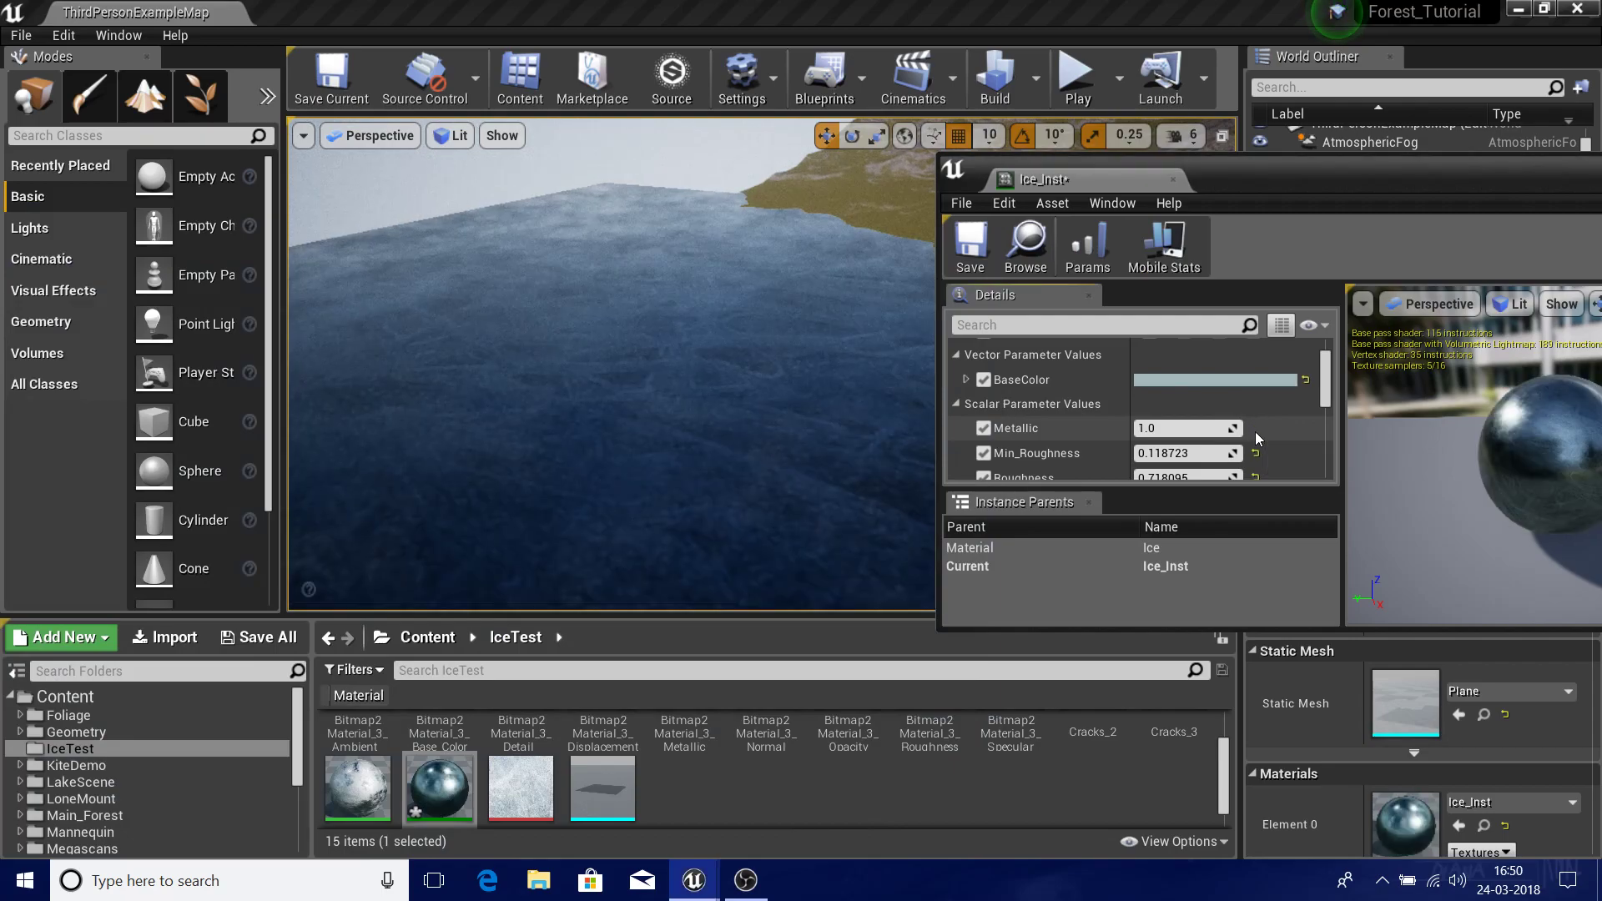
pyautogui.moveTo(494, 298); pyautogui.dragTo(601, 384, button='right')
# - Set Roughness to 0.36 and Min_Roughness to about 0.096 in Ice_Inst for a sharper reflection
pyautogui.scroll(-4, 1109, 409)
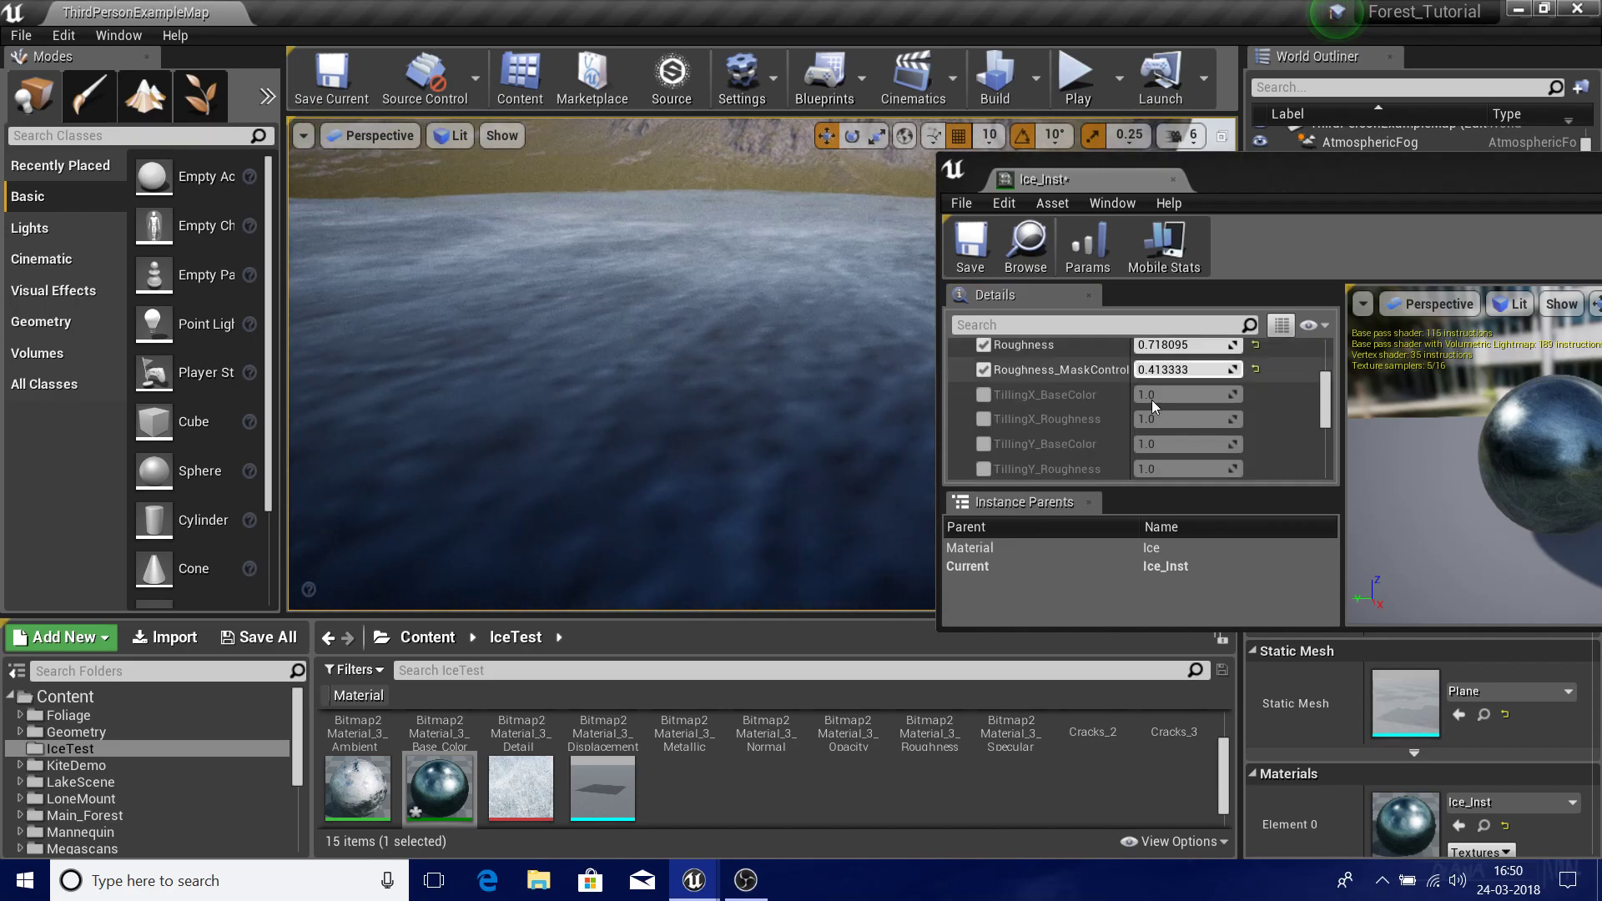
pyautogui.scroll(1, 1332, 361)
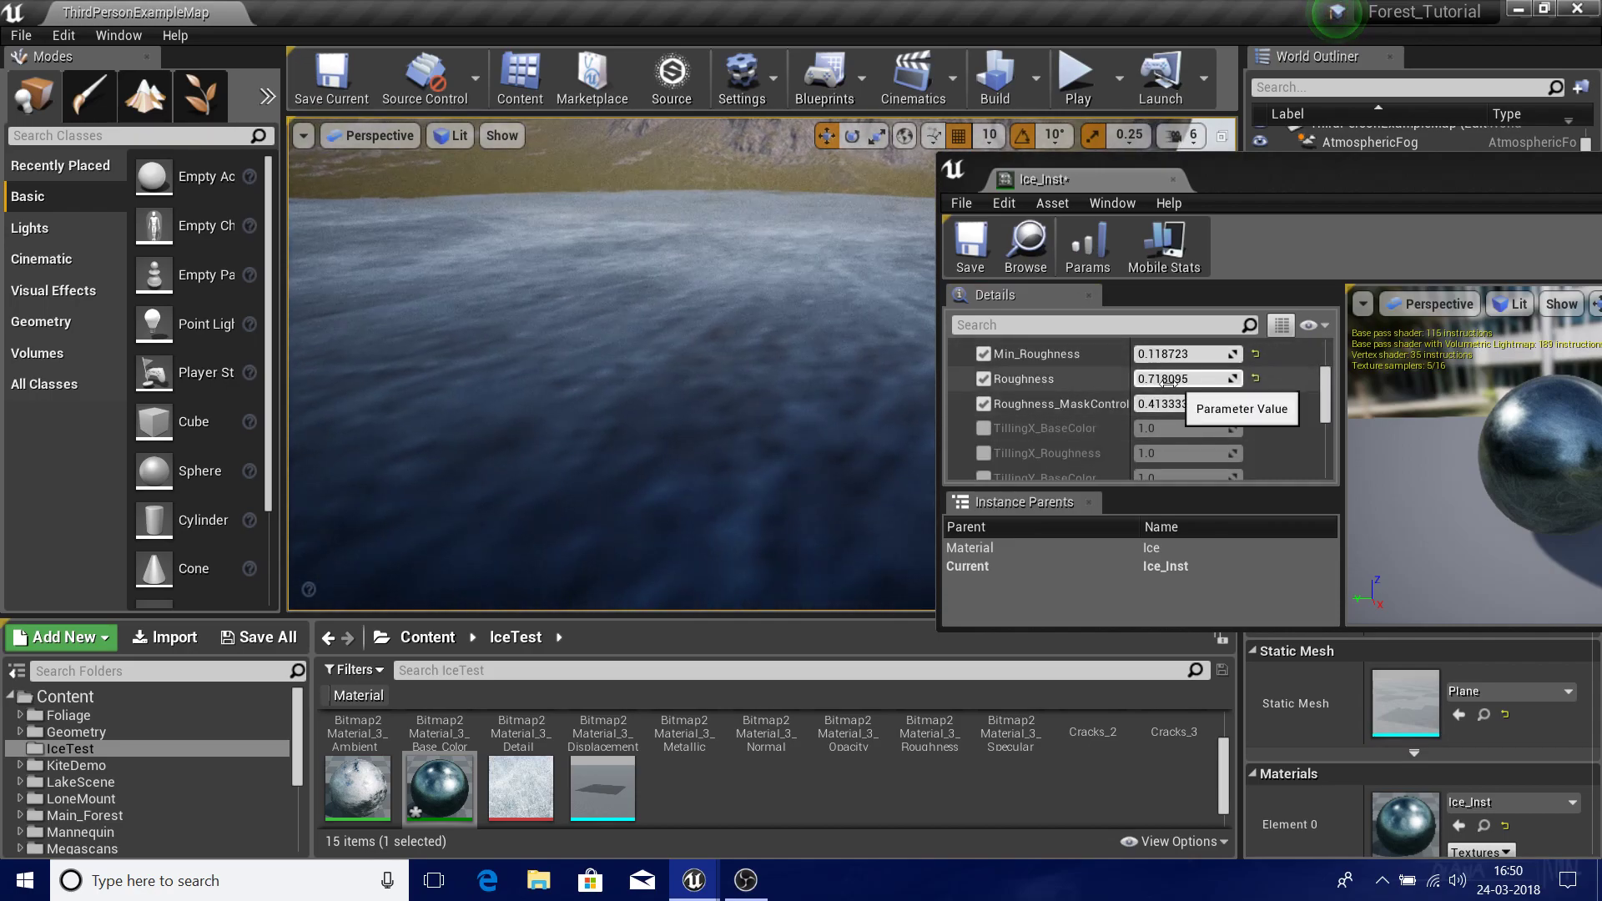
pyautogui.moveTo(1132, 387); pyautogui.dragTo(1162, 377)
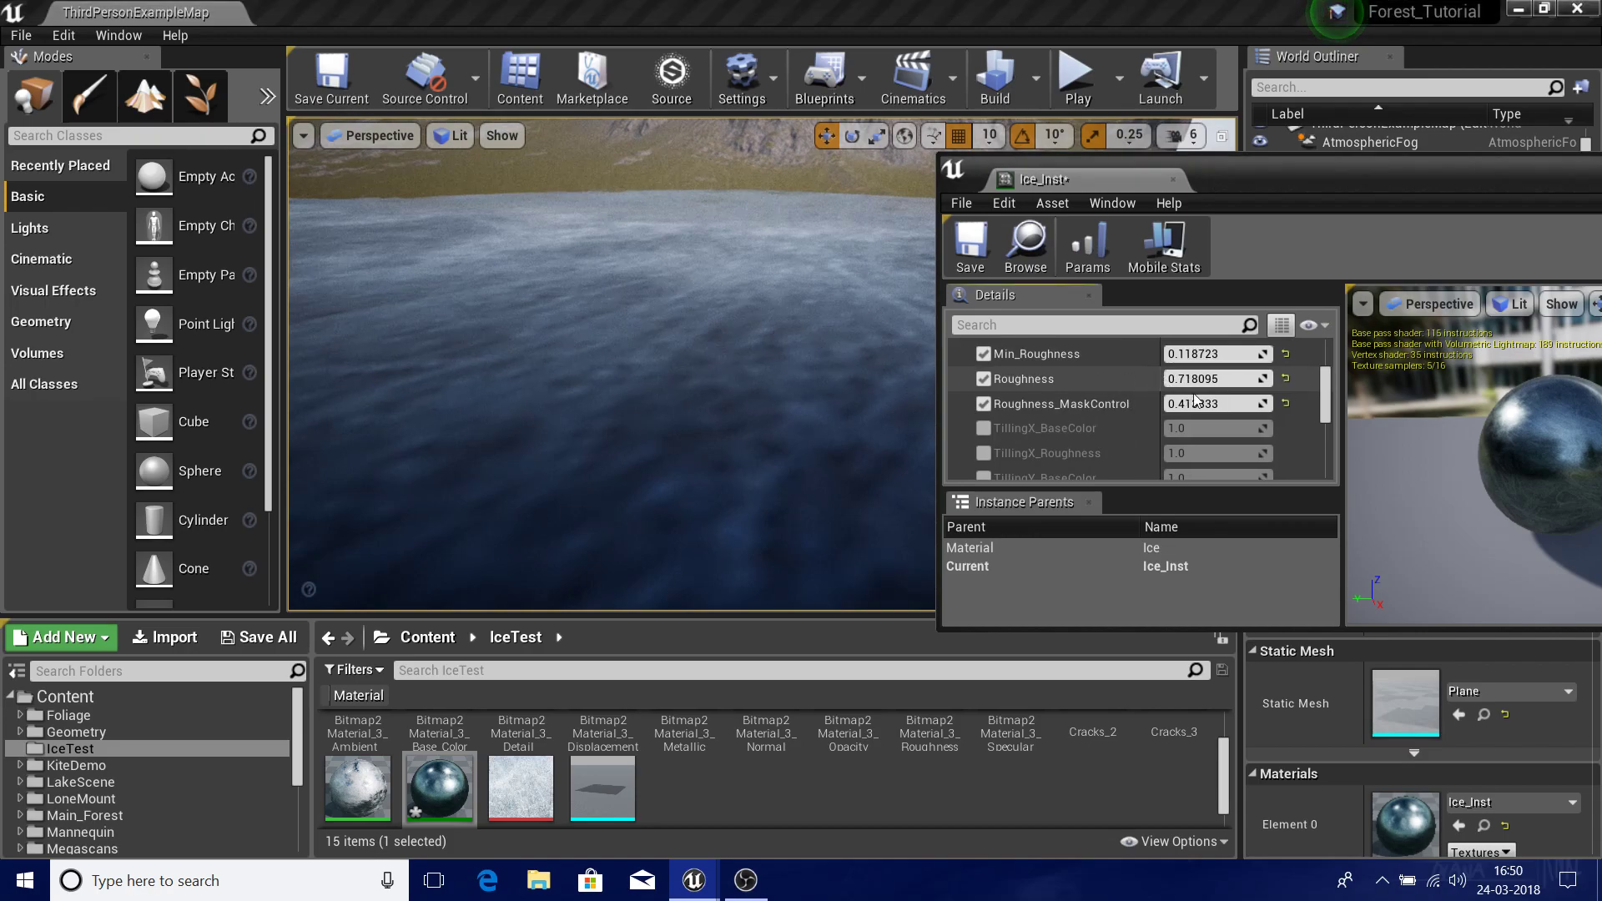
pyautogui.moveTo(751, 392); pyautogui.dragTo(555, 334, button='right')
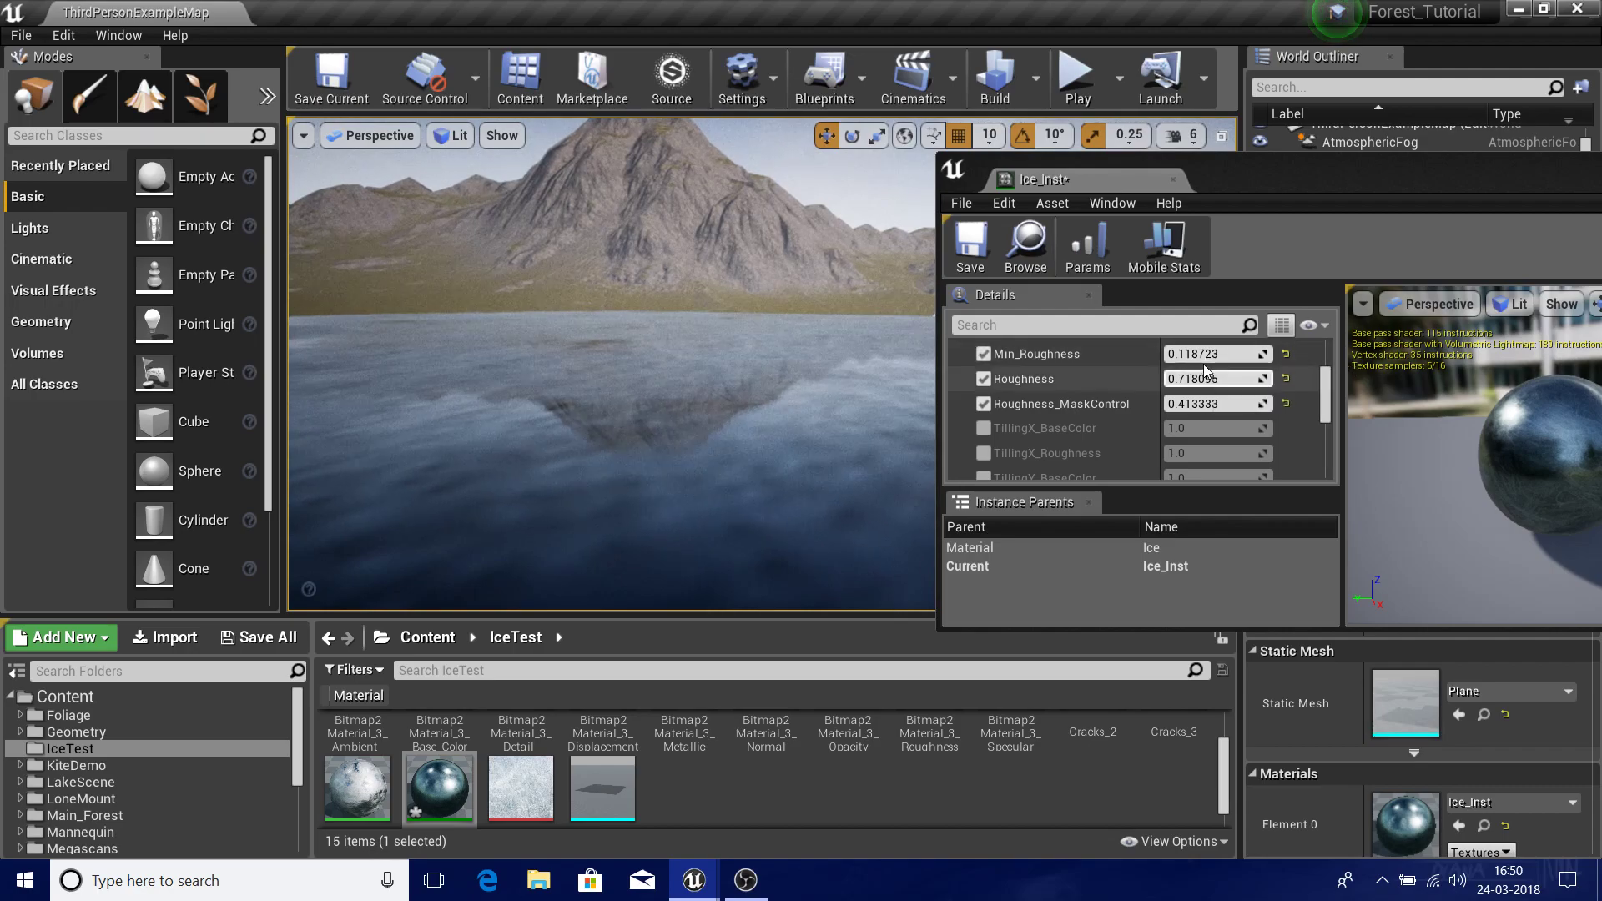
pyautogui.moveTo(1214, 379)
pyautogui.mouseDown()
pyautogui.moveTo(1156, 379)
pyautogui.moveTo(1251, 354)
pyautogui.moveTo(1214, 354)
pyautogui.mouseUp()
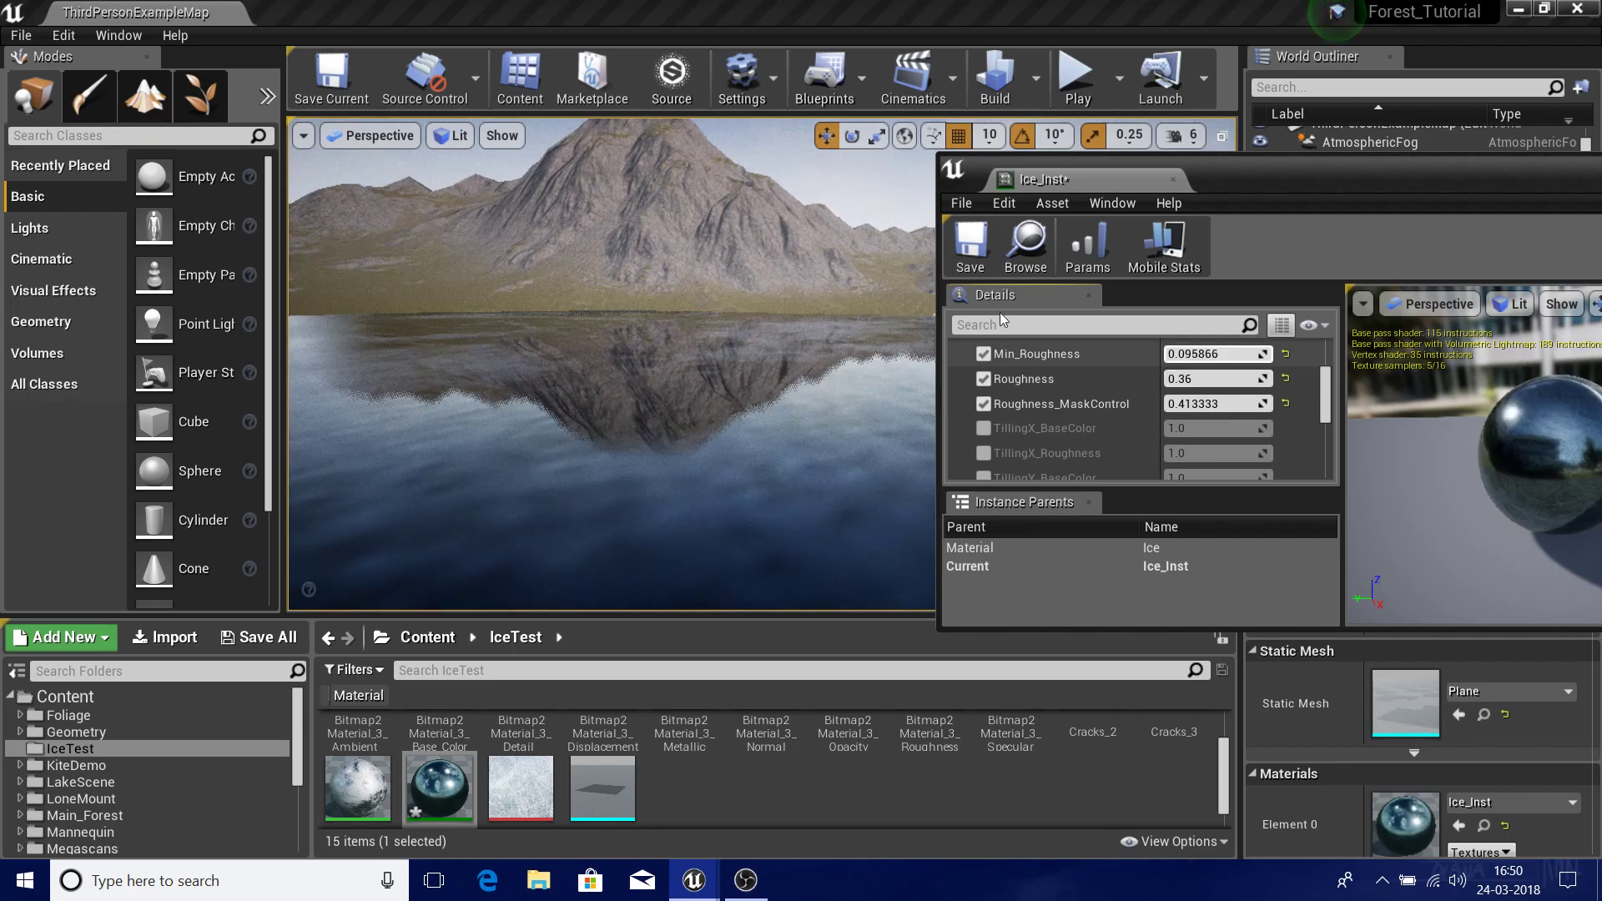
# - Try overriding the TillingX_BaseColor parameter while viewing the ice surface towards the horizon
pyautogui.scroll(-2, 1053, 433)
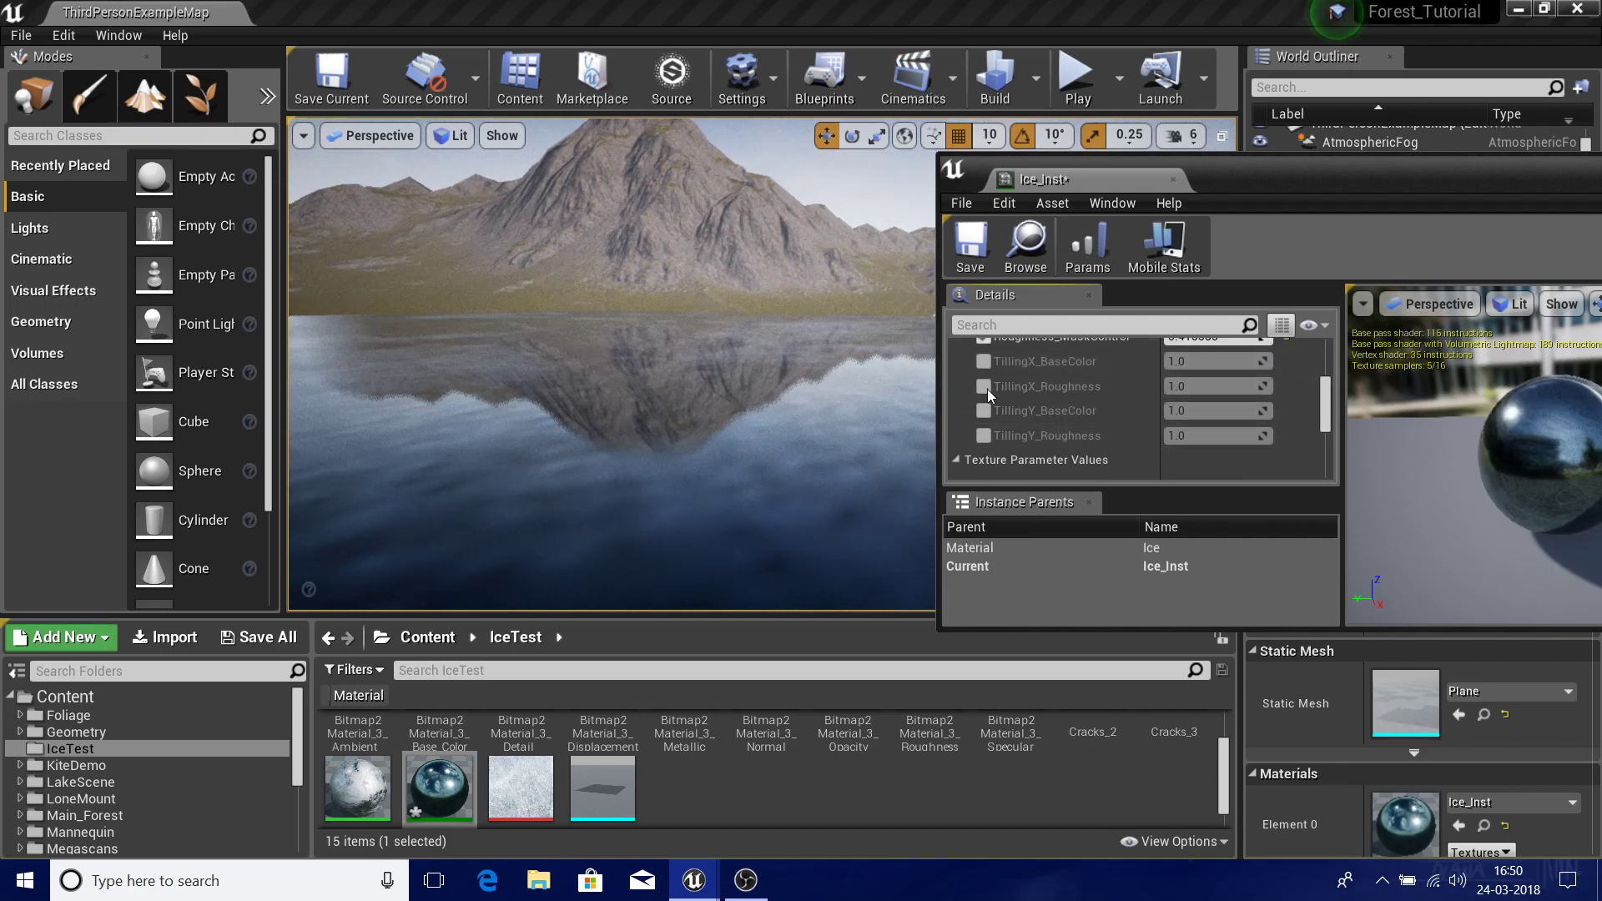
pyautogui.click(984, 361)
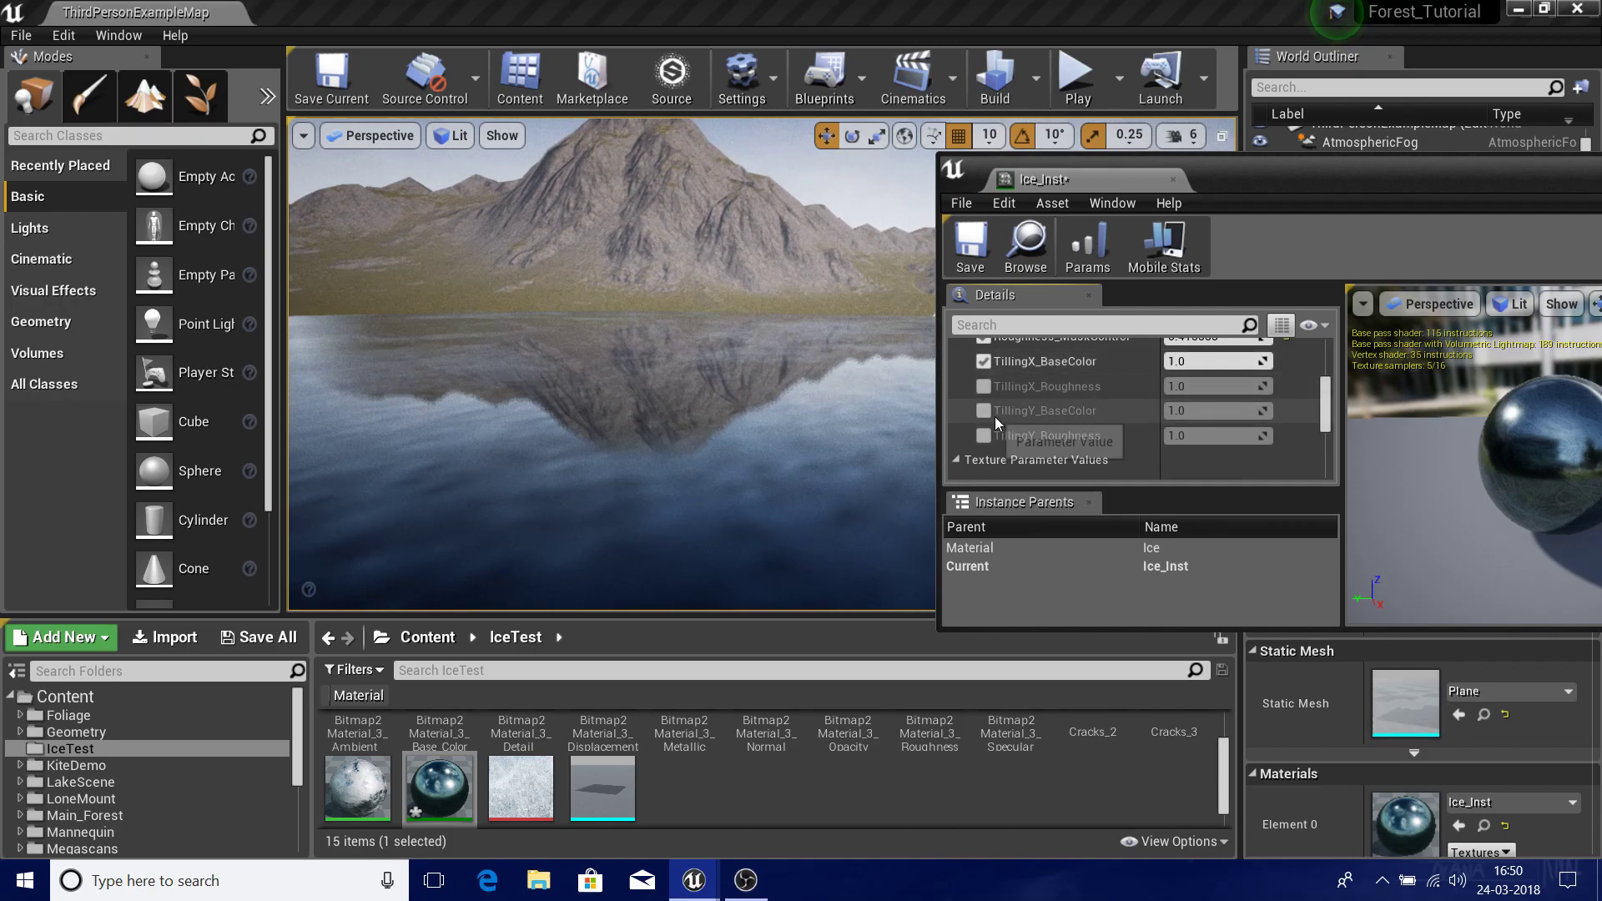
pyautogui.moveTo(636, 469); pyautogui.dragTo(793, 471, button='right')
pyautogui.moveTo(744, 257); pyautogui.dragTo(744, 251, button='right')
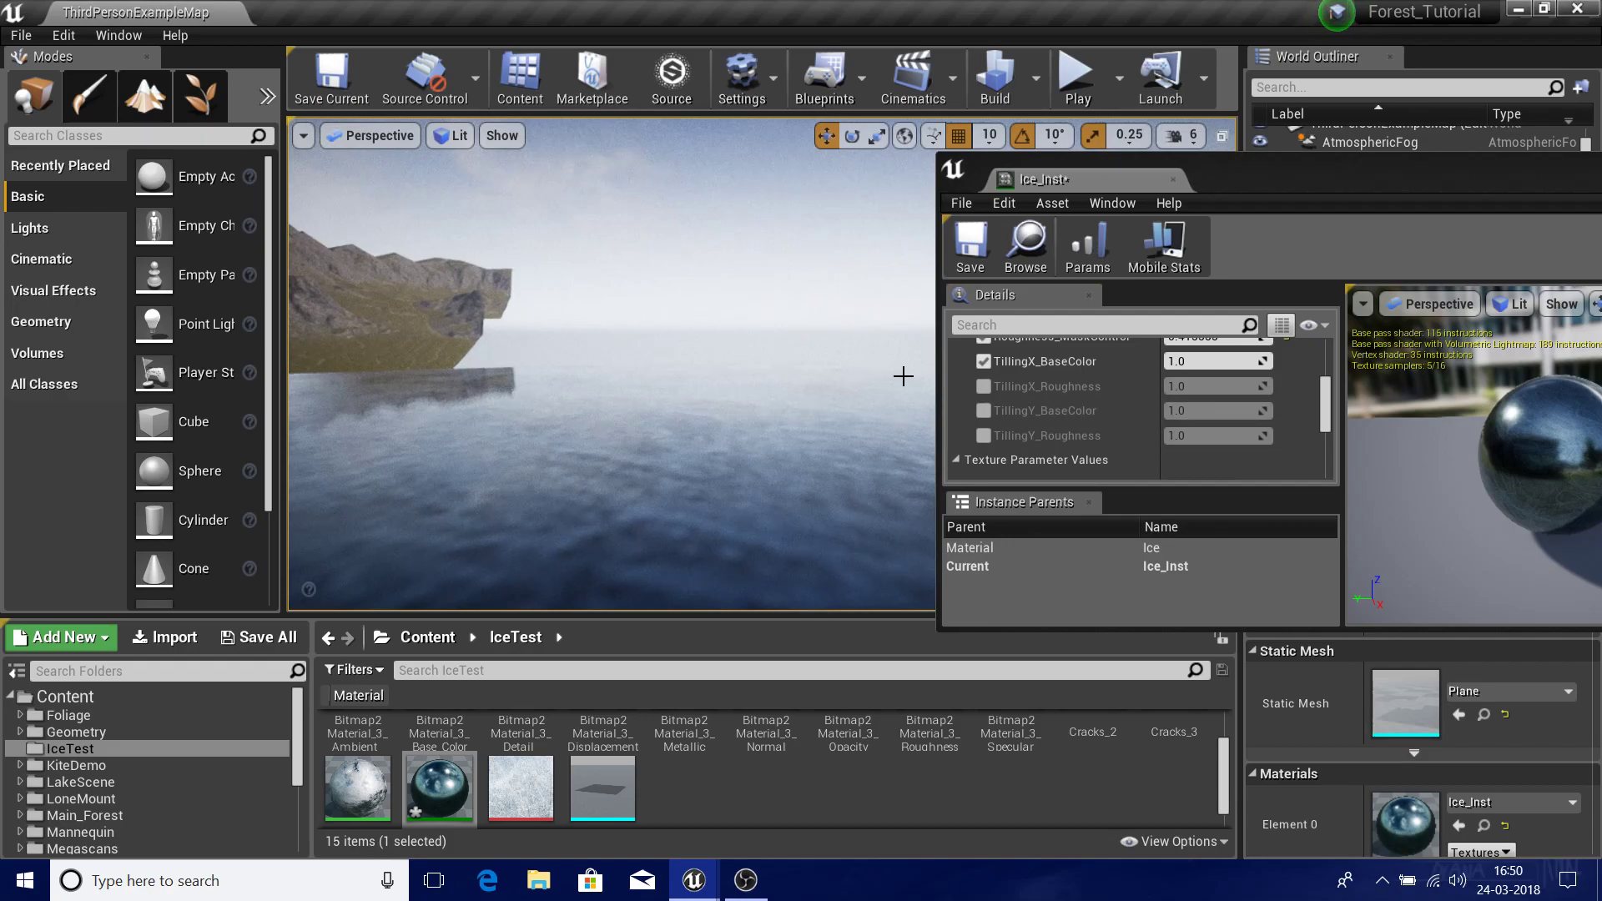
pyautogui.click(983, 363)
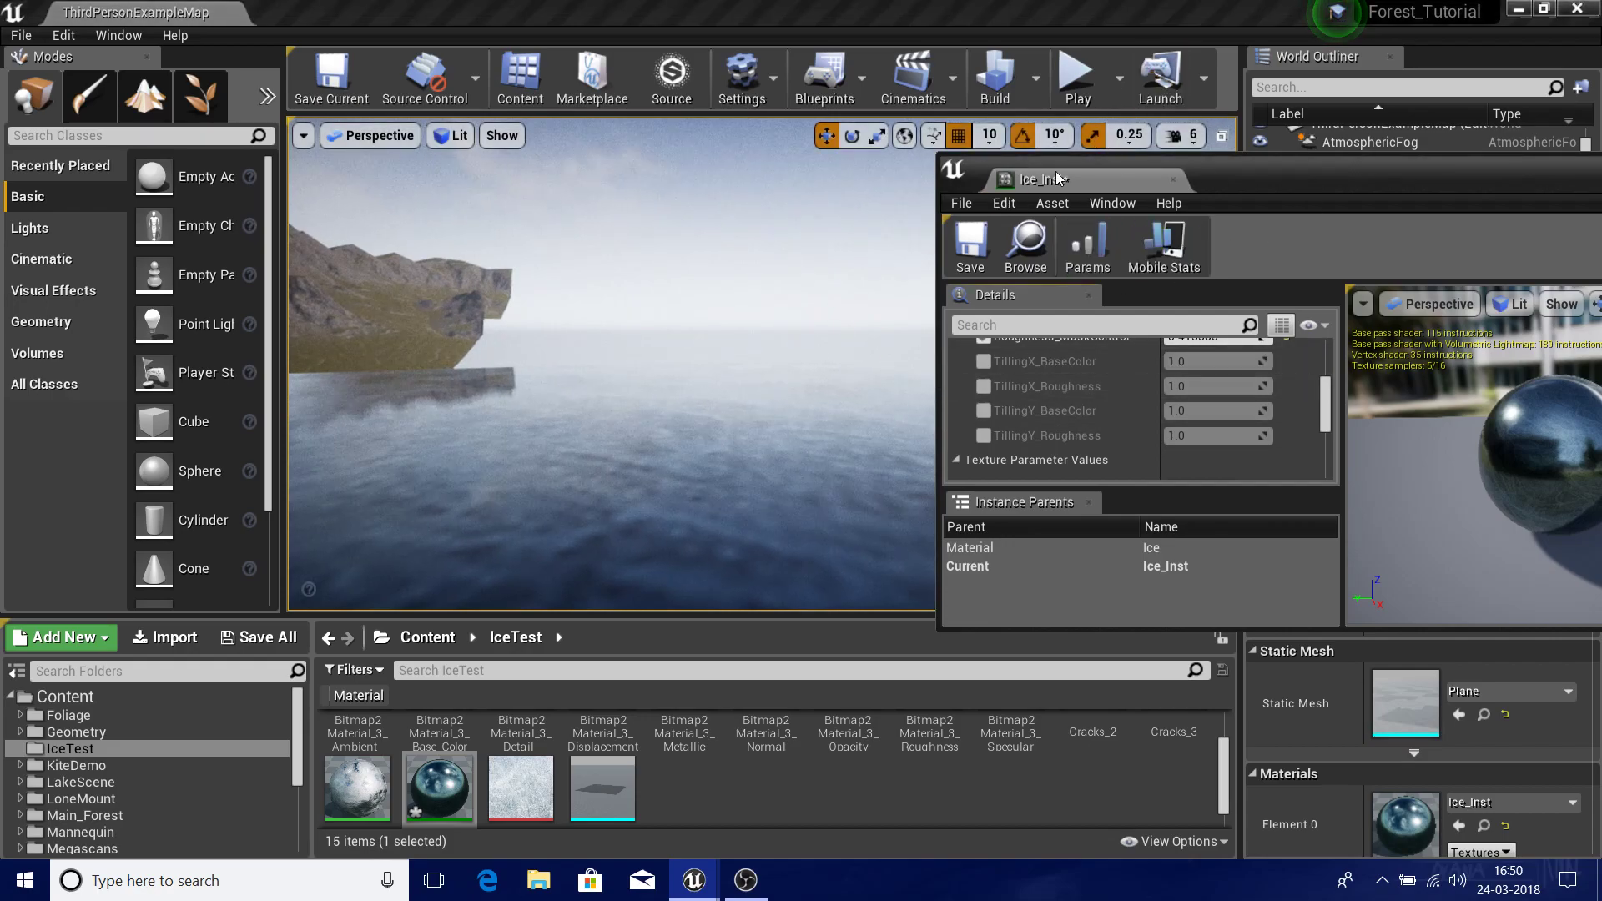
# - Dock the Ice_Inst editor back into the main window and open the Ice parent material
pyautogui.moveTo(982, 25); pyautogui.dragTo(968, 22)
pyautogui.click(147, 7)
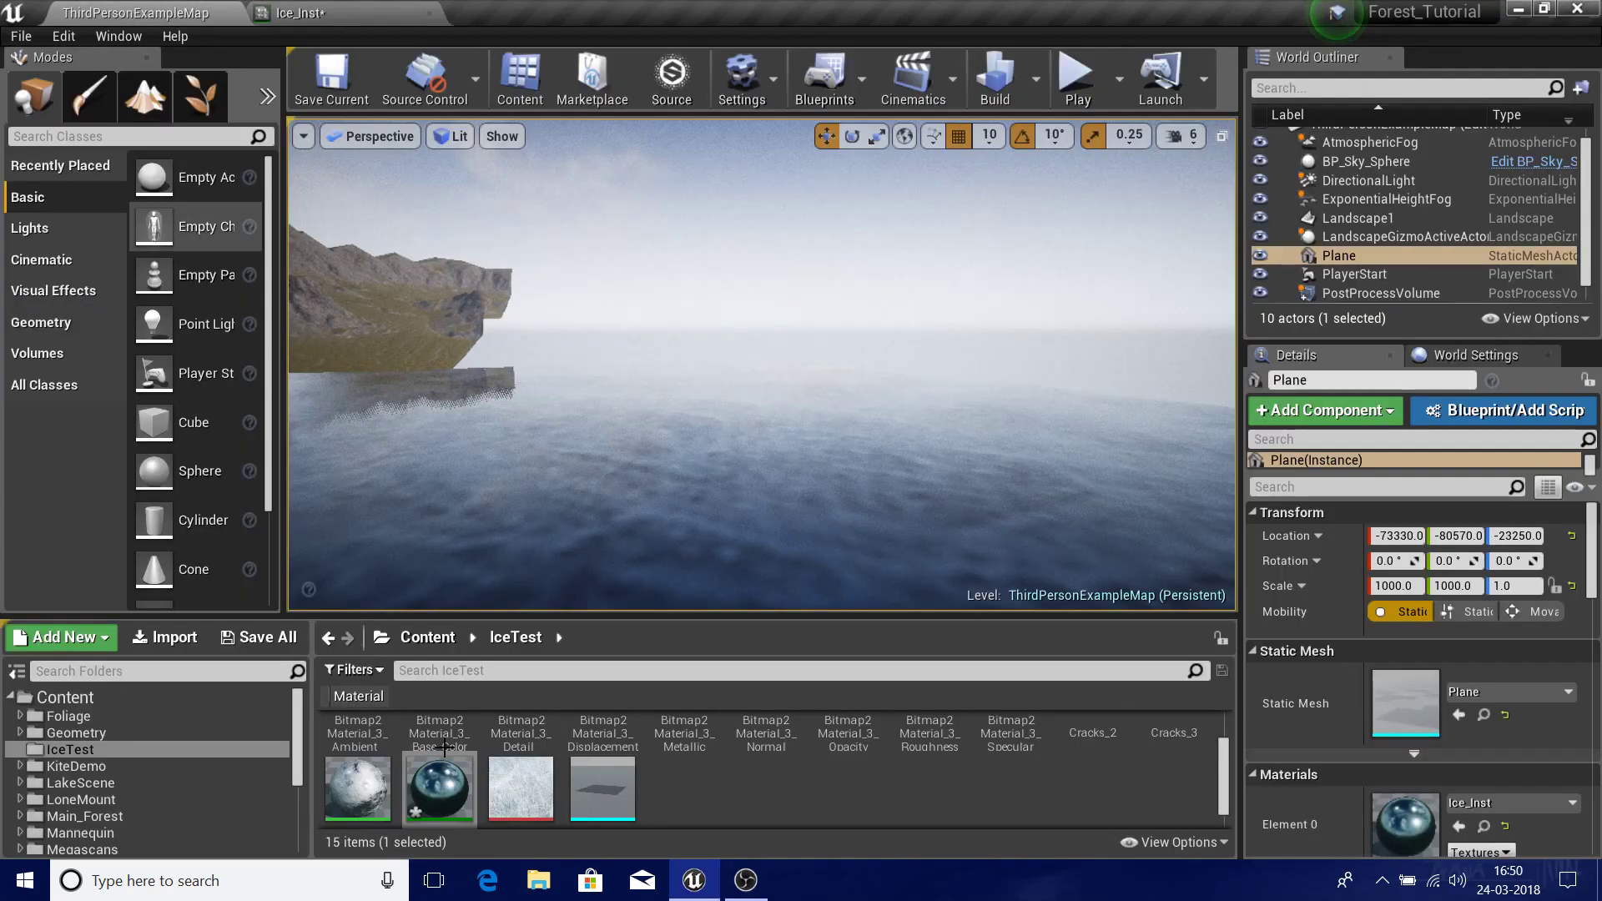
pyautogui.doubleClick(381, 794)
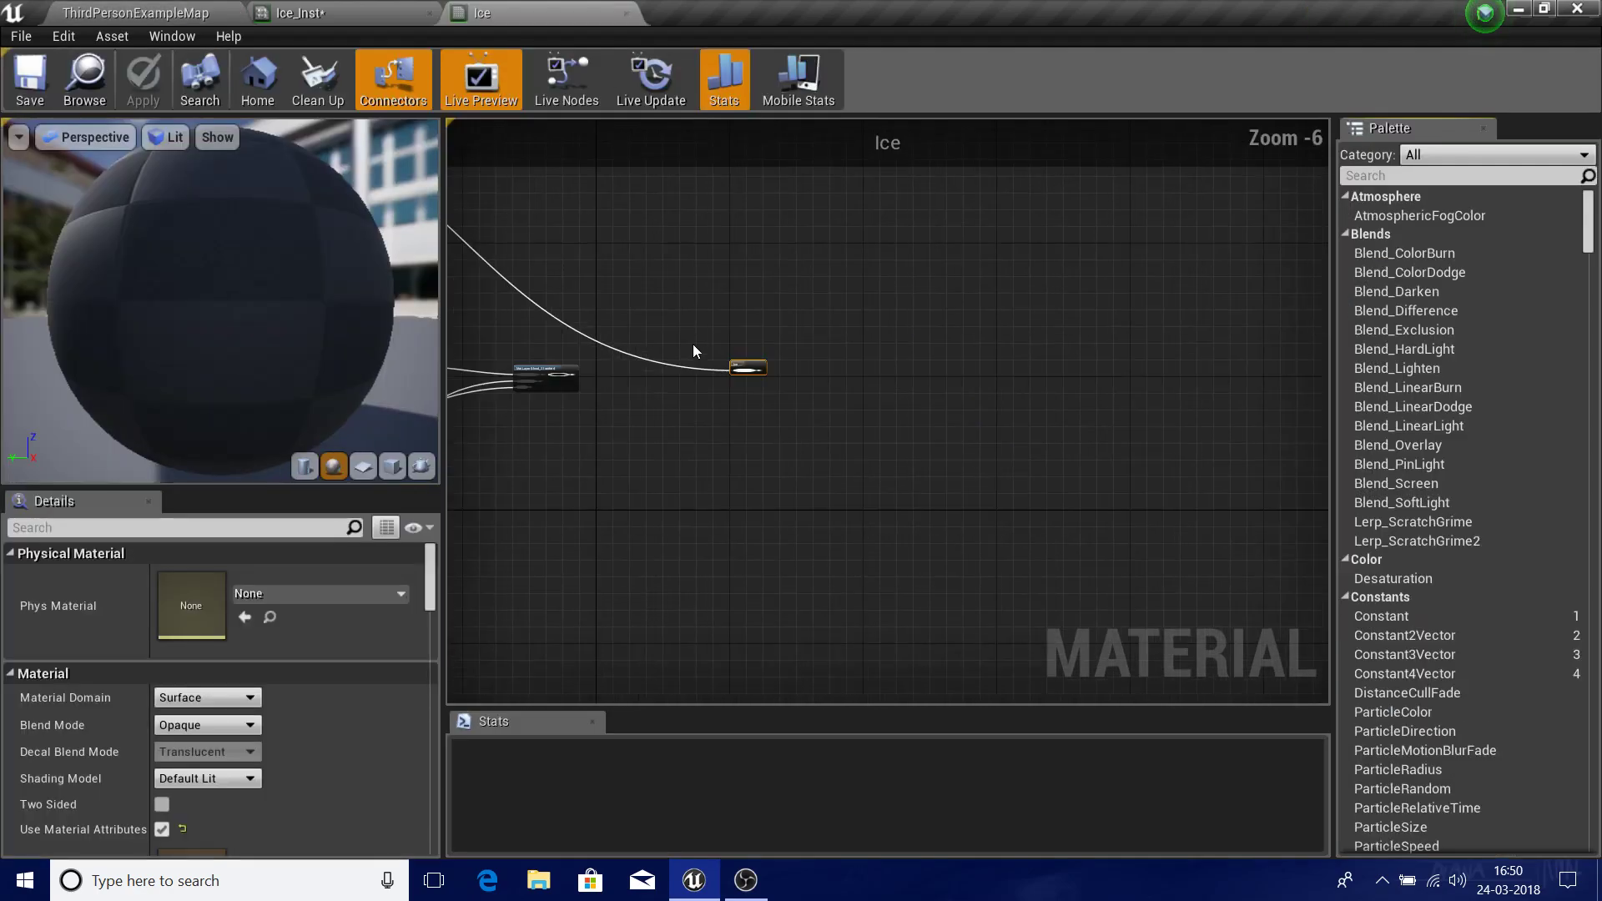
# - Examine the overall Ice material graph, including the Tilling, Ice and Cracks groups and the layer blend nodes
pyautogui.moveTo(692, 344); pyautogui.dragTo(1105, 364, button='right')
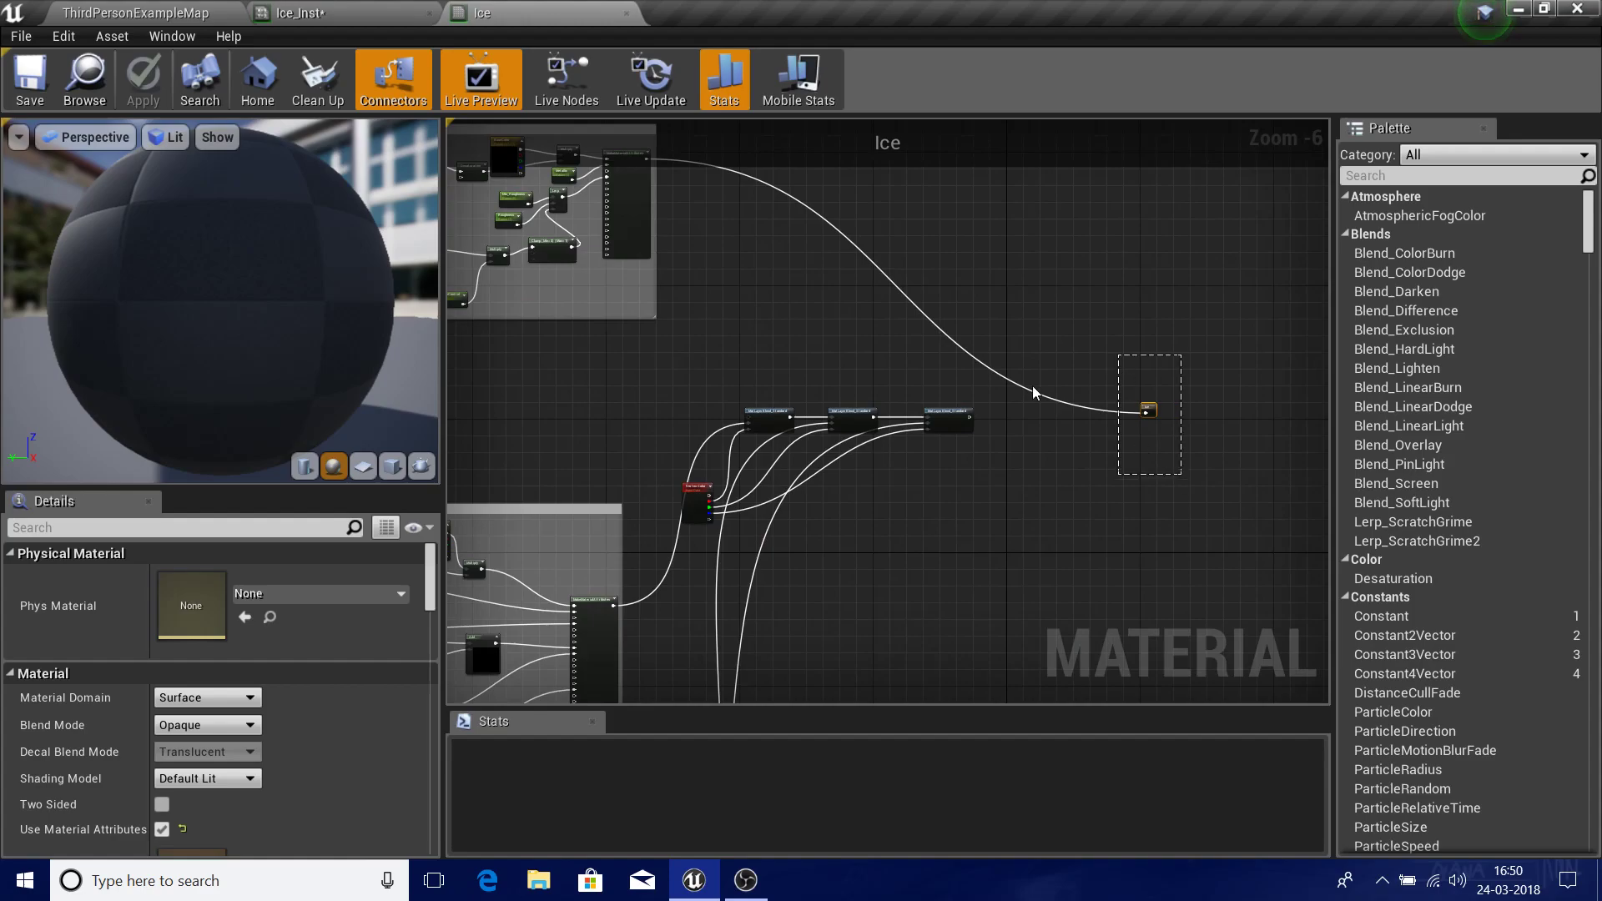
pyautogui.moveTo(958, 317); pyautogui.dragTo(1283, 495, button='right')
pyautogui.scroll(3, 694, 455)
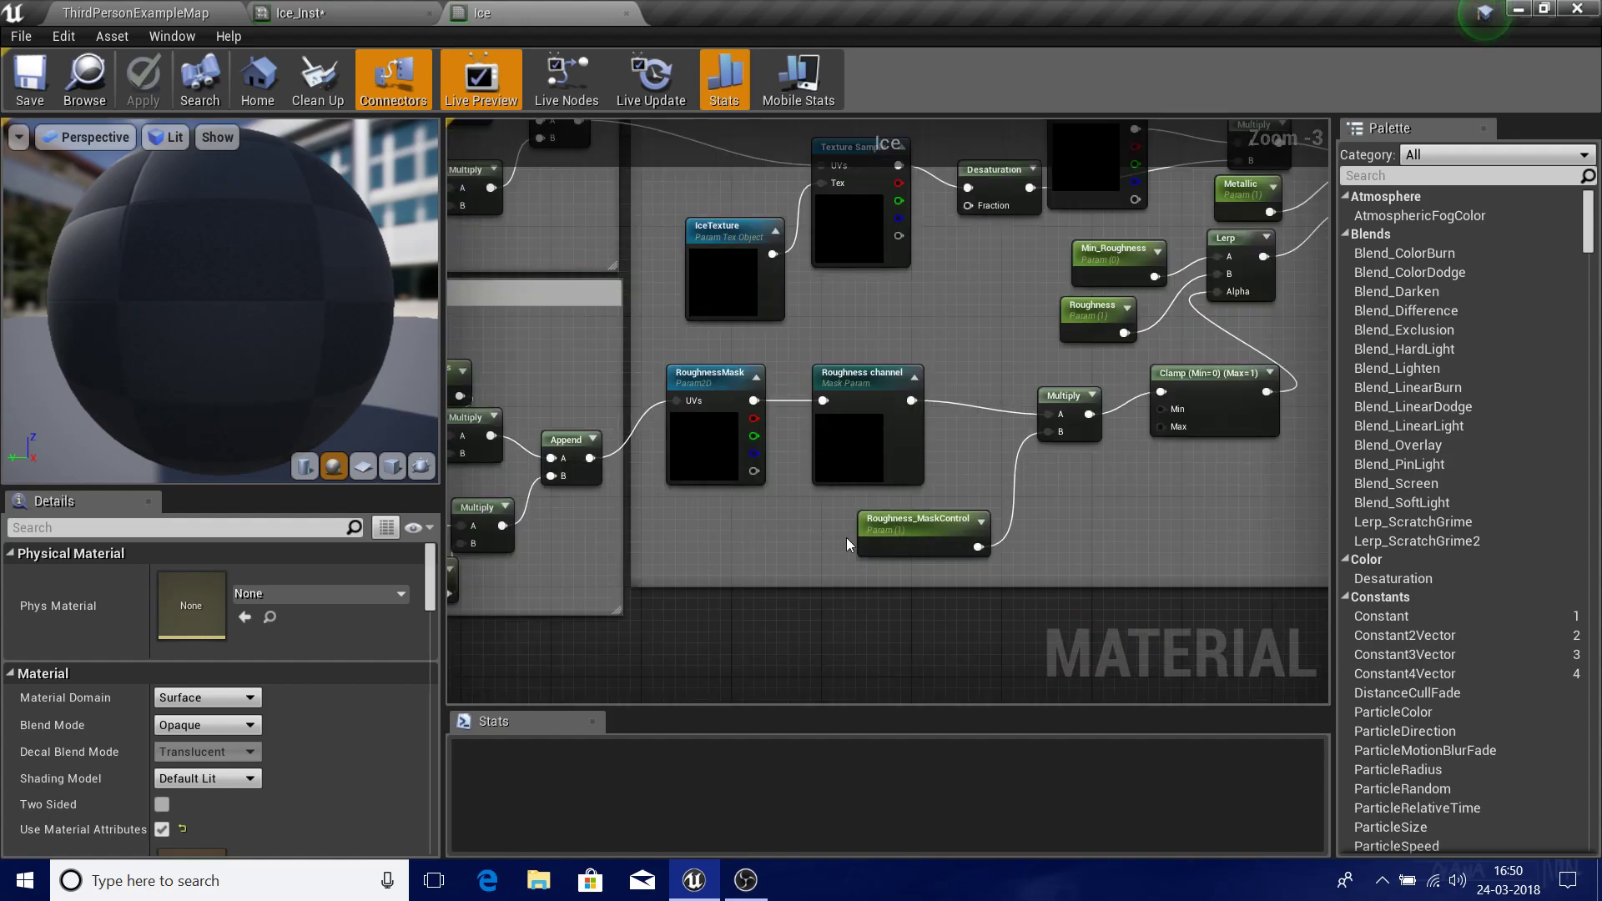
pyautogui.scroll(-4, 846, 538)
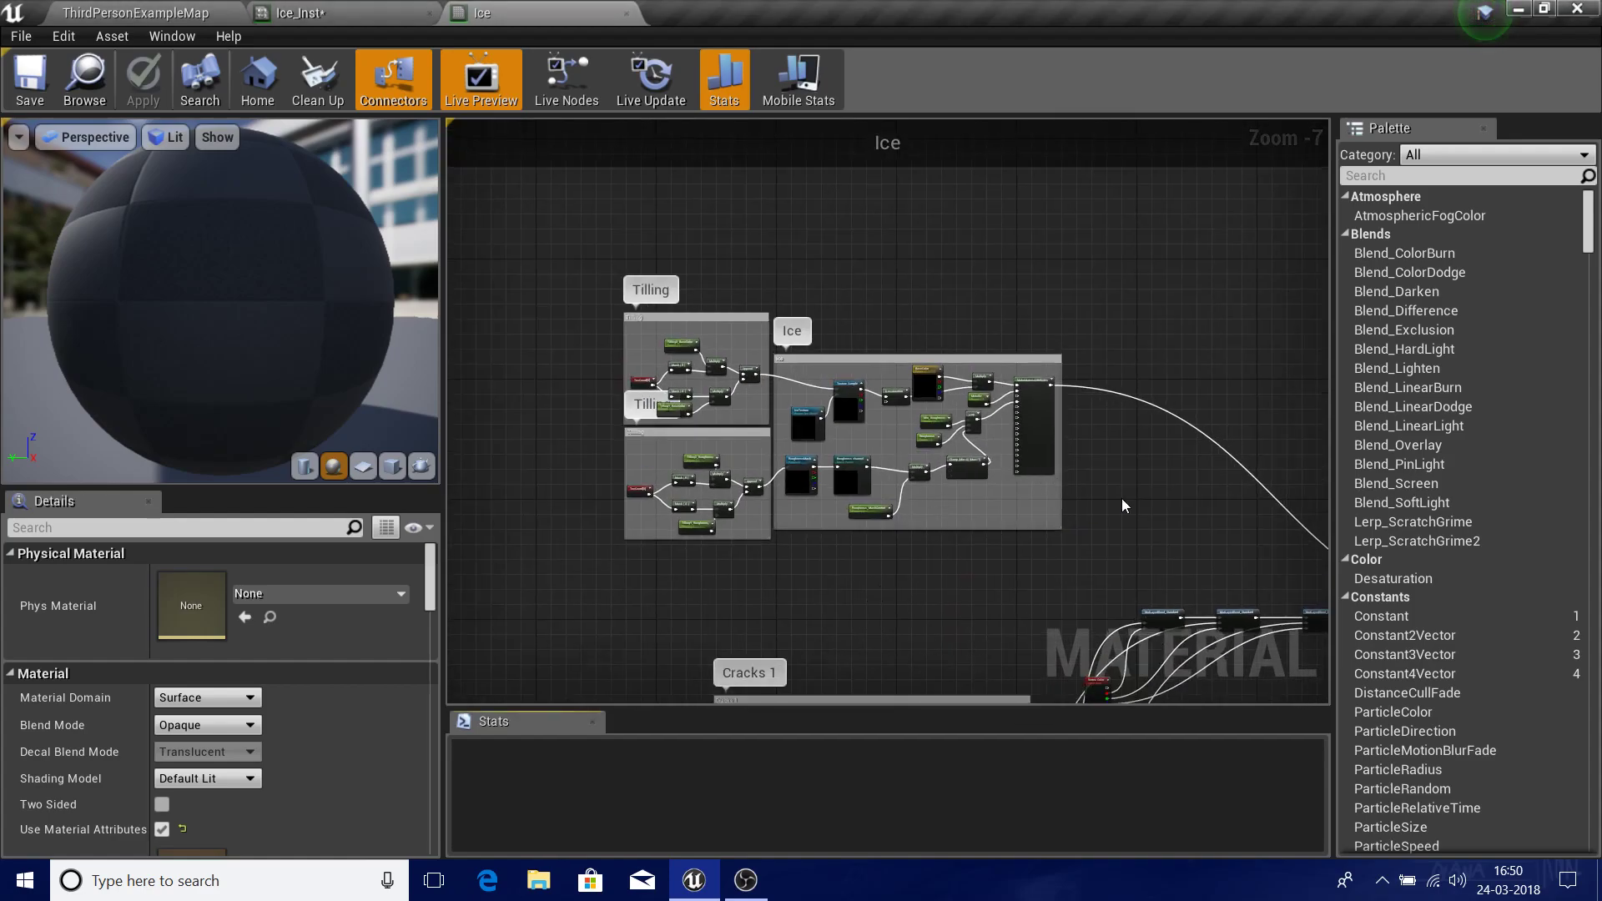
pyautogui.moveTo(1123, 506); pyautogui.dragTo(851, 207, button='right')
pyautogui.scroll(-4, 1053, 475)
pyautogui.moveTo(646, 515); pyautogui.dragTo(705, 306, button='right')
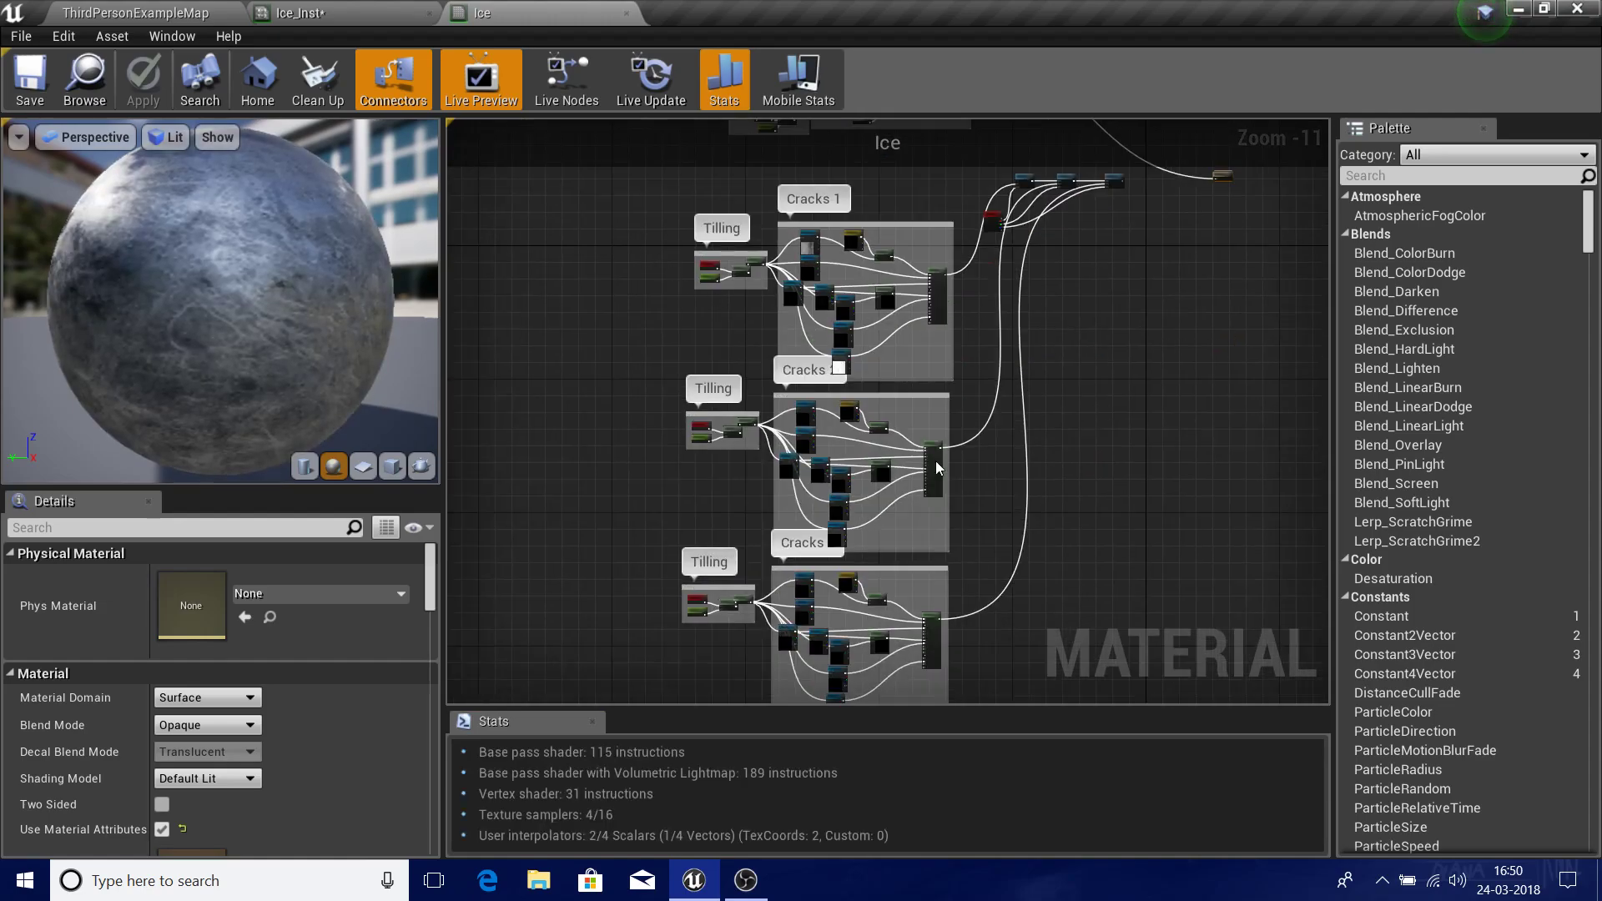
pyautogui.moveTo(1099, 604); pyautogui.dragTo(1110, 588)
pyautogui.moveTo(1170, 399); pyautogui.dragTo(1189, 704, button='right')
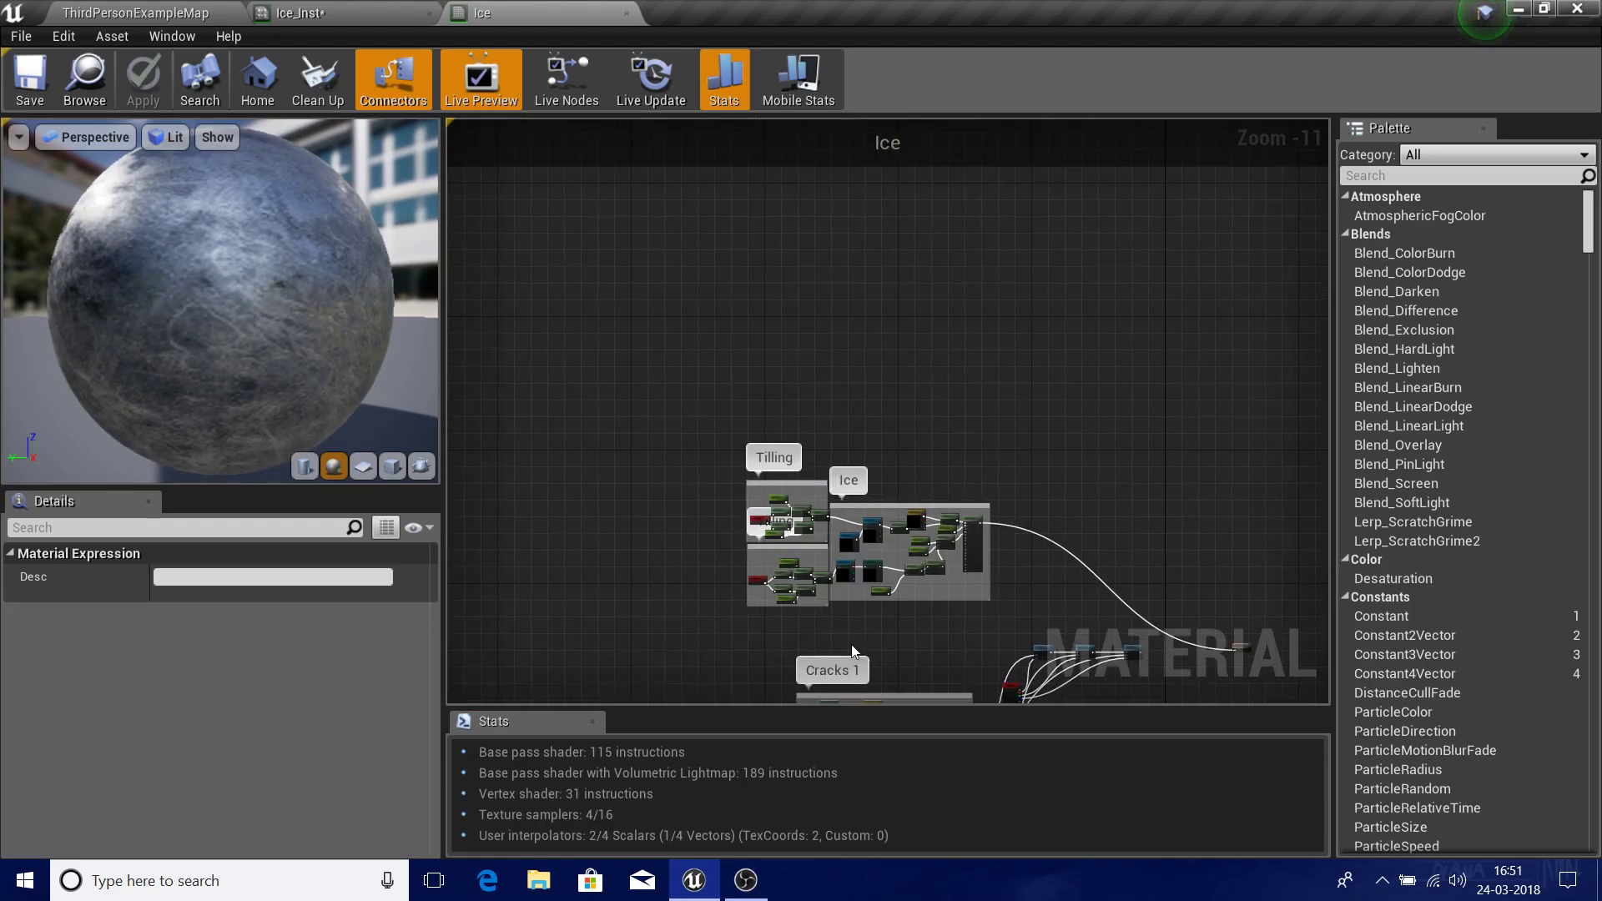
pyautogui.click(851, 644)
pyautogui.moveTo(851, 644); pyautogui.dragTo(826, 205, button='right')
pyautogui.scroll(6, 1055, 474)
pyautogui.moveTo(1054, 474); pyautogui.dragTo(1233, 704, button='right')
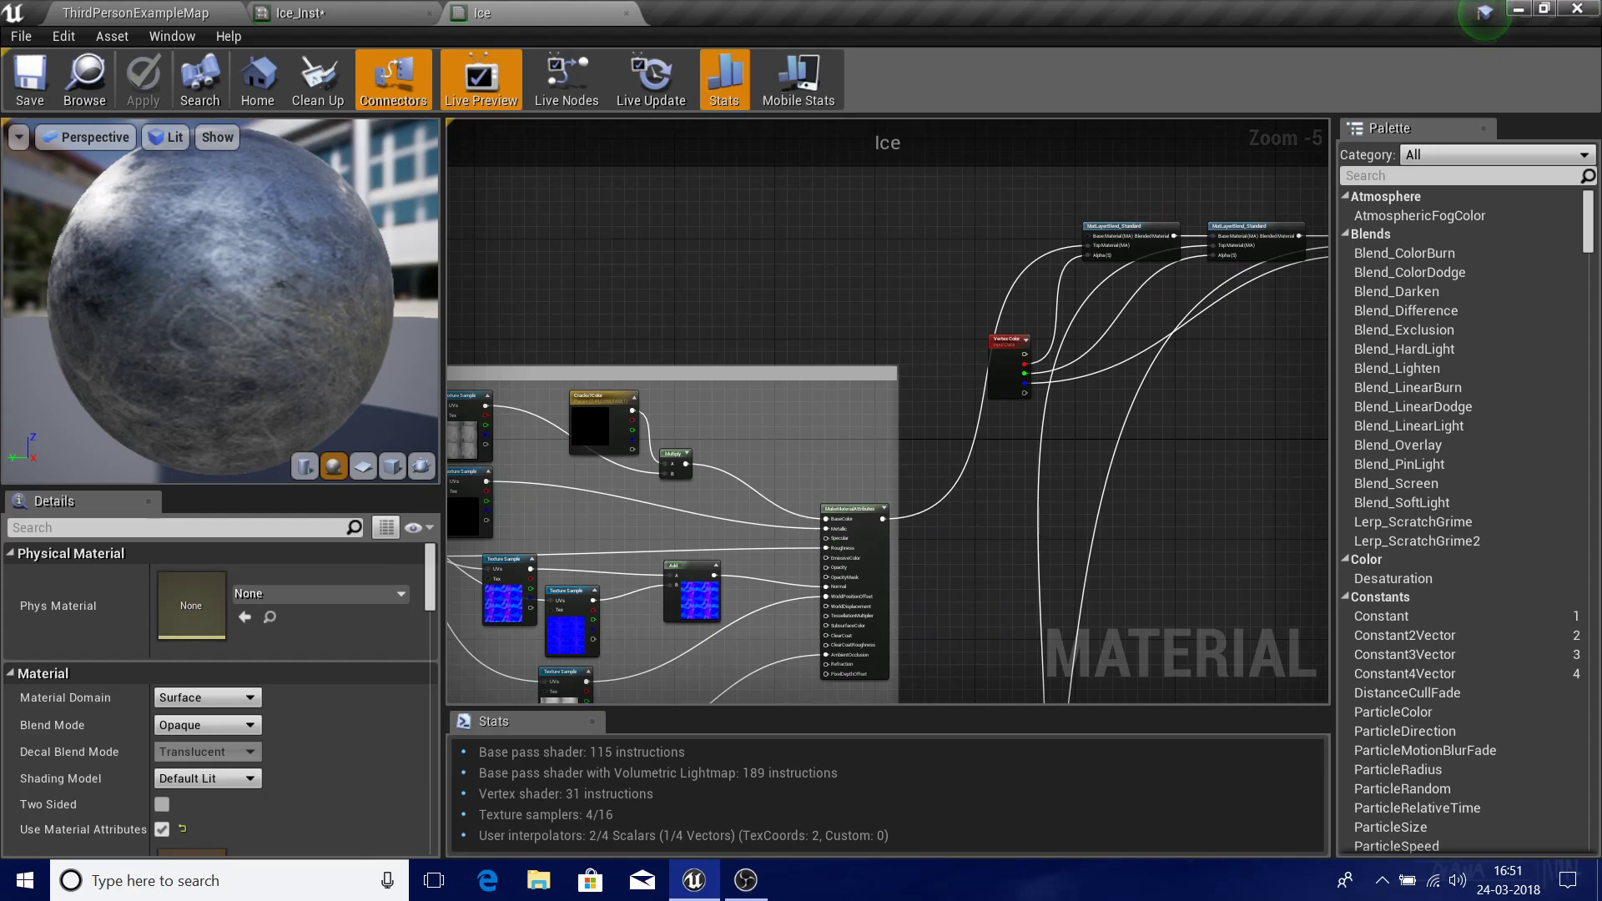
# - Inspect the Ice group's nodes, selecting the Texture Sample and the Desaturation node to view their details
pyautogui.moveTo(538, 125); pyautogui.dragTo(827, 555, button='right')
pyautogui.scroll(-1, 827, 508)
pyautogui.scroll(3, 827, 554)
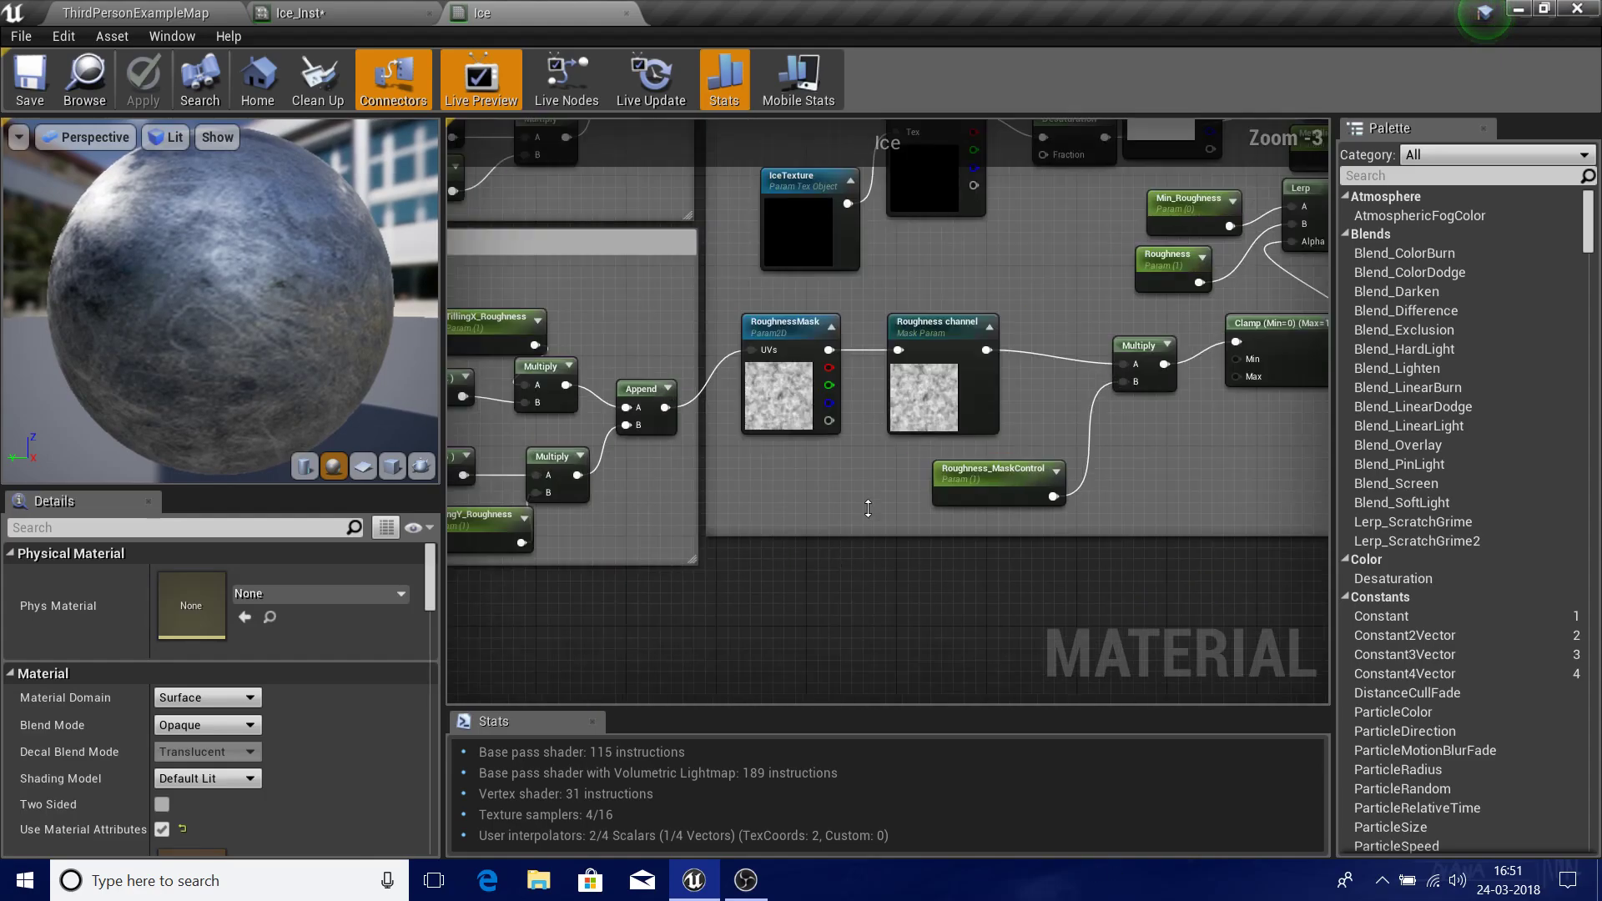
pyautogui.moveTo(956, 282); pyautogui.dragTo(730, 387, button='right')
pyautogui.moveTo(841, 327); pyautogui.dragTo(766, 355, button='right')
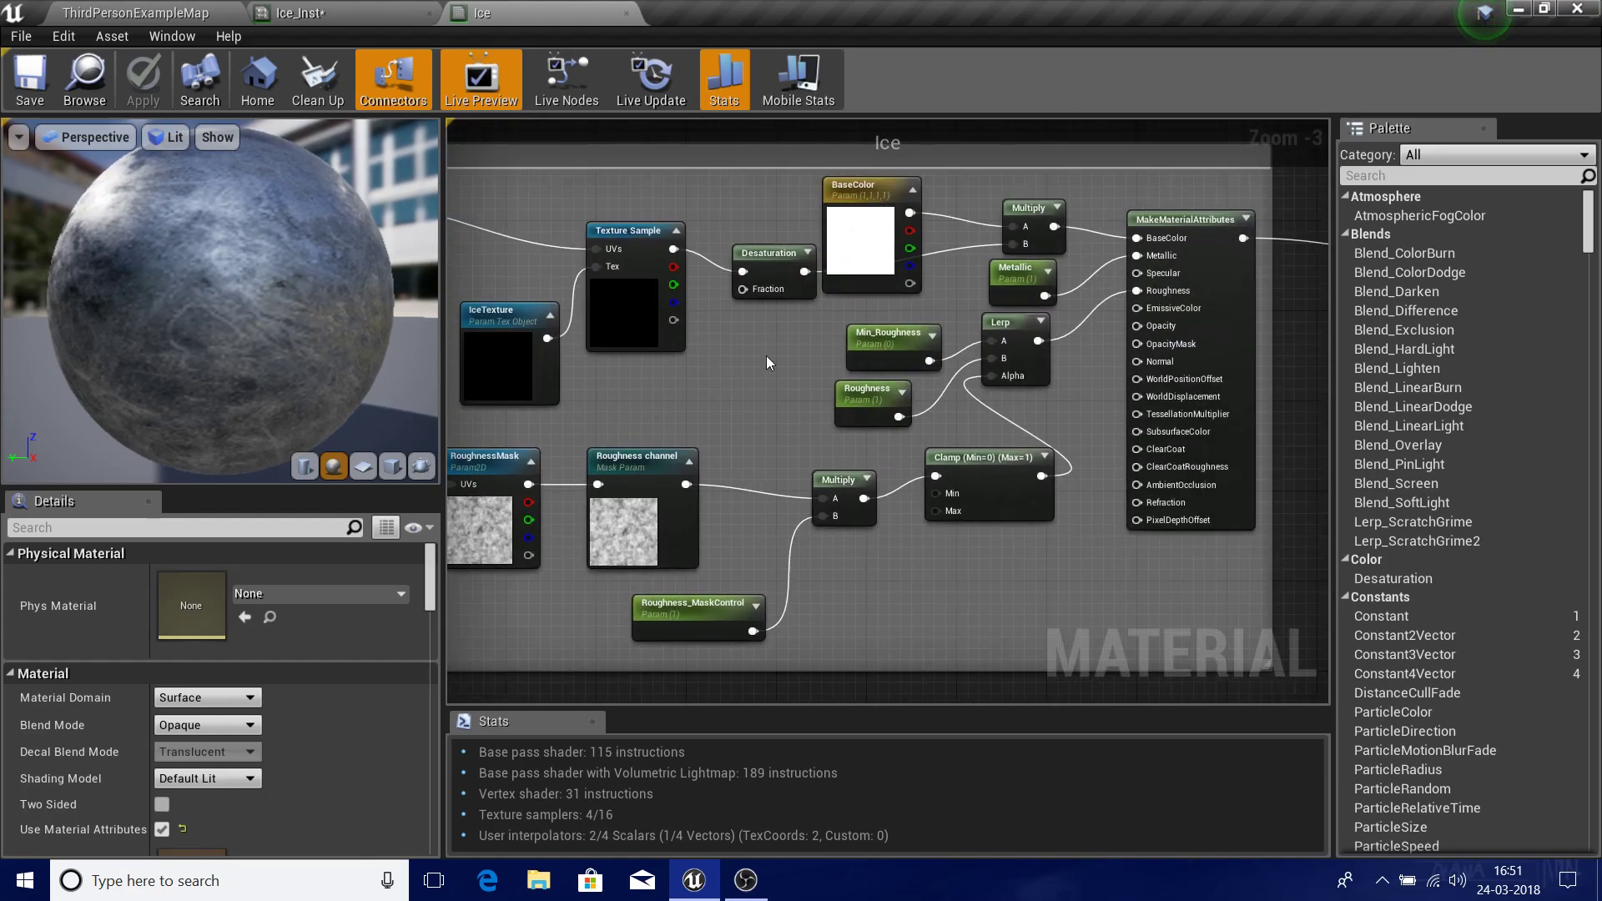
pyautogui.click(637, 316)
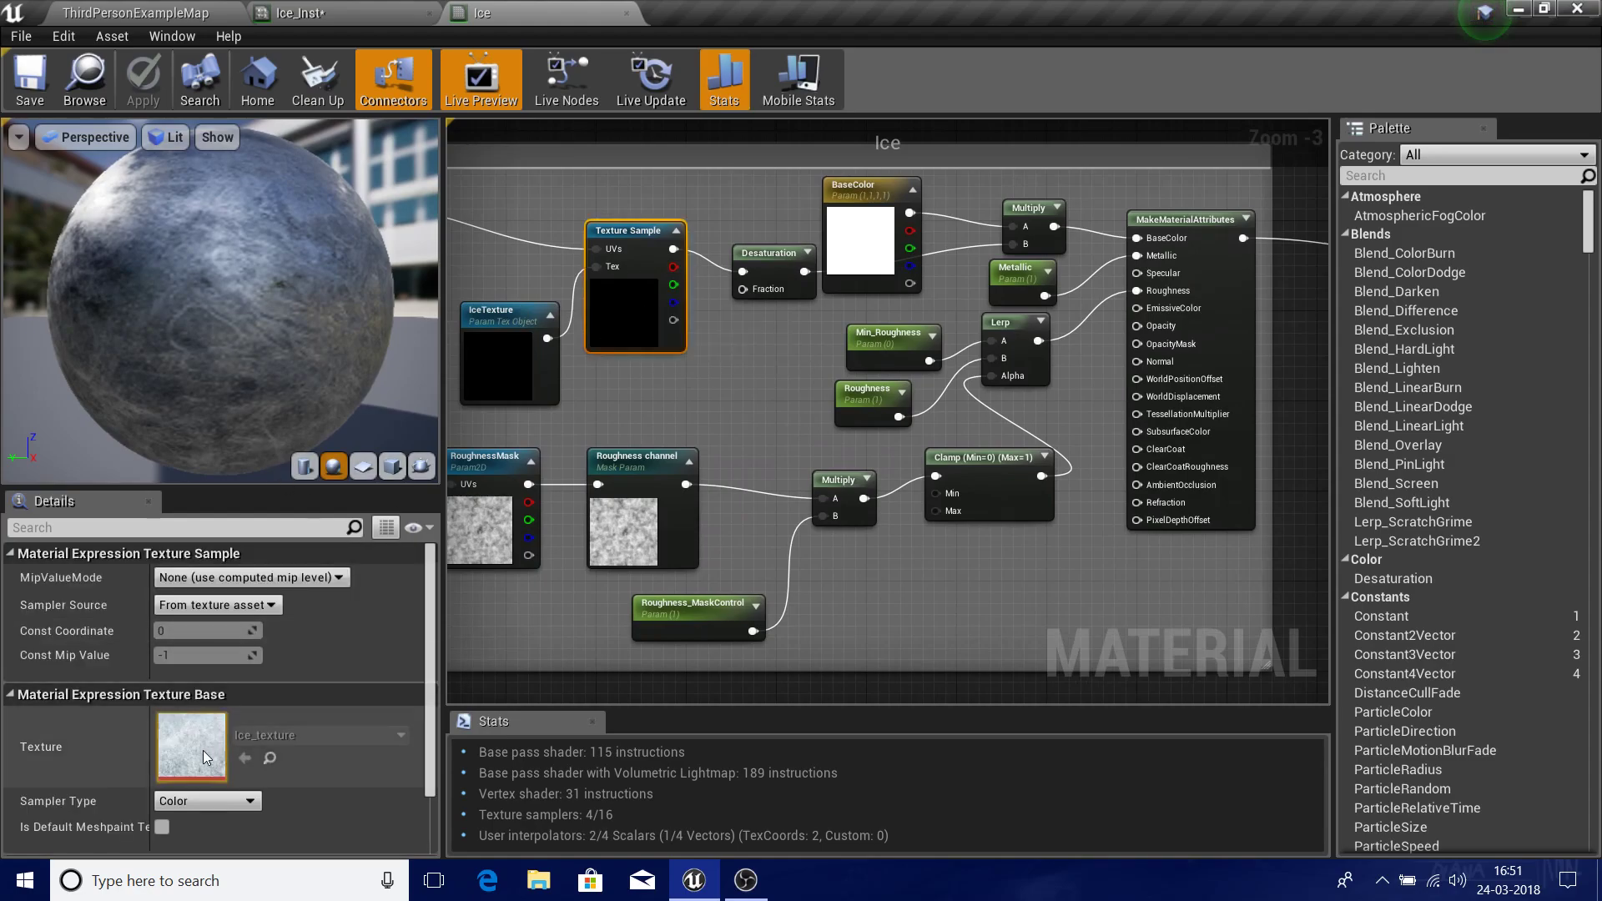
pyautogui.click(789, 265)
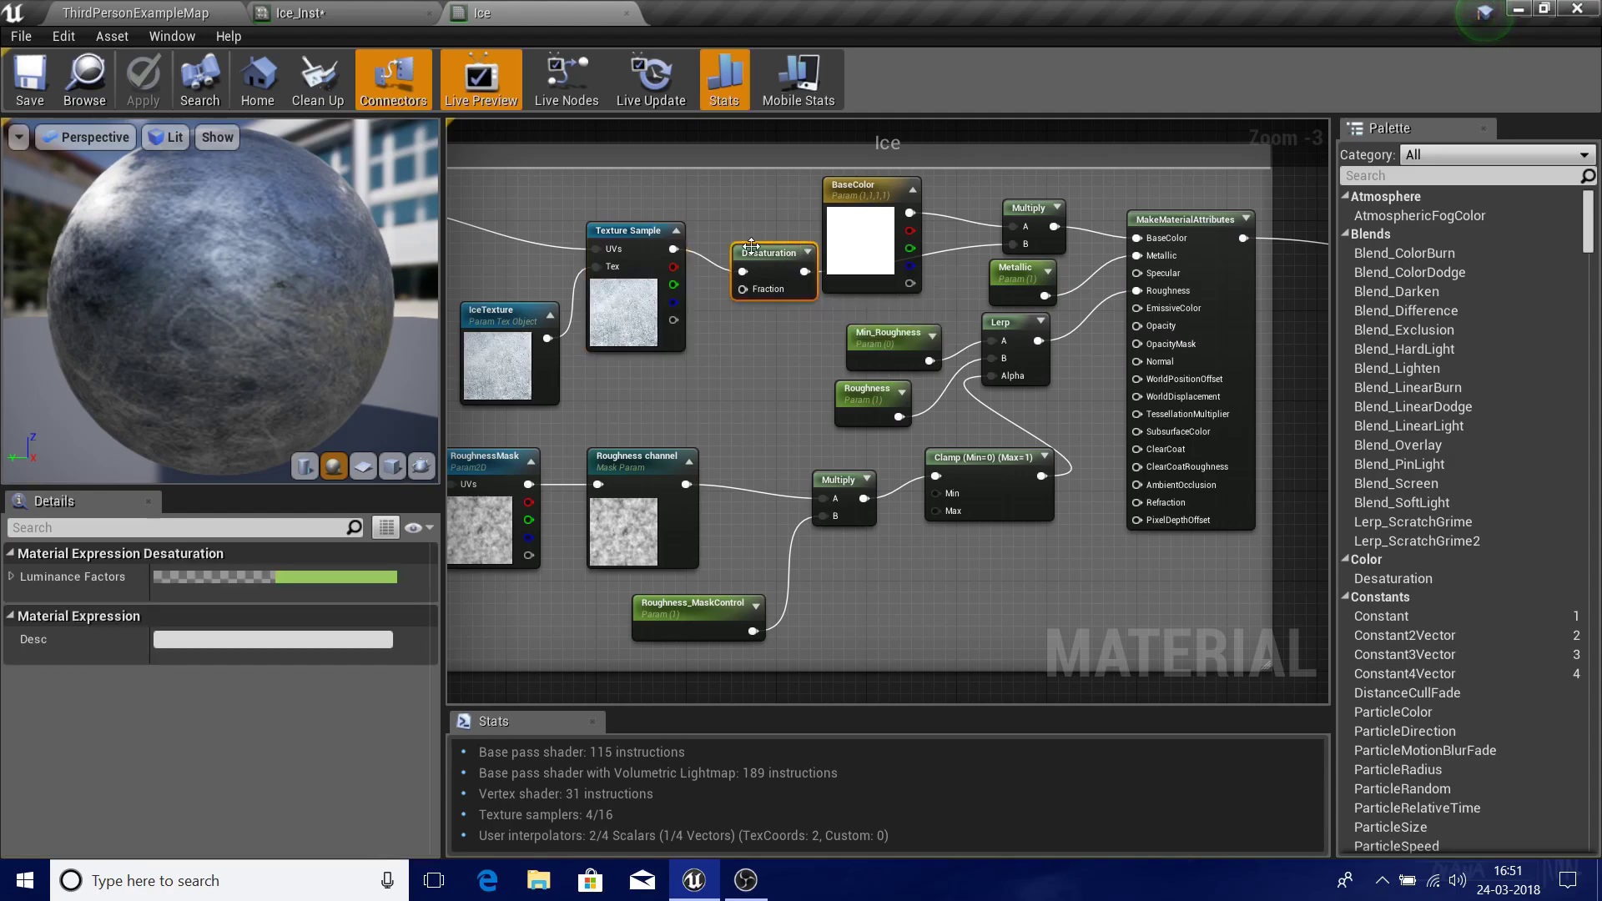
# - Preview the Desaturation node's output on the material sphere, and stop the node preview
pyautogui.rightClick(772, 265)
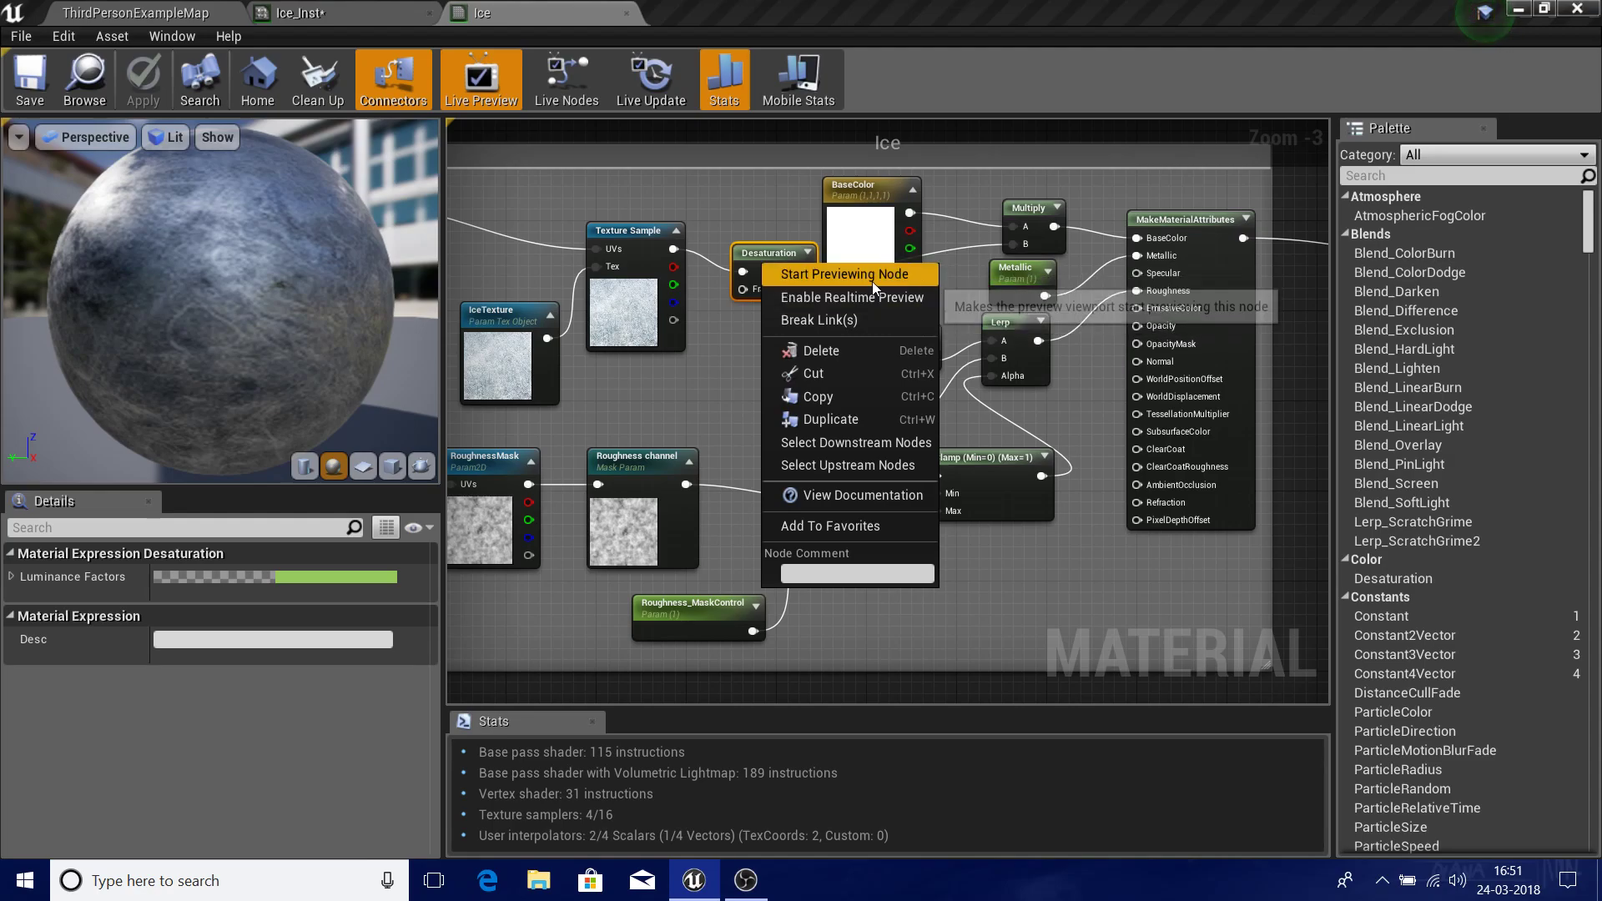
pyautogui.click(872, 279)
pyautogui.rightClick(753, 269)
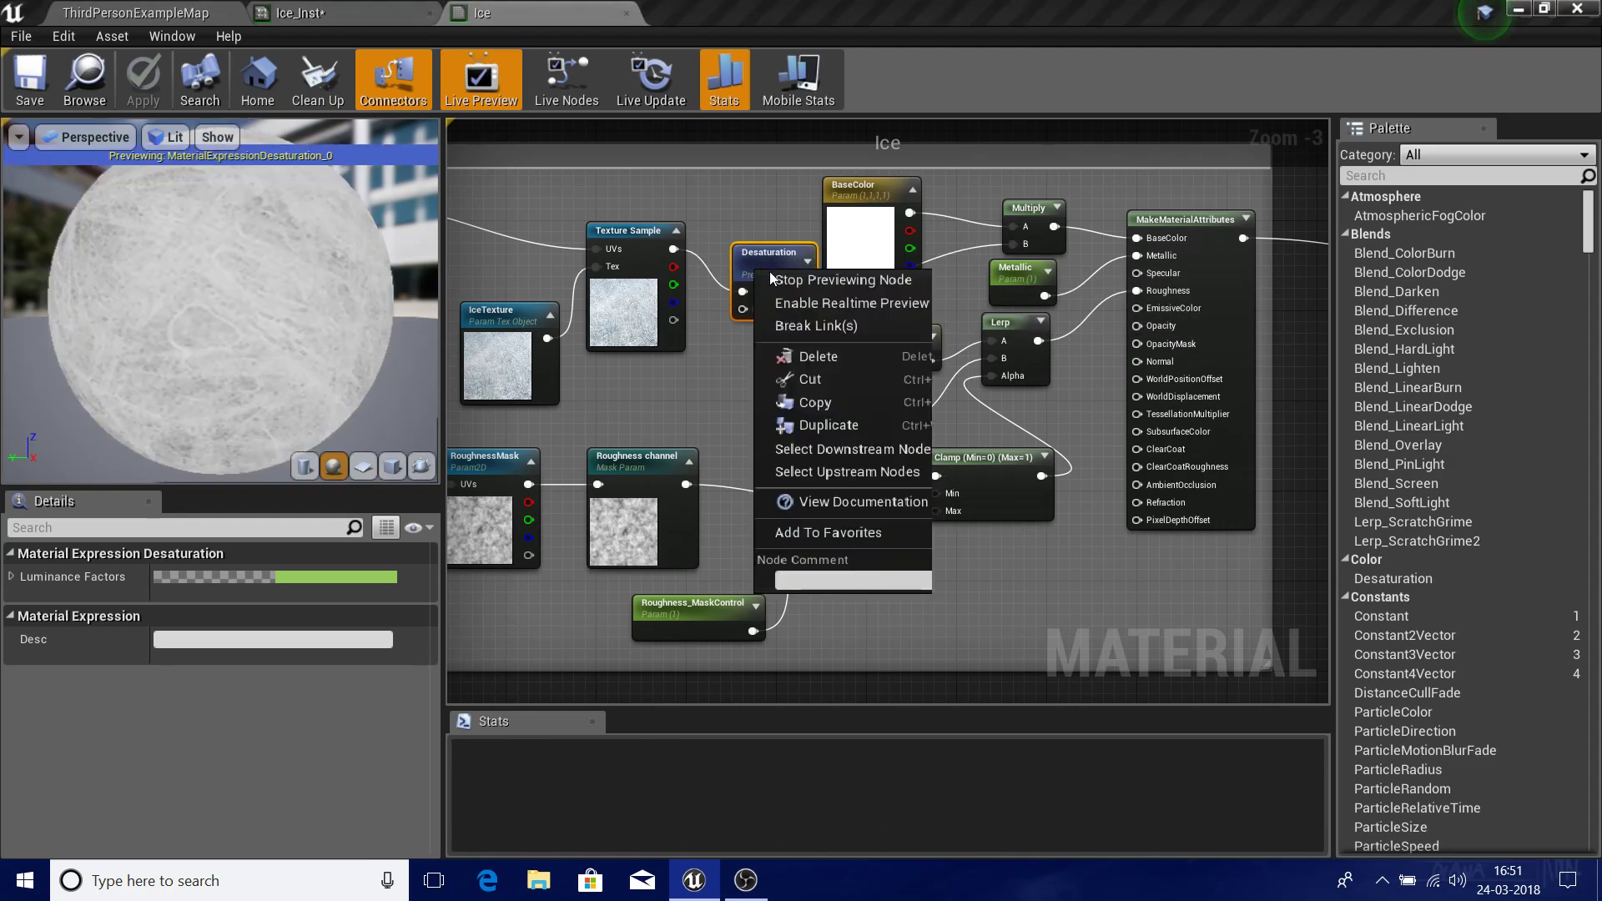
pyautogui.click(793, 275)
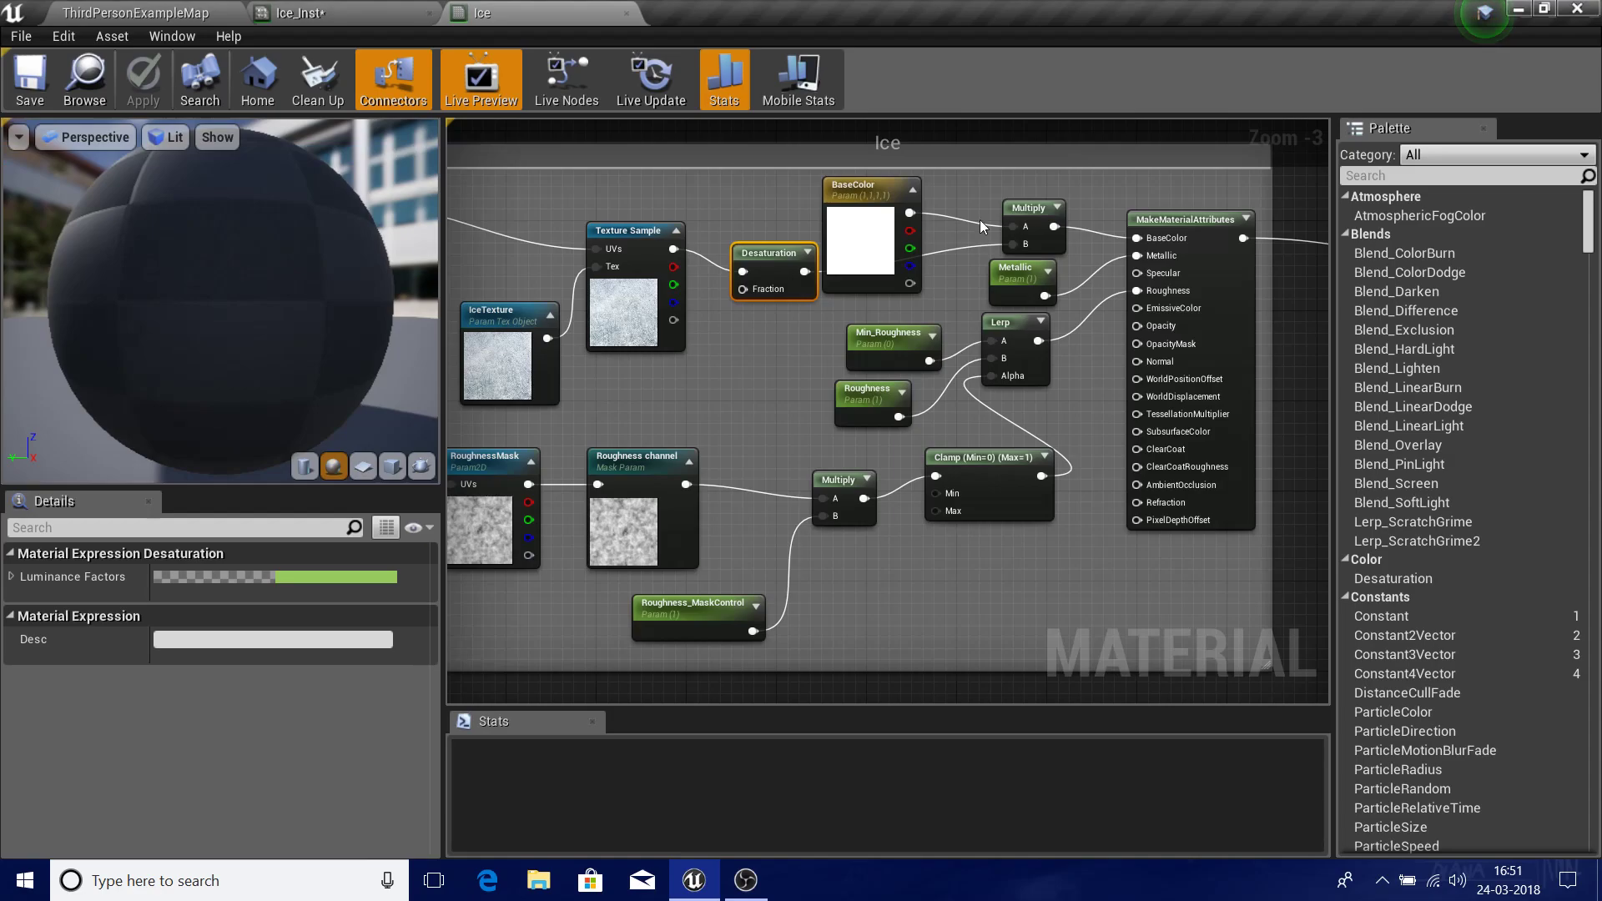
# - Examine the two Tilling groups and how they feed the Ice group's texture sample and roughness mask nodes
pyautogui.moveTo(732, 373); pyautogui.dragTo(1258, 411, button='right')
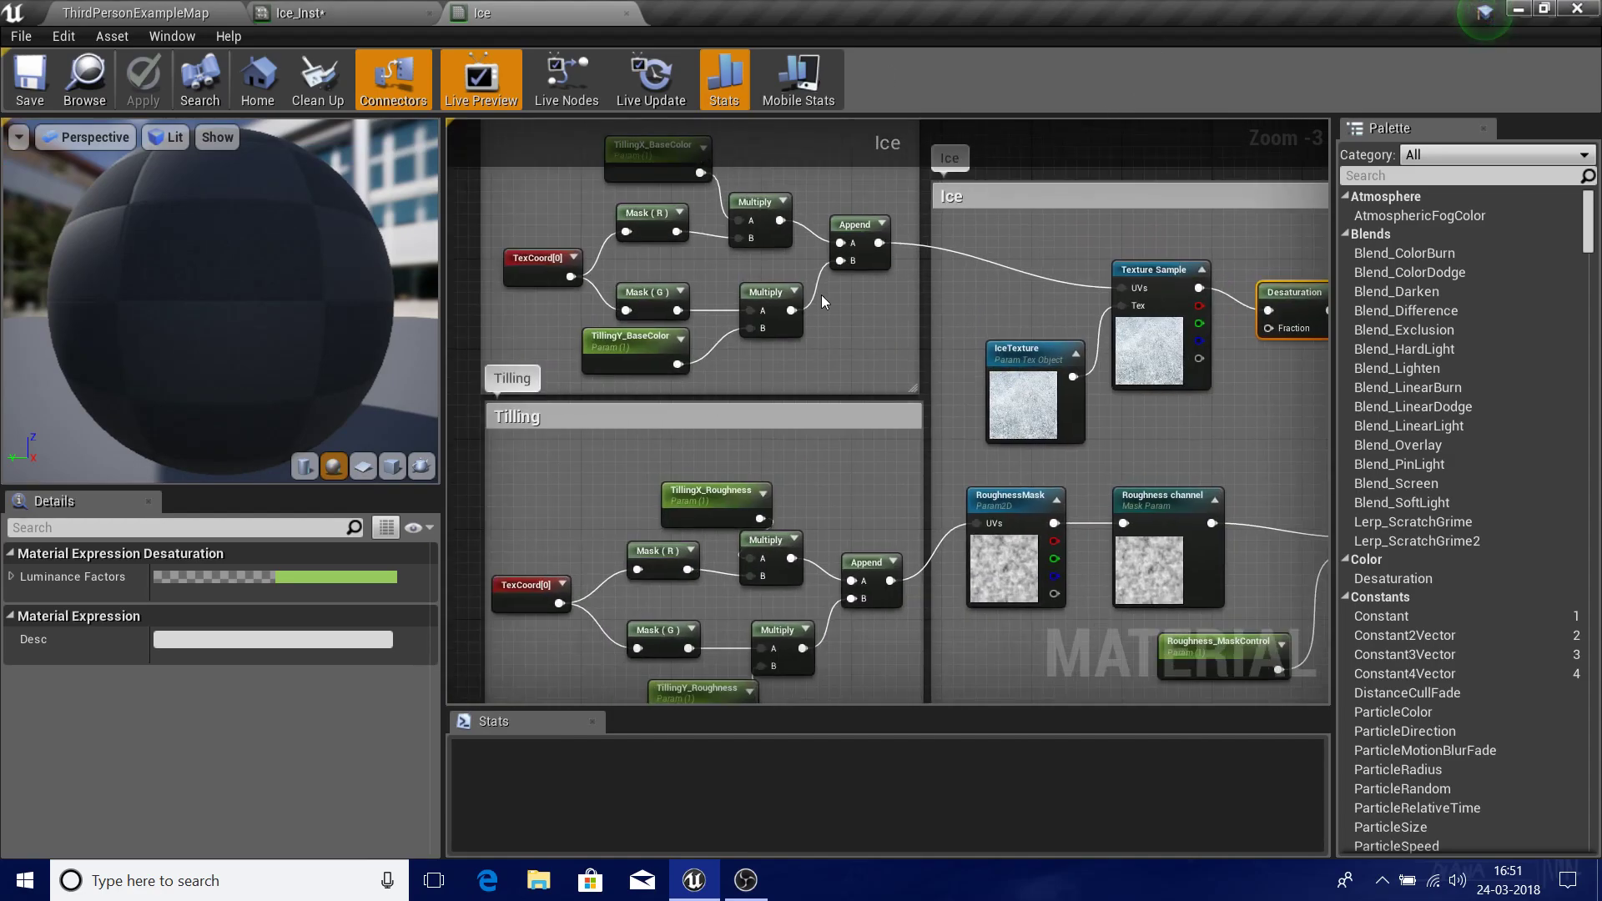
pyautogui.moveTo(715, 420); pyautogui.dragTo(797, 321, button='right')
pyautogui.scroll(-1, 796, 321)
pyautogui.moveTo(557, 250); pyautogui.dragTo(563, 381, button='right')
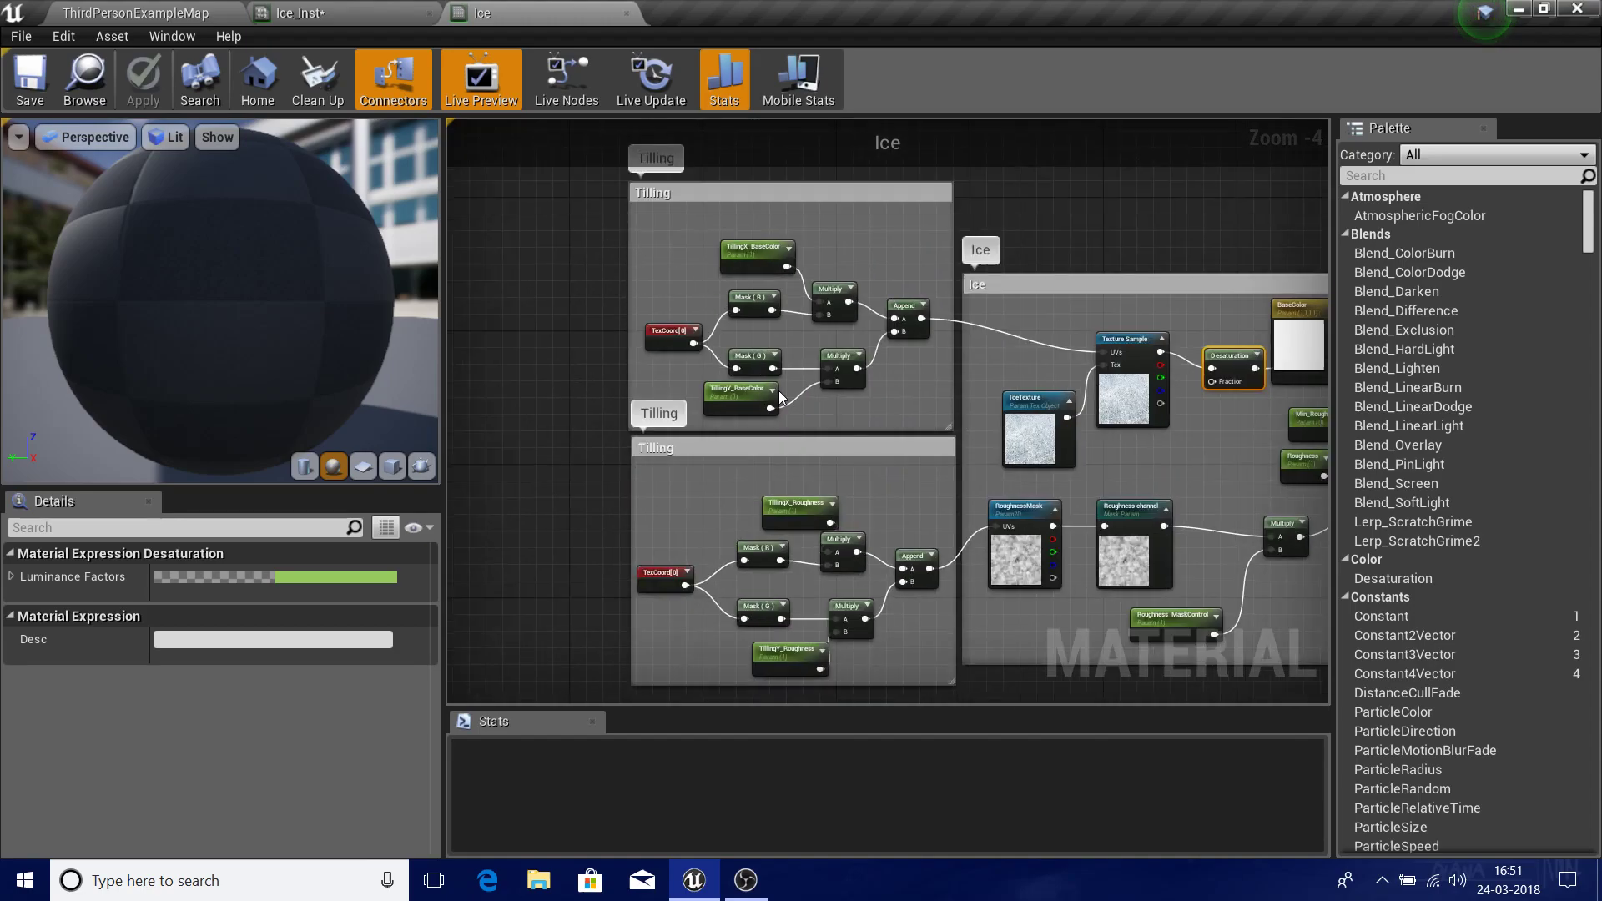
pyautogui.moveTo(572, 251); pyautogui.dragTo(786, 372)
pyautogui.moveTo(1240, 221); pyautogui.dragTo(1008, 159, button='right')
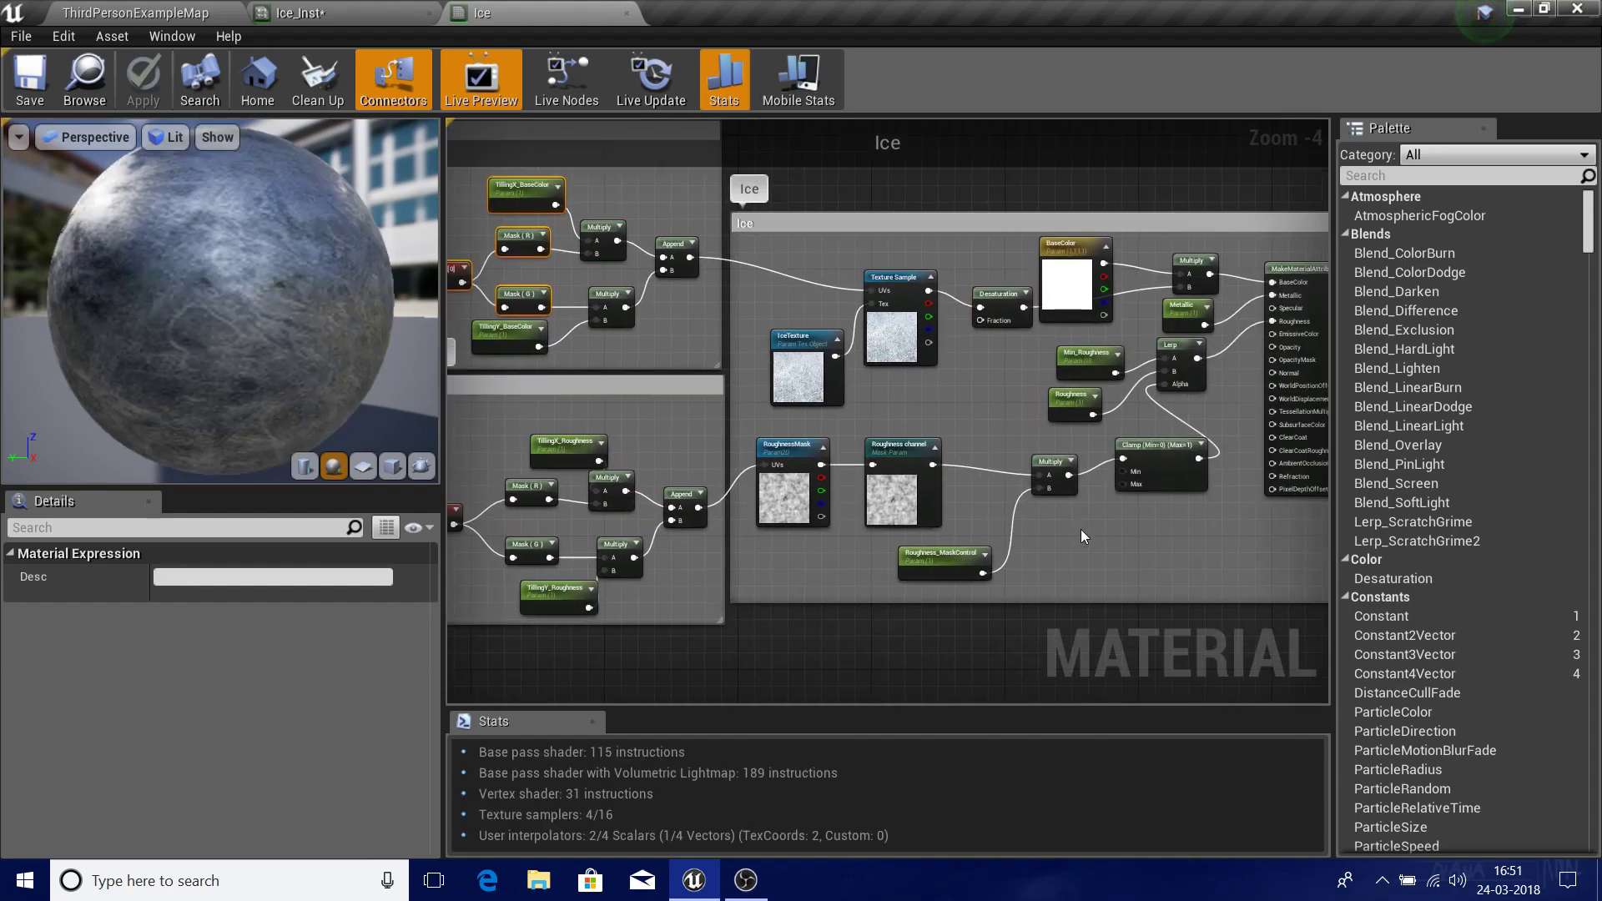
pyautogui.click(1082, 536)
pyautogui.scroll(2, 980, 432)
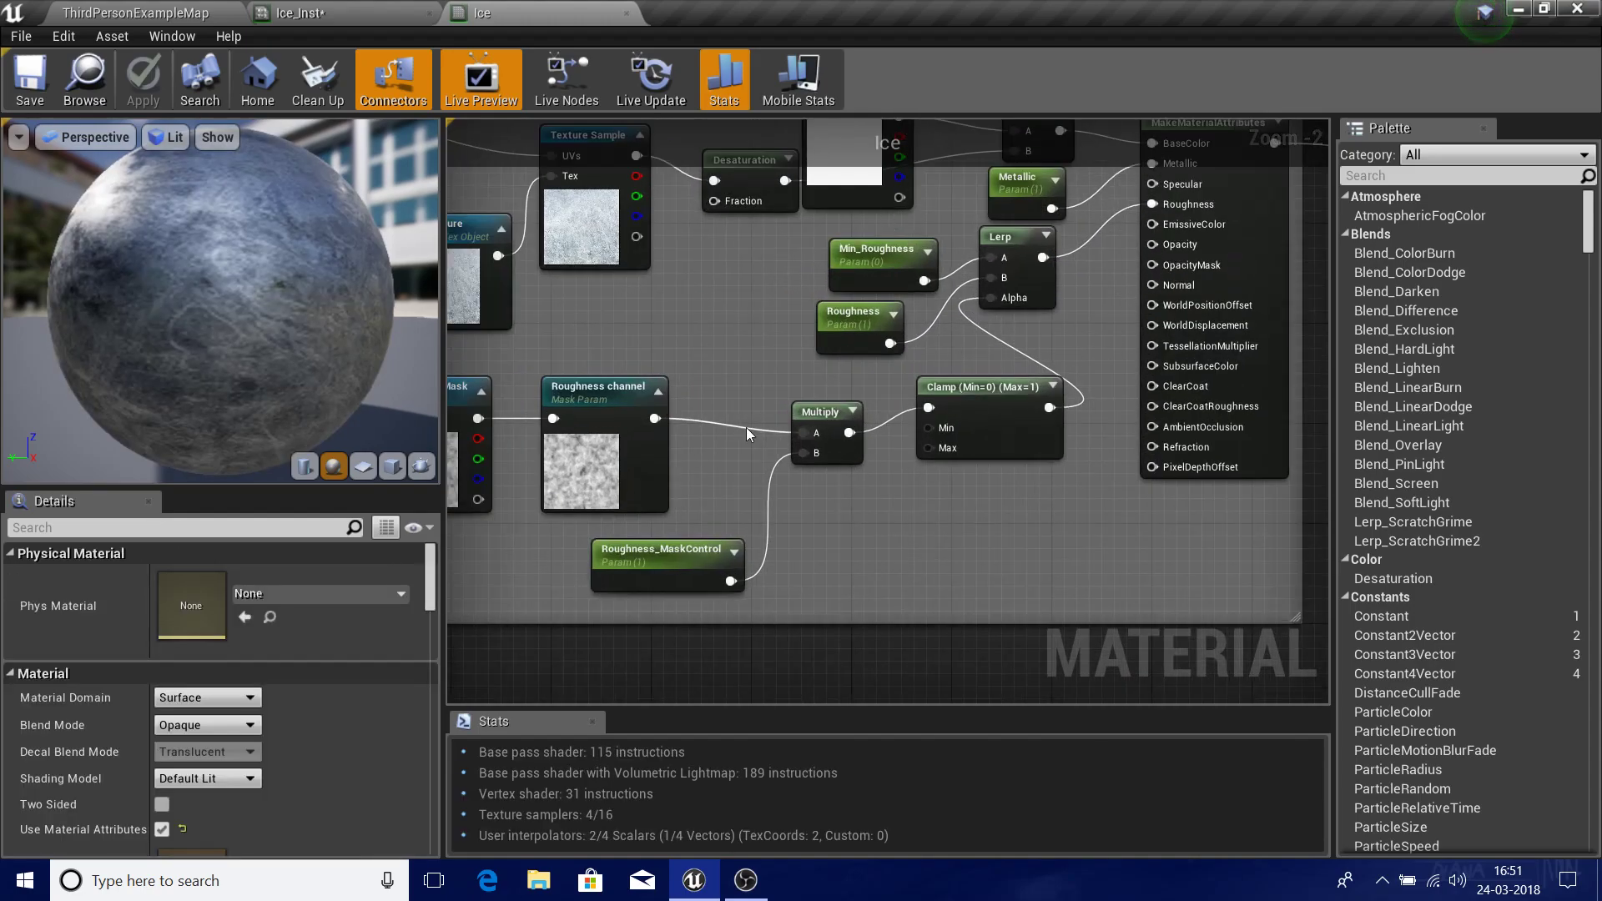
# - Return to the ThirdPersonExampleMap level and create a new material in the IceTest folder
pyautogui.click(119, 10)
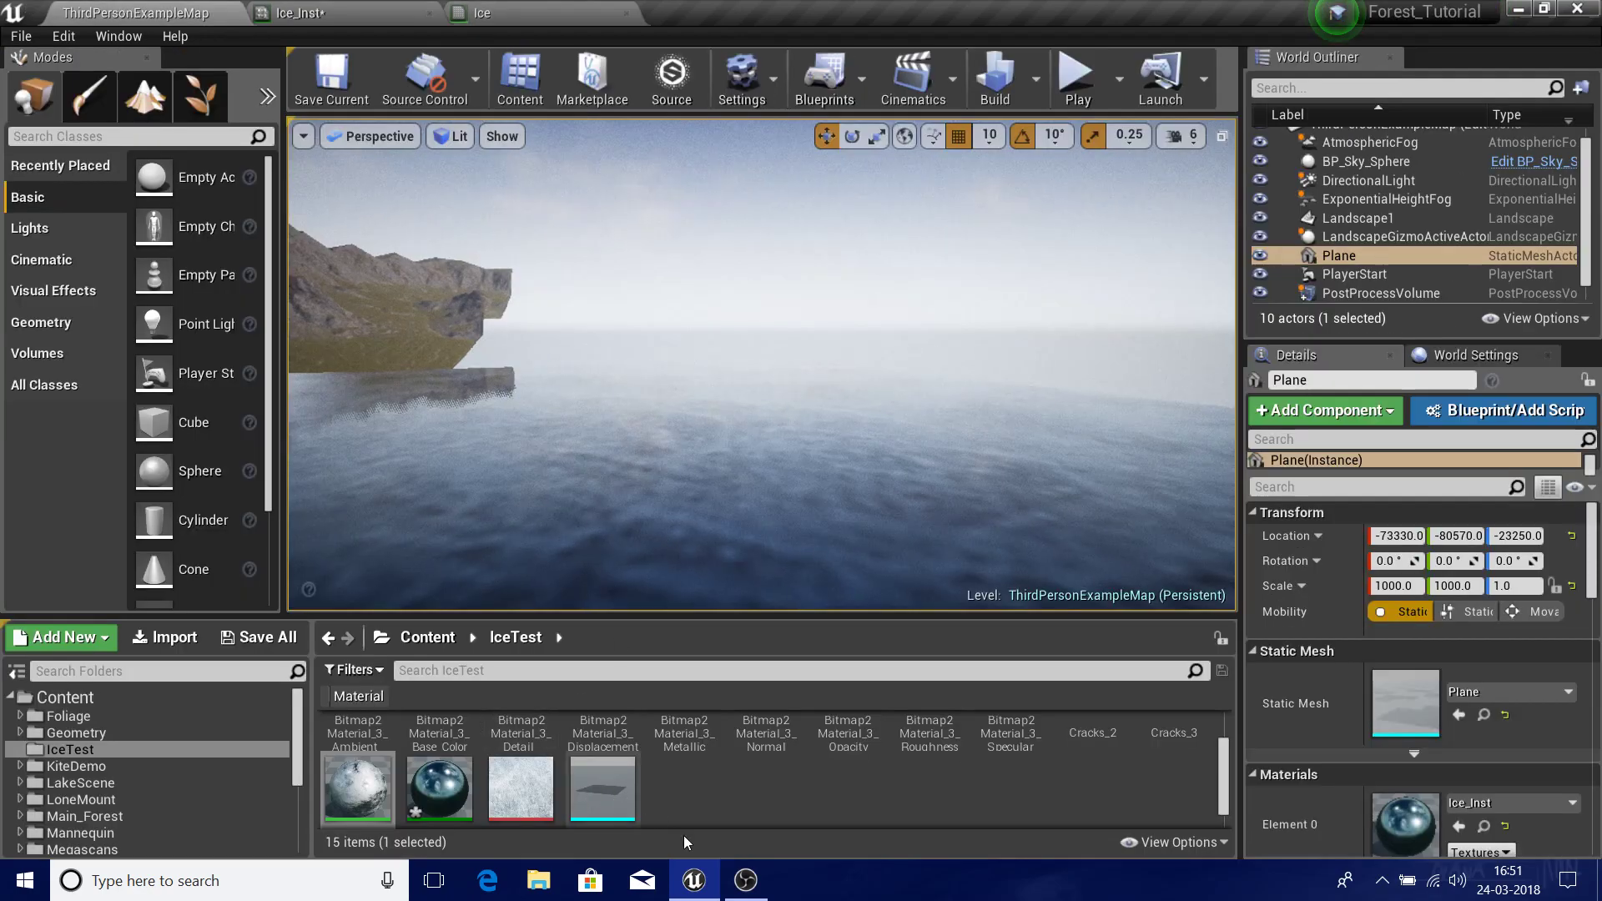
pyautogui.rightClick(710, 791)
pyautogui.click(800, 454)
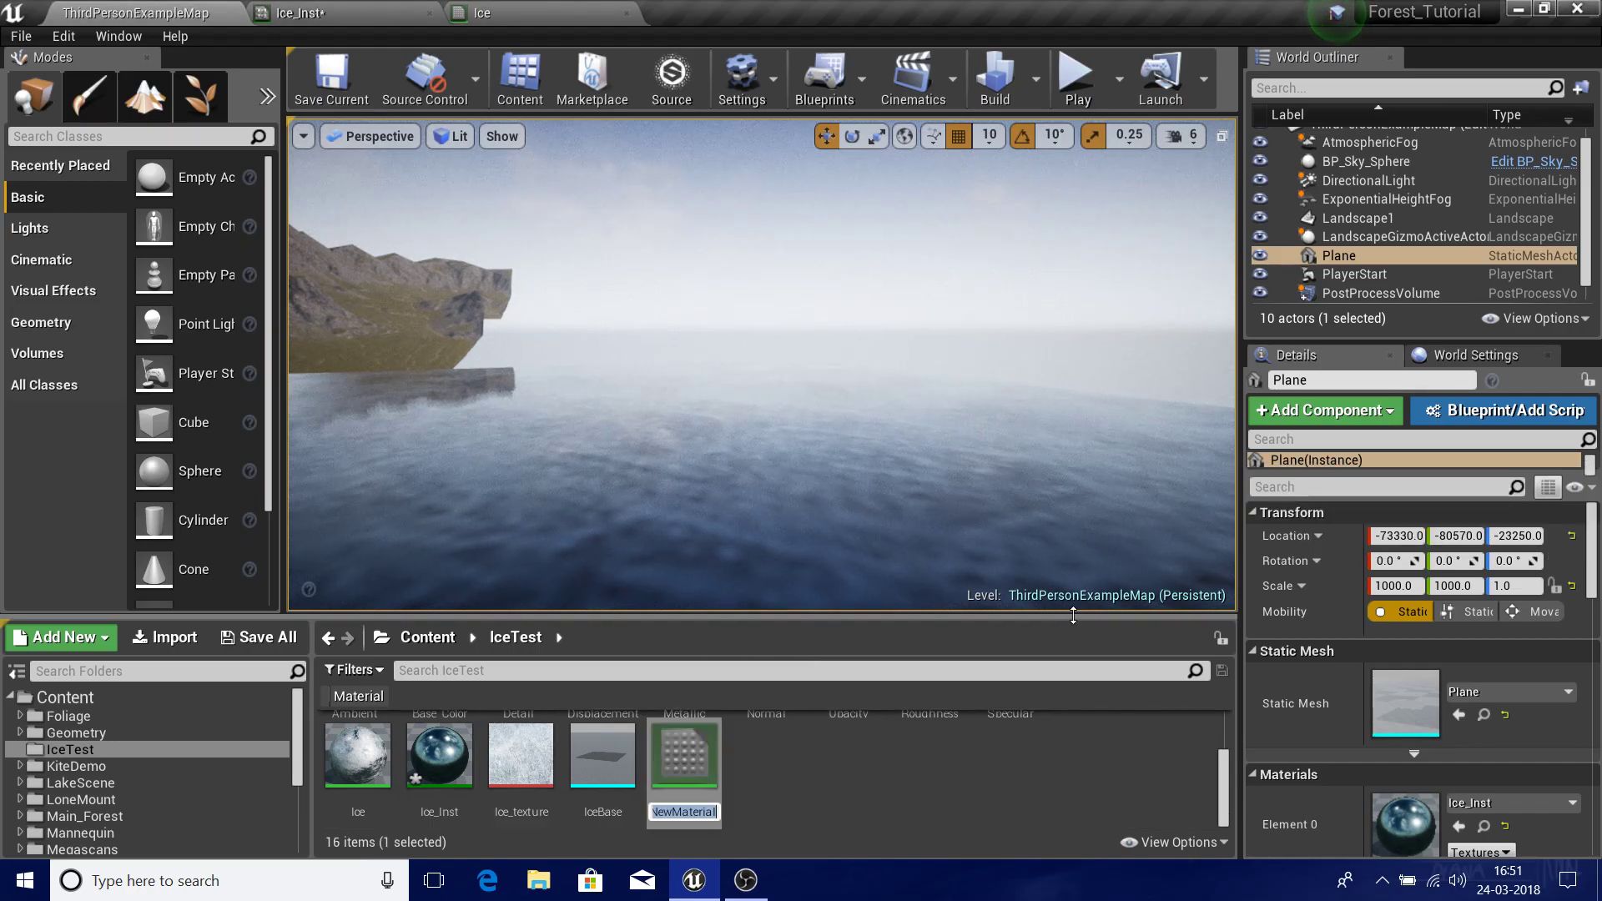
# - Switch to Chrome and search Google Images for "Ice textures" in a new tab
pyautogui.press('super')
pyautogui.write('goog')
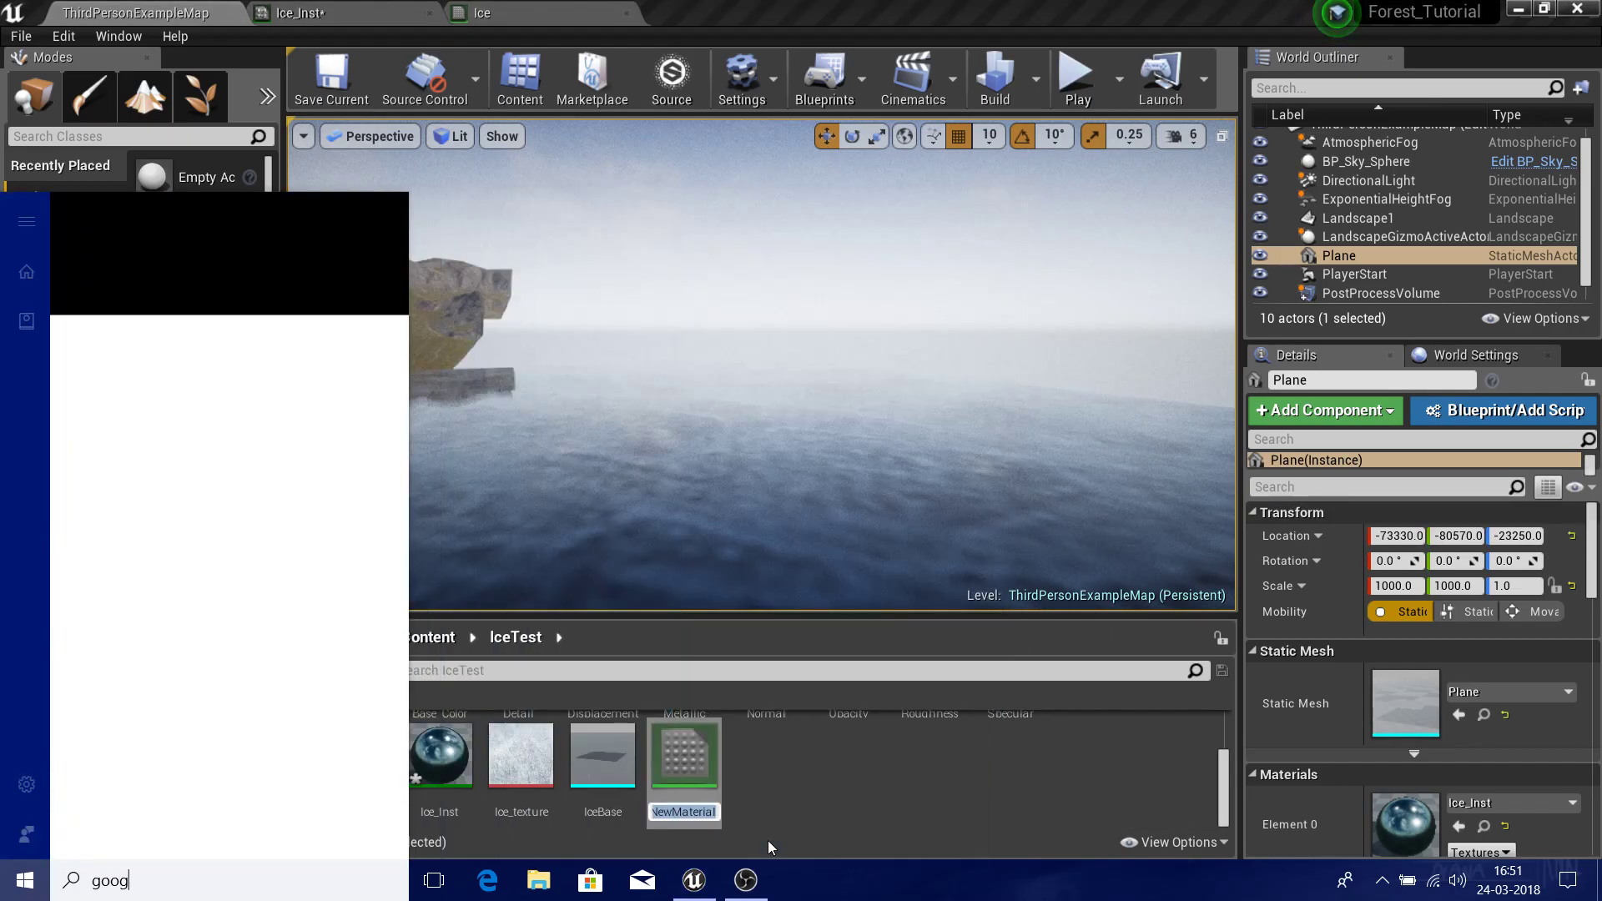
pyautogui.press('Return')
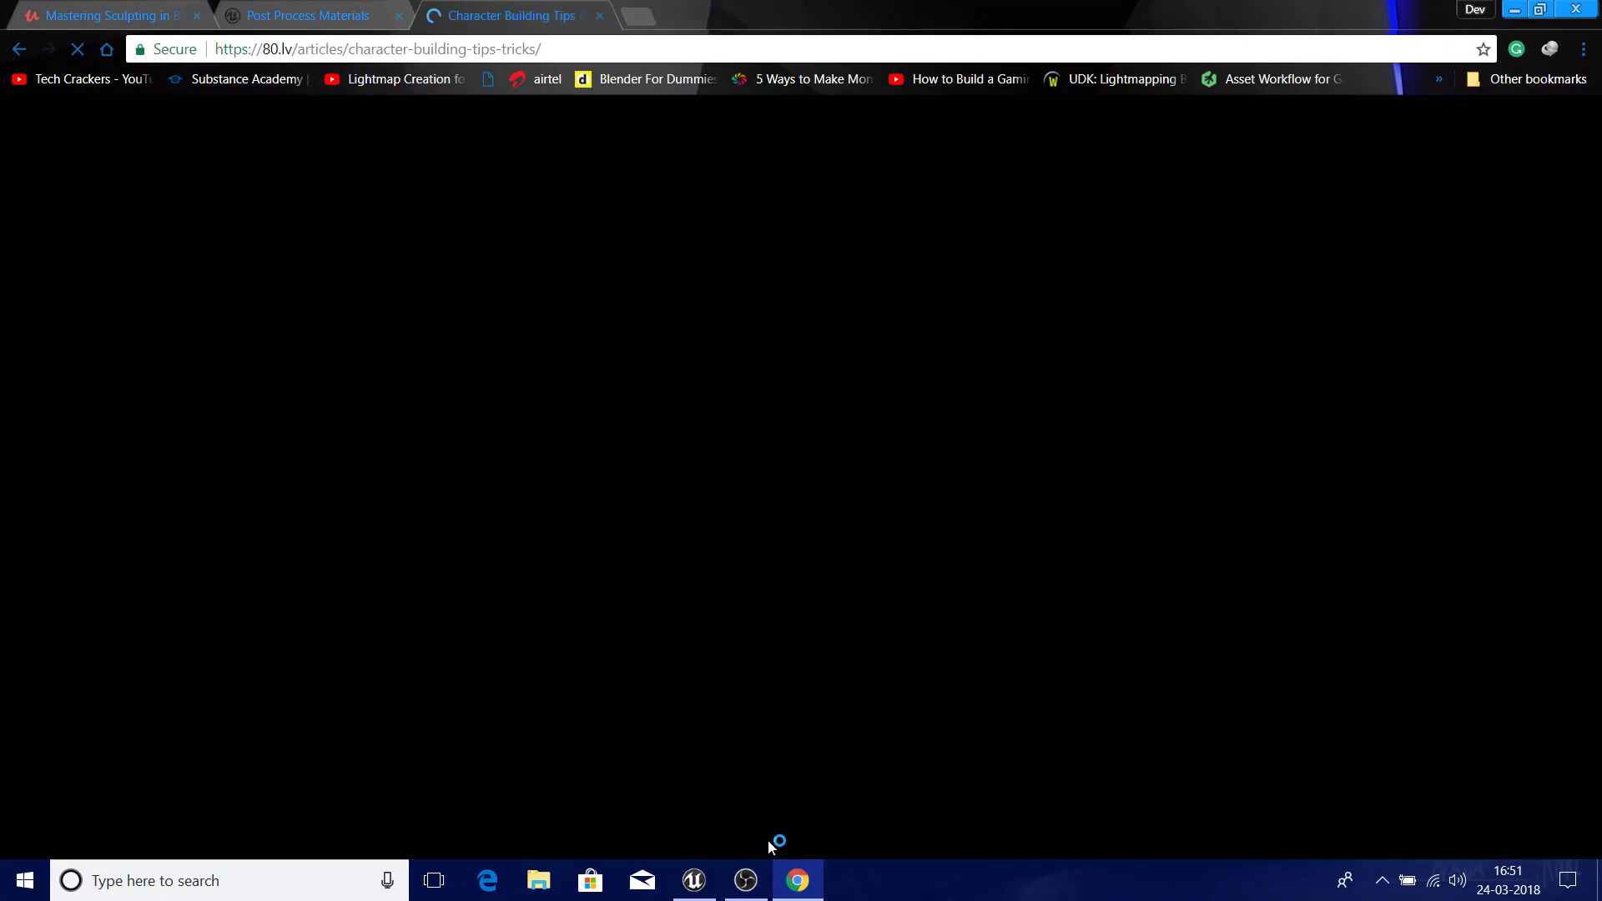
pyautogui.hotkey('ctrl', 't')
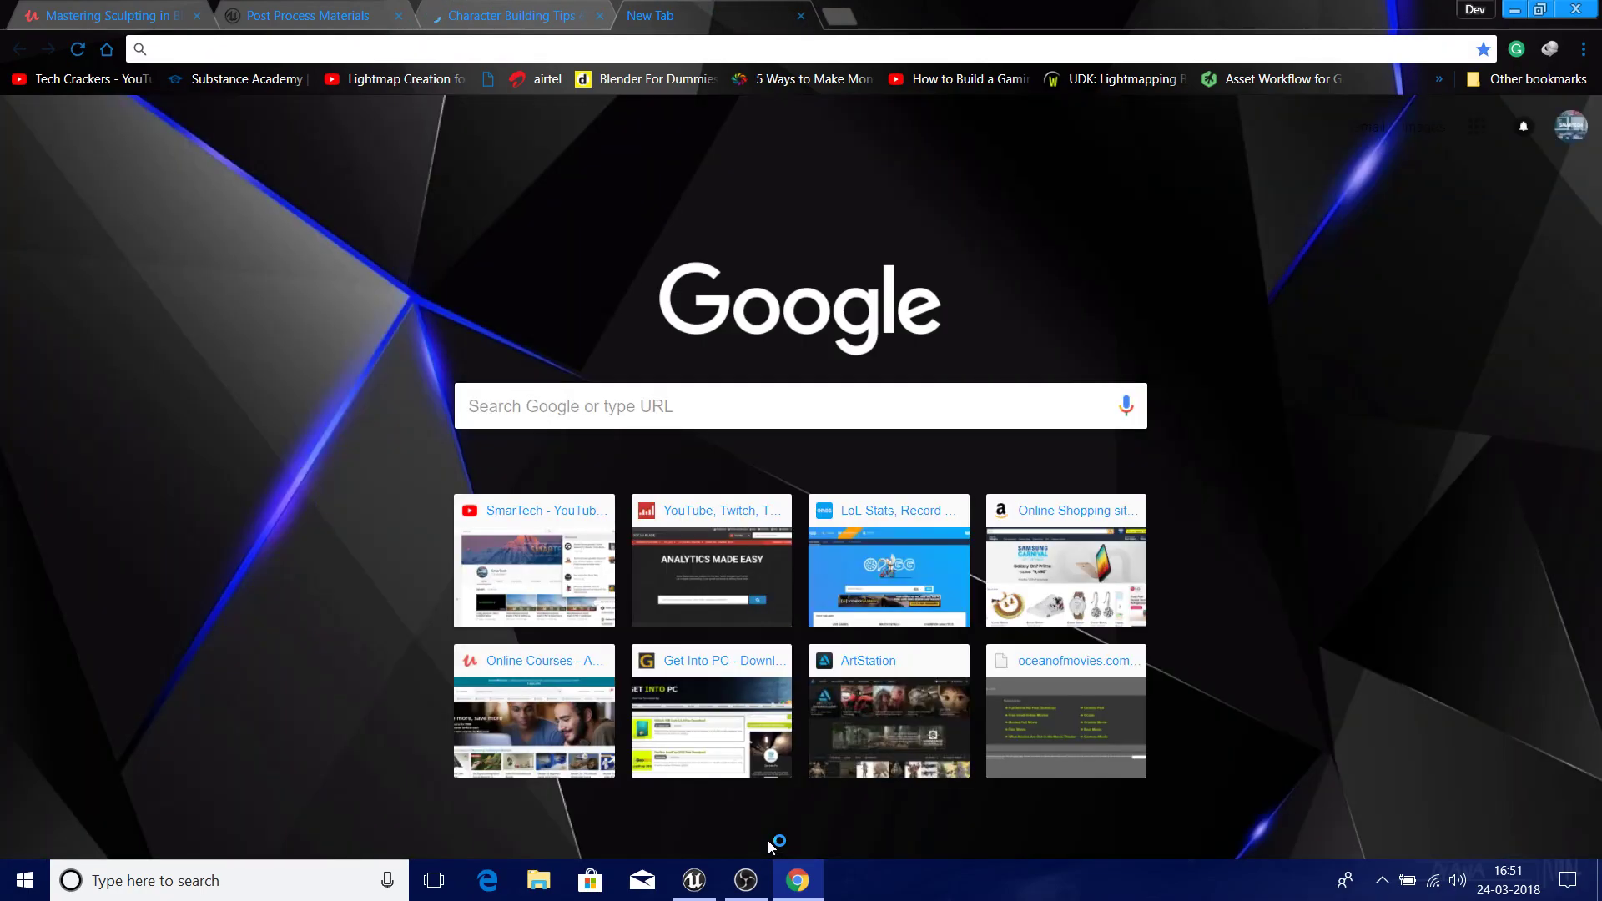
pyautogui.write('ice texture')
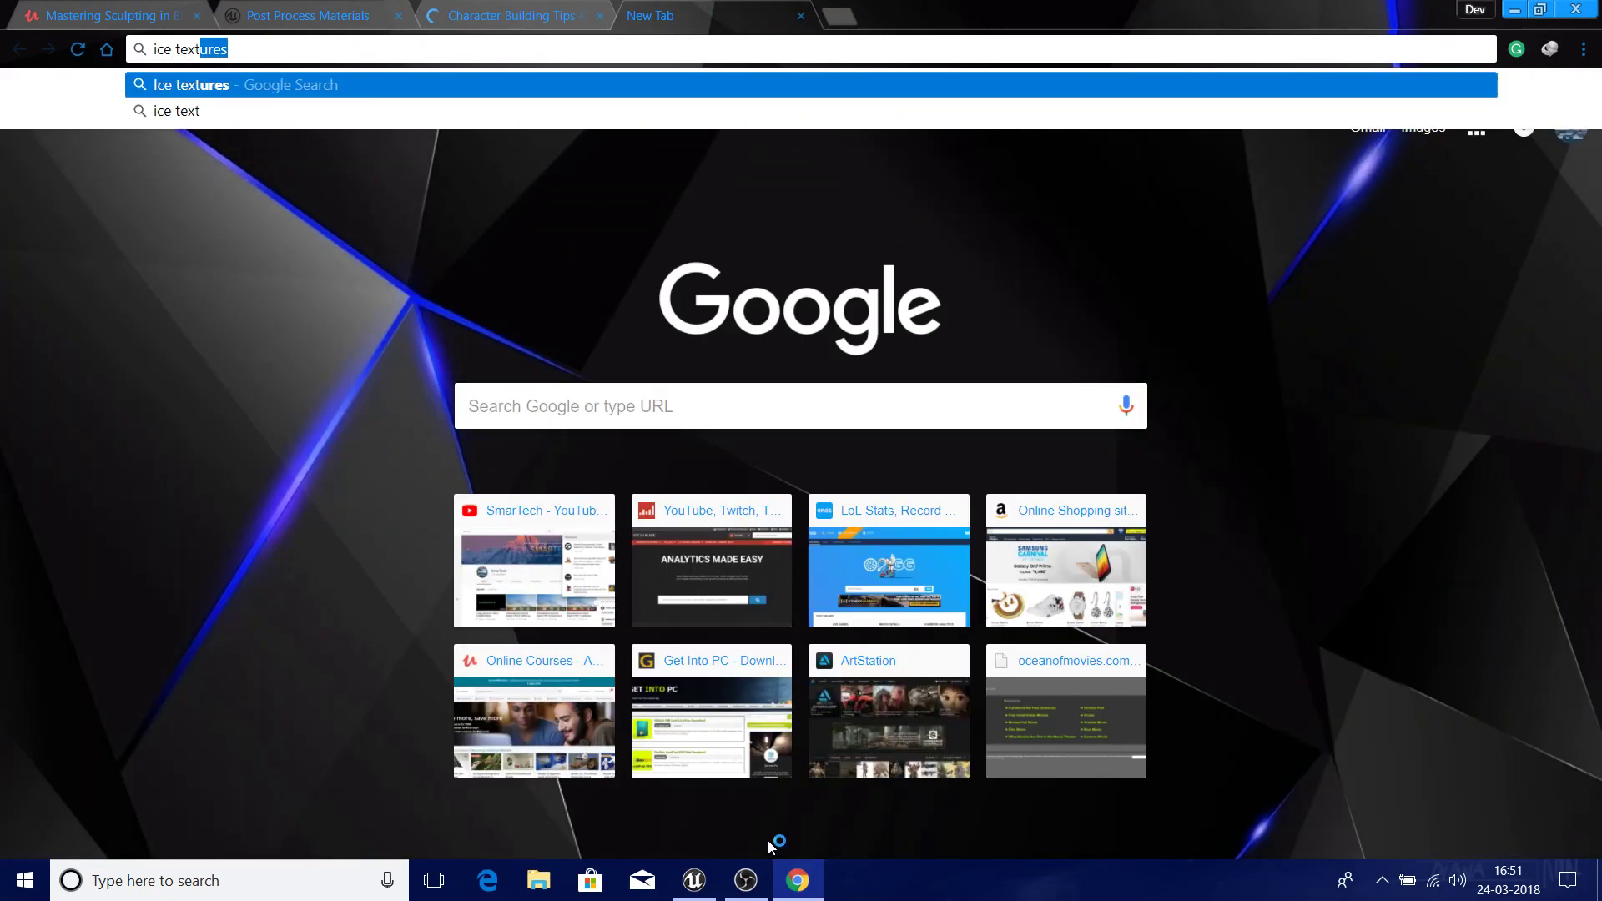
pyautogui.press('Return')
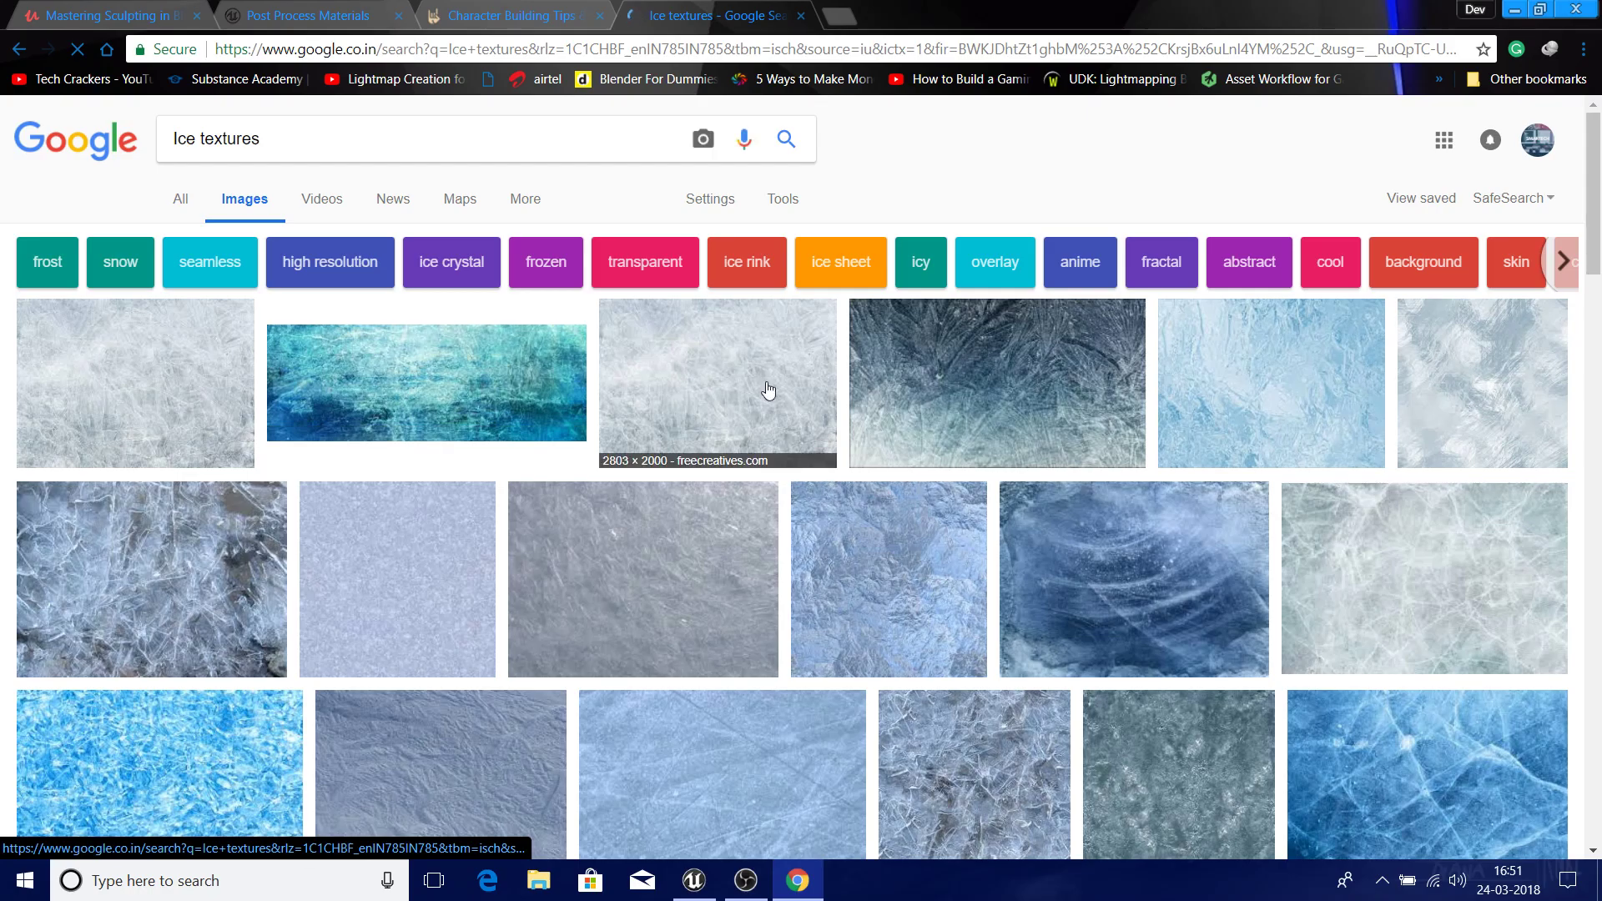
# - View the enlarged FreeCreatives ice texture result, and close the browser
pyautogui.click(768, 390)
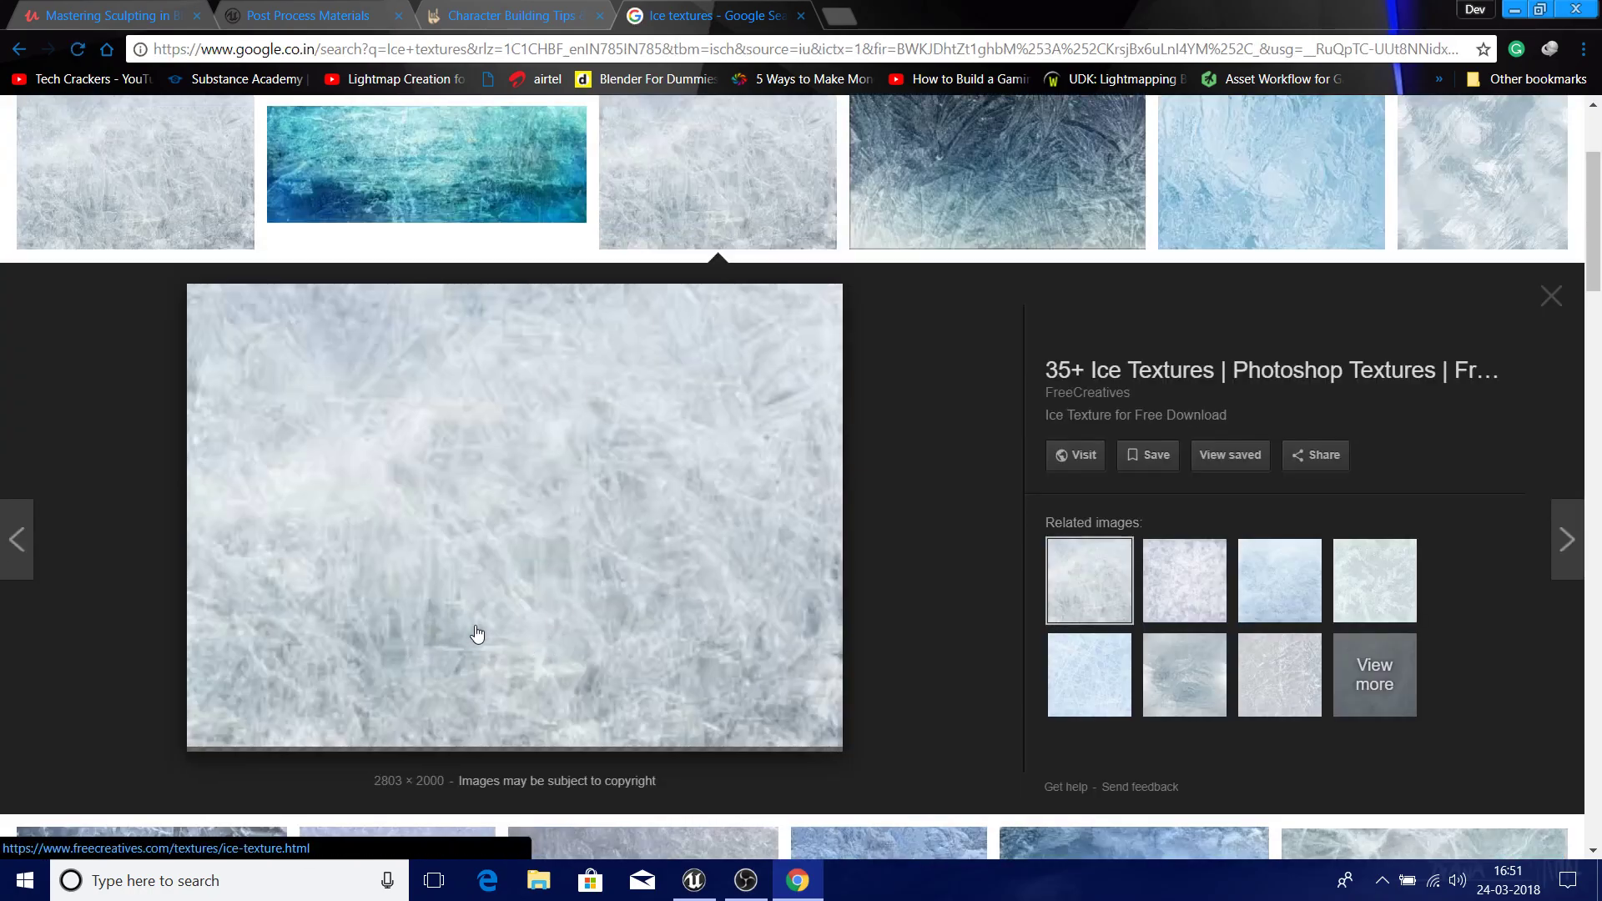
pyautogui.hotkey('ctrl', 'w')
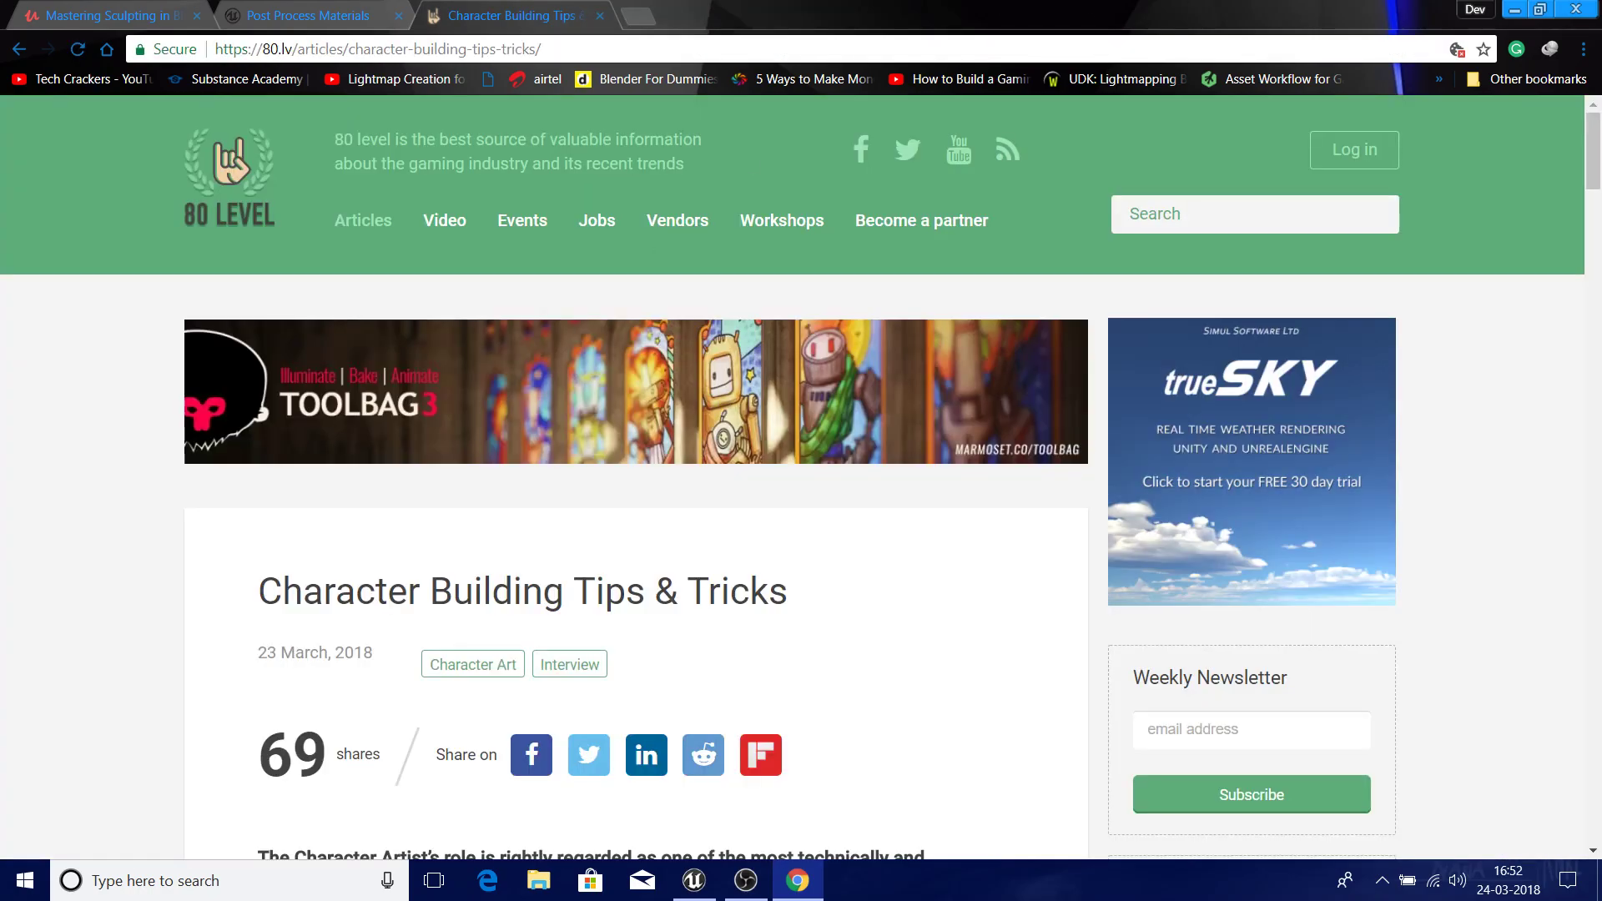
pyautogui.hotkey('alt', 'F4')
# - Switch to the desktop to point out the Ice texture.jpg file, and return to the Unreal Editor
pyautogui.press('super+d')
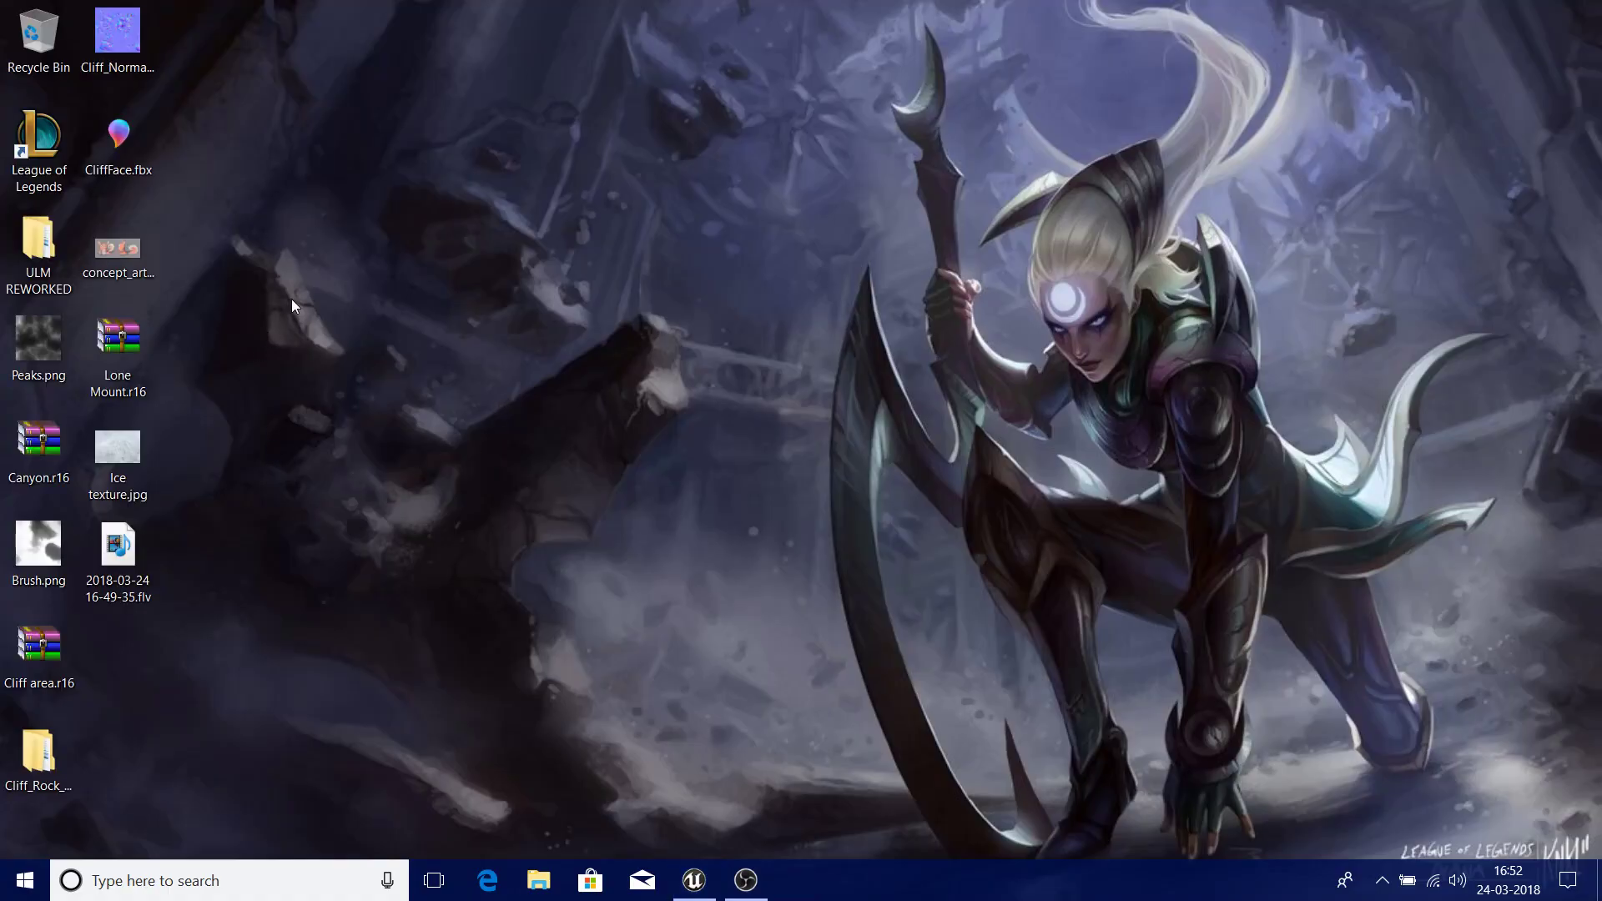
pyautogui.moveTo(298, 299); pyautogui.dragTo(620, 600)
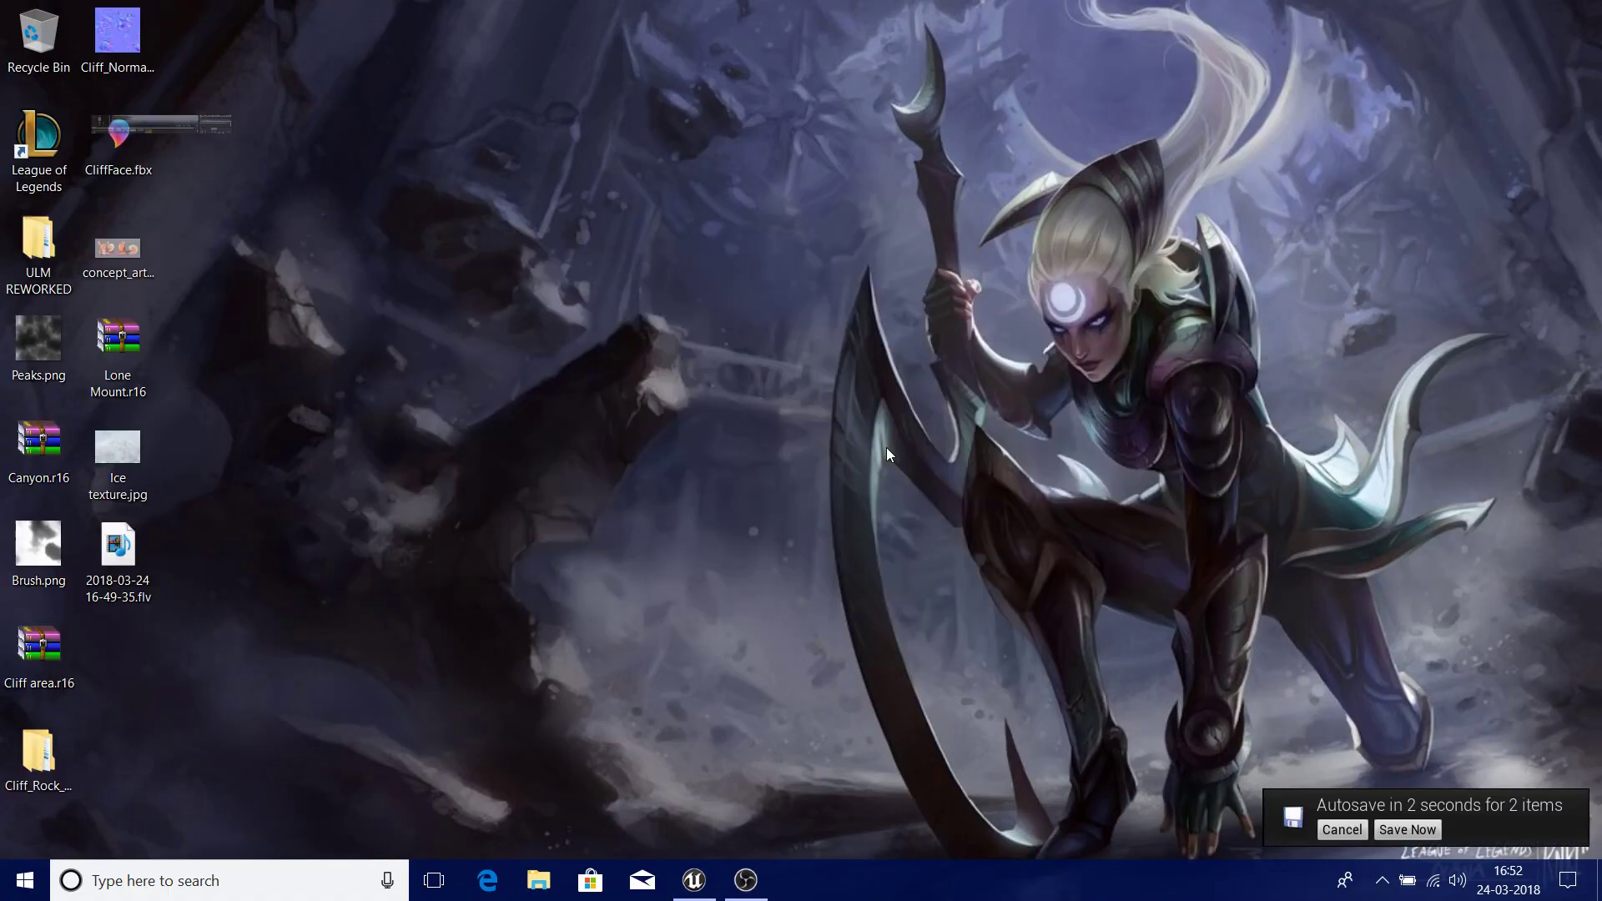
pyautogui.press('super+d')
pyautogui.press('super')
pyautogui.write('d')
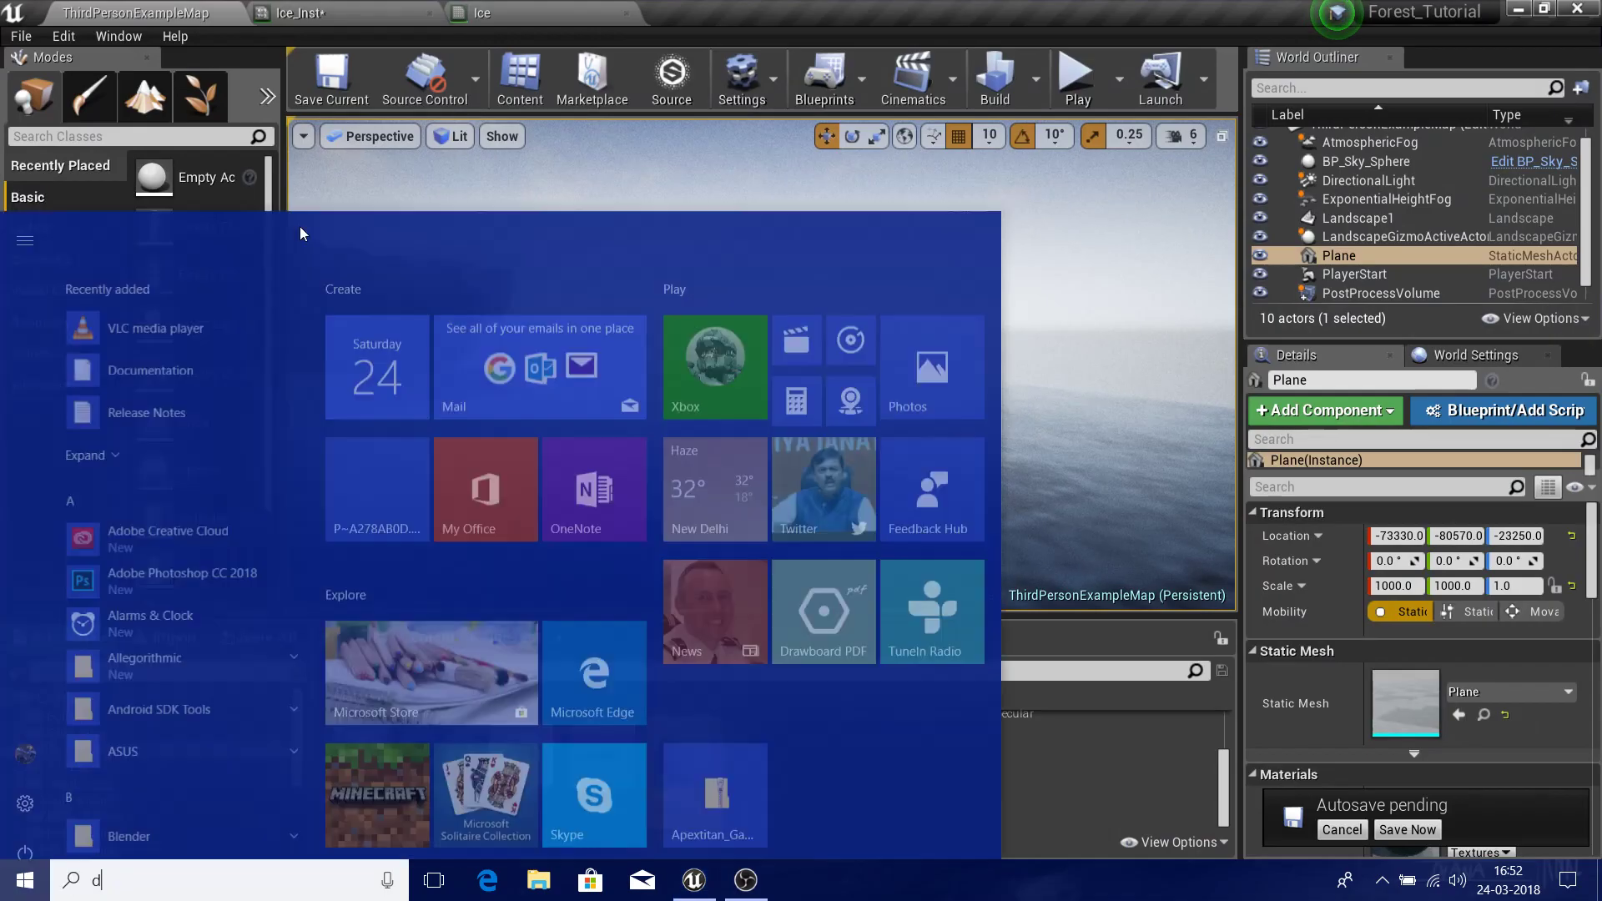
pyautogui.press('super')
pyautogui.press('super+d')
pyautogui.moveTo(126, 484); pyautogui.dragTo(651, 690)
pyautogui.press('super+d')
pyautogui.press('super+d')
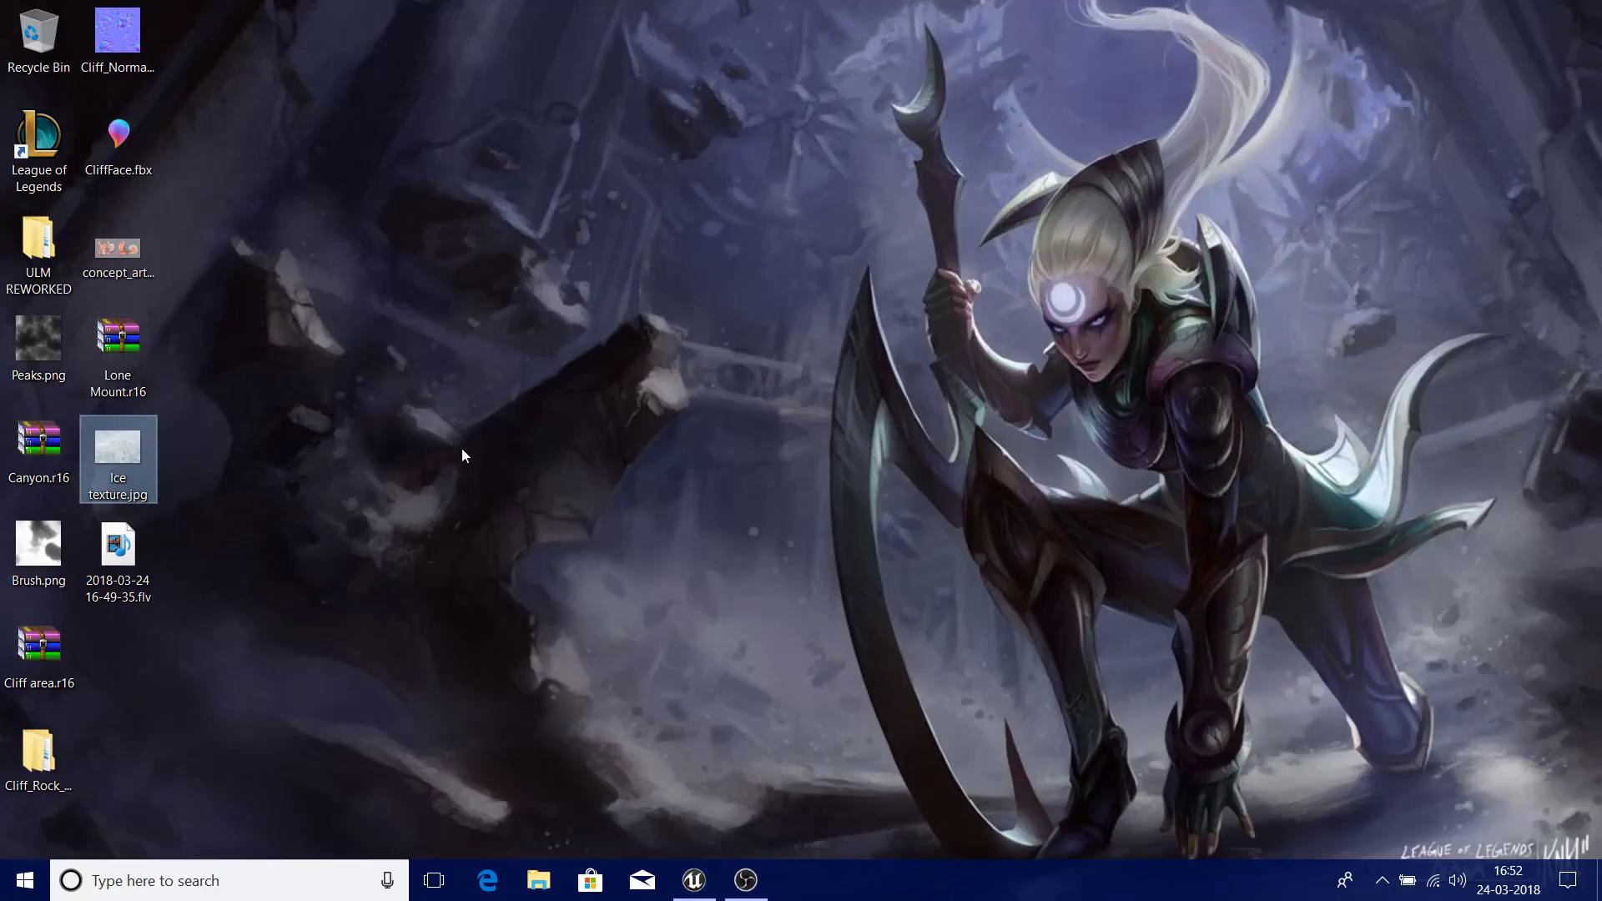
pyautogui.press('super+d')
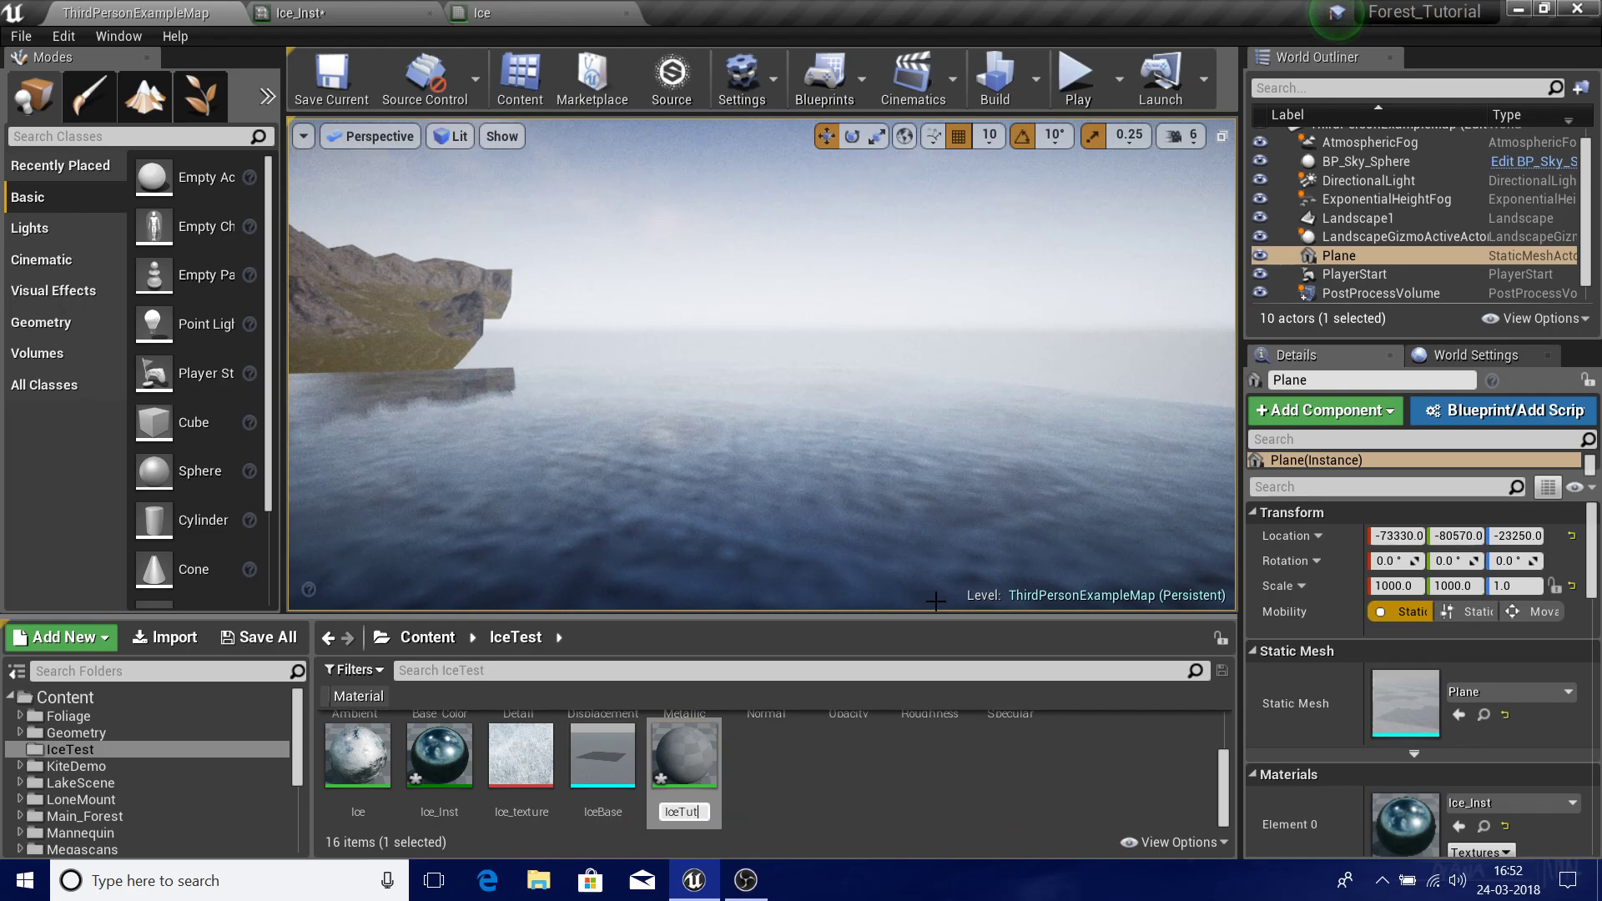
# - Name the new material IceTuto and open it in the material editor
pyautogui.press('Return')
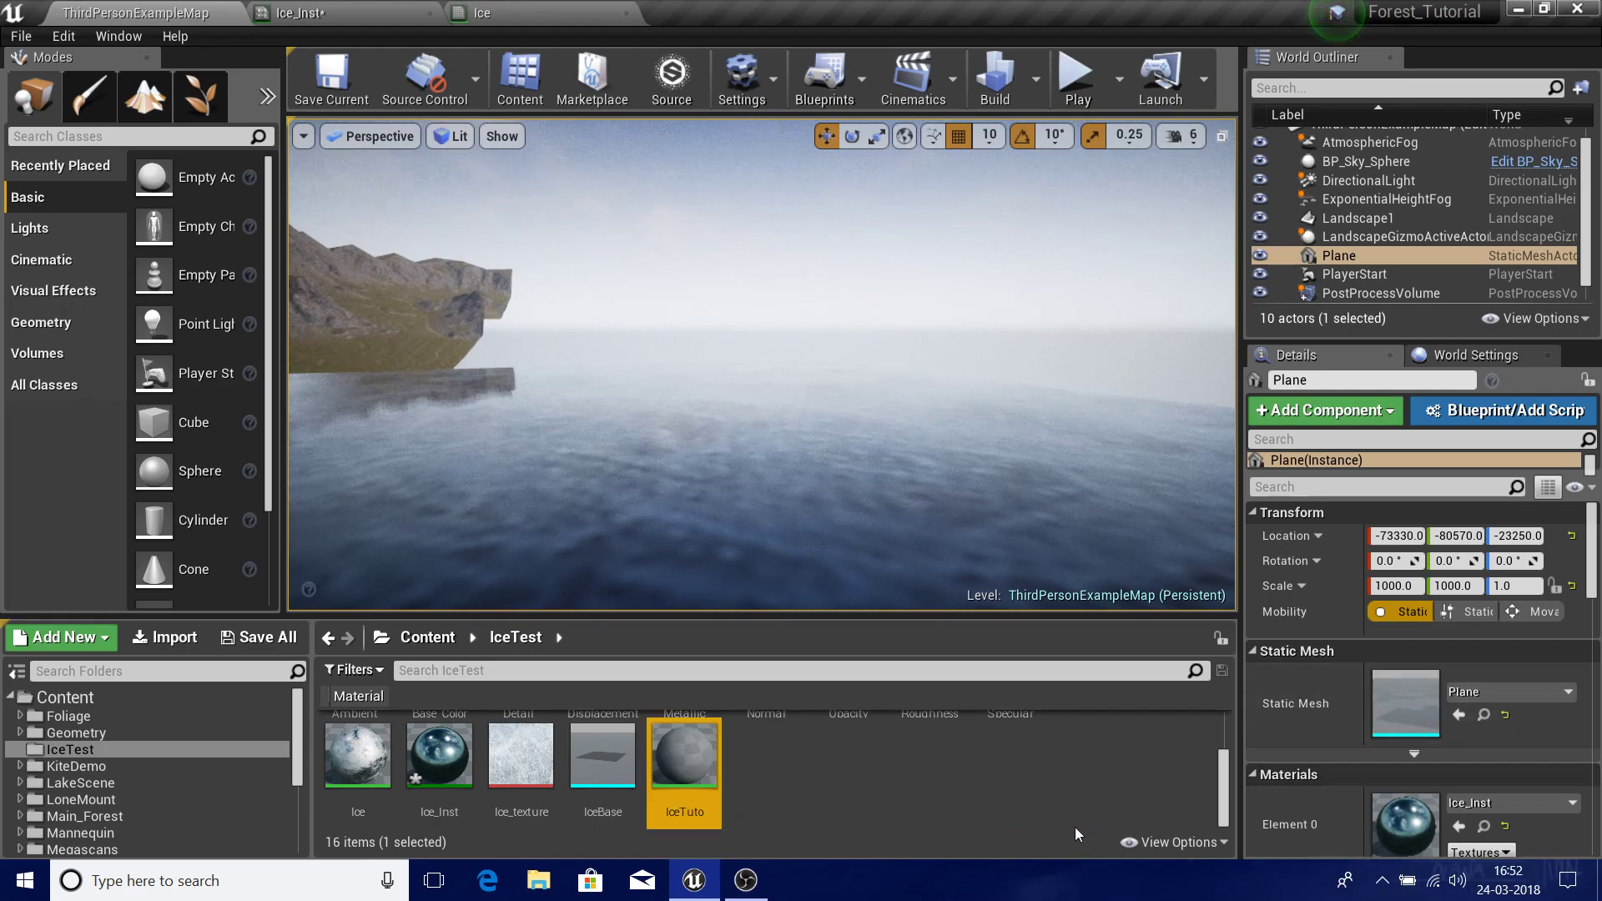
pyautogui.click(1077, 828)
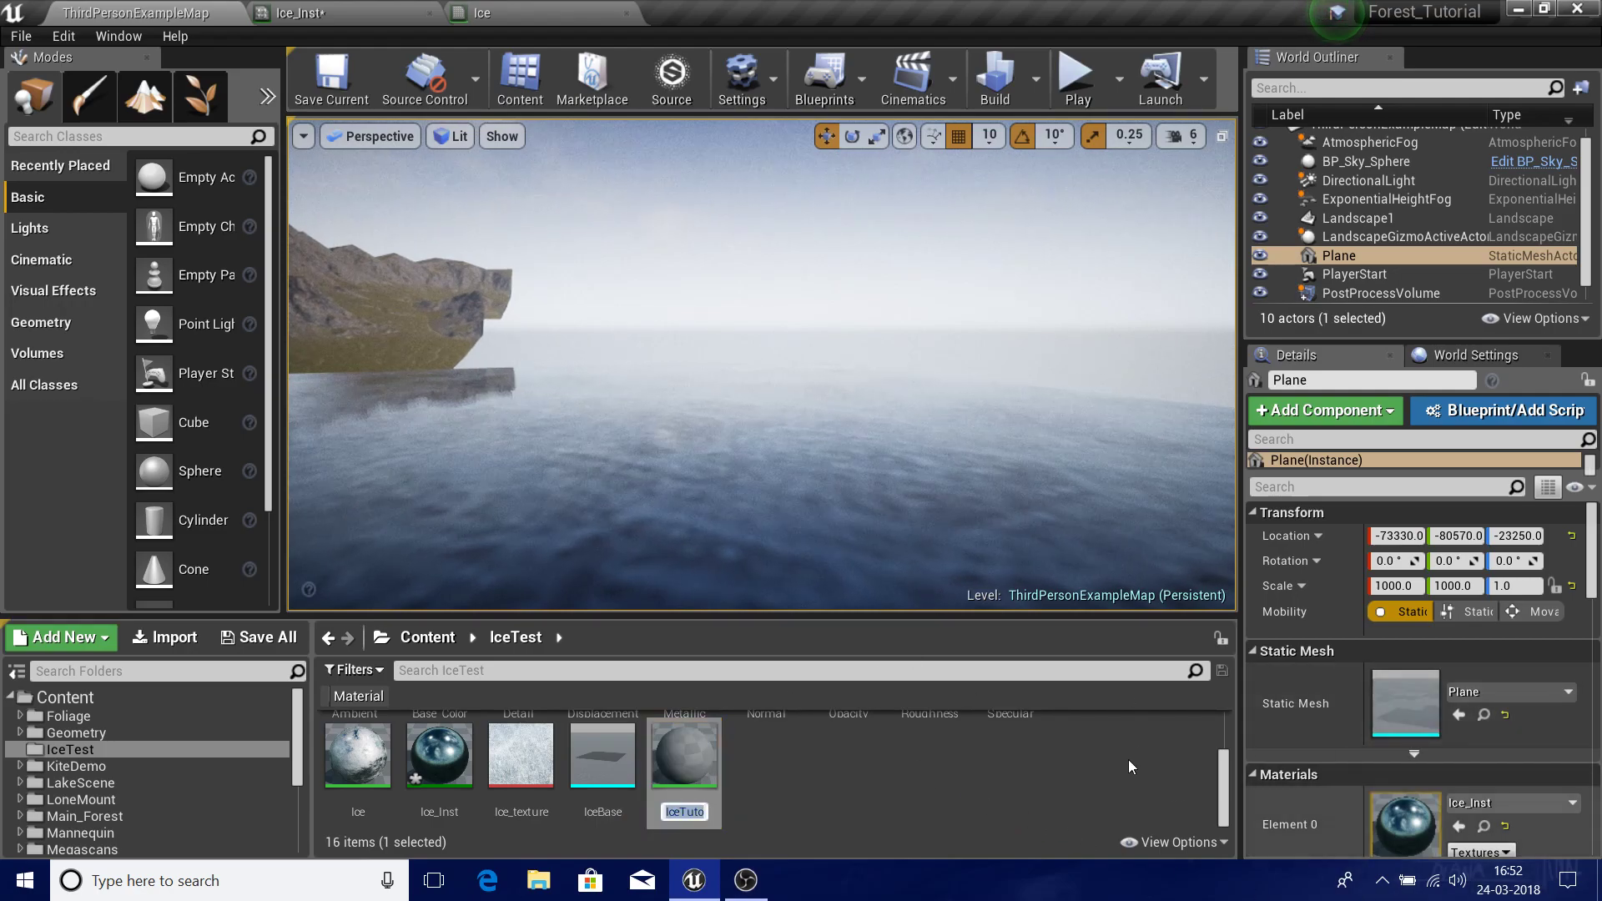
pyautogui.doubleClick(678, 768)
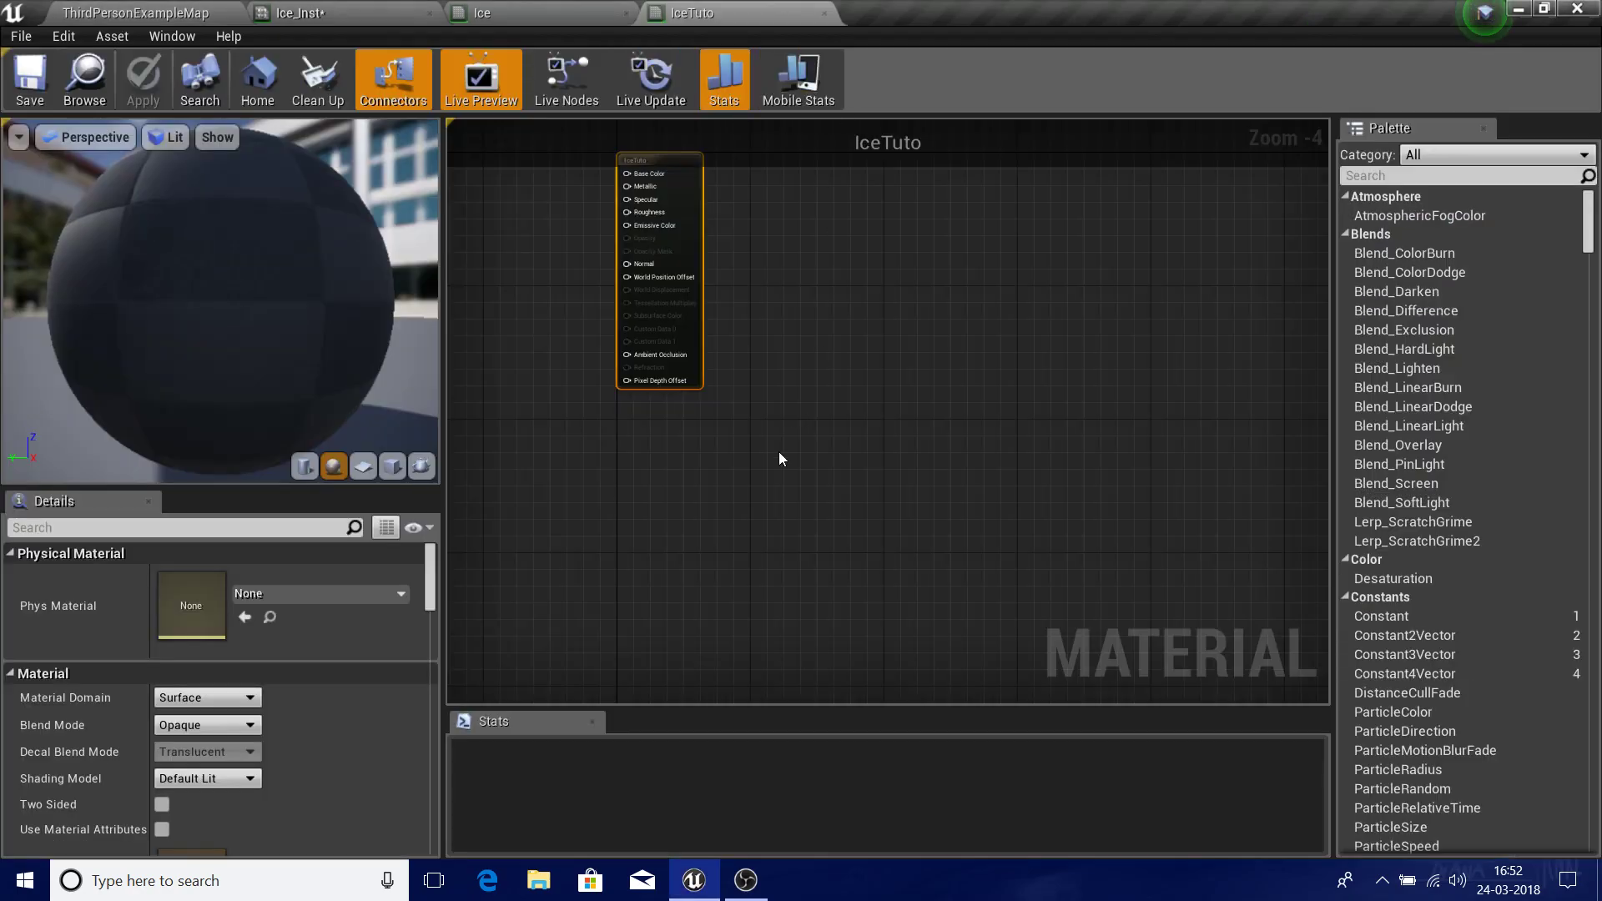
pyautogui.moveTo(778, 452); pyautogui.dragTo(1156, 626, button='right')
pyautogui.scroll(4, 1019, 364)
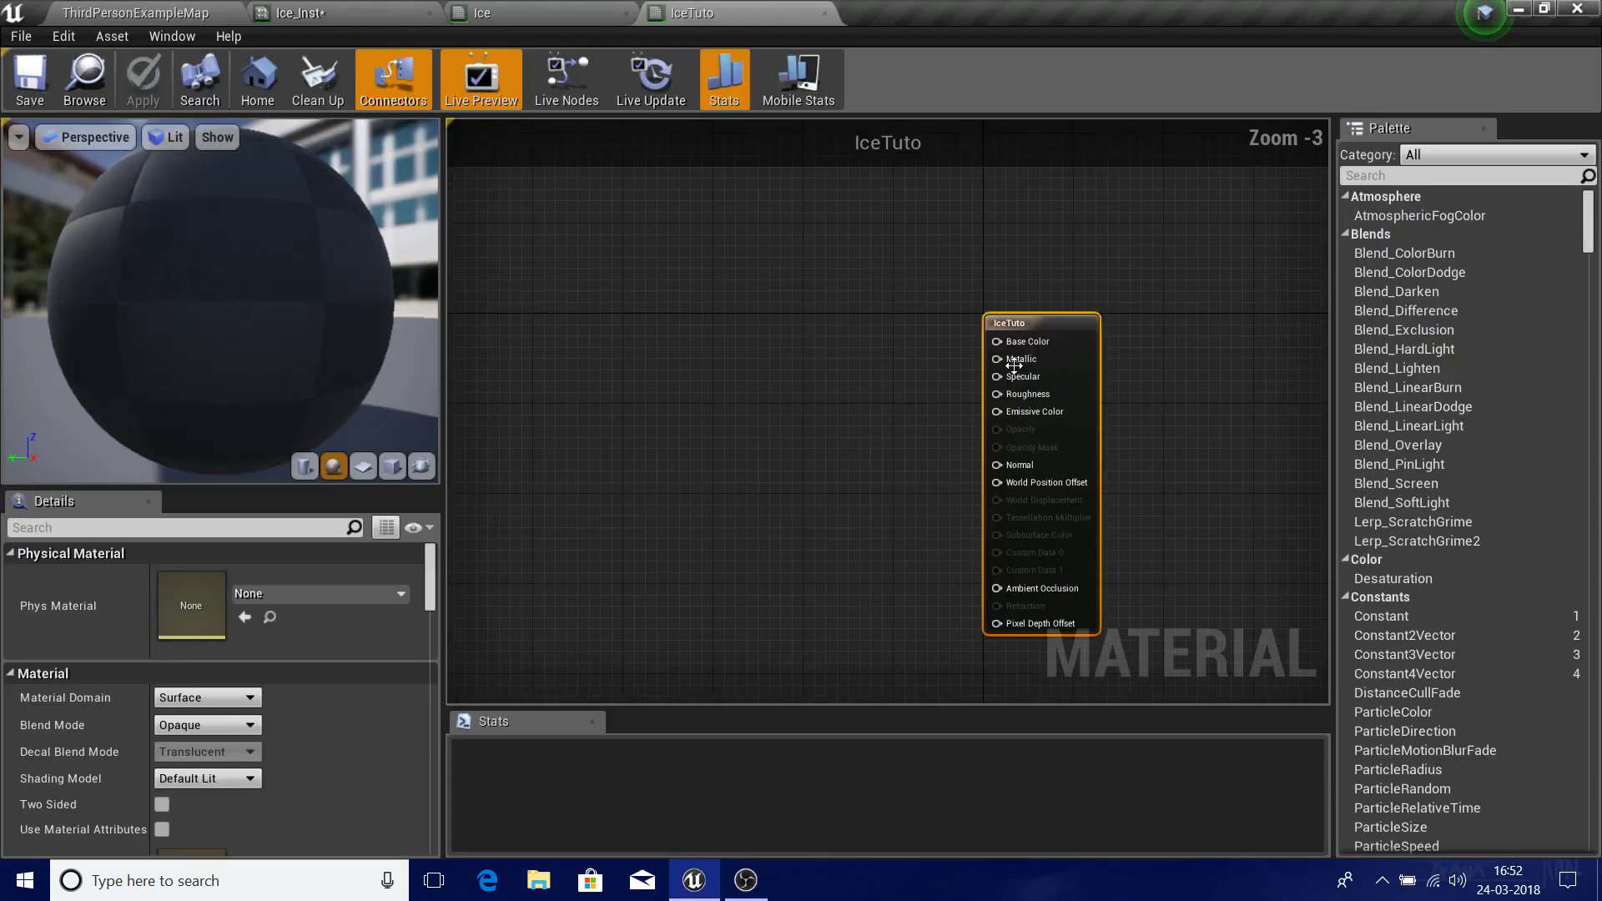
pyautogui.moveTo(1019, 365); pyautogui.dragTo(1019, 210, button='right')
pyautogui.scroll(-3, 888, 432)
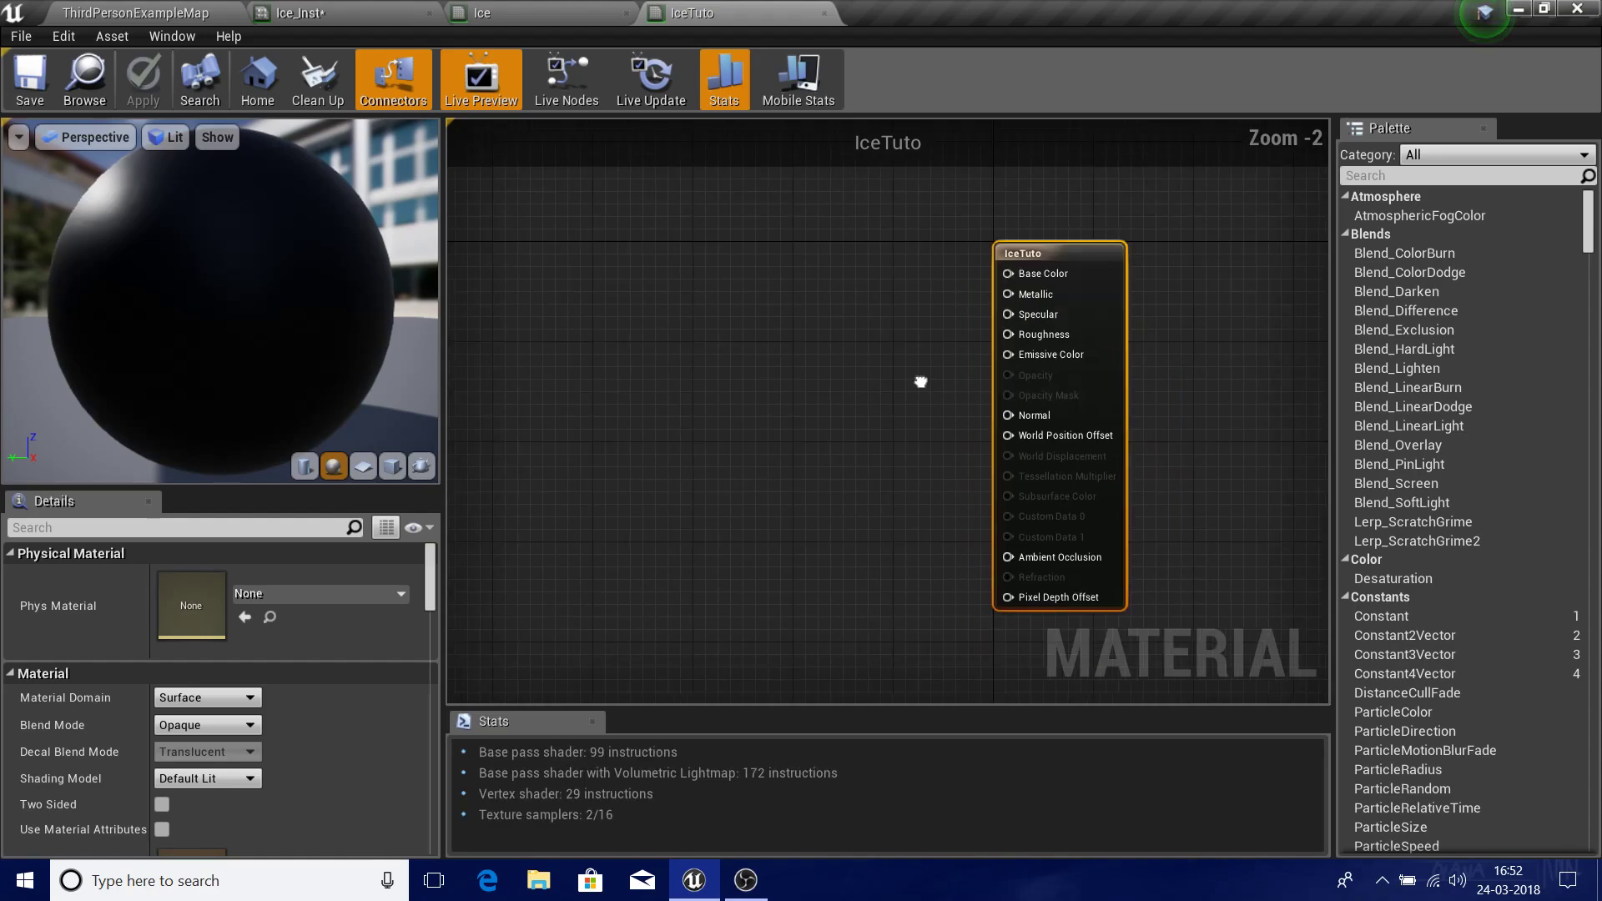
pyautogui.moveTo(919, 379); pyautogui.dragTo(960, 409, button='right')
# - Select the Ice_texture asset in the IceTest folder and add a Texture Sample node using it to the IceTuto graph
pyautogui.click(304, 10)
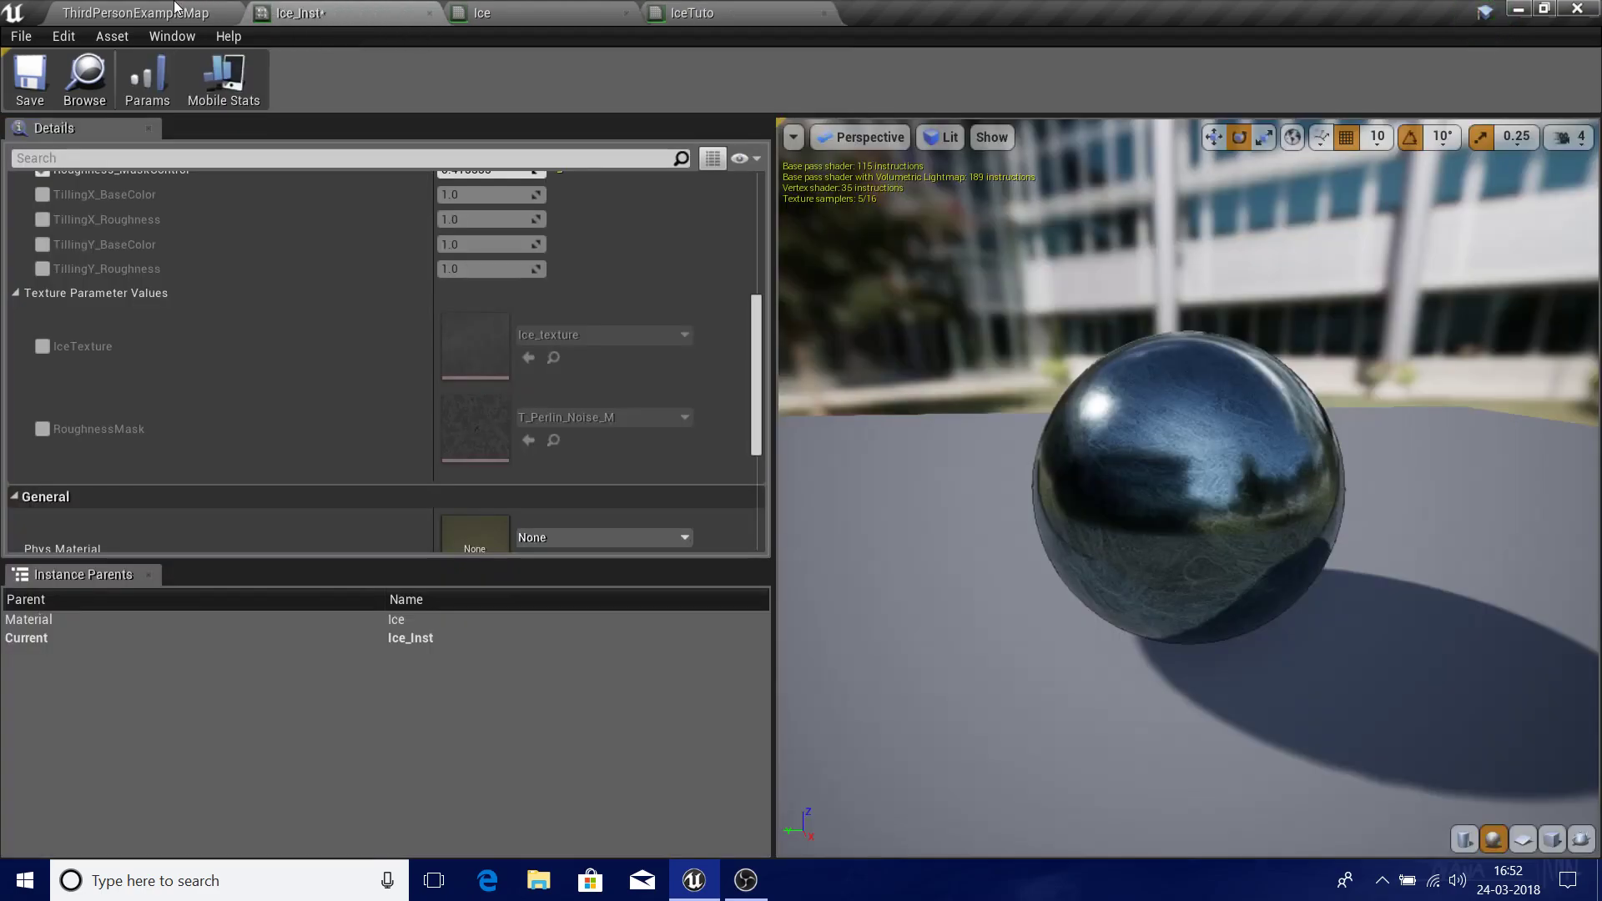
pyautogui.click(179, 8)
pyautogui.click(544, 752)
pyautogui.click(751, 12)
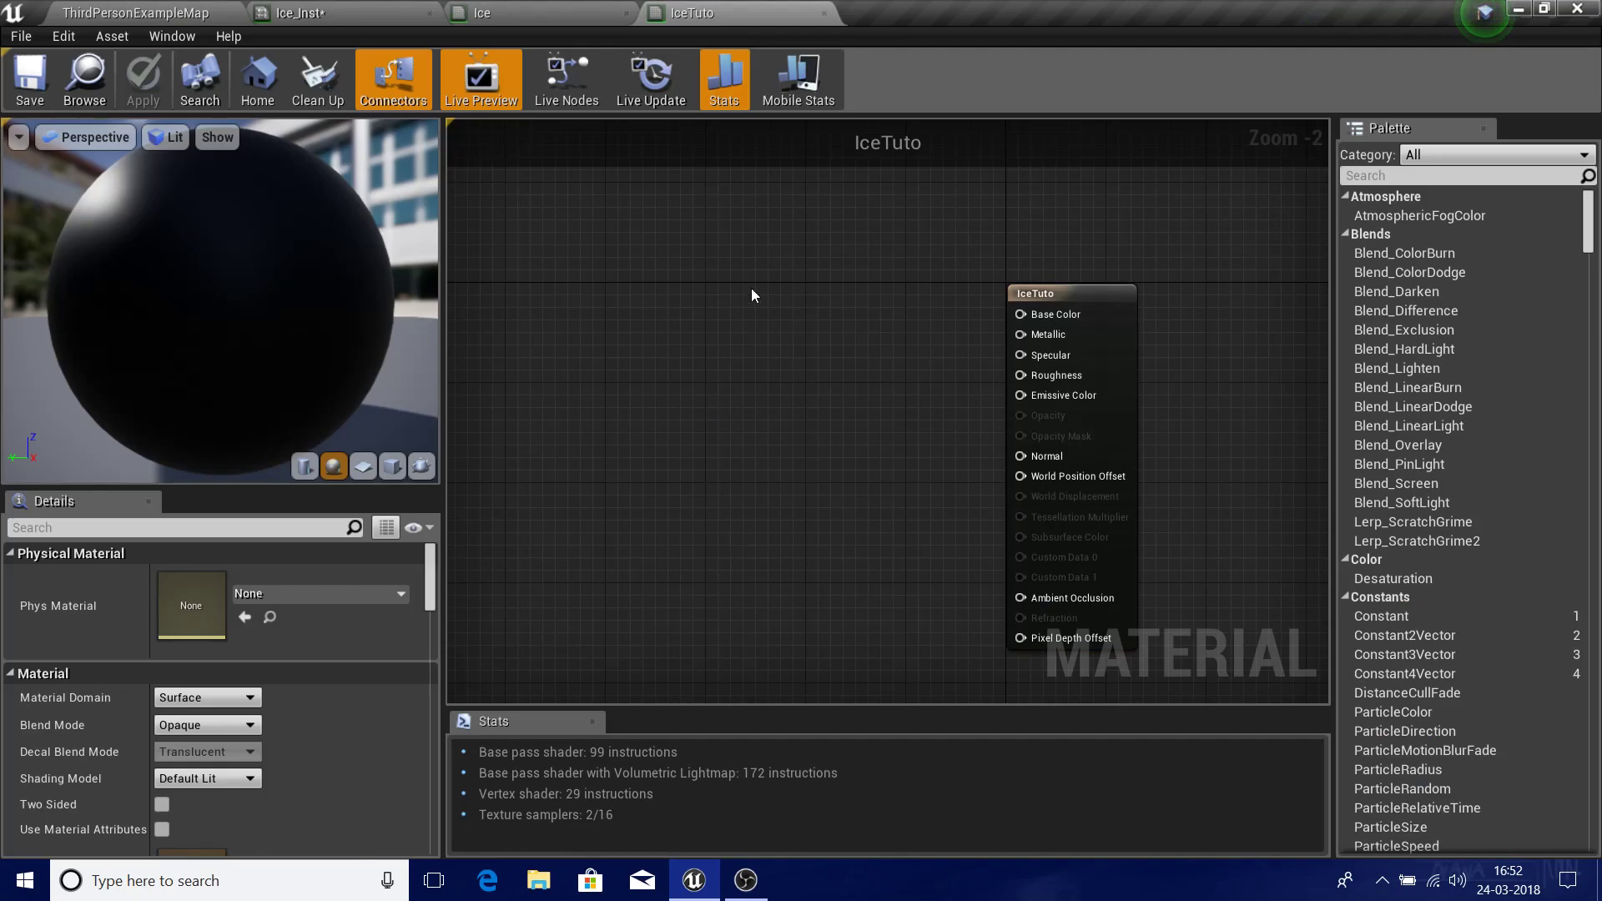
pyautogui.press('t')
pyautogui.click(801, 304)
# - Reposition the Texture Sample node to the left of the IceTuto material node, leaving space between them
pyautogui.moveTo(876, 367); pyautogui.dragTo(706, 336)
pyautogui.click(729, 416)
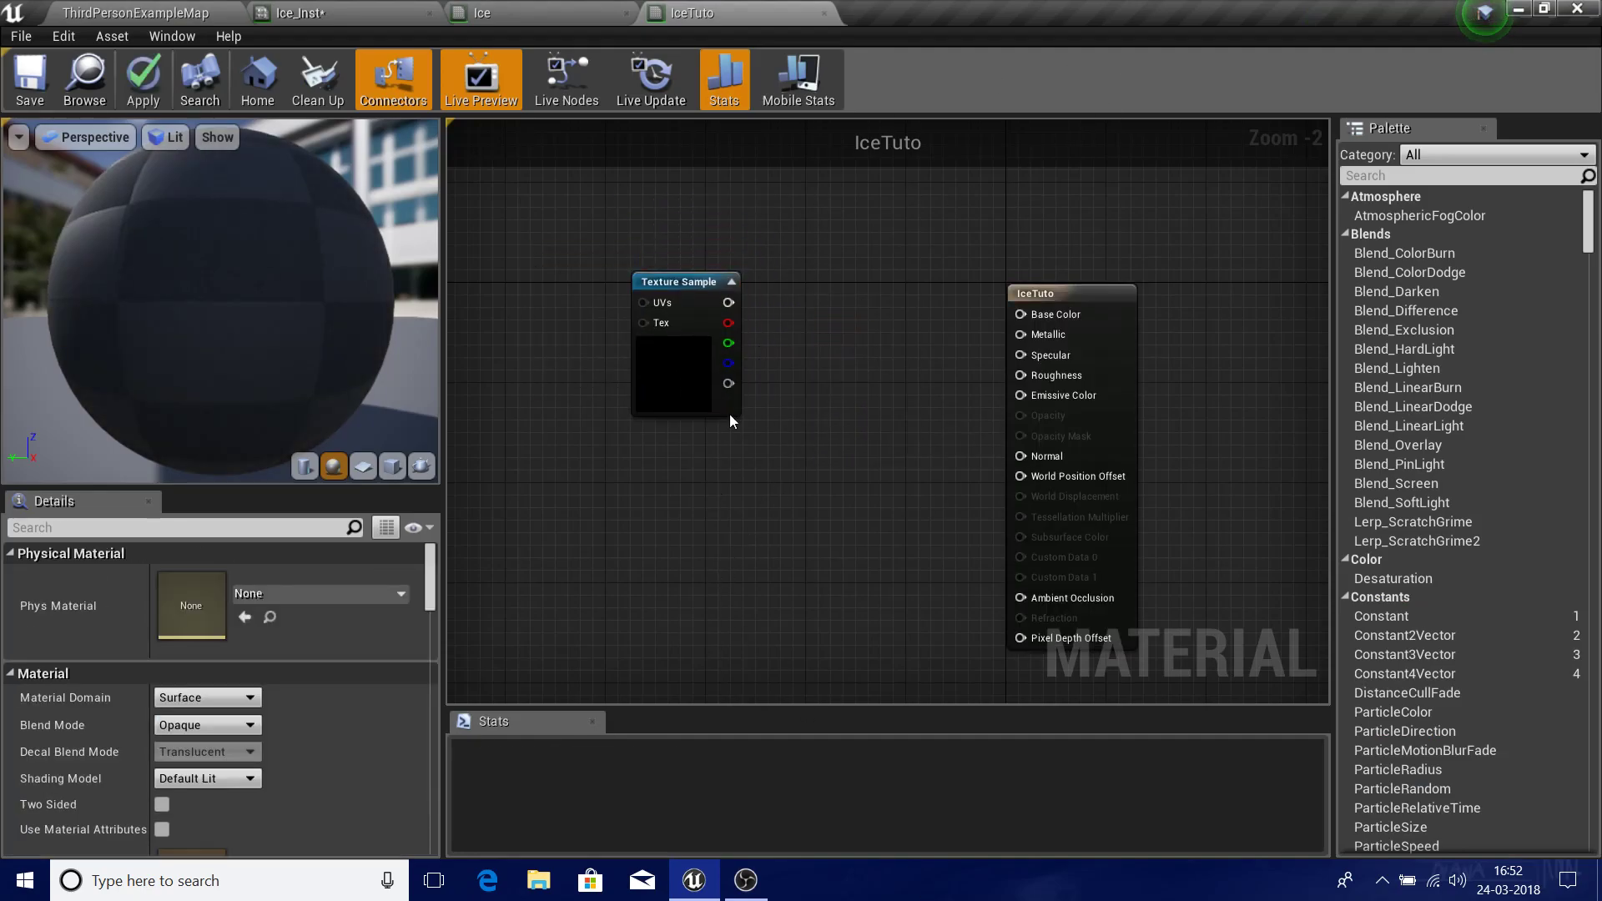
pyautogui.click(721, 412)
pyautogui.moveTo(721, 413); pyautogui.dragTo(771, 449)
pyautogui.scroll(-2, 367, 617)
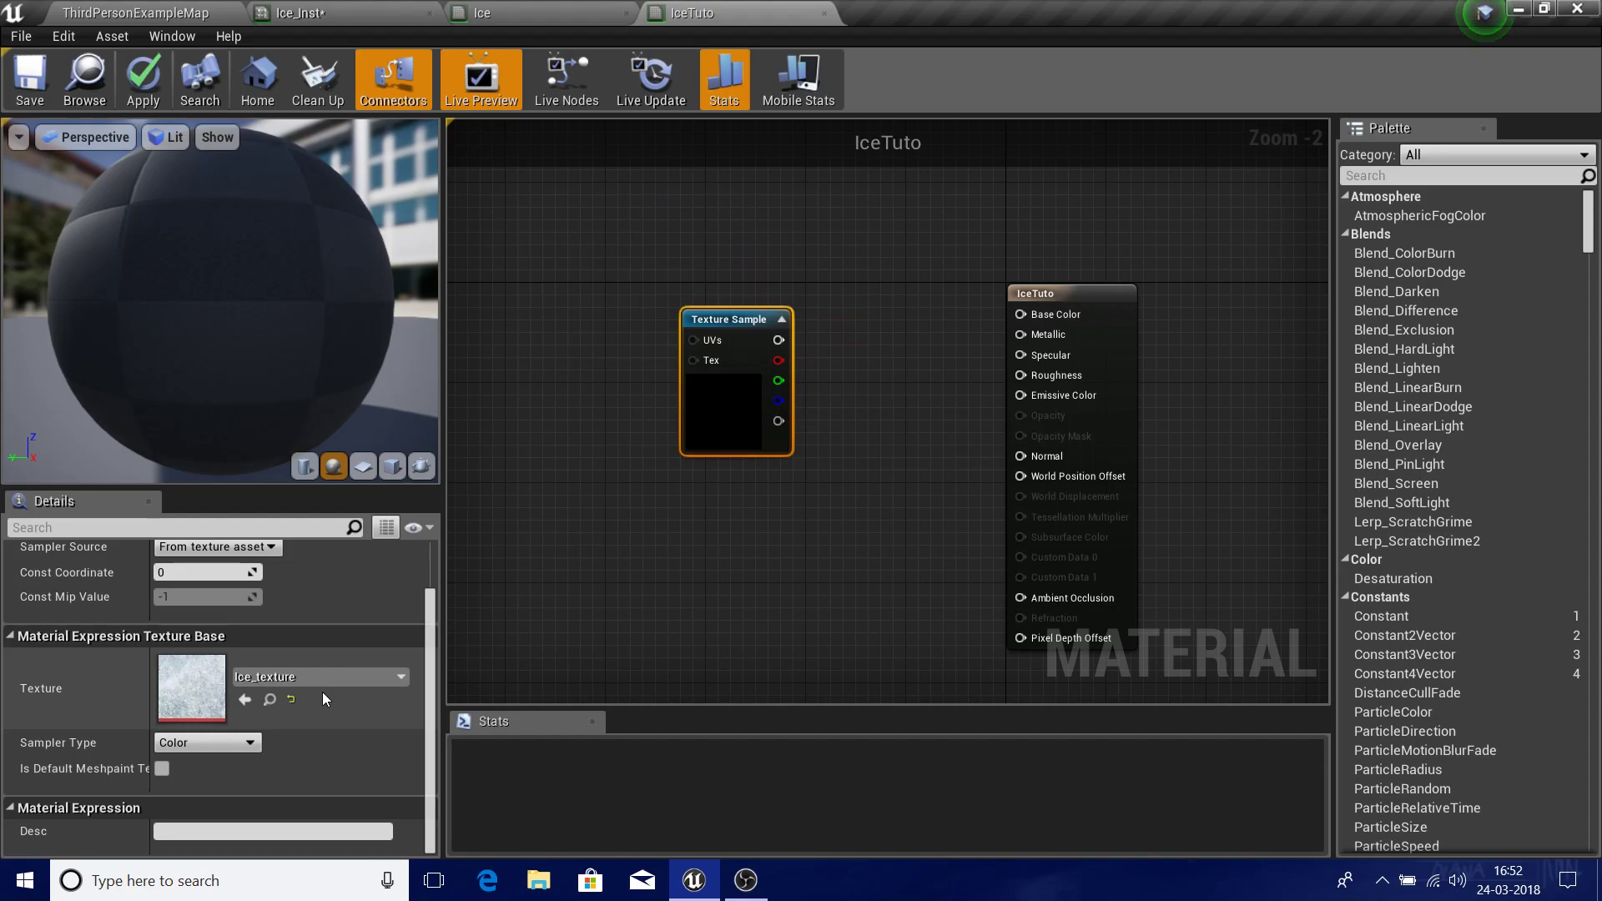
pyautogui.scroll(2, 784, 526)
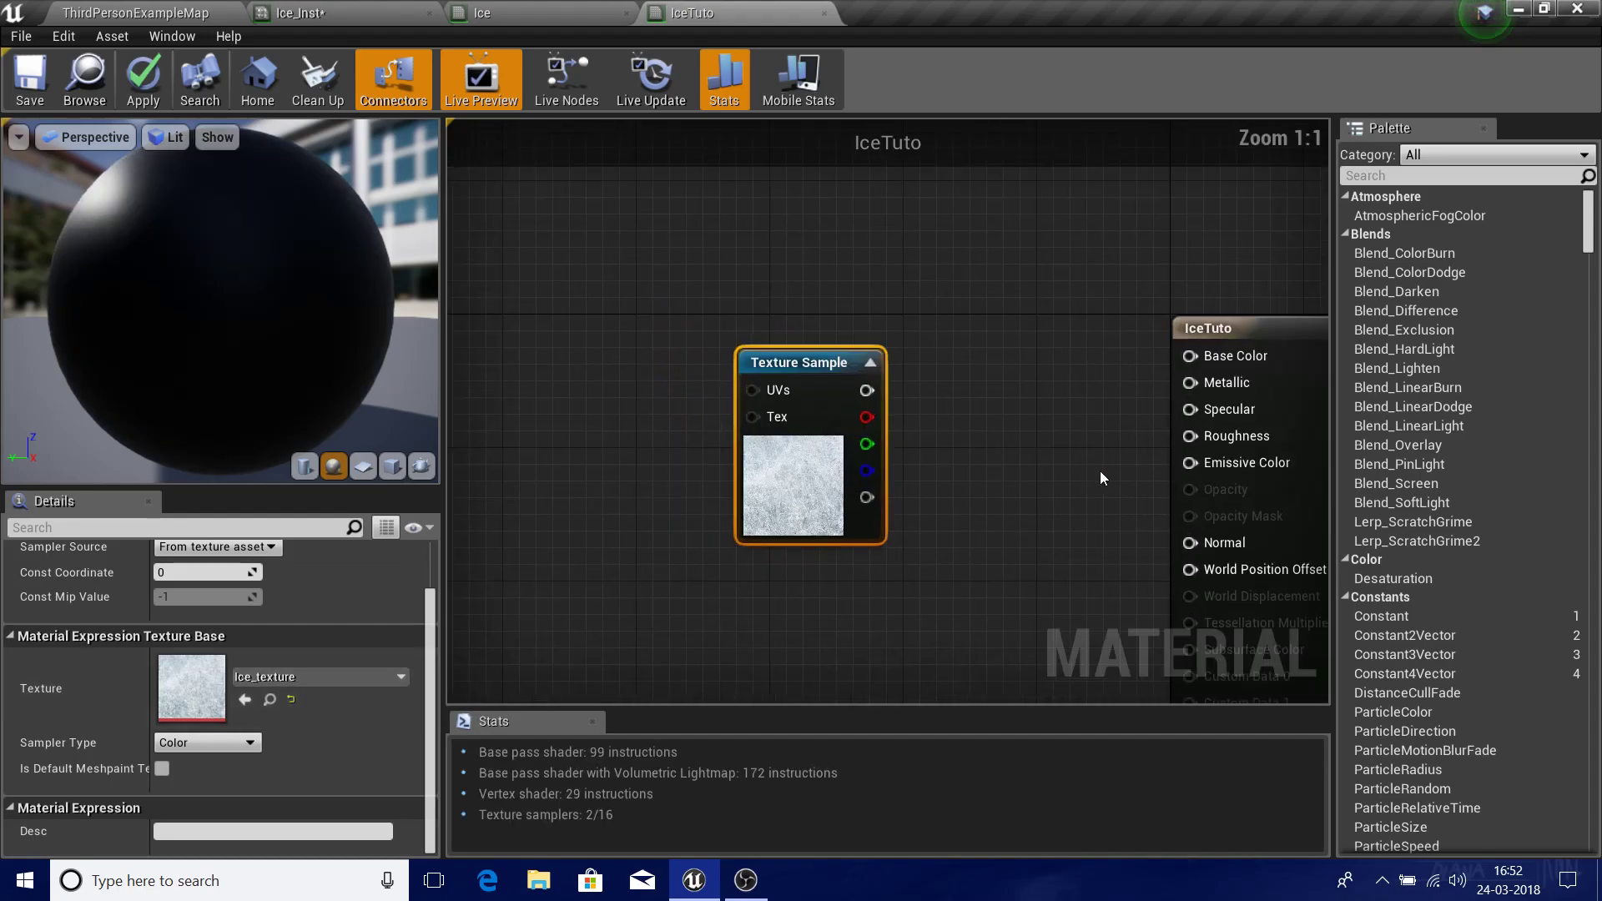
pyautogui.moveTo(761, 492); pyautogui.dragTo(691, 457)
pyautogui.moveTo(691, 458); pyautogui.dragTo(937, 457, button='right')
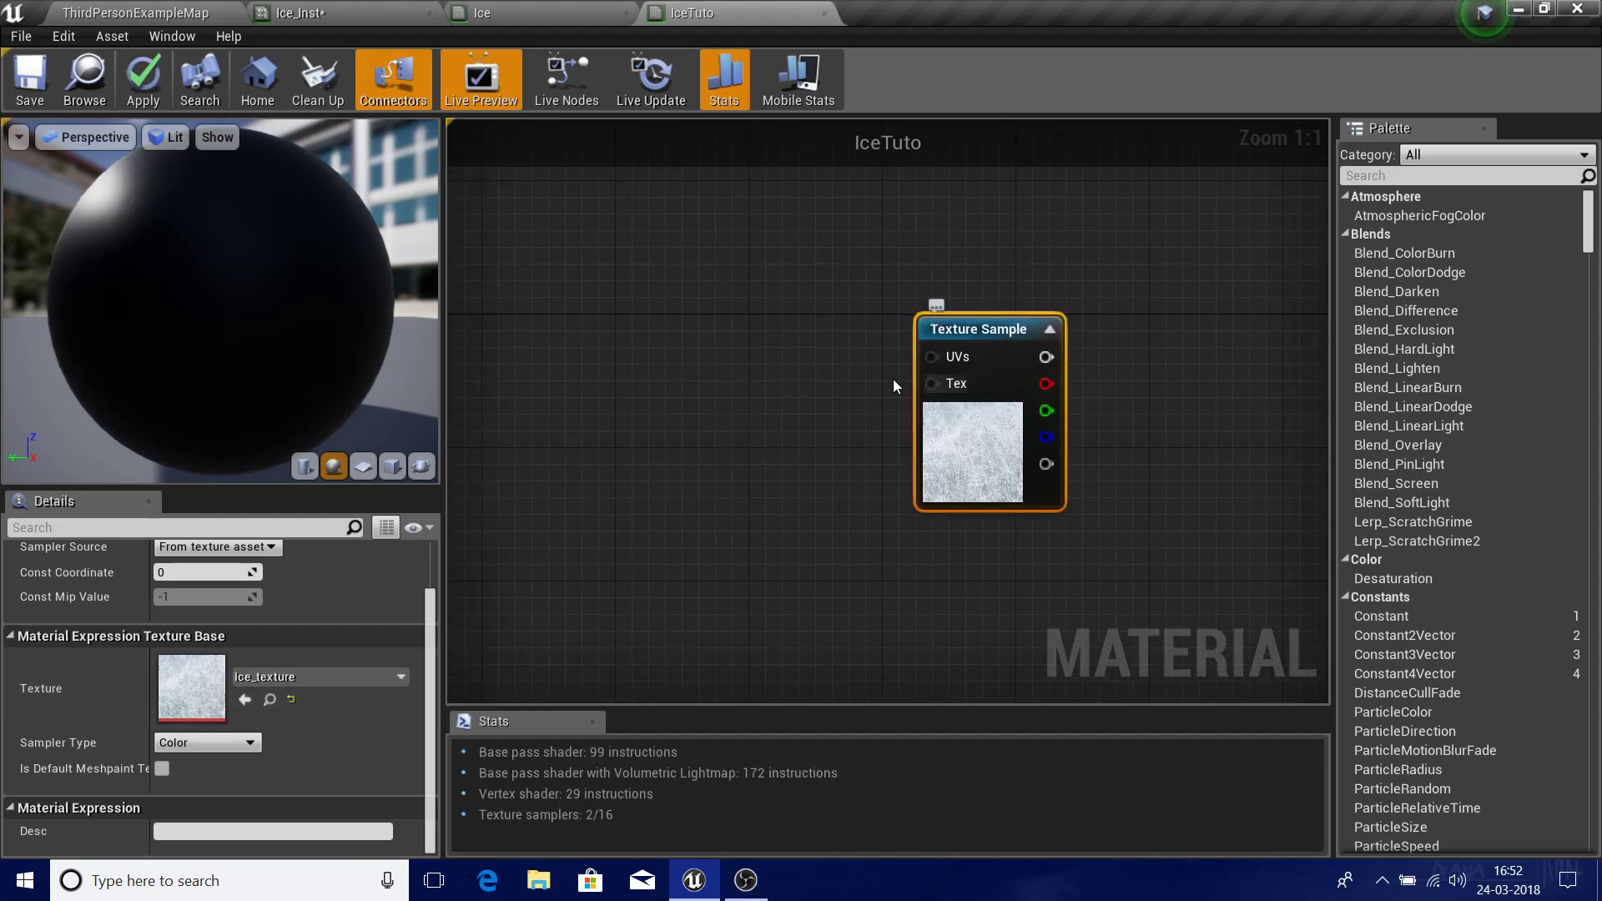
# - Add a TextureObjectParameter node feeding the Tex input of the Texture Sample node
pyautogui.rightClick(650, 457)
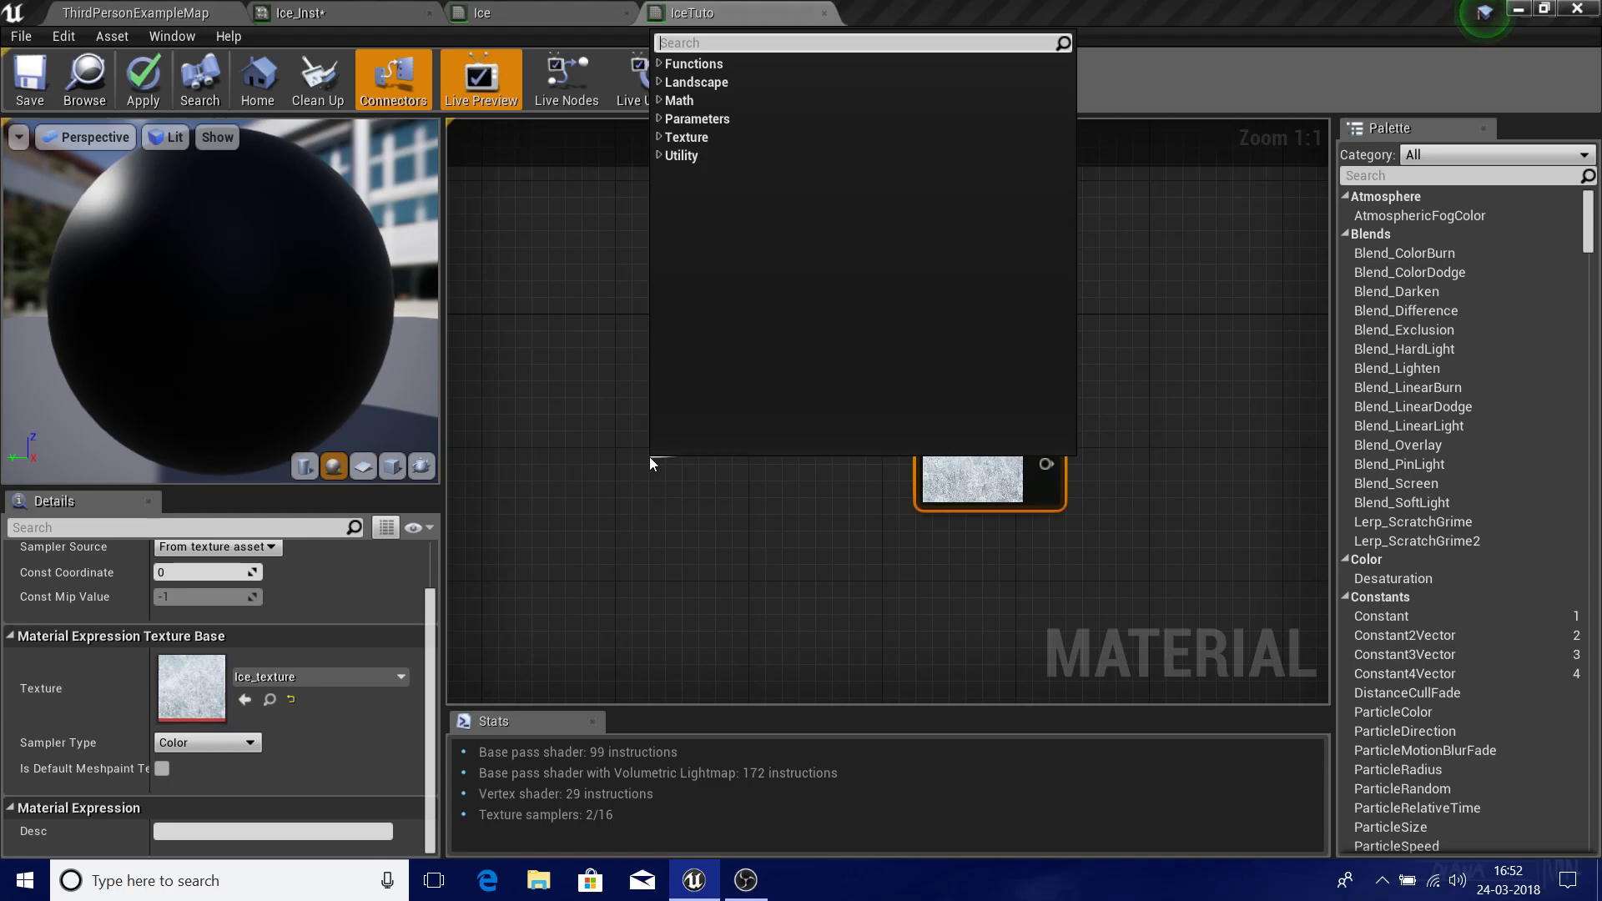
pyautogui.write('para')
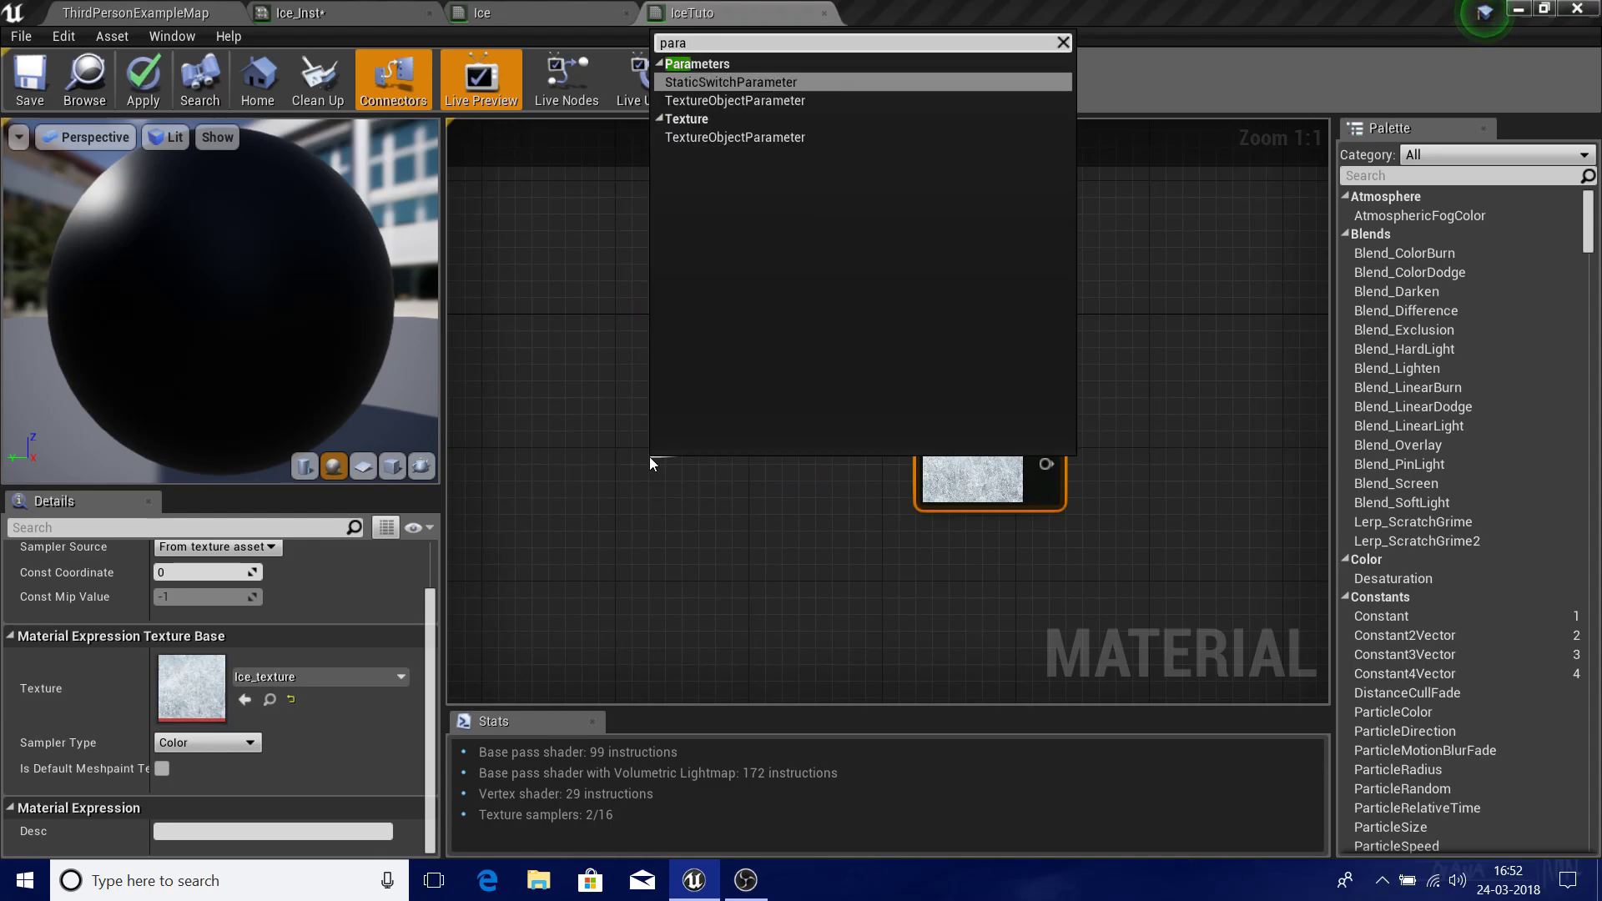
pyautogui.press('Down')
pyautogui.press('Down')
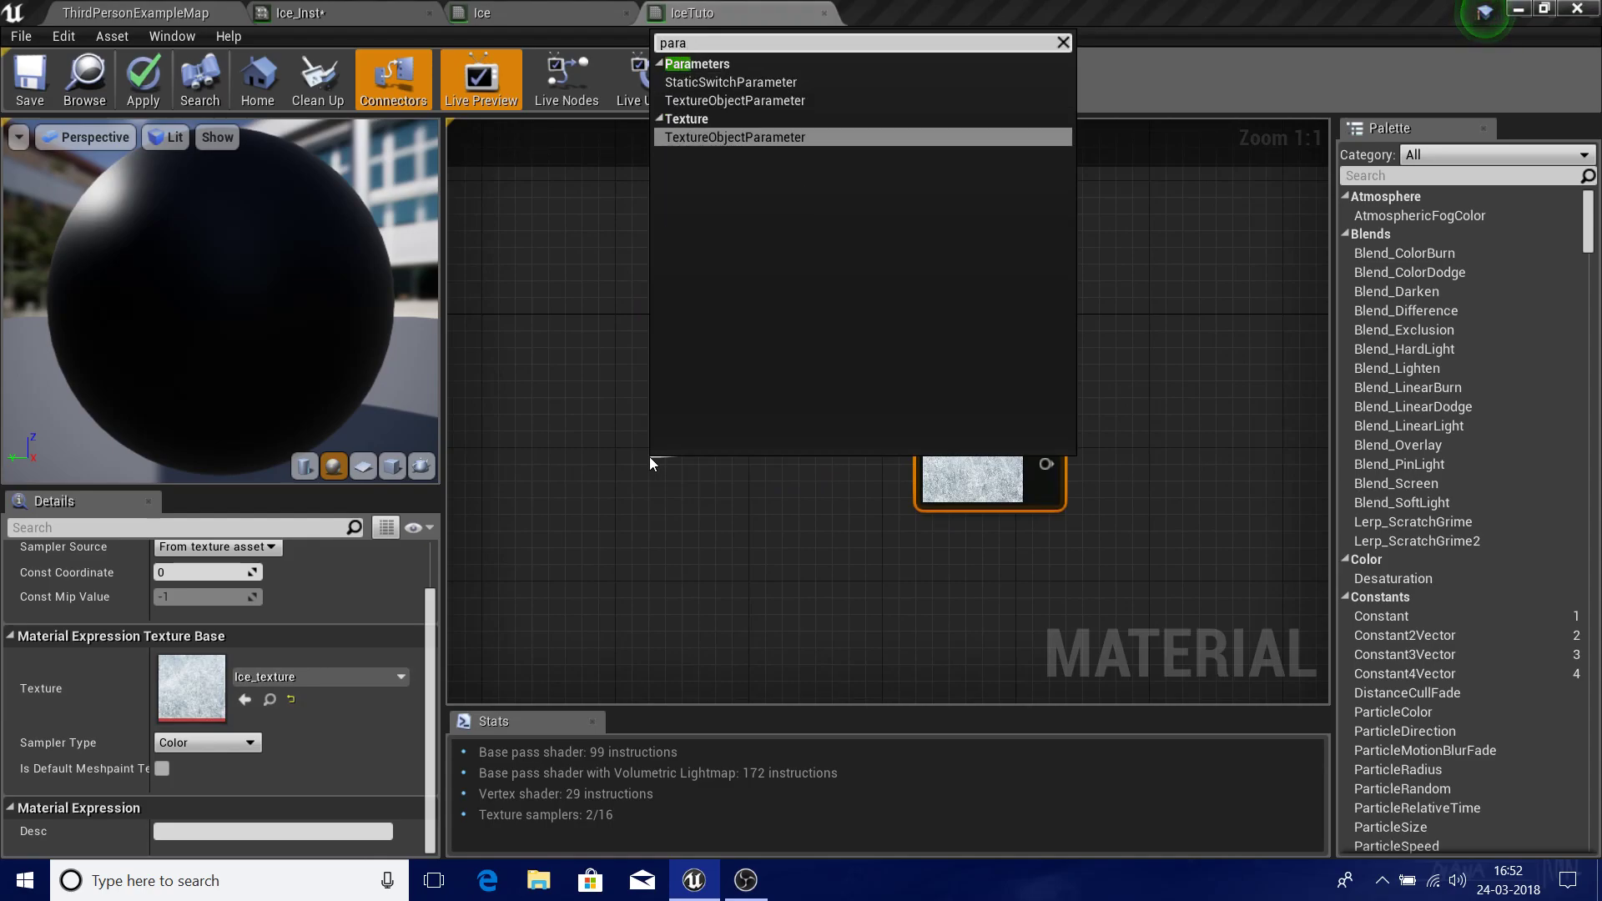
pyautogui.press('Return')
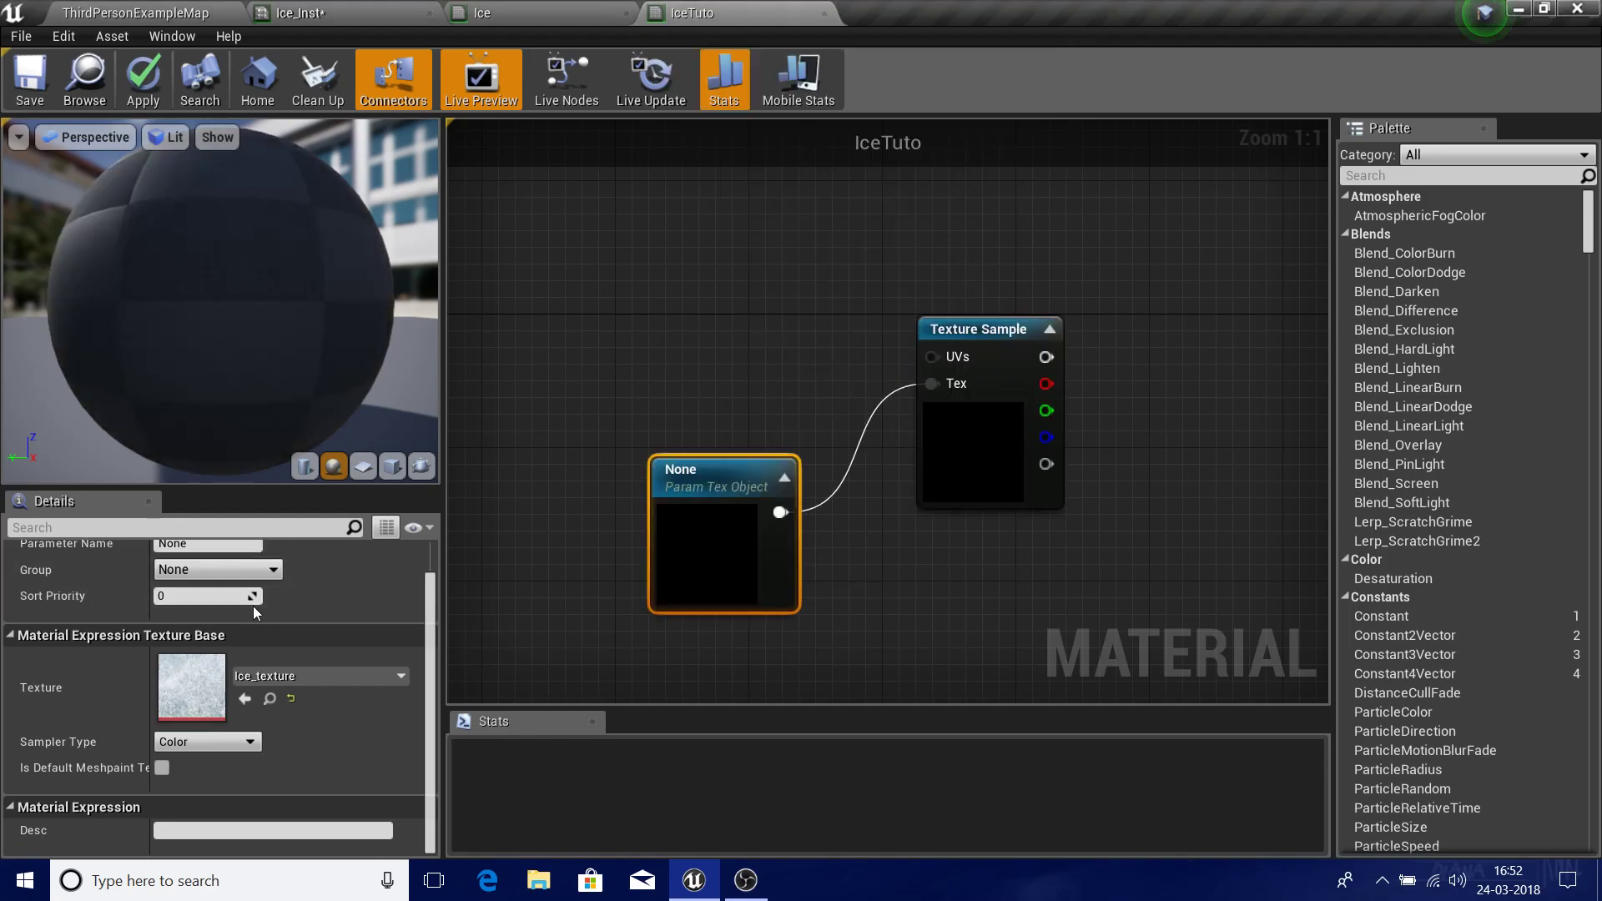
# - Name the new texture object parameter IceTexture
pyautogui.scroll(1, 225, 583)
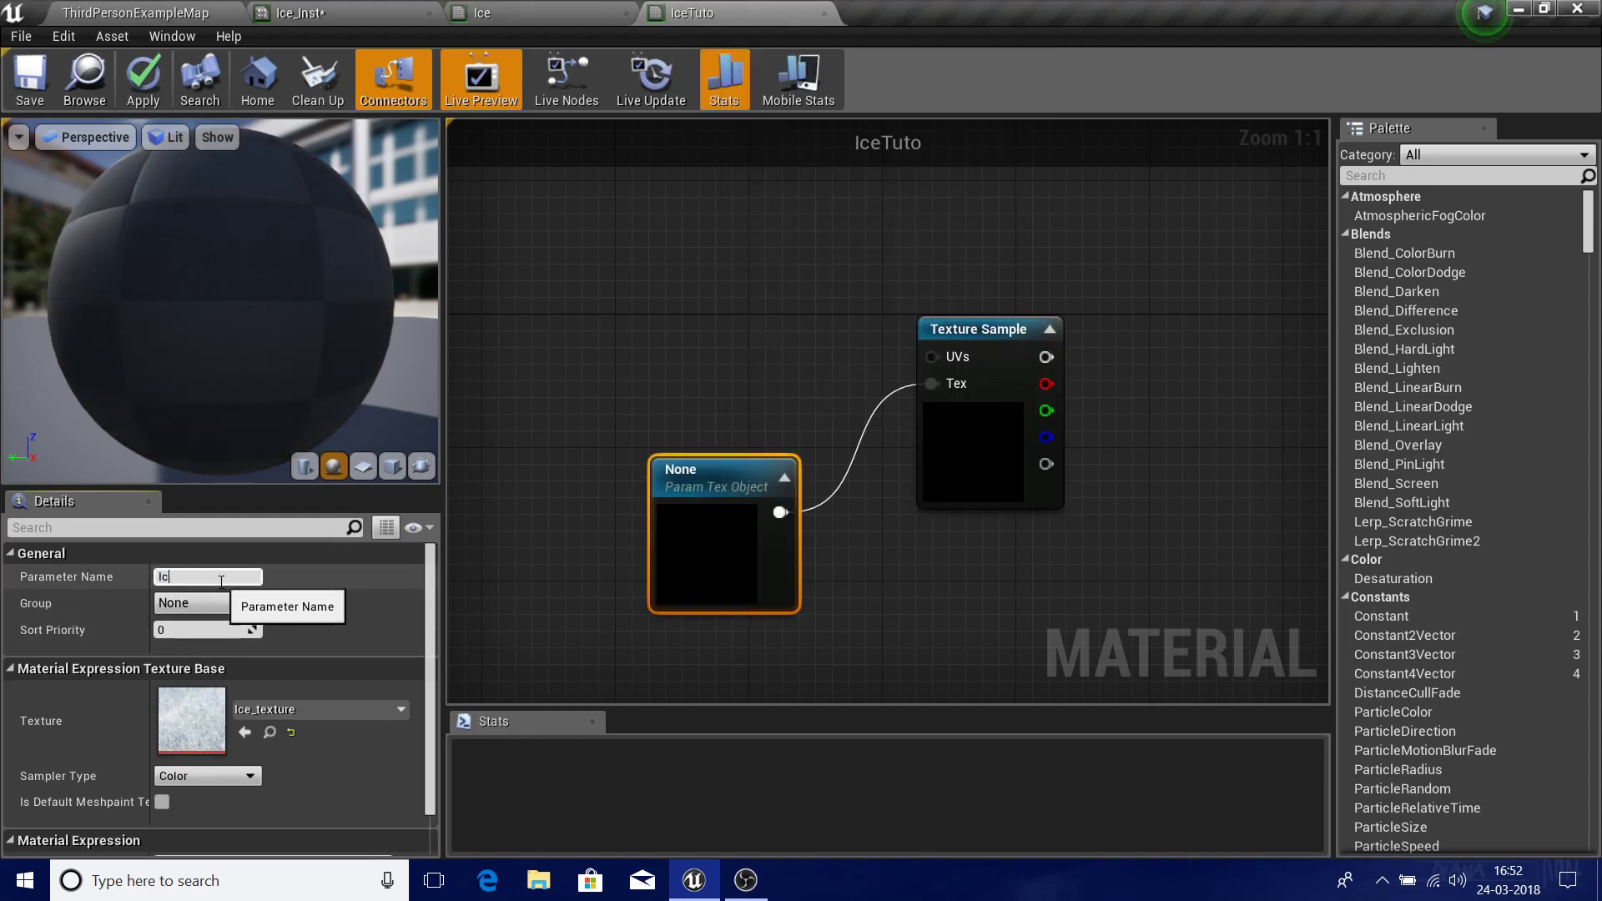
pyautogui.click(221, 581)
pyautogui.write('IceTextu')
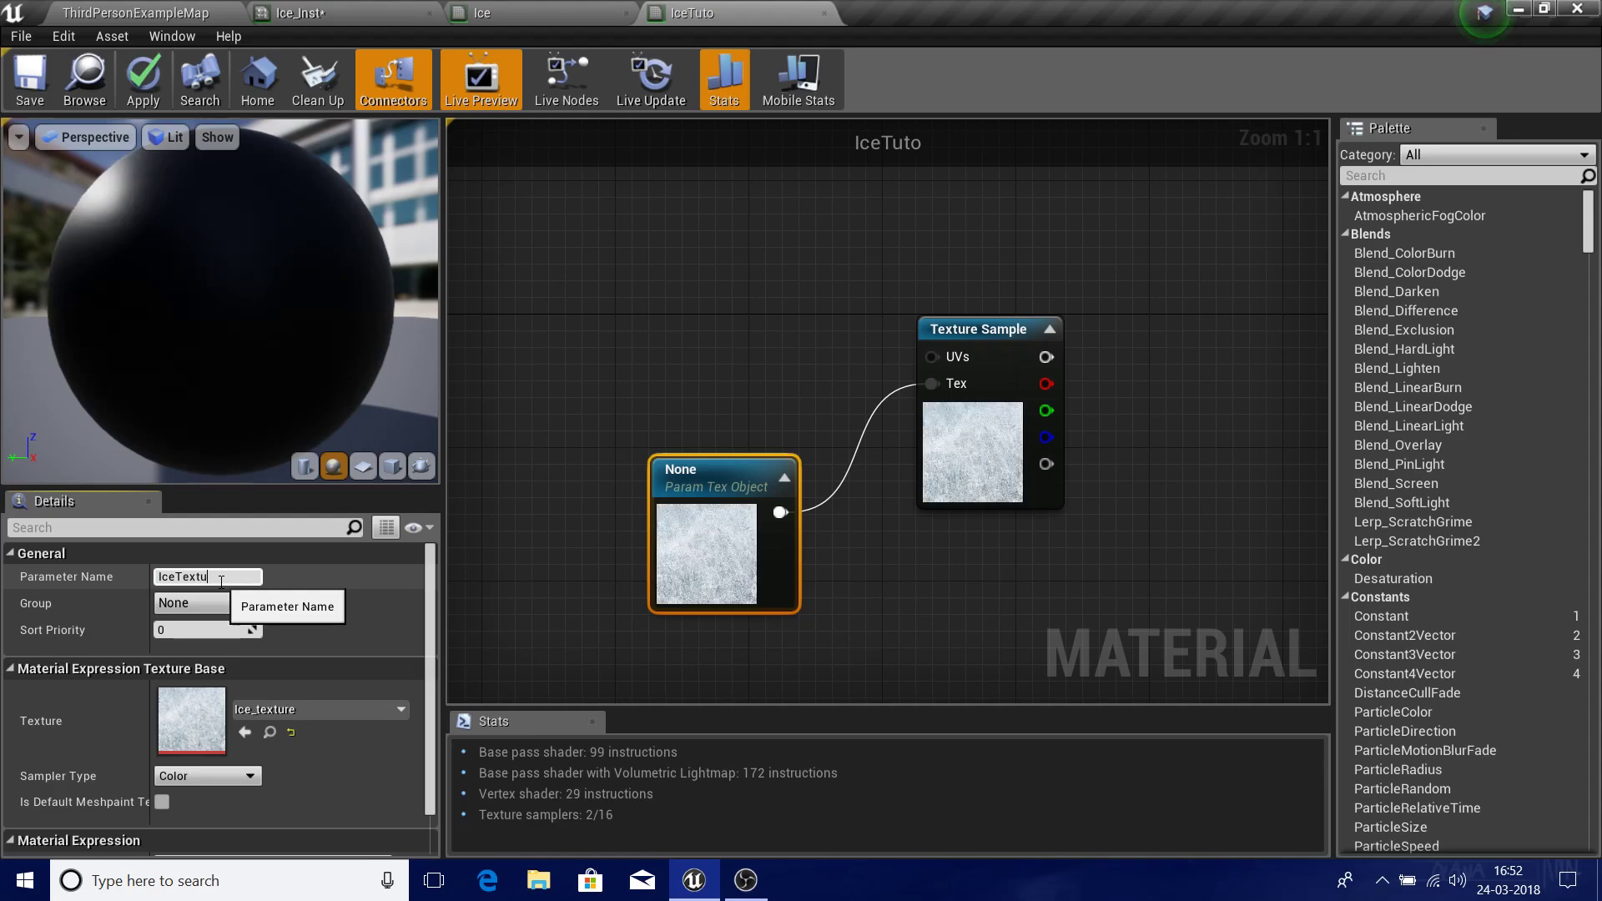
pyautogui.write('re')
pyautogui.press('Return')
# - Add a Desaturation node fed by the Texture Sample's combined color output
pyautogui.moveTo(970, 414); pyautogui.dragTo(856, 370, button='right')
pyautogui.moveTo(705, 290); pyautogui.dragTo(813, 283)
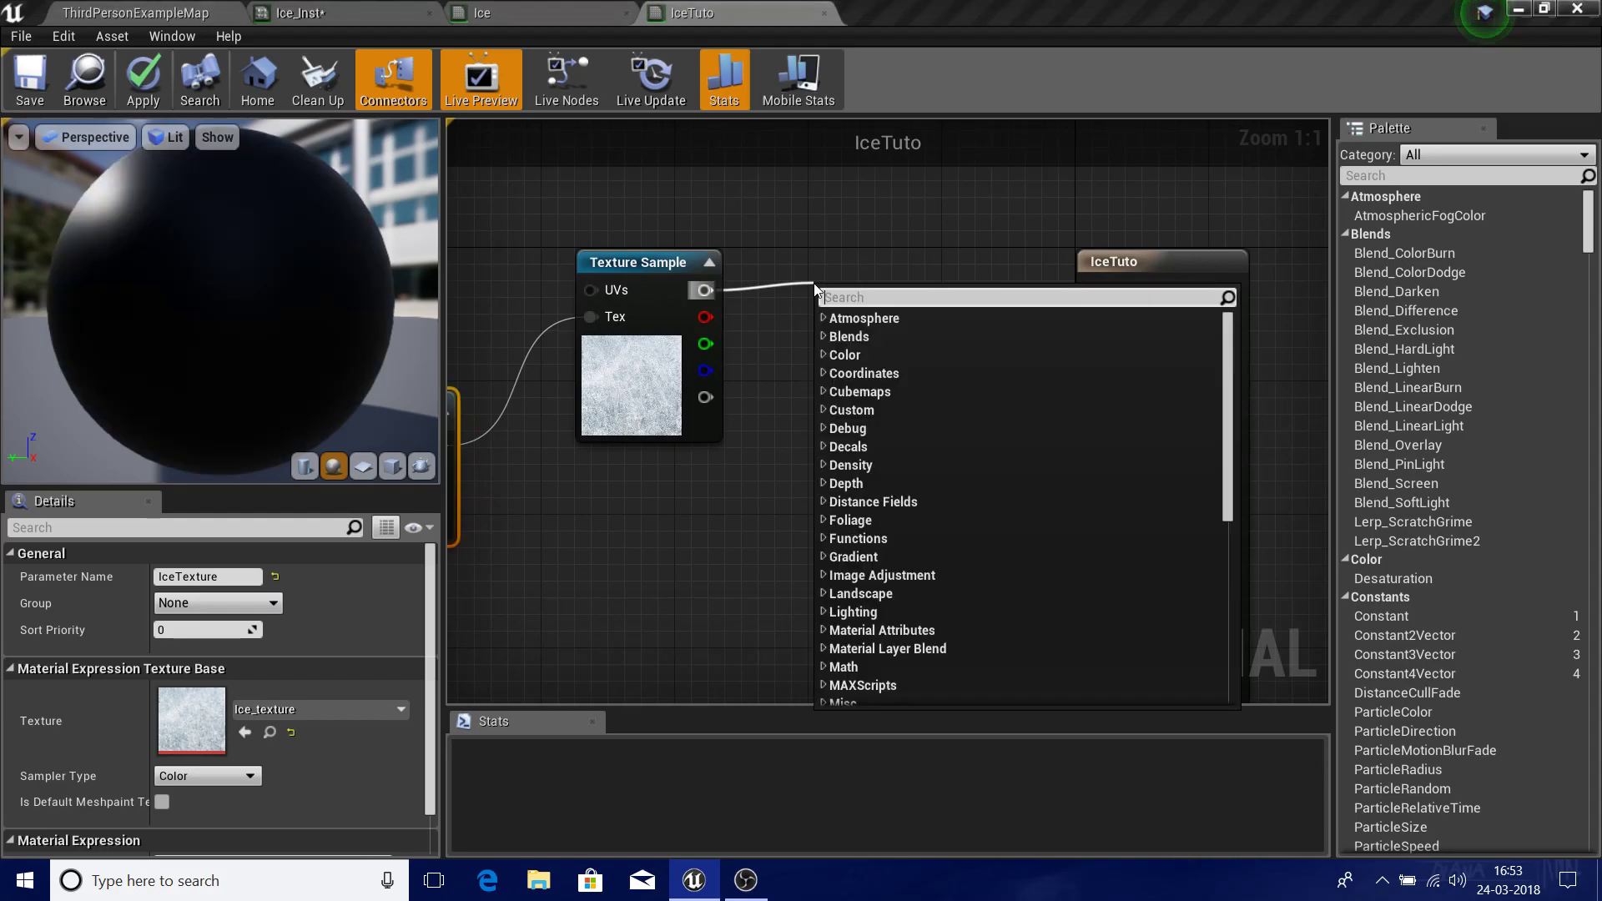
pyautogui.write('d')
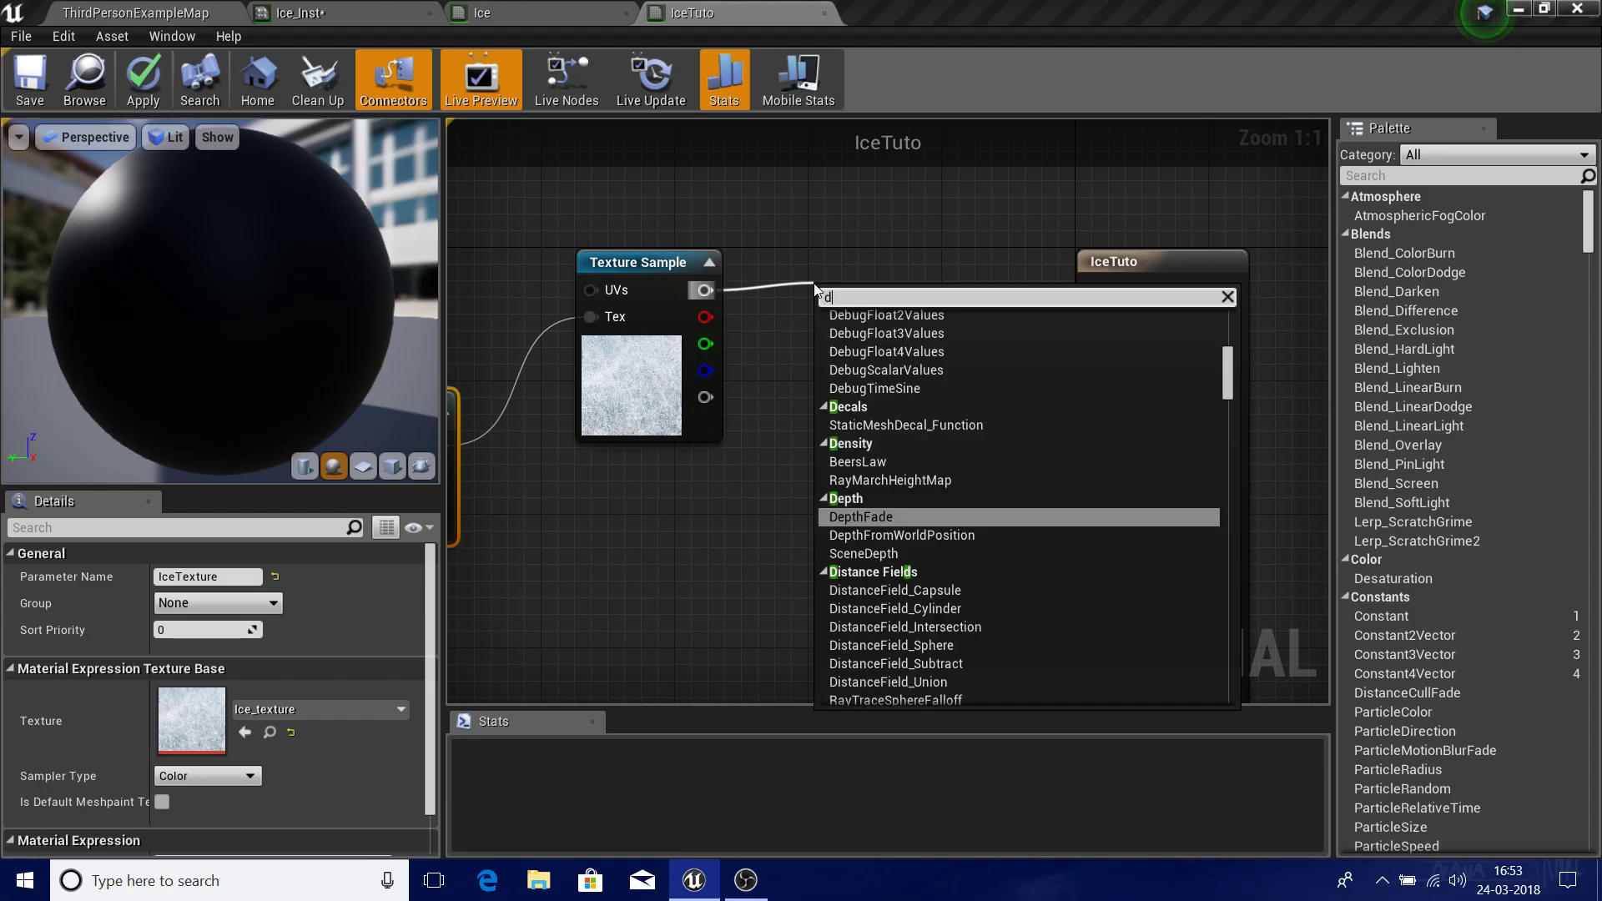
pyautogui.write('esa')
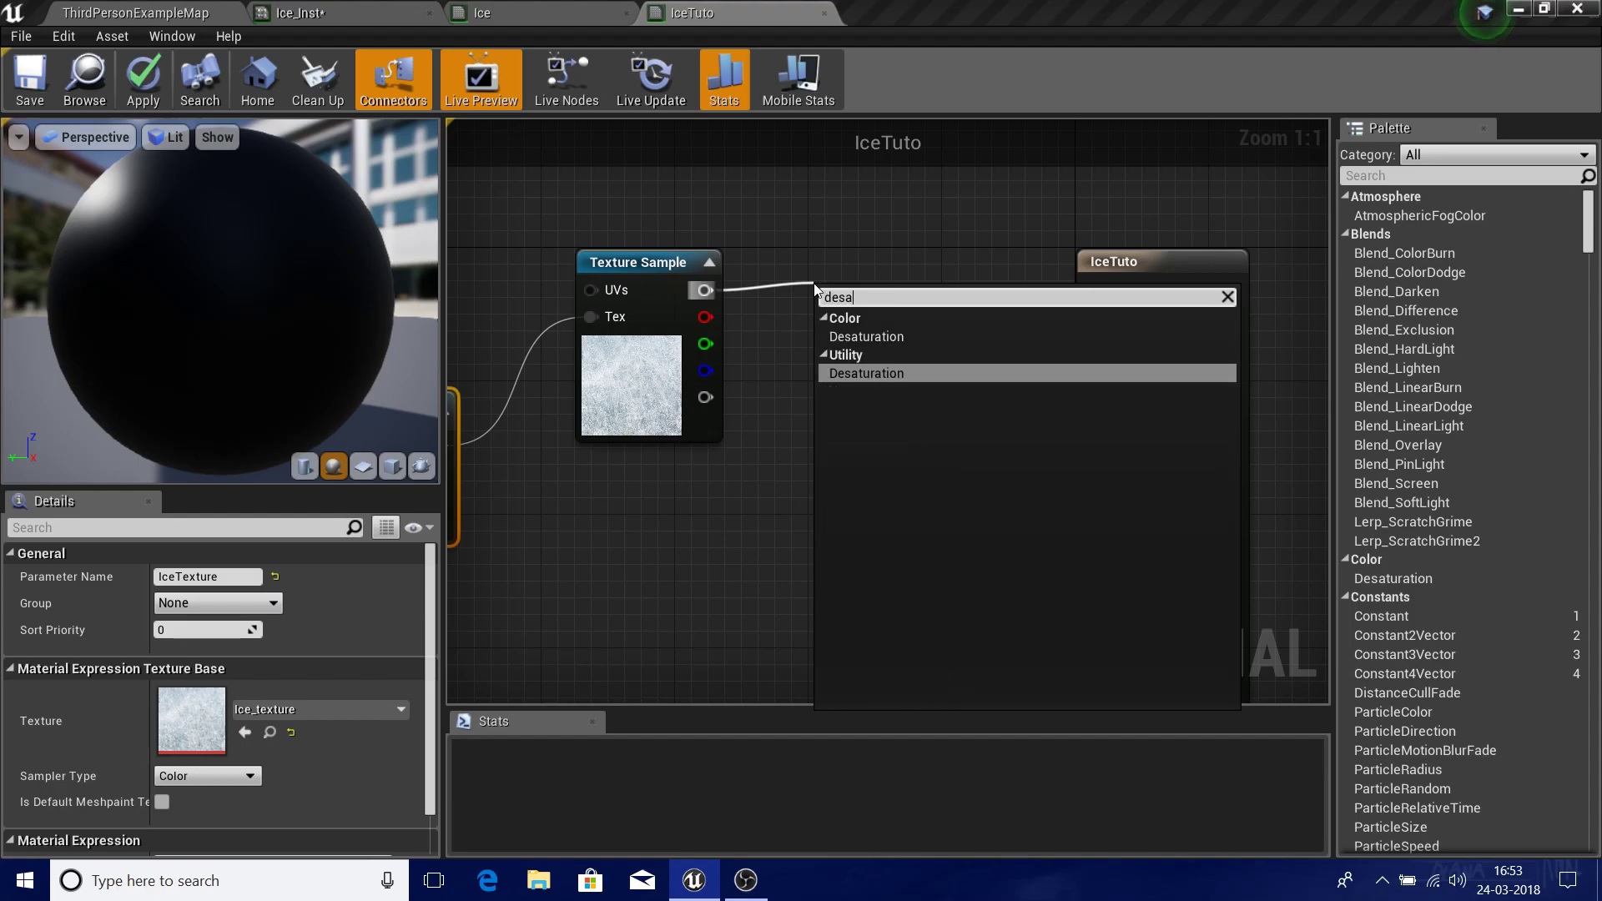
pyautogui.write('r')
pyautogui.press('BackSpace')
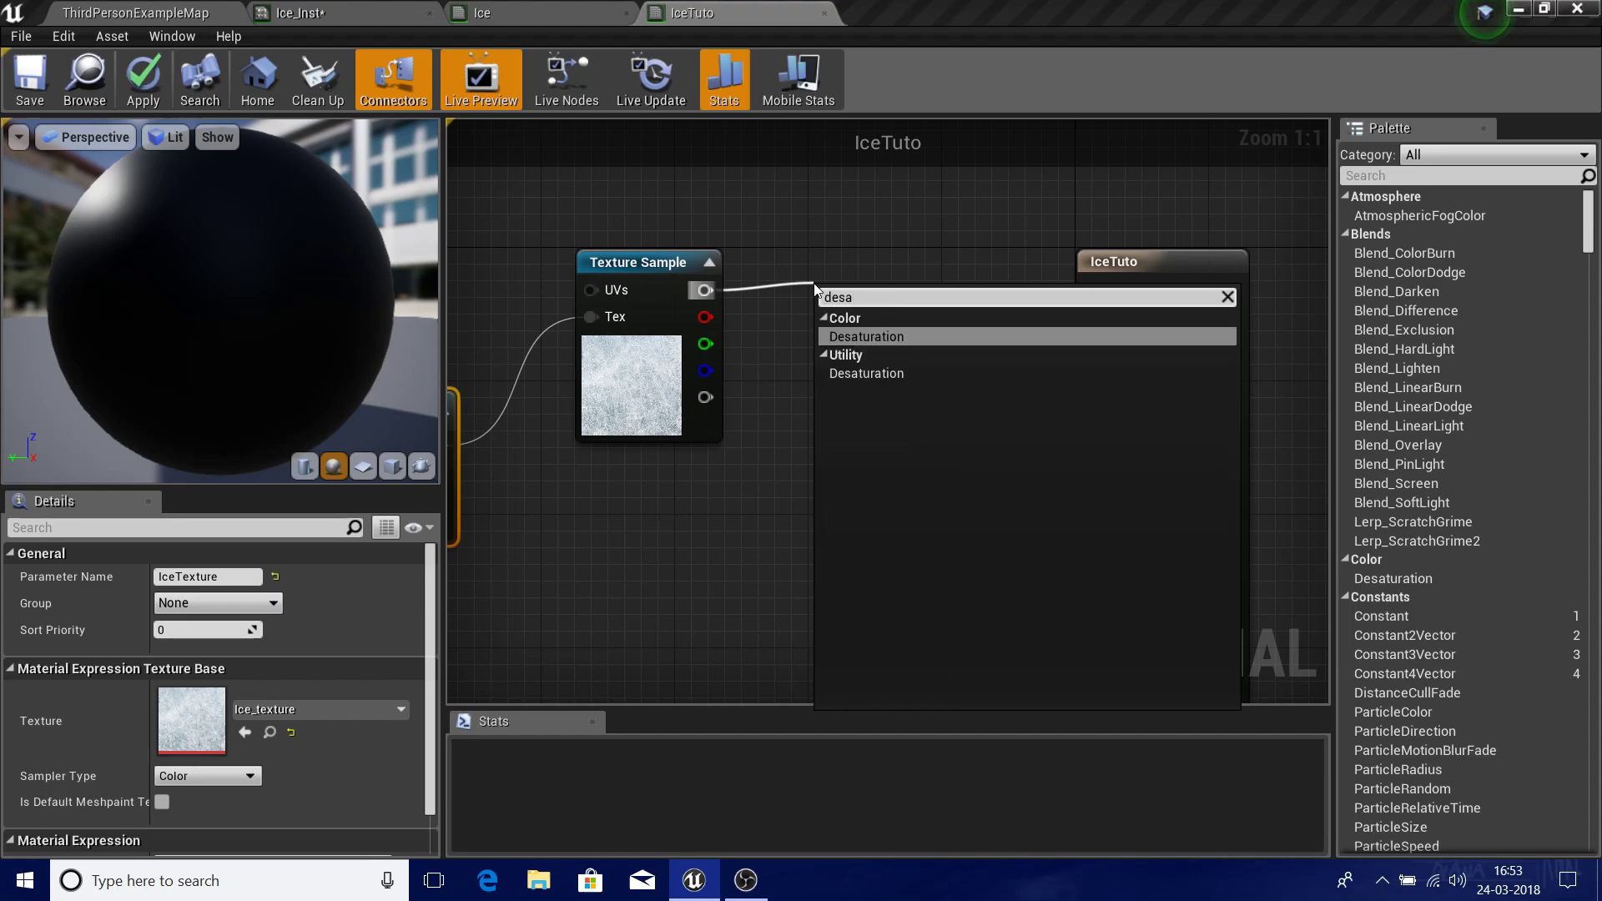
pyautogui.press('Return')
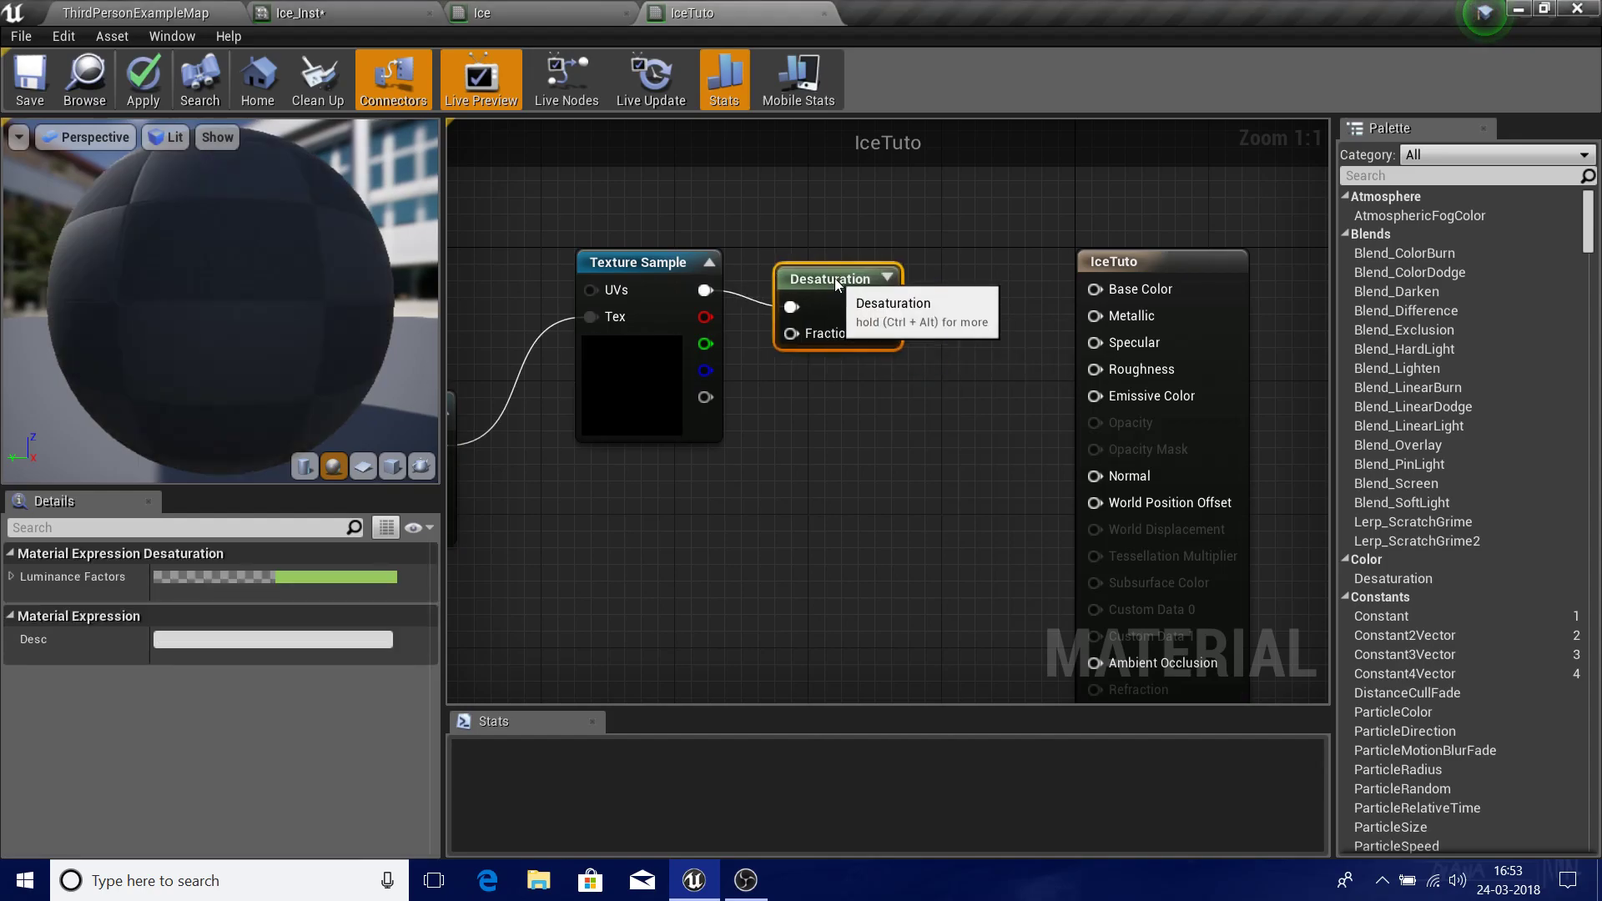
# - Move the IceTuto material node farther from the Desaturation node to make room for more nodes
pyautogui.moveTo(922, 501); pyautogui.dragTo(666, 582, button='right')
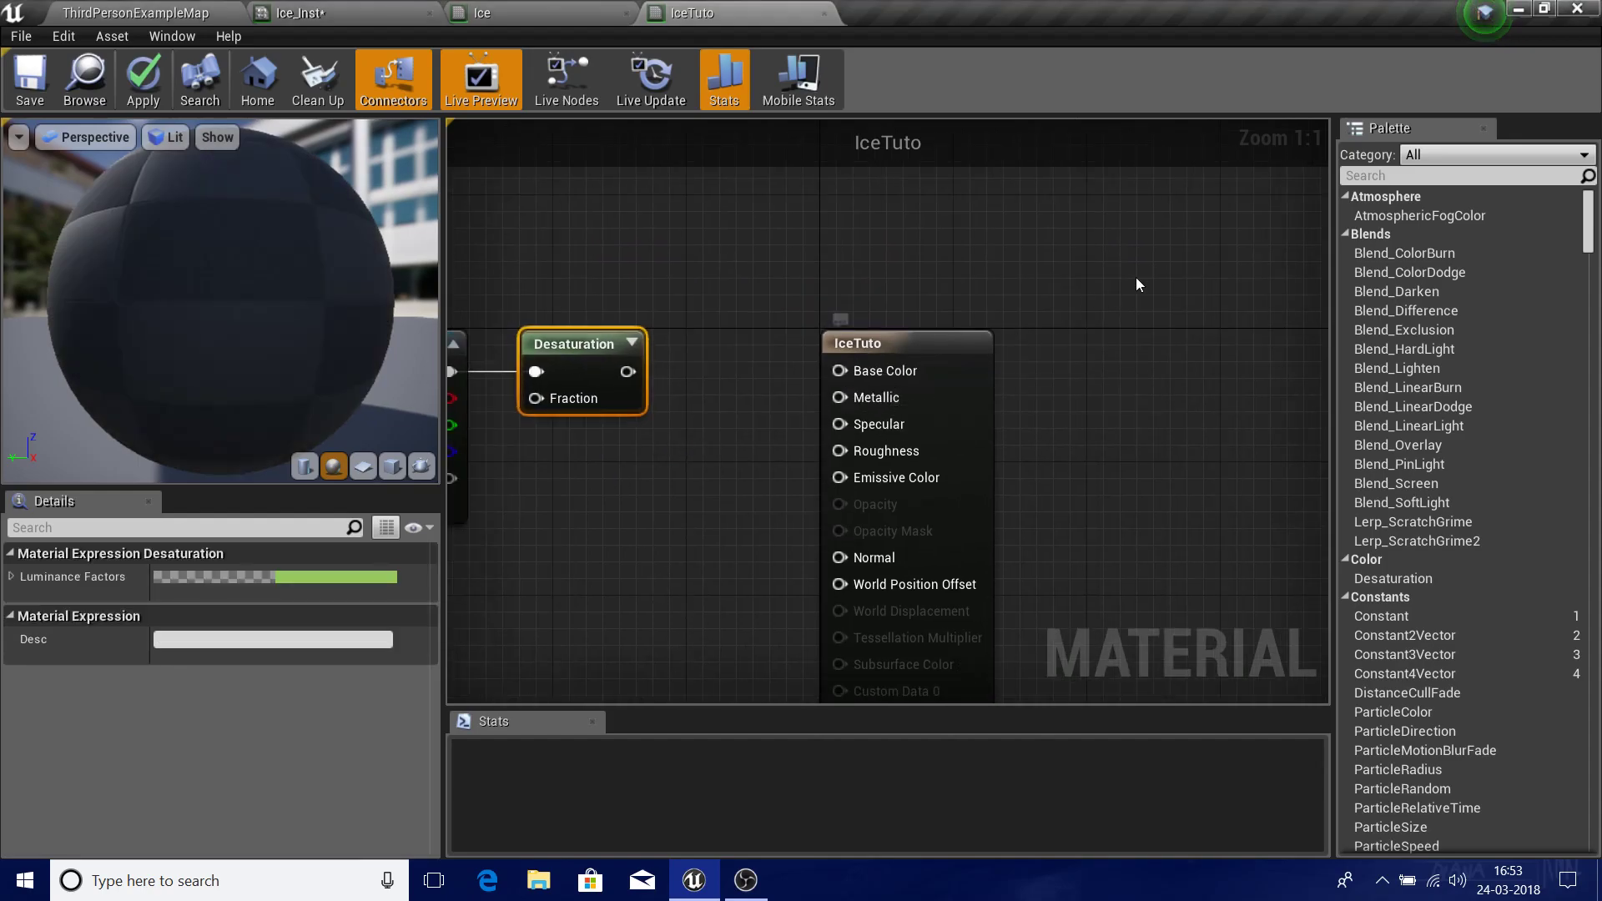
pyautogui.moveTo(956, 424); pyautogui.dragTo(1040, 357)
pyautogui.moveTo(870, 262); pyautogui.dragTo(1029, 294, button='right')
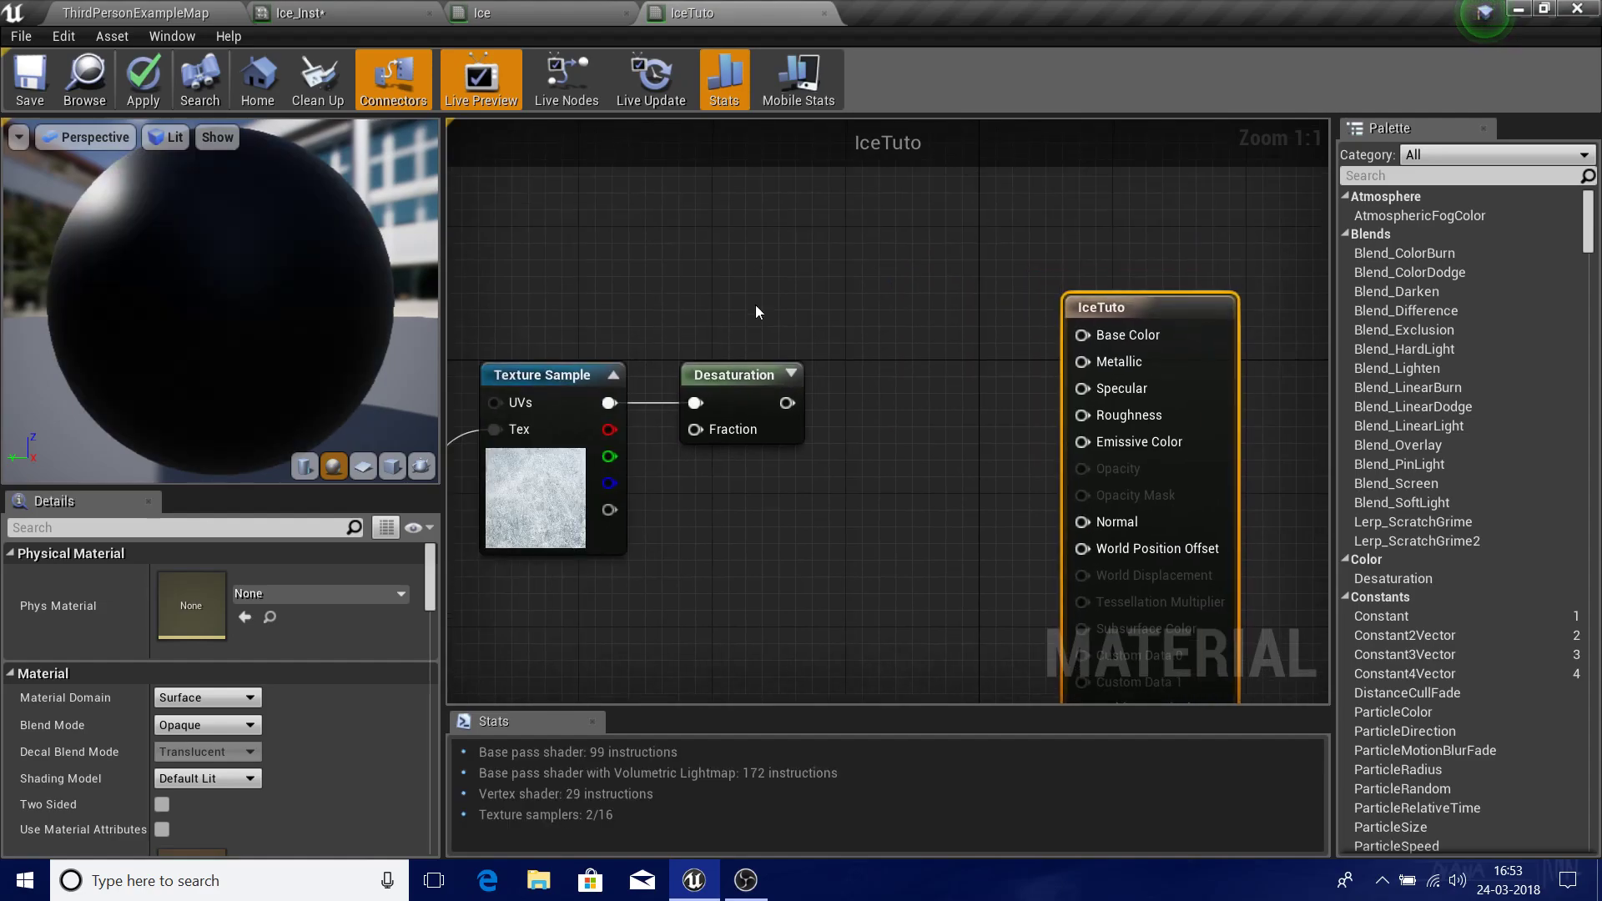
# - Add a Multiply node with the Desaturation output in B, connect its result to Base Color, and place it nearer the material node
pyautogui.moveTo(787, 403); pyautogui.dragTo(854, 352)
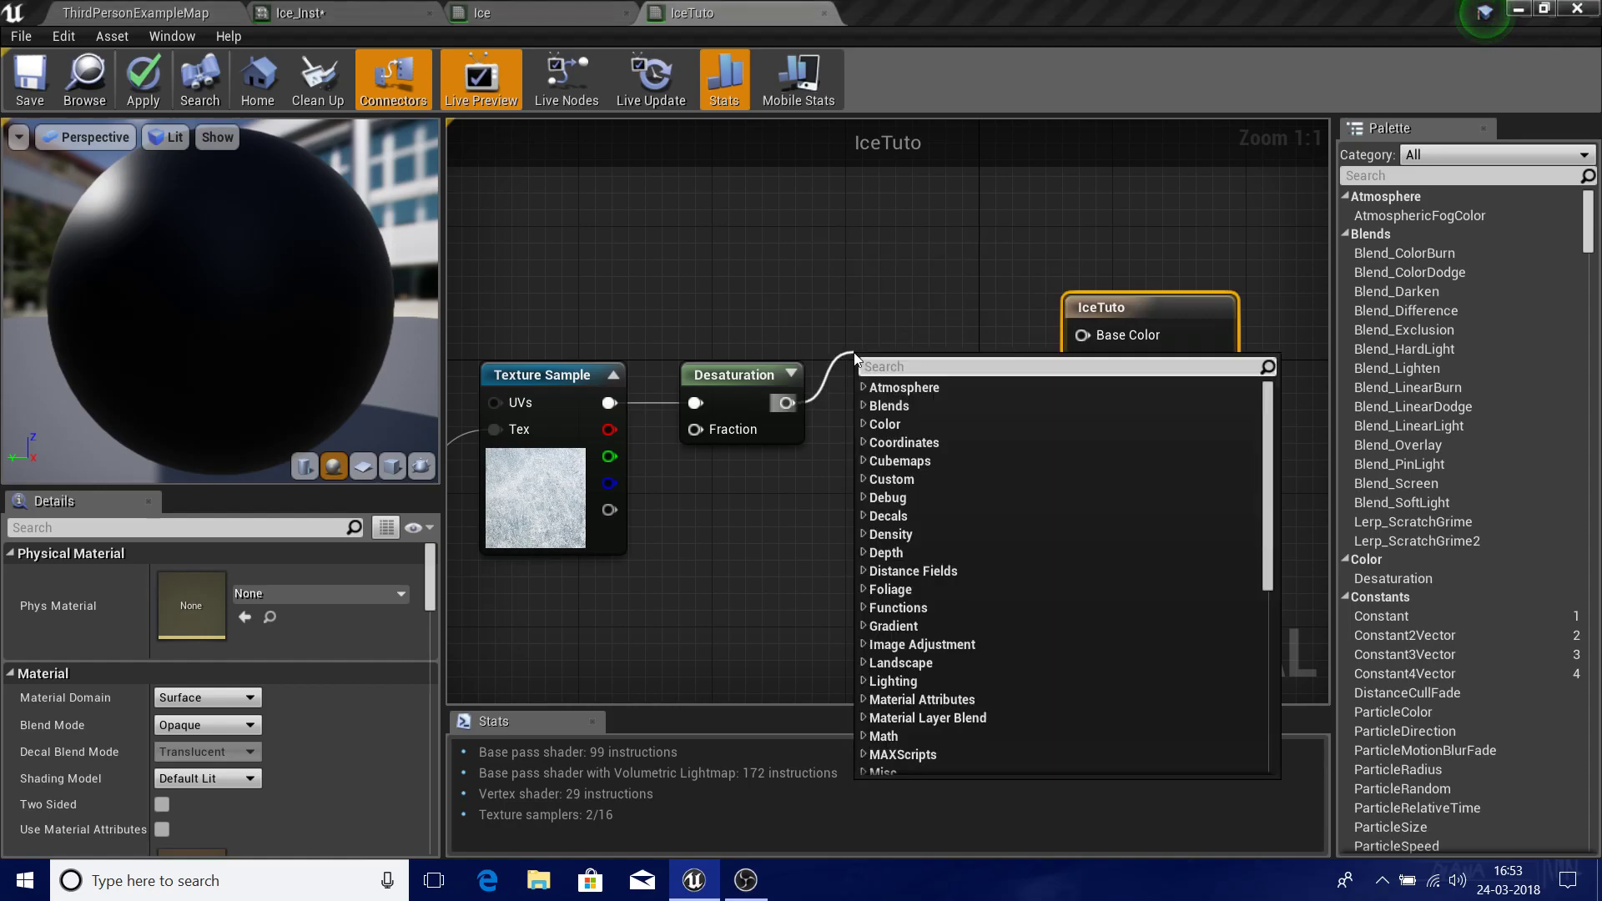
pyautogui.write('mult')
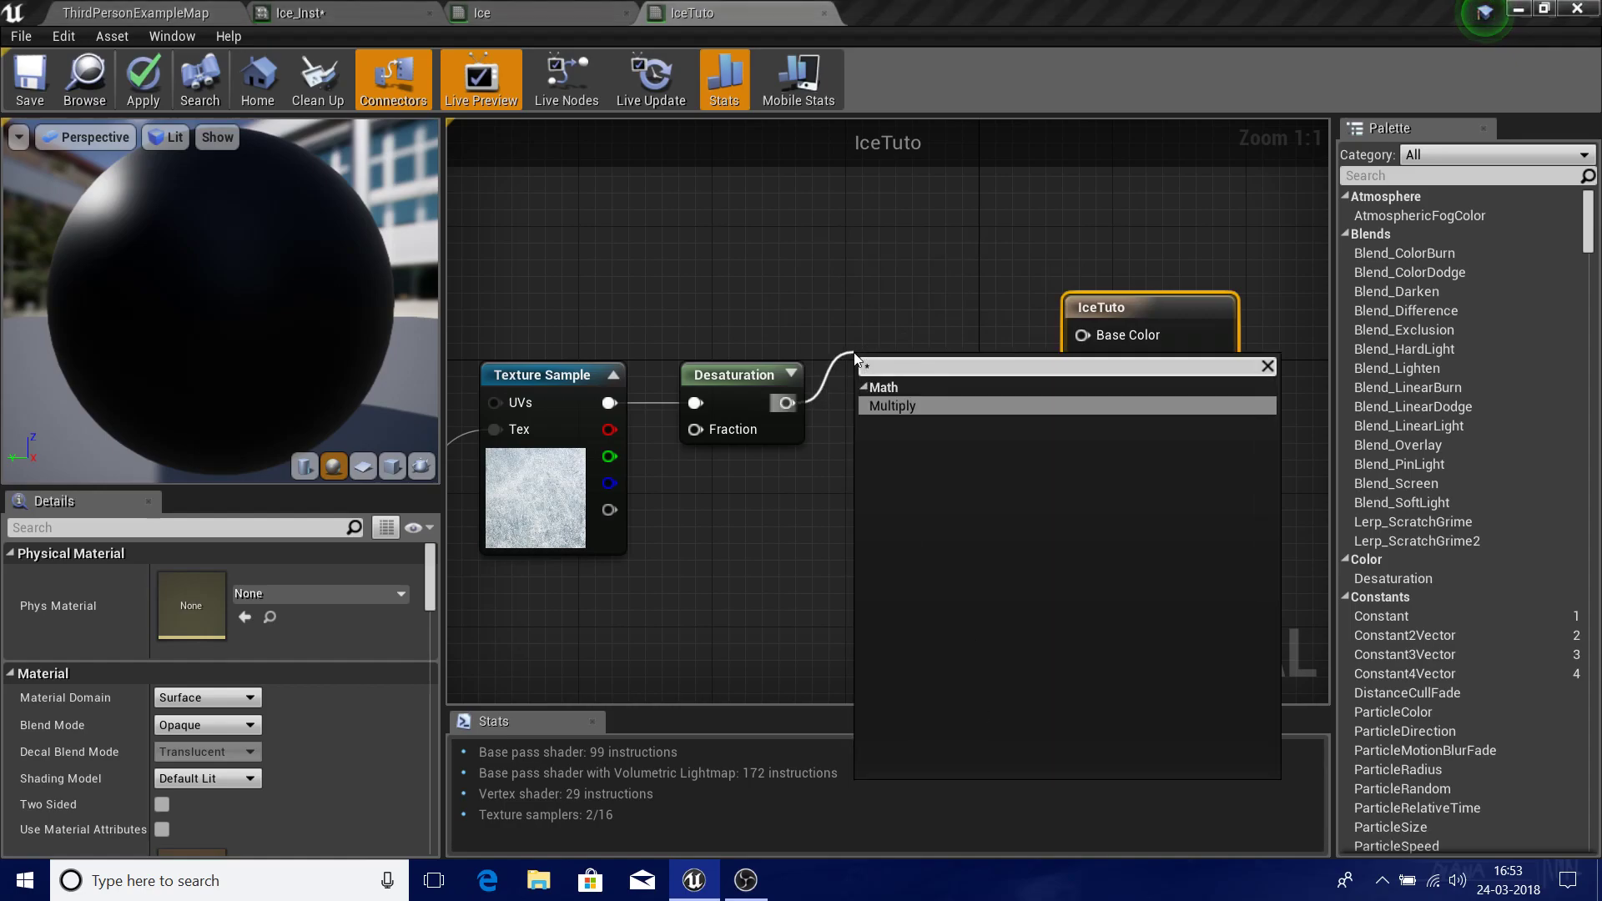
pyautogui.press('Return')
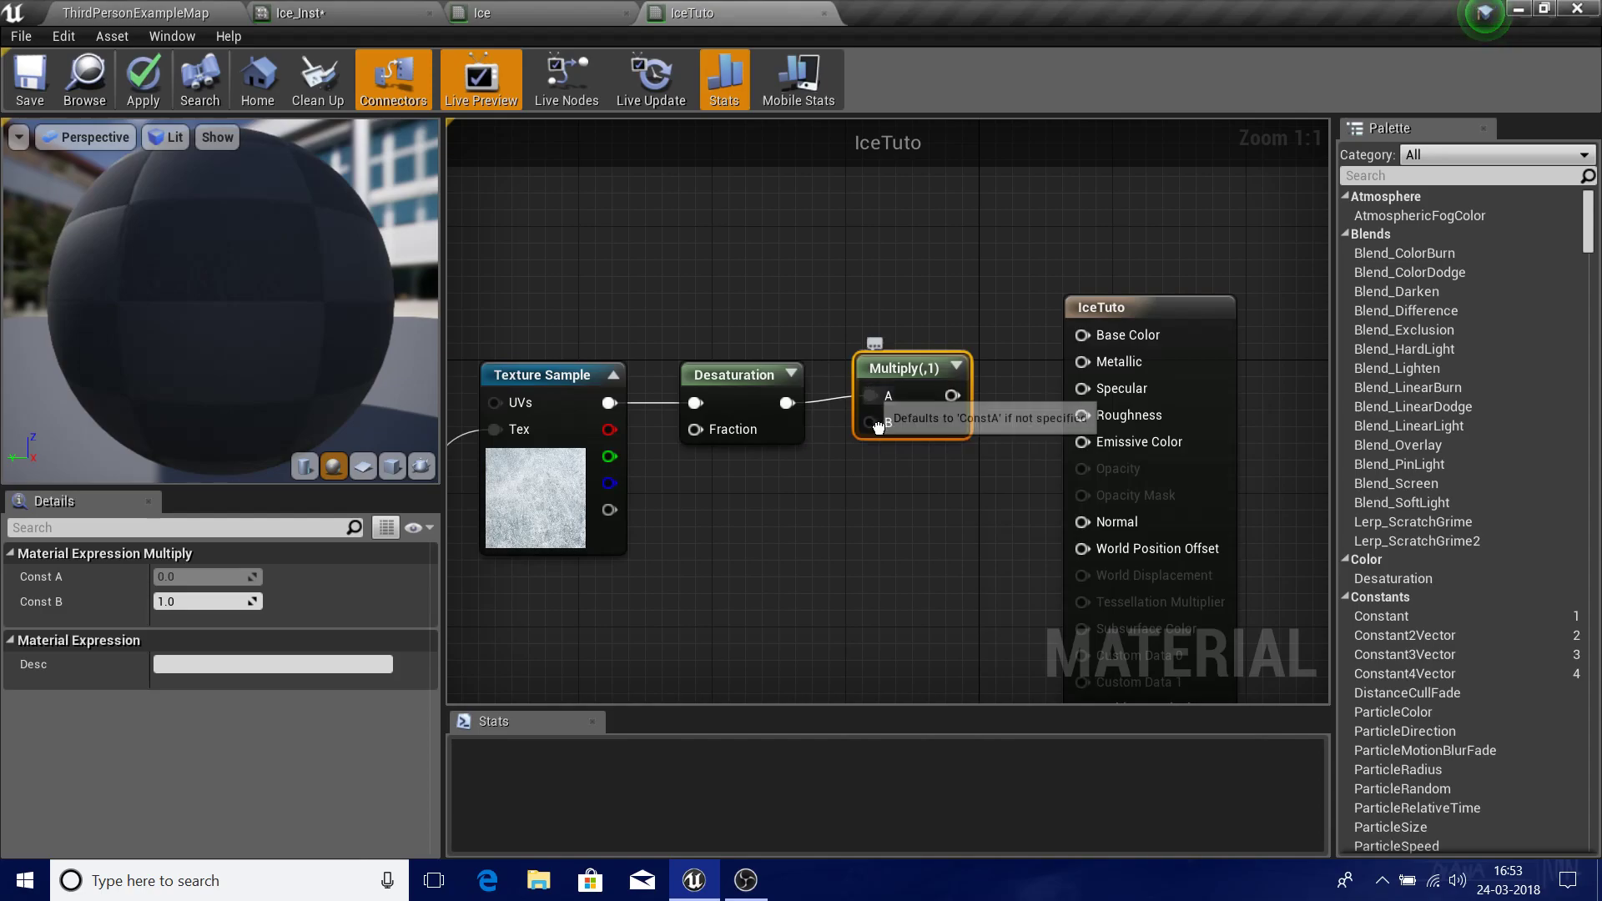
pyautogui.keyDown('ctrl'); pyautogui.moveTo(873, 398); pyautogui.dragTo(878, 429); pyautogui.keyUp('ctrl')
pyautogui.moveTo(923, 323); pyautogui.dragTo(843, 359, button='right')
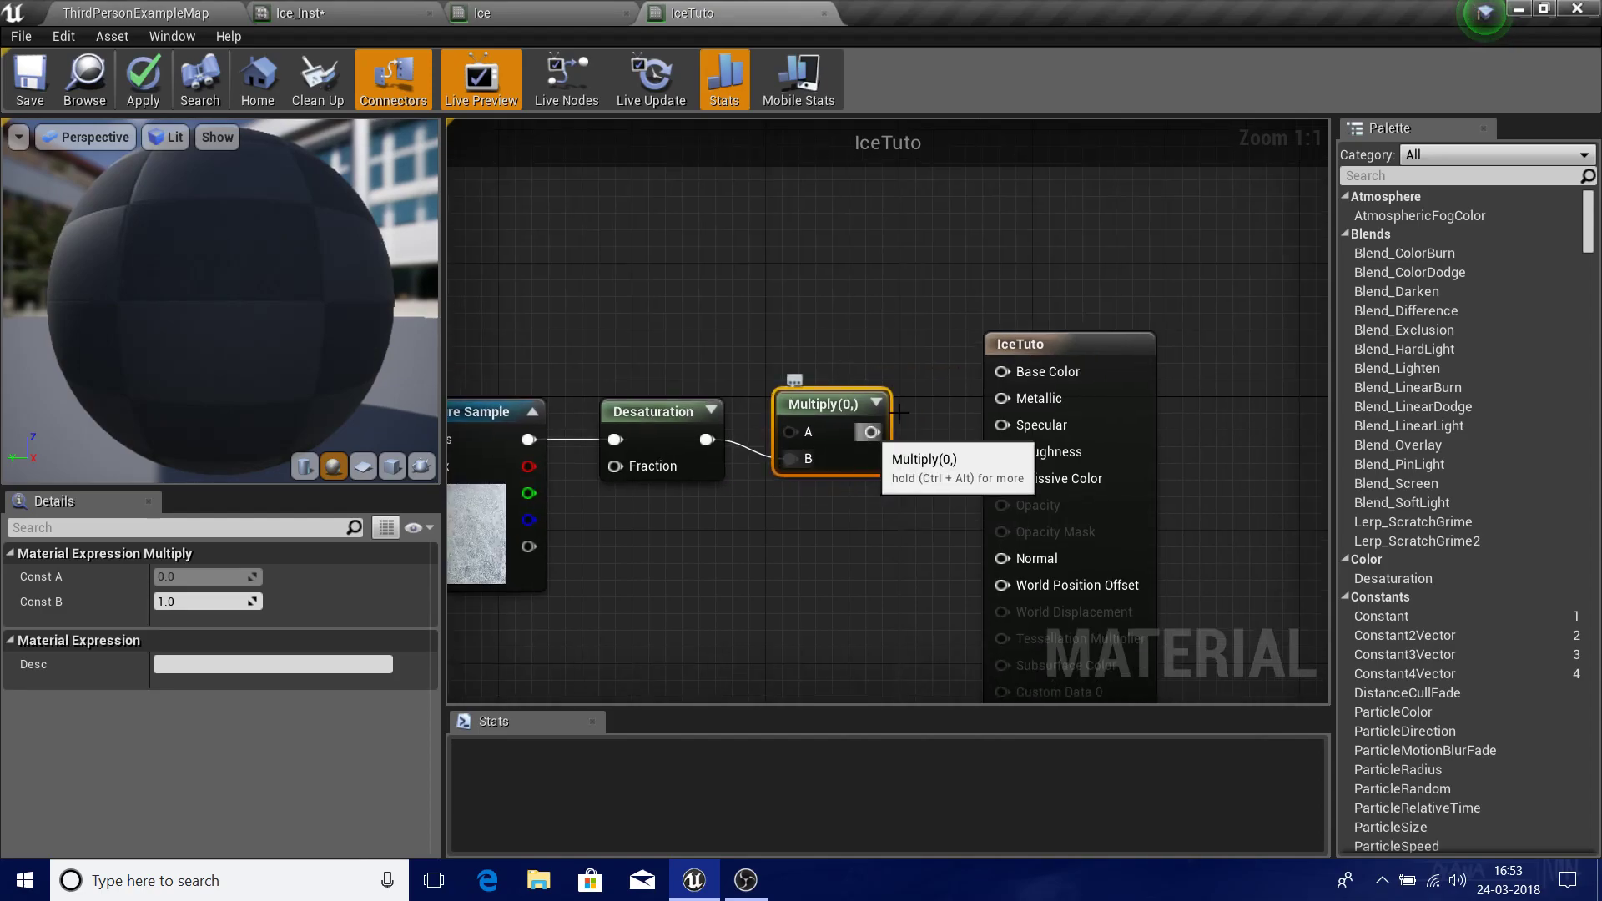
pyautogui.moveTo(872, 432); pyautogui.dragTo(1002, 372)
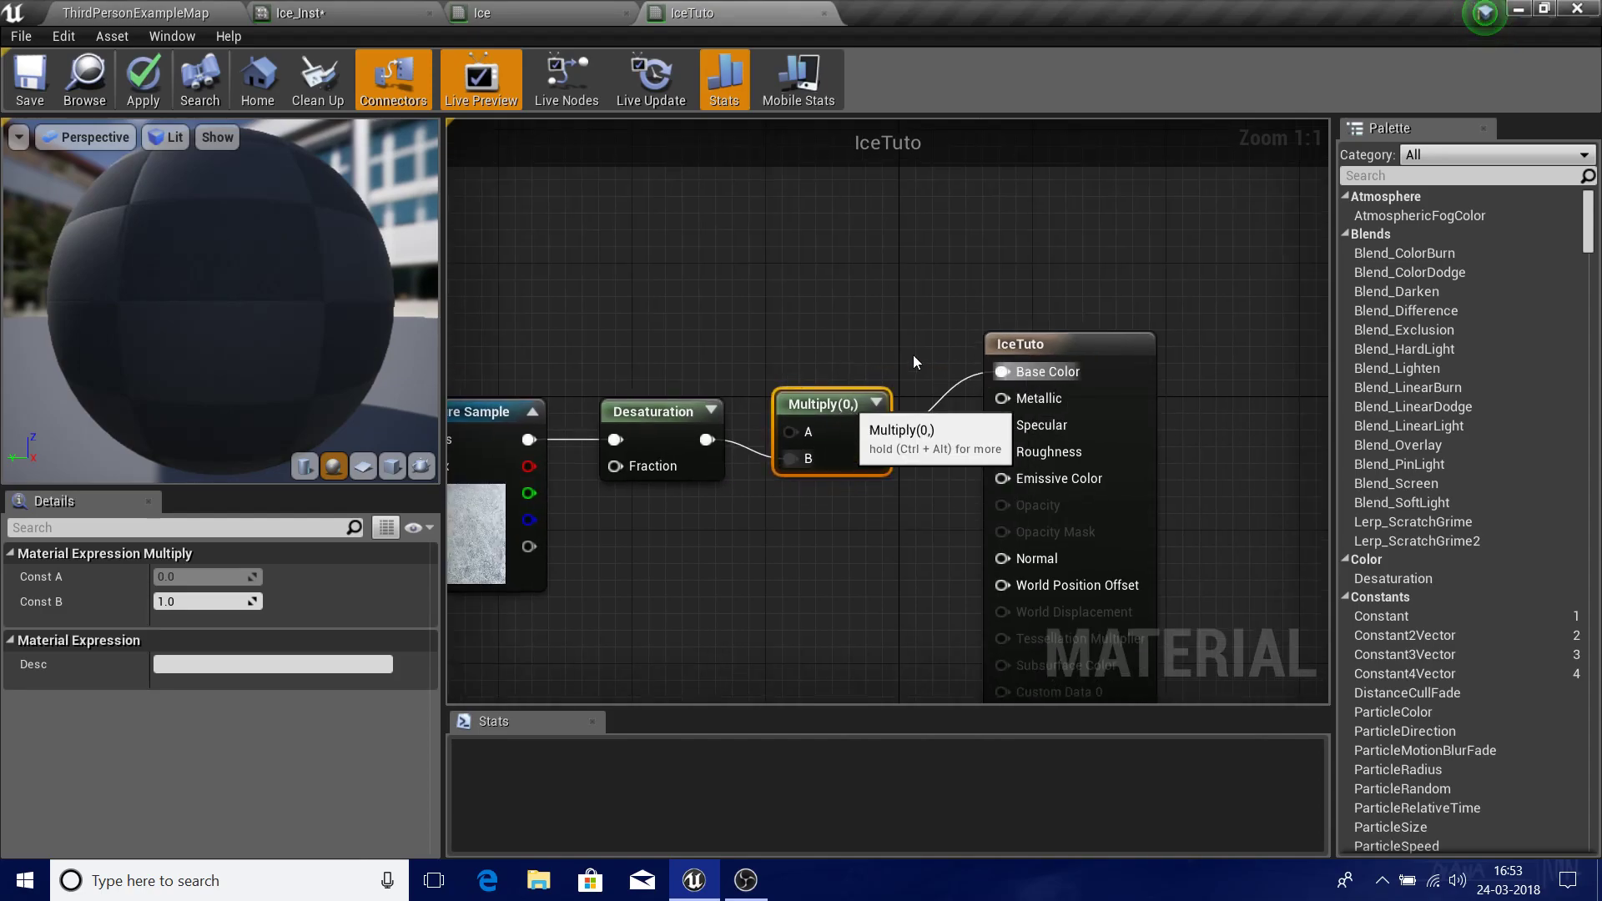
pyautogui.moveTo(851, 407); pyautogui.dragTo(893, 348)
# - Add a Constant3Vector node above the Desaturation node and convert it to a parameter
pyautogui.press('3')
pyautogui.click(705, 252)
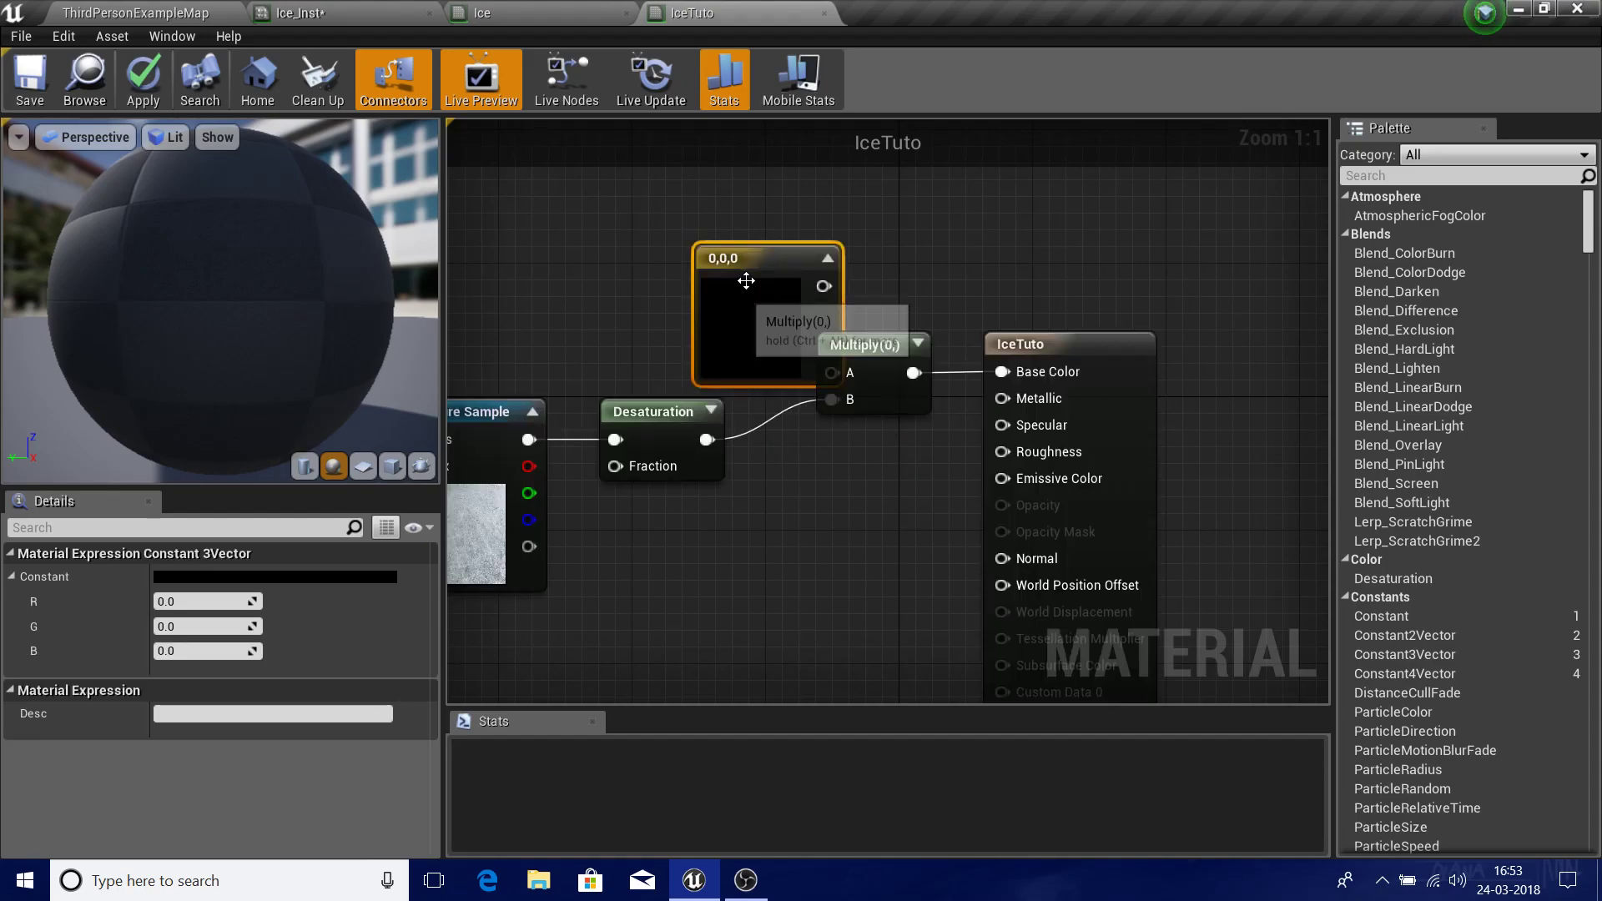
pyautogui.moveTo(724, 298); pyautogui.dragTo(681, 299)
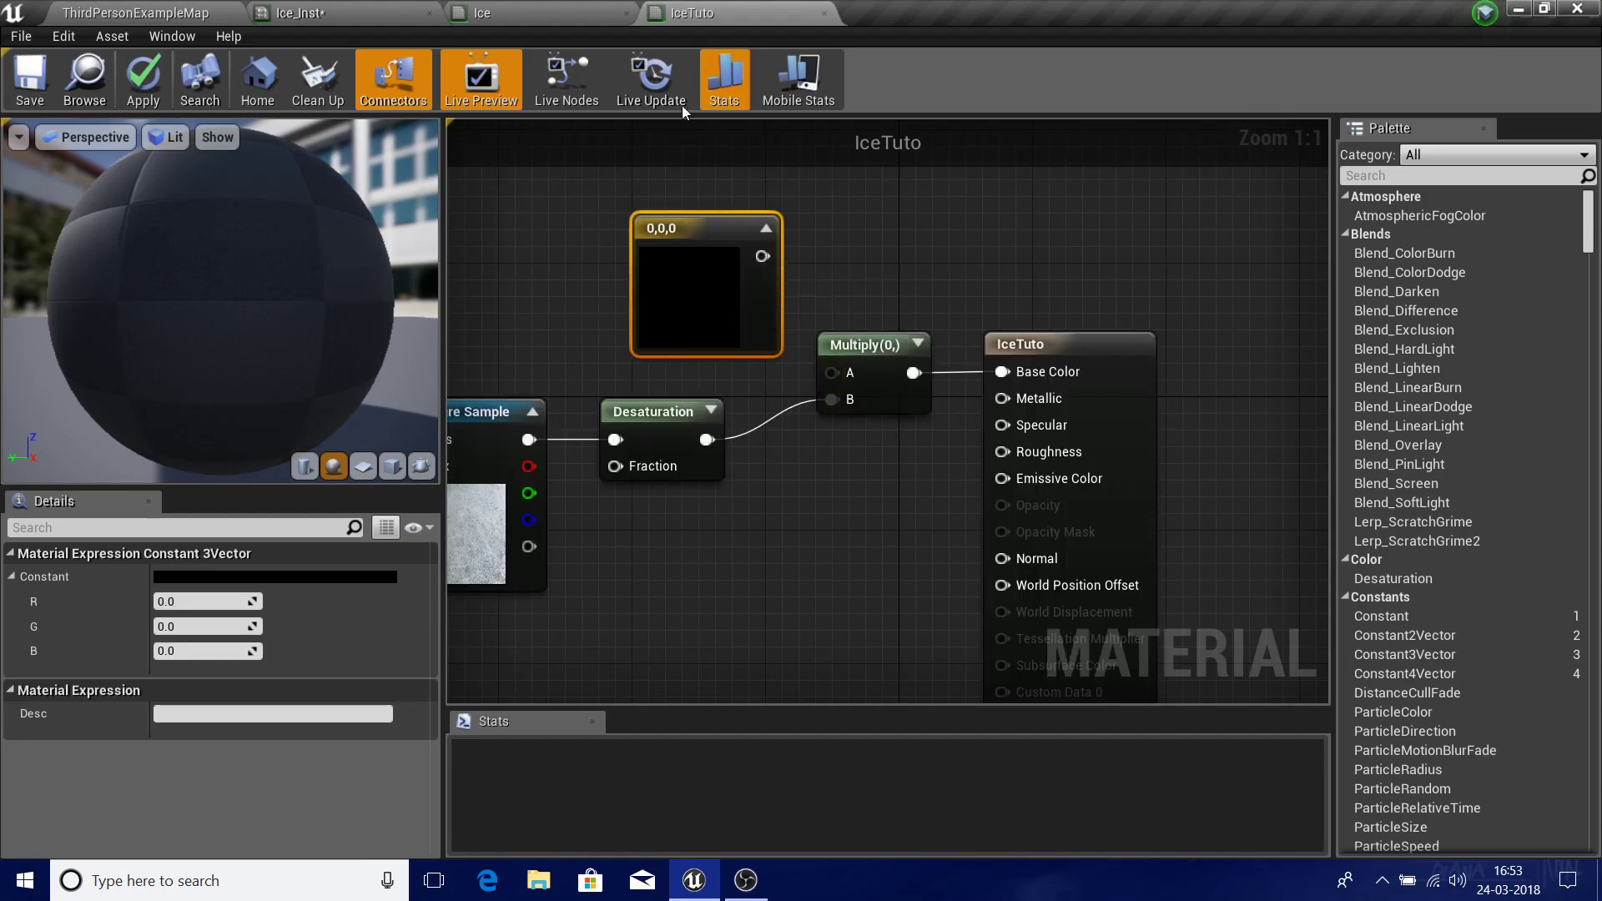
pyautogui.rightClick(738, 288)
pyautogui.click(804, 302)
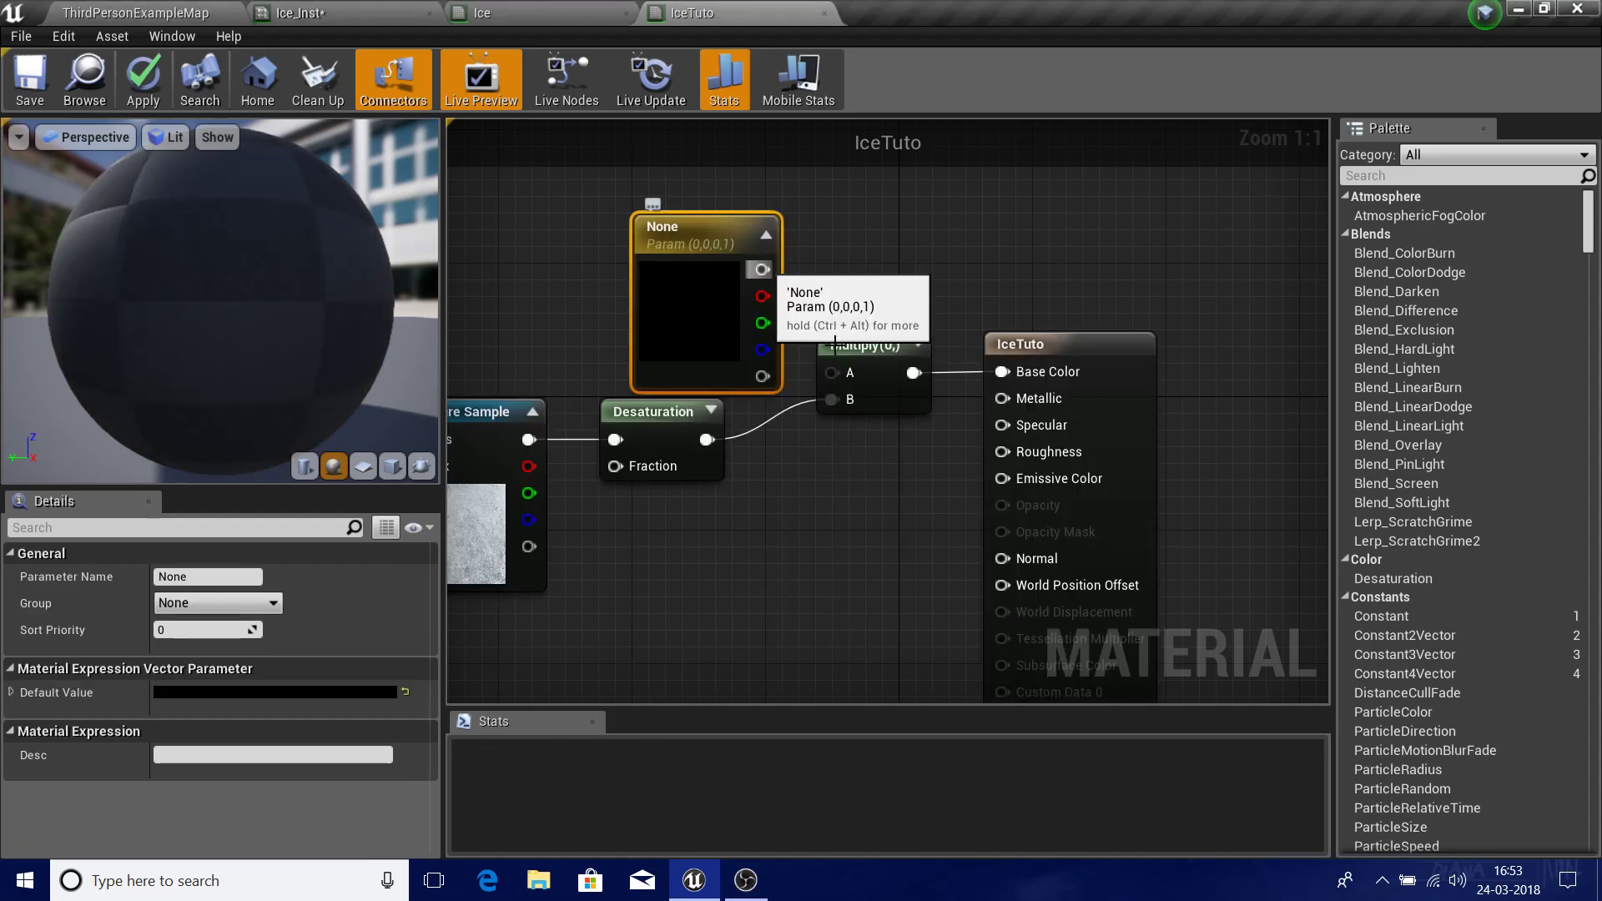
# - Connect the vector parameter to the Multiply node's A input, move it clear of the other nodes, and name it BaseColor
pyautogui.moveTo(835, 342); pyautogui.dragTo(849, 375)
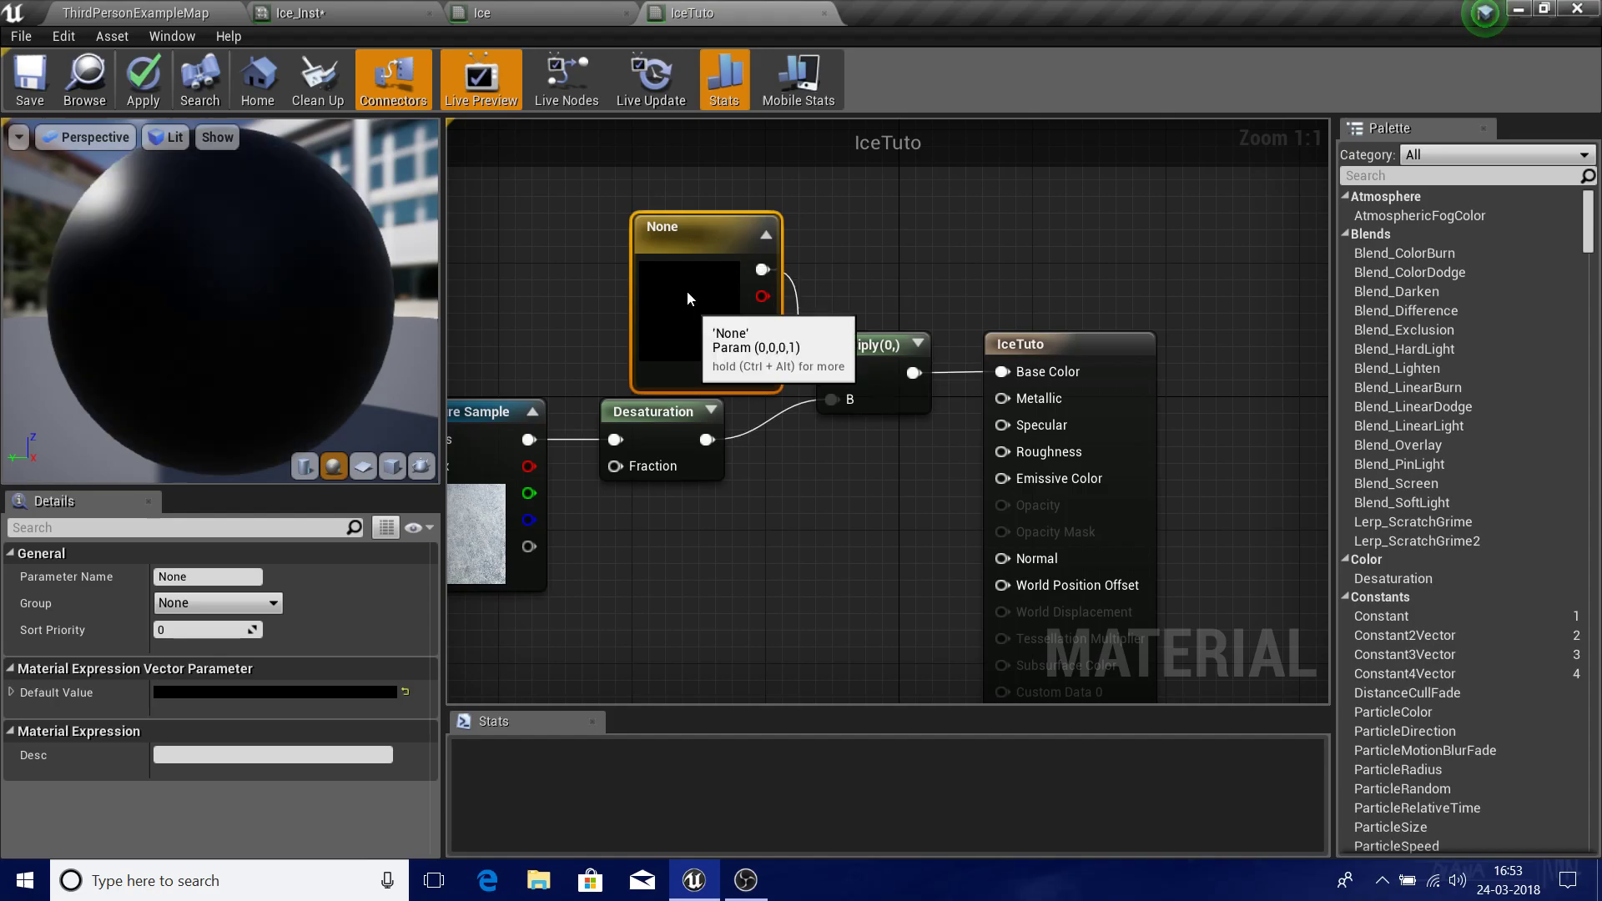
pyautogui.moveTo(676, 270); pyautogui.dragTo(659, 204)
pyautogui.click(243, 578)
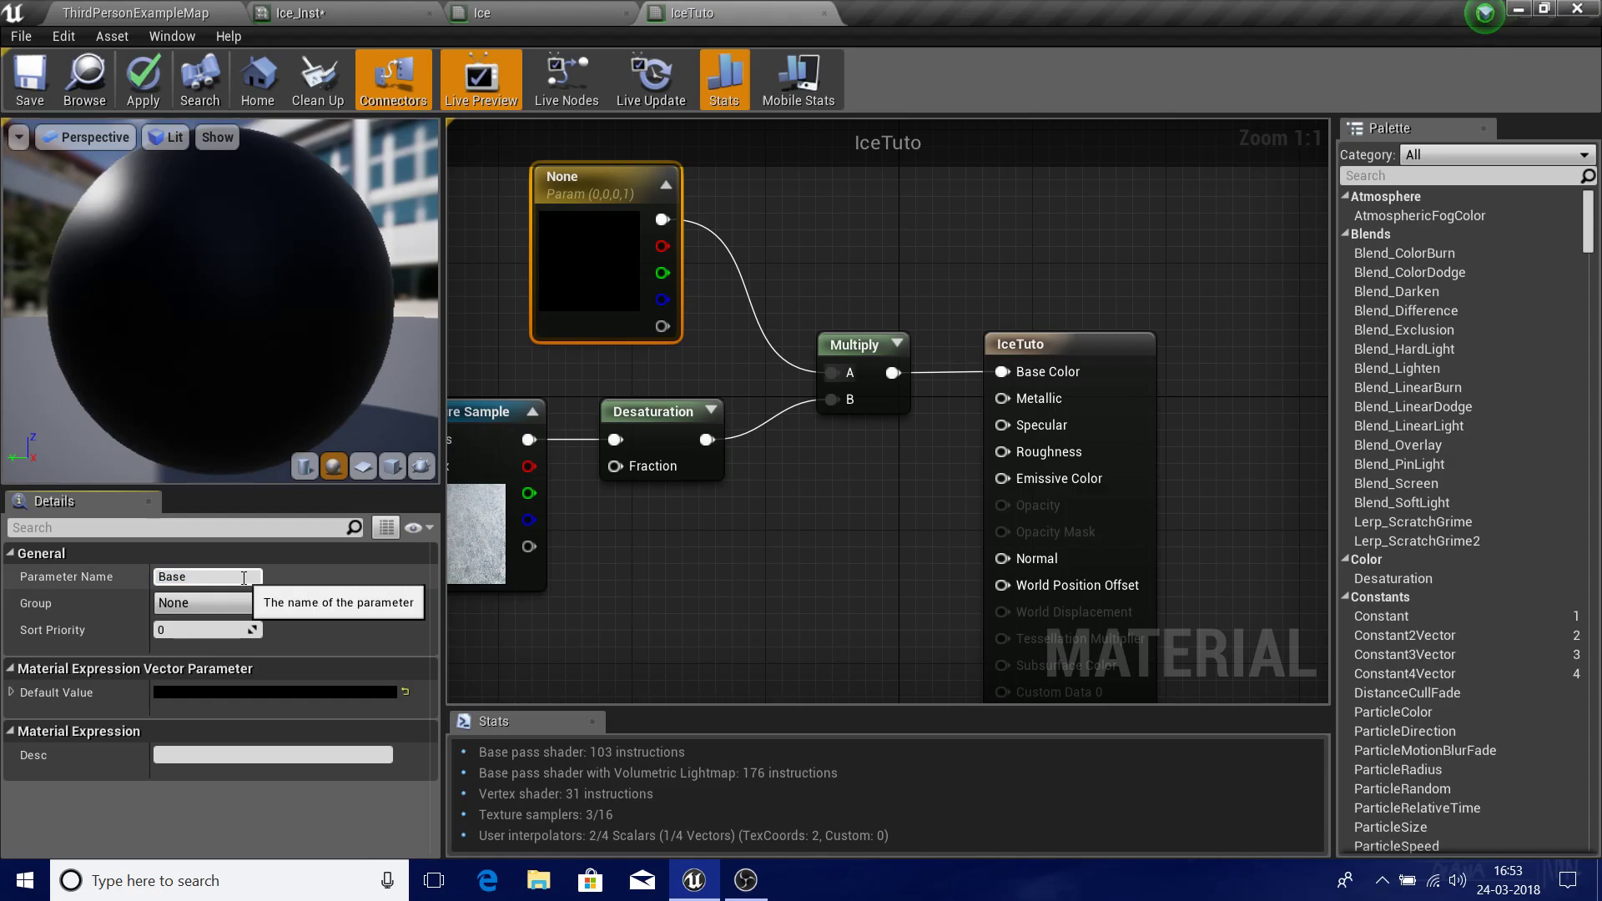
pyautogui.press('Return')
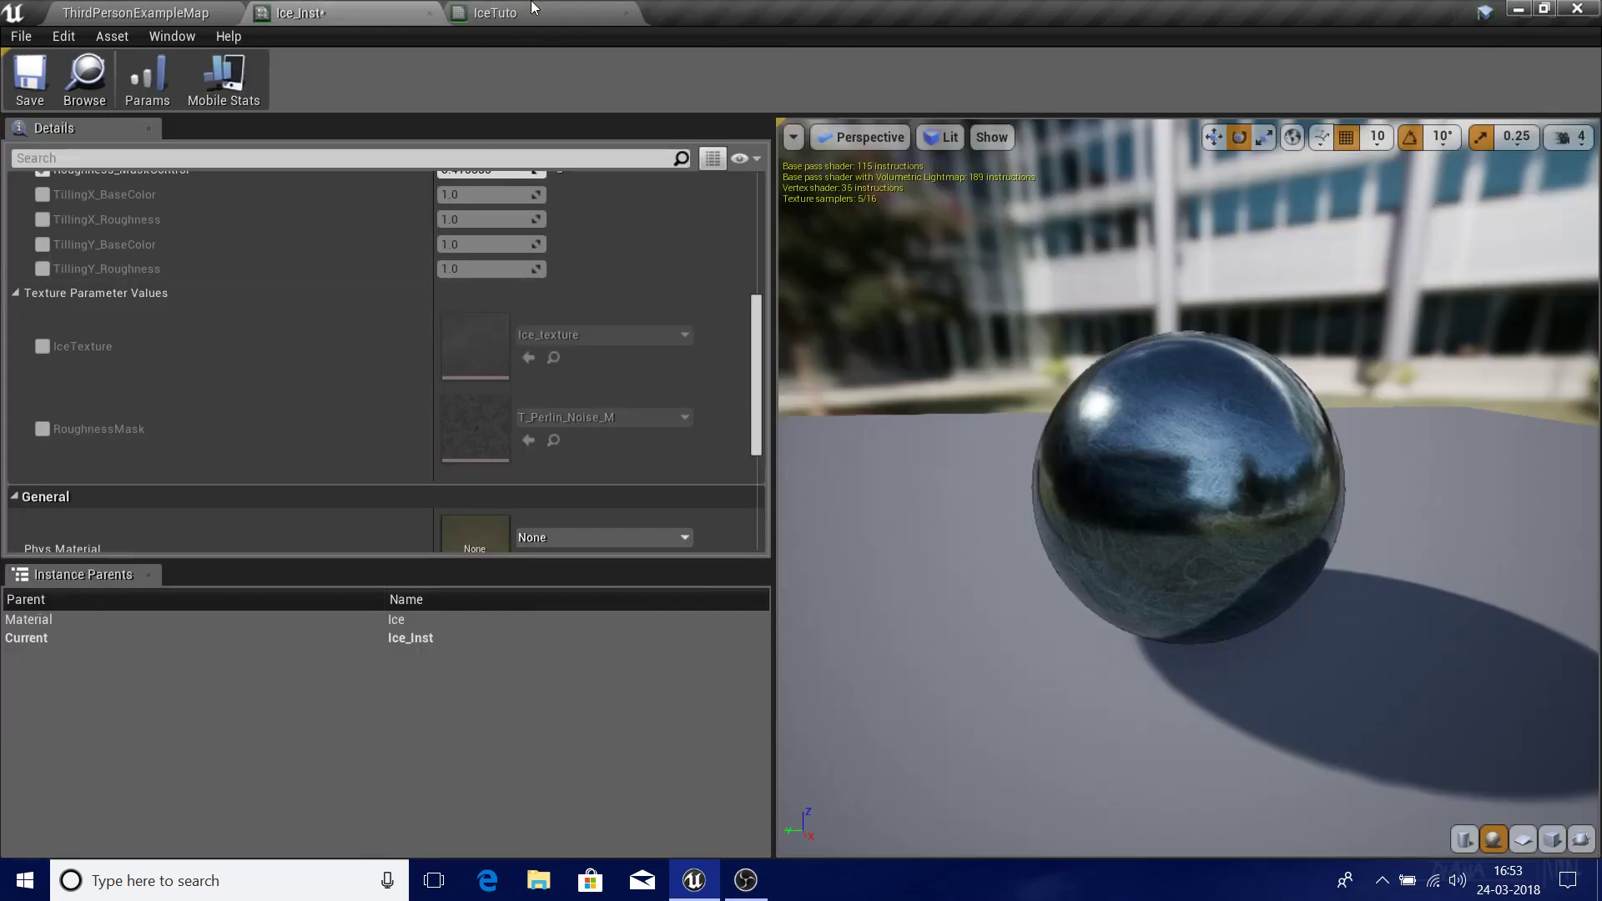
# - Close the Ice and Ice_Inst asset editors
pyautogui.click(531, 7)
pyautogui.click(422, 10)
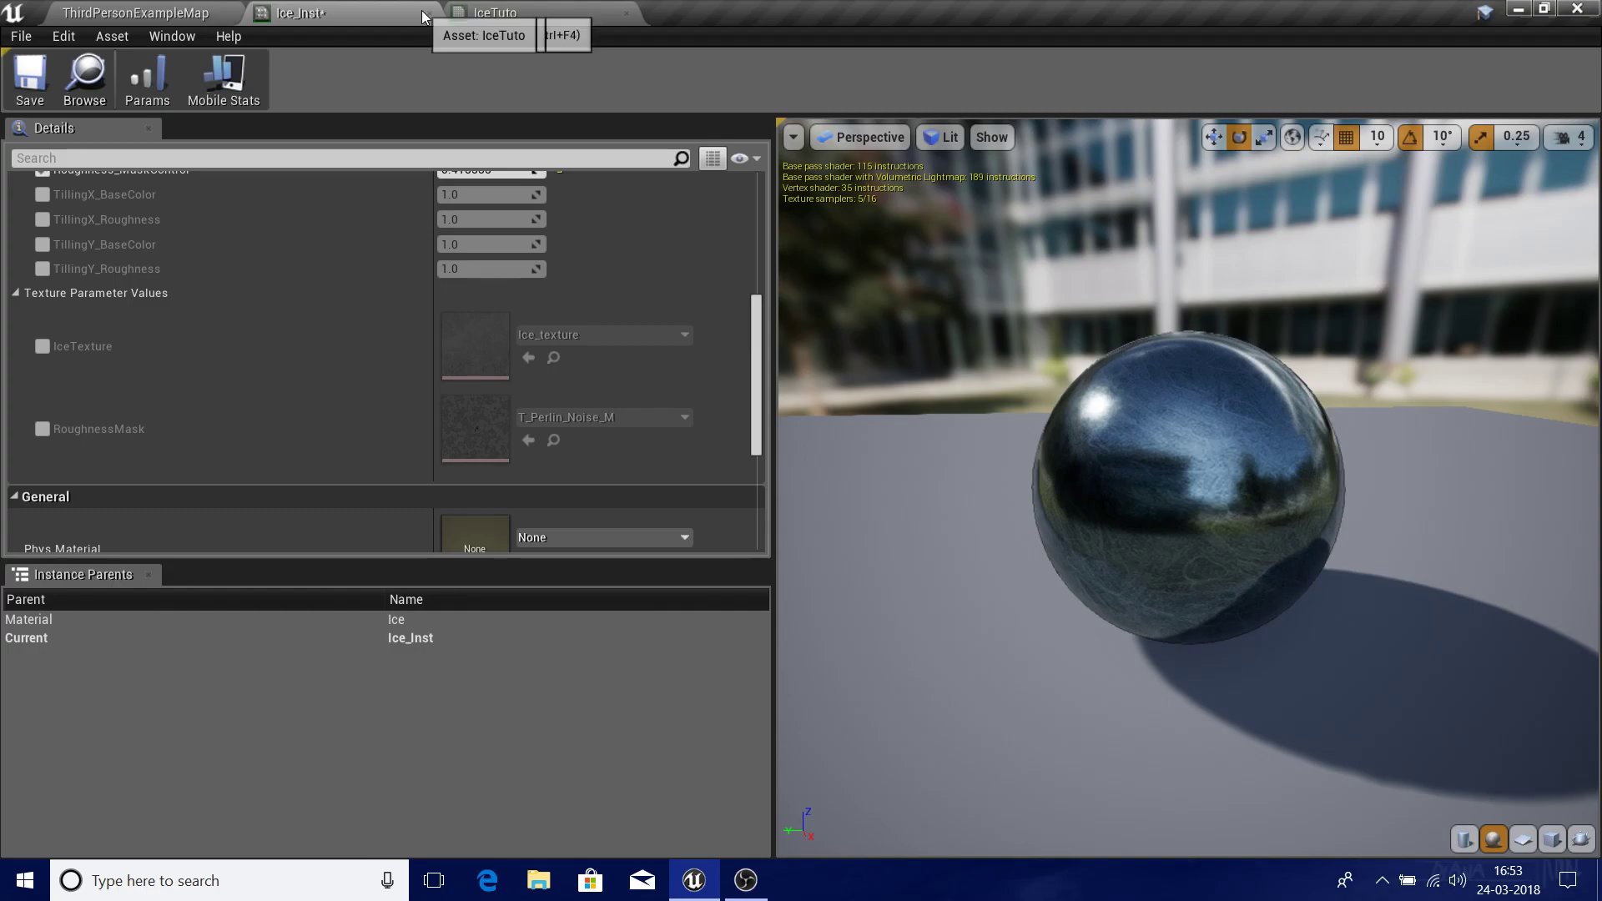
pyautogui.click(422, 10)
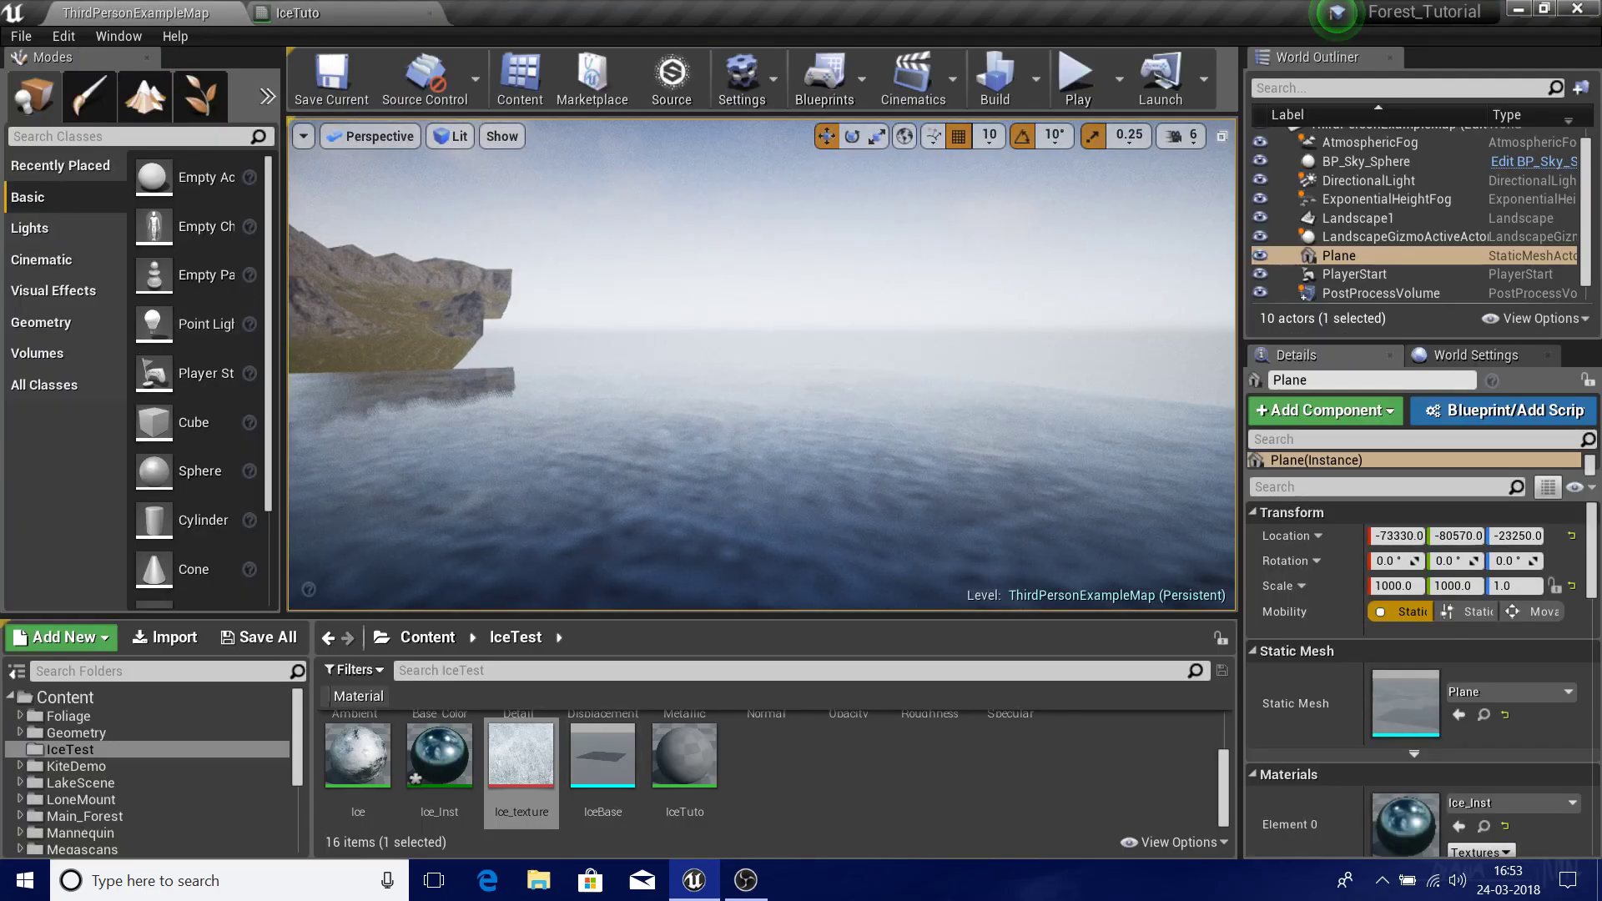
# - Inspect the ice plane in the level with the Shader Complexity view mode and restore the Lit view
pyautogui.moveTo(750, 513); pyautogui.dragTo(750, 512, button='right')
pyautogui.moveTo(817, 352); pyautogui.dragTo(817, 352, button='right')
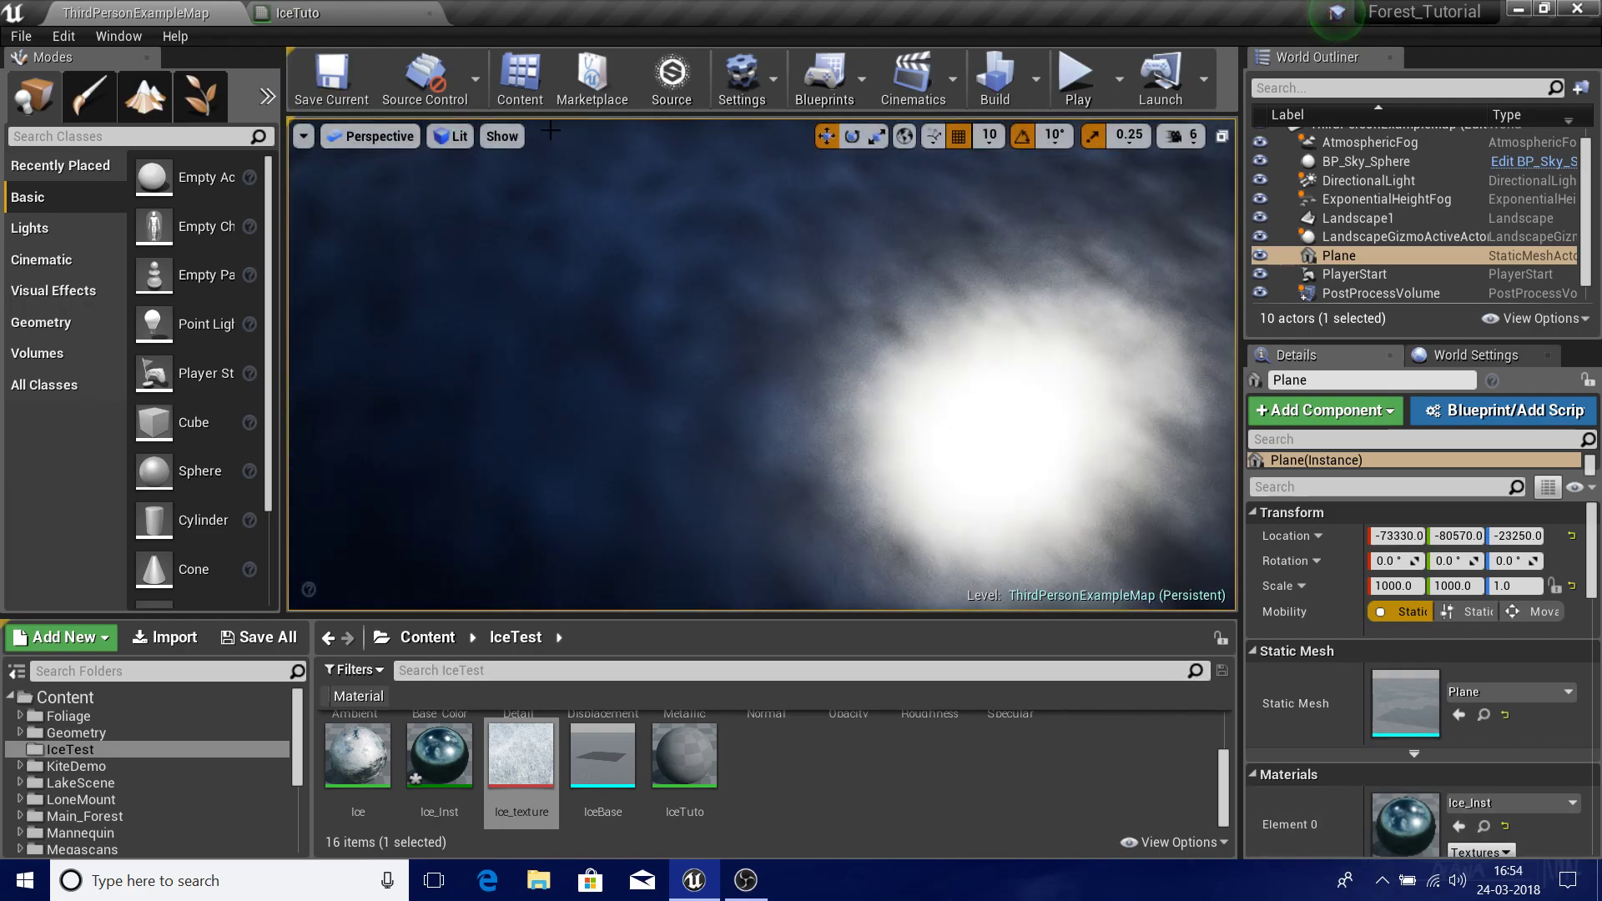
pyautogui.click(458, 136)
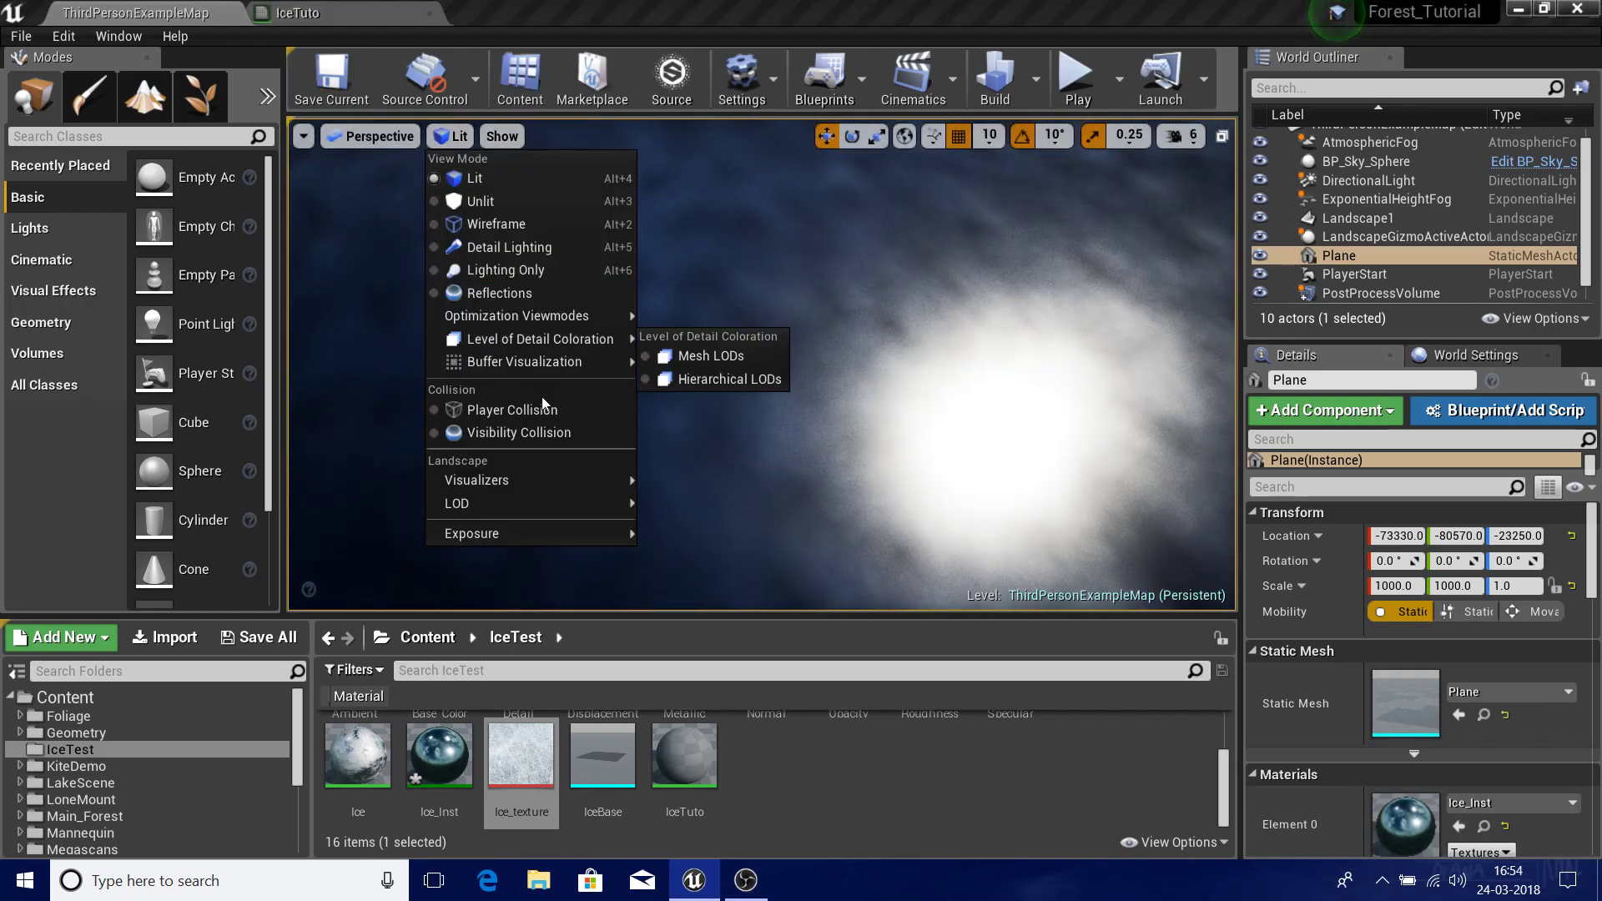
pyautogui.moveTo(534, 314)
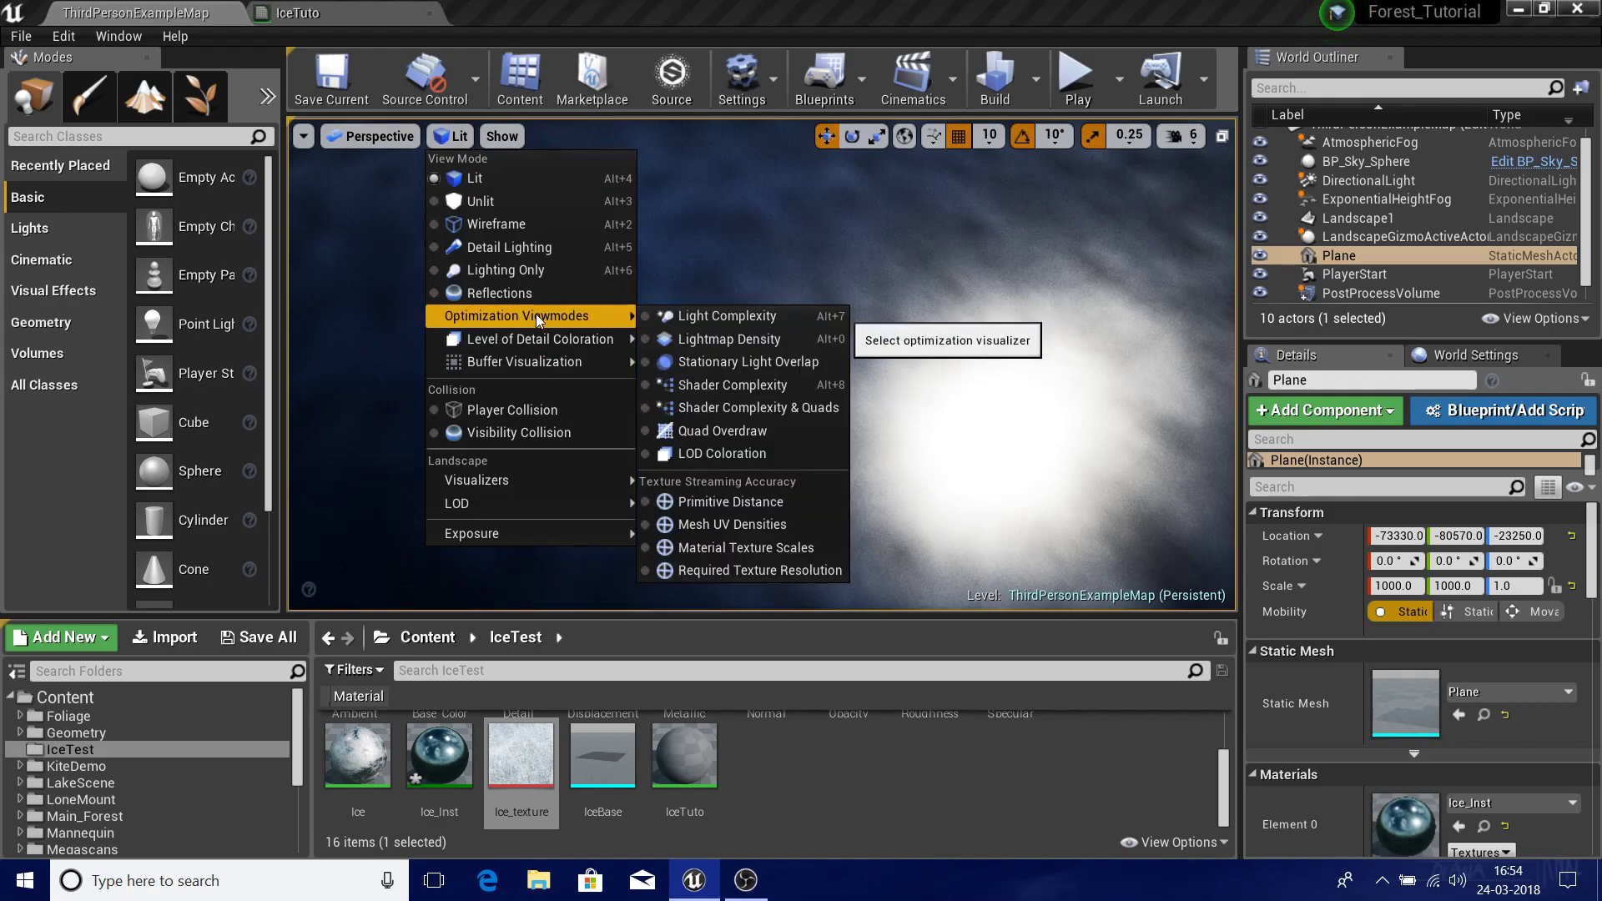
pyautogui.click(714, 385)
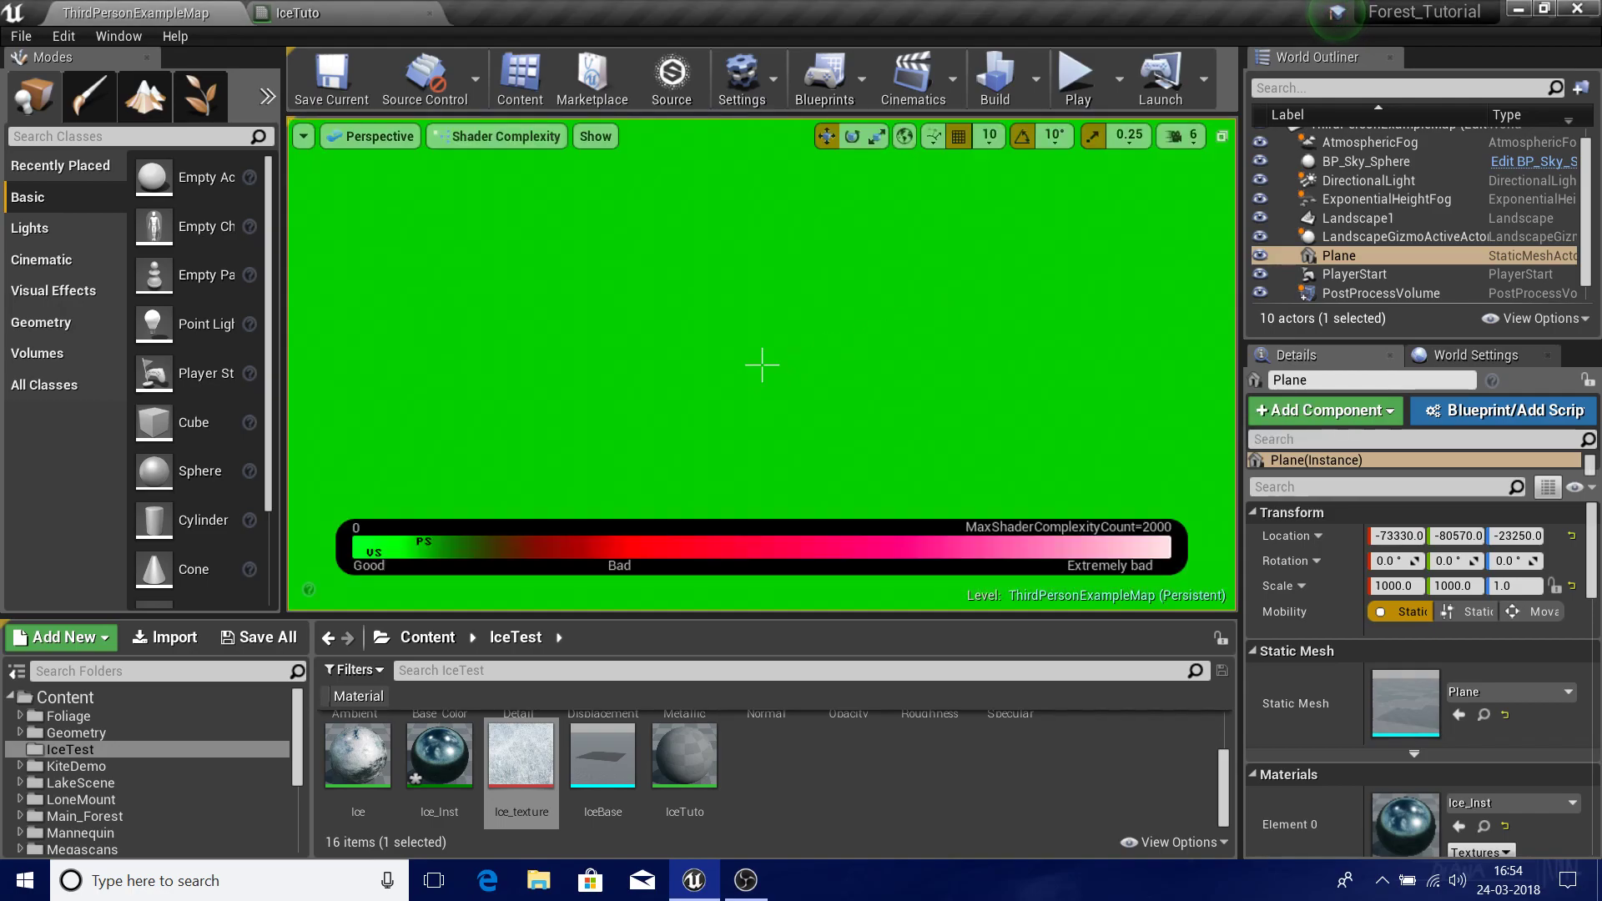
pyautogui.moveTo(743, 350); pyautogui.dragTo(851, 367, button='right')
pyautogui.click(513, 151)
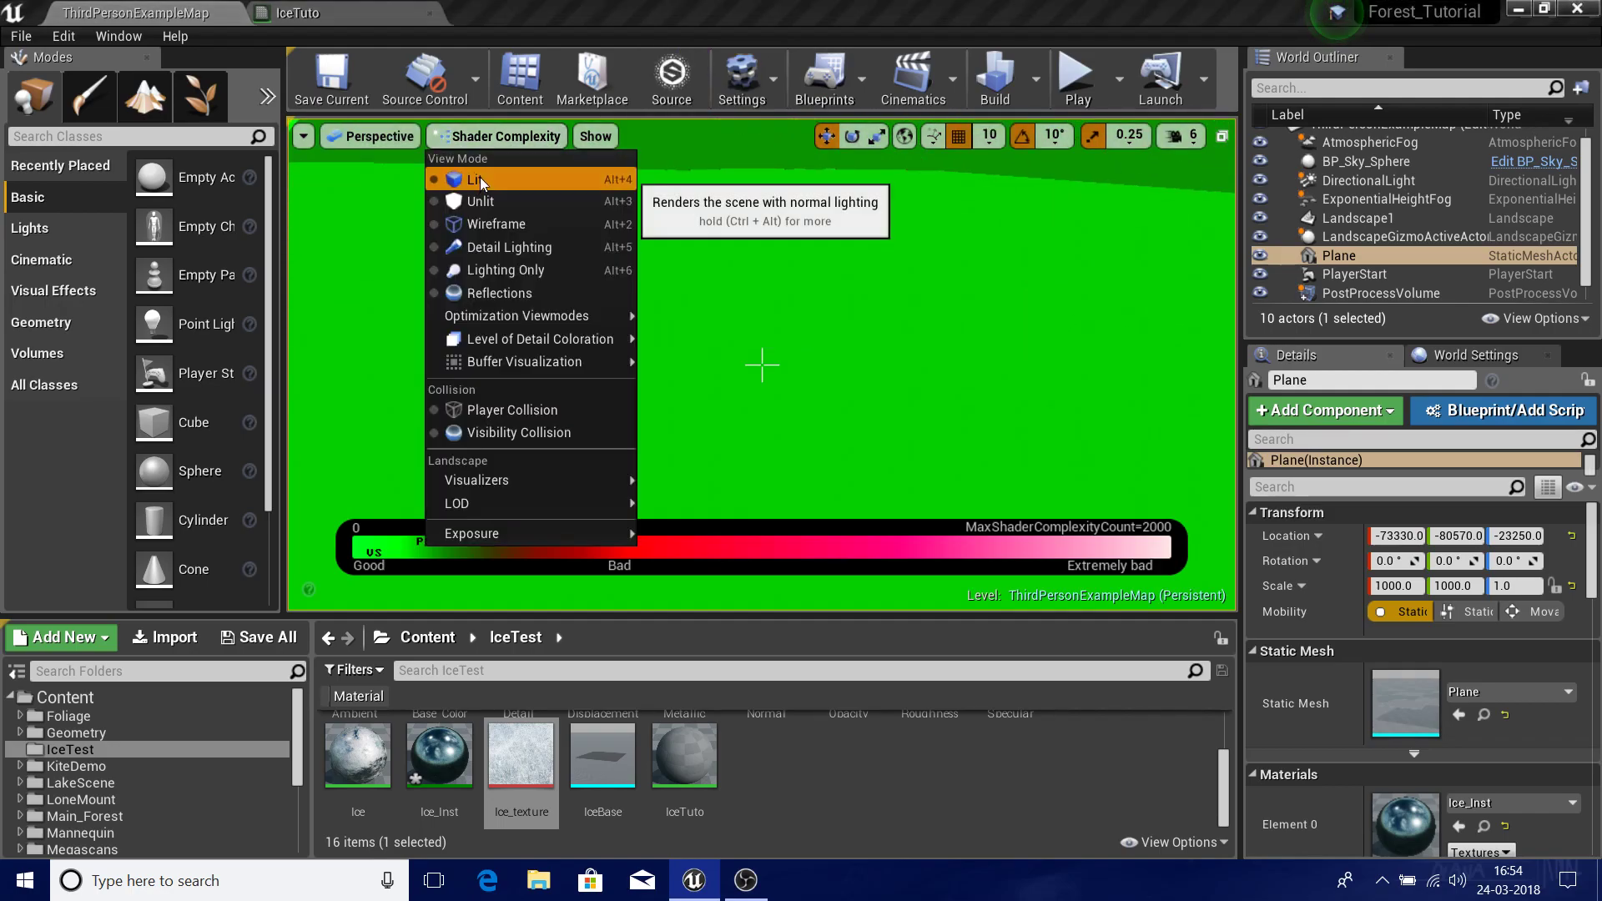
pyautogui.click(457, 173)
# - Exit Discord and one other background application, and return to the IceTuto material graph
pyautogui.click(1383, 880)
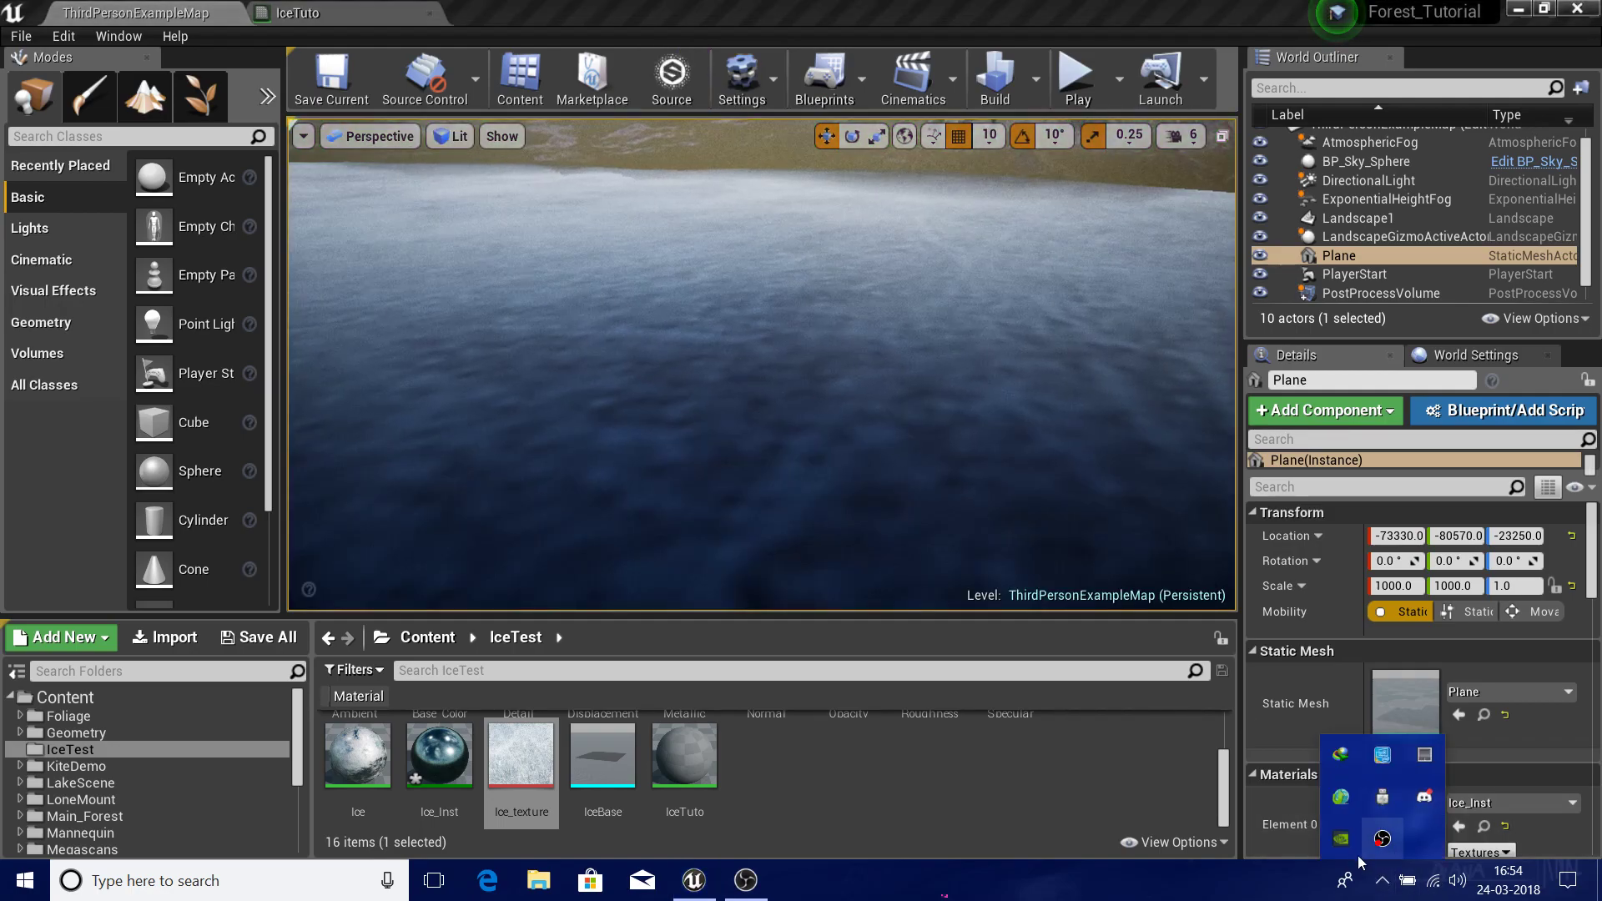
pyautogui.rightClick(1425, 806)
pyautogui.click(1482, 796)
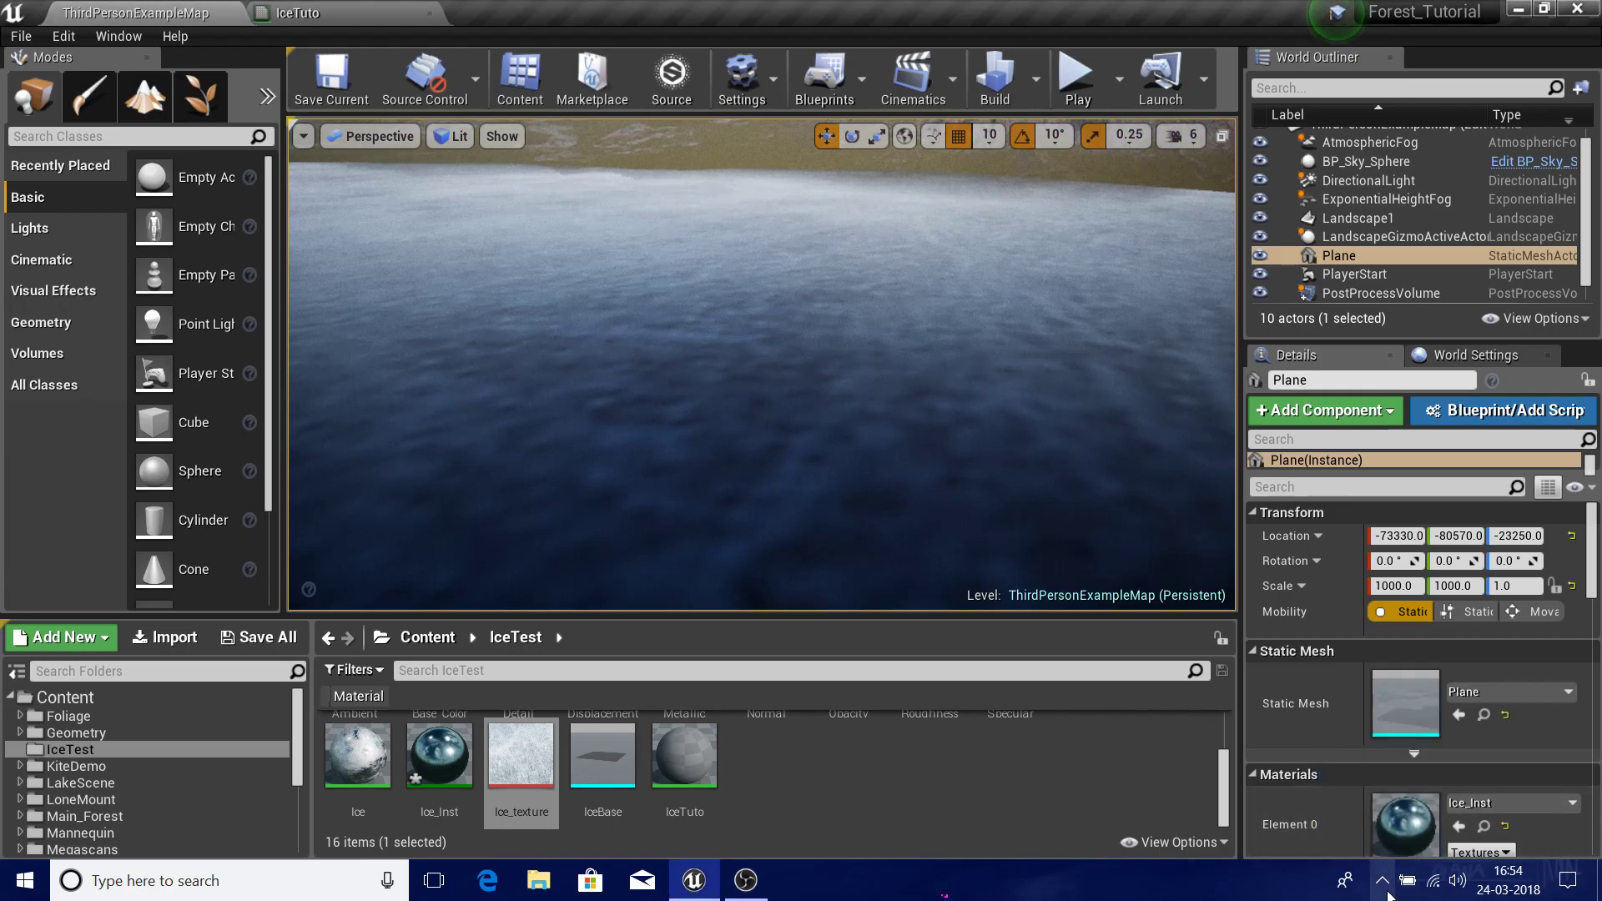
pyautogui.click(1383, 881)
pyautogui.rightClick(1384, 754)
pyautogui.click(1385, 745)
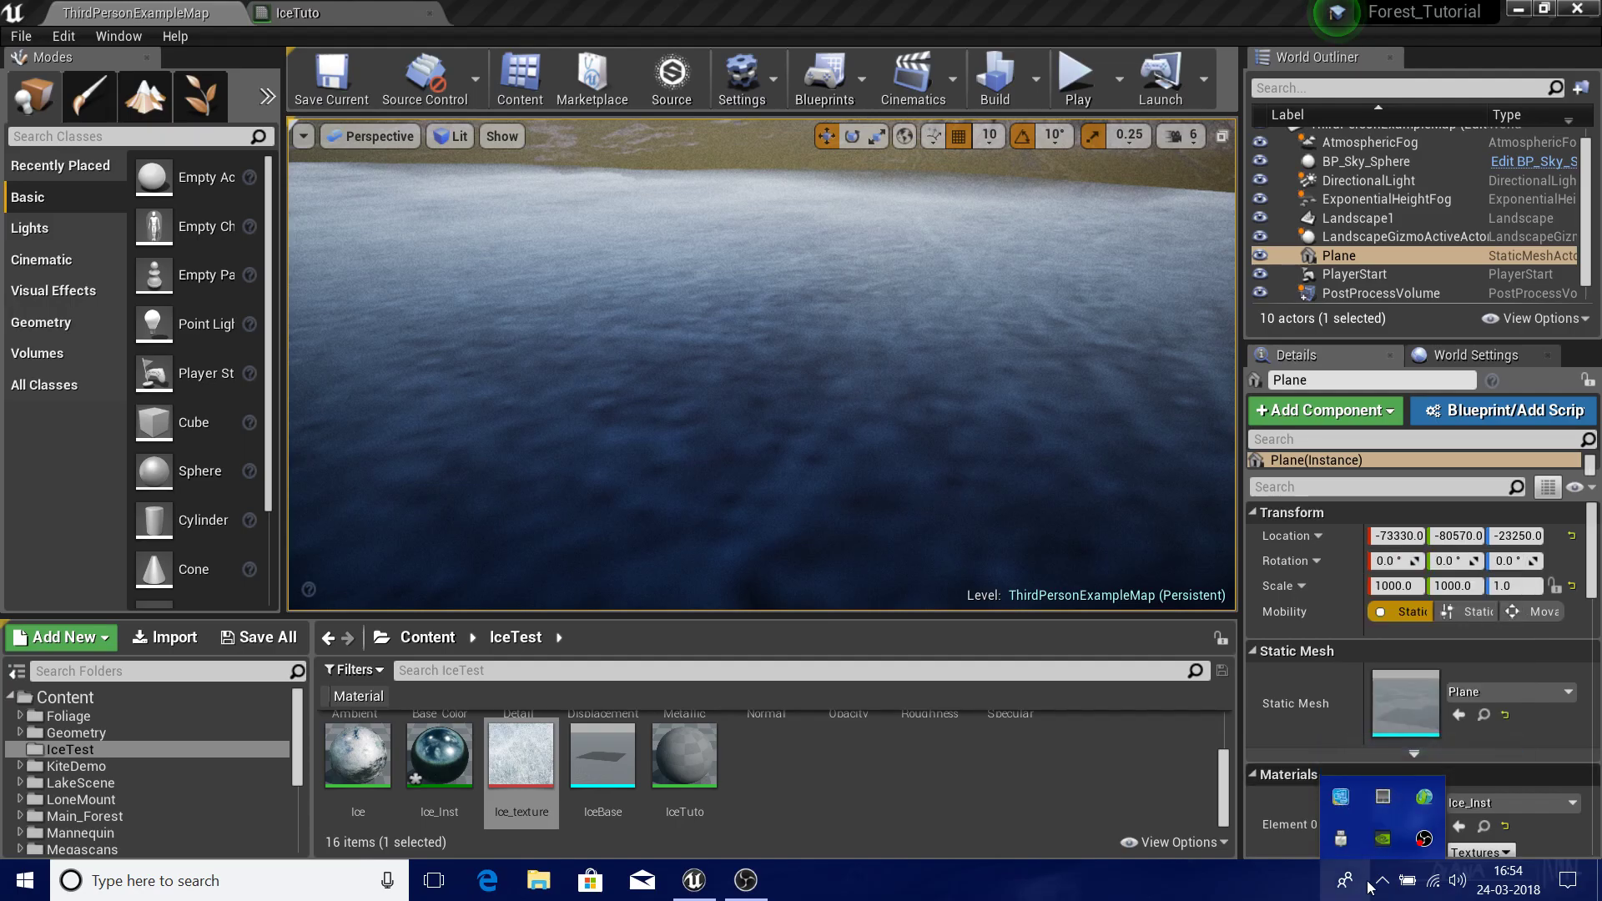
pyautogui.click(392, 12)
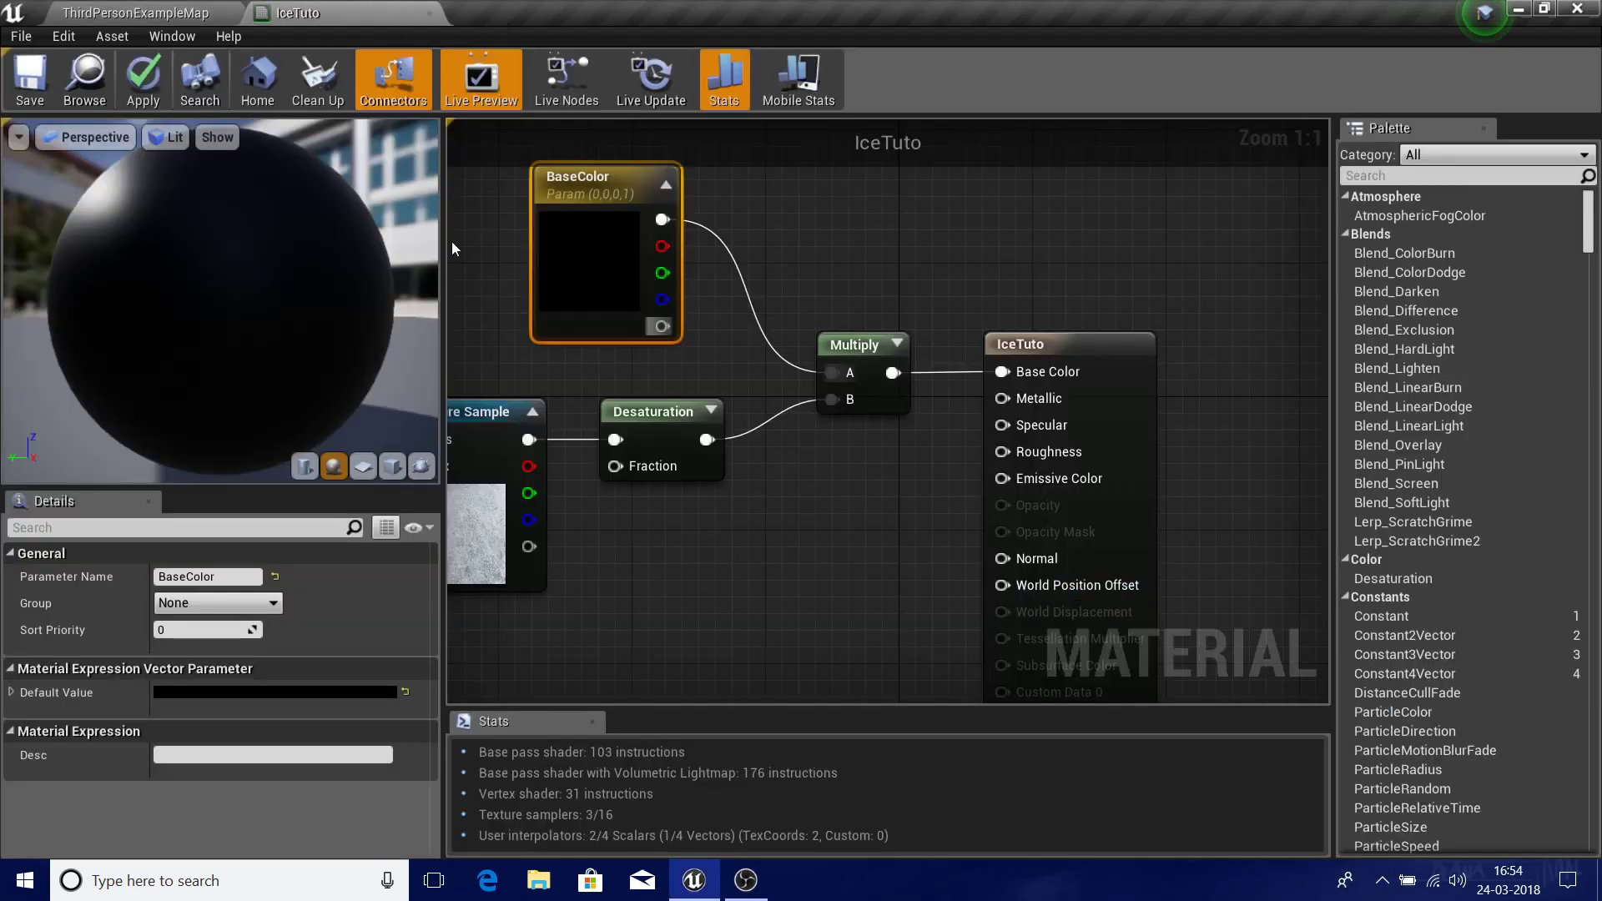
# - Set the BaseColor vector parameter's default value to white
pyautogui.click(263, 691)
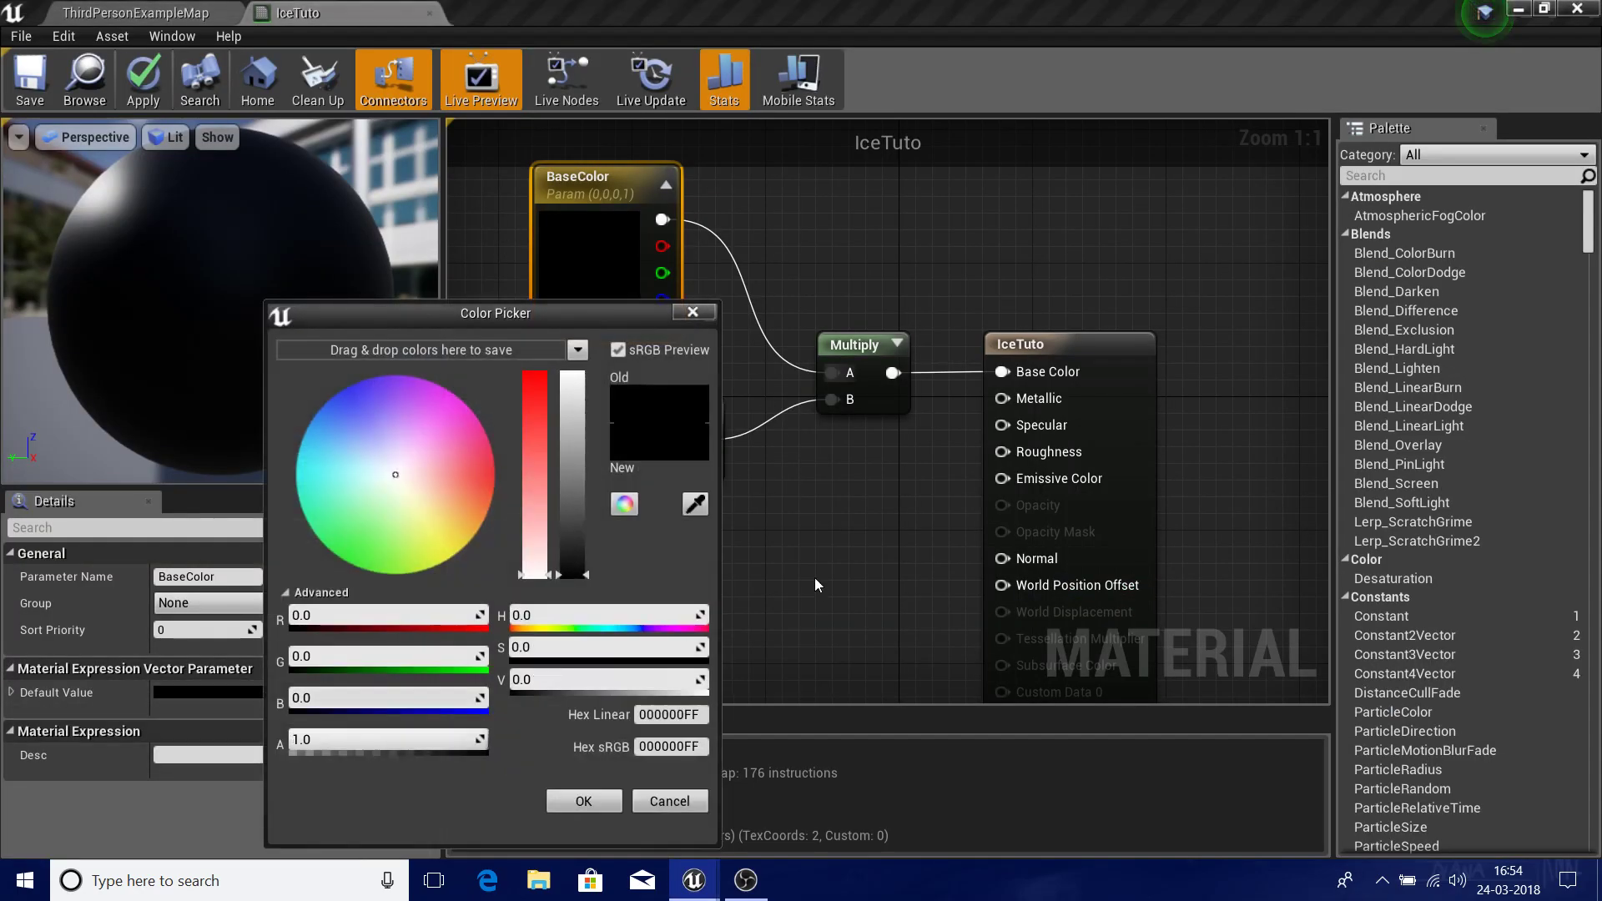
pyautogui.moveTo(581, 542); pyautogui.dragTo(574, 302)
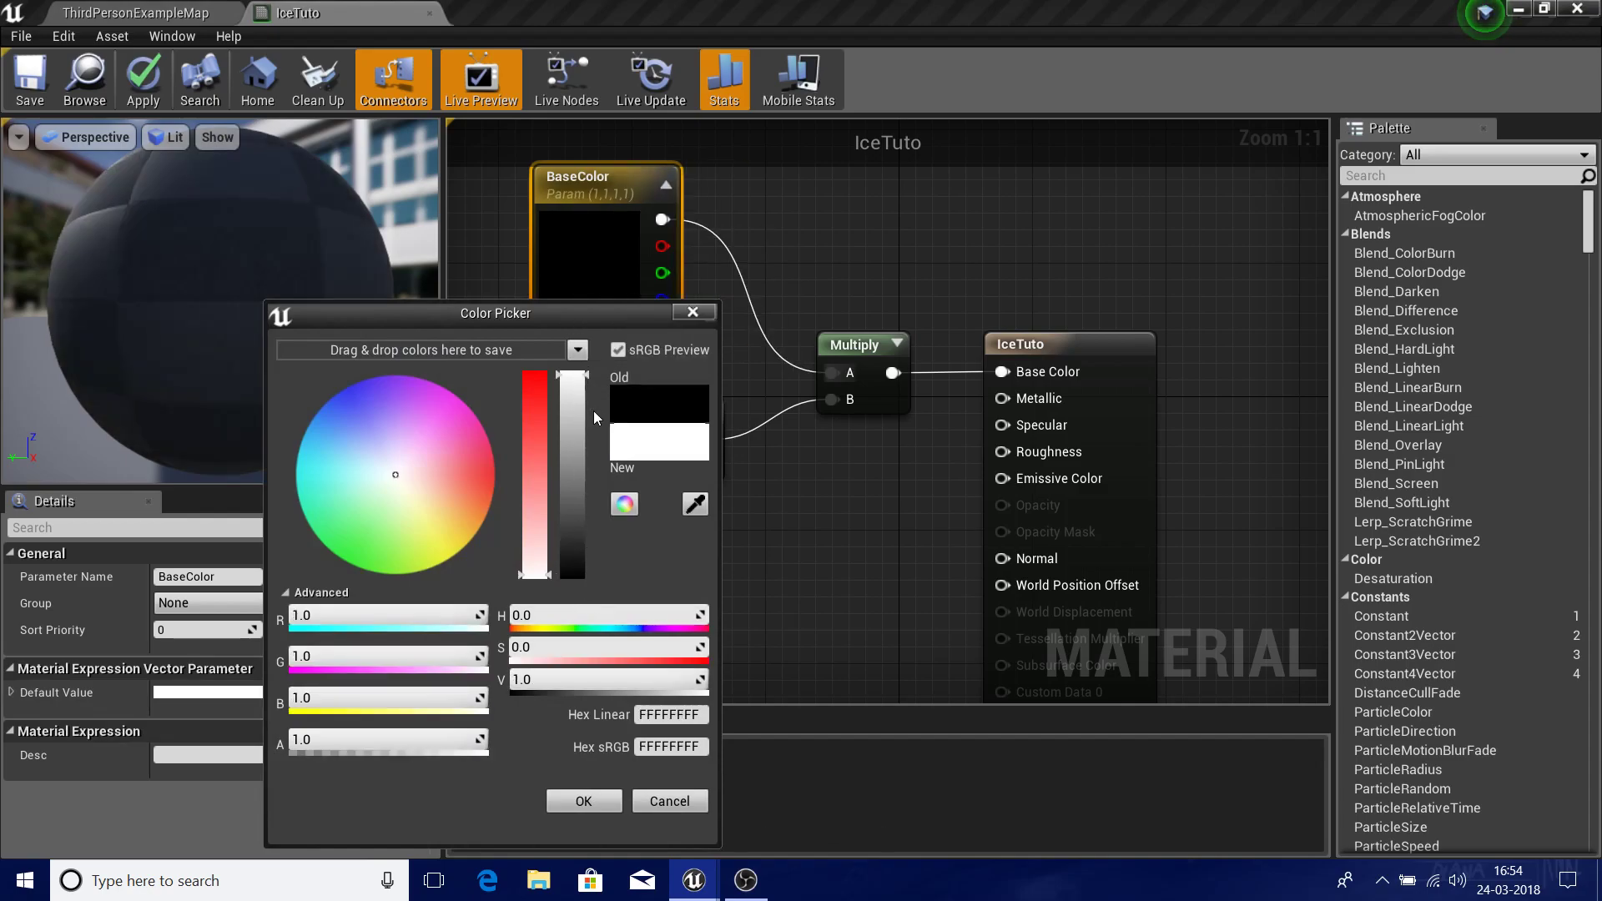
pyautogui.click(587, 799)
pyautogui.moveTo(844, 506); pyautogui.dragTo(893, 416, button='right')
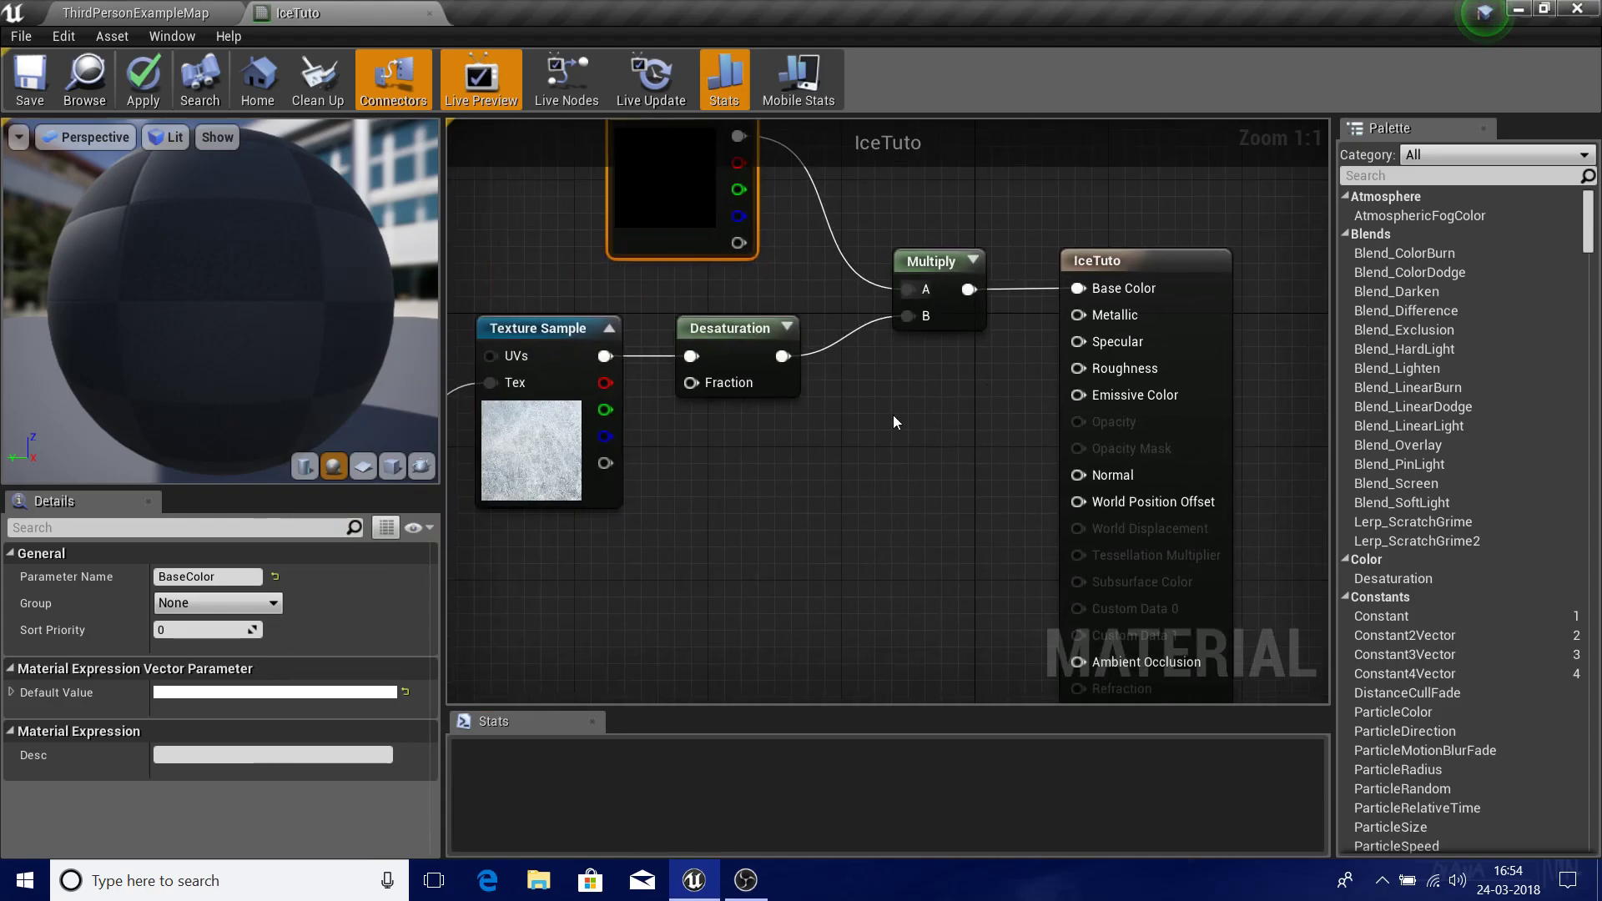
pyautogui.scroll(-5, 889, 415)
pyautogui.moveTo(716, 408); pyautogui.dragTo(843, 406, button='right')
pyautogui.scroll(3, 843, 406)
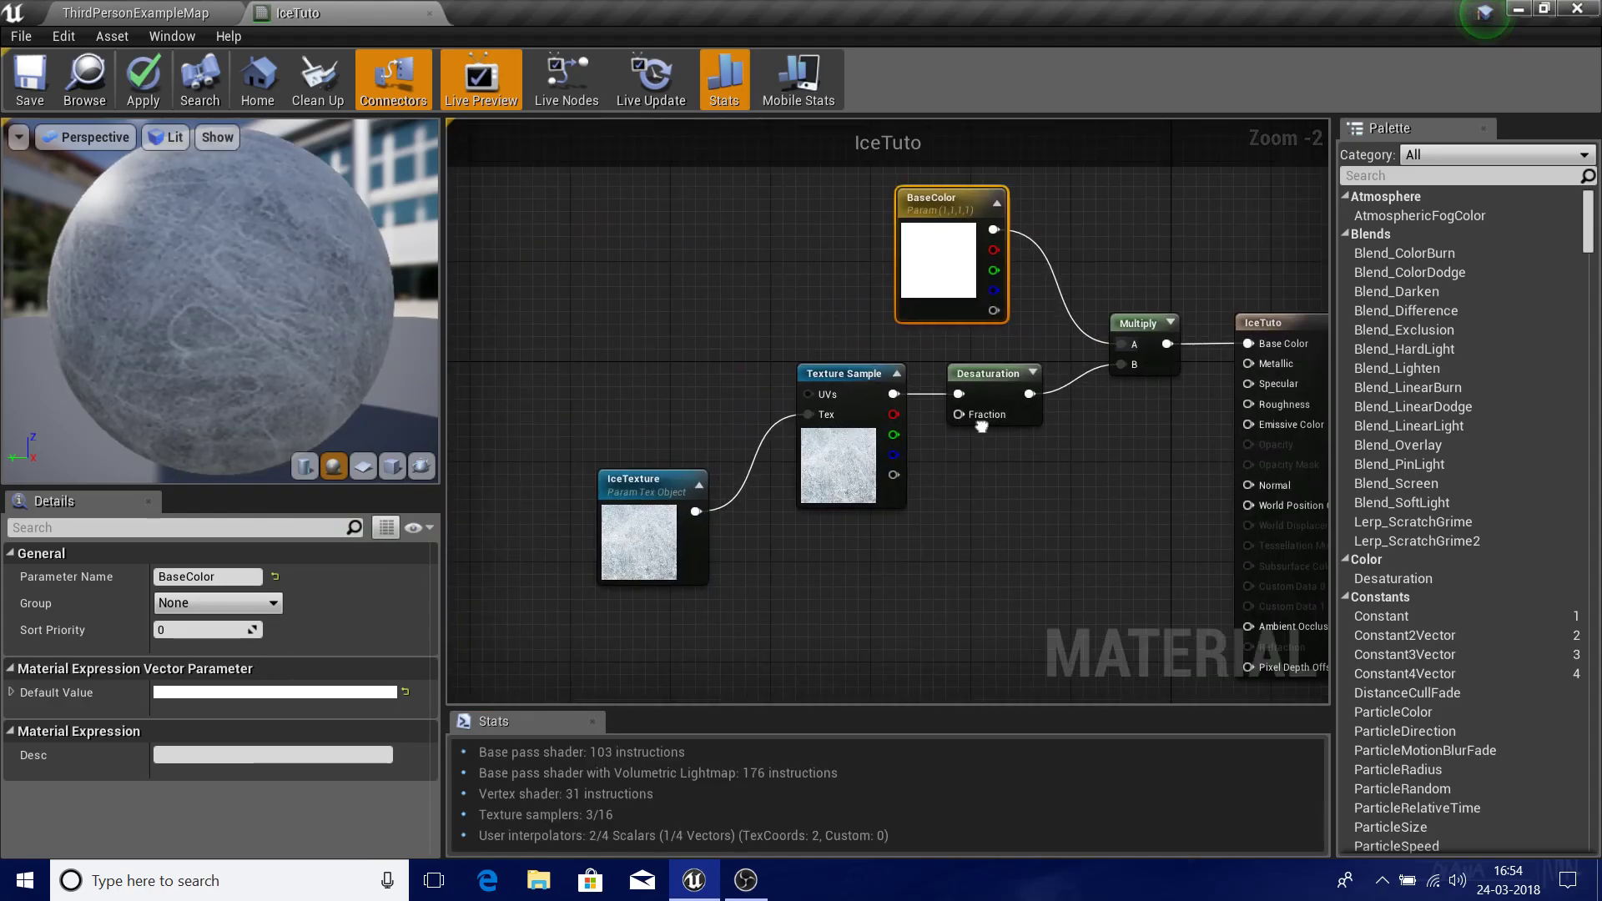
# - Connect a new scalar parameter to the material's Metallic input and name it Metallic, with a default value of 1
pyautogui.moveTo(999, 467); pyautogui.dragTo(909, 333, button='right')
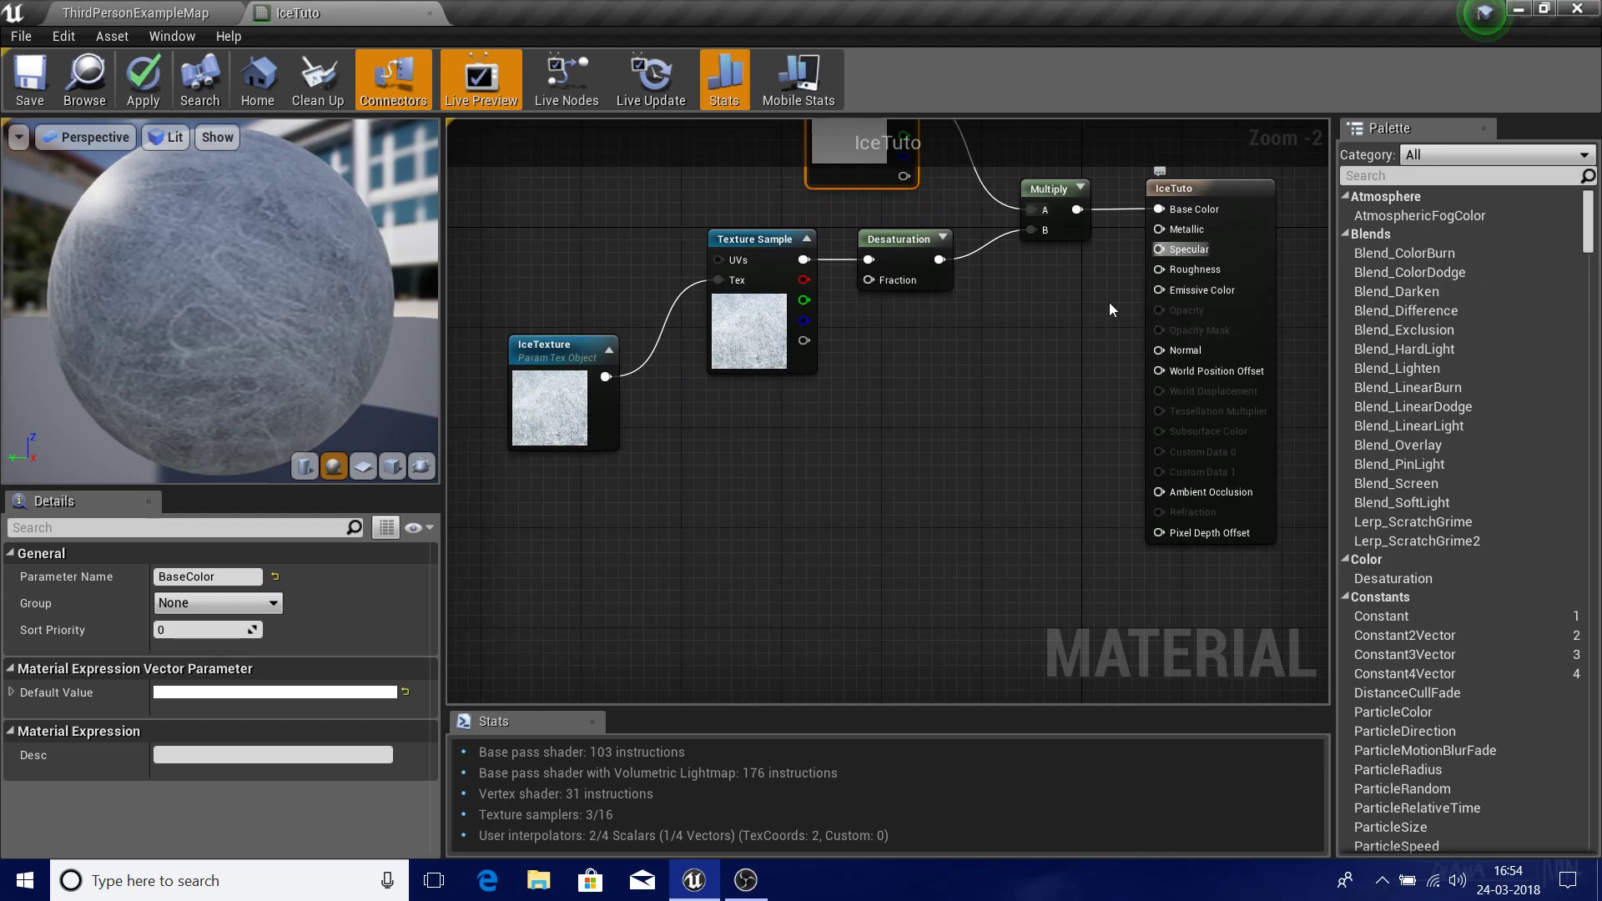
pyautogui.click(1052, 298)
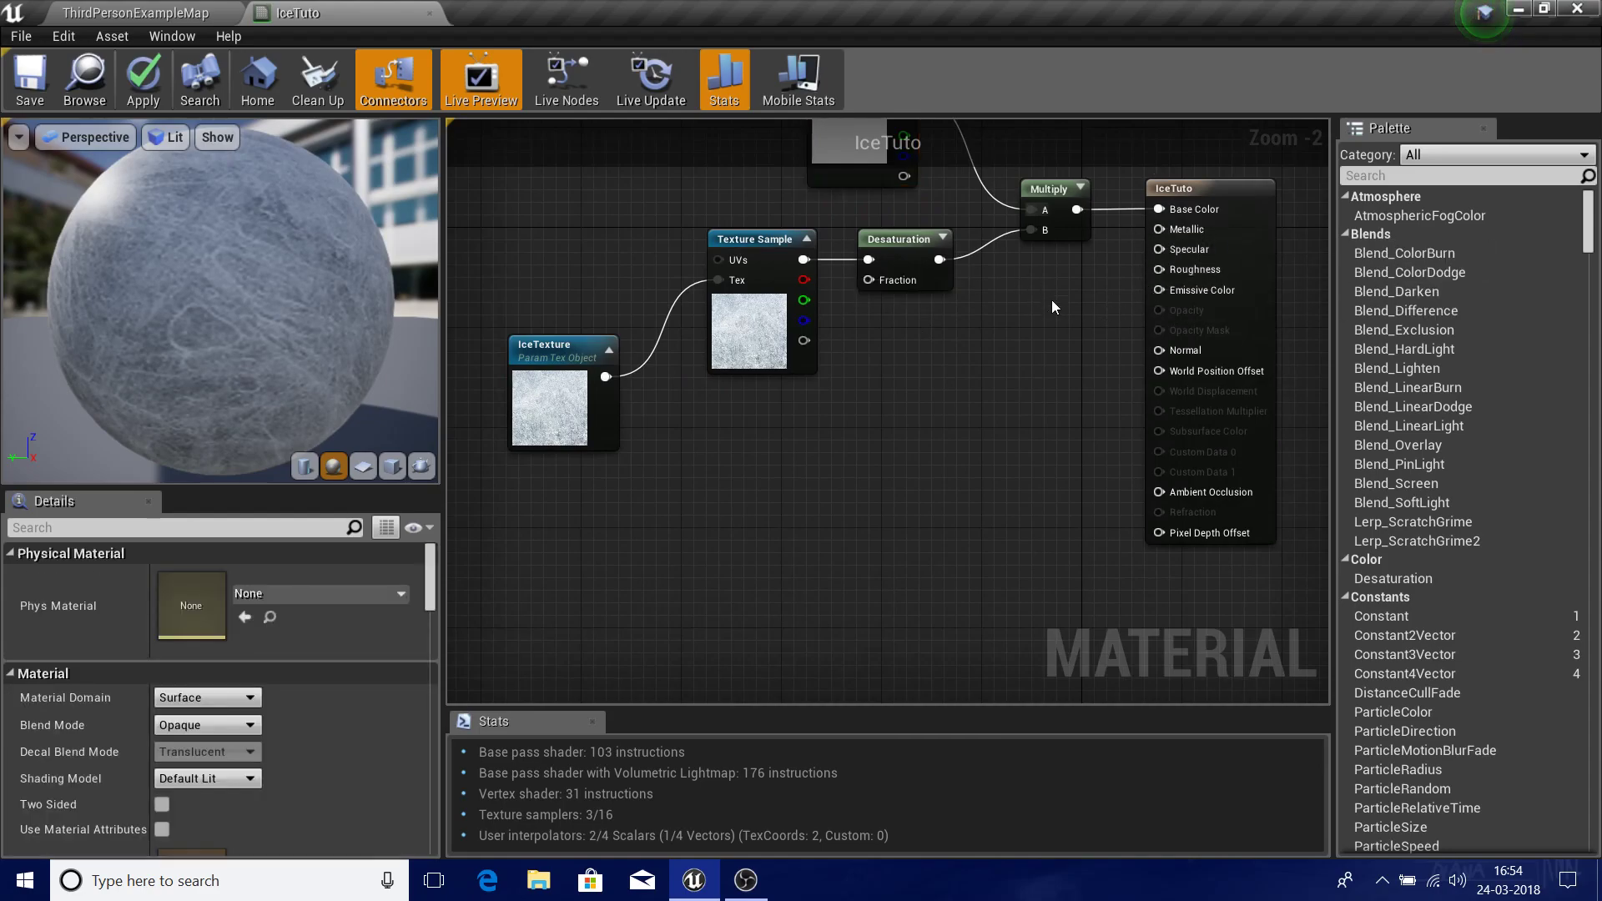
pyautogui.moveTo(1100, 341); pyautogui.dragTo(1179, 229)
pyautogui.click(237, 576)
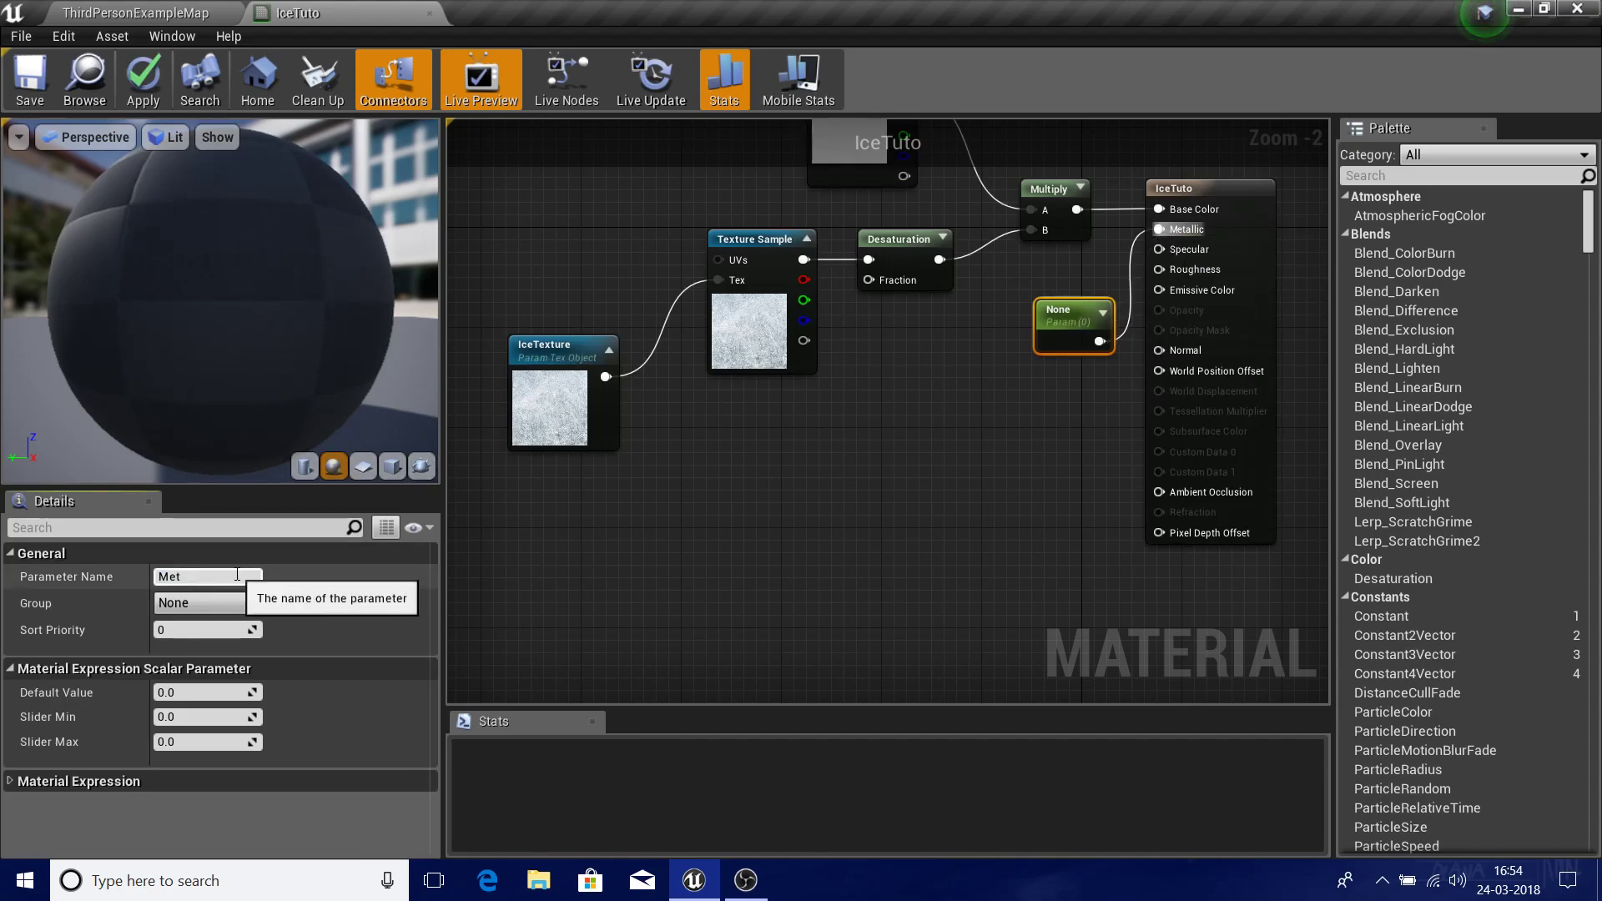
pyautogui.press('BackSpace')
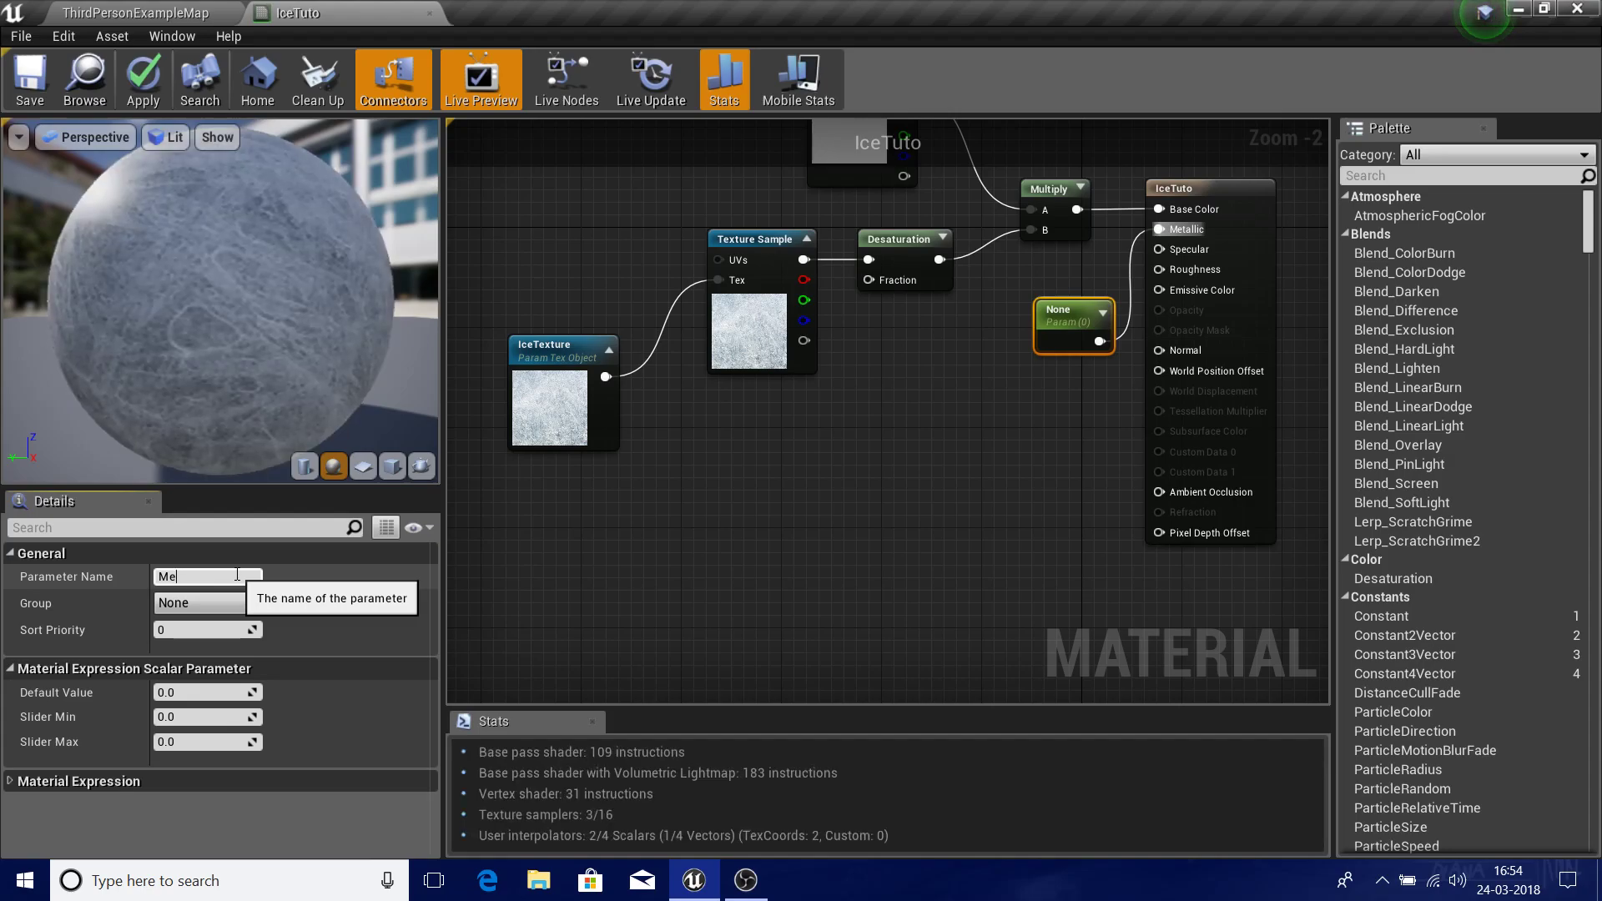
pyautogui.write('tallic')
pyautogui.press('Return')
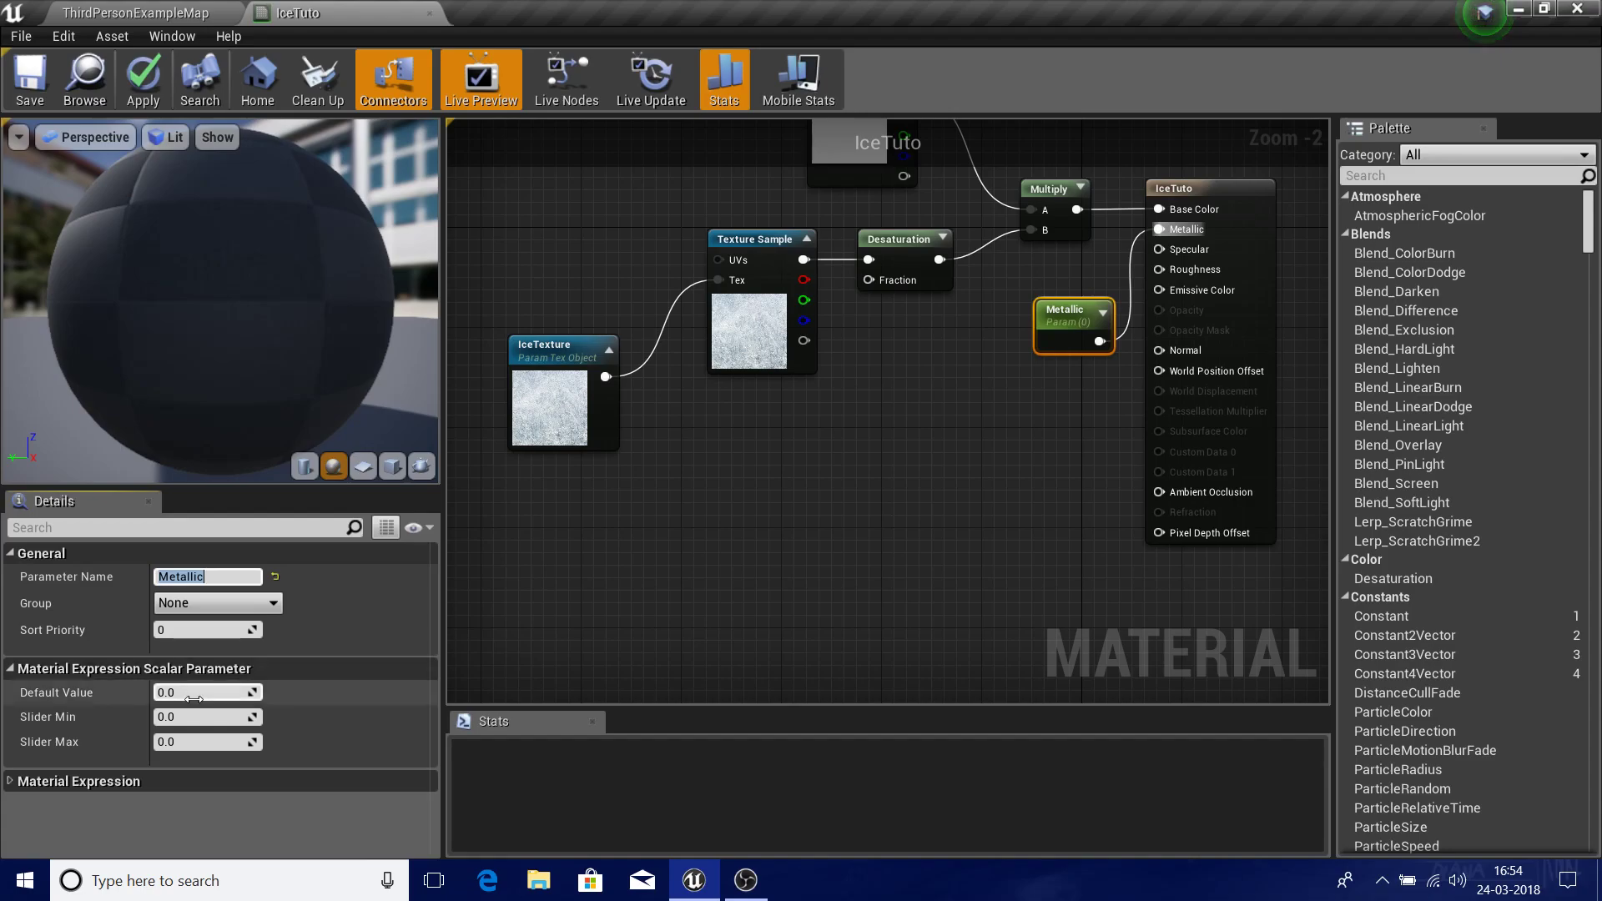
pyautogui.write('1')
pyautogui.press('Return')
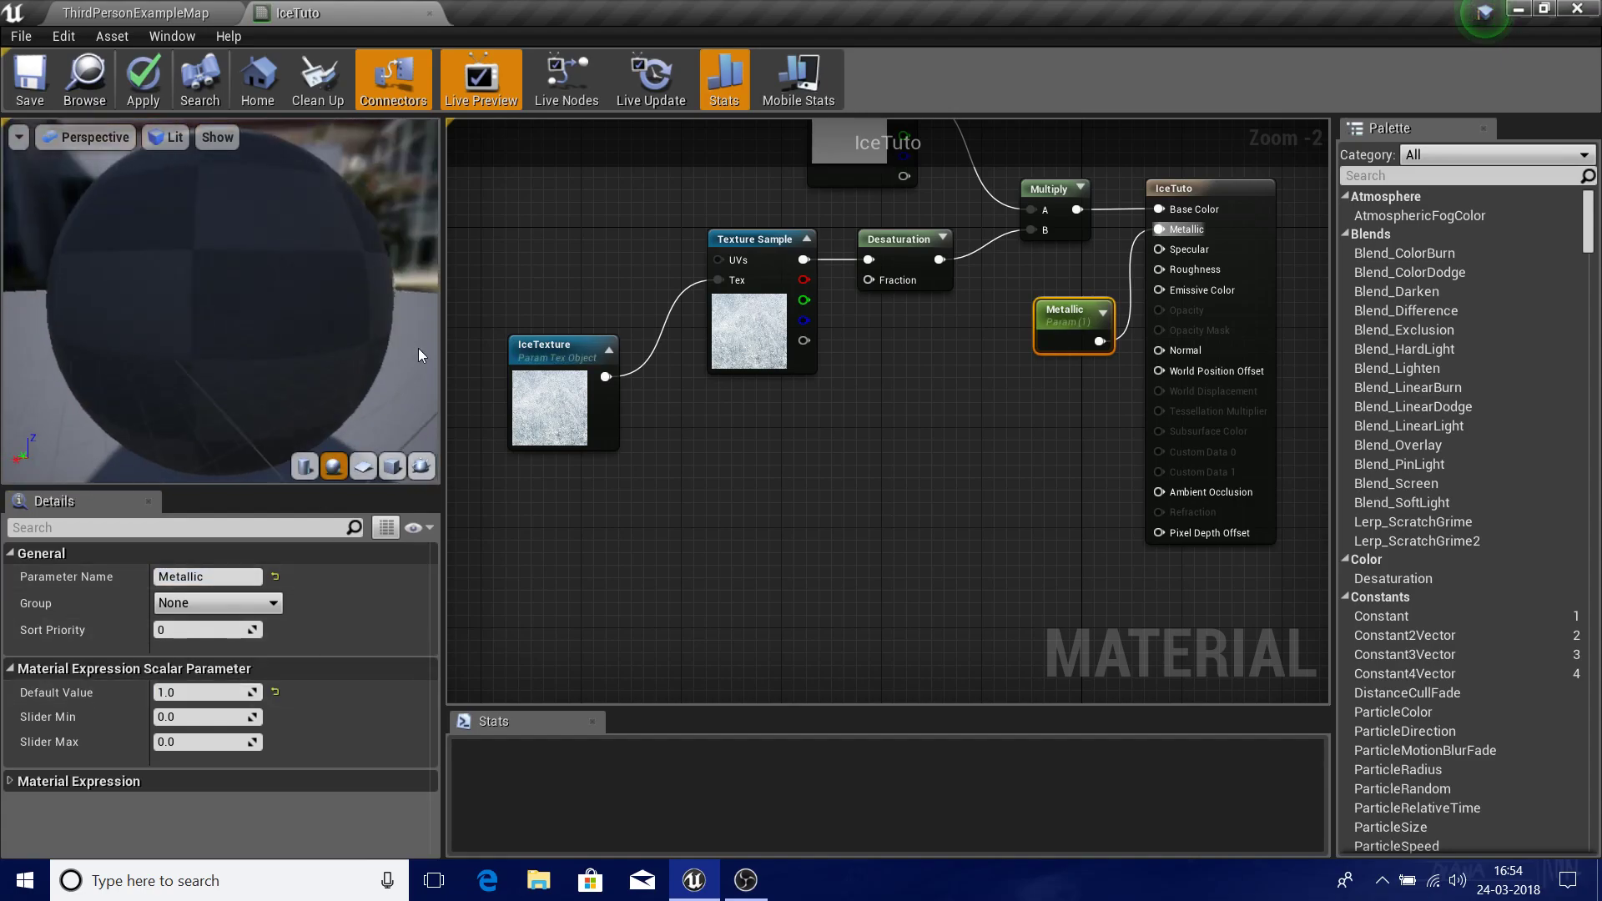
# - Move the Metallic parameter node up beneath the Multiply node and examine the ice on the preview sphere from several angles
pyautogui.moveTo(48, 329); pyautogui.dragTo(200, 400)
pyautogui.scroll(-5, 200, 334)
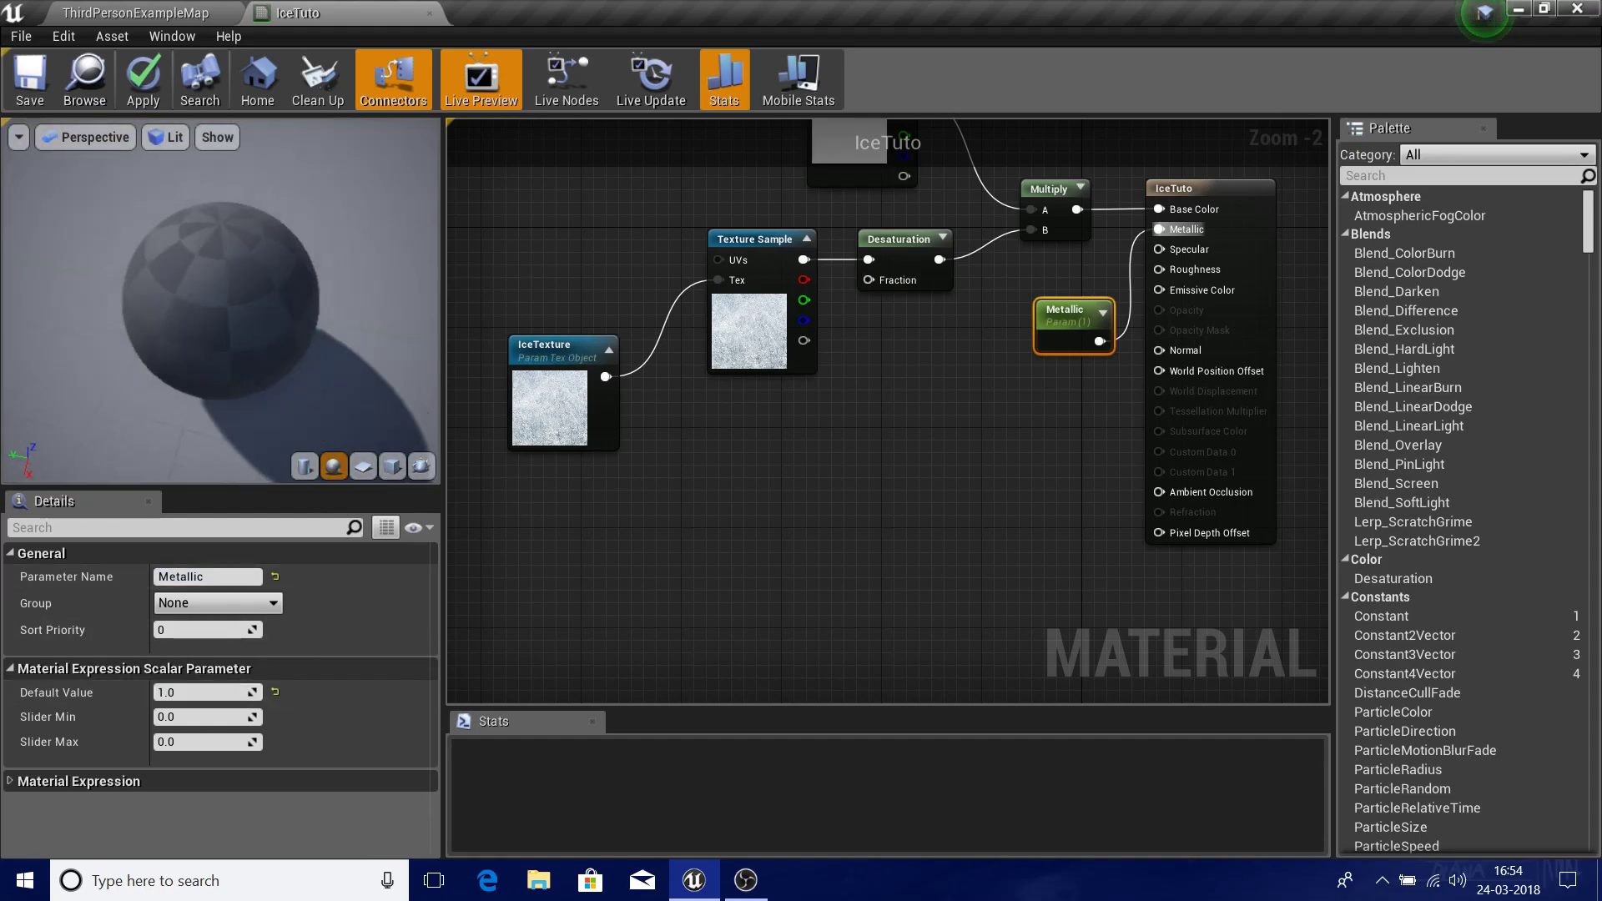
pyautogui.moveTo(201, 334); pyautogui.dragTo(251, 284)
pyautogui.scroll(2, 927, 298)
pyautogui.moveTo(996, 312); pyautogui.dragTo(866, 404, button='right')
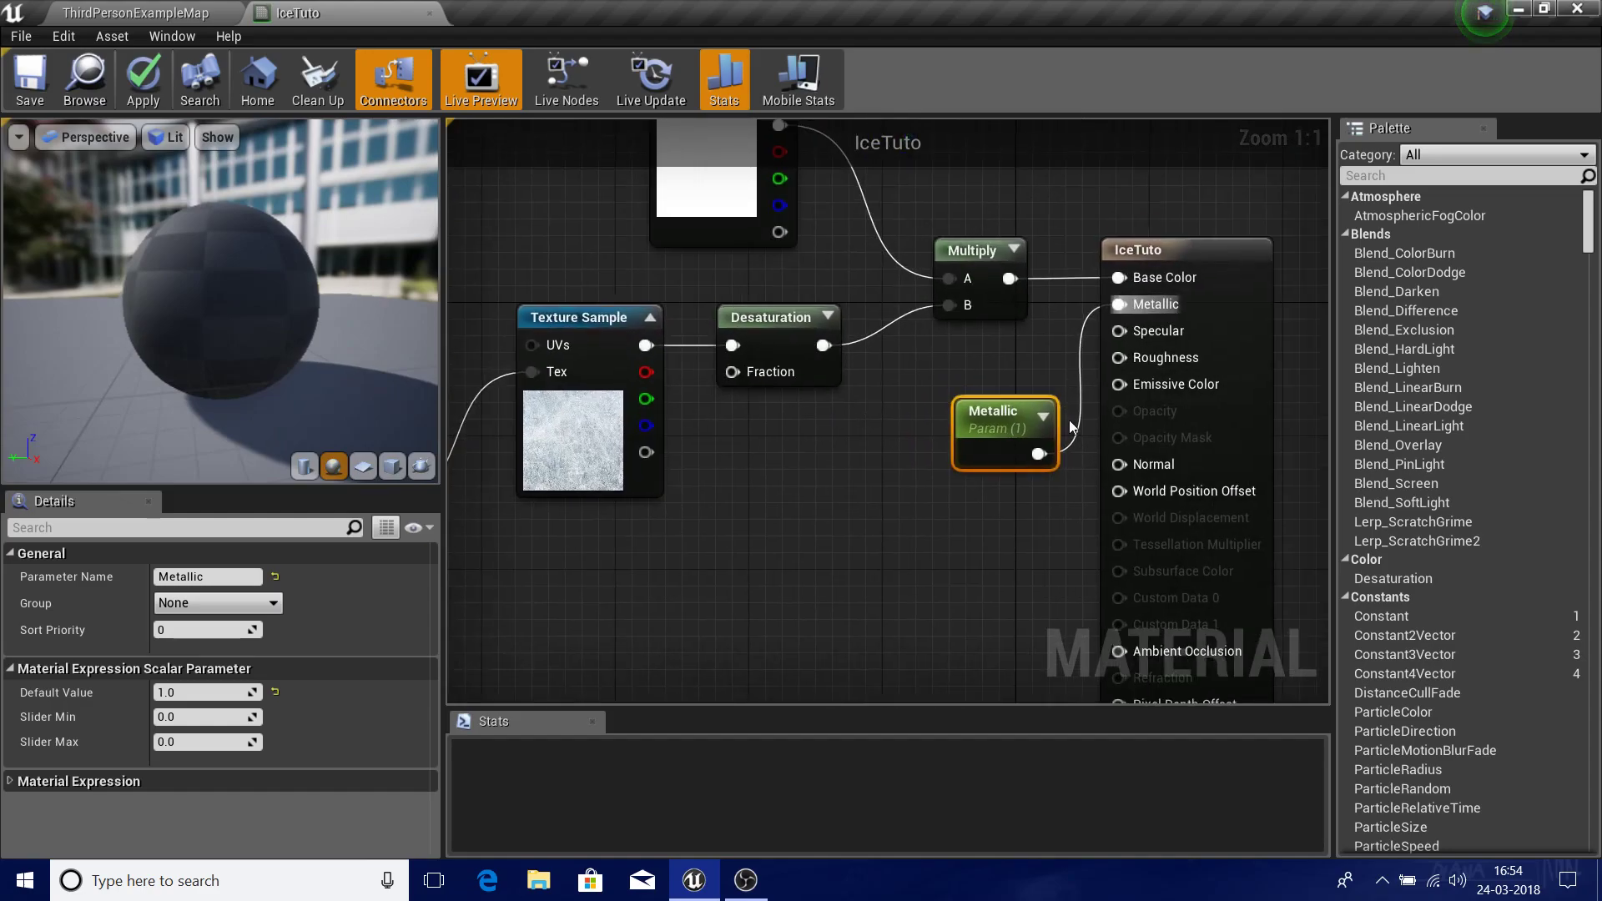
pyautogui.moveTo(974, 411); pyautogui.dragTo(936, 364)
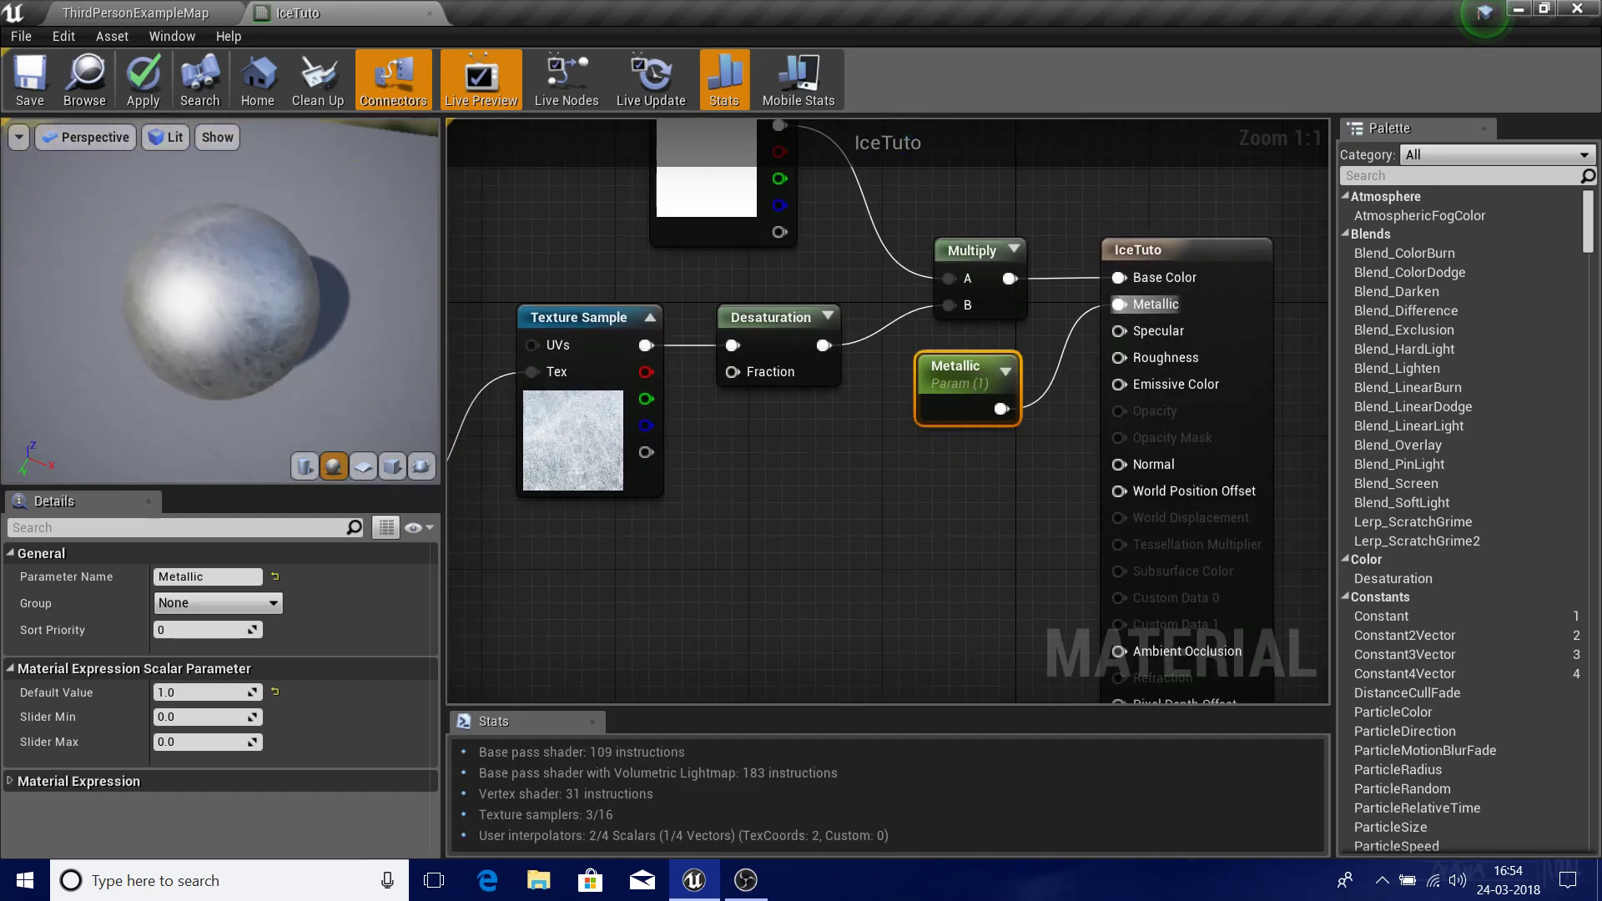
pyautogui.moveTo(267, 317); pyautogui.dragTo(350, 392)
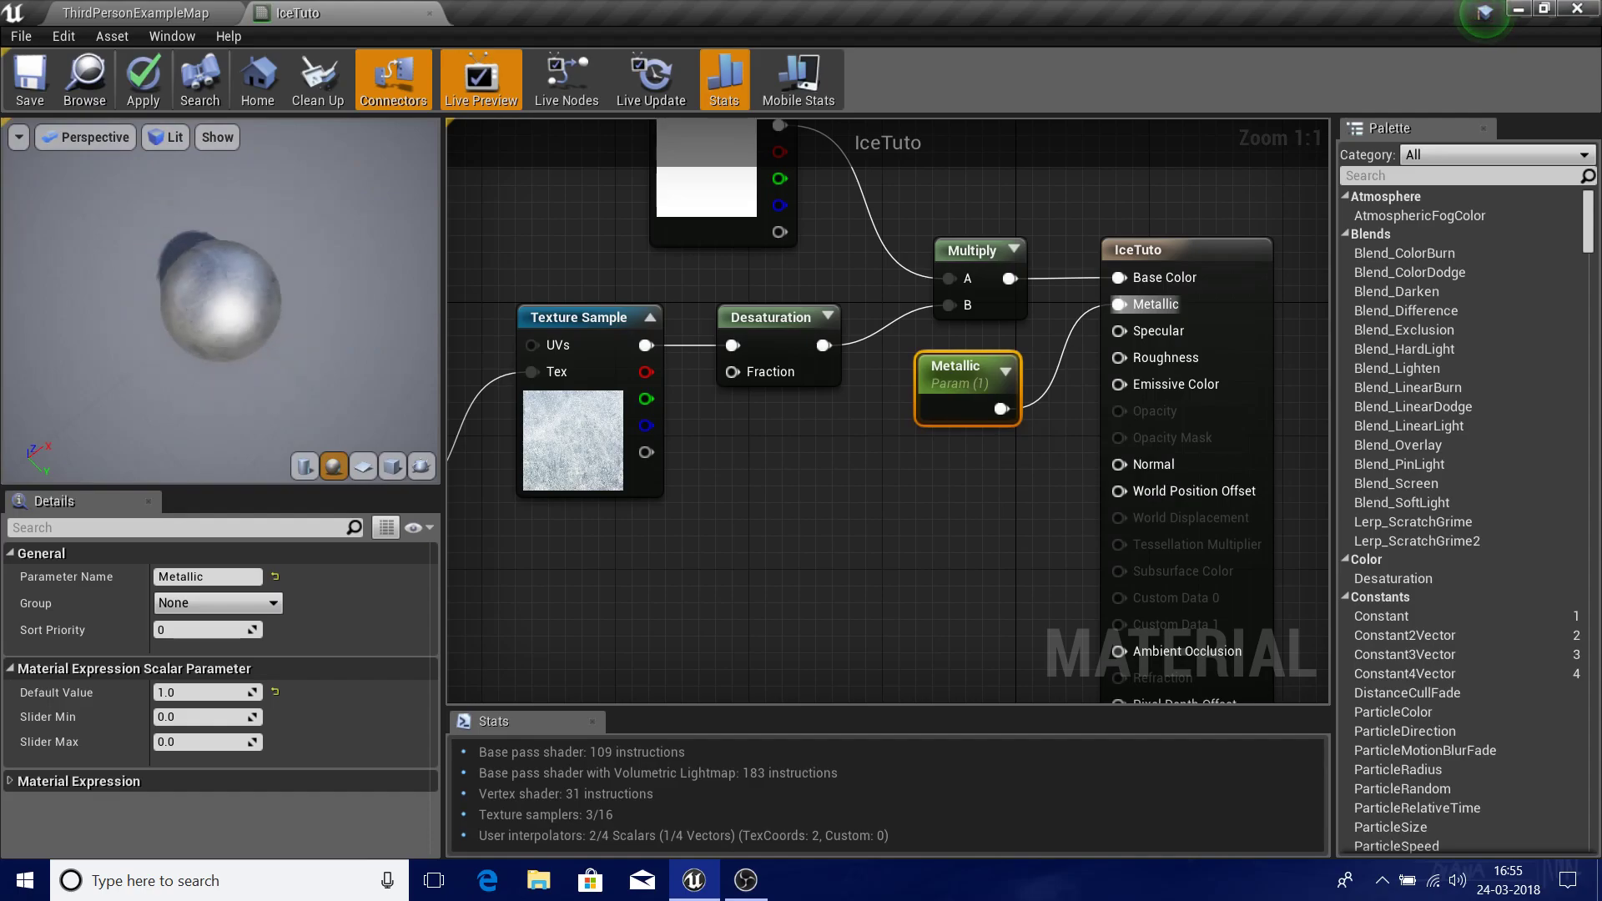
pyautogui.moveTo(267, 317); pyautogui.dragTo(267, 275, button='right')
pyautogui.moveTo(267, 317); pyautogui.dragTo(258, 259)
pyautogui.moveTo(267, 317); pyautogui.dragTo(267, 409, button='right')
pyautogui.moveTo(1132, 438); pyautogui.dragTo(1077, 342, button='right')
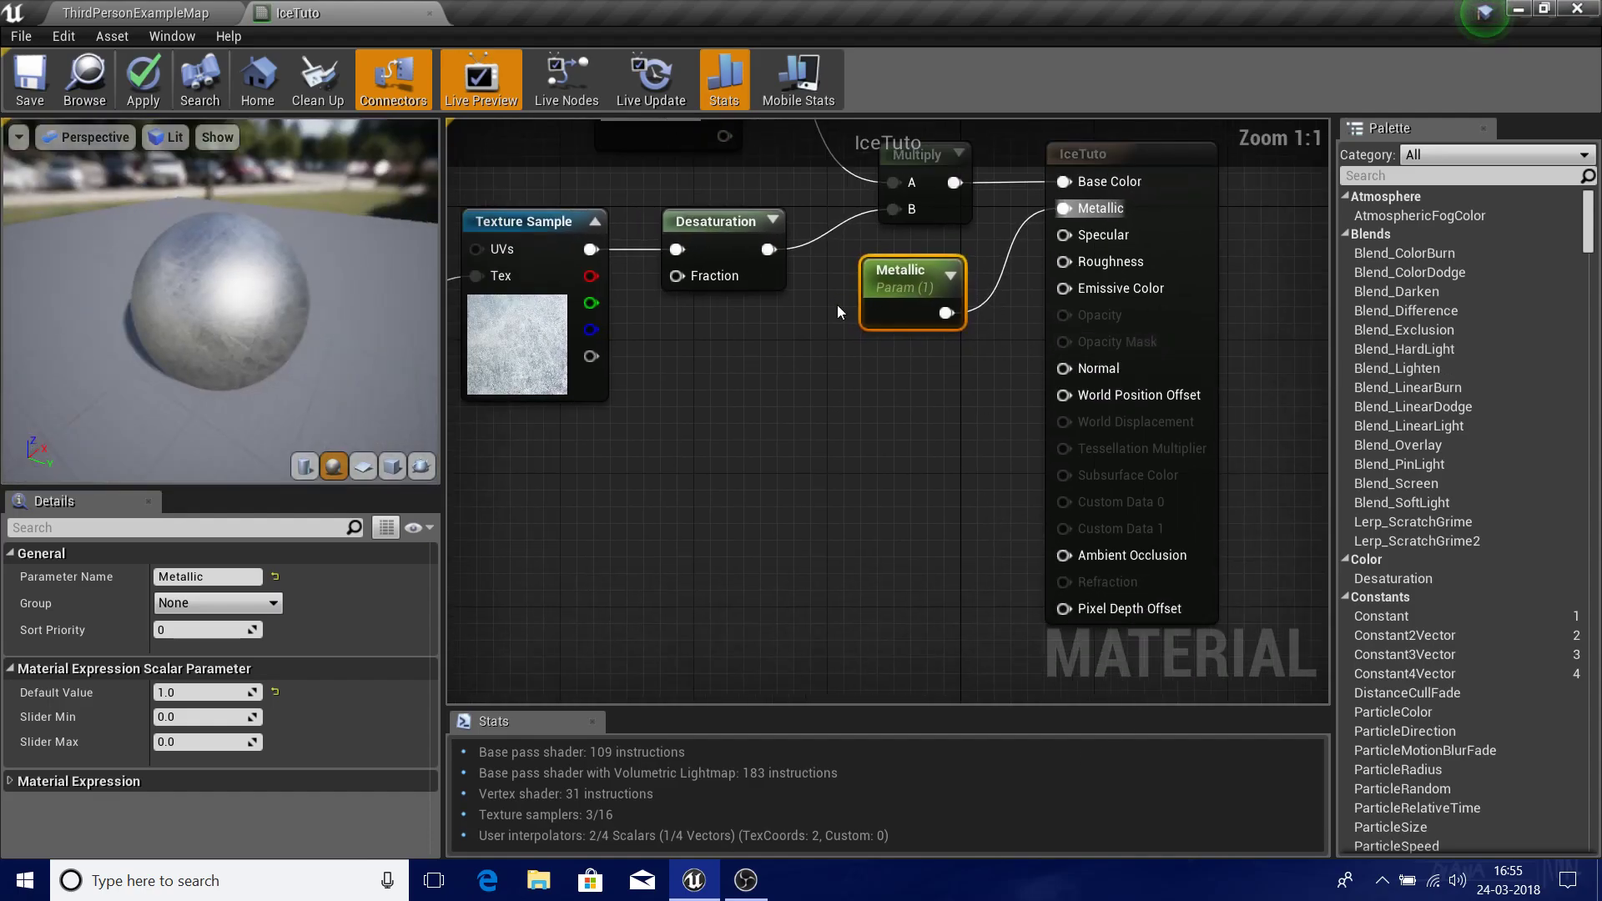
# - Add a Lerp (Linear Interpolate) node below the Metallic parameter
pyautogui.moveTo(1090, 259); pyautogui.dragTo(1054, 317)
pyautogui.click(819, 498)
pyautogui.moveTo(821, 505); pyautogui.dragTo(829, 382, button='right')
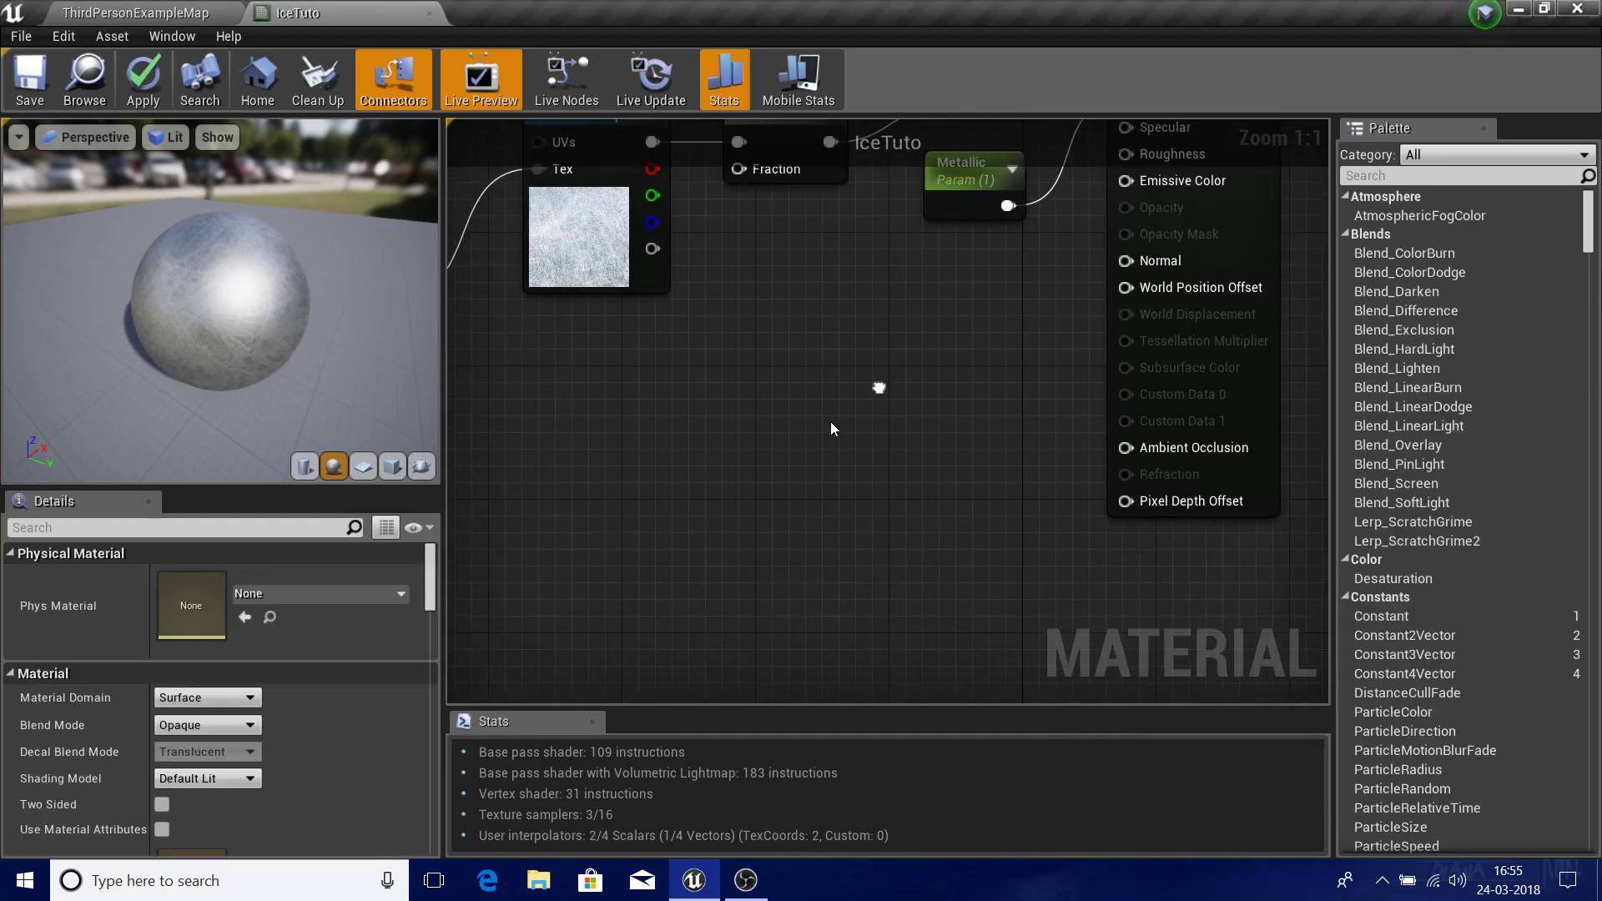
pyautogui.click(918, 335)
pyautogui.moveTo(963, 335); pyautogui.dragTo(759, 381)
pyautogui.click(833, 378)
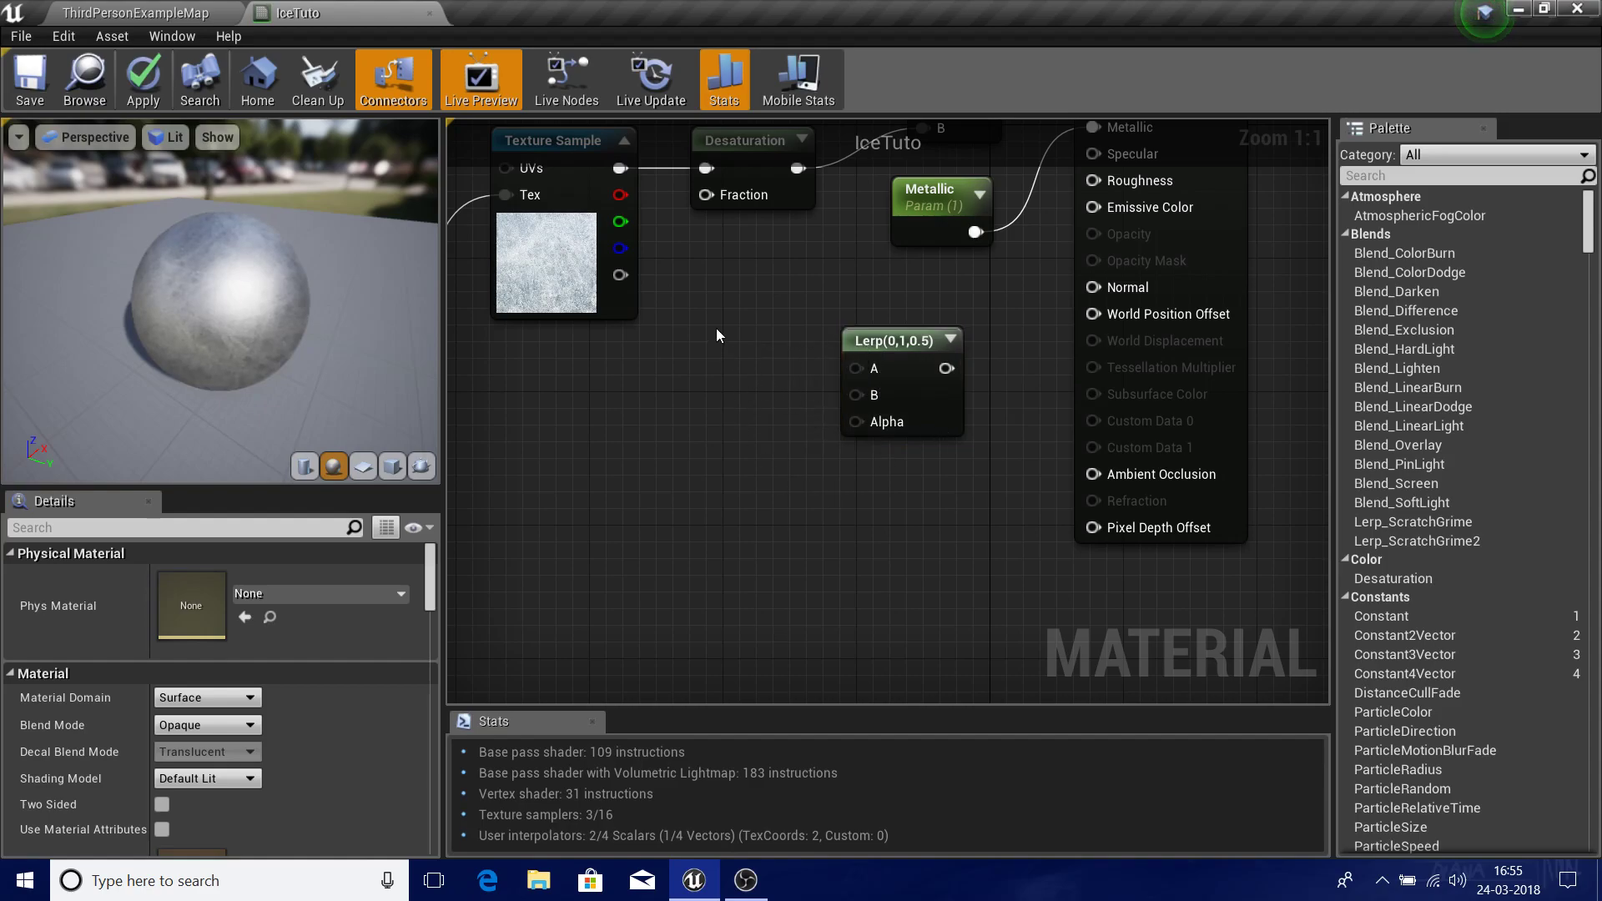
# - Move the Lerp node slightly up and connect its output to the material's Roughness input
pyautogui.click(861, 369)
pyautogui.click(826, 377)
pyautogui.moveTo(874, 395); pyautogui.dragTo(709, 513)
pyautogui.press('Escape')
pyautogui.moveTo(860, 432)
pyautogui.mouseDown()
pyautogui.moveTo(755, 477)
pyautogui.moveTo(931, 414)
pyautogui.moveTo(860, 415)
pyautogui.mouseUp()
pyautogui.rightClick(908, 360)
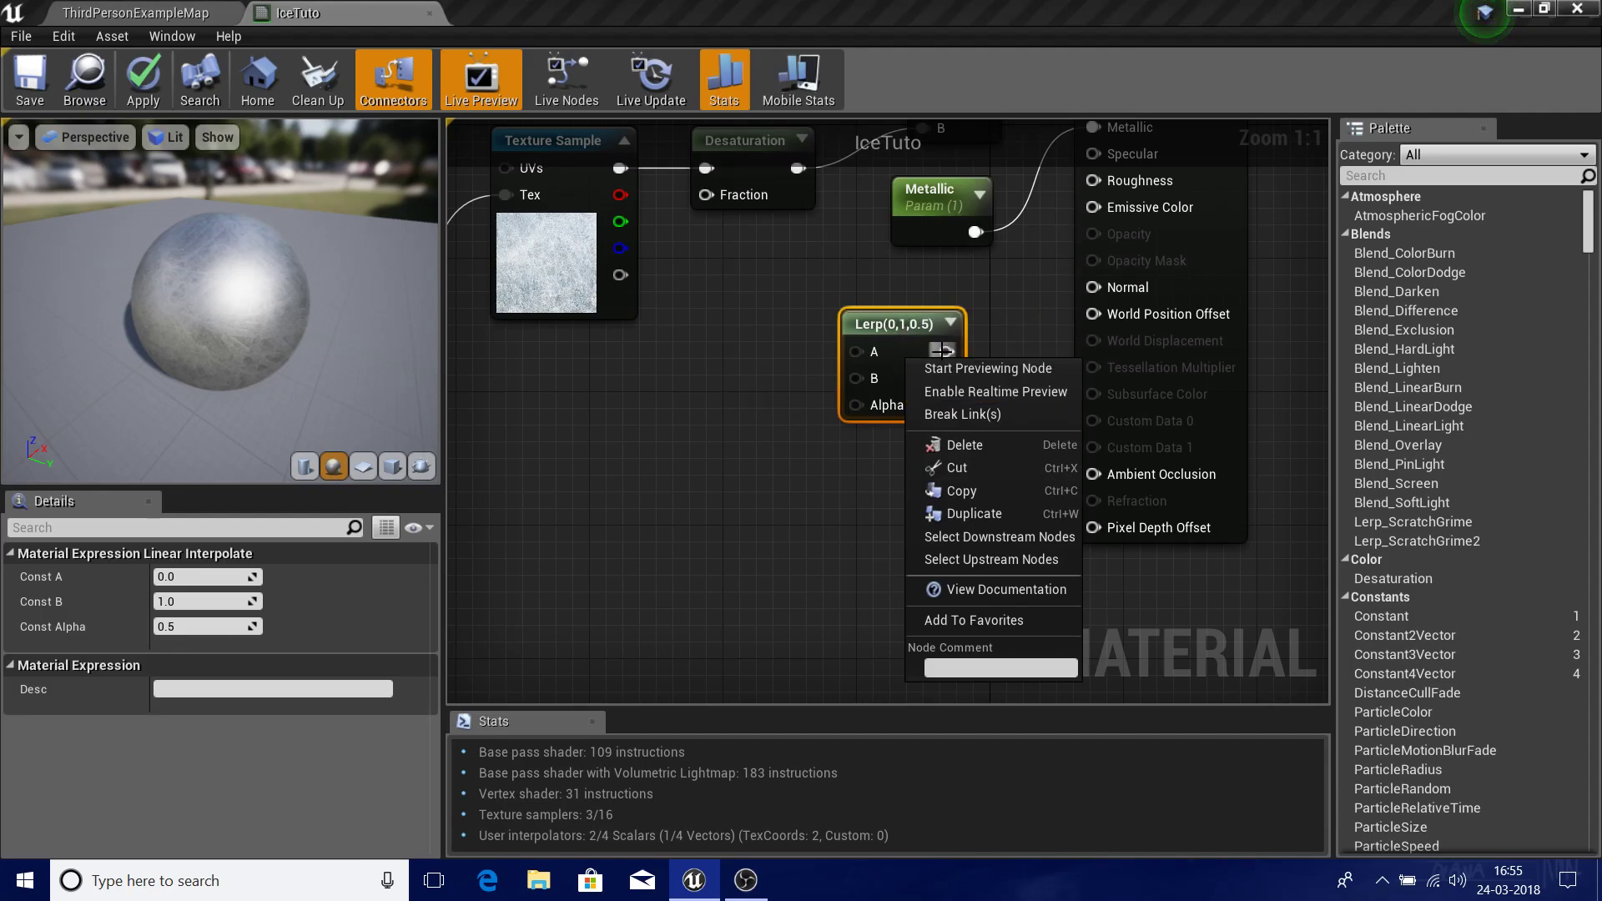
pyautogui.moveTo(943, 351); pyautogui.dragTo(1115, 185)
# - Add two scalar parameters and arrange them one above the other beside the Lerp node's inputs
pyautogui.moveTo(754, 391); pyautogui.dragTo(829, 413, button='right')
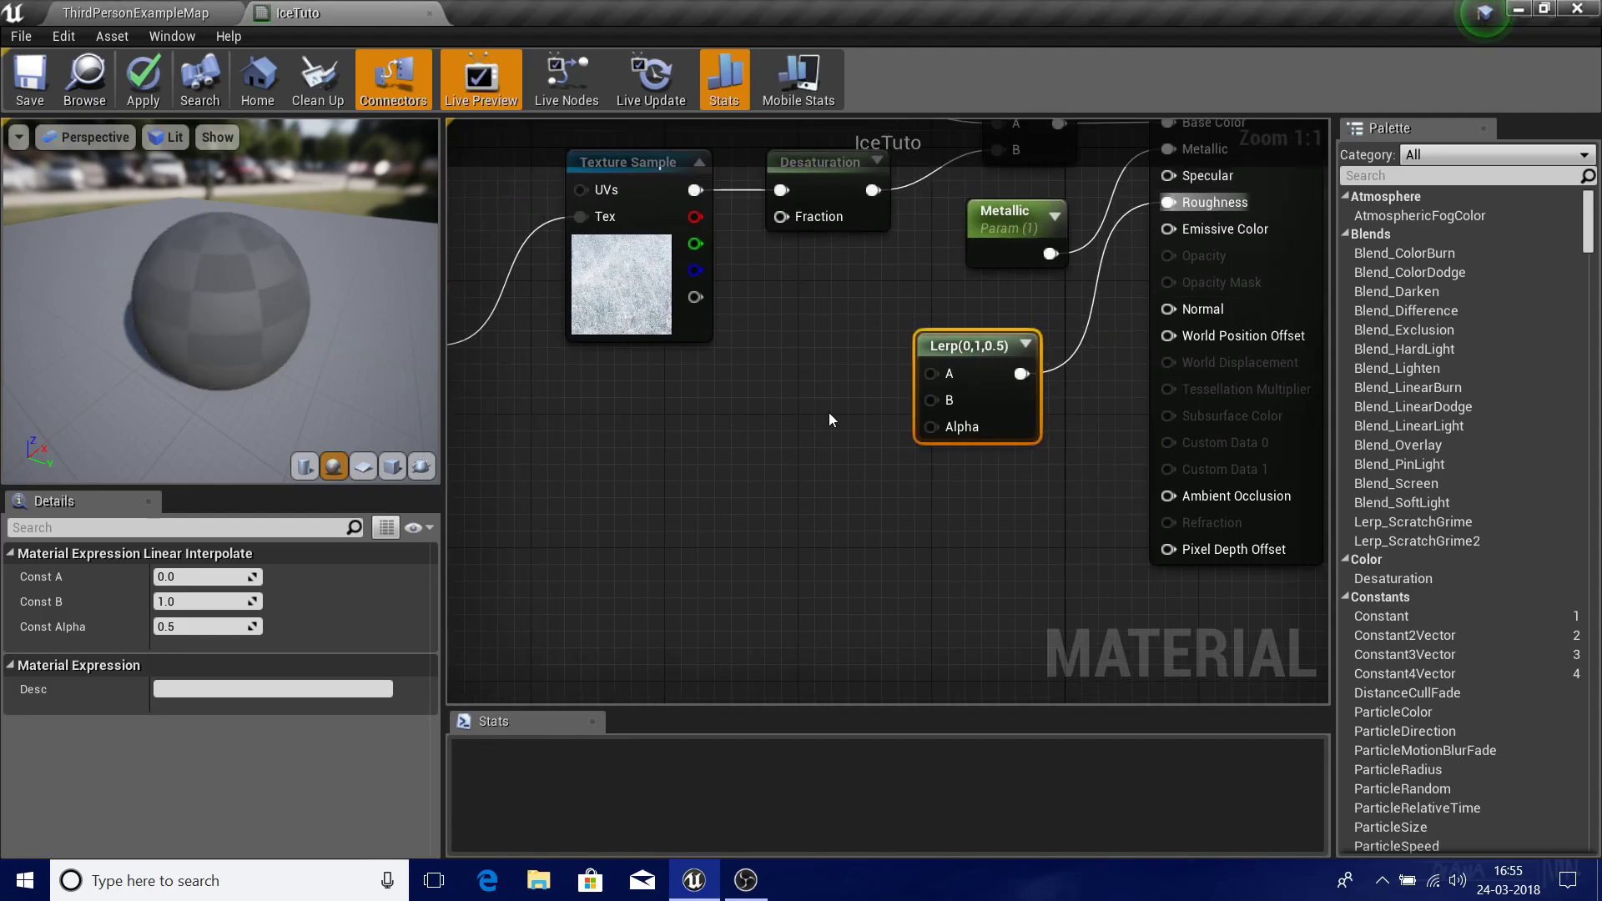
pyautogui.click(839, 370)
pyautogui.click(833, 350)
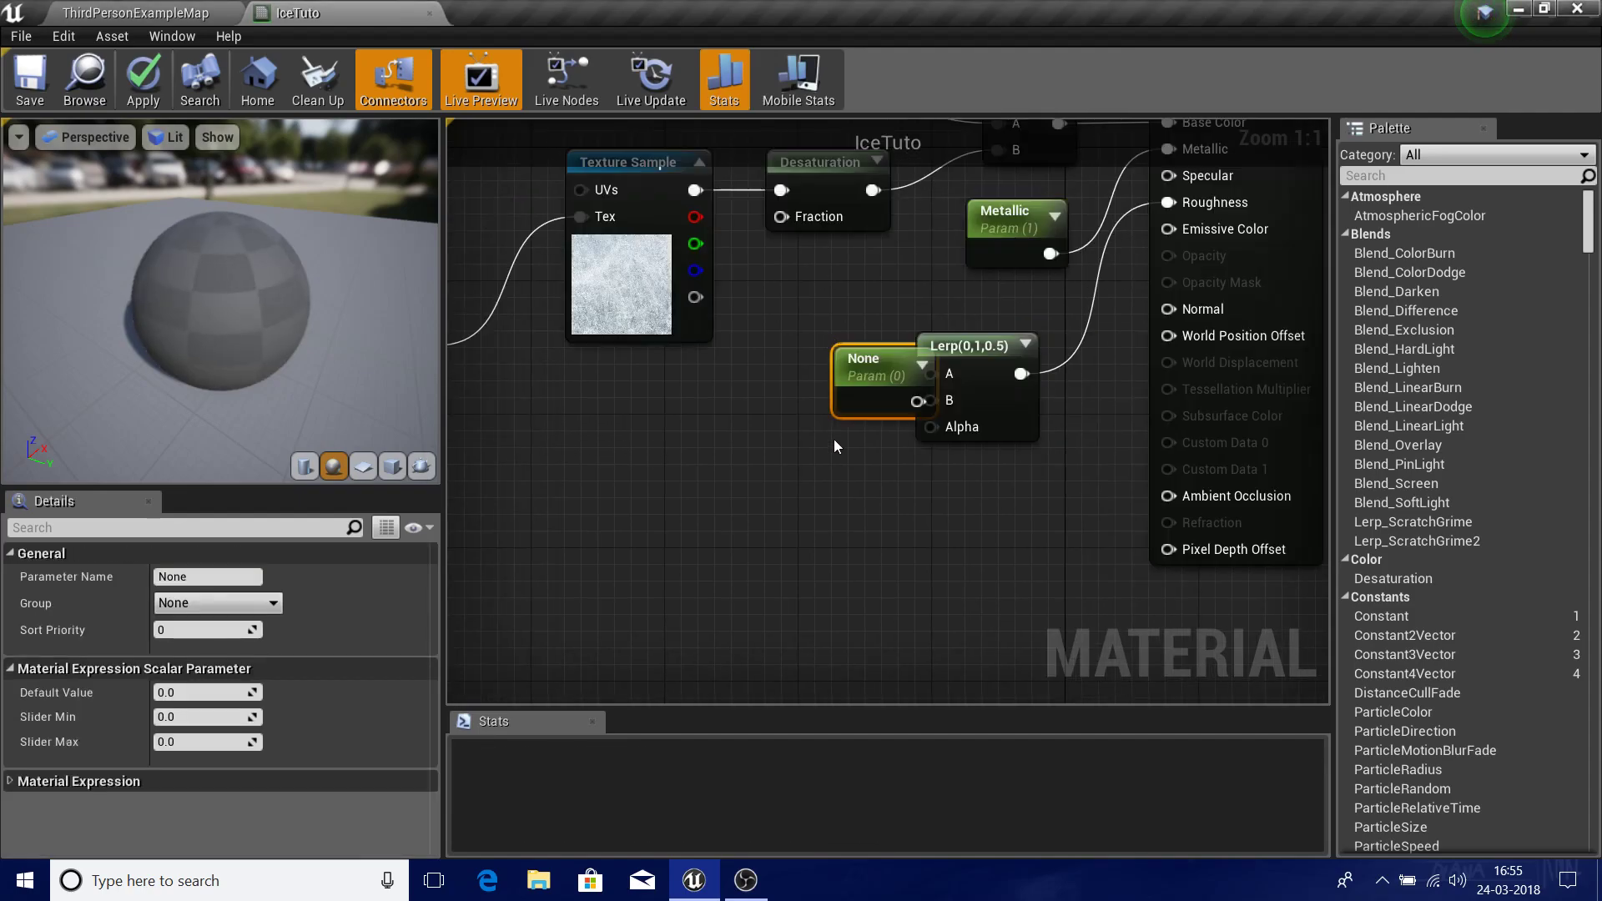
pyautogui.click(839, 437)
pyautogui.moveTo(792, 338); pyautogui.dragTo(888, 468)
pyautogui.moveTo(888, 469); pyautogui.dragTo(830, 448)
pyautogui.click(960, 518)
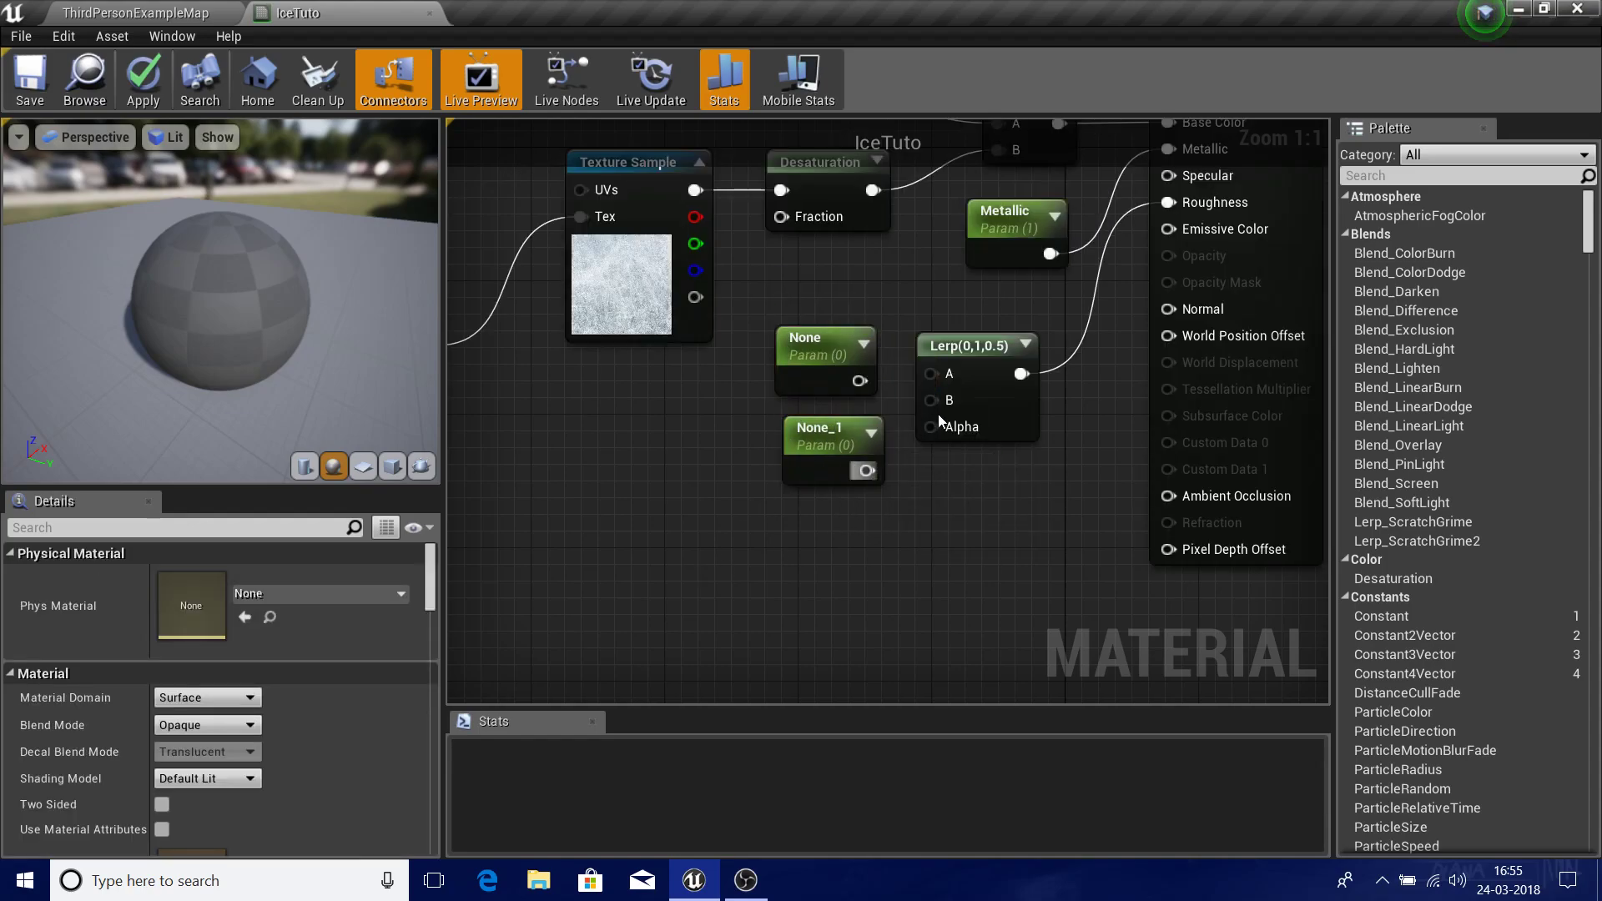
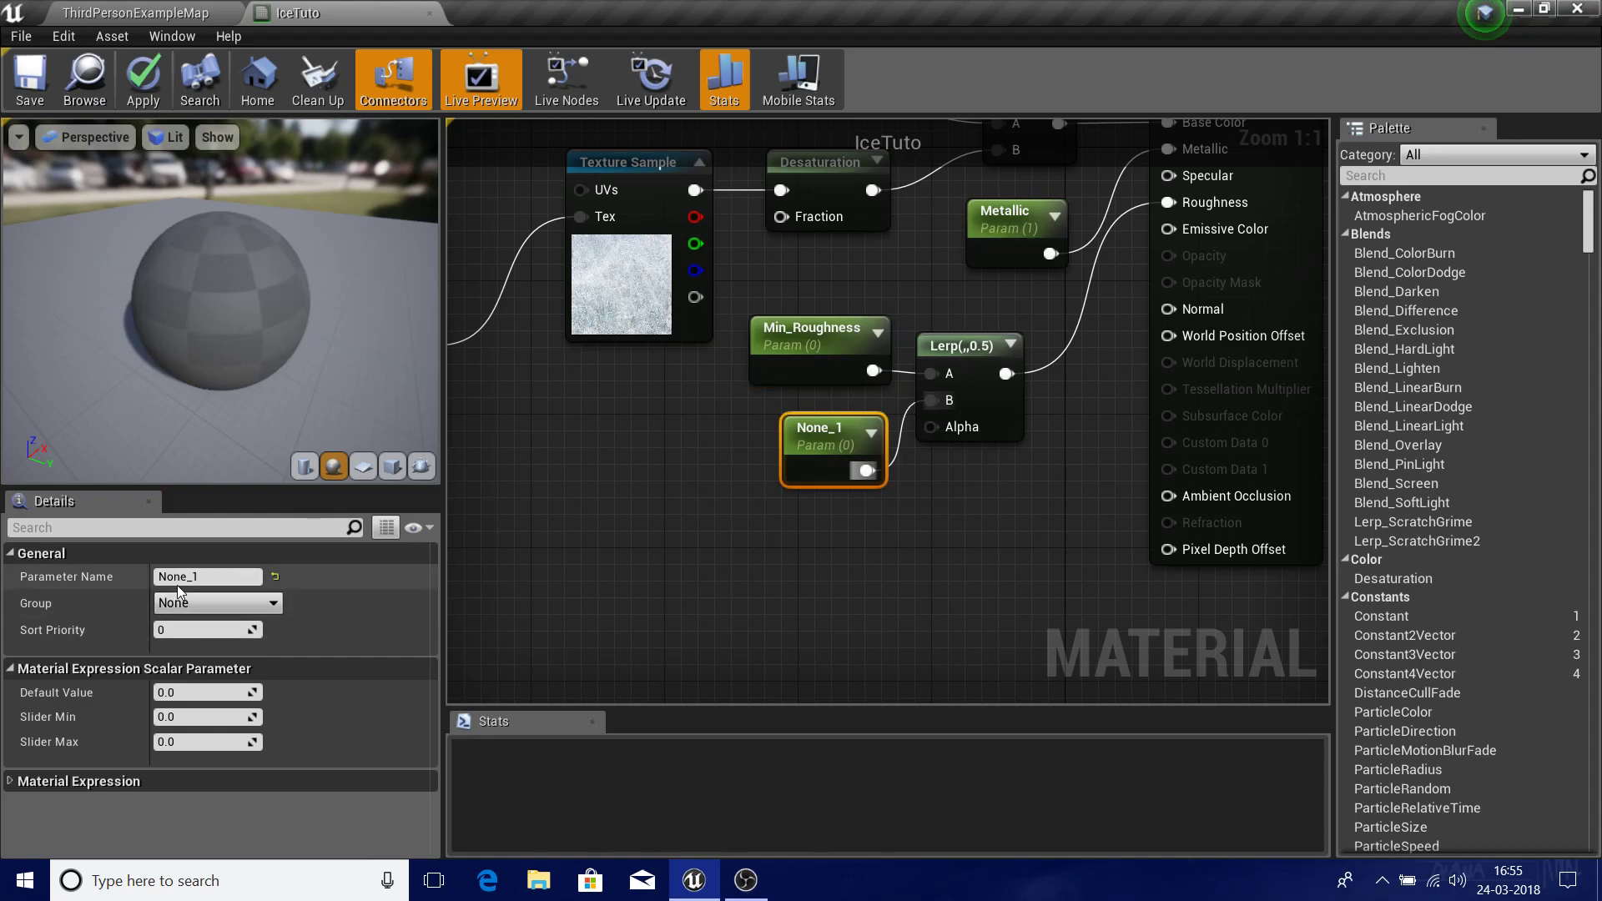
# - Name the second scalar parameter Max_Roughness with a default value of 1, and move it clear of the Lerp node
pyautogui.click(189, 577)
pyautogui.write('Max')
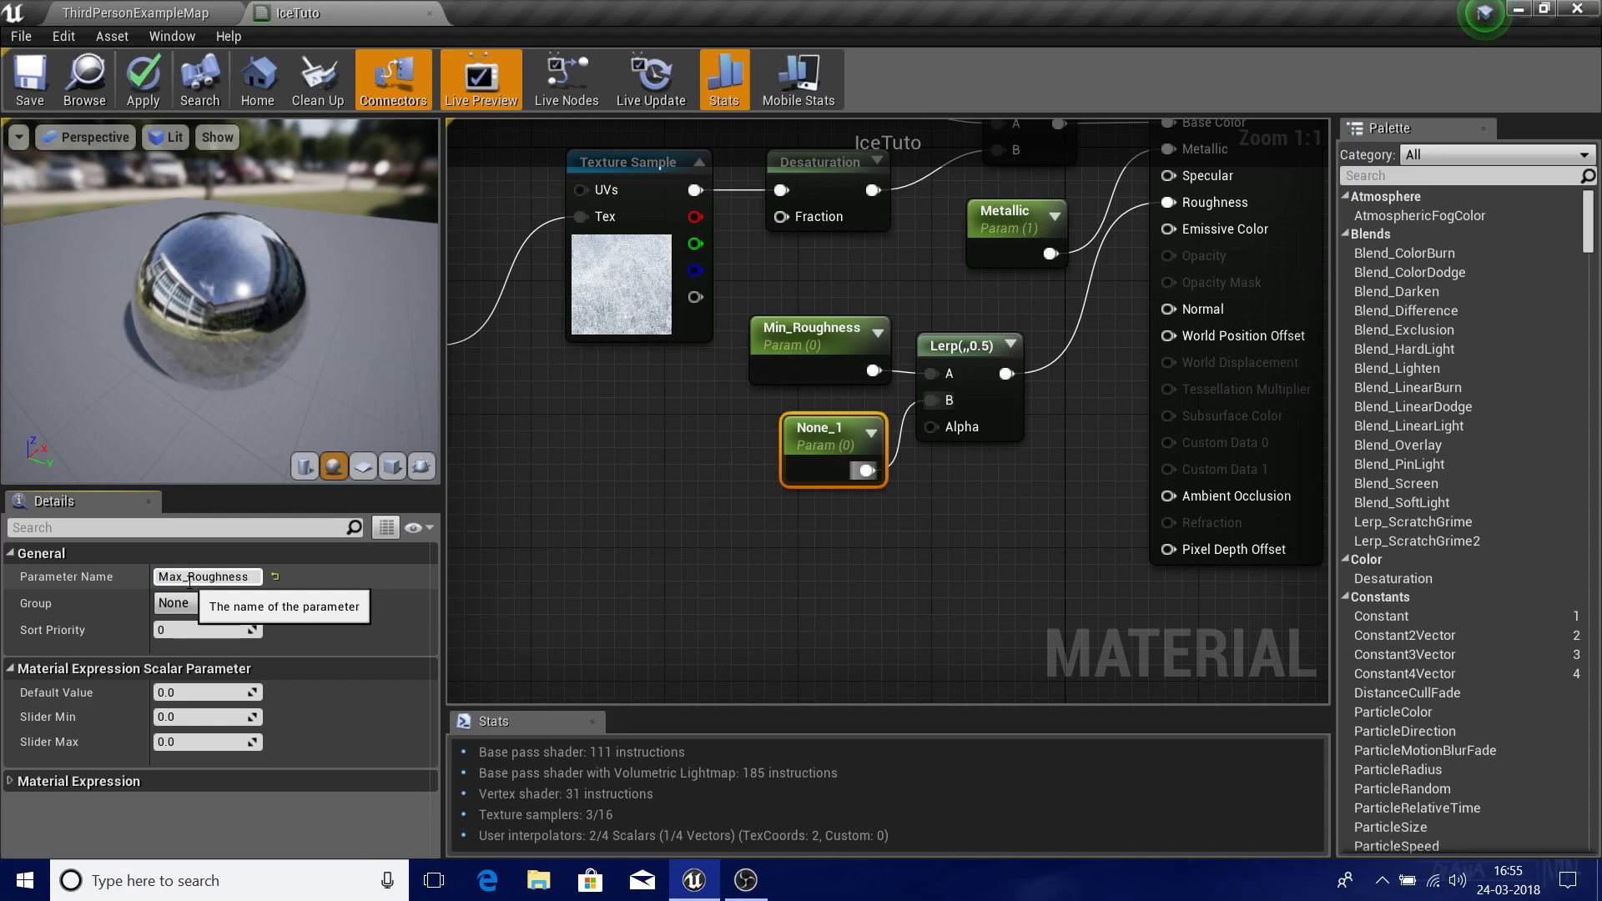
pyautogui.write('_Roughness')
pyautogui.press('Return')
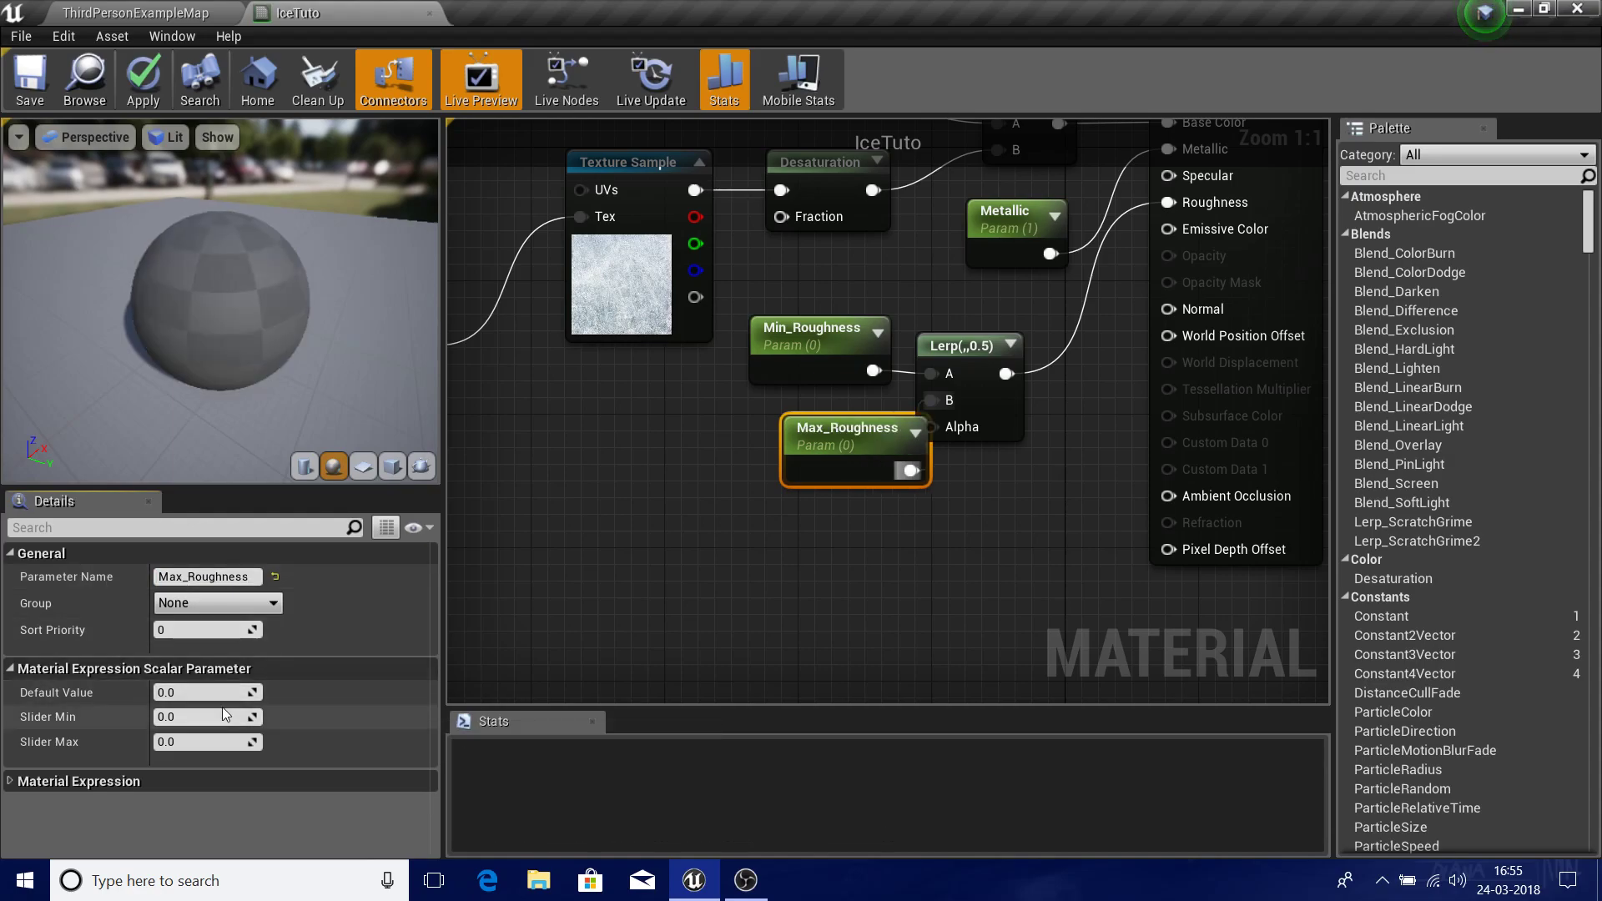
pyautogui.click(221, 697)
pyautogui.write('1')
pyautogui.click(958, 564)
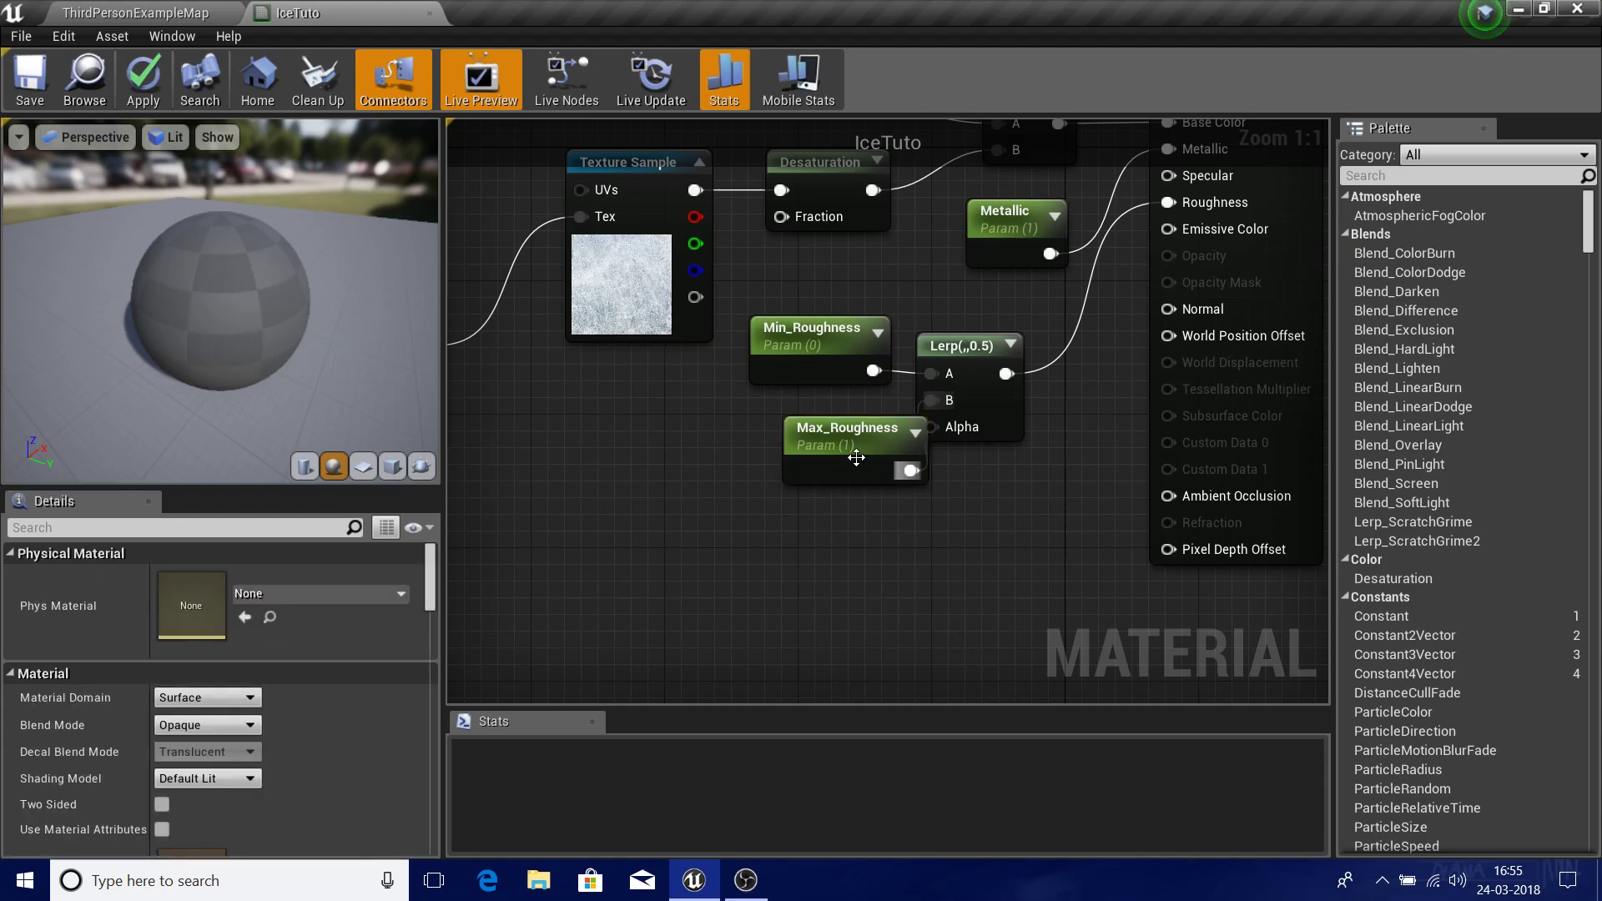
pyautogui.click(812, 445)
pyautogui.moveTo(813, 446); pyautogui.dragTo(762, 429)
# - Examine the ice's roughness on the preview sphere from several angles and review the Lerp node with its two roughness parameters
pyautogui.moveTo(299, 329); pyautogui.dragTo(417, 329)
pyautogui.moveTo(299, 328)
pyautogui.mouseDown(button='right')
pyautogui.moveTo(299, 409)
pyautogui.moveTo(299, 317)
pyautogui.mouseUp(button='right')
pyautogui.moveTo(298, 329); pyautogui.dragTo(283, 267)
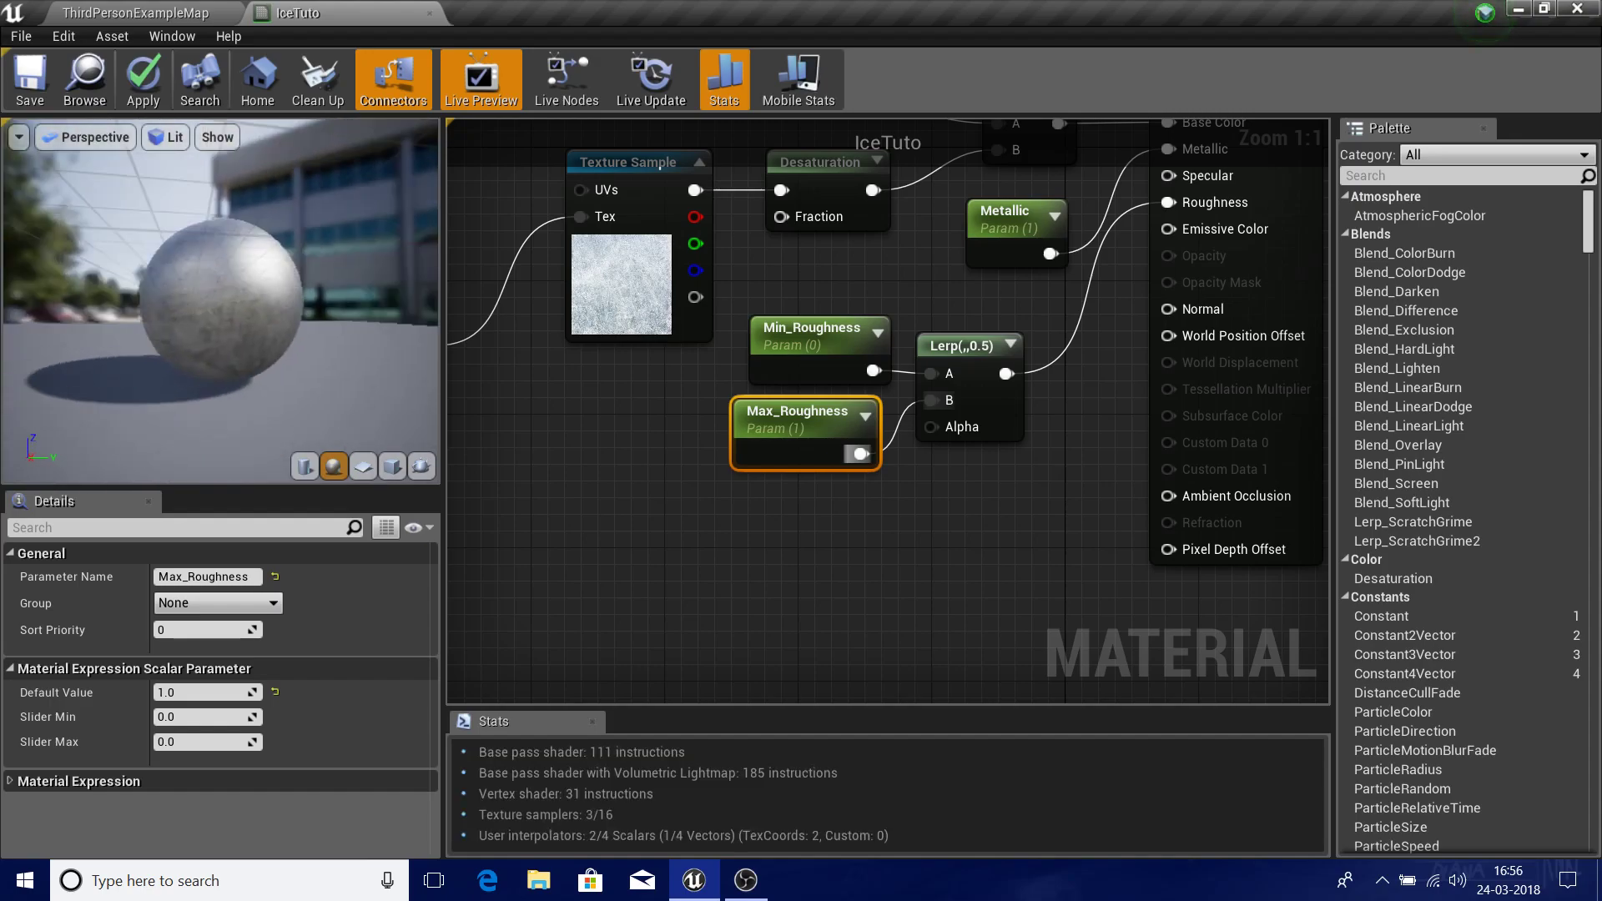
pyautogui.moveTo(322, 329)
pyautogui.mouseDown(button='right')
pyautogui.moveTo(322, 376)
pyautogui.moveTo(322, 329)
pyautogui.mouseUp(button='right')
pyautogui.moveTo(322, 329); pyautogui.dragTo(367, 354)
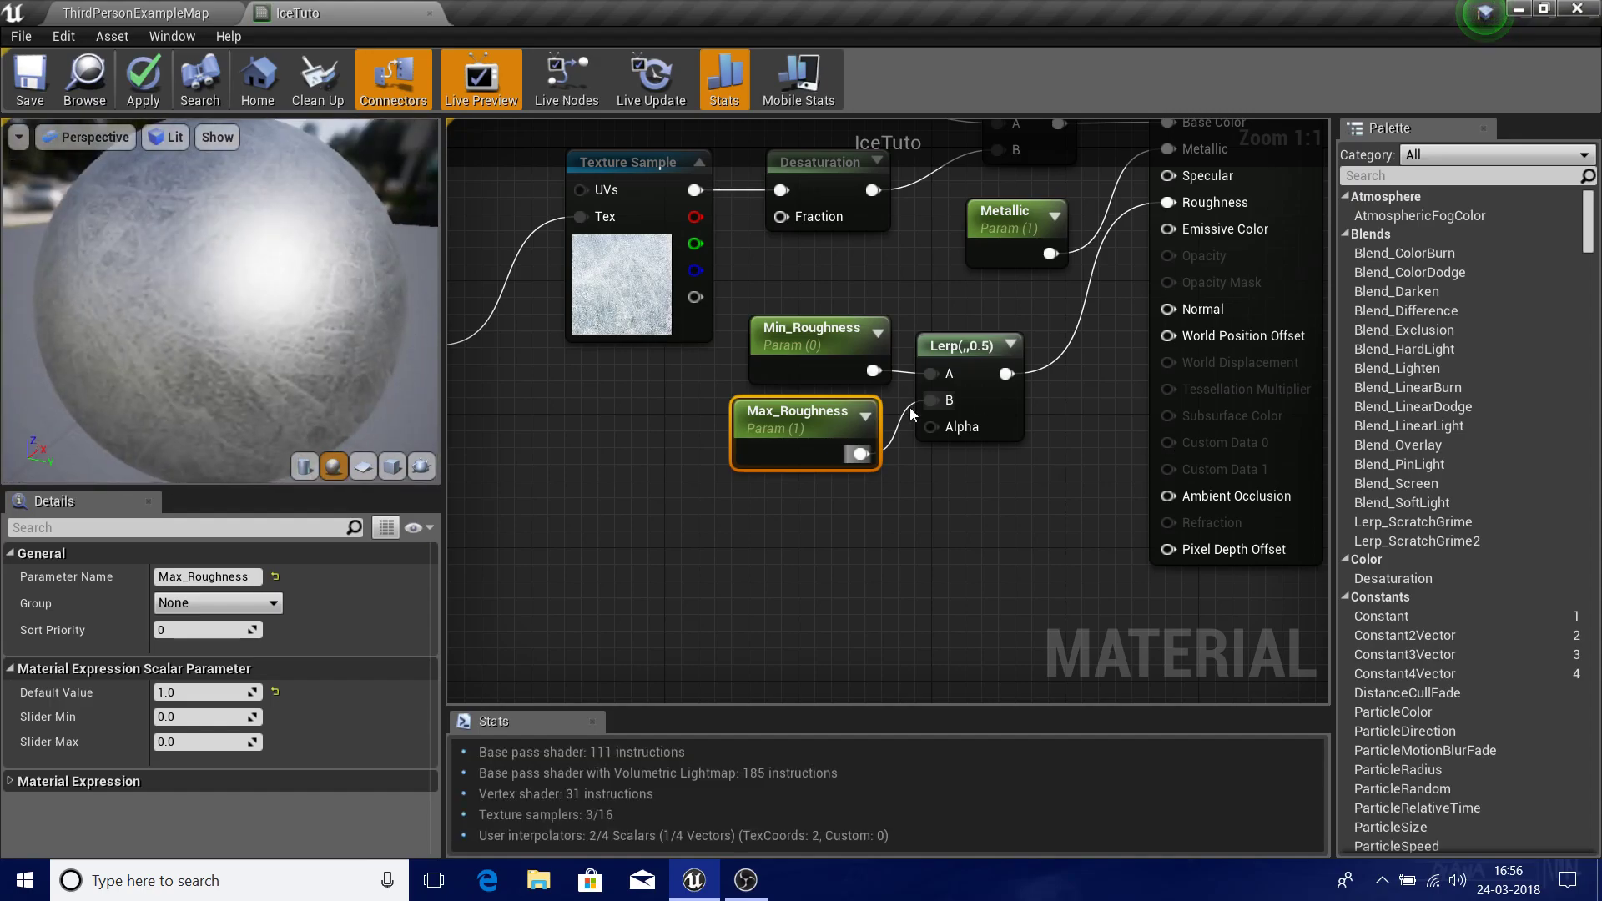
pyautogui.moveTo(904, 537); pyautogui.dragTo(787, 547, button='right')
pyautogui.moveTo(609, 495); pyautogui.dragTo(889, 433, button='right')
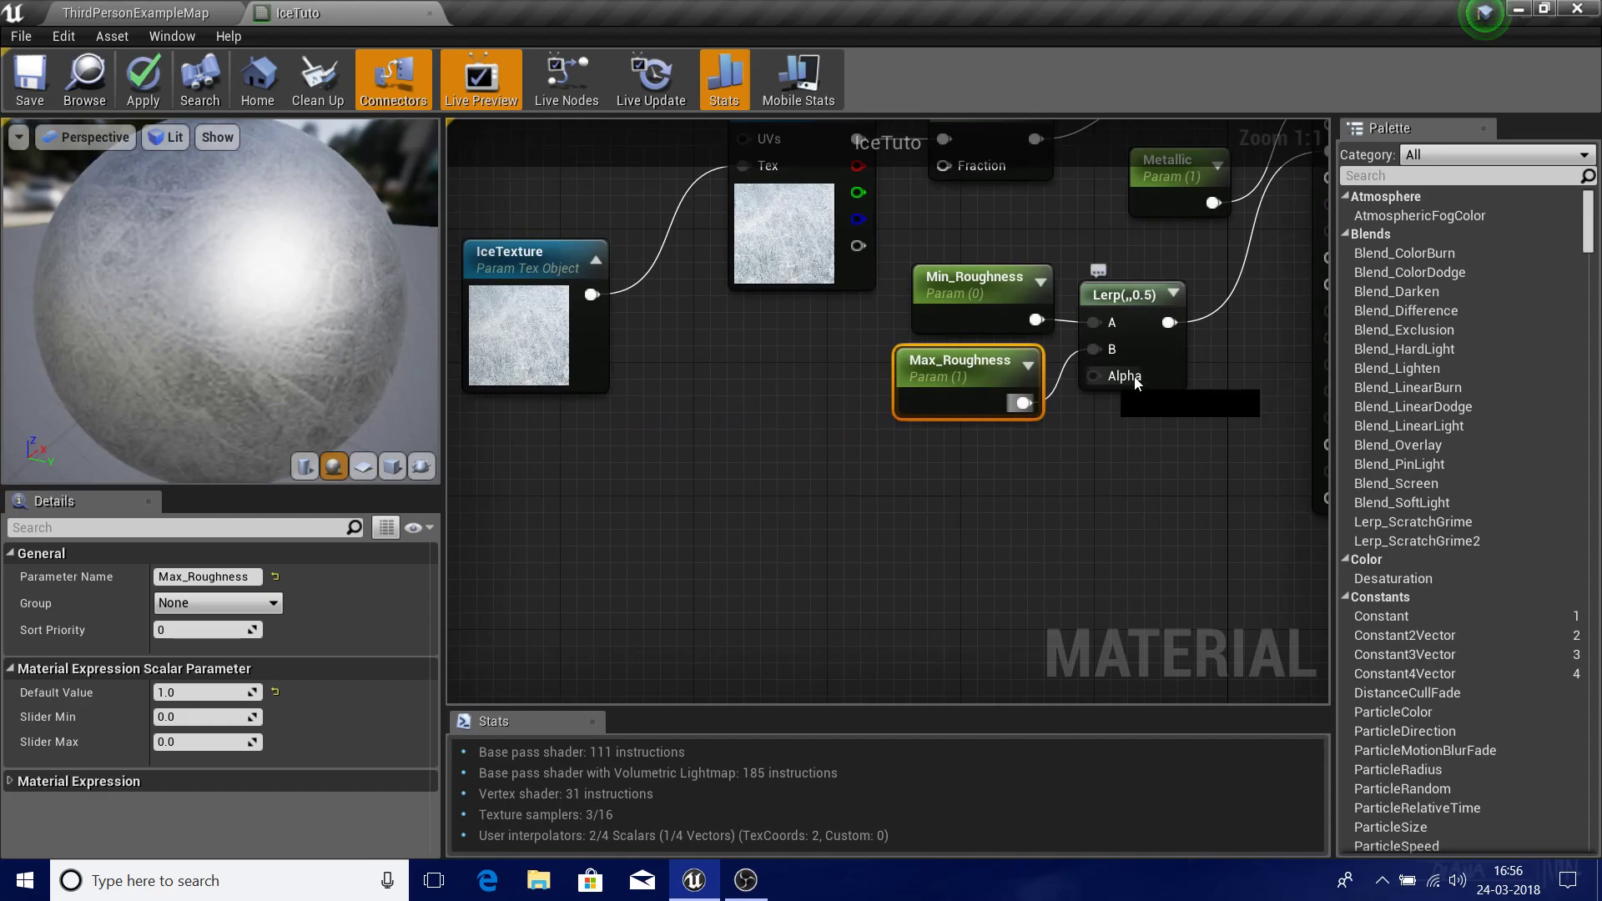
pyautogui.click(1090, 639)
pyautogui.moveTo(334, 359); pyautogui.dragTo(346, 442)
pyautogui.moveTo(334, 359); pyautogui.dragTo(334, 292, button='right')
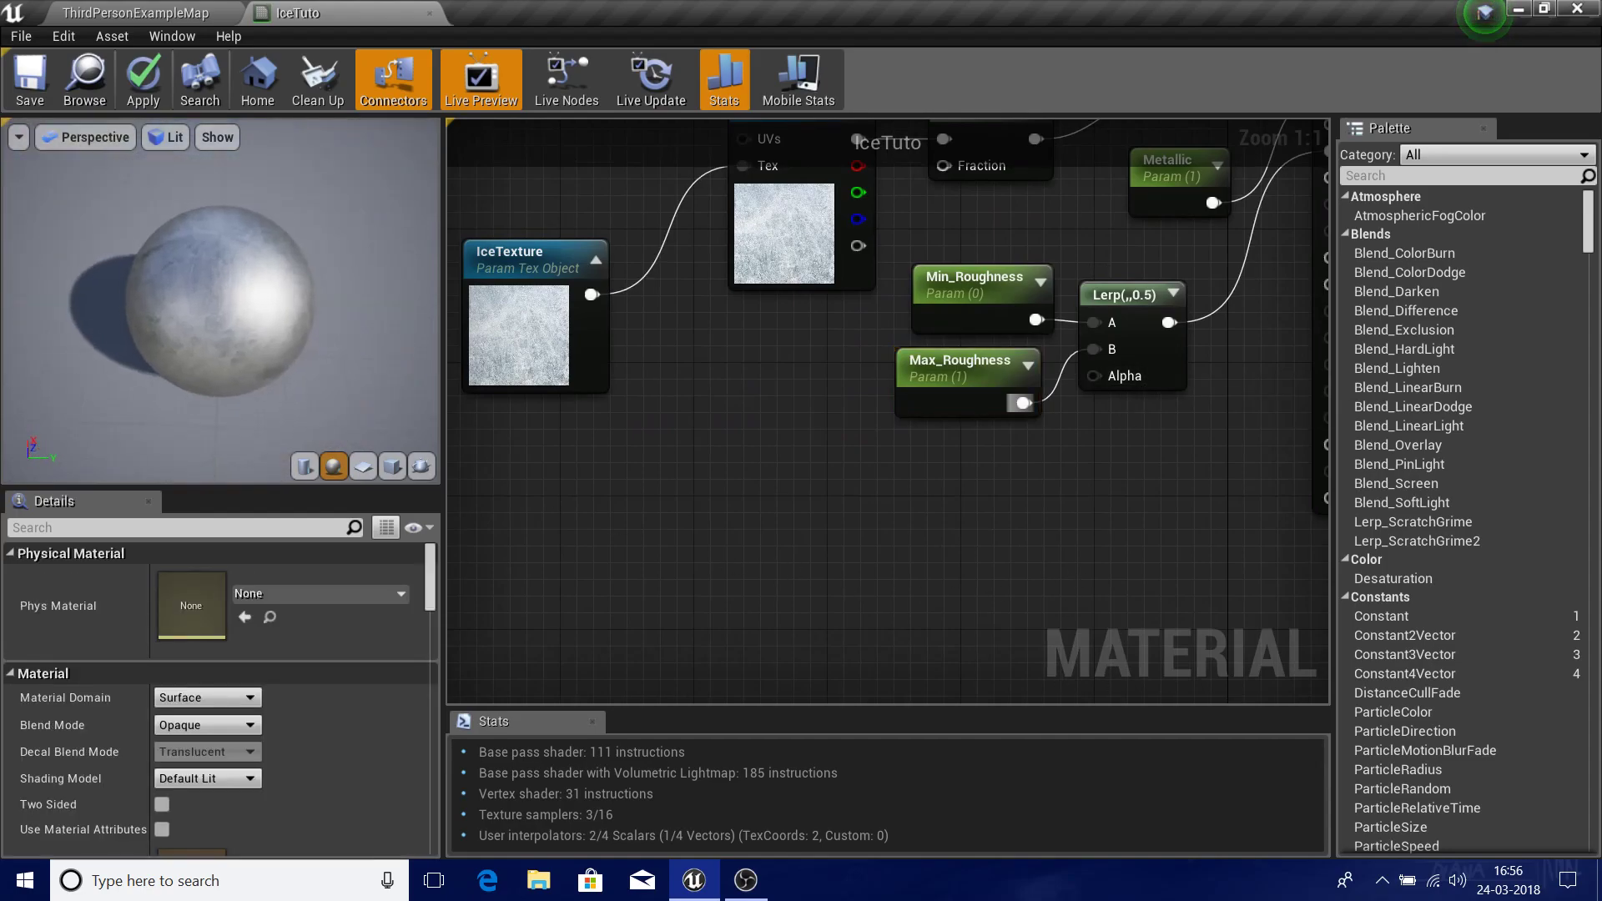
pyautogui.moveTo(823, 402); pyautogui.dragTo(712, 468, button='right')
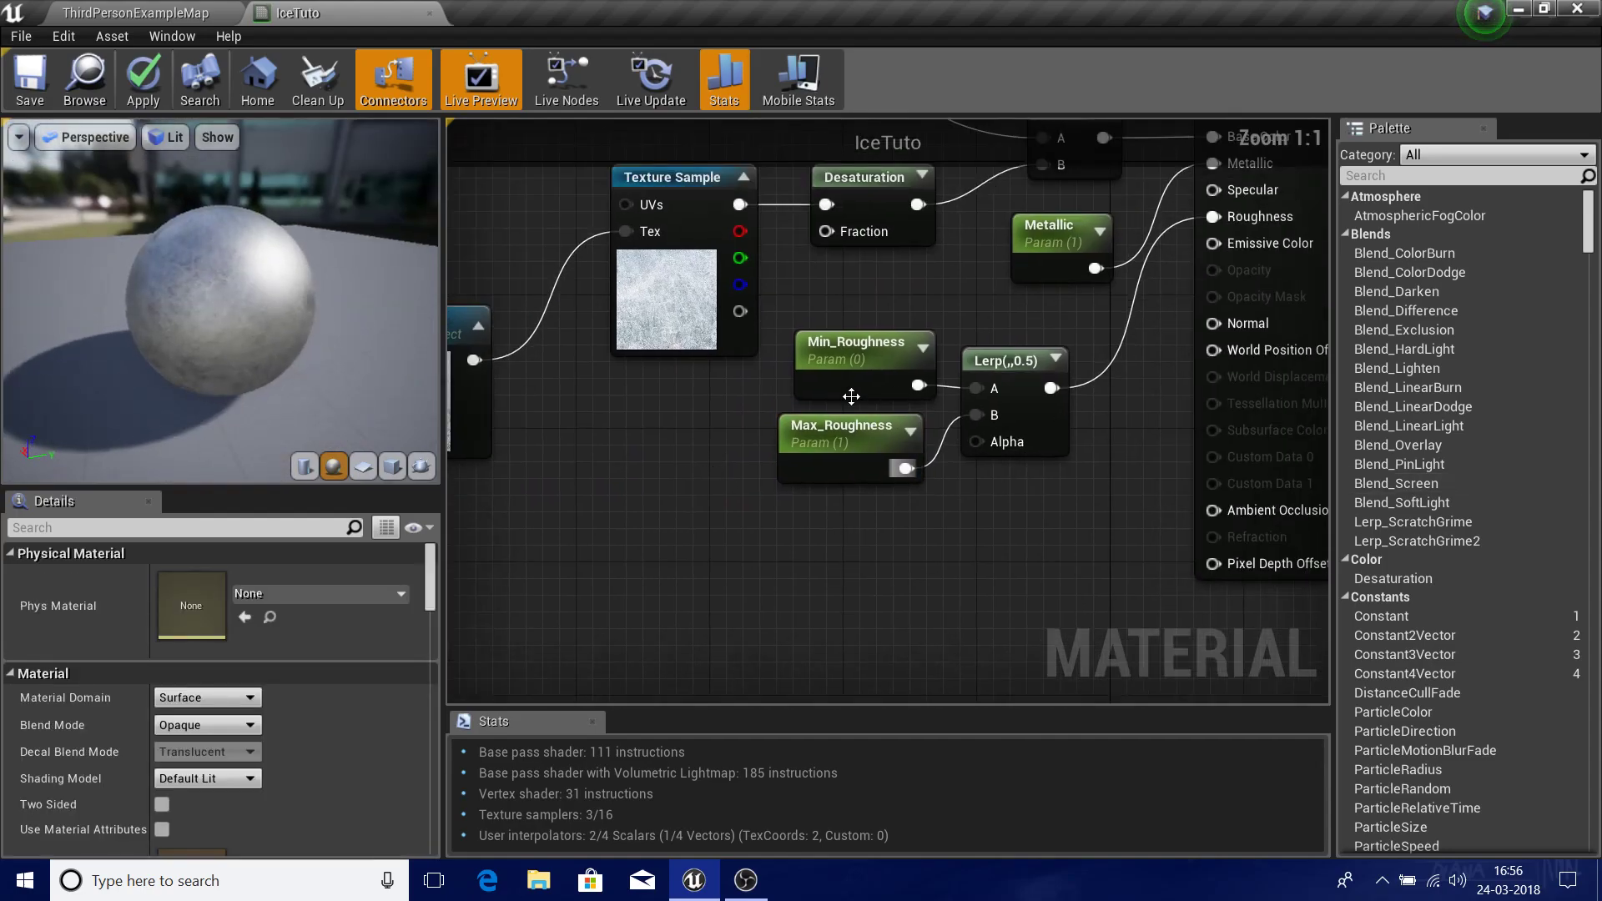
pyautogui.moveTo(823, 305); pyautogui.dragTo(927, 526)
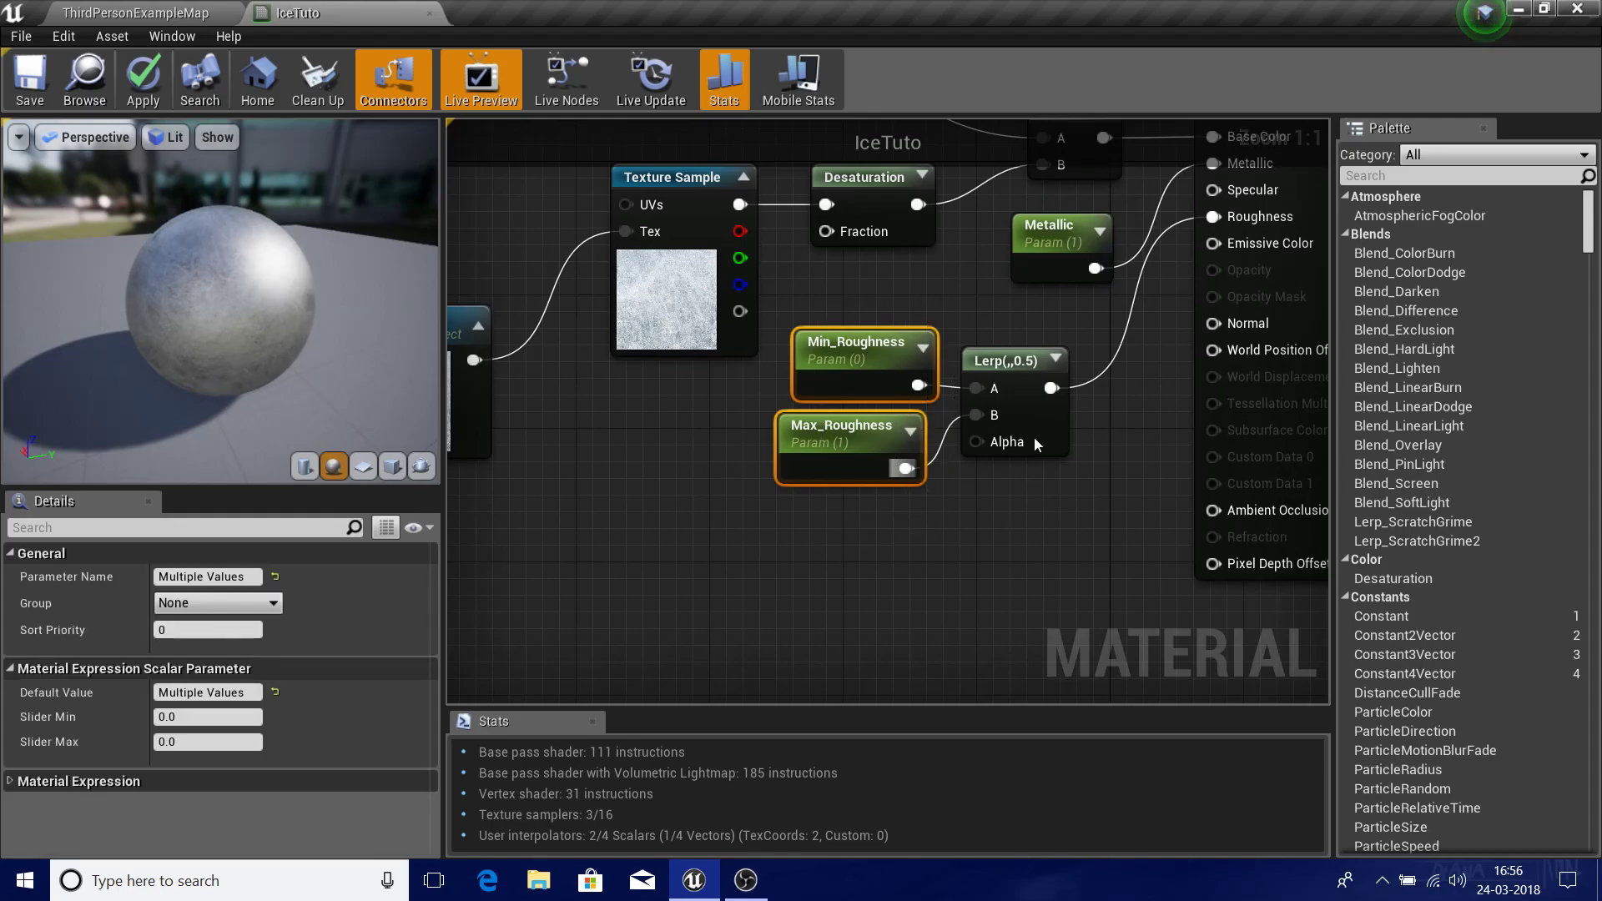
pyautogui.click(1076, 468)
pyautogui.moveTo(1084, 469); pyautogui.dragTo(1138, 479, button='right')
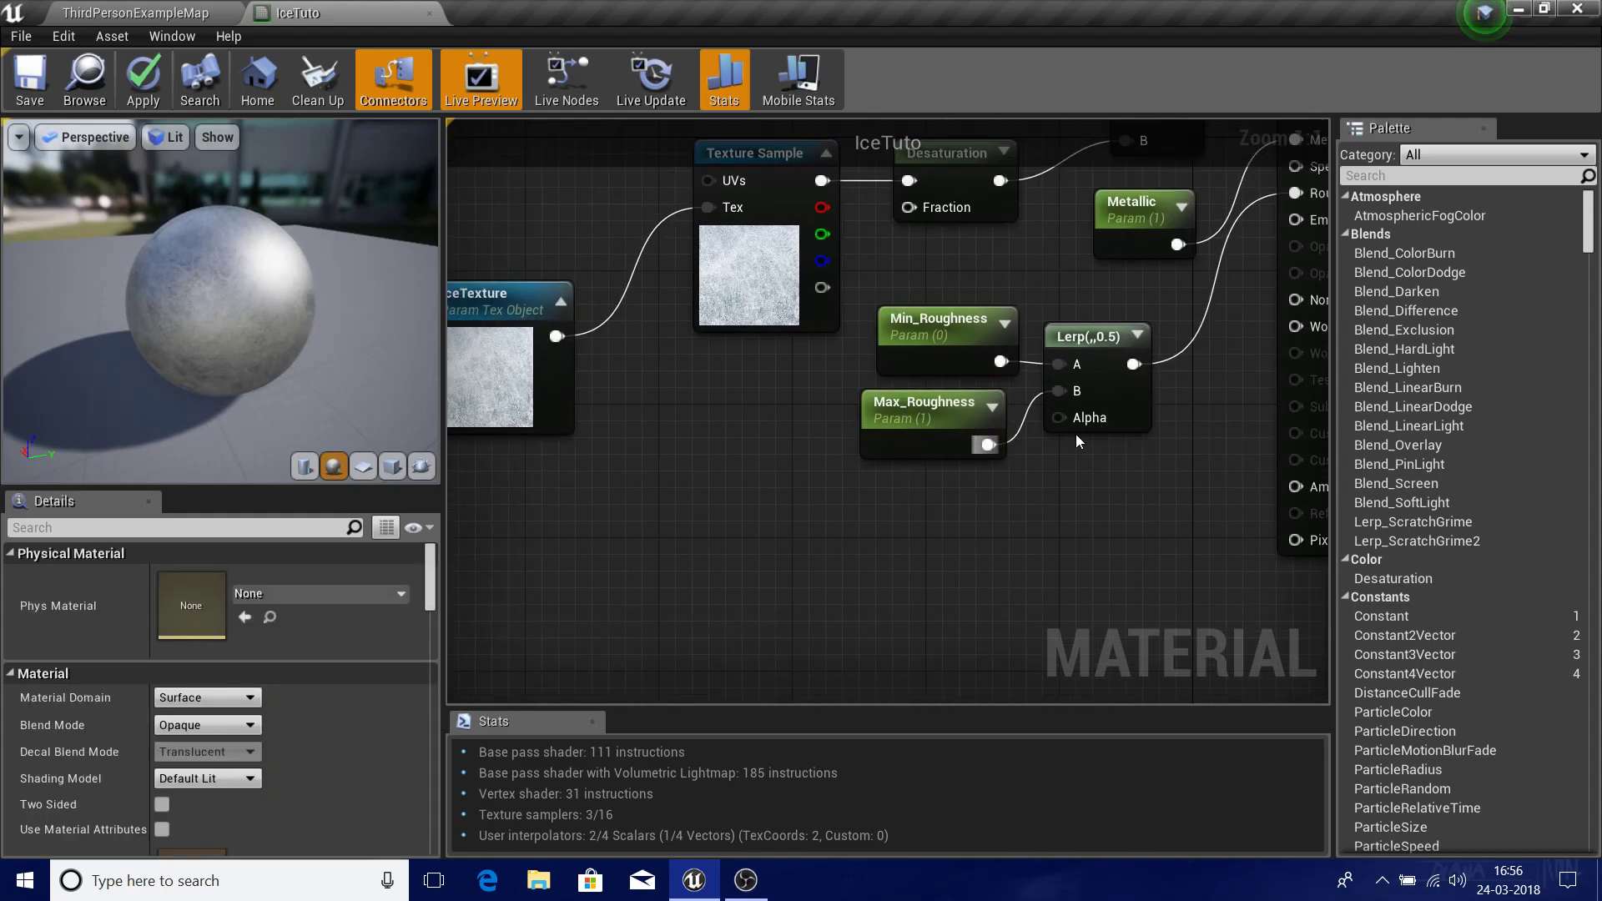
pyautogui.click(1085, 350)
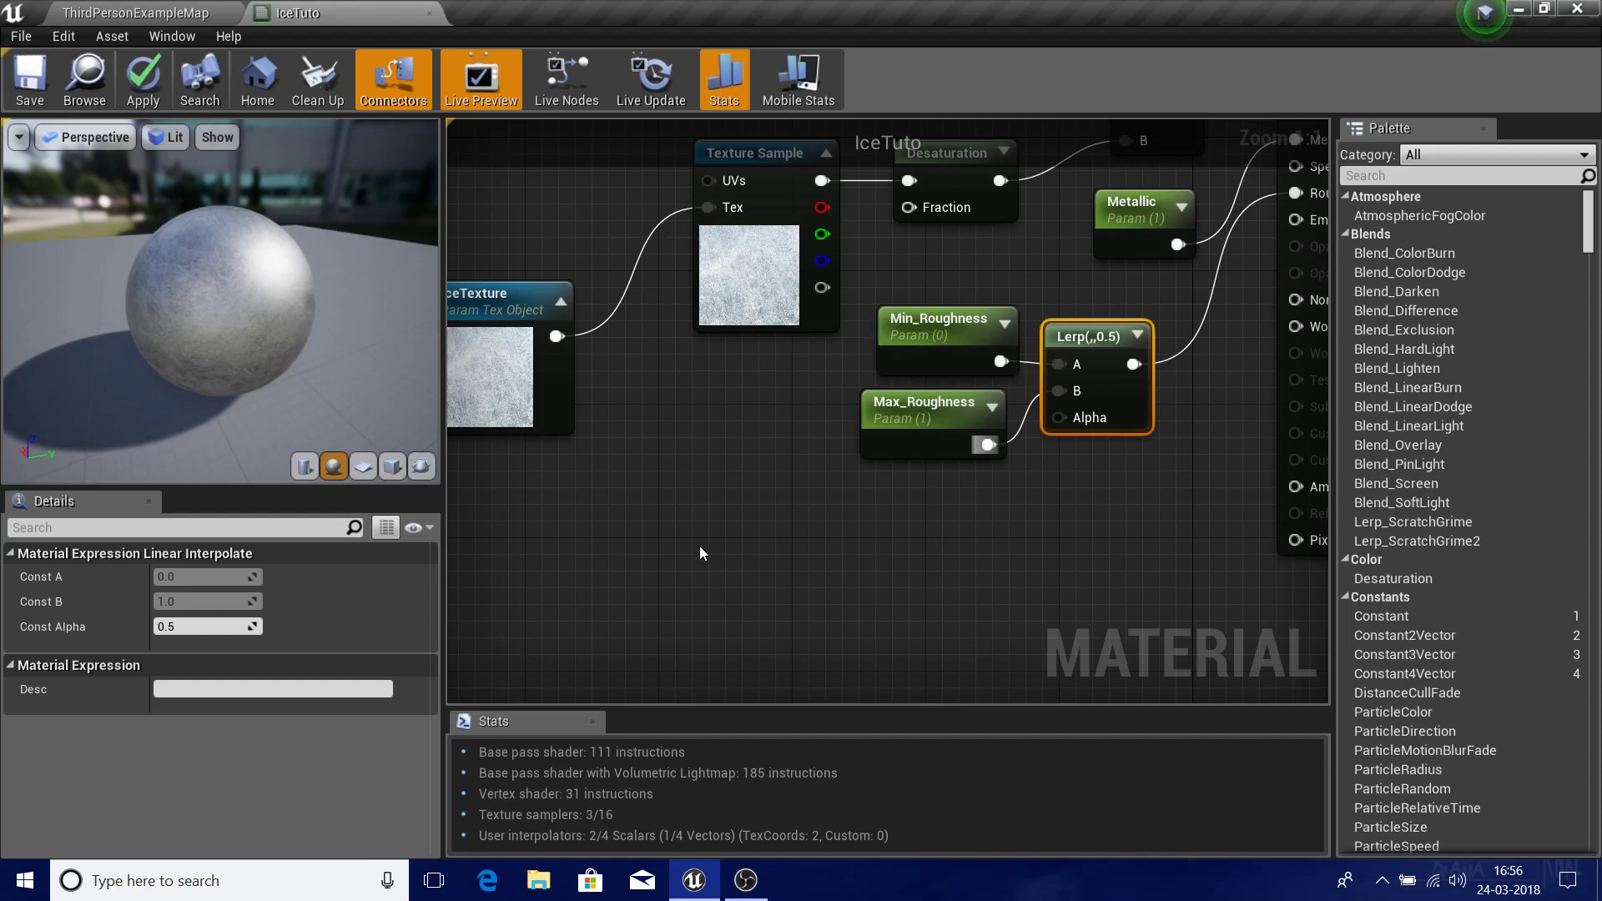
# - Add an empty Texture Sample node in the free space below the IceTexture and Max_Roughness nodes
pyautogui.moveTo(702, 544); pyautogui.dragTo(779, 424, button='right')
pyautogui.moveTo(954, 383); pyautogui.dragTo(823, 444, button='right')
pyautogui.click(824, 444)
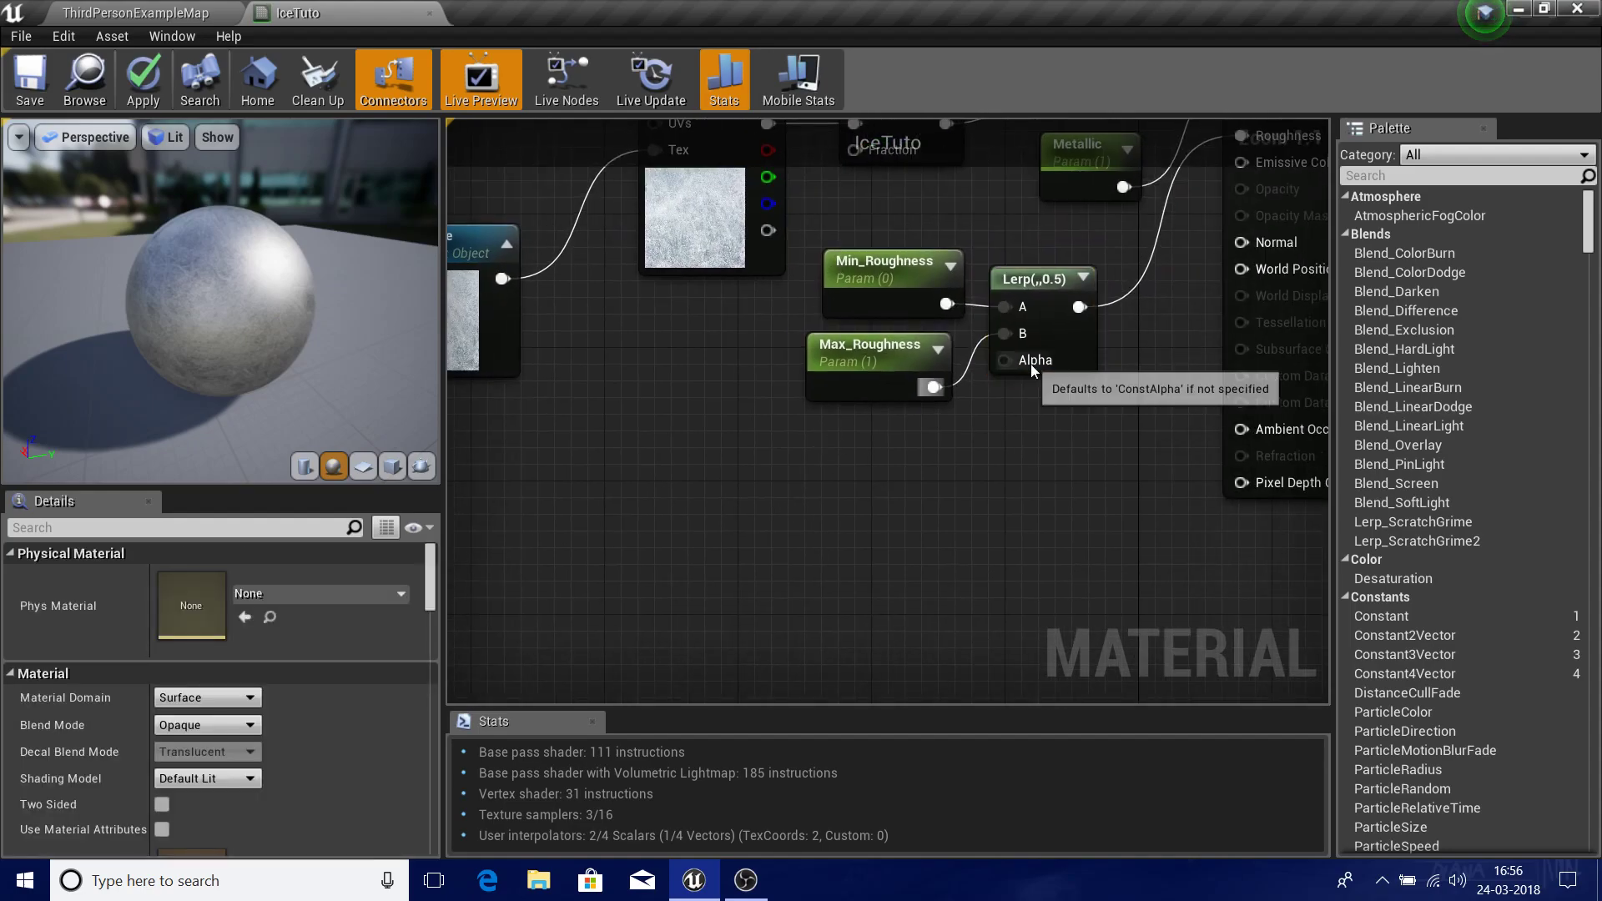
pyautogui.moveTo(599, 534); pyautogui.dragTo(667, 474, button='right')
pyautogui.click(614, 438)
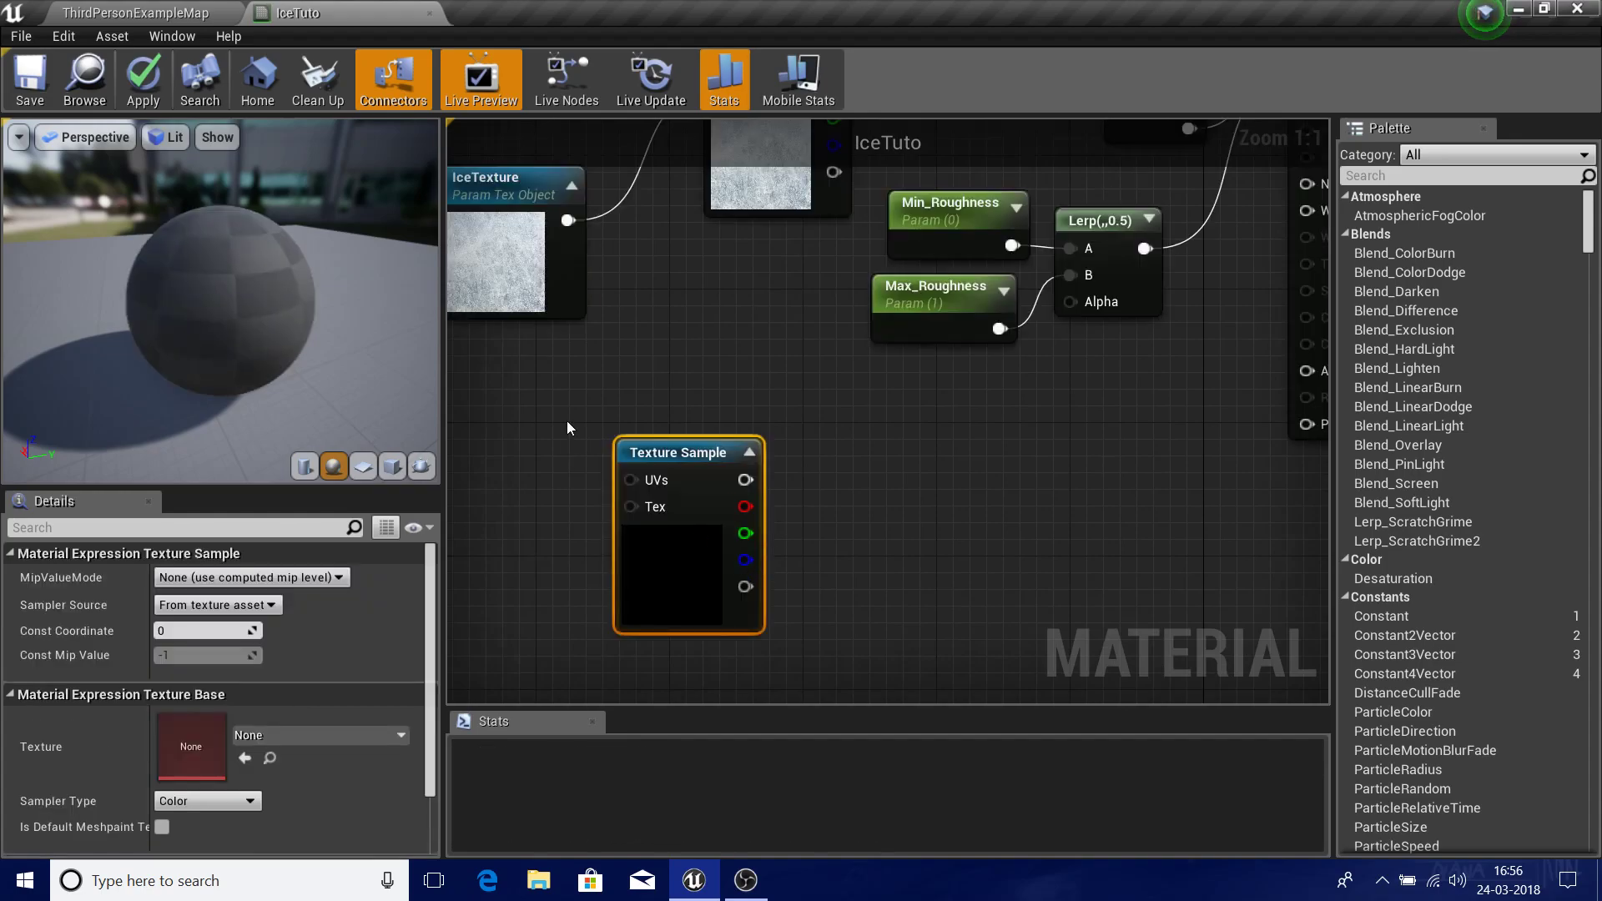
pyautogui.moveTo(983, 418)
pyautogui.mouseDown(button='right')
pyautogui.moveTo(851, 418)
pyautogui.moveTo(966, 407)
pyautogui.mouseUp(button='right')
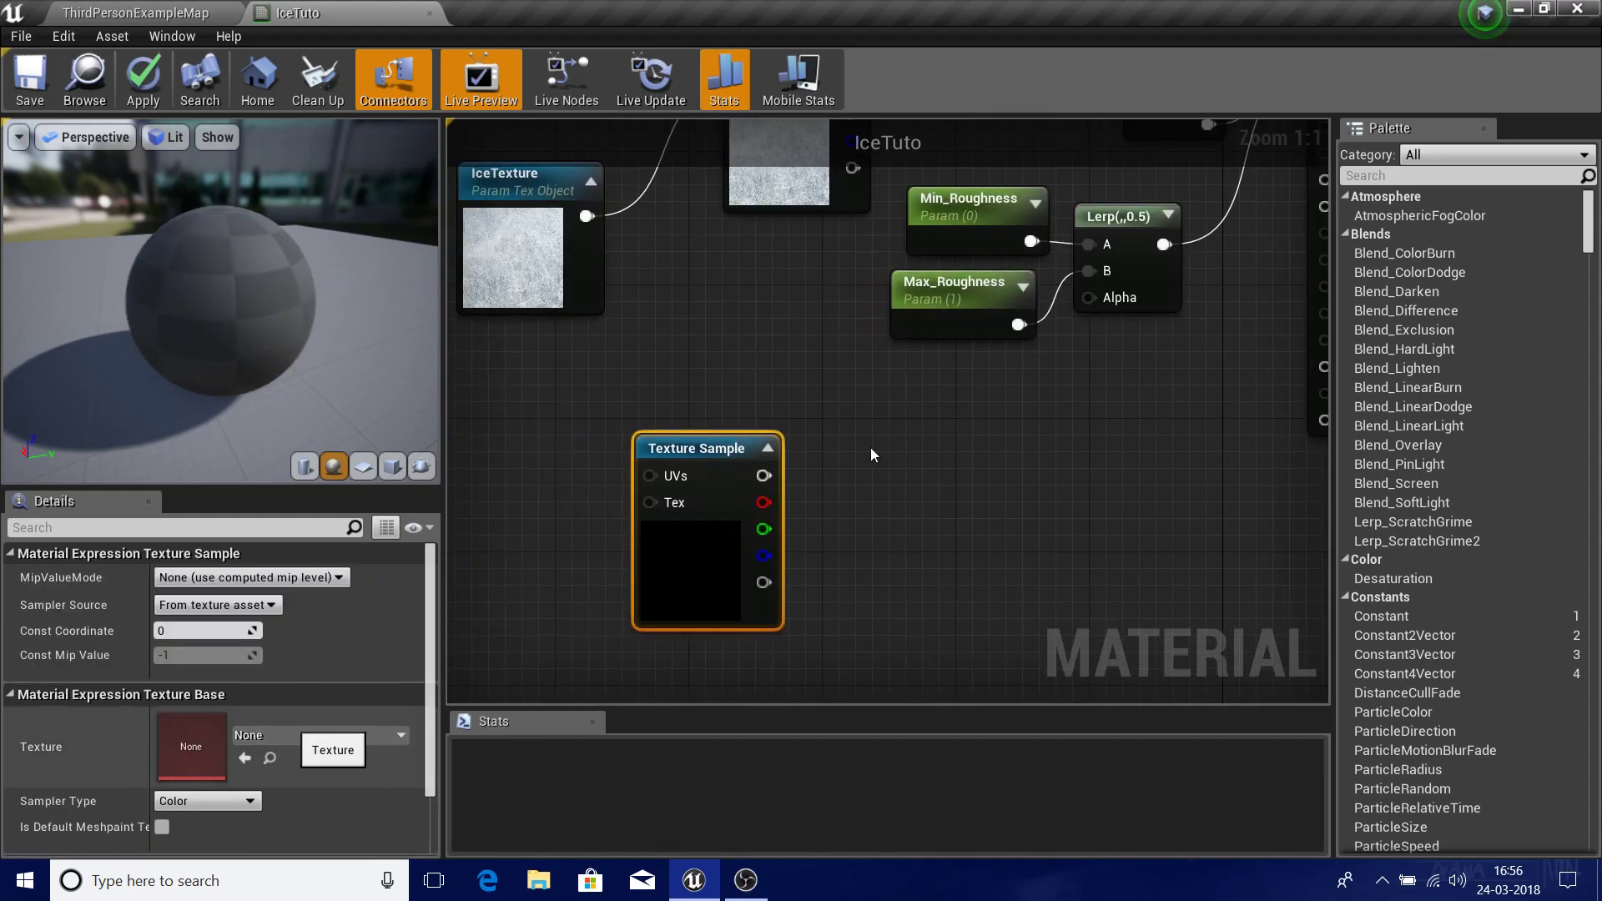
pyautogui.moveTo(721, 523); pyautogui.dragTo(609, 558)
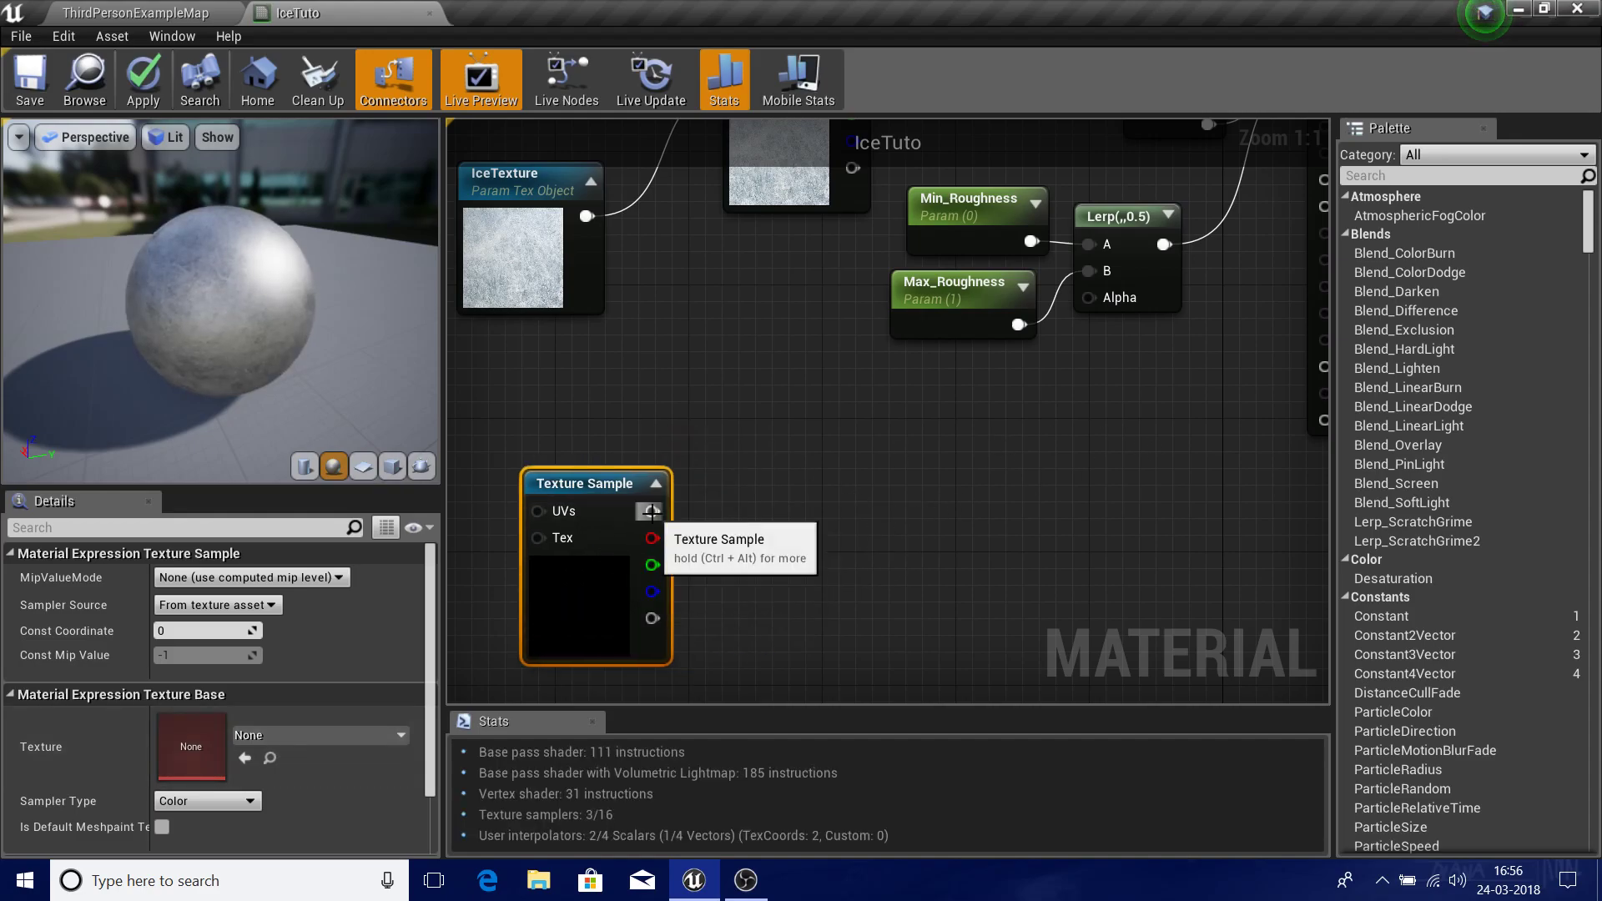
pyautogui.moveTo(652, 511); pyautogui.dragTo(1027, 551)
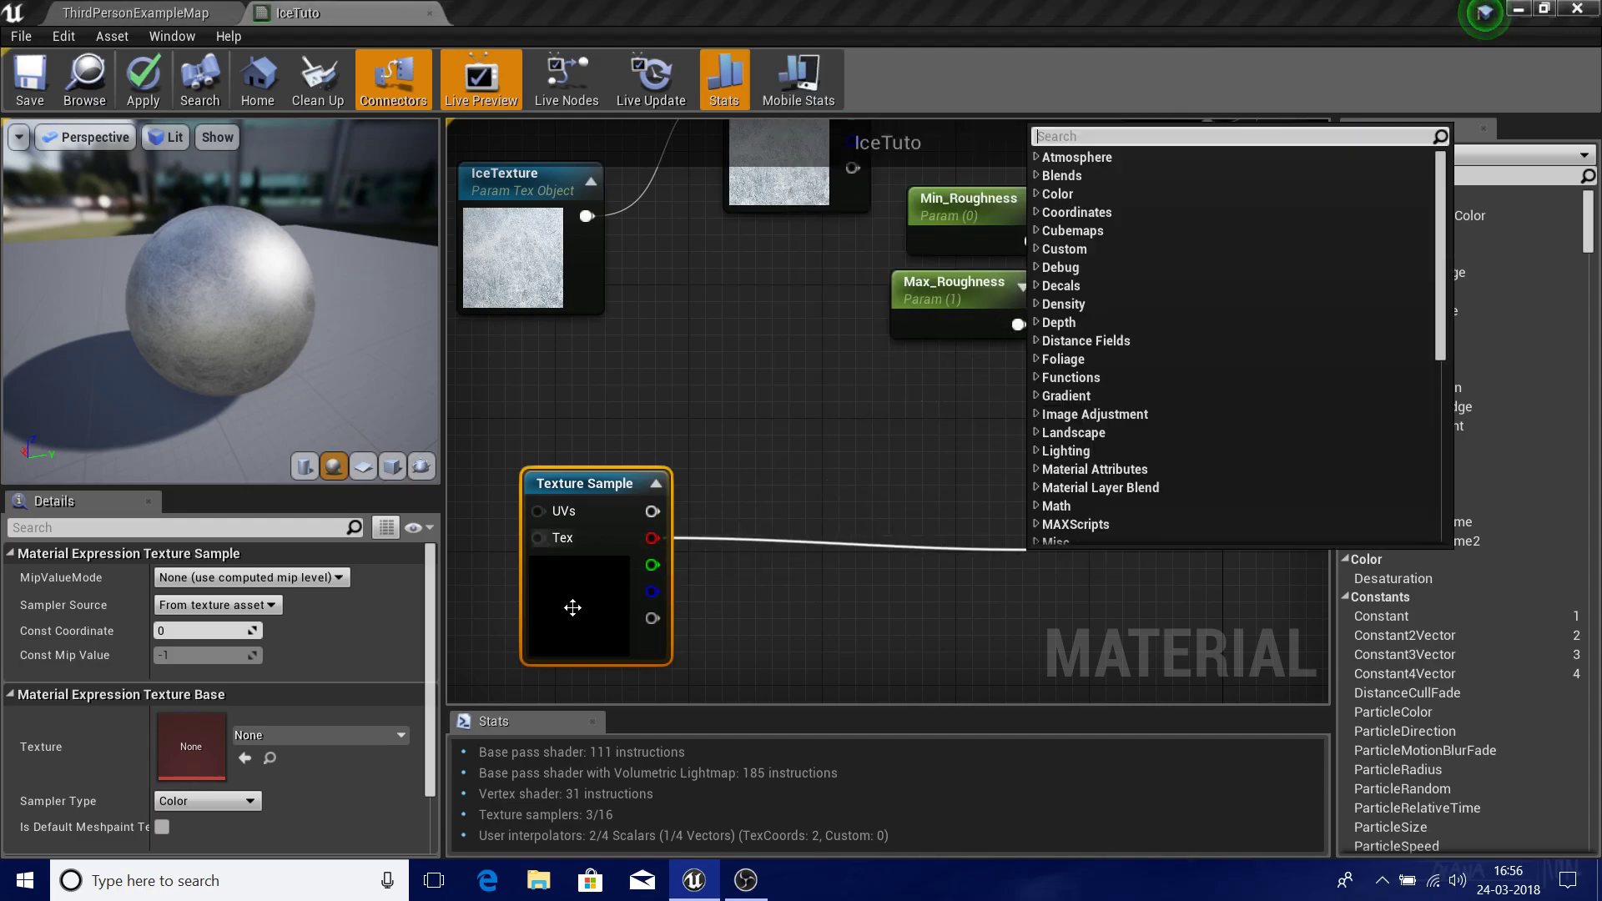
pyautogui.click(572, 608)
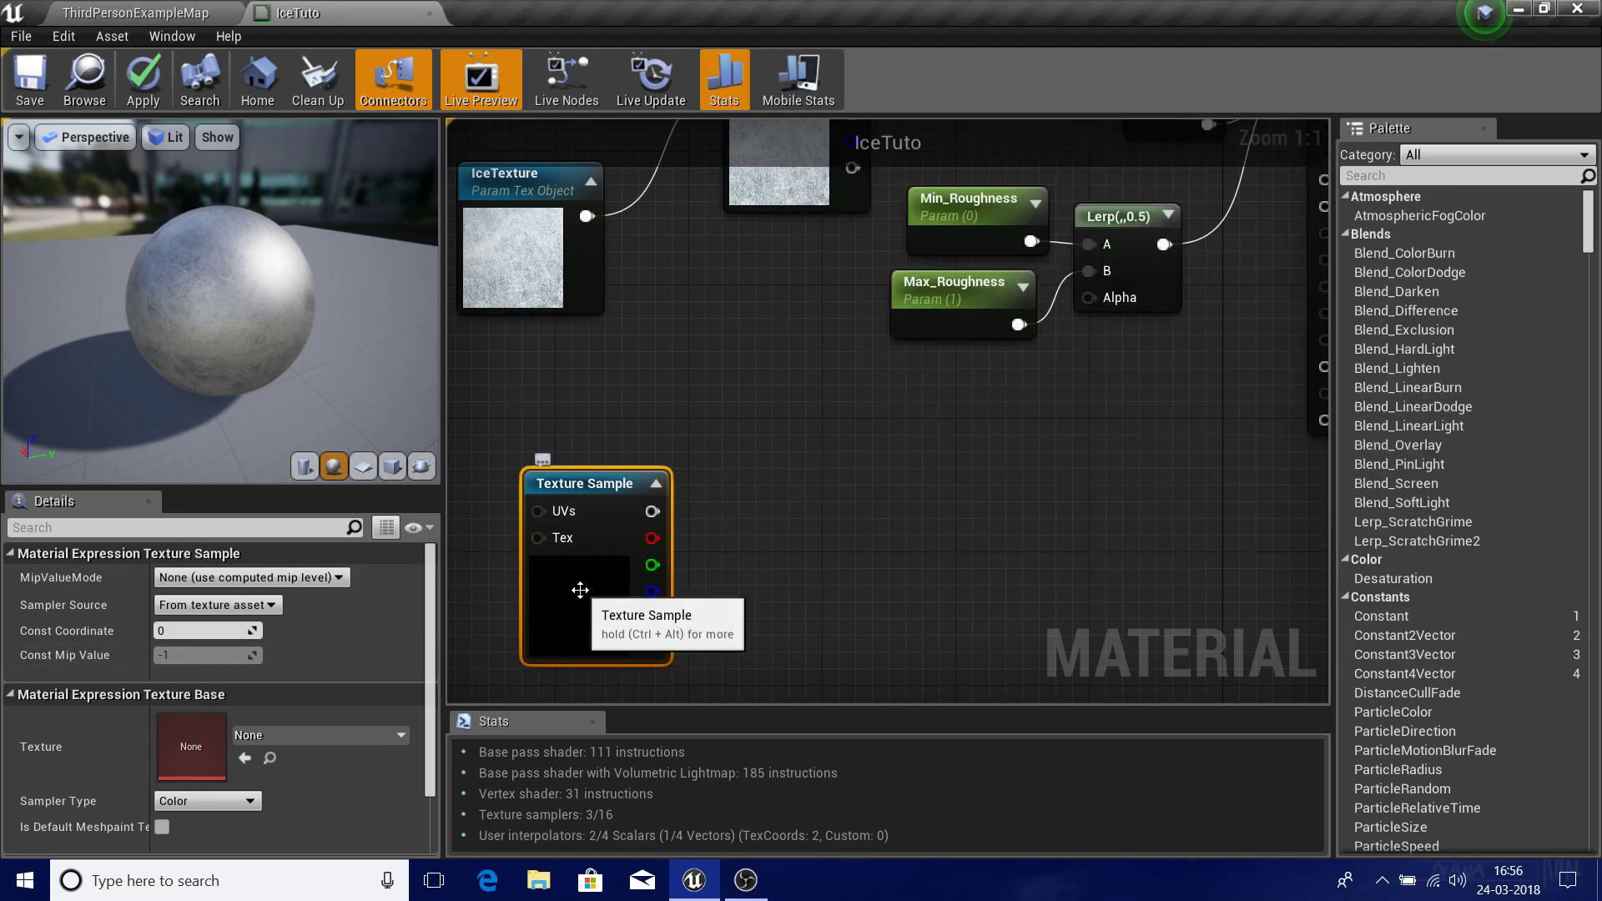
# - Assign the T_Perlin_Noise_M texture to the Texture Sample node and place the node just below the roughness parameters
pyautogui.click(273, 730)
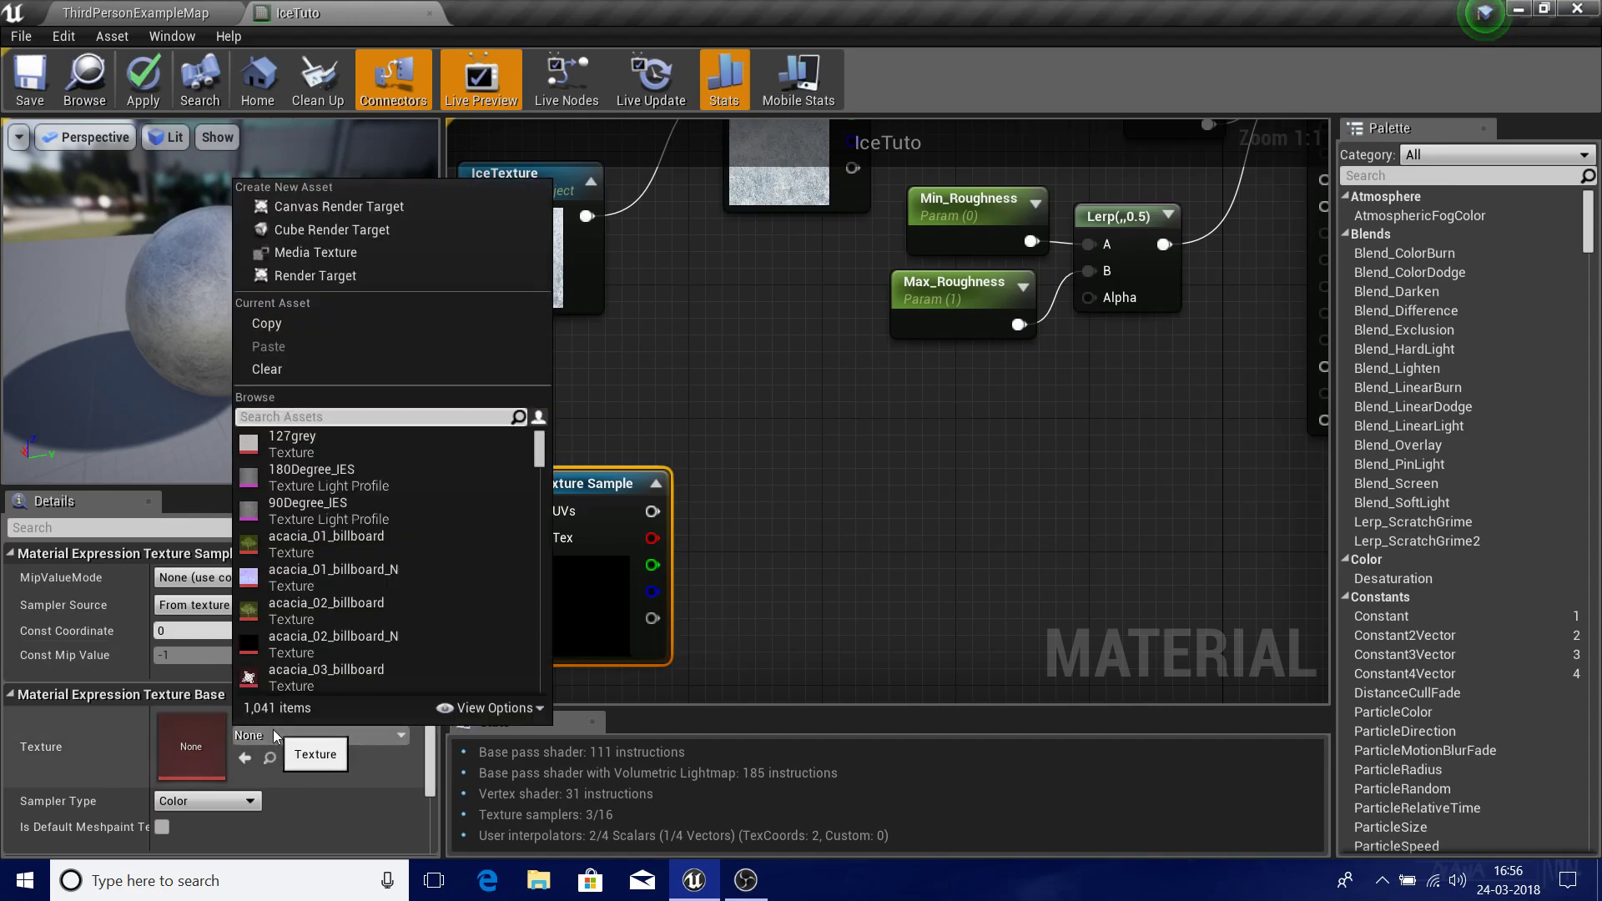
pyautogui.write('CT')
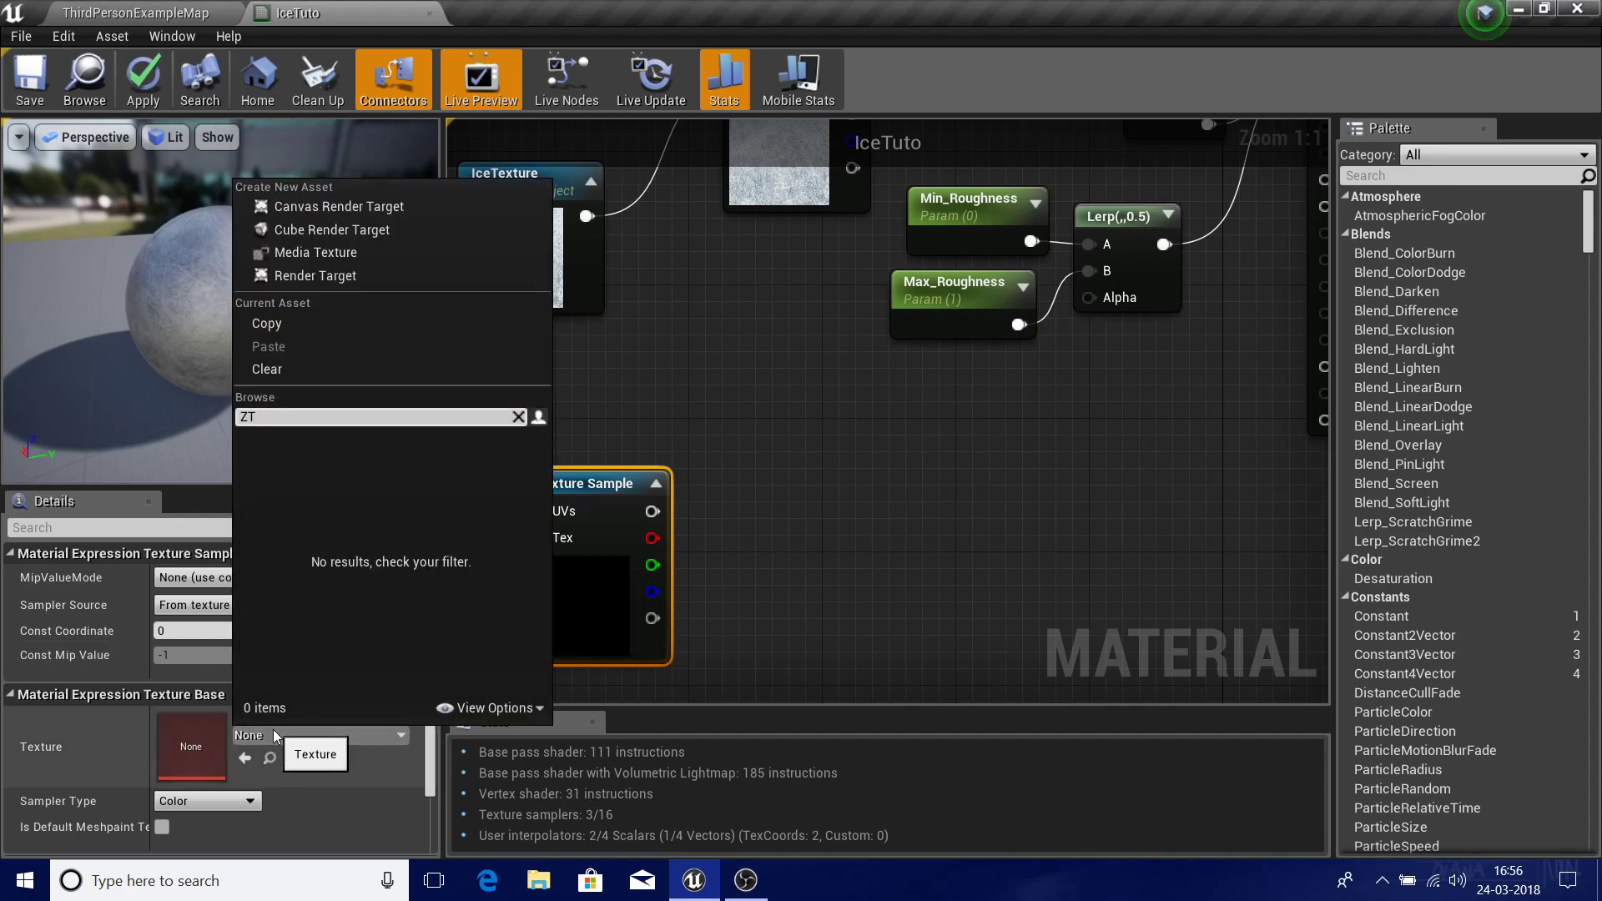
pyautogui.press('BackSpace')
pyautogui.press('BackSpace')
pyautogui.write('T_P')
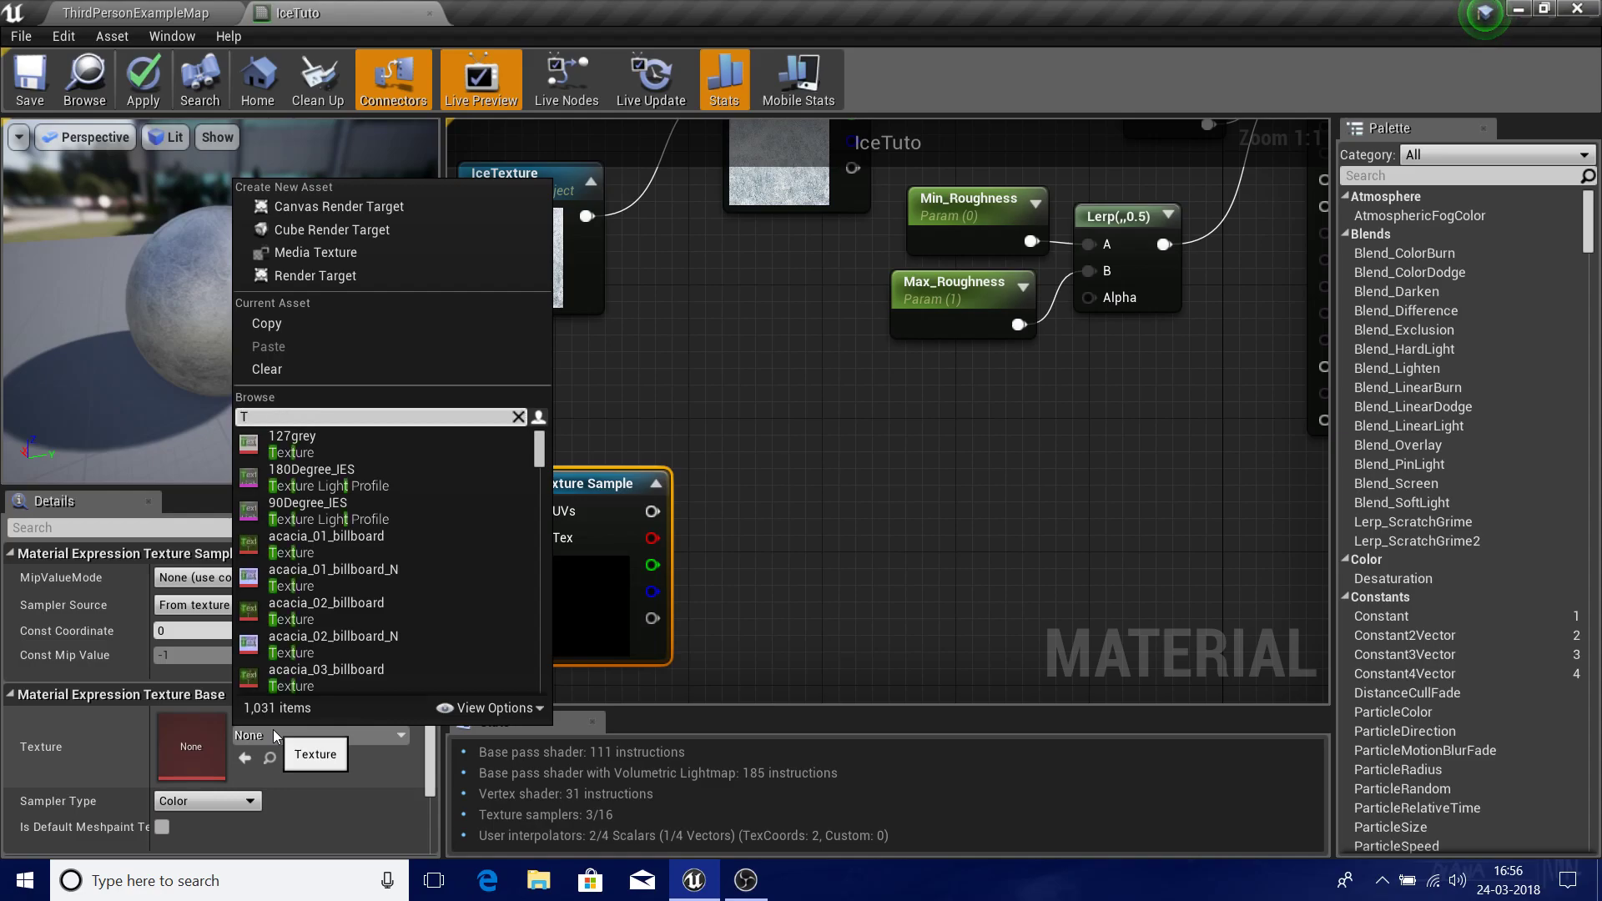
pyautogui.write('erl')
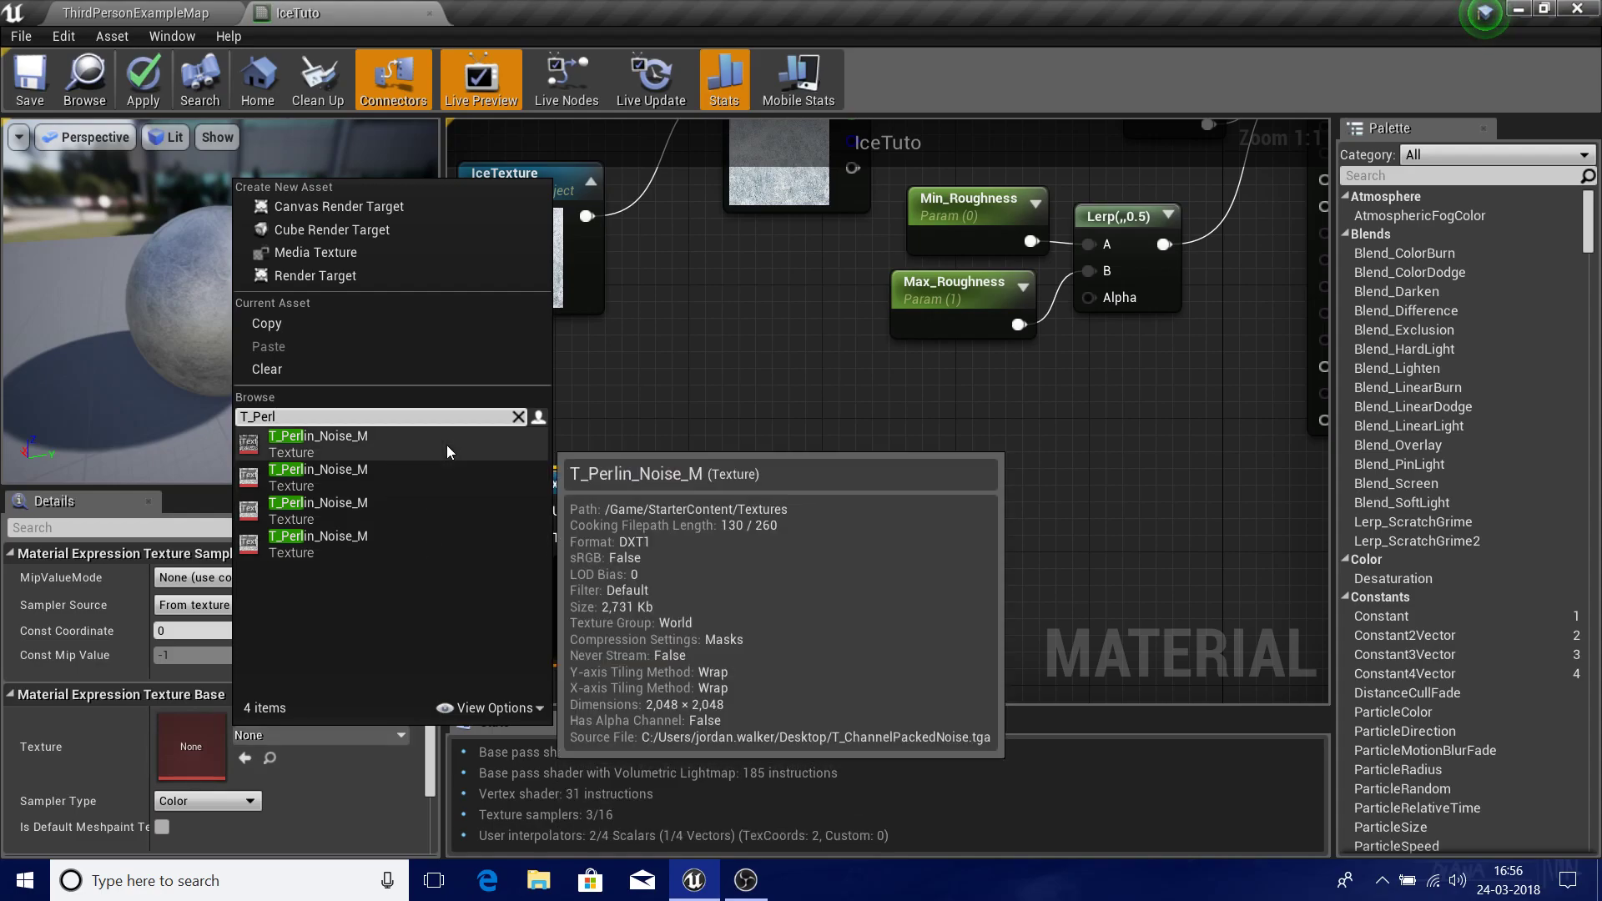
pyautogui.click(447, 444)
pyautogui.moveTo(616, 591); pyautogui.dragTo(735, 525)
# - Connect the noise Texture Sample's combined RGB output to the Alpha input of the roughness Lerp node
pyautogui.moveTo(921, 479); pyautogui.dragTo(868, 462, button='right')
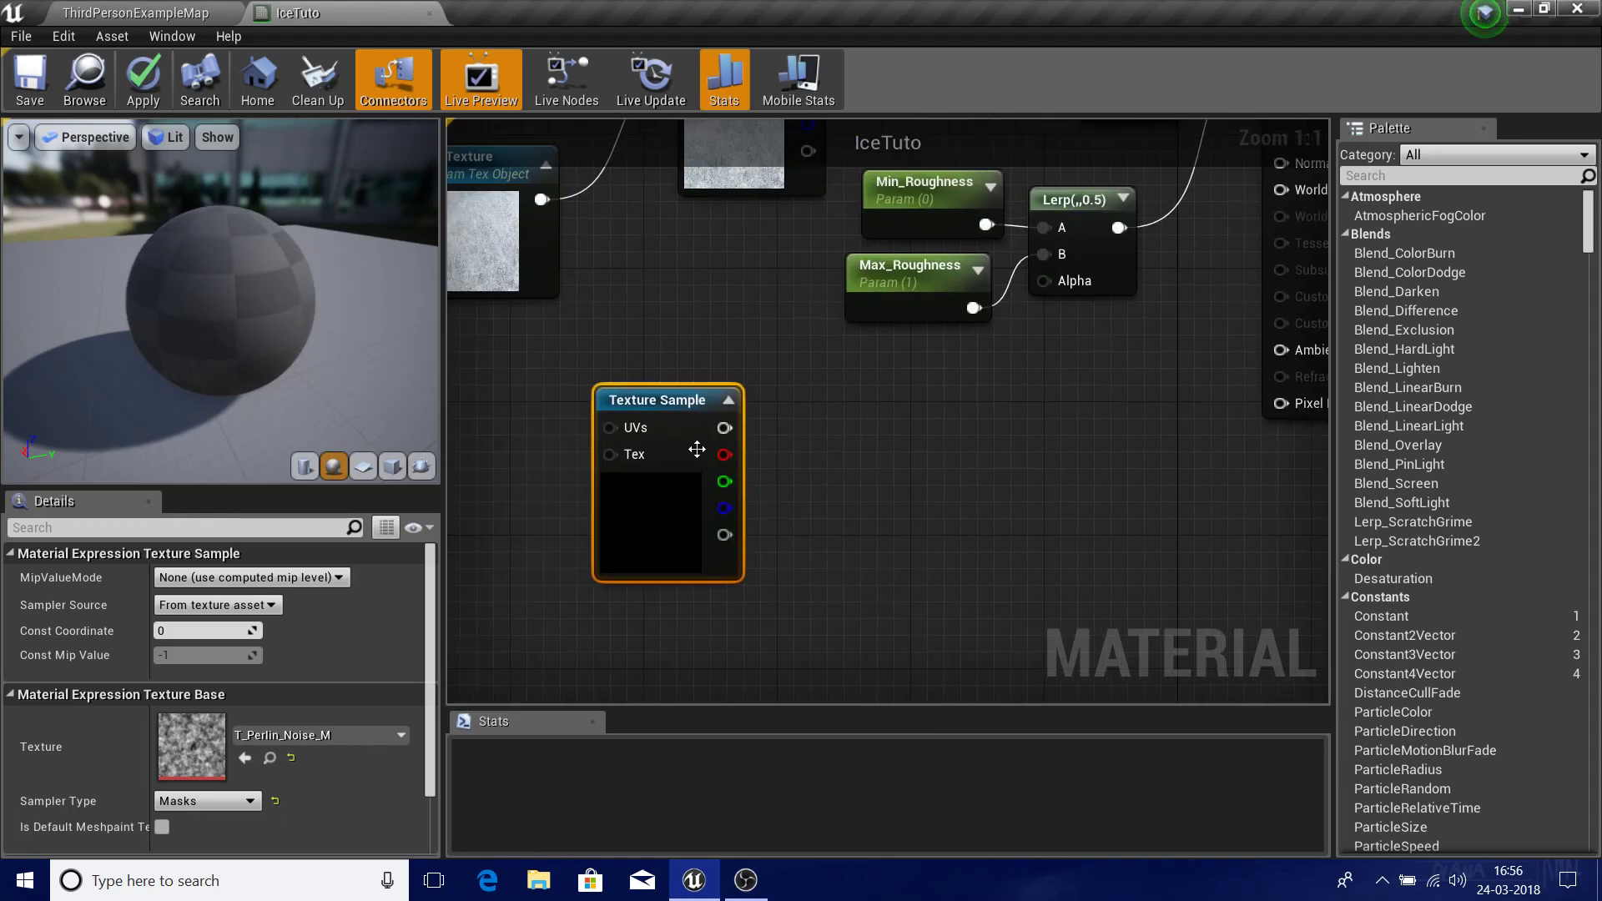
pyautogui.moveTo(724, 427); pyautogui.dragTo(1058, 281)
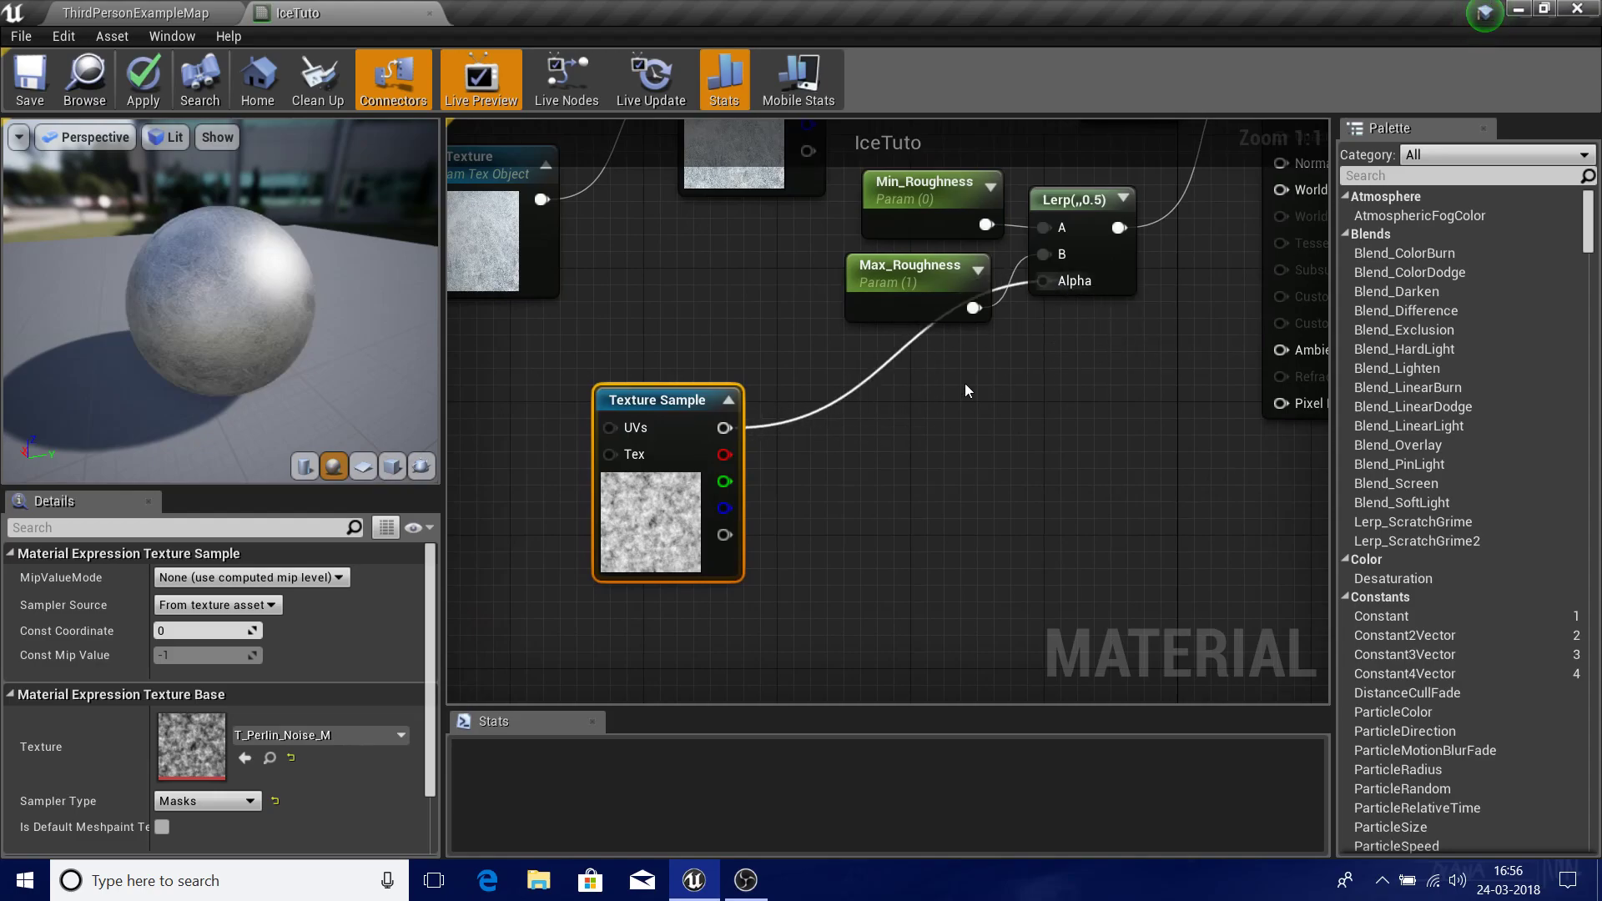
pyautogui.moveTo(964, 383); pyautogui.dragTo(812, 429, button='right')
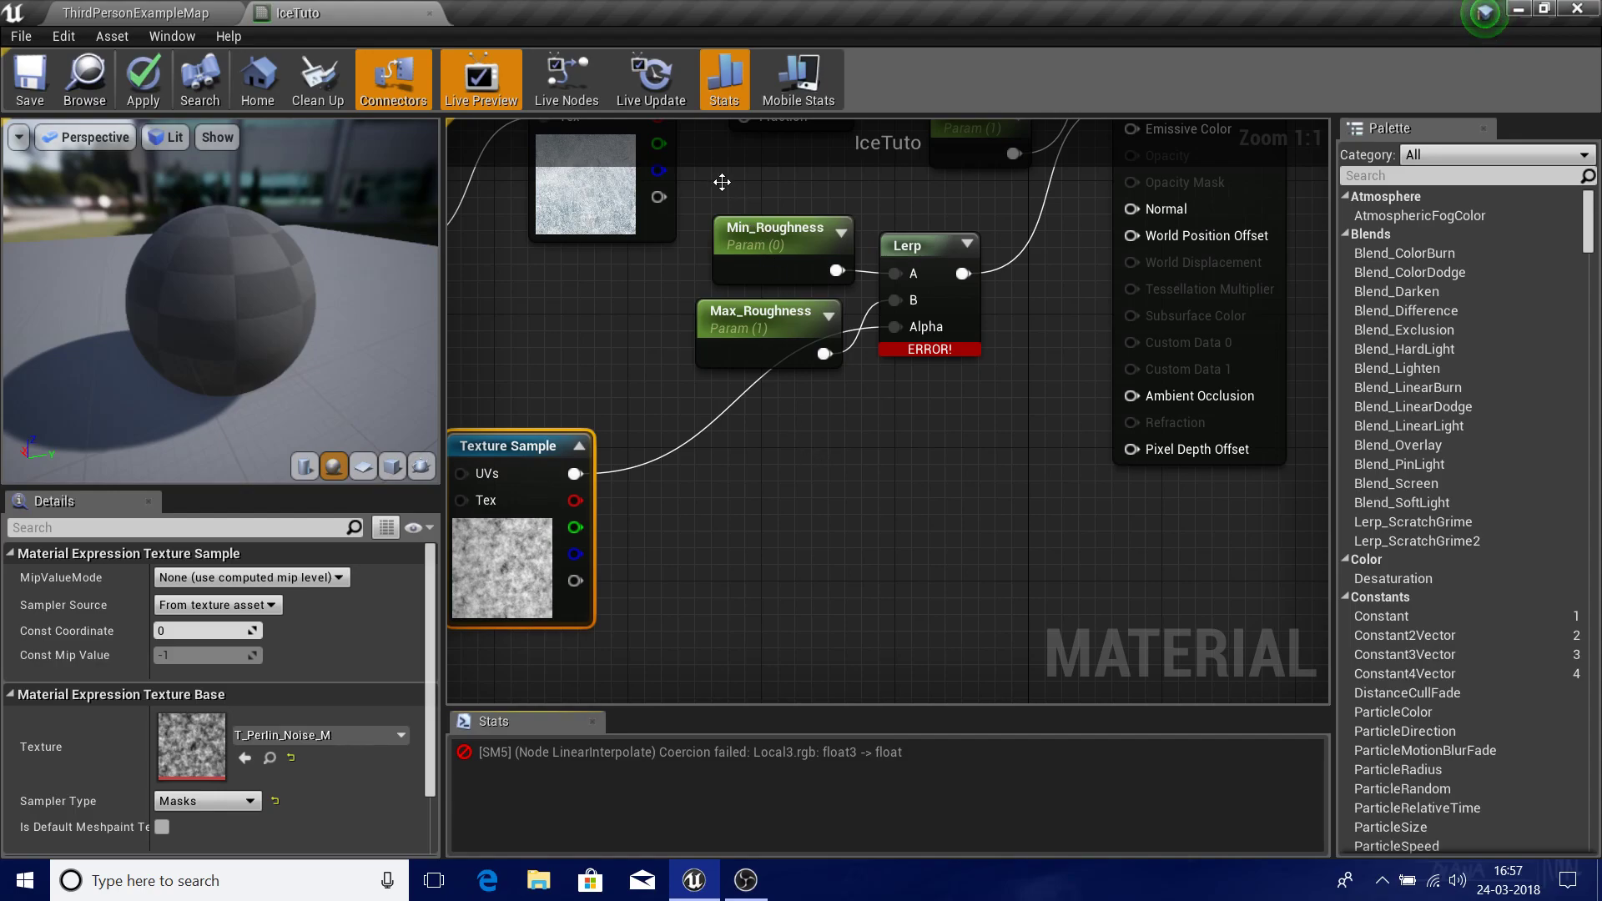
# - Move the Min_Roughness and Max_Roughness nodes away from the Lerp so they sit directly above the noise Texture Sample
pyautogui.moveTo(721, 182); pyautogui.dragTo(529, 354)
pyautogui.click(721, 473)
pyautogui.moveTo(576, 501); pyautogui.dragTo(626, 531)
pyautogui.click(819, 624)
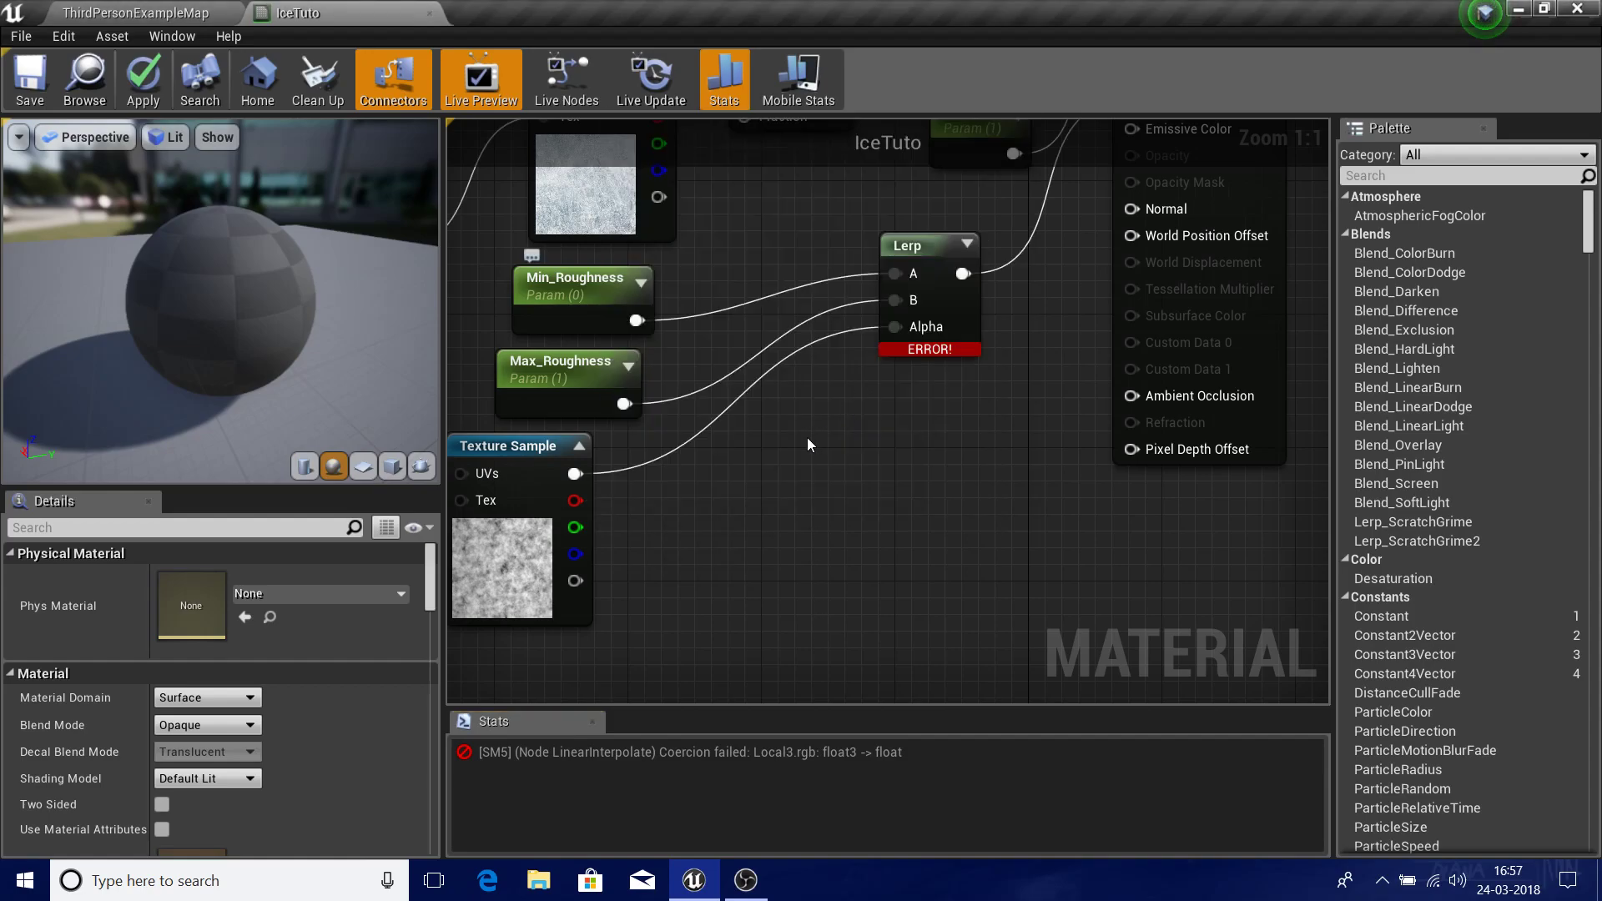
# - Insert a ComponentMask node between the noise Texture Sample and the Lerp's Alpha input, and convert it to a parameter
pyautogui.moveTo(810, 504); pyautogui.dragTo(882, 517, button='right')
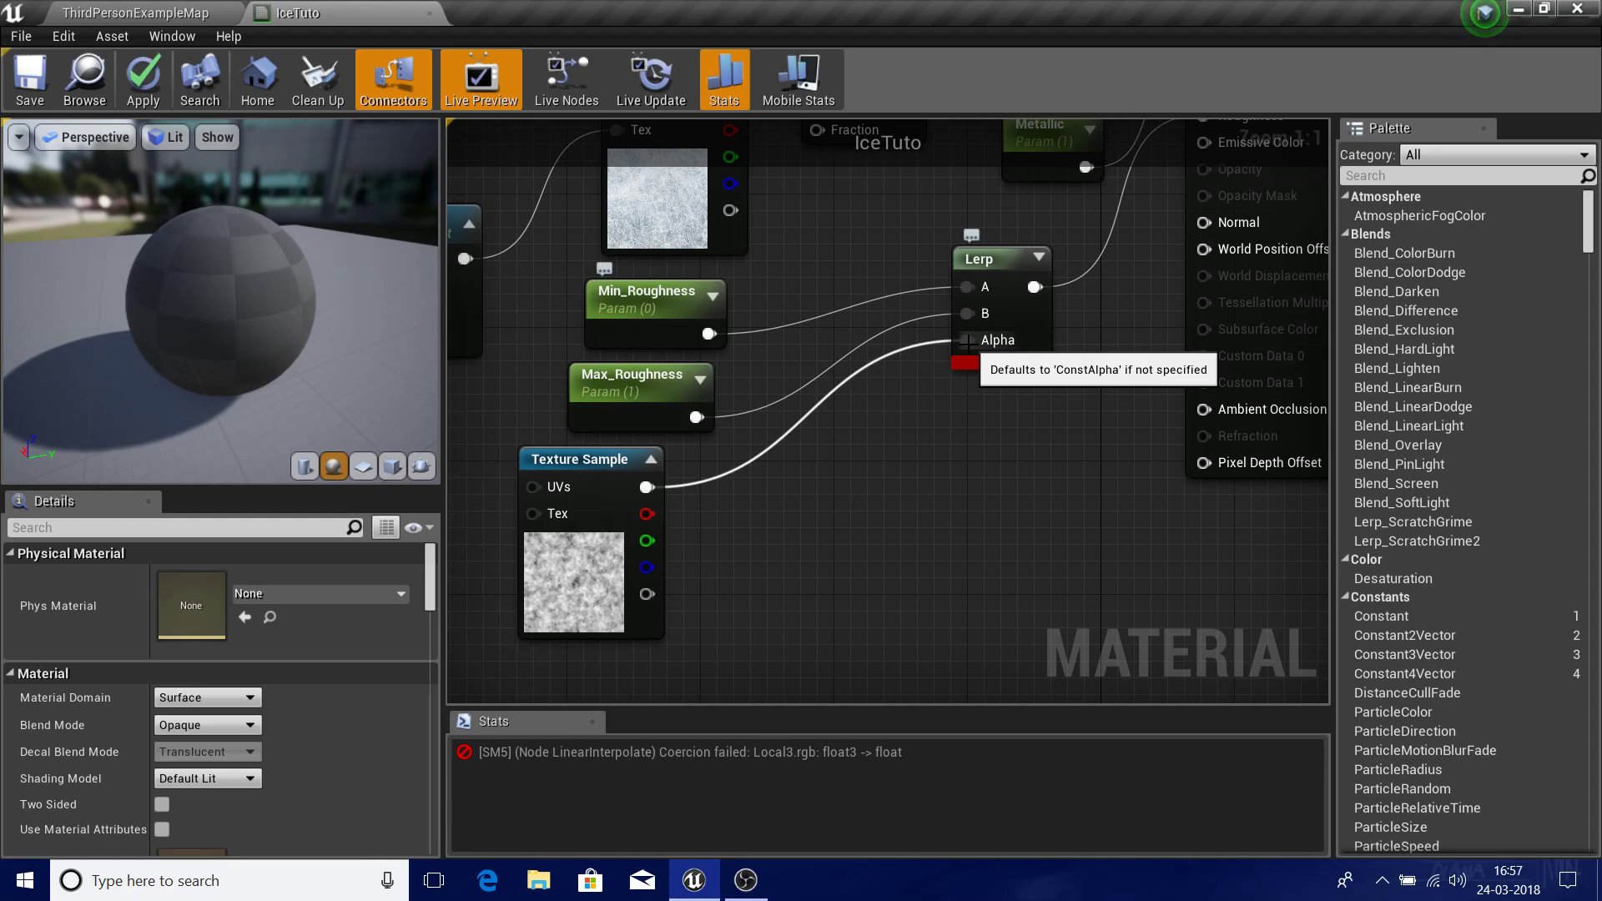
pyautogui.moveTo(967, 341); pyautogui.dragTo(761, 568)
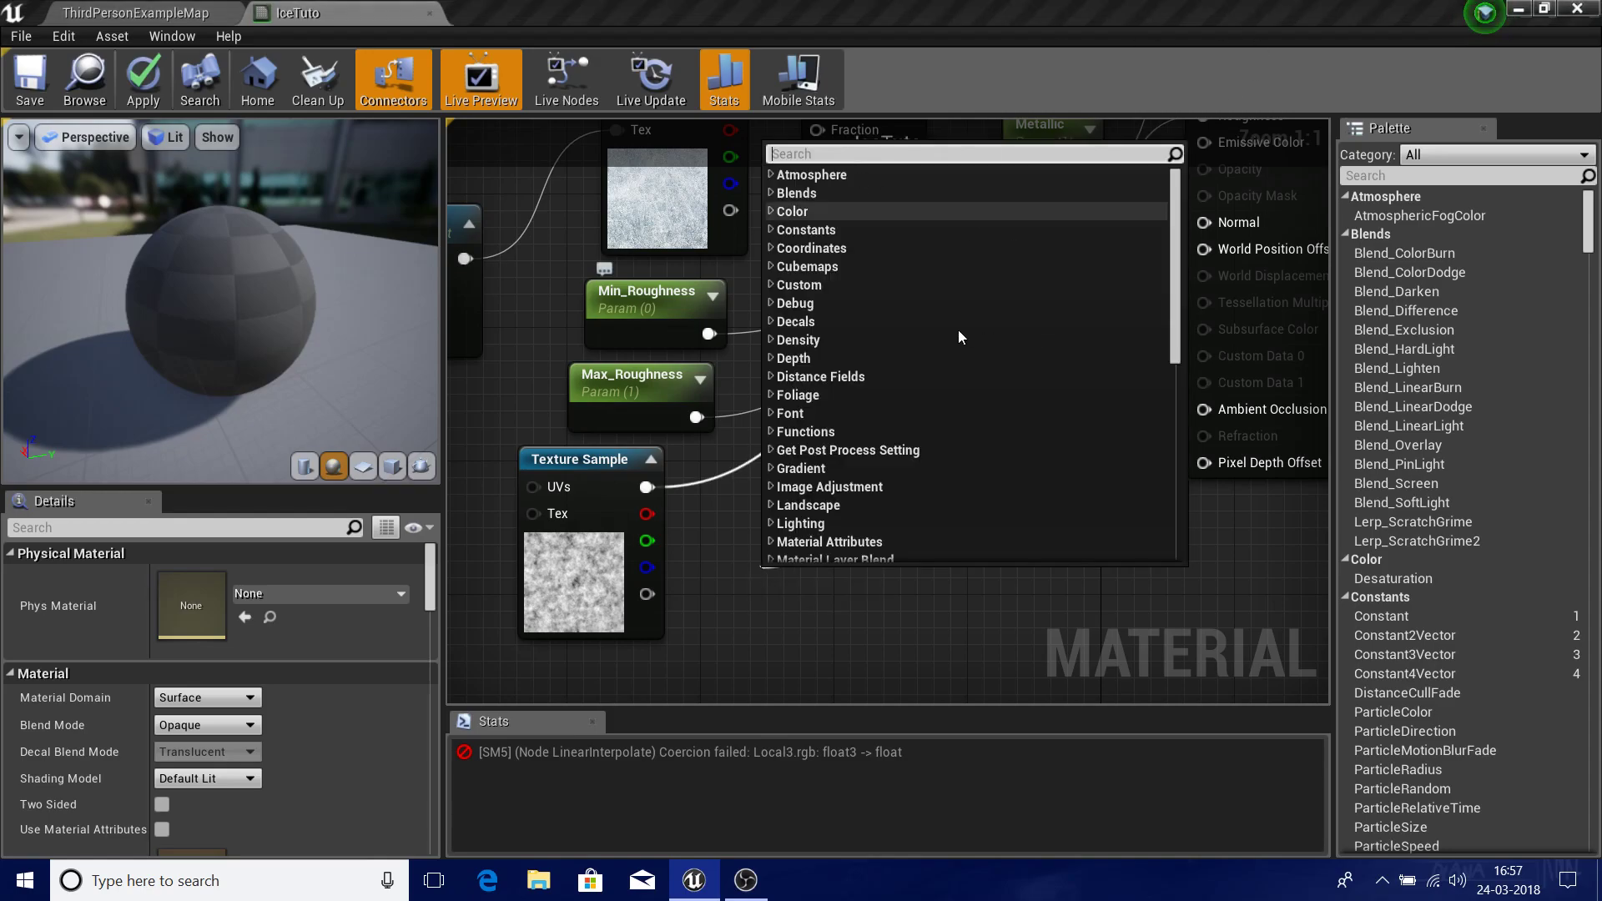
pyautogui.write('comp')
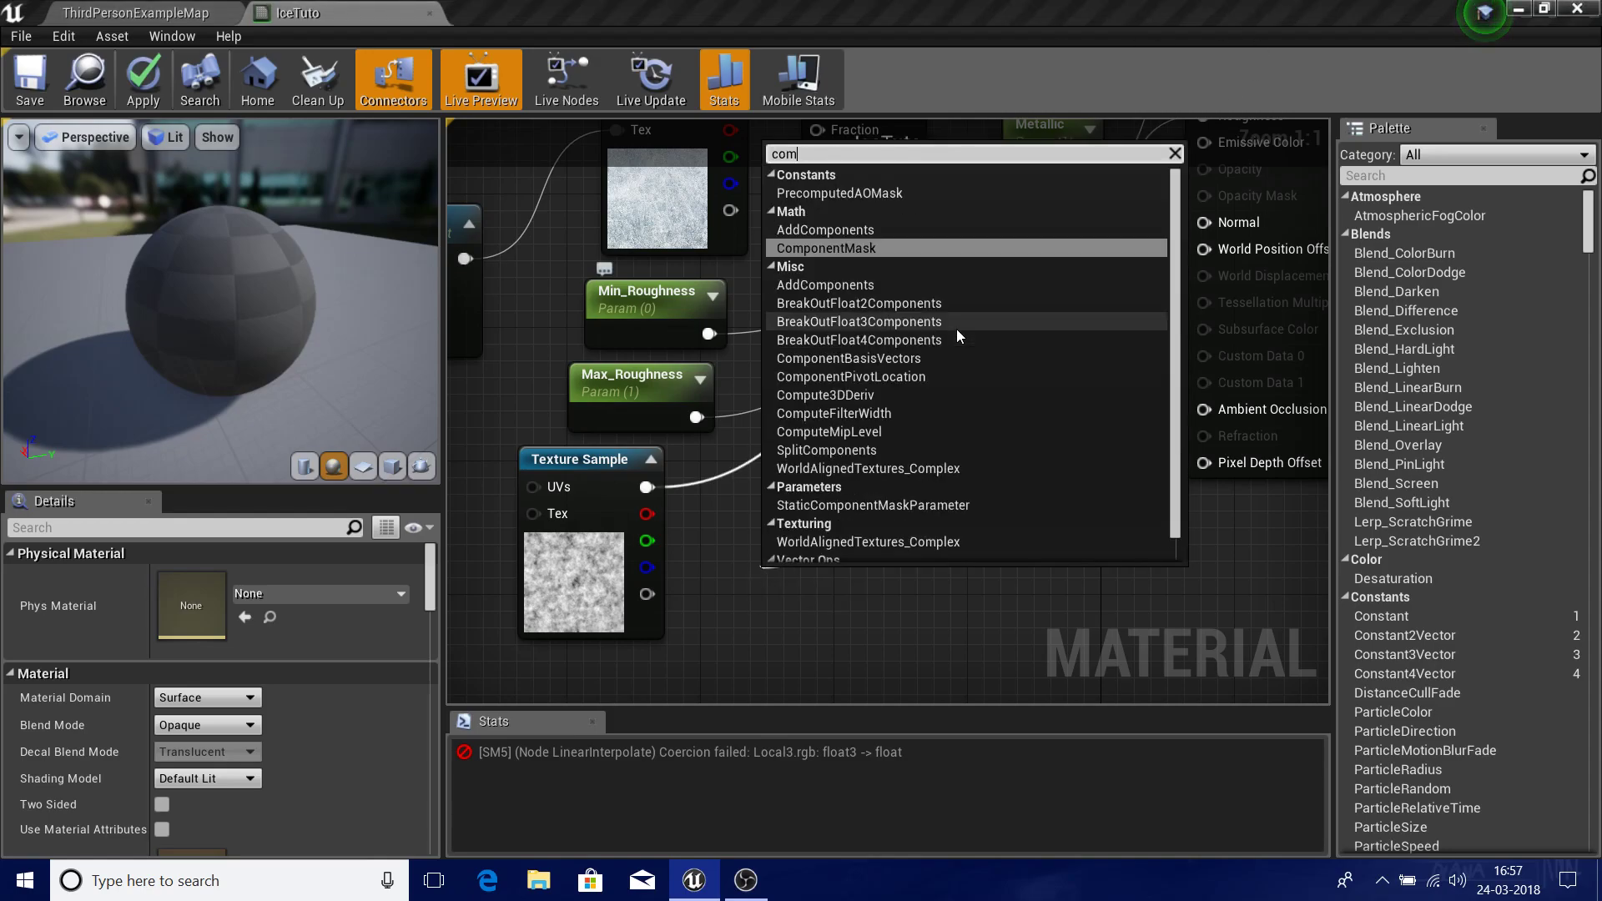
pyautogui.press('Return')
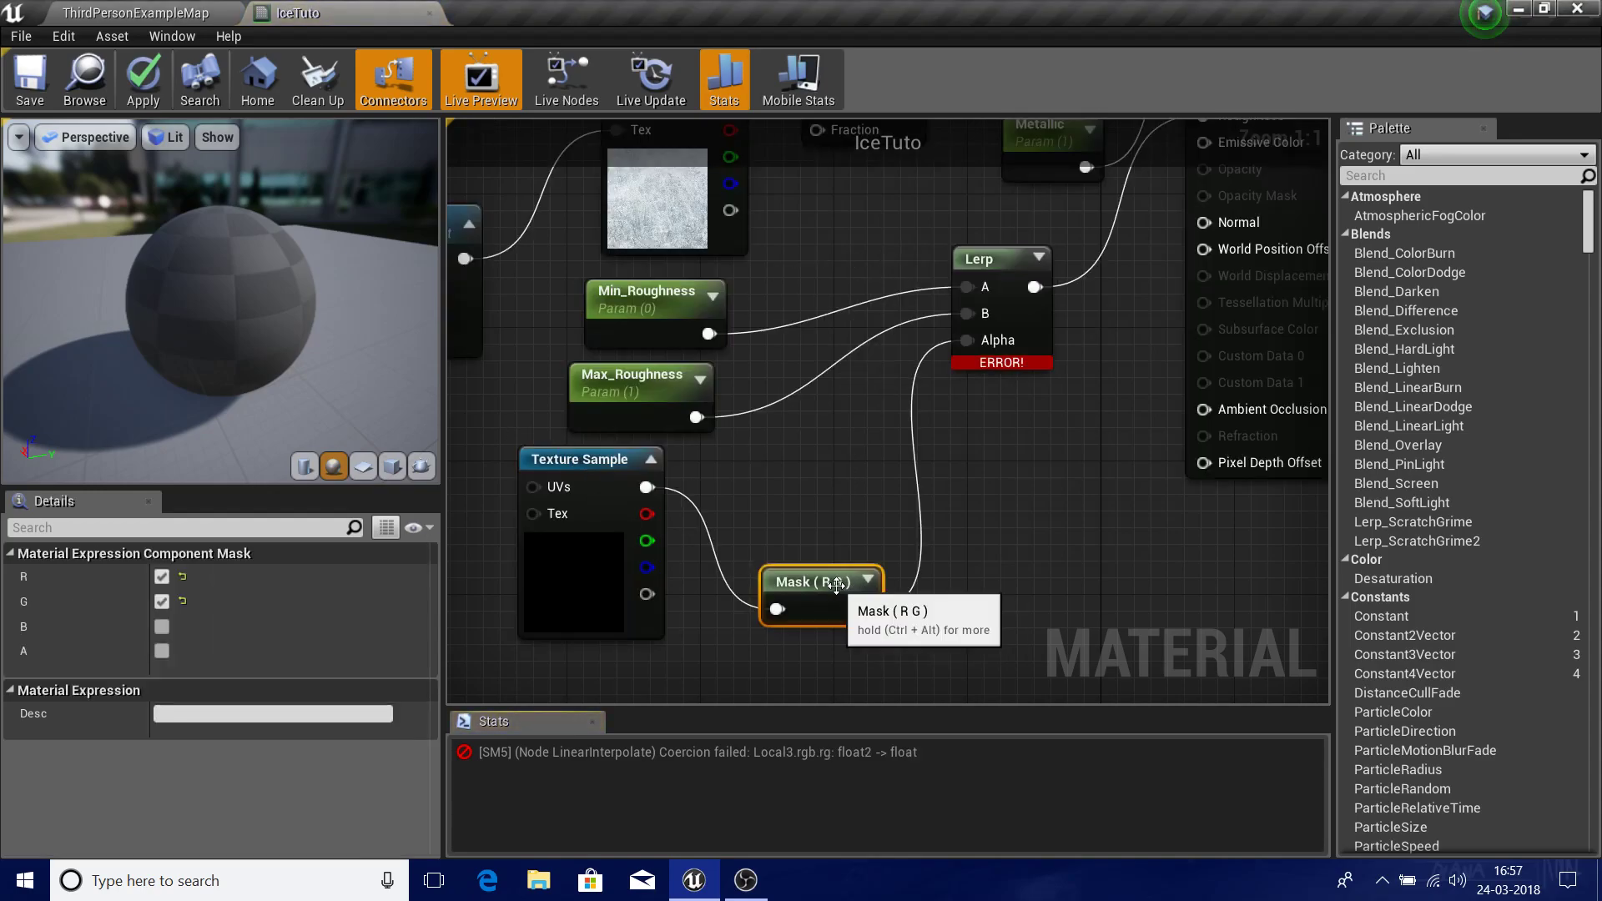
pyautogui.moveTo(841, 582); pyautogui.dragTo(781, 477)
pyautogui.rightClick(781, 477)
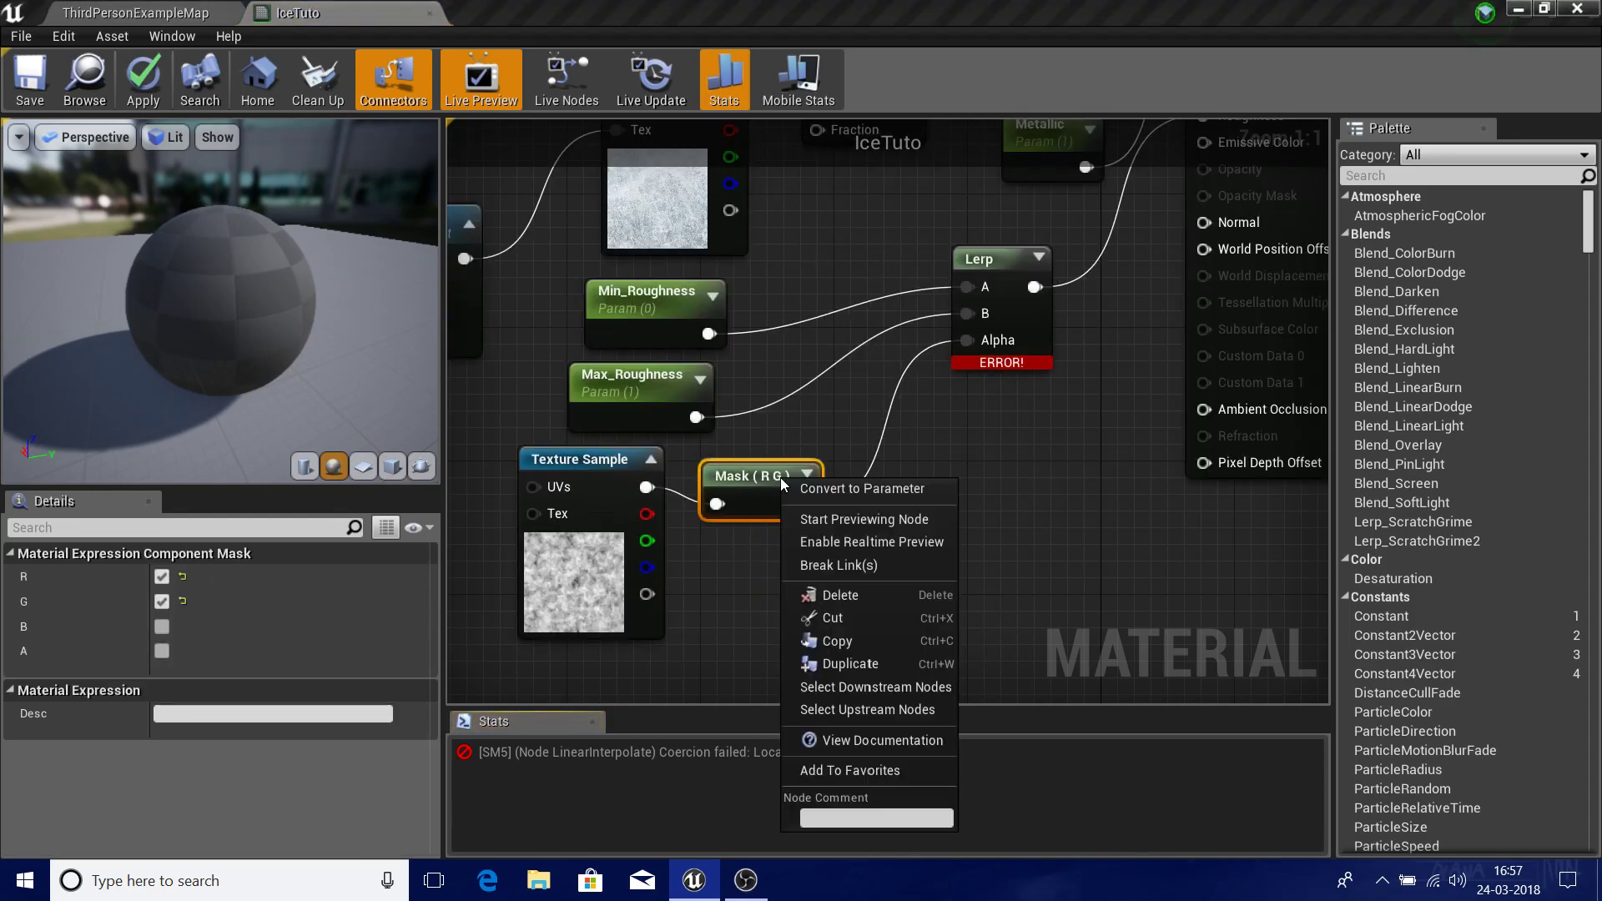
pyautogui.click(824, 488)
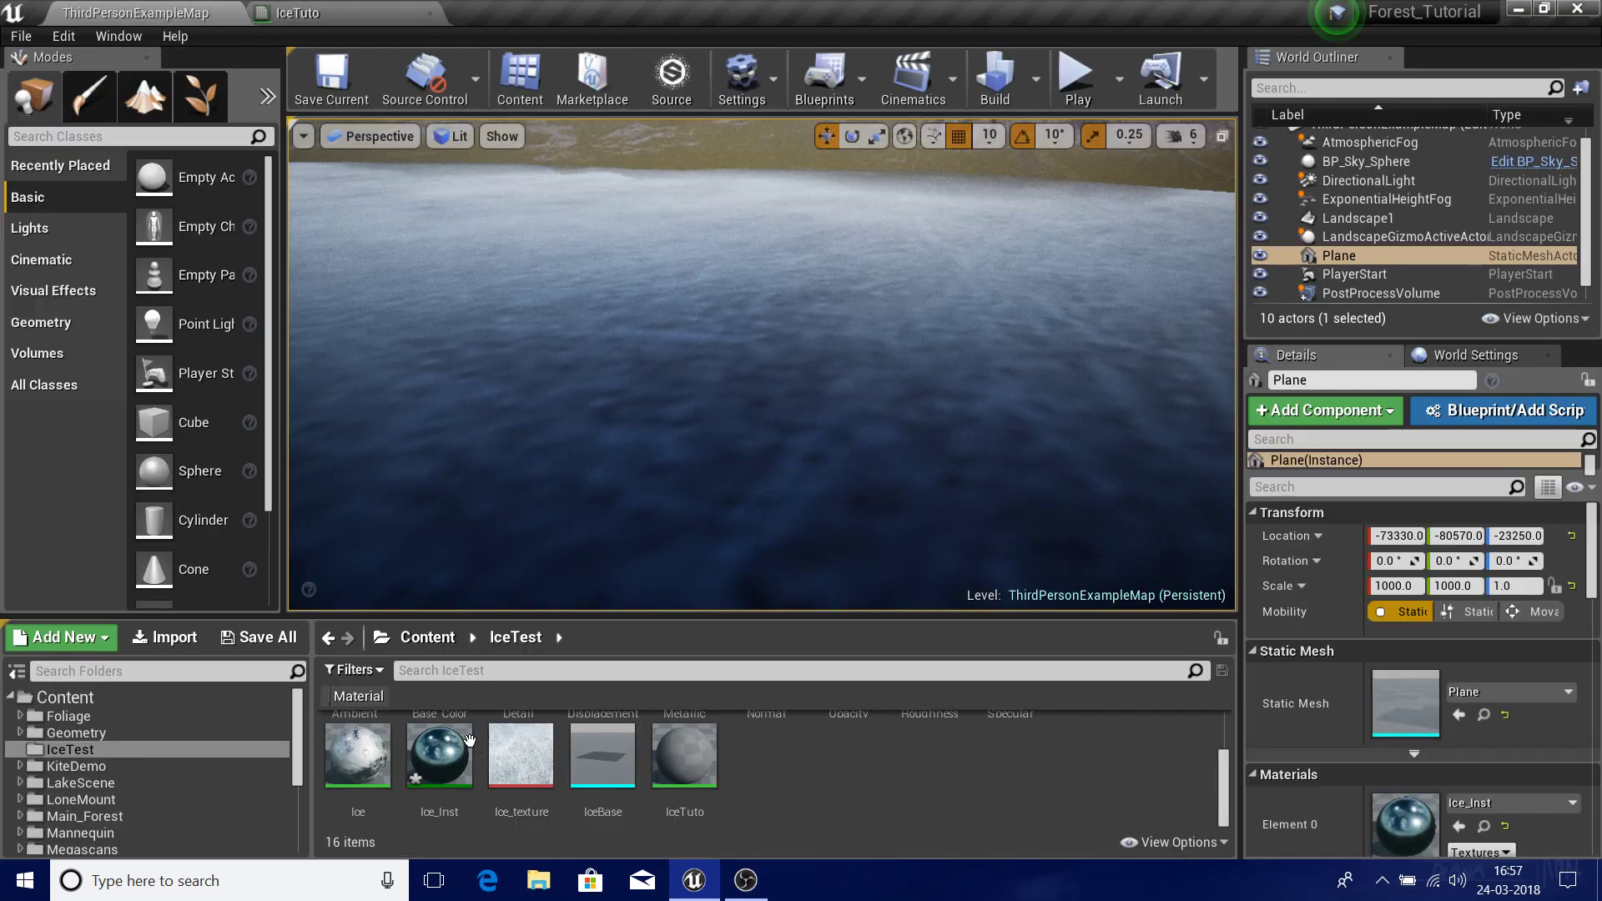
# - Open the Ice_Inst material instance, override its Roughness channel mask to use only G, inspect the preview sphere and close the instance
pyautogui.doubleClick(440, 756)
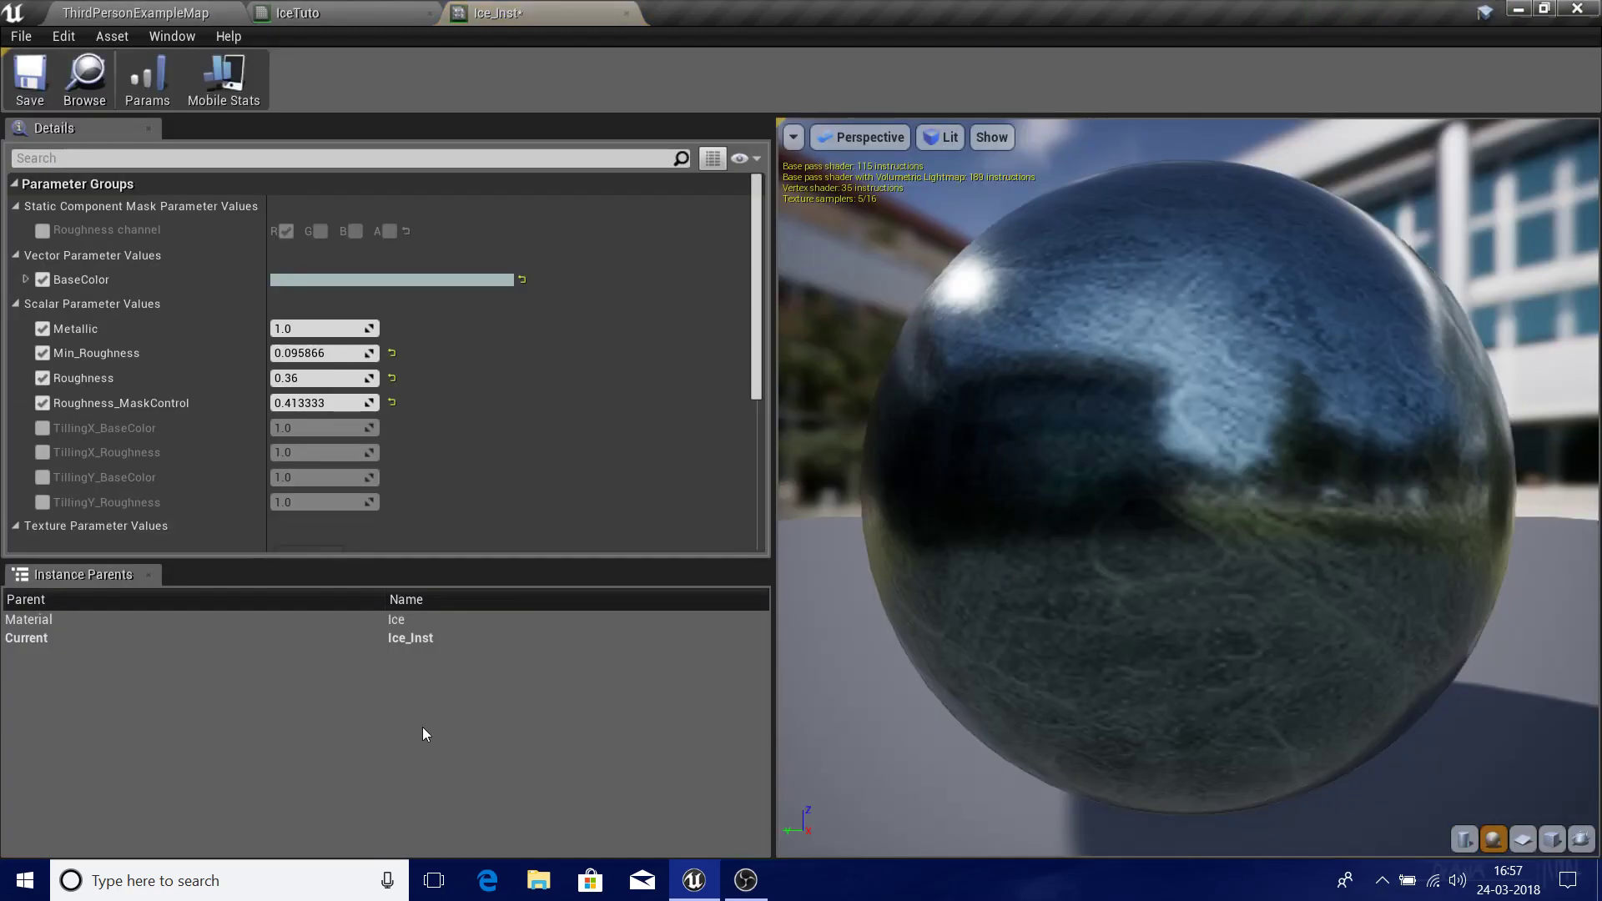
pyautogui.click(41, 230)
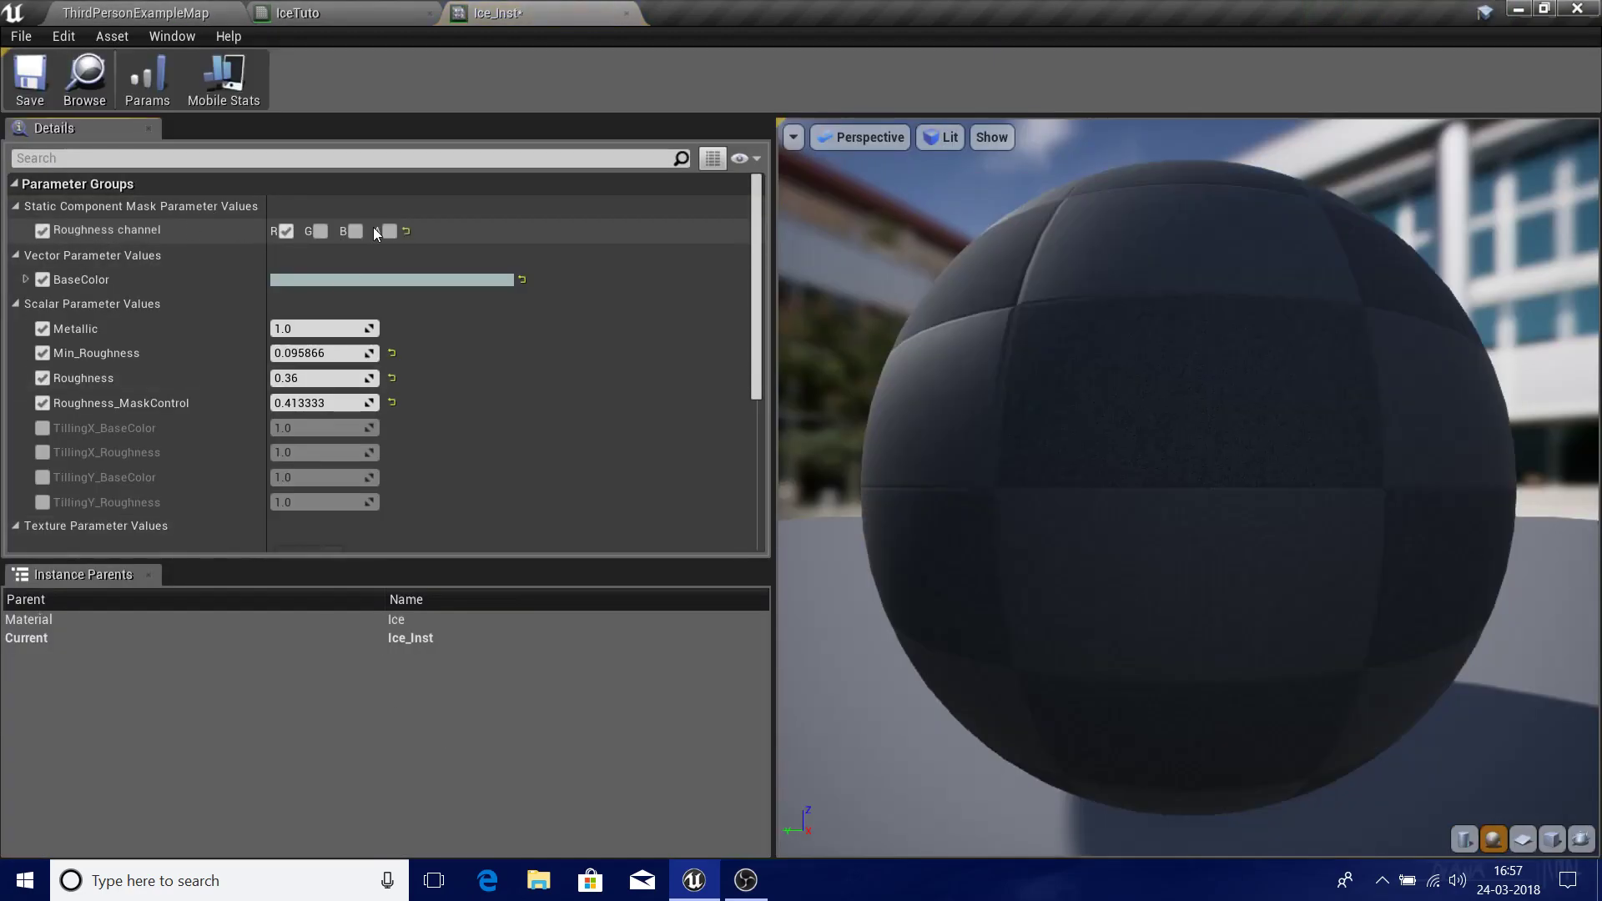
pyautogui.click(285, 231)
pyautogui.click(320, 232)
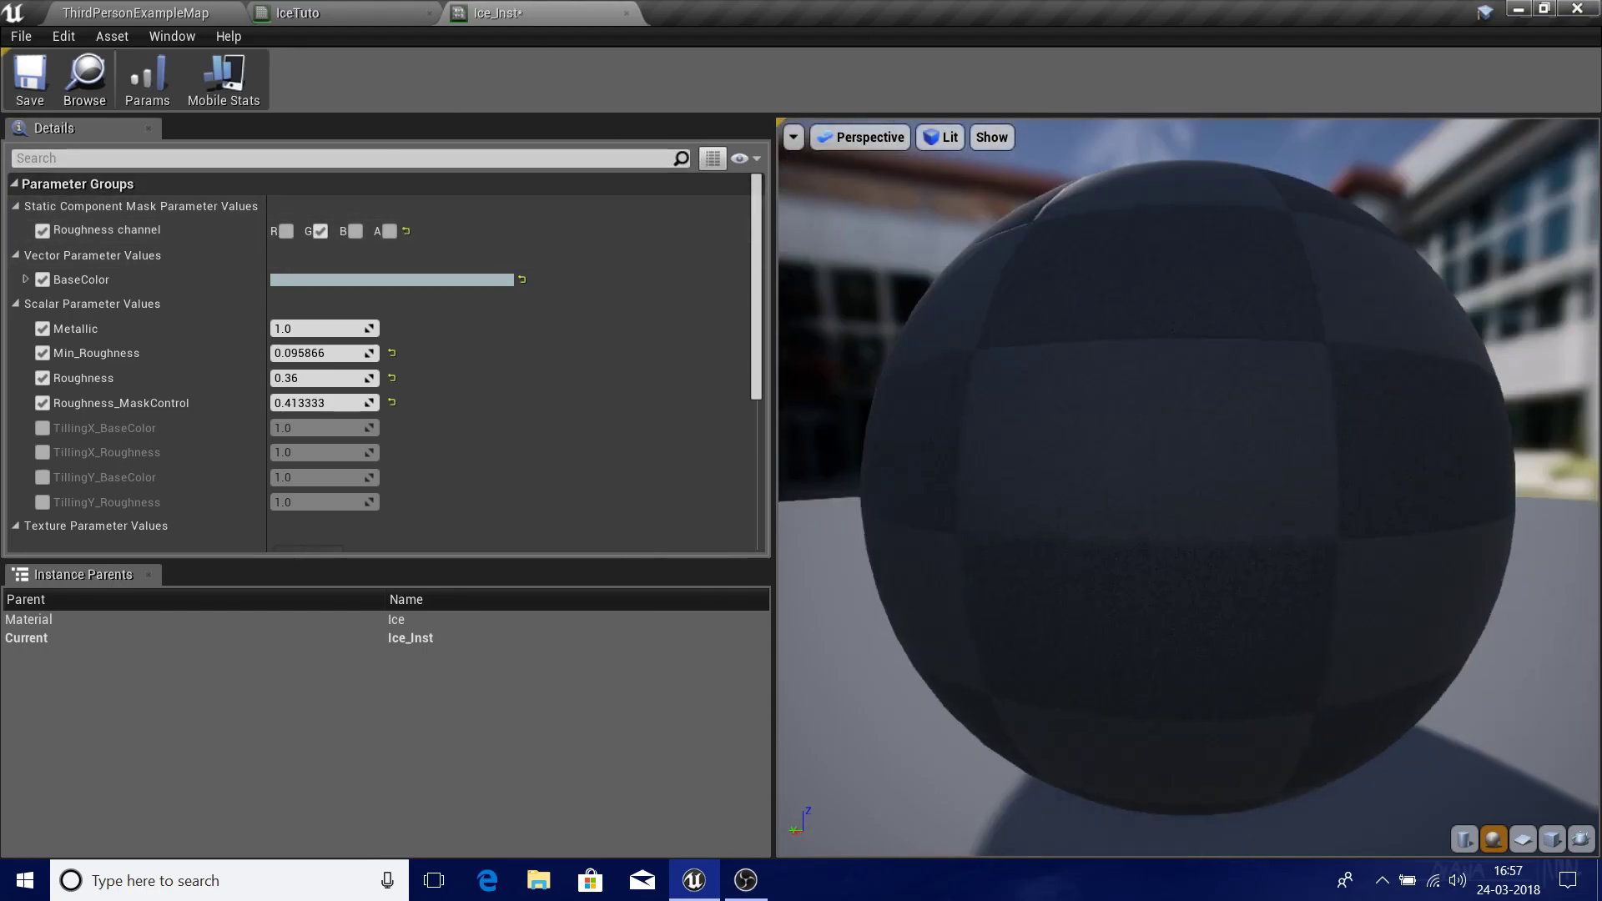
pyautogui.moveTo(1298, 386); pyautogui.dragTo(1038, 268)
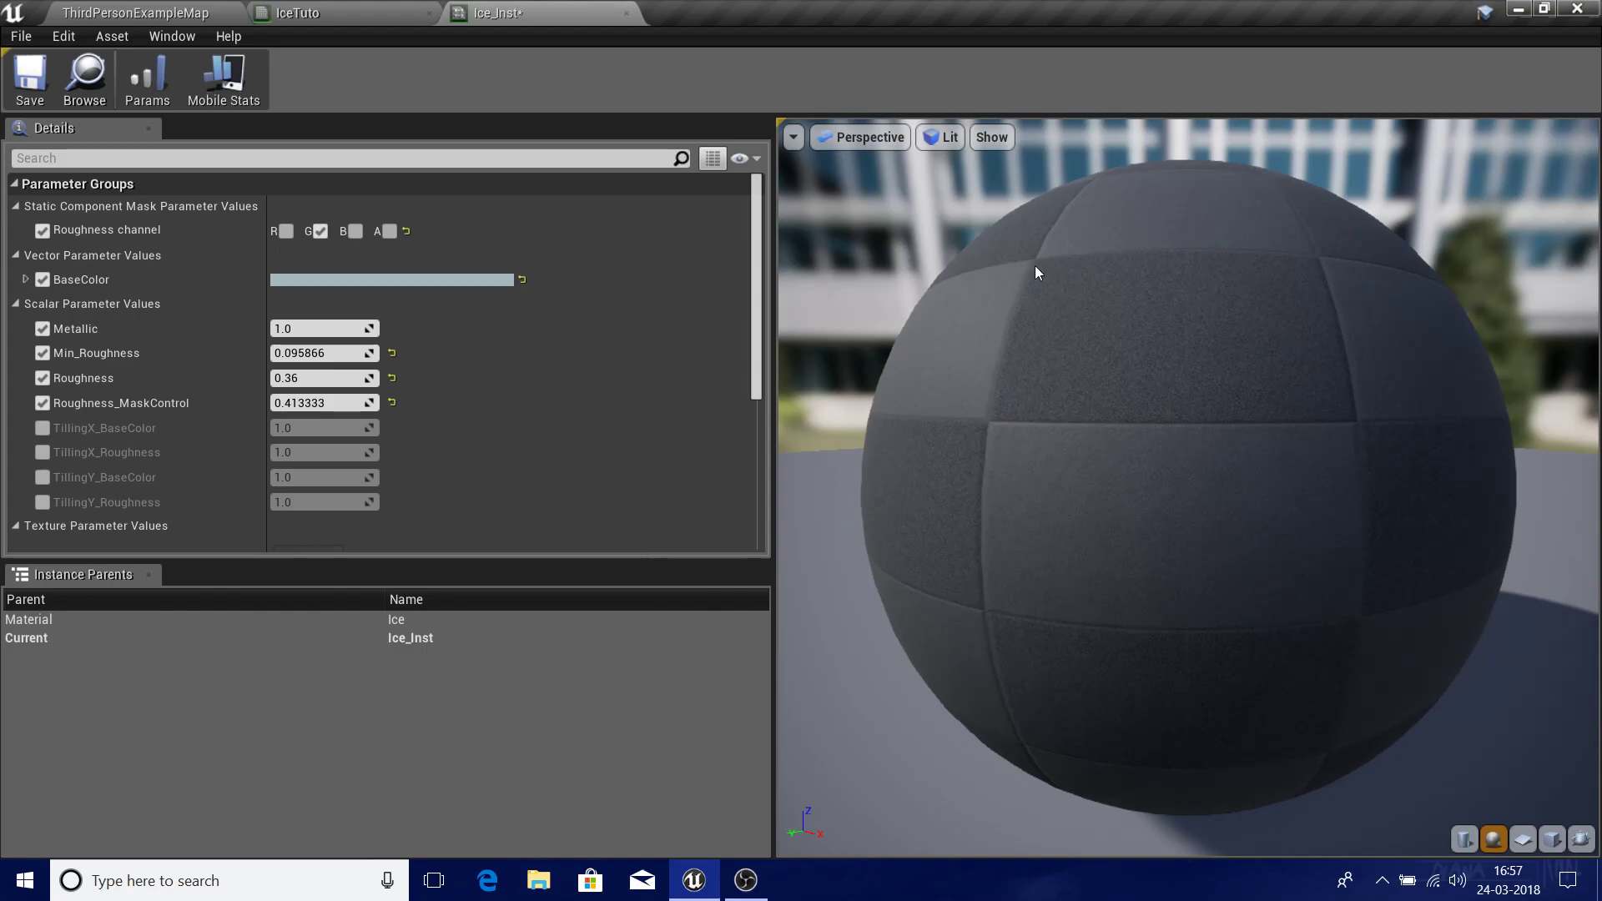
pyautogui.click(626, 13)
# - Turn off the mask parameter's default G channel, leaving only R, and name the parameter MaskChannel
pyautogui.moveTo(739, 544); pyautogui.dragTo(816, 439, button='right')
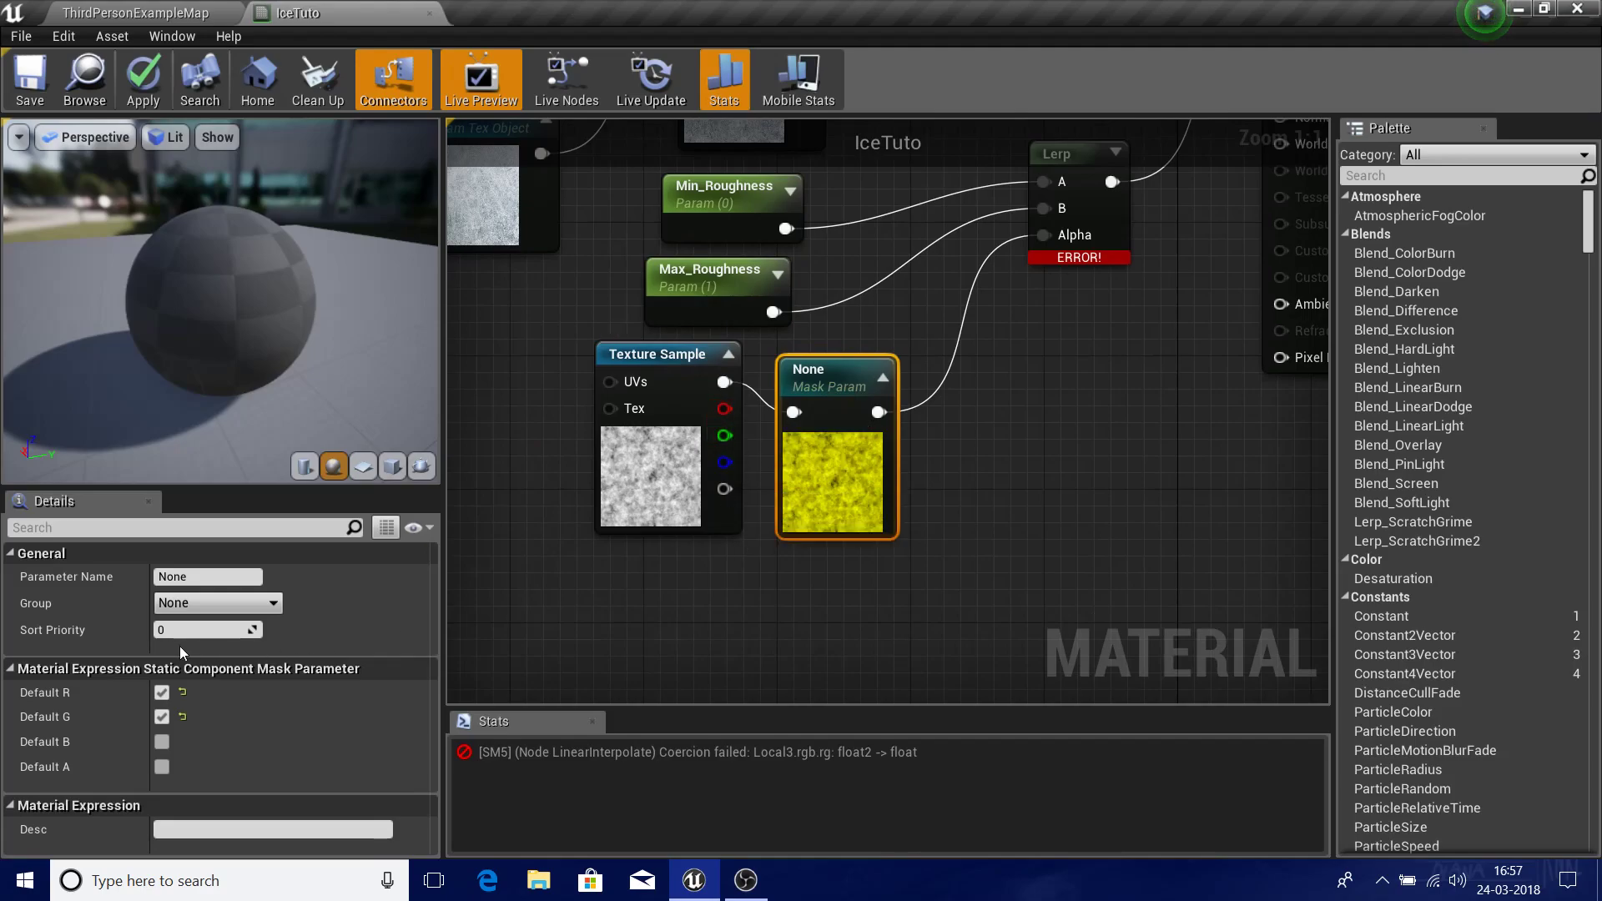
pyautogui.click(161, 717)
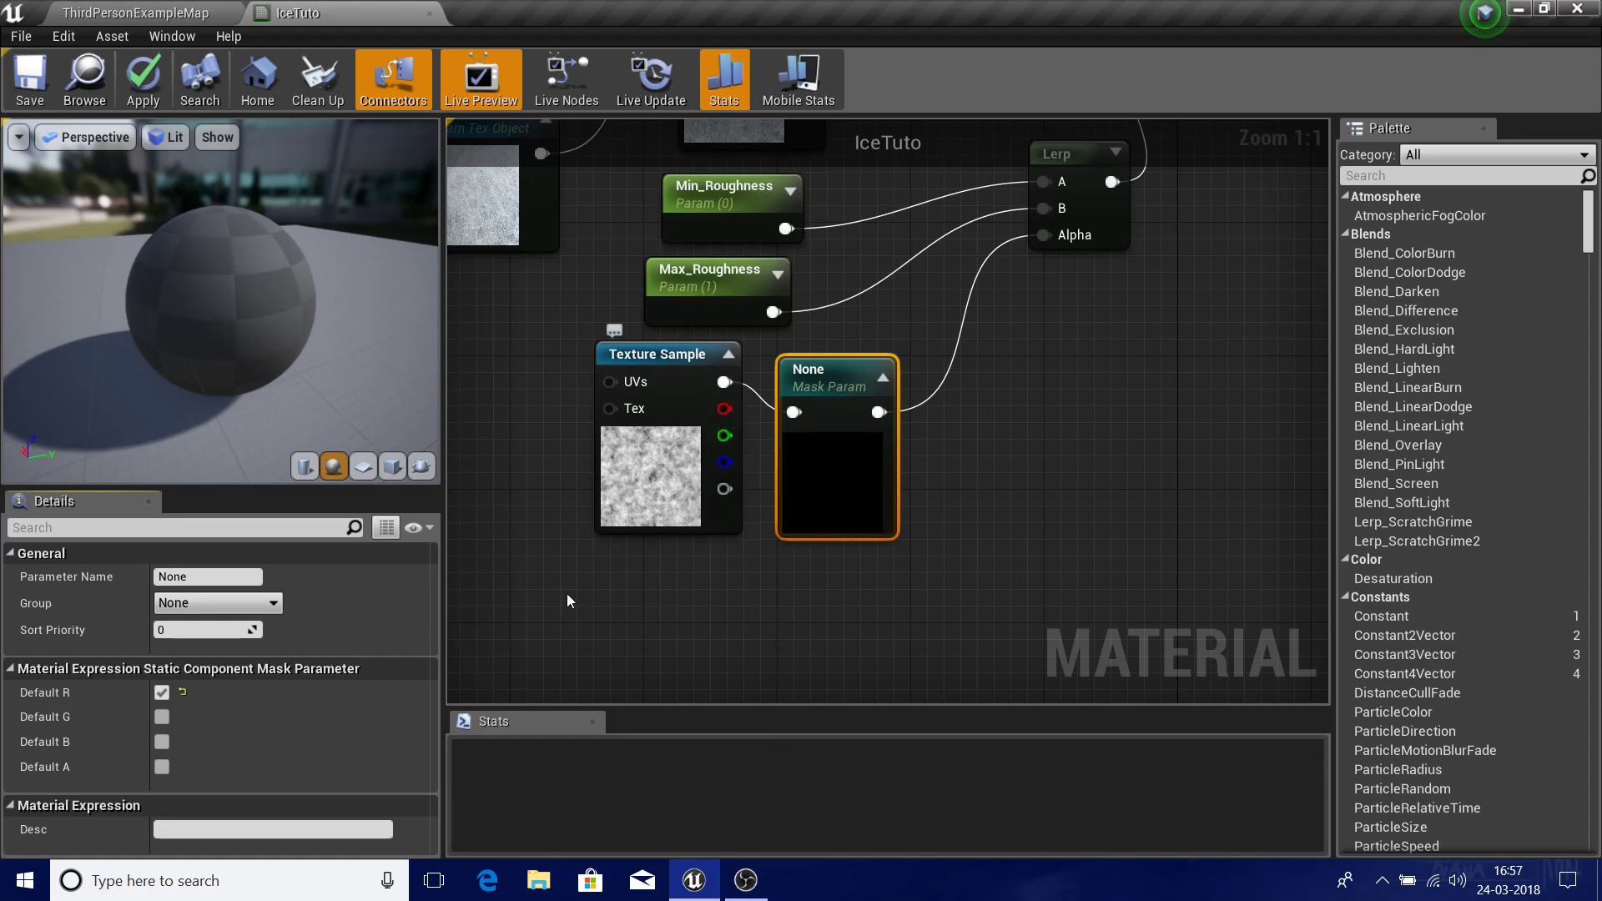
pyautogui.click(236, 575)
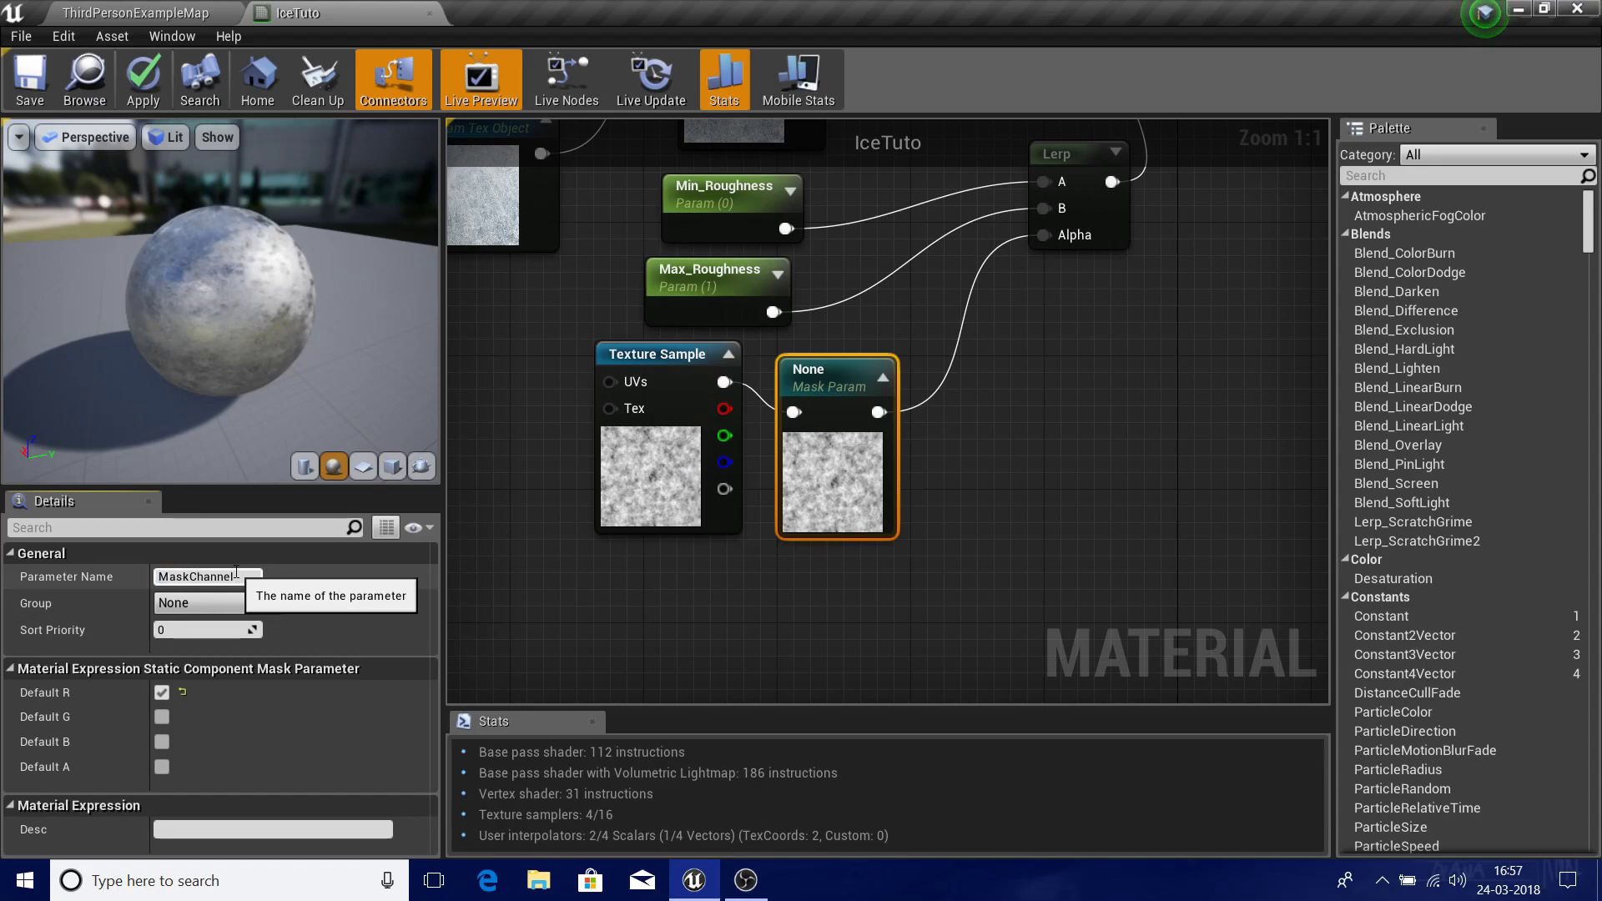
pyautogui.press('Return')
# - Move the noise Texture Sample and MaskChannel nodes together further below the Max_Roughness node
pyautogui.moveTo(1279, 426); pyautogui.dragTo(1155, 454, button='right')
pyautogui.scroll(-2, 932, 380)
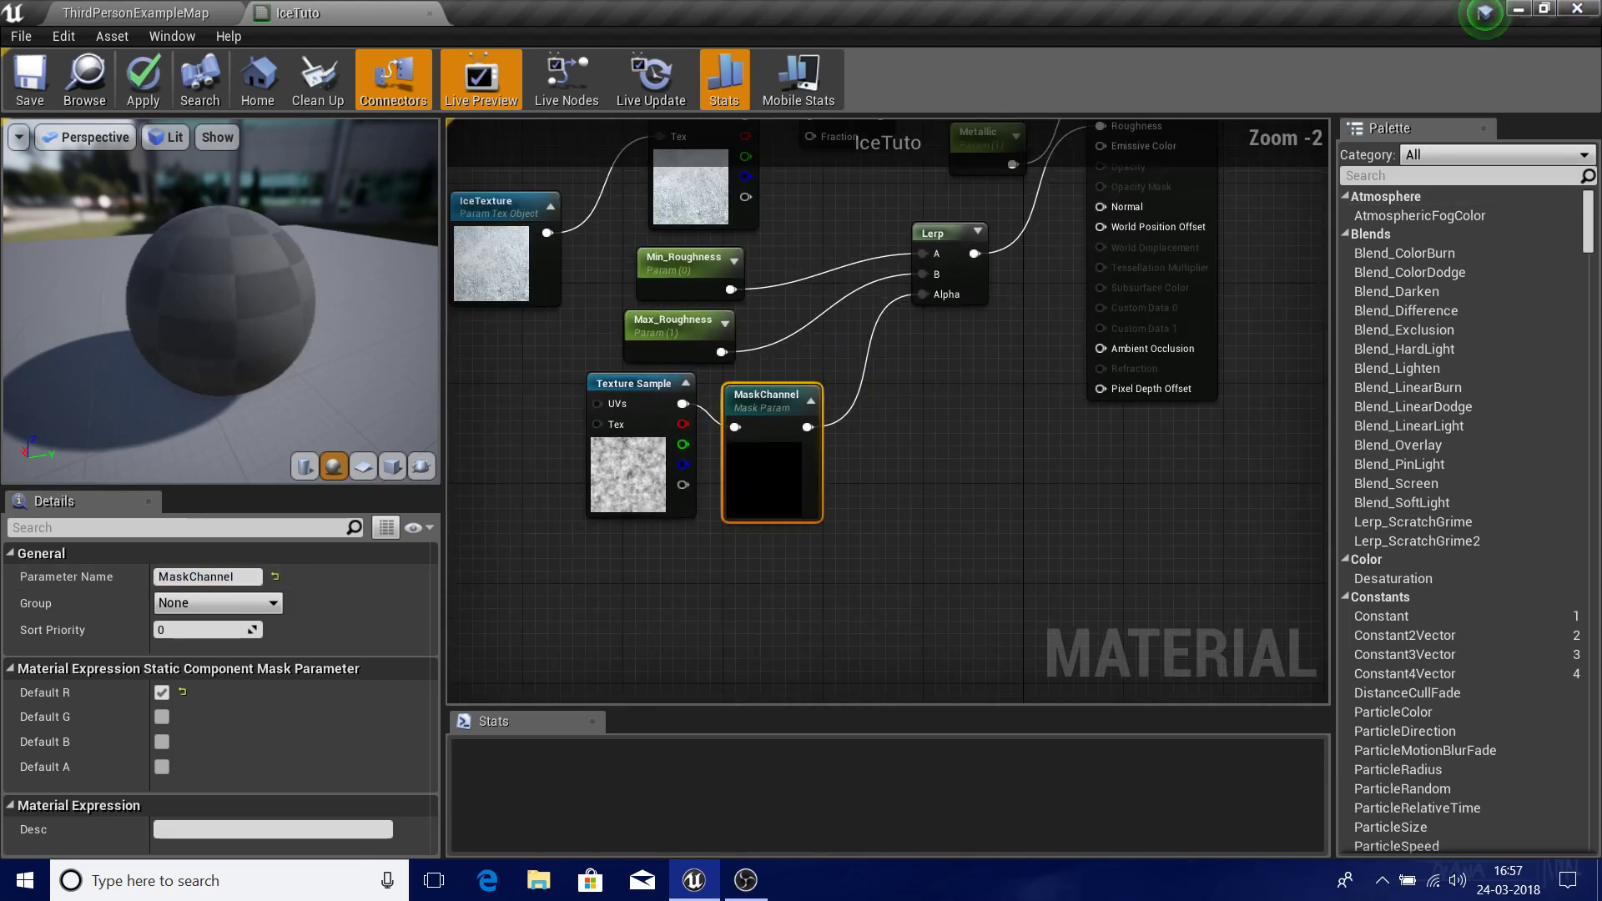
pyautogui.moveTo(931, 380); pyautogui.dragTo(914, 329, button='right')
pyautogui.moveTo(478, 383); pyautogui.dragTo(794, 510)
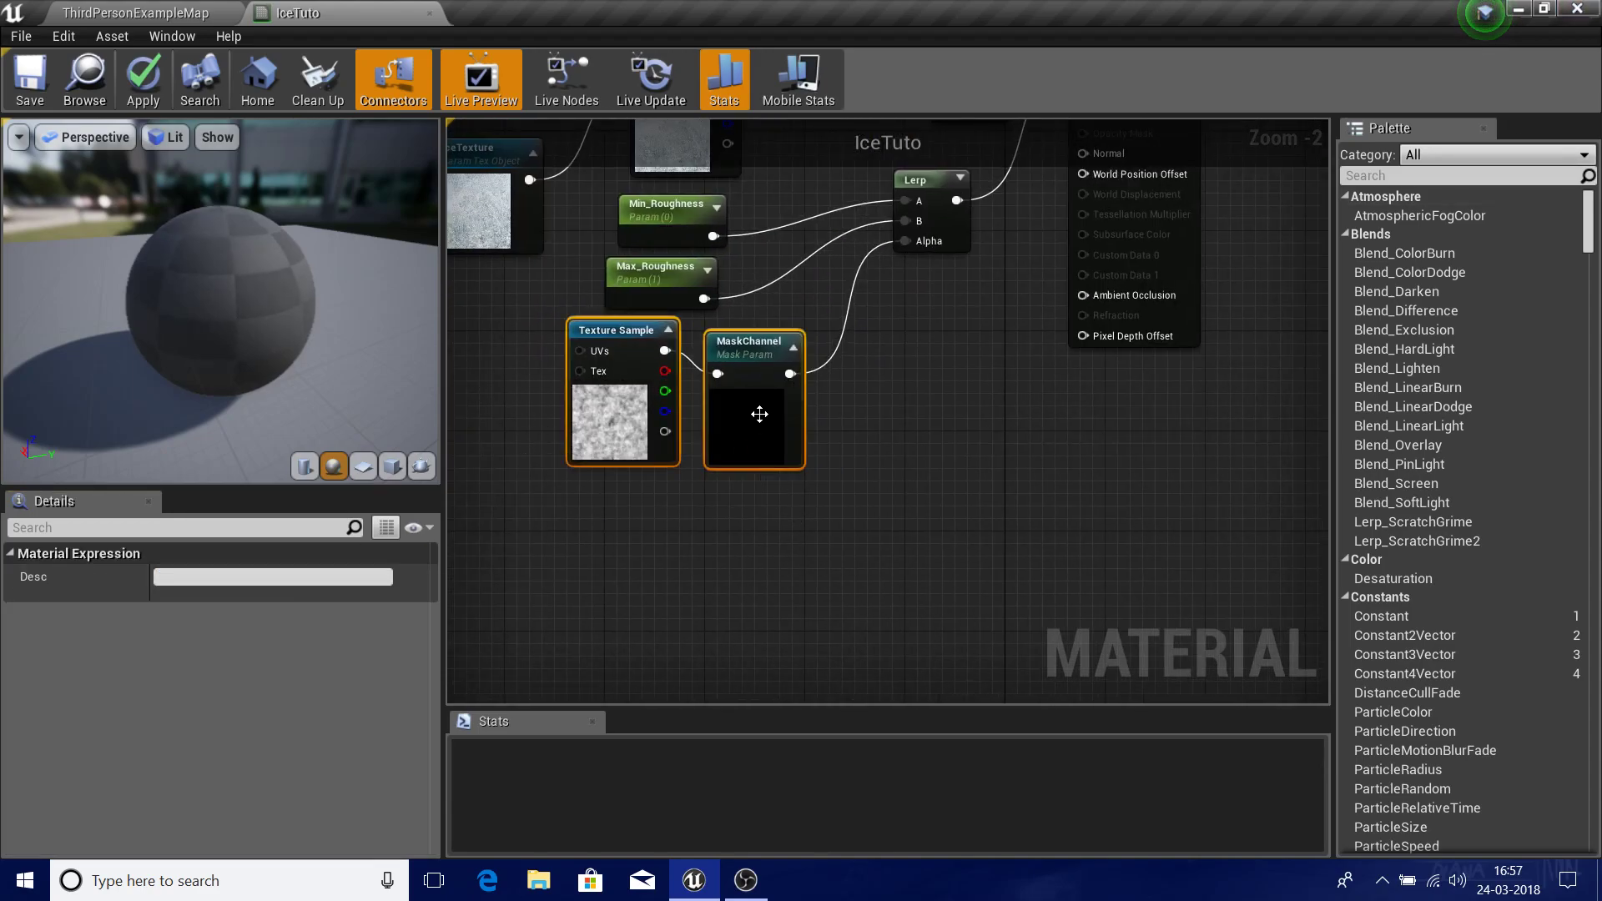
pyautogui.moveTo(757, 419); pyautogui.dragTo(719, 470)
pyautogui.moveTo(657, 544); pyautogui.dragTo(912, 509, button='right')
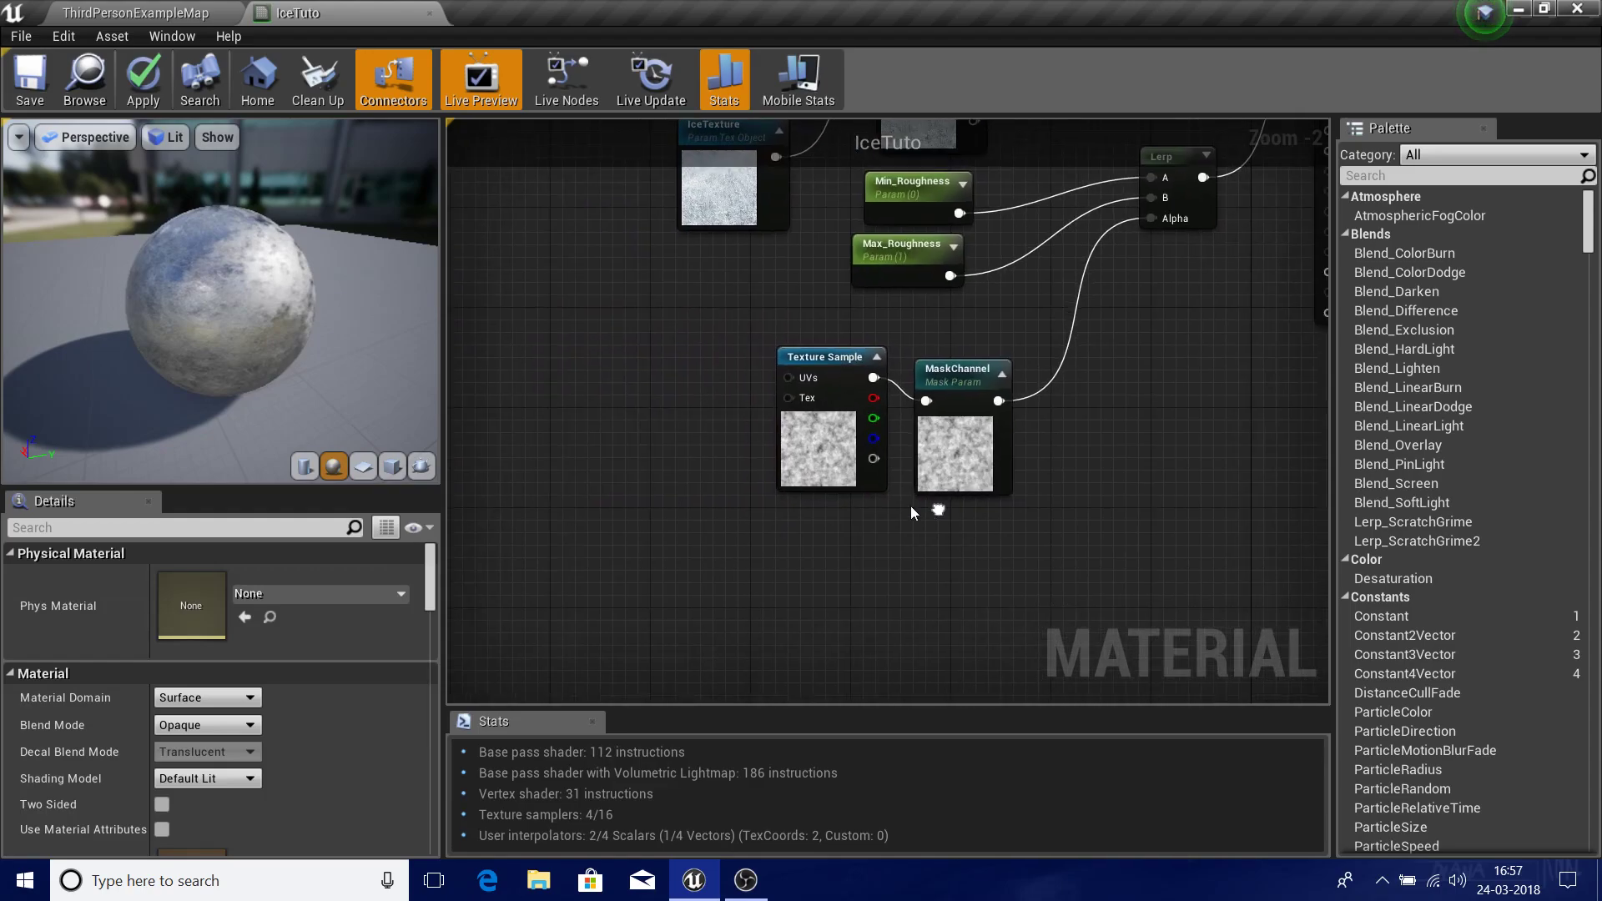
# - Add a TextureObjectParameter to the noise Texture Sample's Tex input and name it RoughnessMask
pyautogui.moveTo(785, 395); pyautogui.dragTo(613, 474)
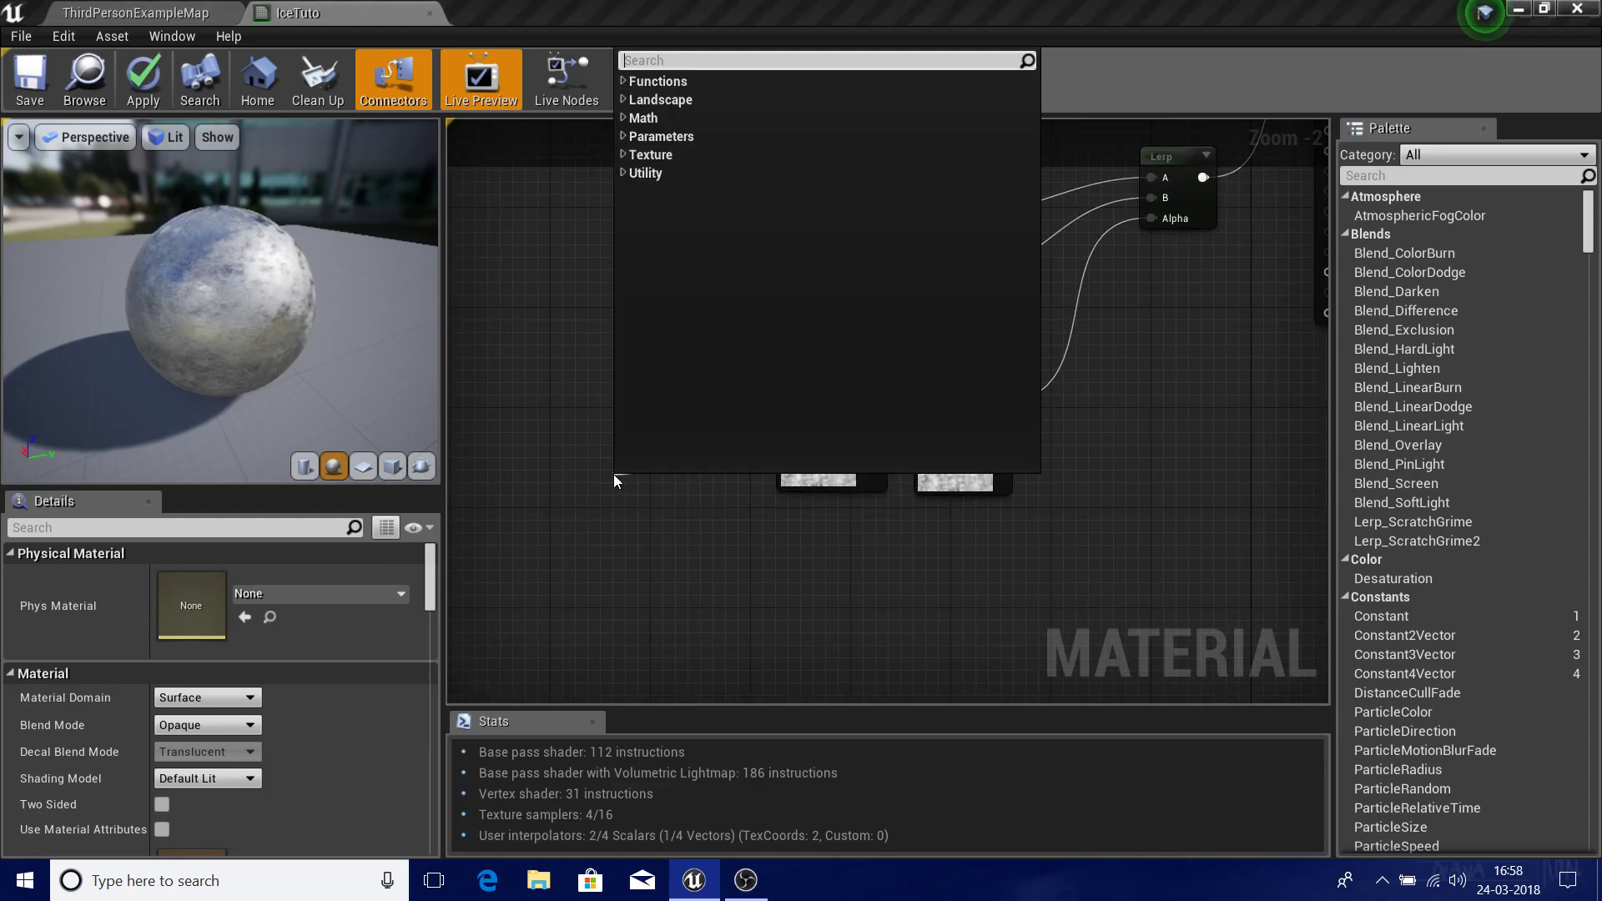
pyautogui.write('para')
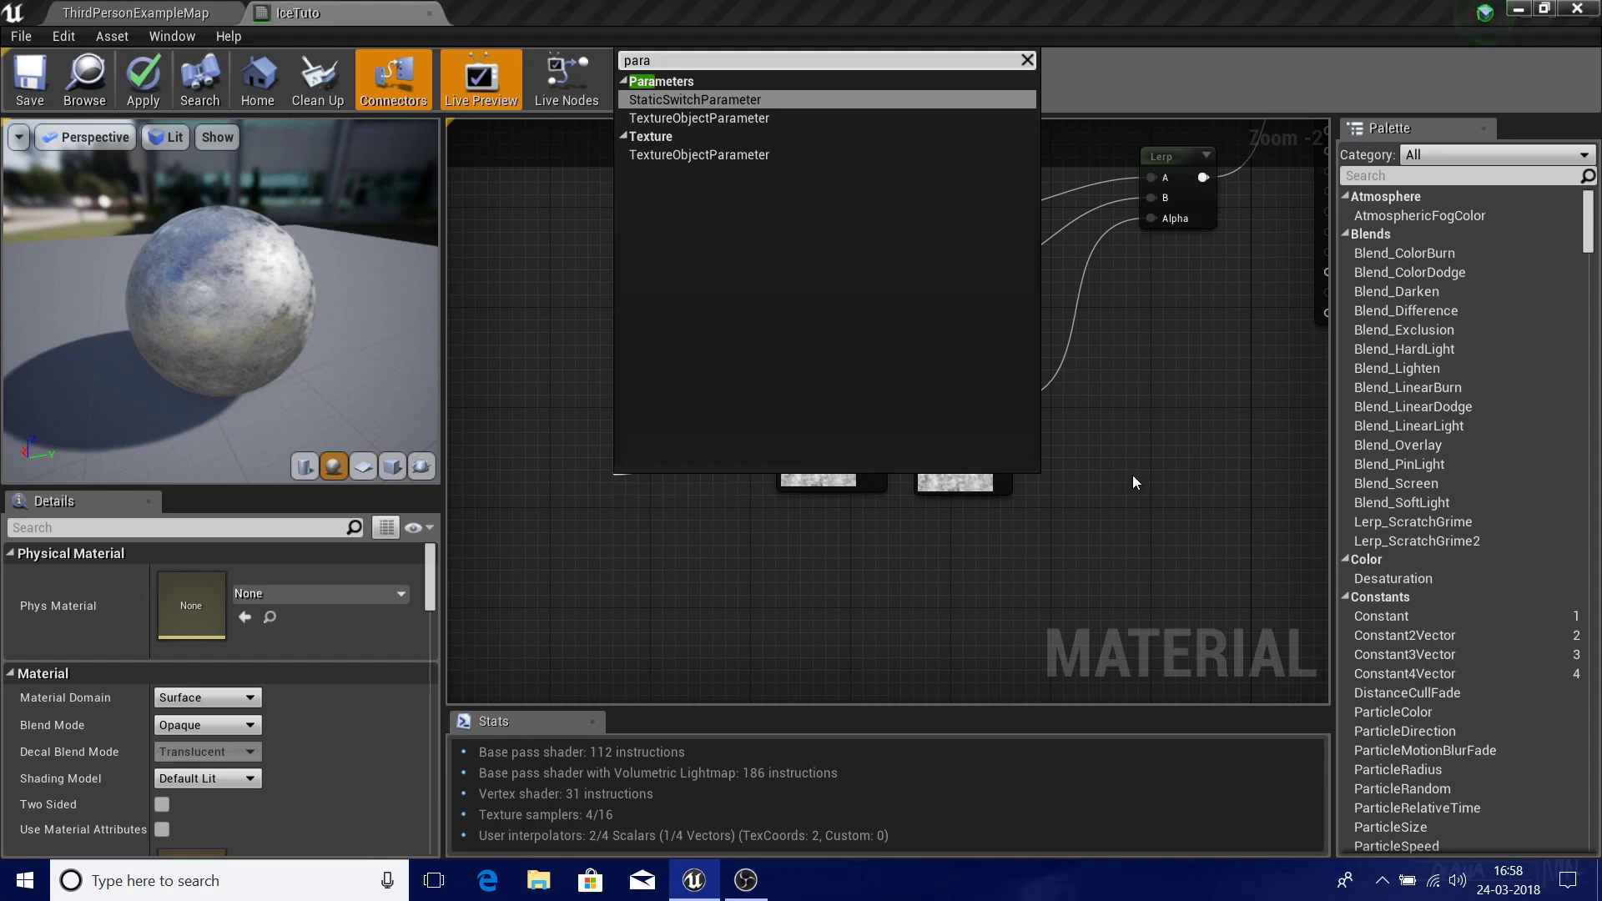
pyautogui.press('Down')
pyautogui.press('Return')
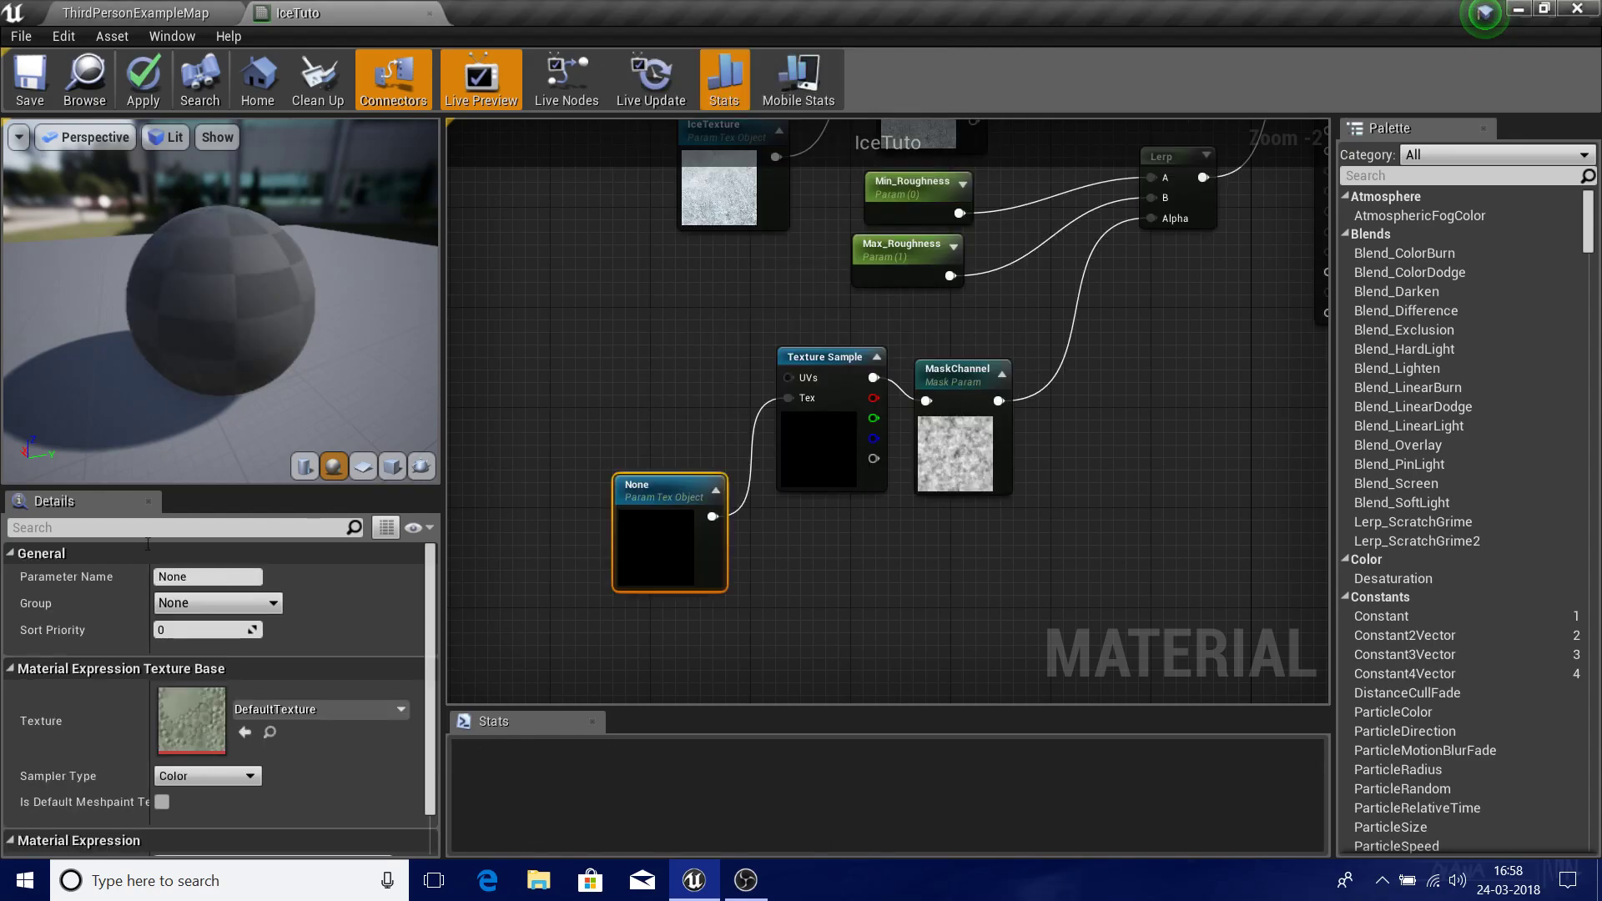
pyautogui.click(190, 578)
pyautogui.write('Roughne')
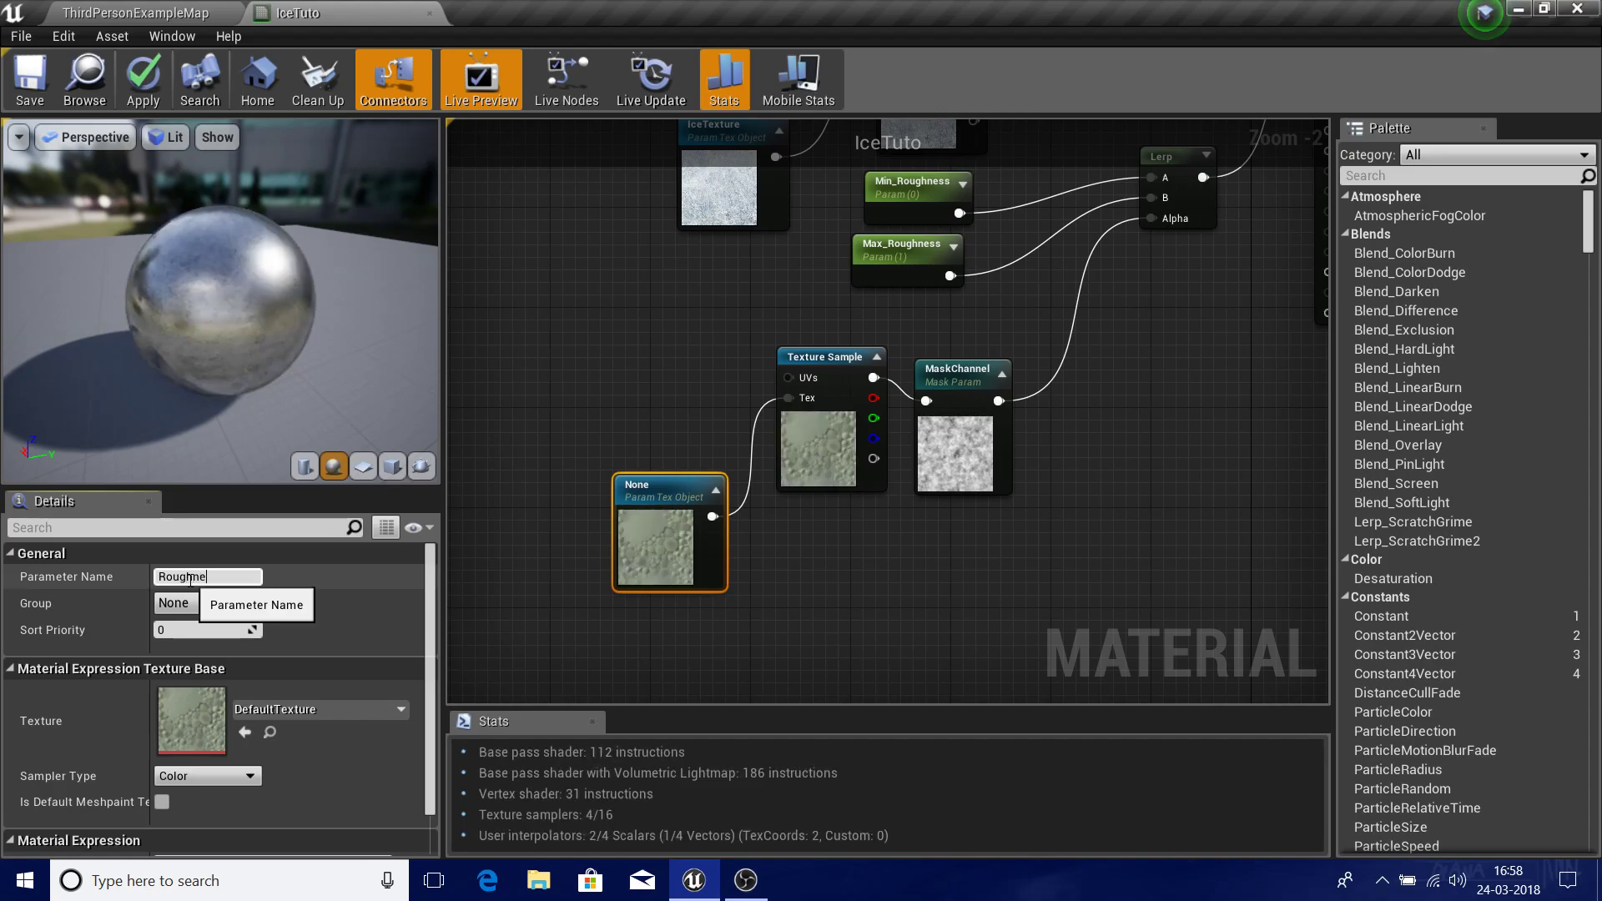
pyautogui.write('ssMask')
pyautogui.press('Return')
# - Assign the T_Perlin_Noise_M texture from StarterContent to the RoughnessMask texture parameter
pyautogui.scroll(2, 1188, 398)
pyautogui.moveTo(1188, 398); pyautogui.dragTo(943, 469, button='right')
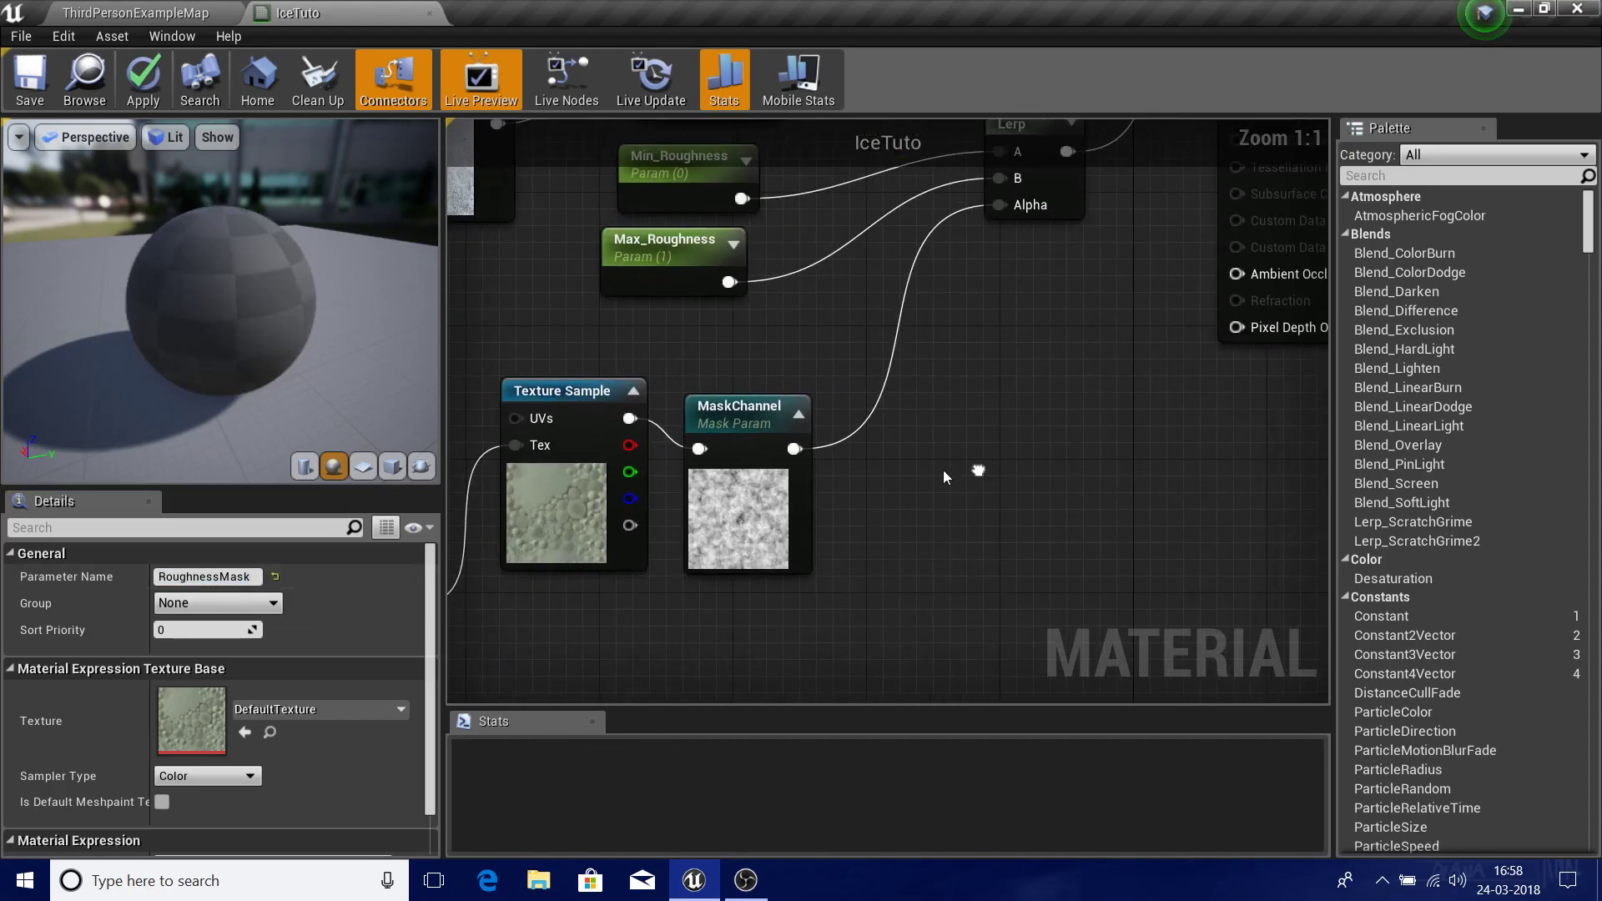
pyautogui.moveTo(998, 241); pyautogui.dragTo(918, 290, button='right')
pyautogui.scroll(-1, 779, 397)
pyautogui.moveTo(779, 398); pyautogui.dragTo(1069, 329, button='right')
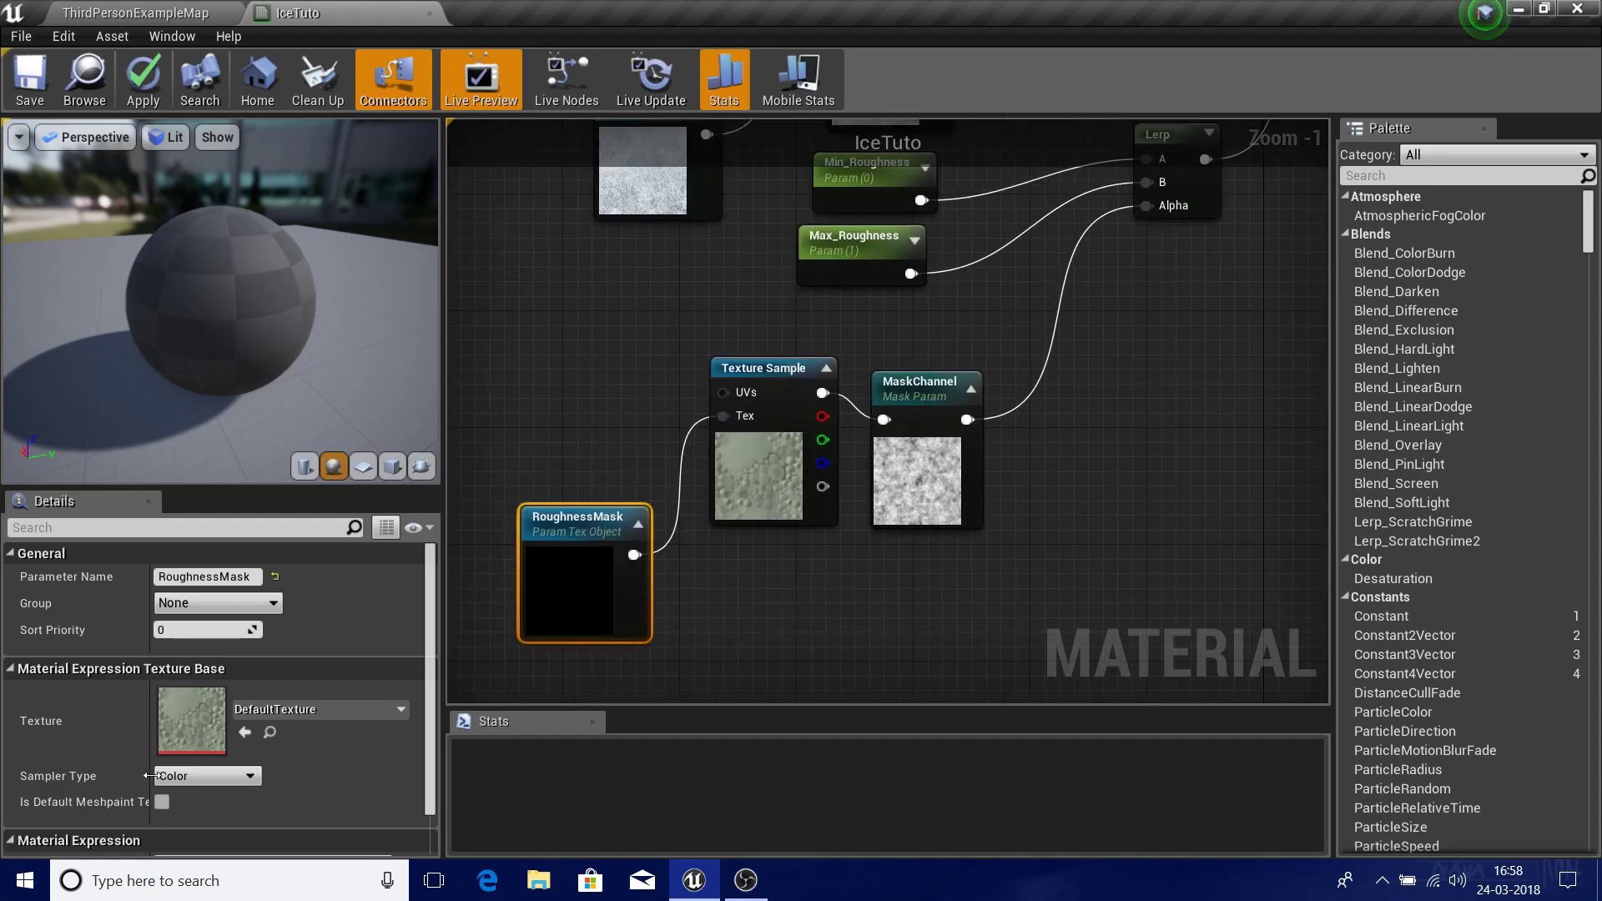
pyautogui.click(302, 709)
pyautogui.write('t_Perl')
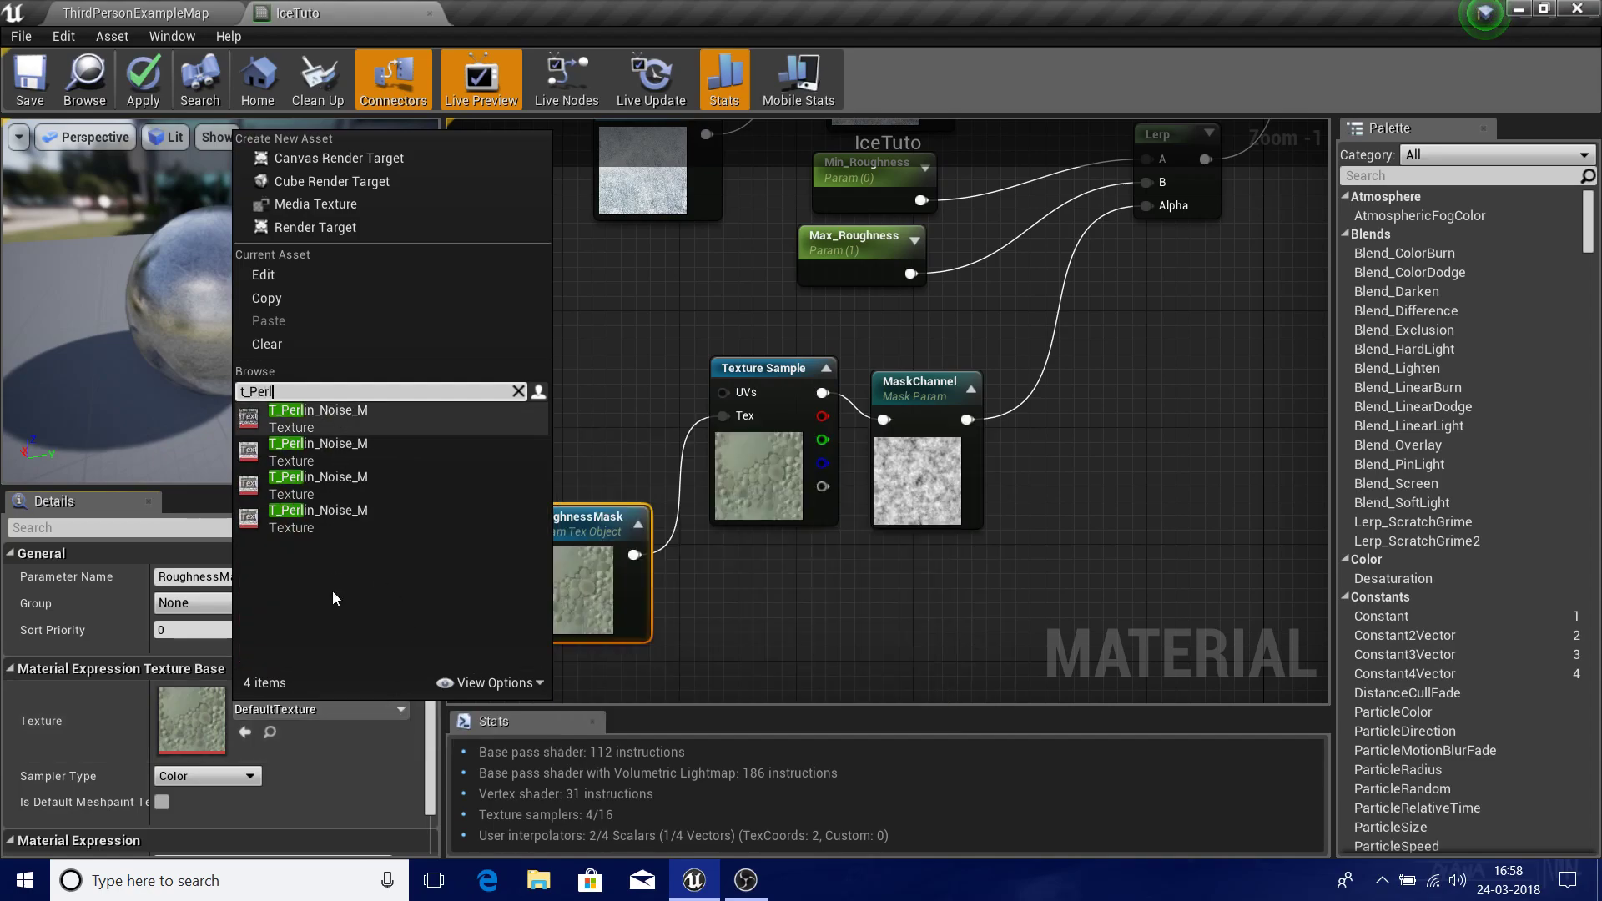
pyautogui.click(332, 423)
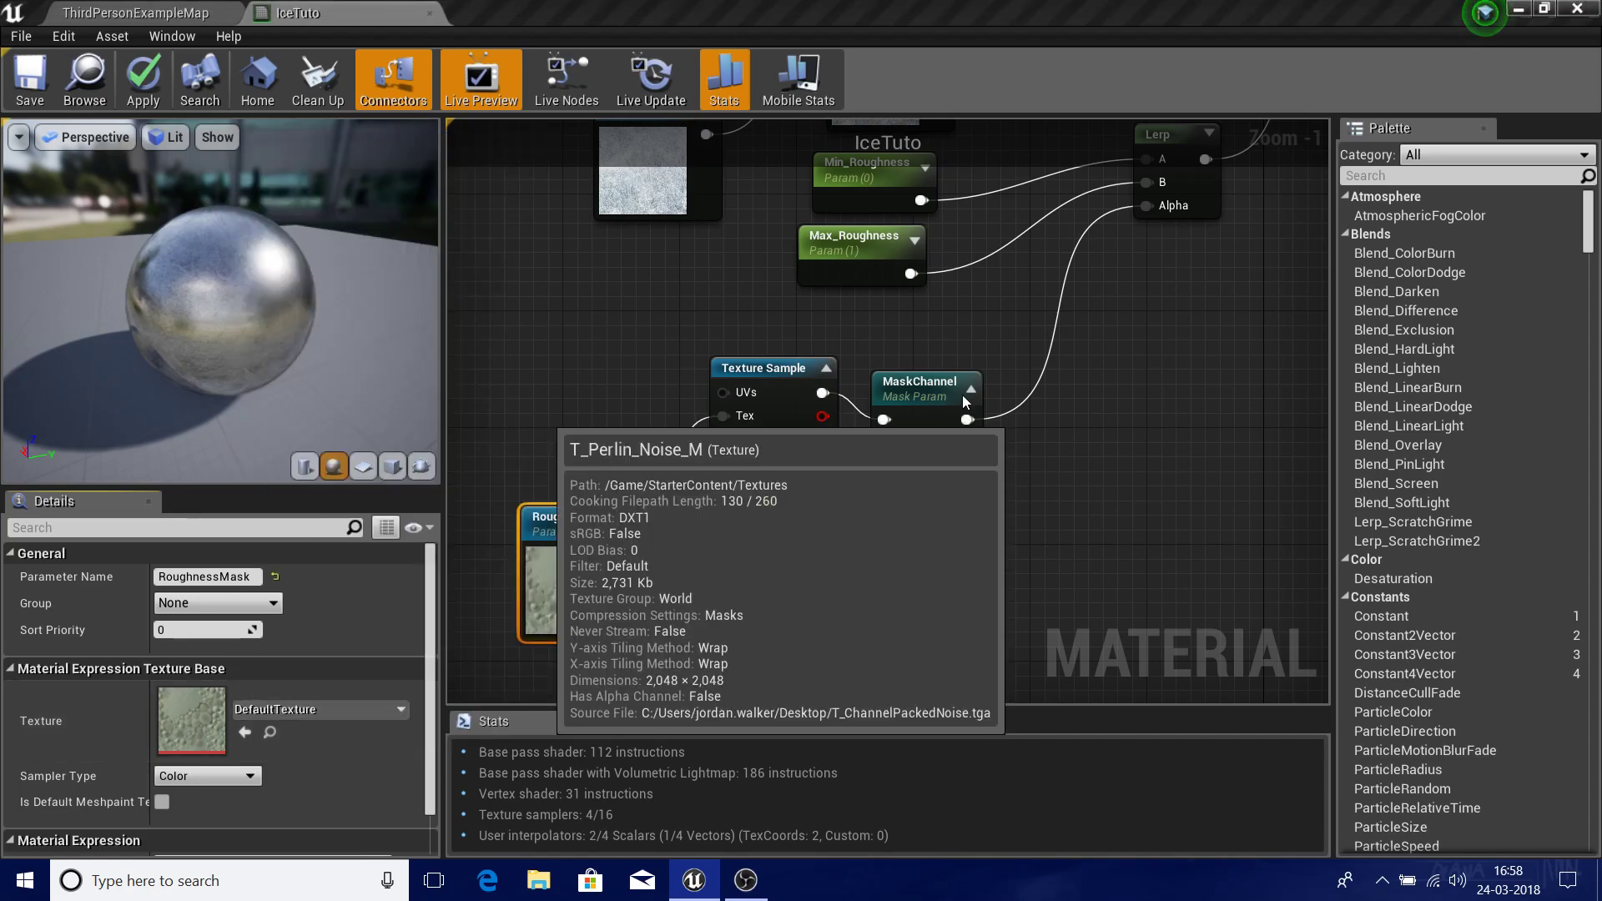
# - Examine the material preview sphere up close from several angles to check how the noise mask affects roughness
pyautogui.moveTo(1263, 360); pyautogui.dragTo(1048, 408, button='right')
pyautogui.click(795, 529)
pyautogui.moveTo(874, 483); pyautogui.dragTo(961, 408, button='right')
pyautogui.scroll(-2, 934, 576)
pyautogui.moveTo(171, 240); pyautogui.dragTo(325, 242)
pyautogui.scroll(8, 171, 241)
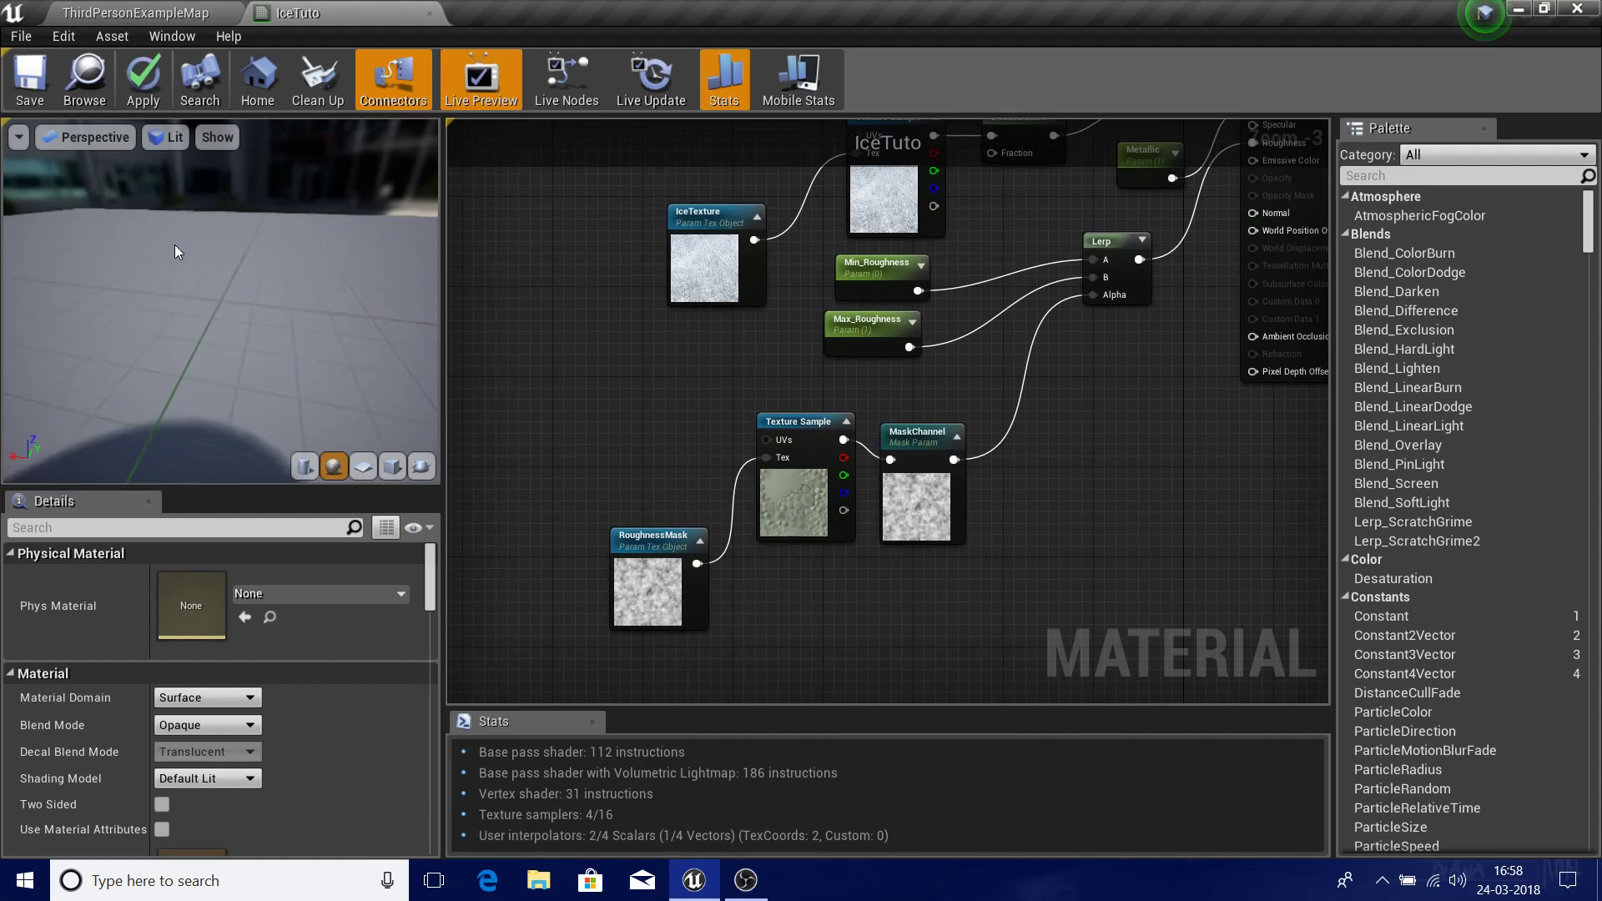
pyautogui.scroll(-5, 174, 244)
pyautogui.moveTo(174, 243); pyautogui.dragTo(231, 233)
pyautogui.scroll(8, 356, 262)
pyautogui.scroll(-6, 286, 248)
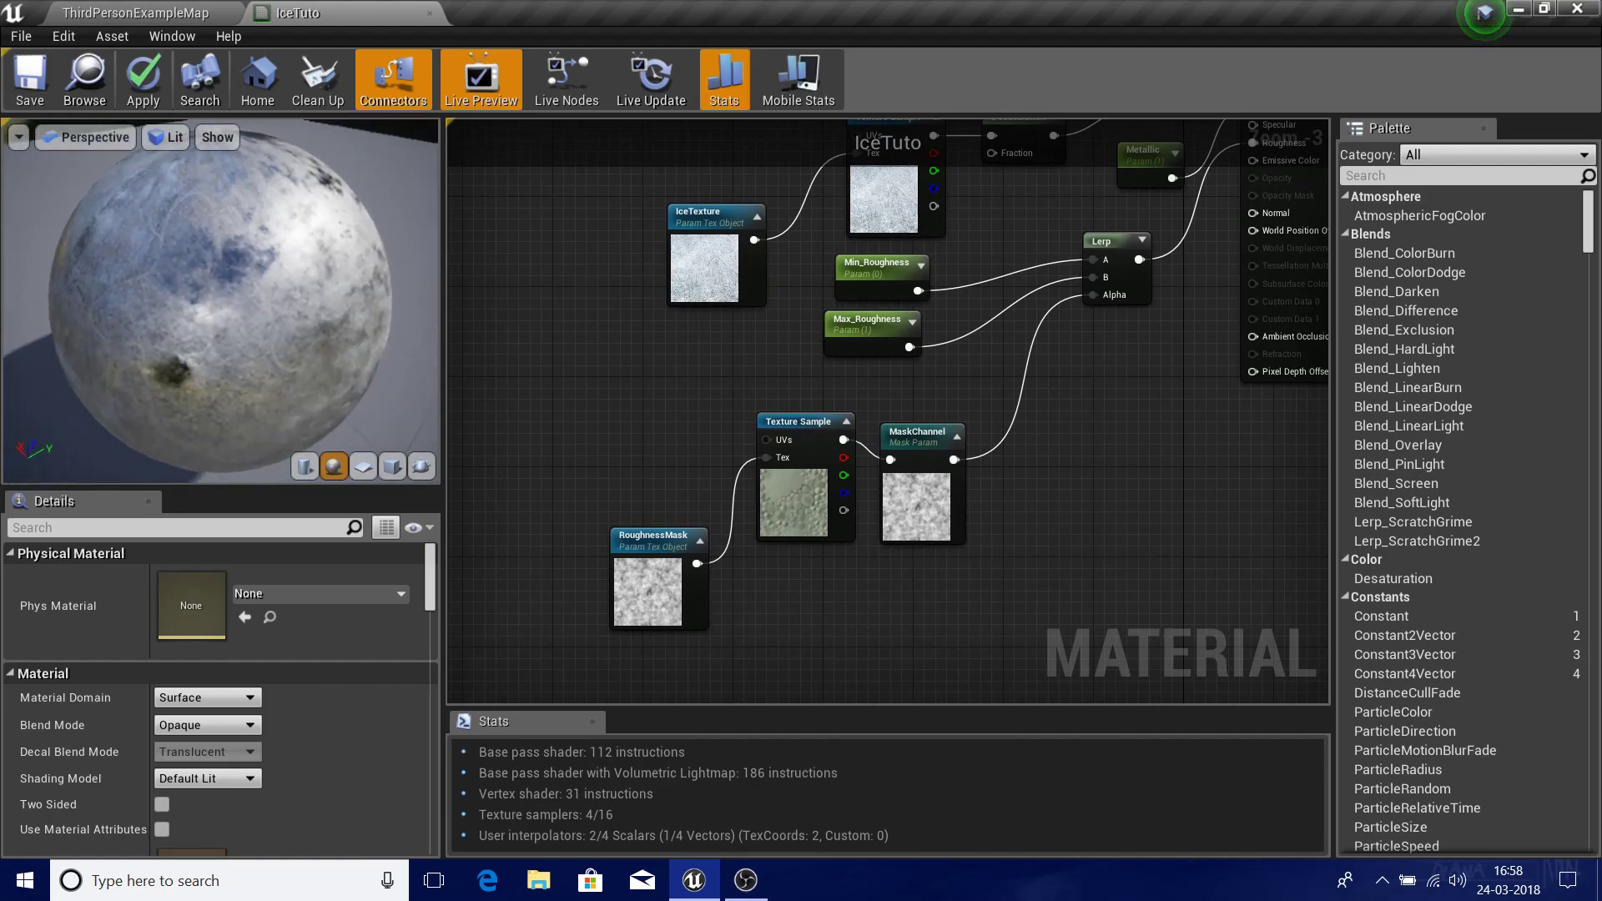
pyautogui.scroll(1, 739, 540)
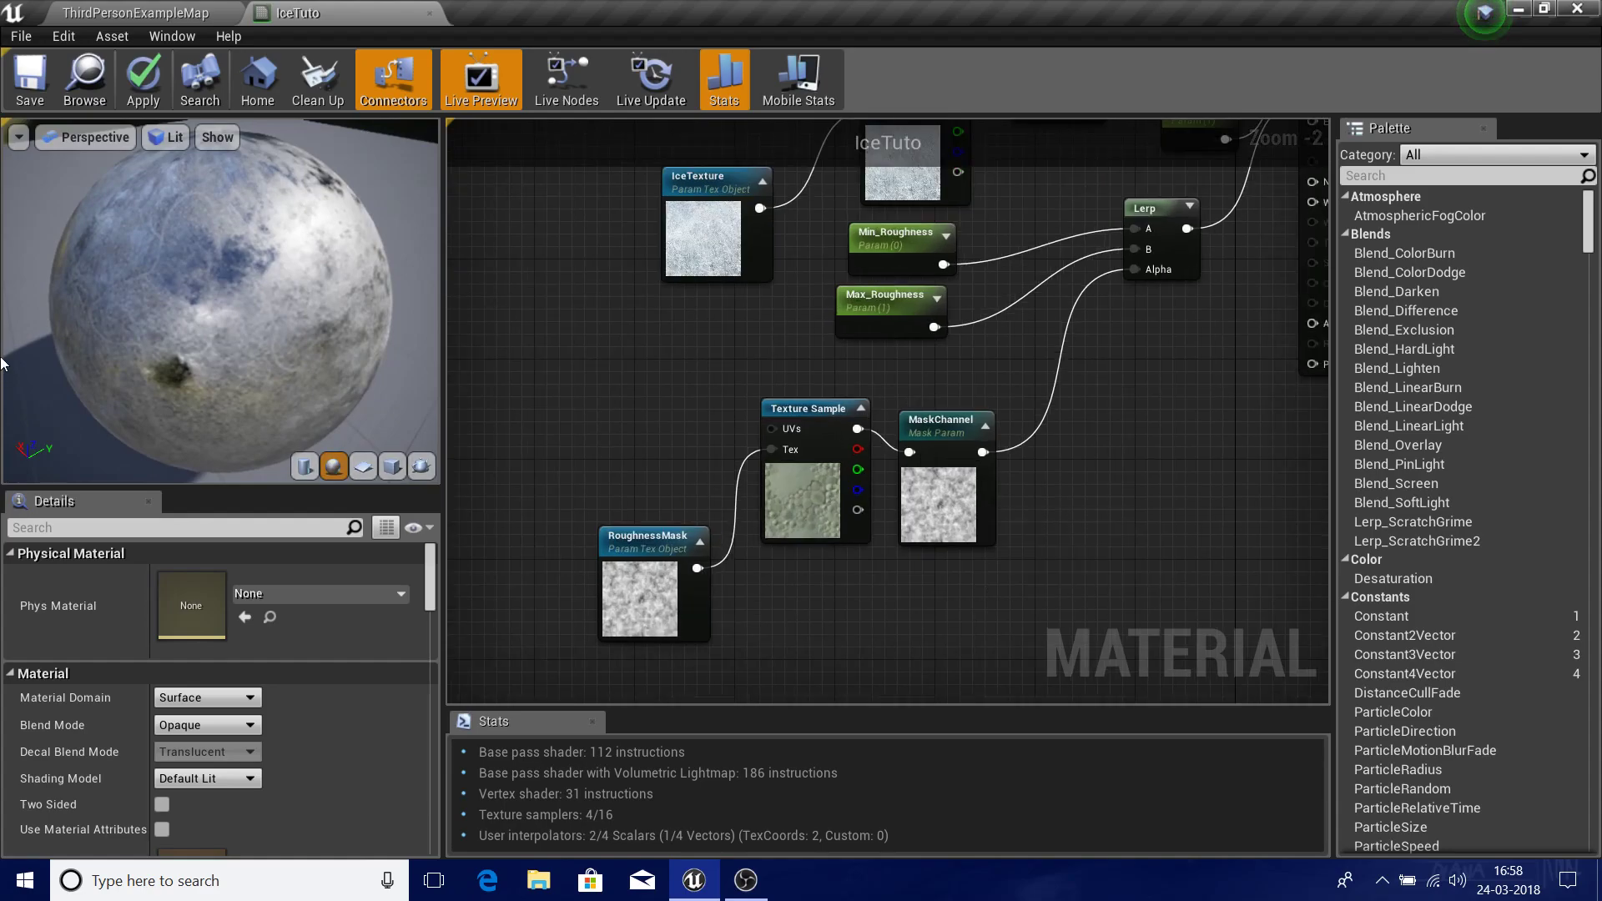
pyautogui.moveTo(144, 375); pyautogui.dragTo(284, 392)
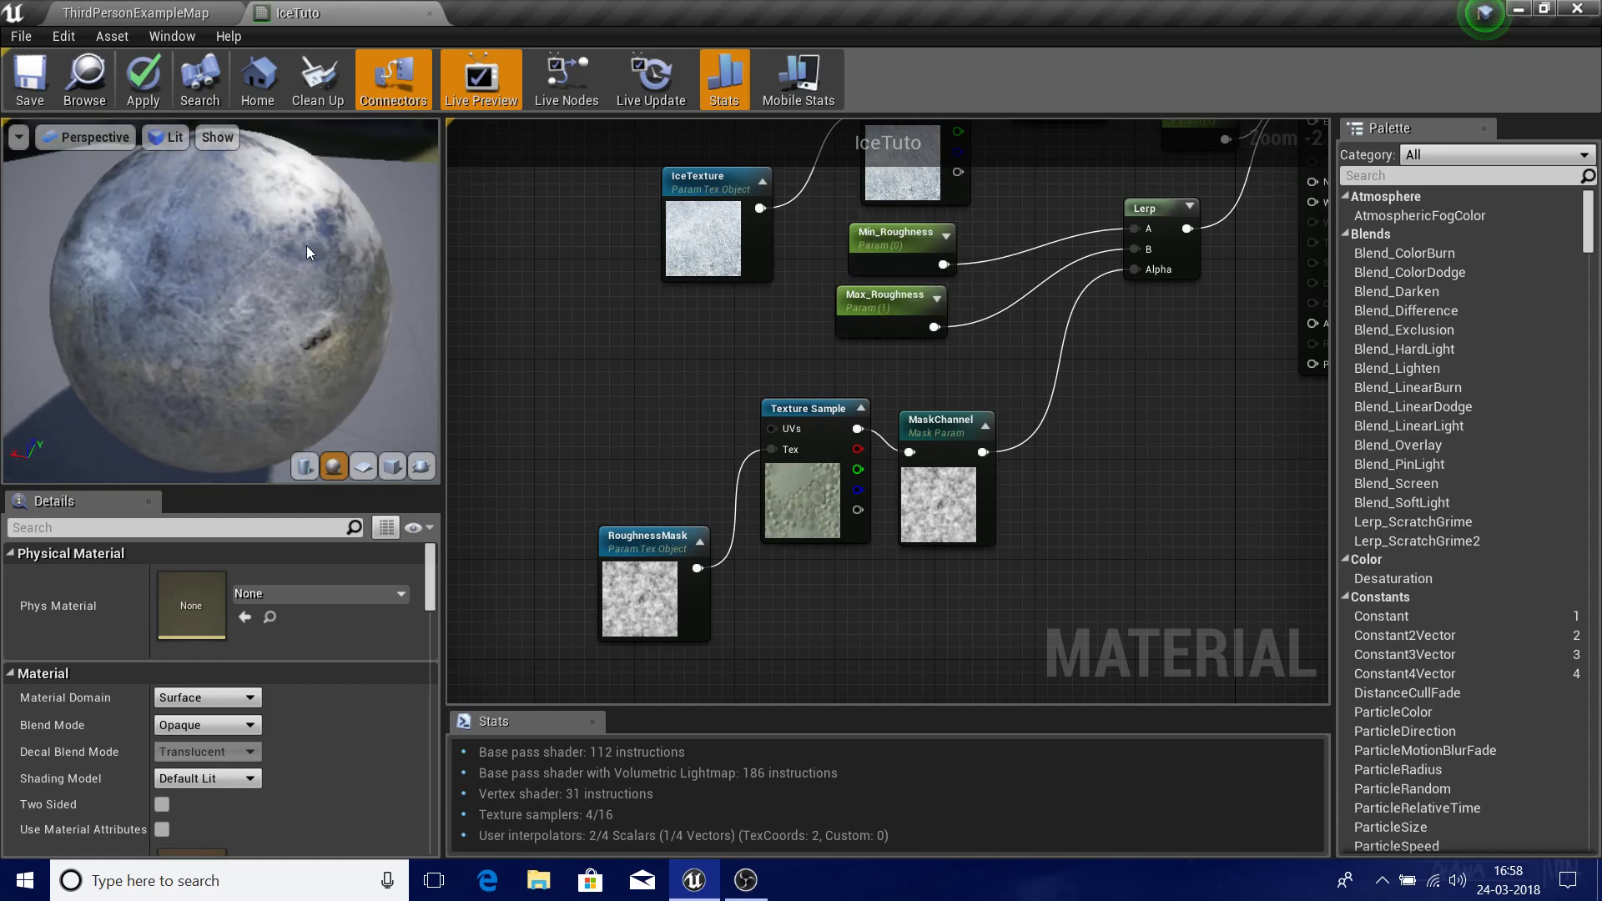
pyautogui.moveTo(1202, 452); pyautogui.dragTo(941, 432, button='right')
pyautogui.moveTo(293, 270); pyautogui.dragTo(141, 275)
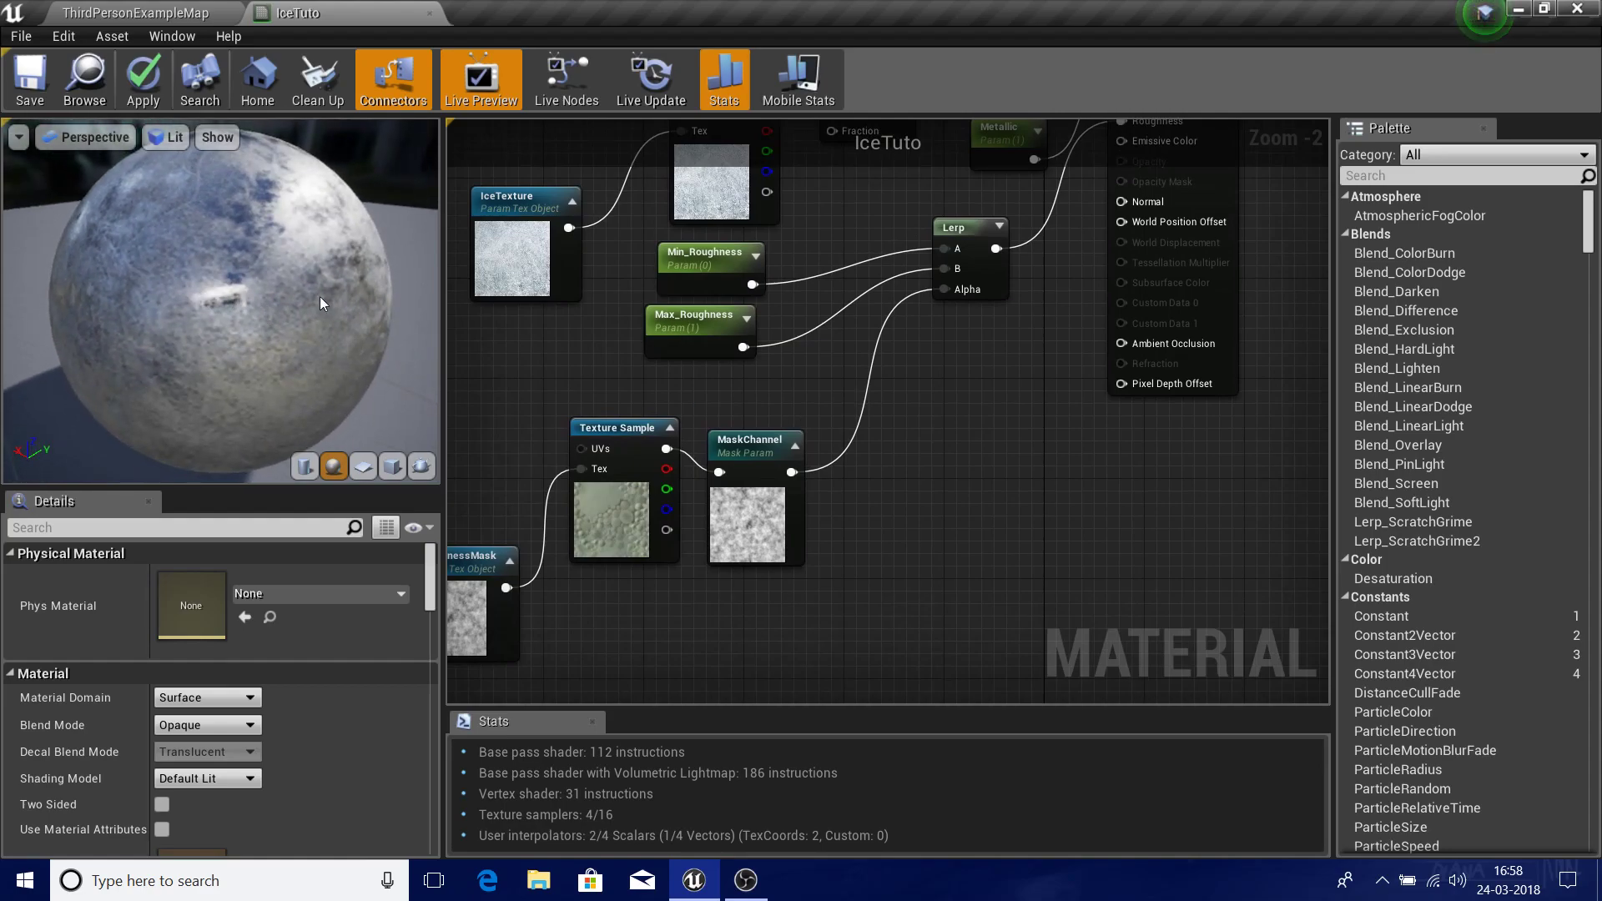
pyautogui.moveTo(907, 372); pyautogui.dragTo(987, 330, button='right')
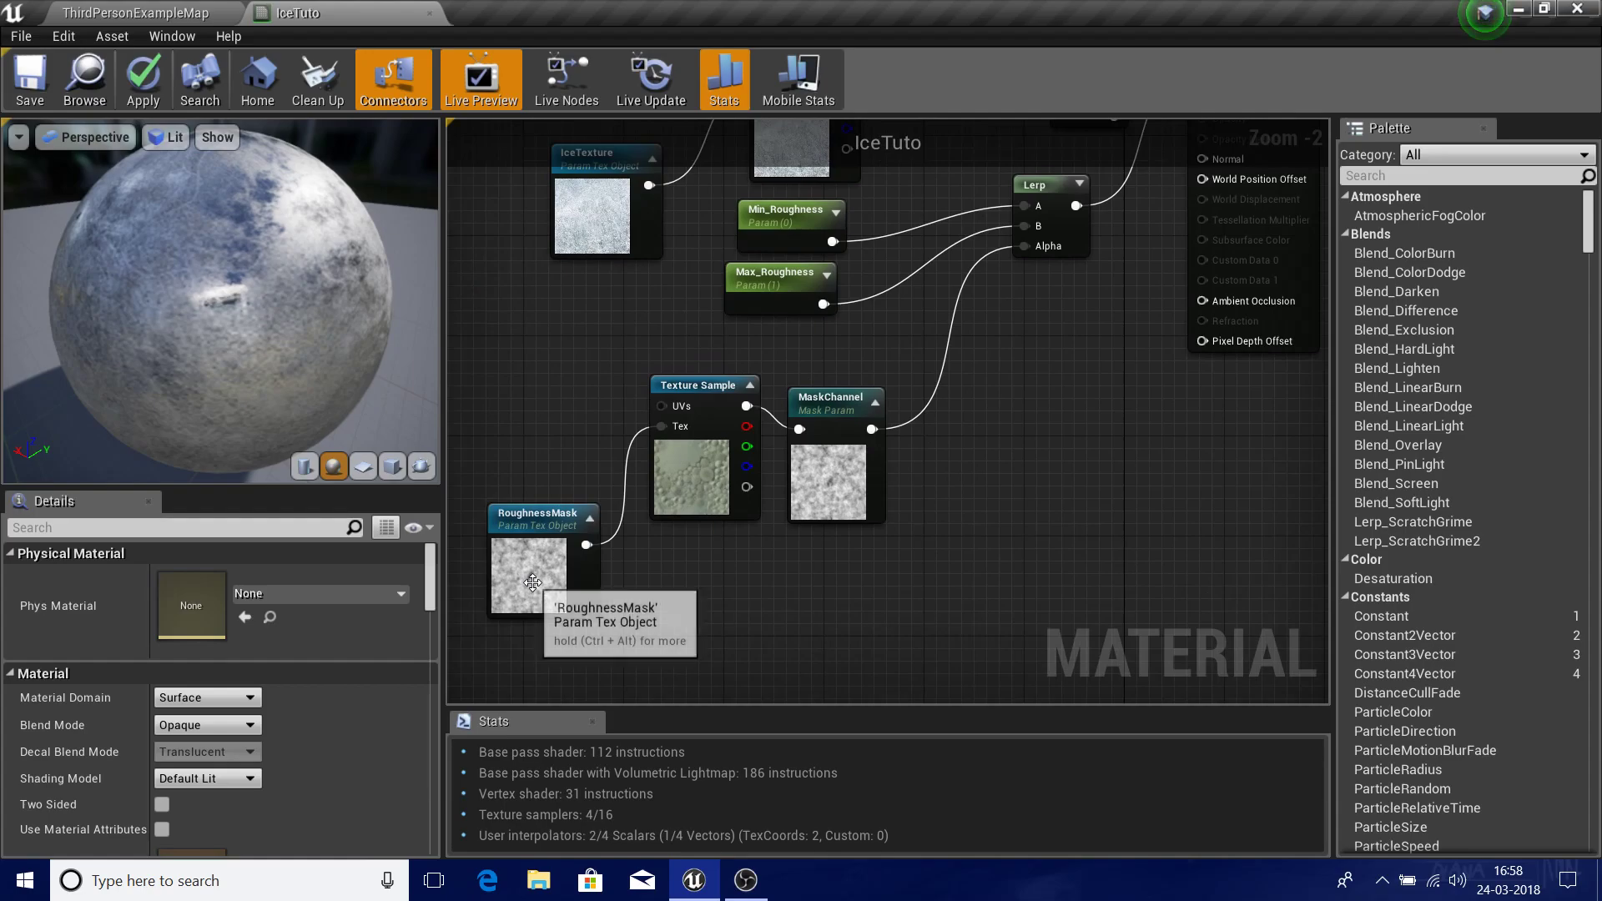
# - Insert a Multiply node between MaskChannel and the Lerp's Alpha, with MaskChannel feeding its A input
pyautogui.click(555, 509)
pyautogui.click(1031, 504)
pyautogui.scroll(-3, 899, 632)
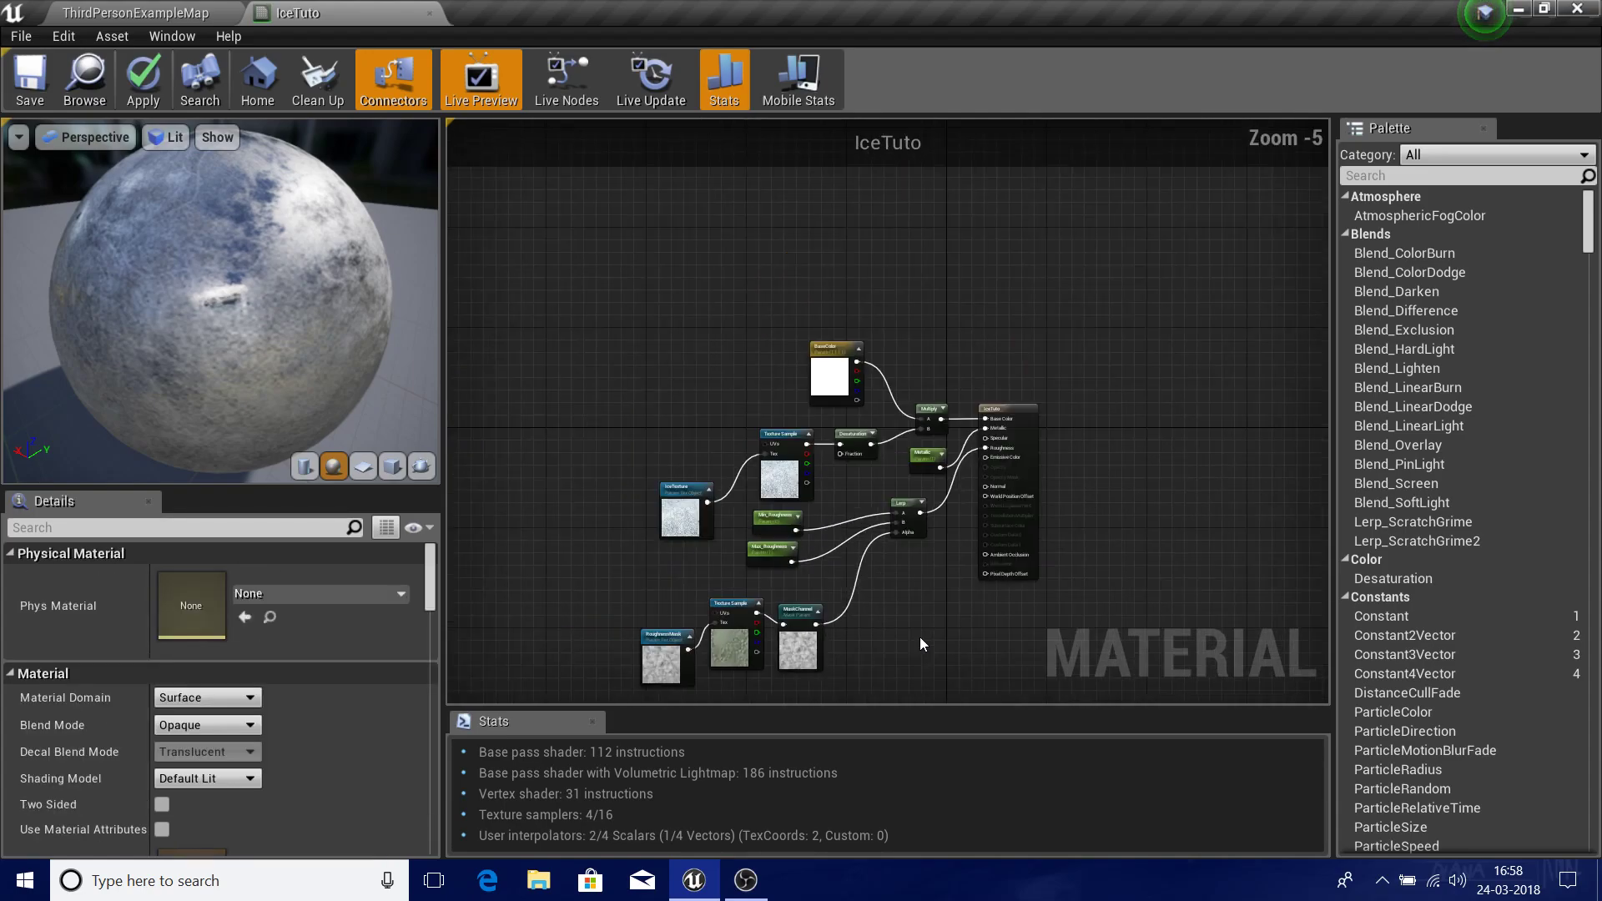
pyautogui.scroll(4, 634, 483)
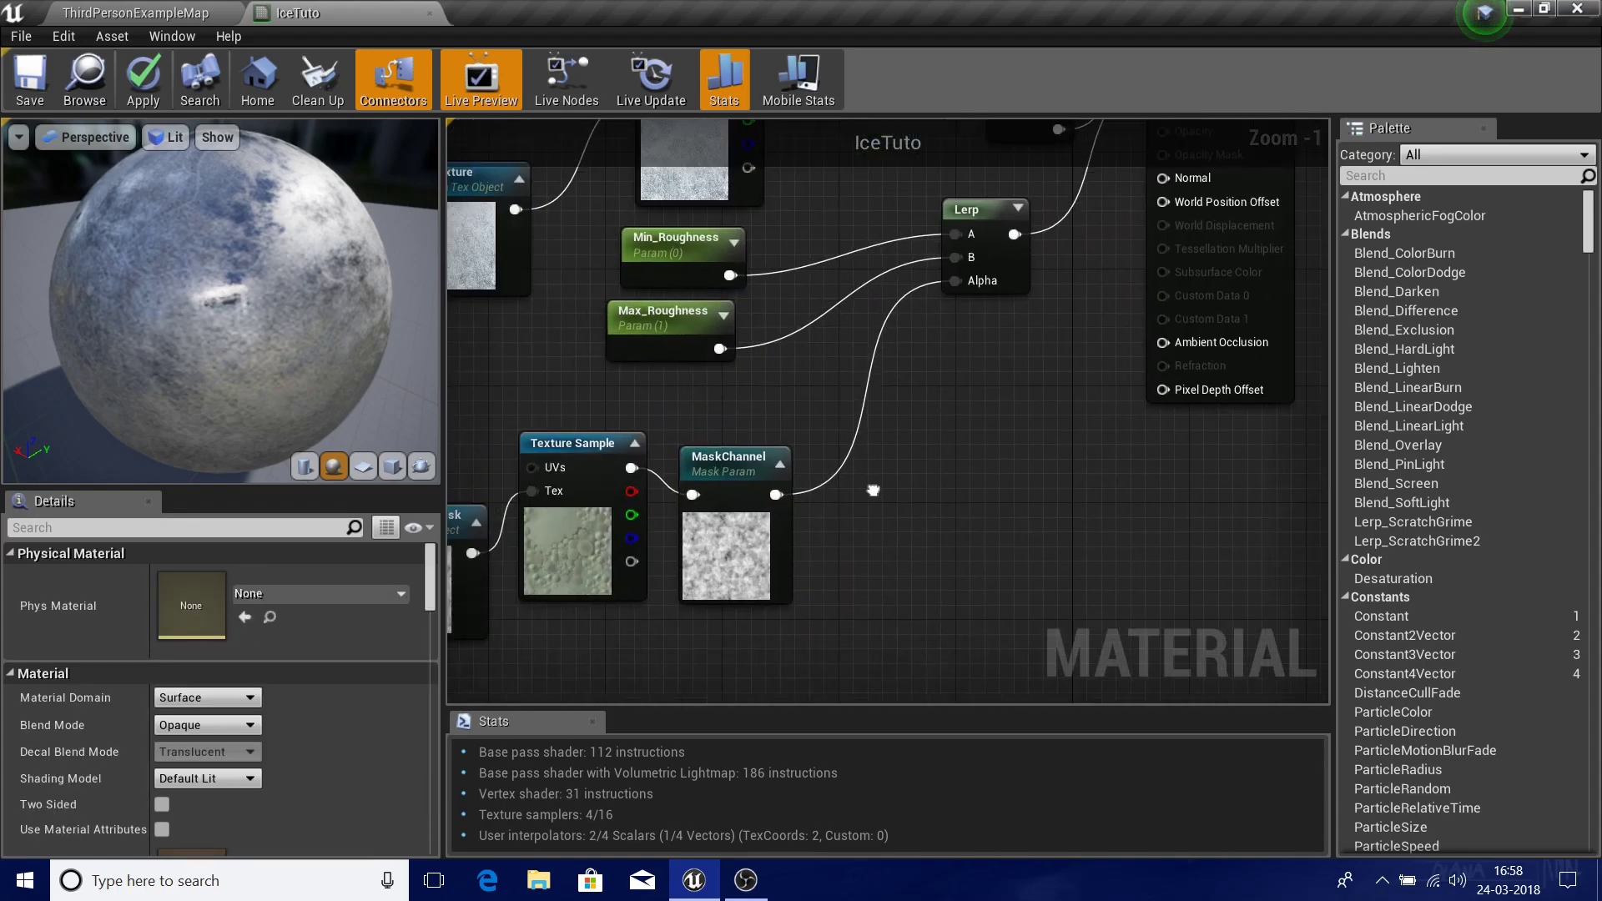
pyautogui.moveTo(552, 407); pyautogui.dragTo(658, 382)
pyautogui.write('multiply')
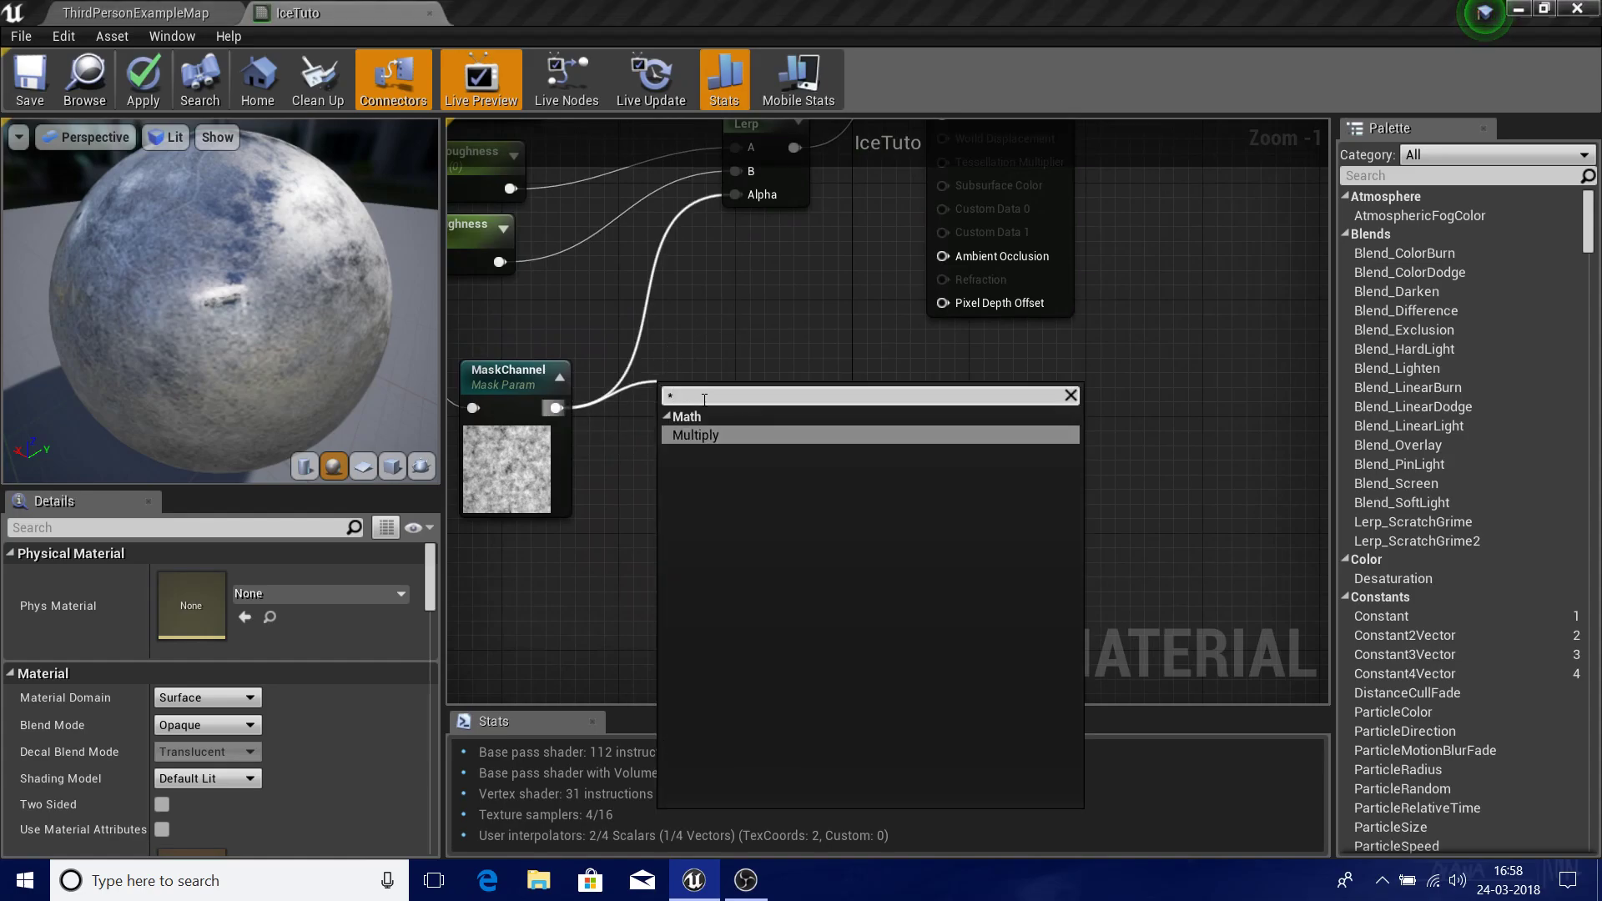
pyautogui.press('Return')
pyautogui.moveTo(718, 402); pyautogui.dragTo(695, 367)
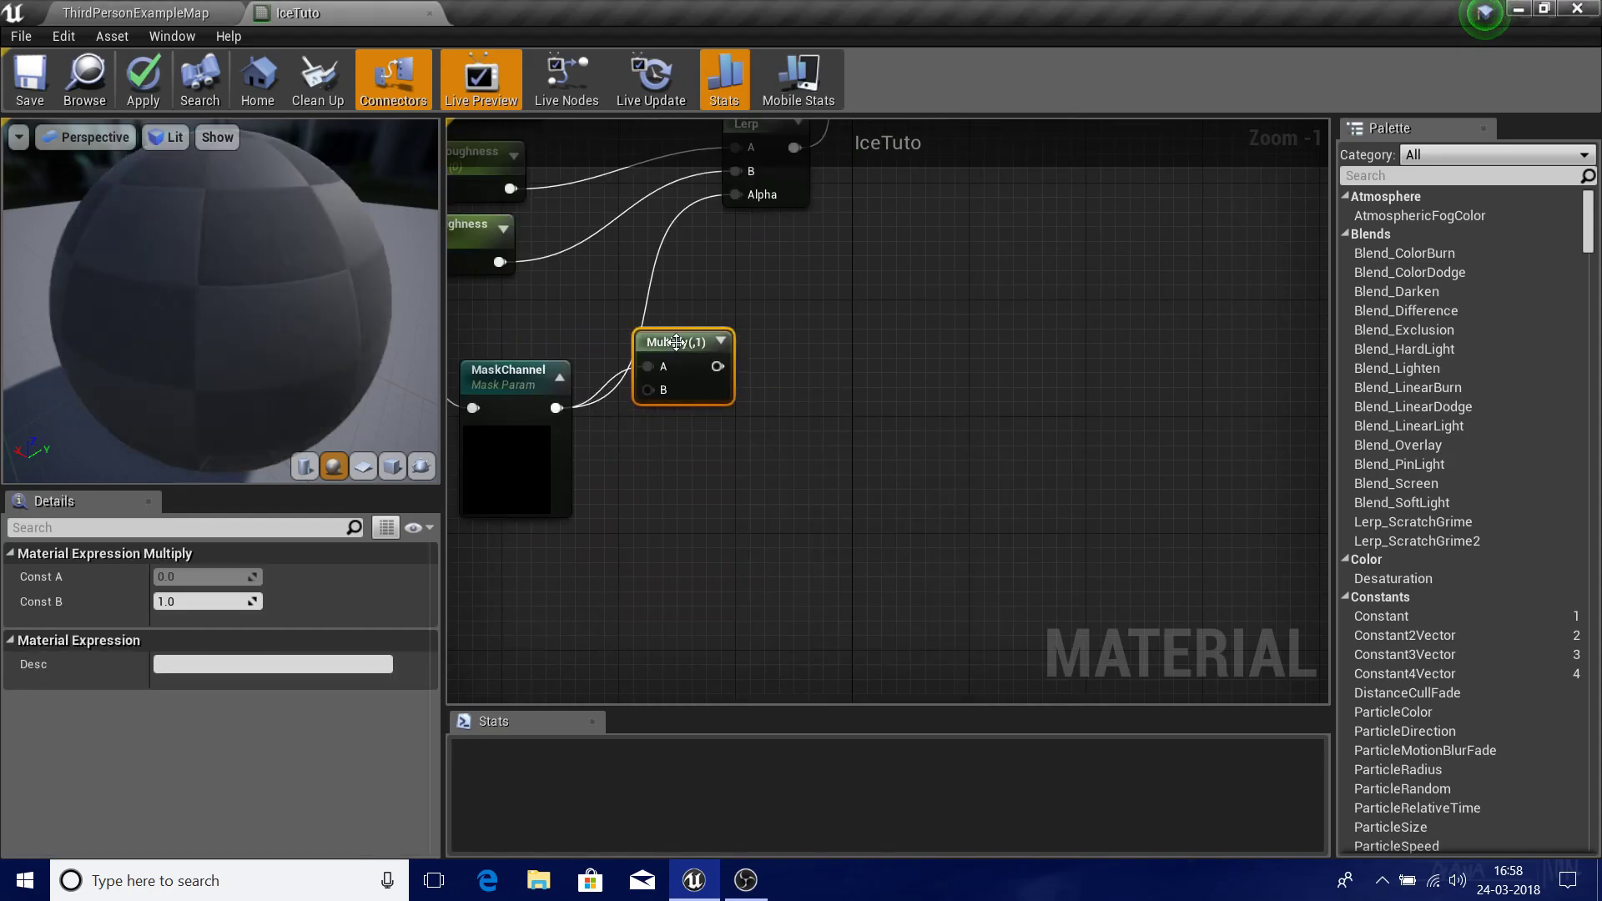
pyautogui.moveTo(750, 209)
pyautogui.mouseDown()
pyautogui.moveTo(752, 281)
pyautogui.moveTo(770, 195)
pyautogui.mouseUp()
pyautogui.moveTo(793, 413); pyautogui.dragTo(980, 351, button='right')
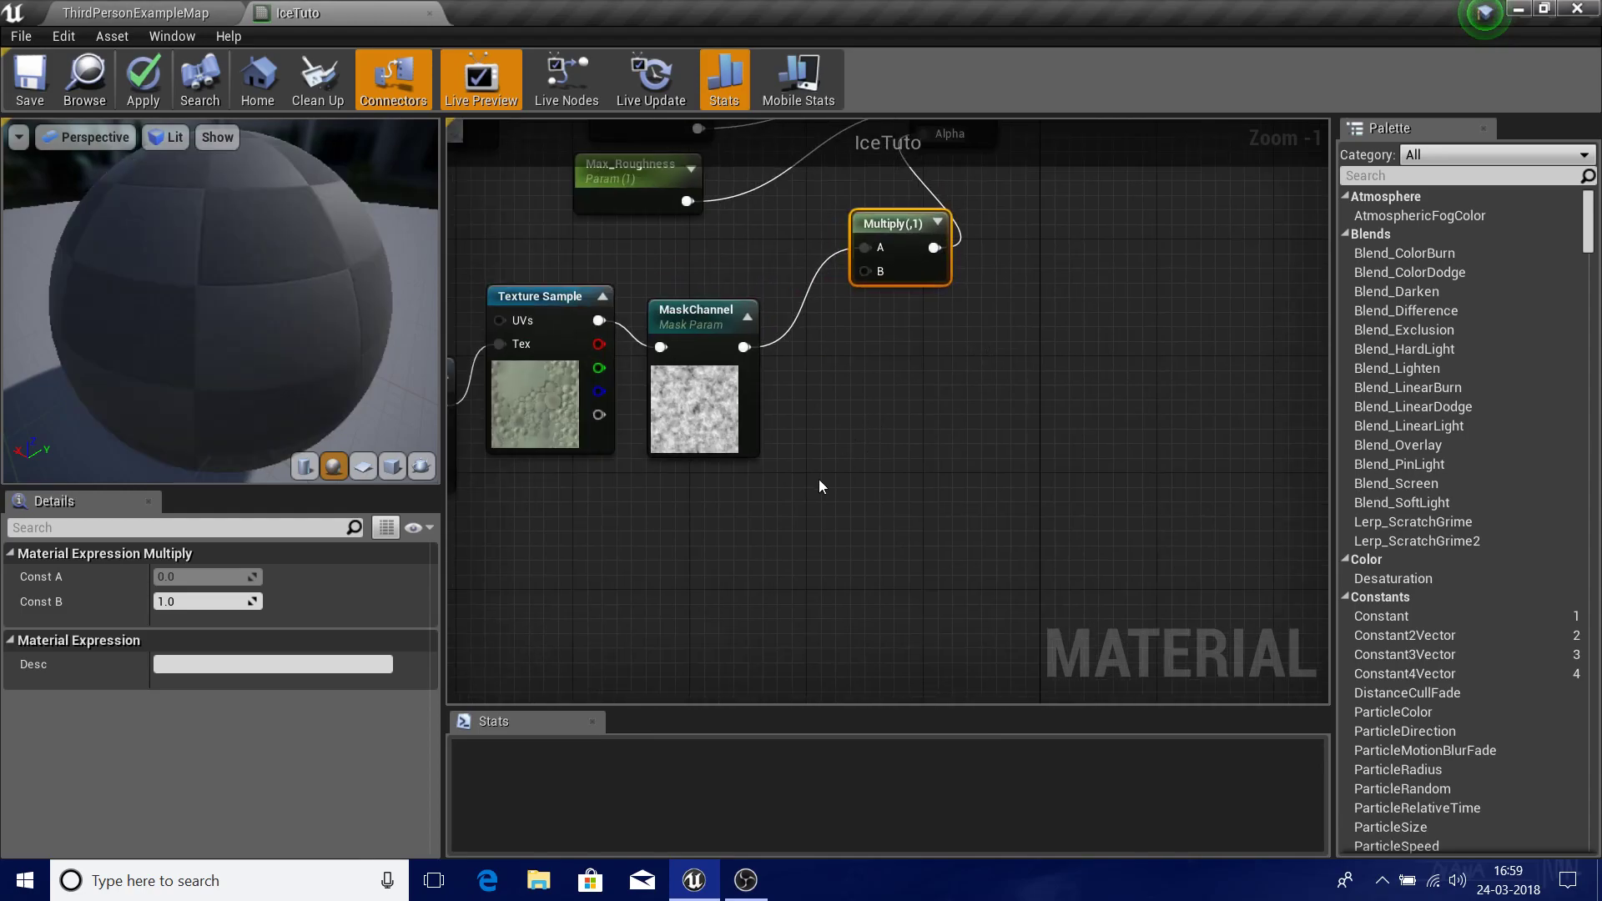
# - Add a scalar parameter named RoughnessStrength and connect it to the B input of the new Multiply
pyautogui.press('s')
pyautogui.click(819, 479)
pyautogui.moveTo(895, 526); pyautogui.dragTo(858, 424)
pyautogui.moveTo(873, 294); pyautogui.dragTo(883, 273)
pyautogui.click(224, 578)
pyautogui.write('R')
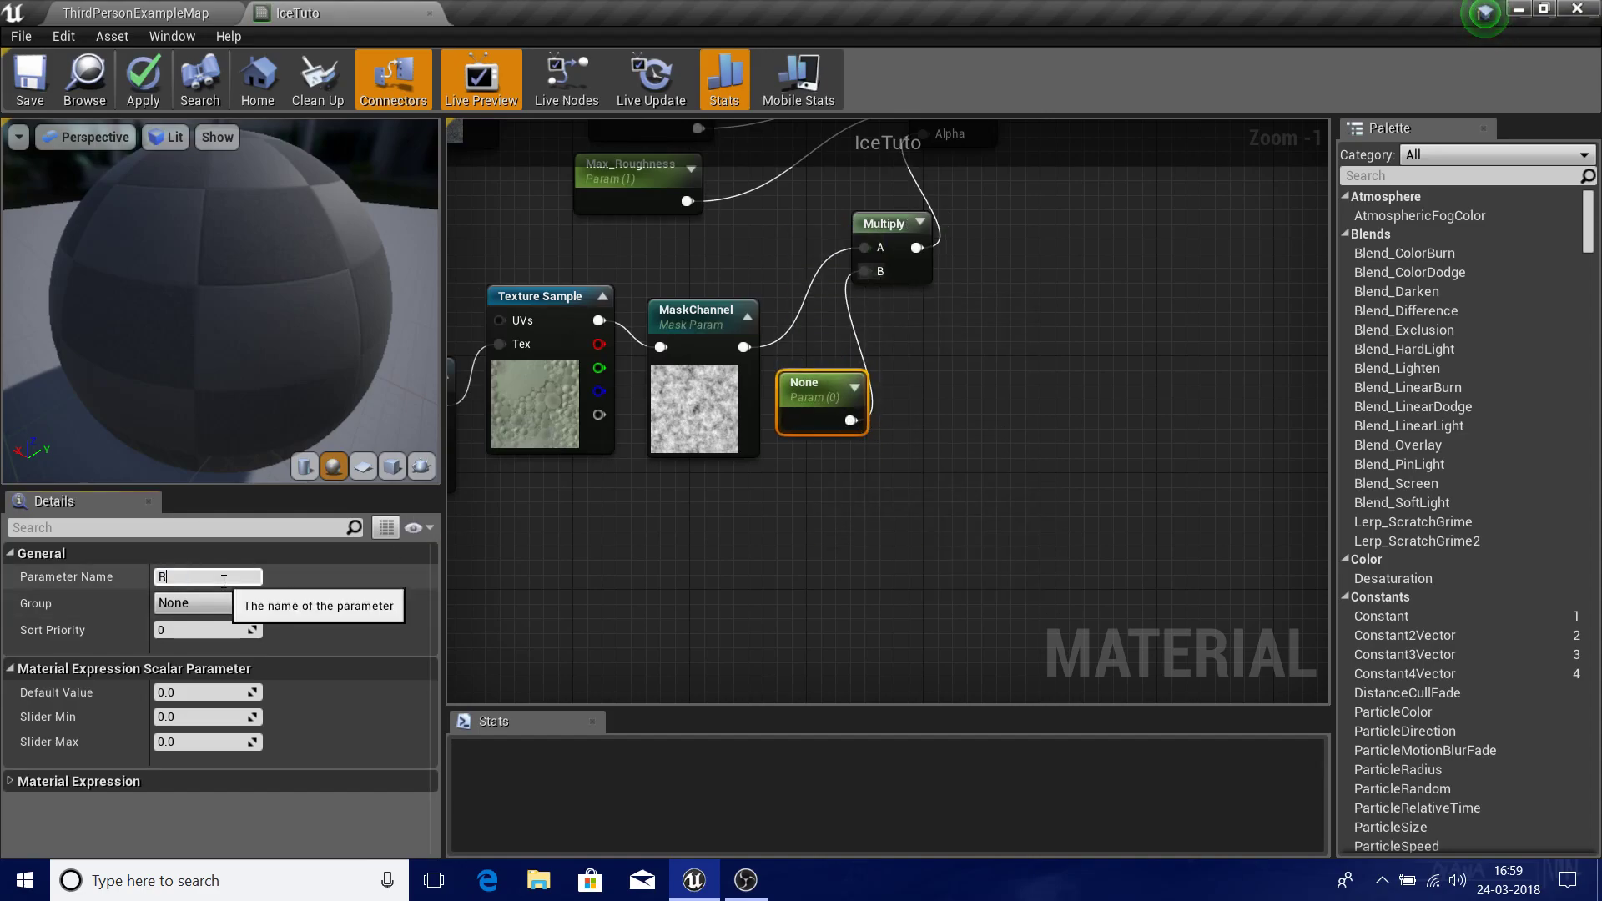
pyautogui.write('oughness')
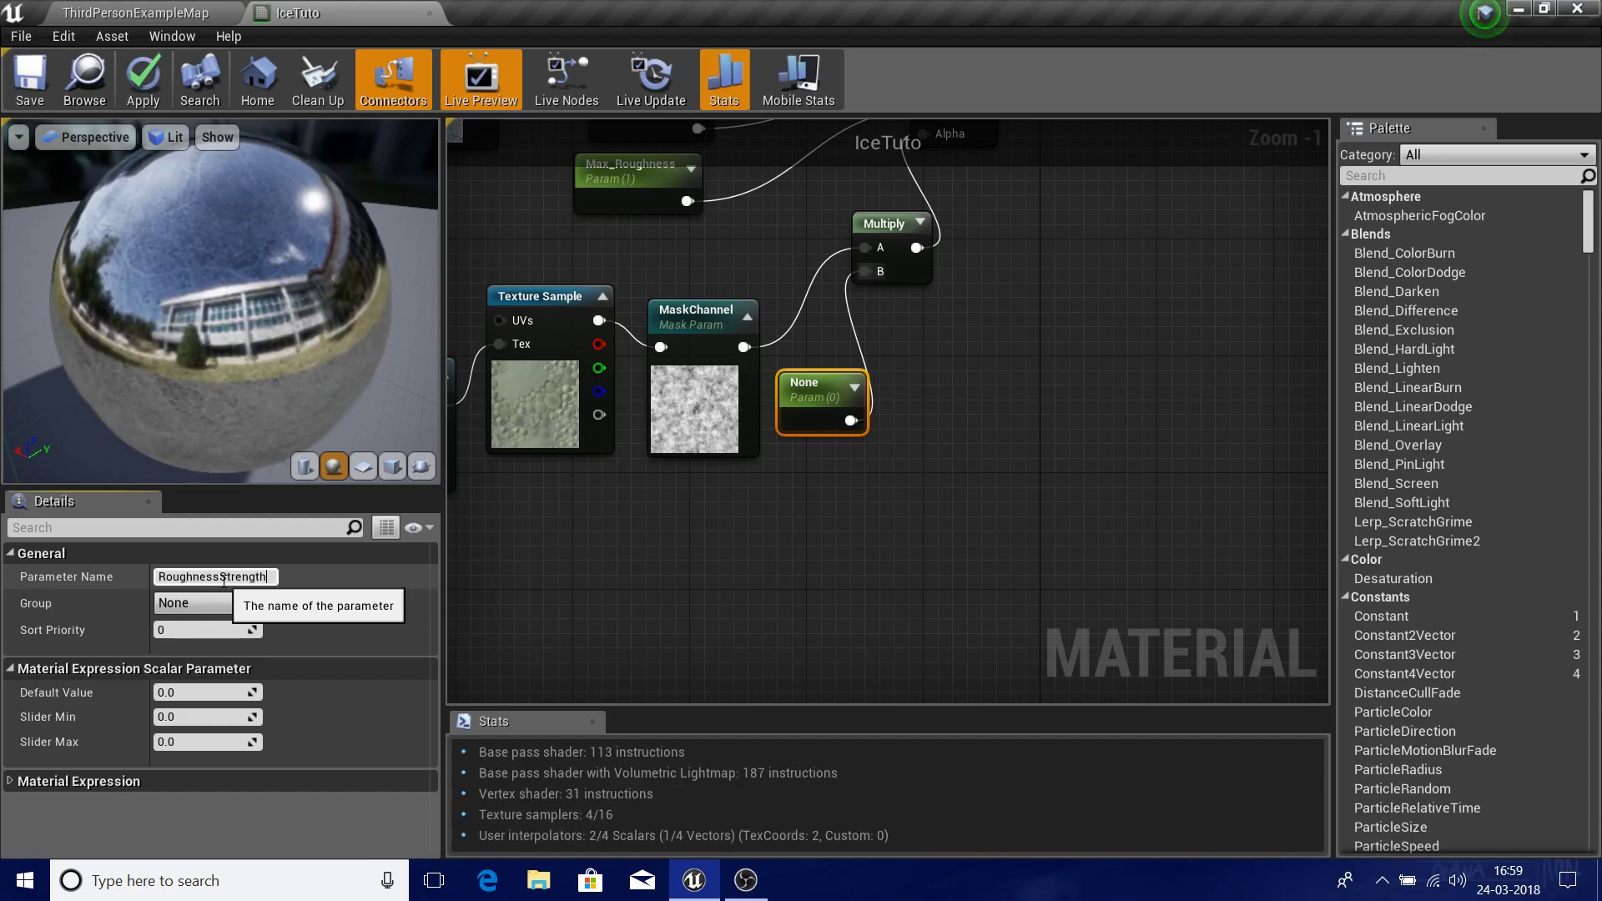
pyautogui.write('Strength')
pyautogui.press('Return')
# - Move RoughnessStrength below the MaskChannel node and set its default value to 1
pyautogui.moveTo(834, 407); pyautogui.dragTo(731, 552)
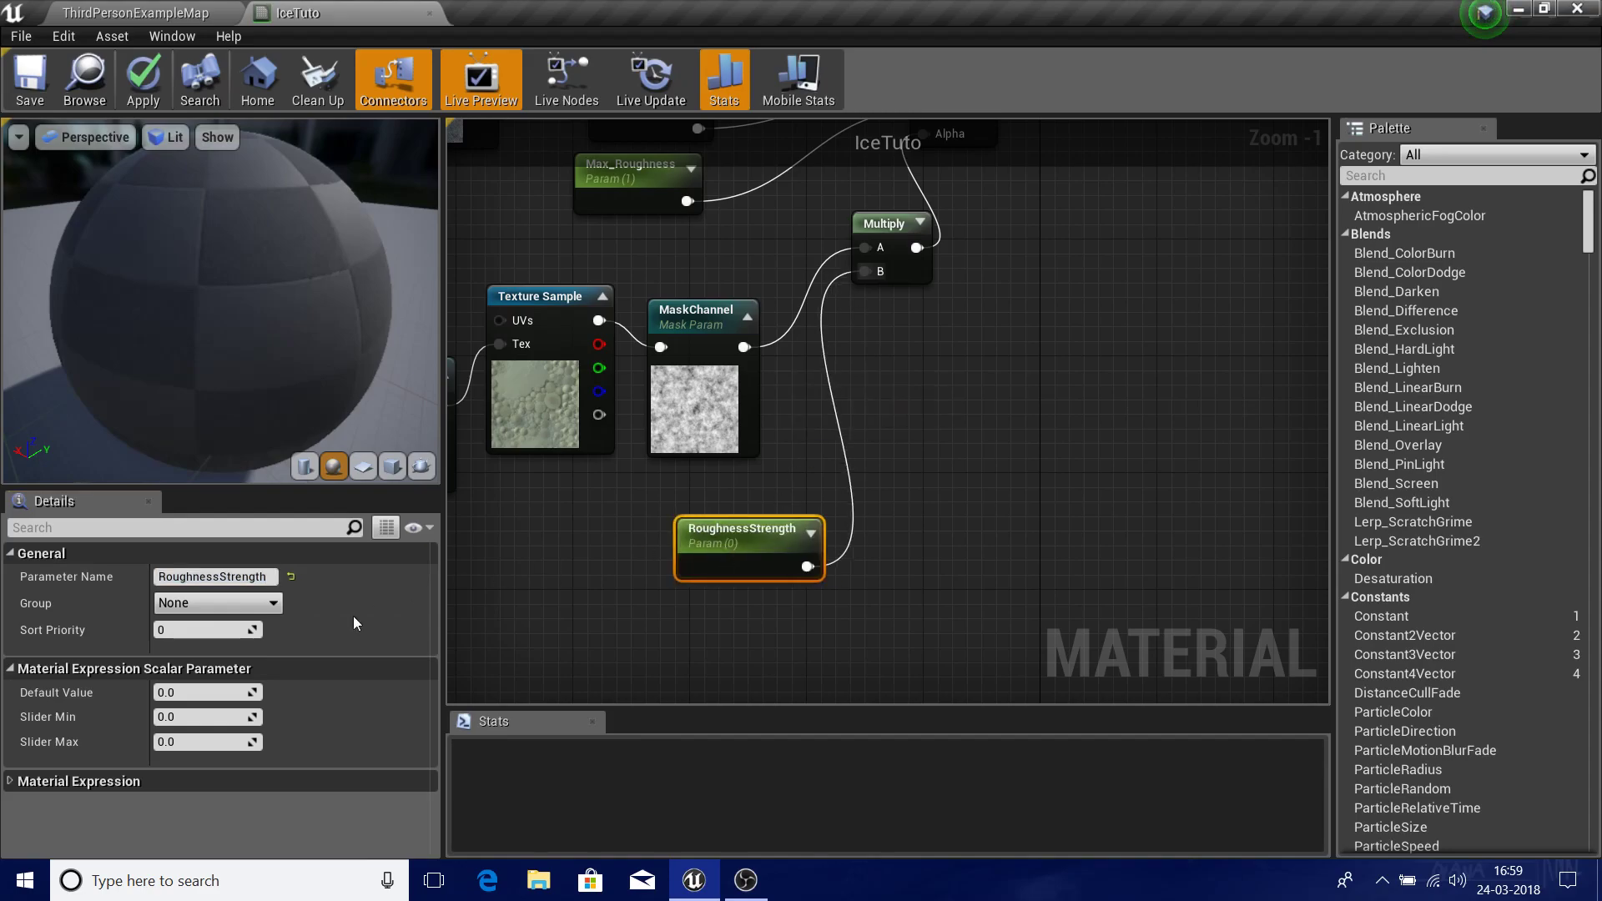
pyautogui.click(208, 693)
pyautogui.write('1')
pyautogui.press('Return')
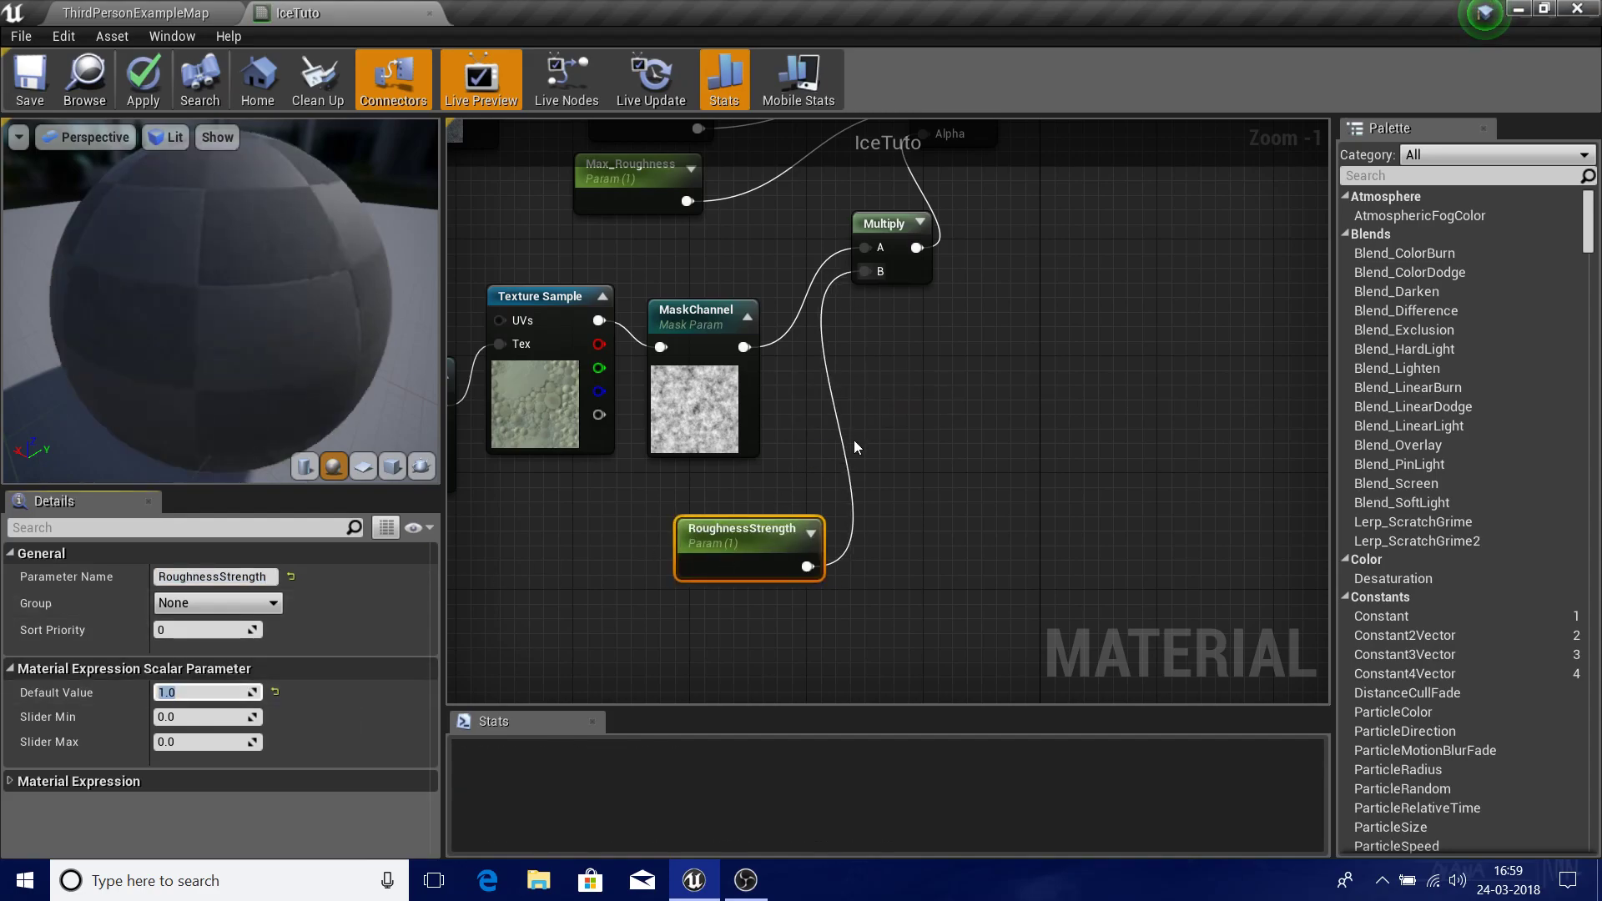
# - Shift the IceTuto result node and the Lerp further right to make room after the roughness Multiply
pyautogui.scroll(-3, 854, 439)
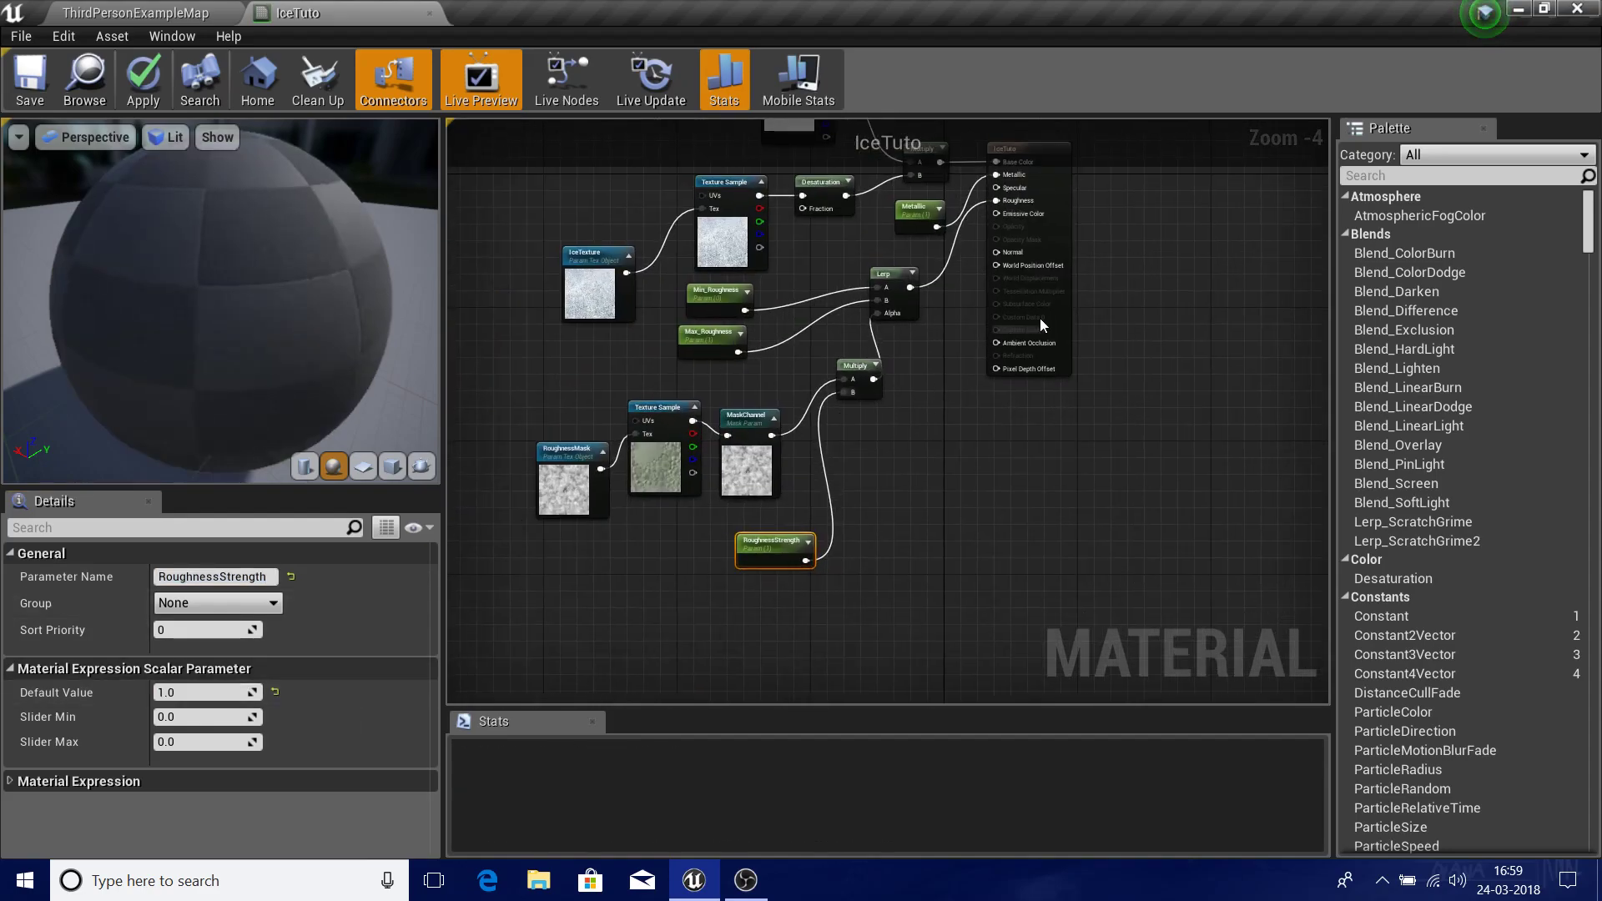
pyautogui.moveTo(839, 470); pyautogui.dragTo(748, 549, button='right')
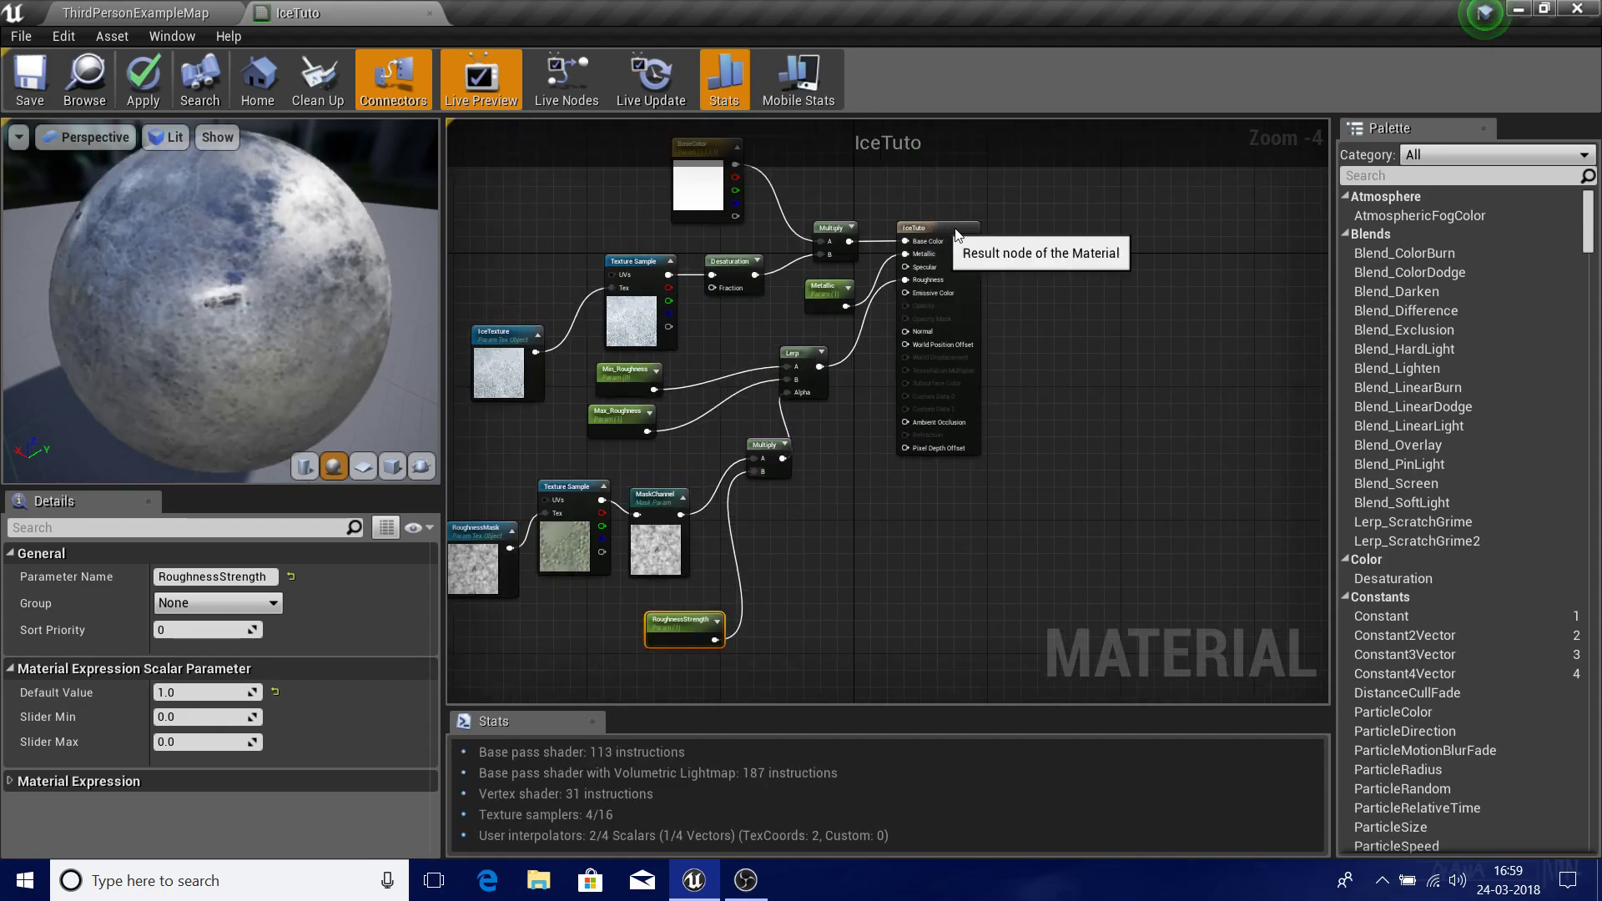
pyautogui.moveTo(936, 225); pyautogui.dragTo(1045, 233)
pyautogui.moveTo(794, 352); pyautogui.dragTo(920, 356)
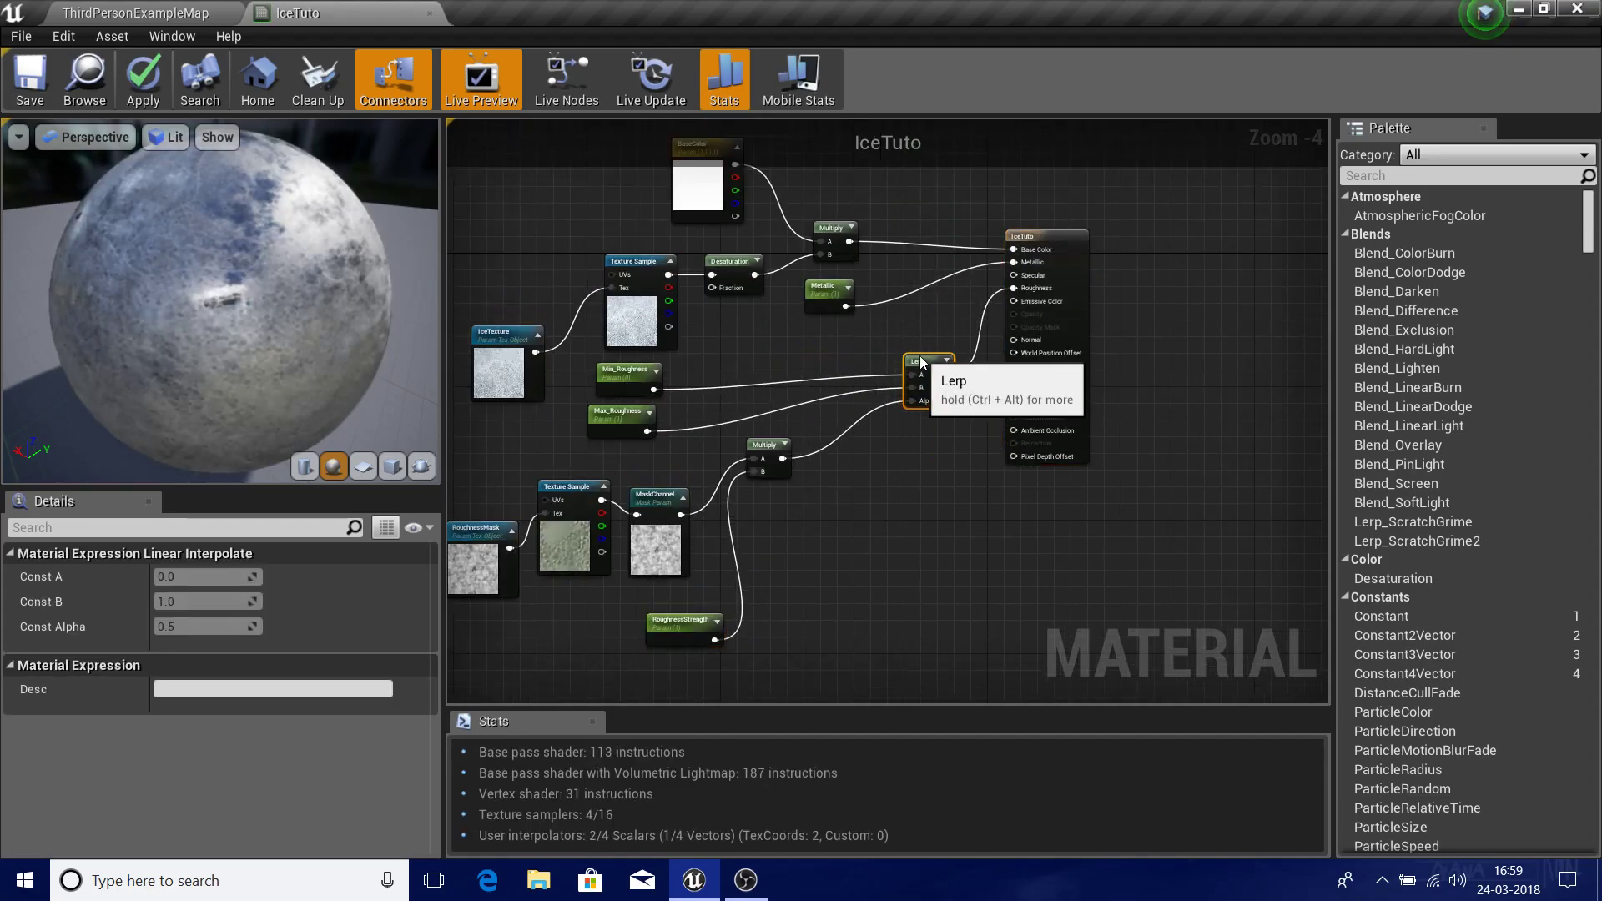
# - Insert a Clamp node between the roughness Multiply and the Lerp's Alpha, and place it beside the Multiply
pyautogui.rightClick(846, 458)
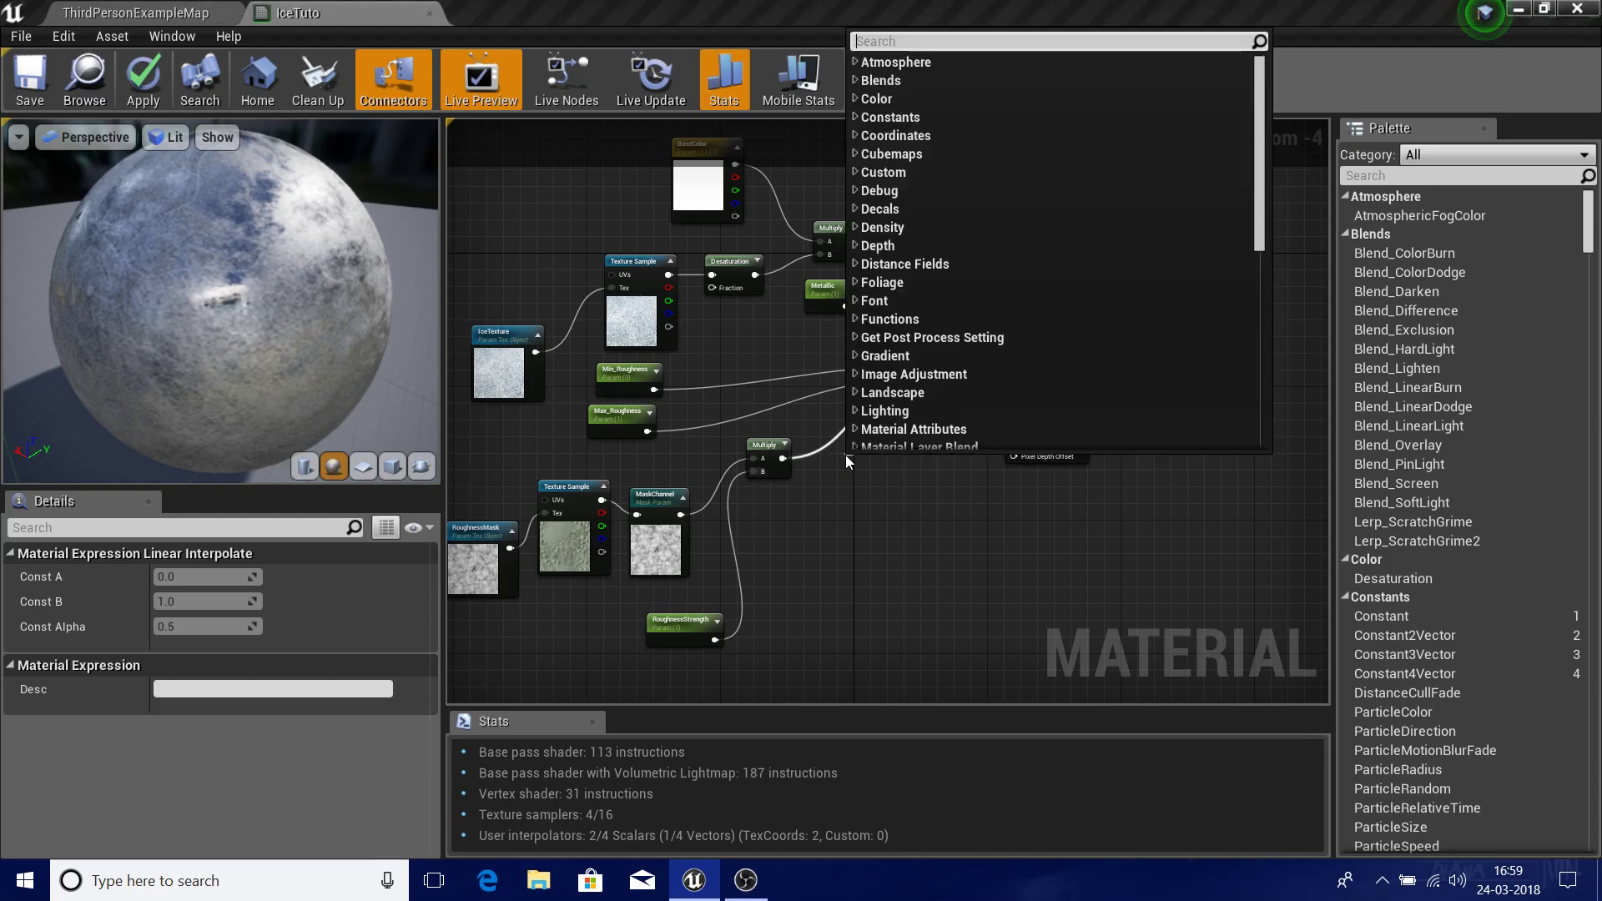
pyautogui.write('clamp')
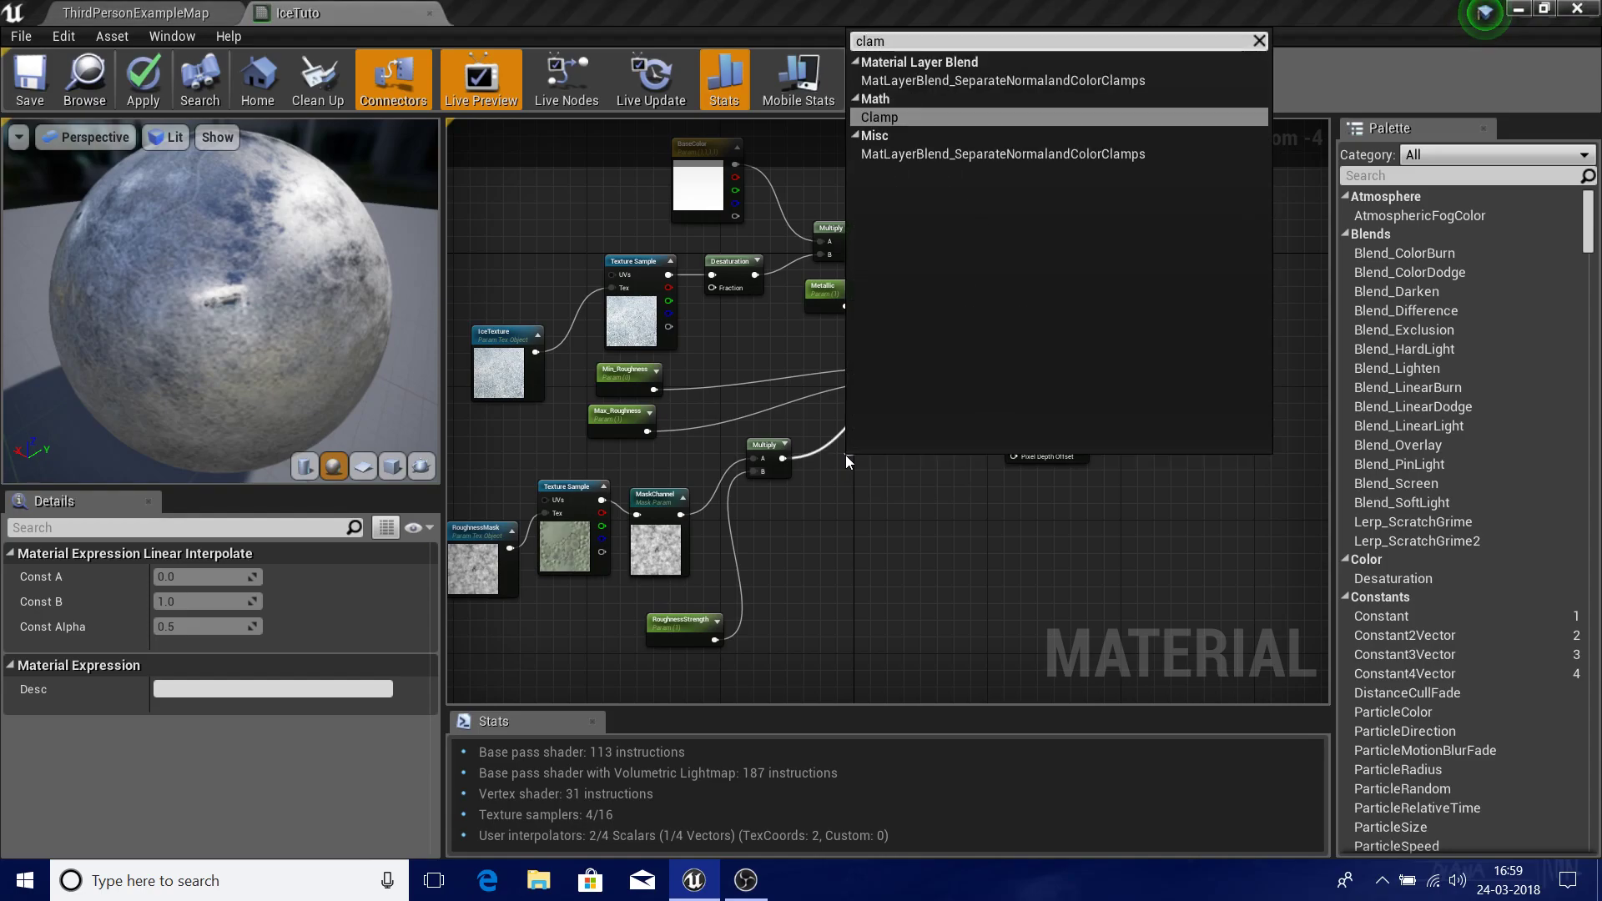
pyautogui.press('Return')
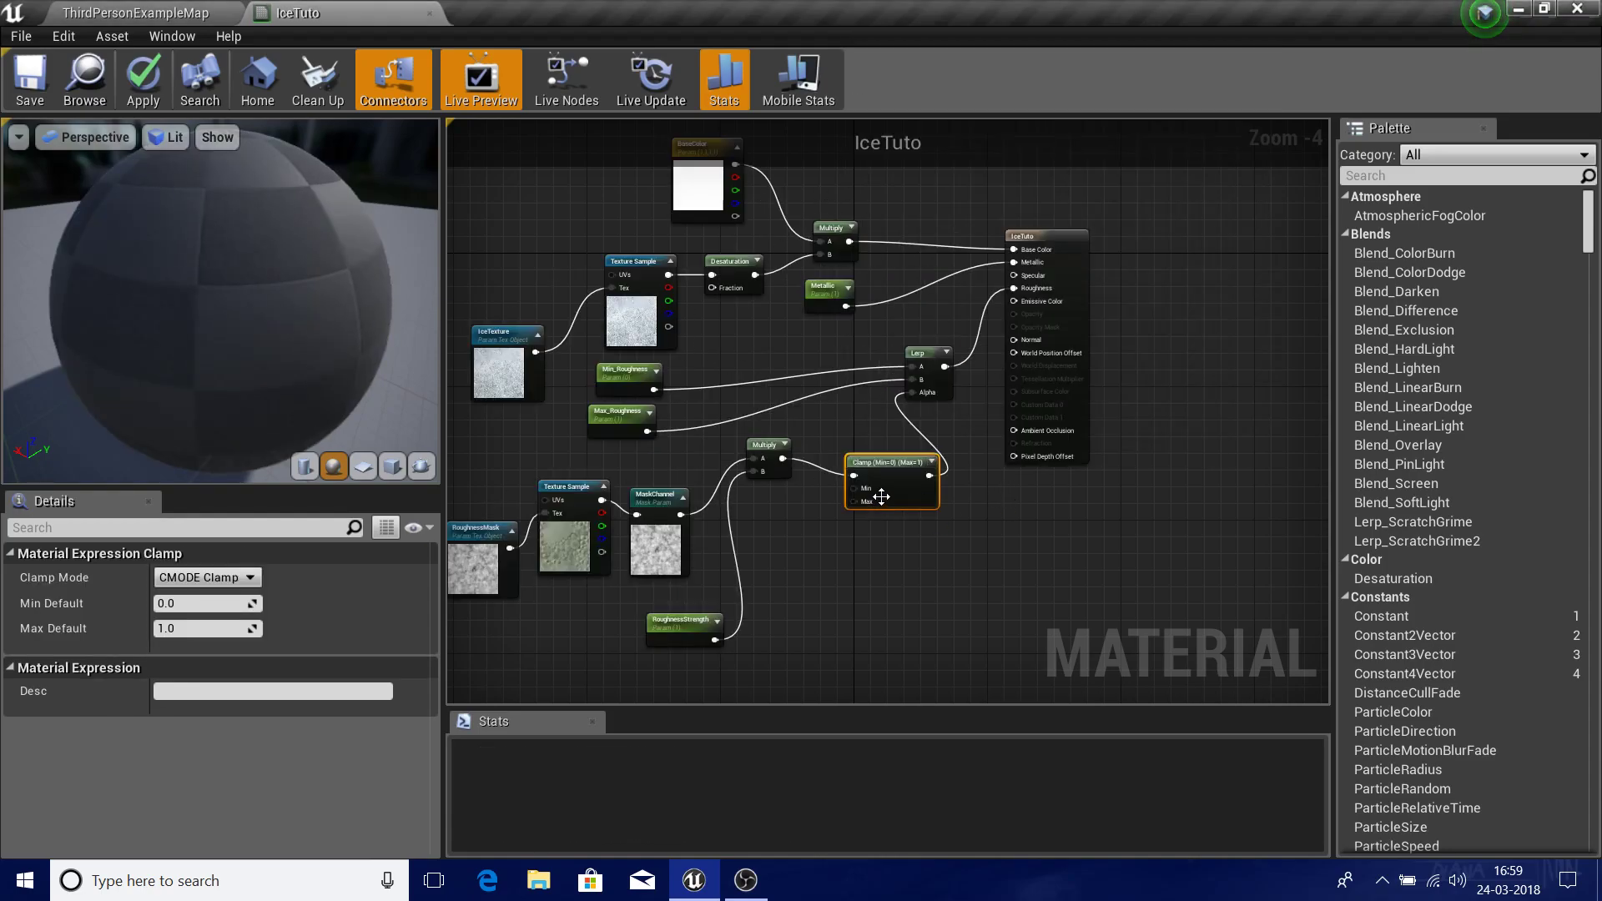
pyautogui.moveTo(881, 496); pyautogui.dragTo(882, 446)
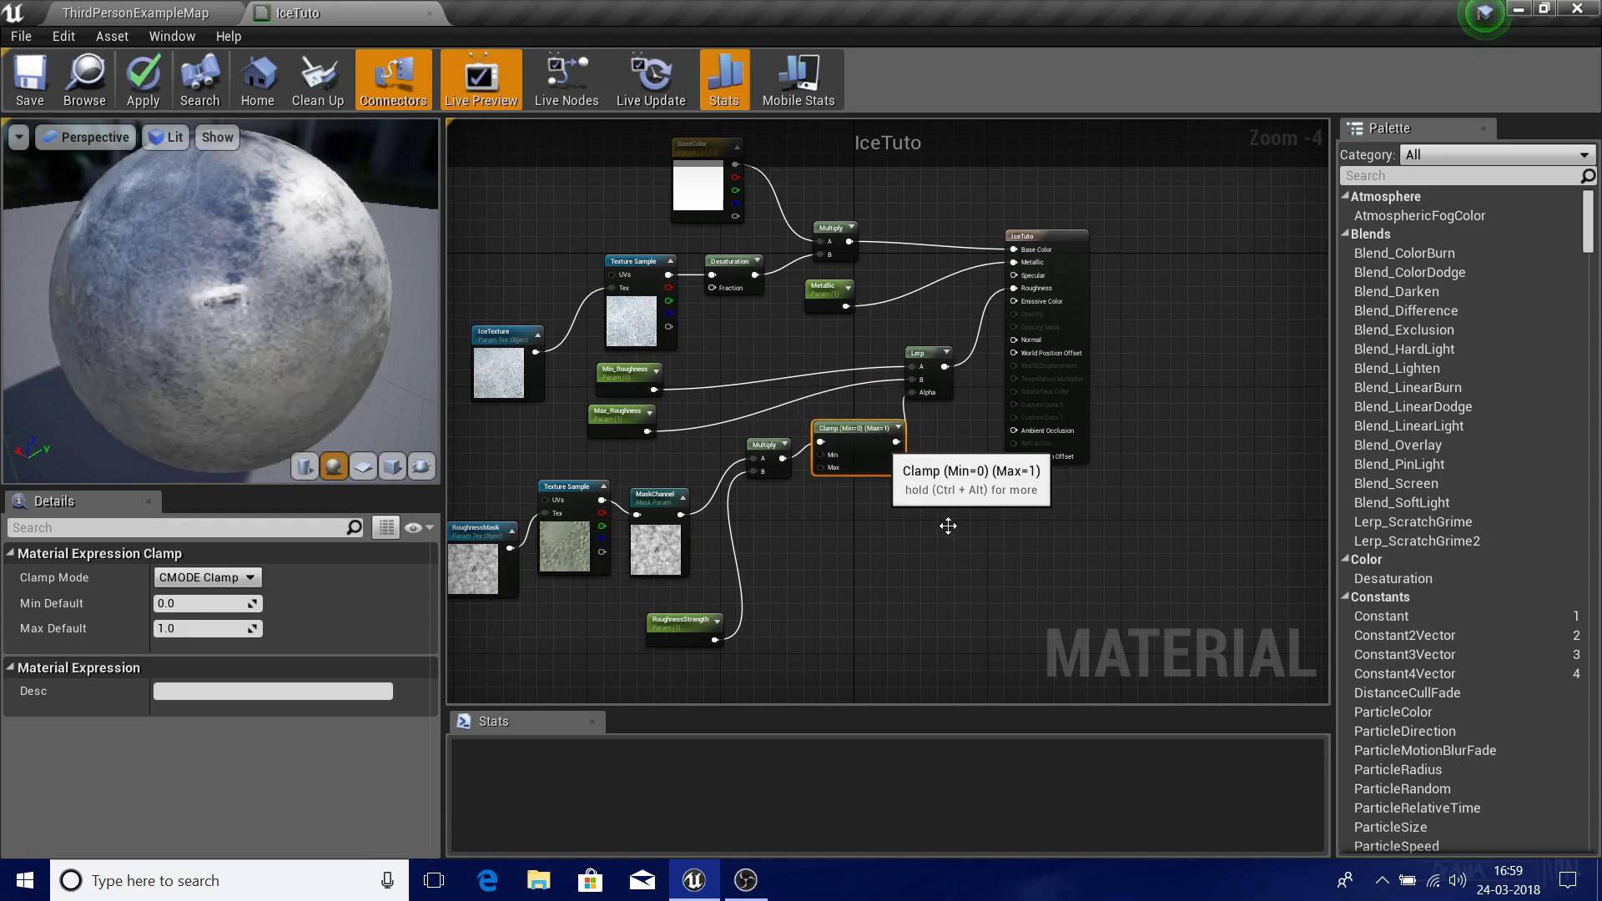
pyautogui.moveTo(896, 609); pyautogui.dragTo(1051, 601, button='right')
pyautogui.scroll(3, 484, 519)
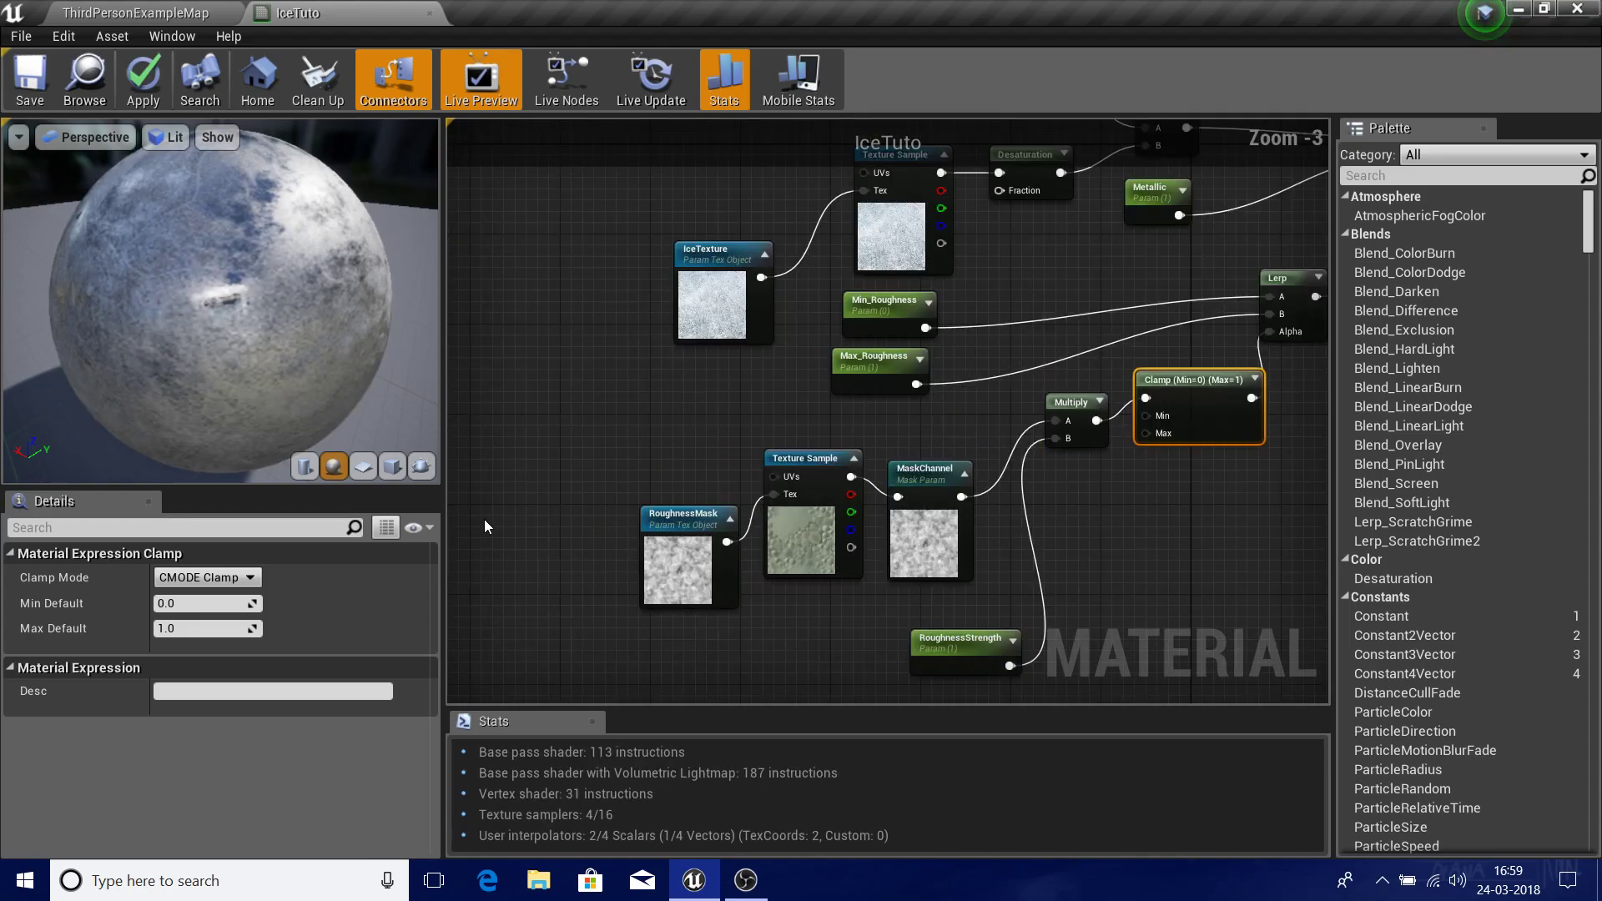
# - Enclose all nodes except the material result node in a comment box titled Ice
pyautogui.moveTo(582, 382); pyautogui.dragTo(612, 439, button='right')
pyautogui.scroll(-4, 613, 439)
pyautogui.moveTo(606, 165); pyautogui.dragTo(1003, 633)
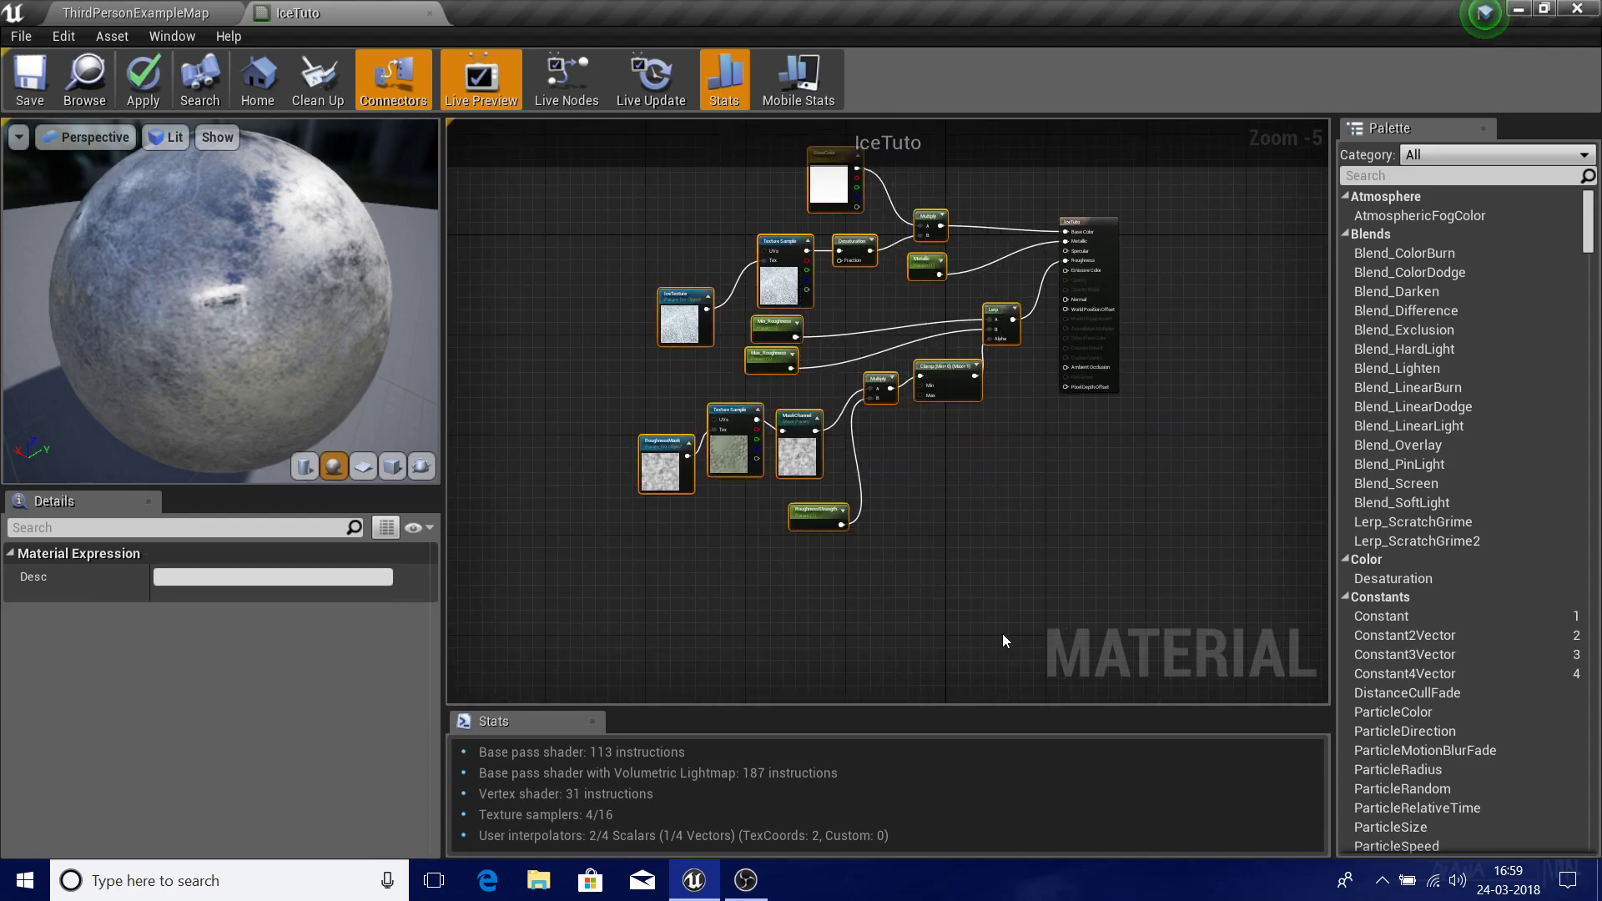
pyautogui.press('c')
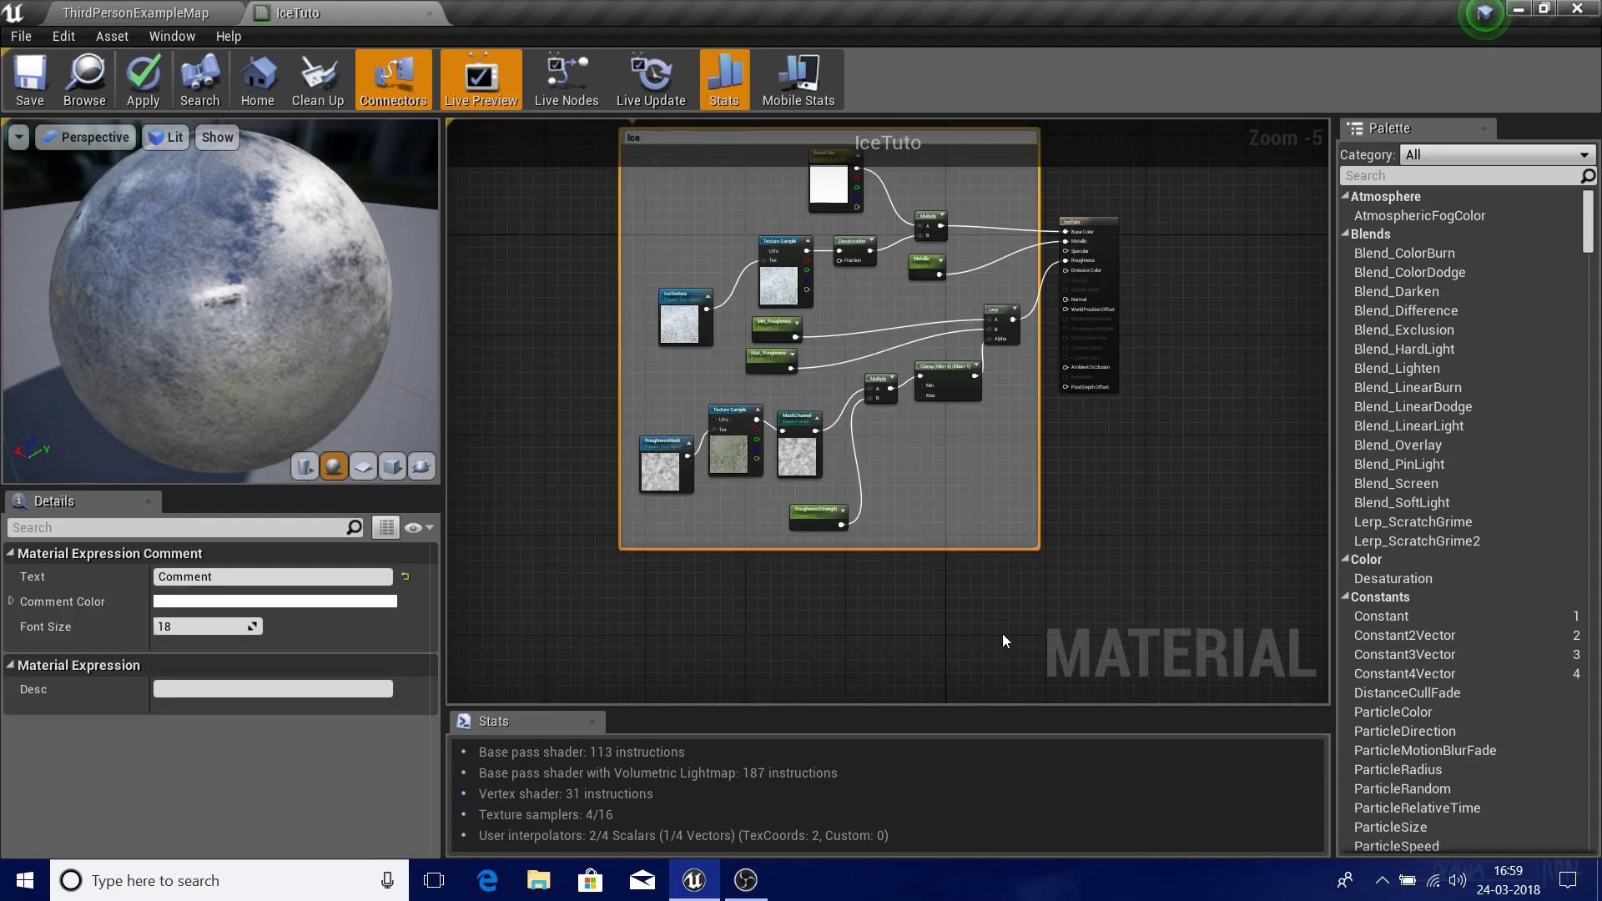
pyautogui.press('Return')
pyautogui.moveTo(524, 466); pyautogui.dragTo(722, 488, button='right')
pyautogui.click(723, 488)
pyautogui.scroll(5, 723, 488)
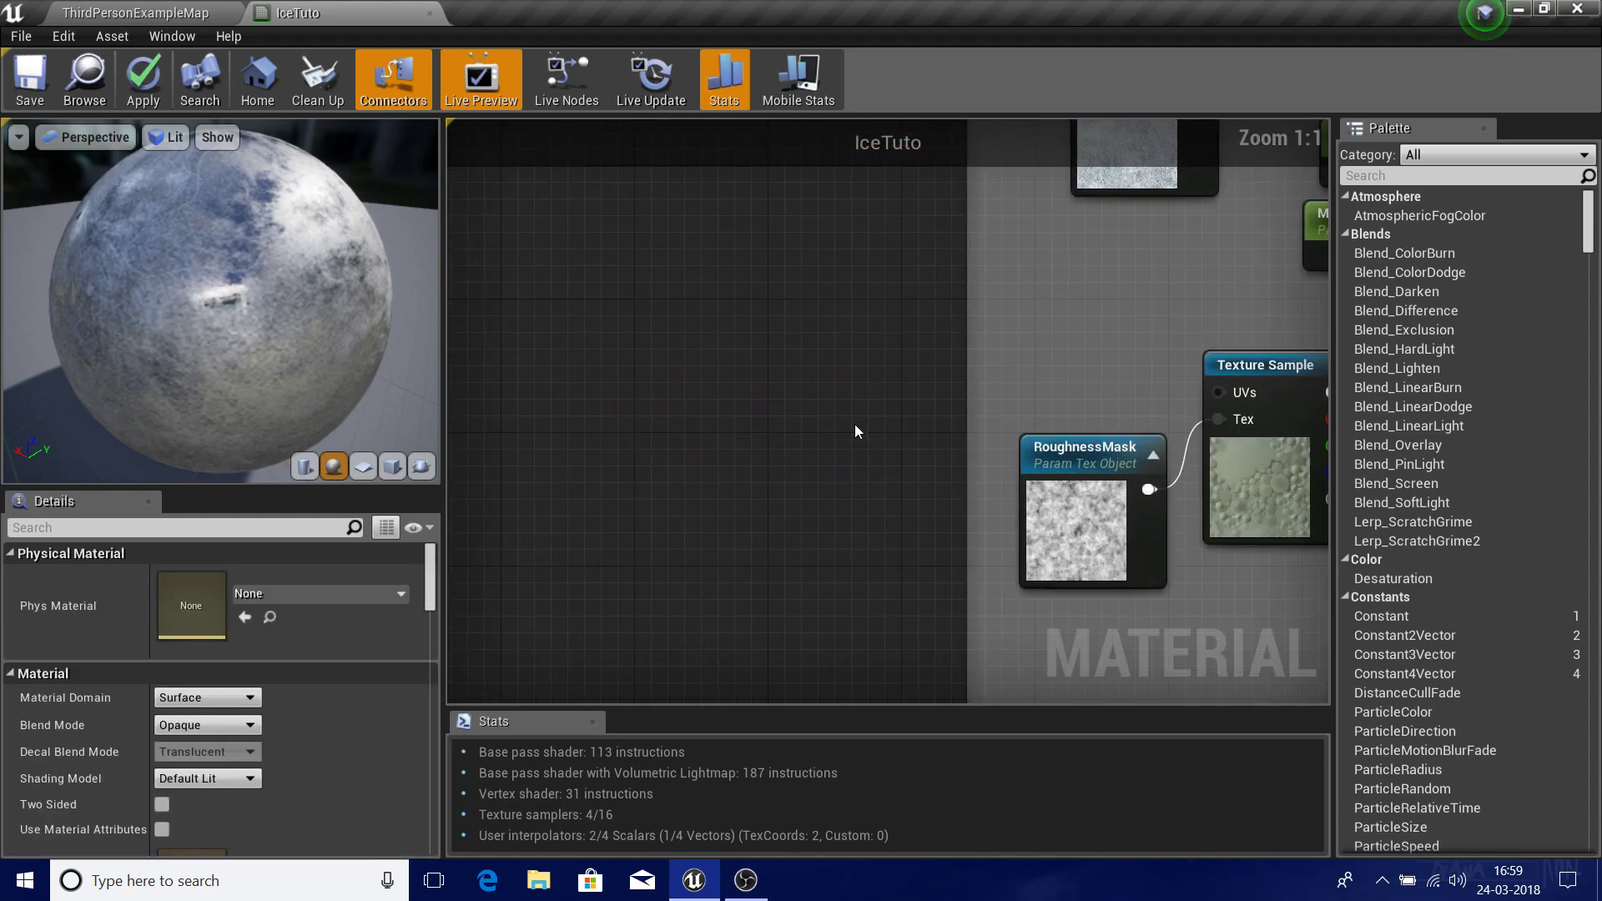
pyautogui.moveTo(855, 432); pyautogui.dragTo(695, 427, button='right')
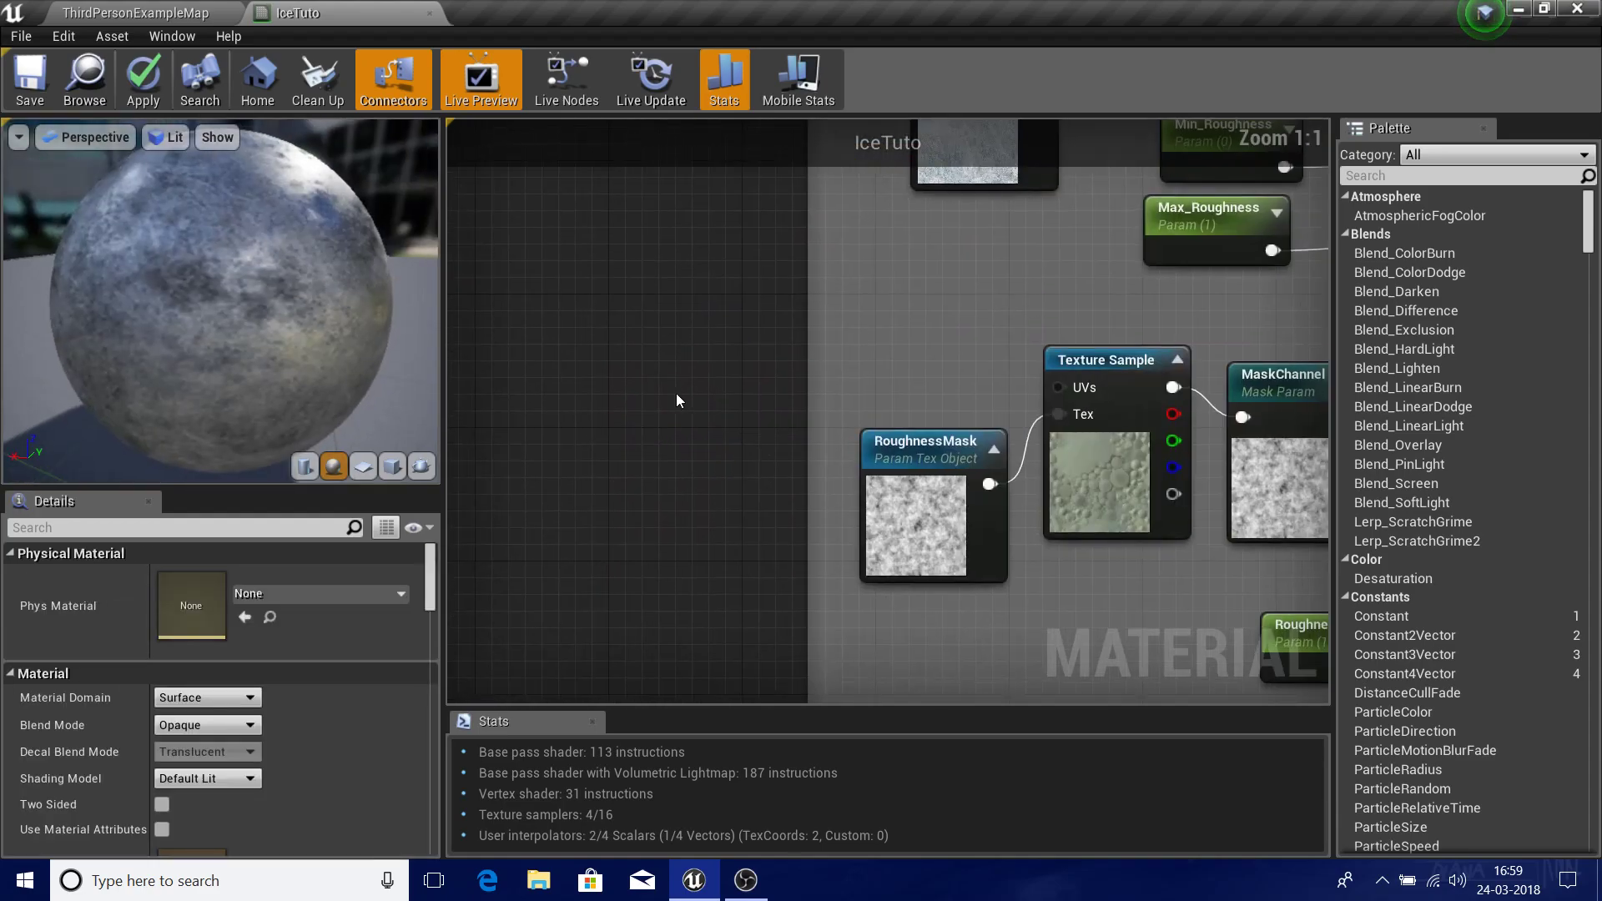
pyautogui.moveTo(629, 473); pyautogui.dragTo(722, 446, button='right')
pyautogui.write('cc')
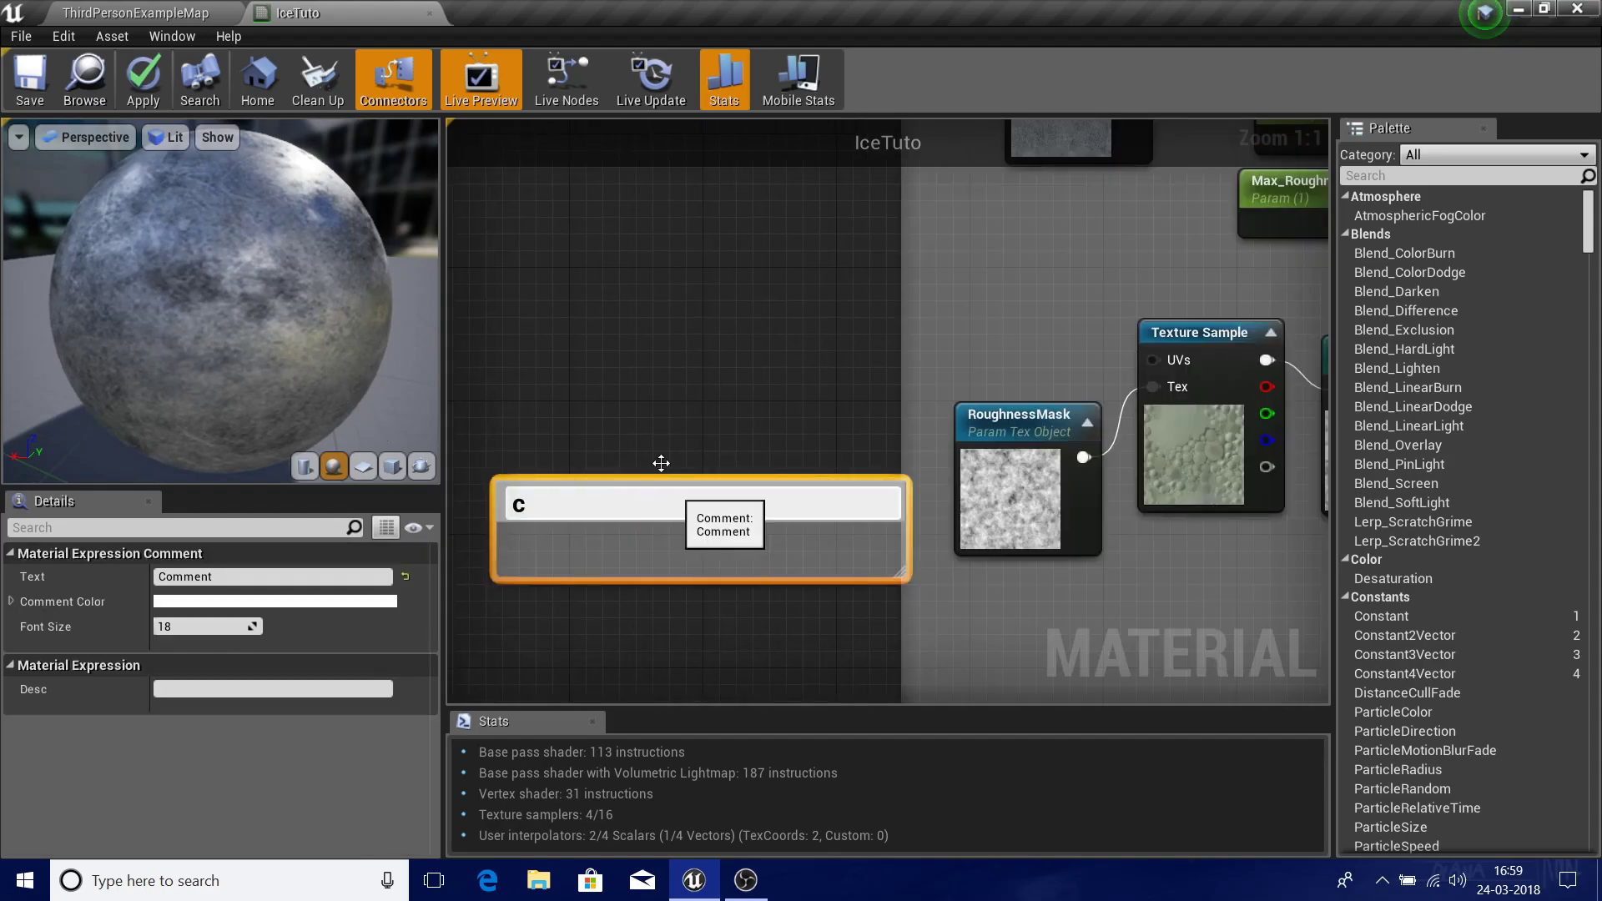
pyautogui.moveTo(650, 393); pyautogui.dragTo(689, 312, button='right')
pyautogui.doubleClick(682, 416)
pyautogui.press('BackSpace')
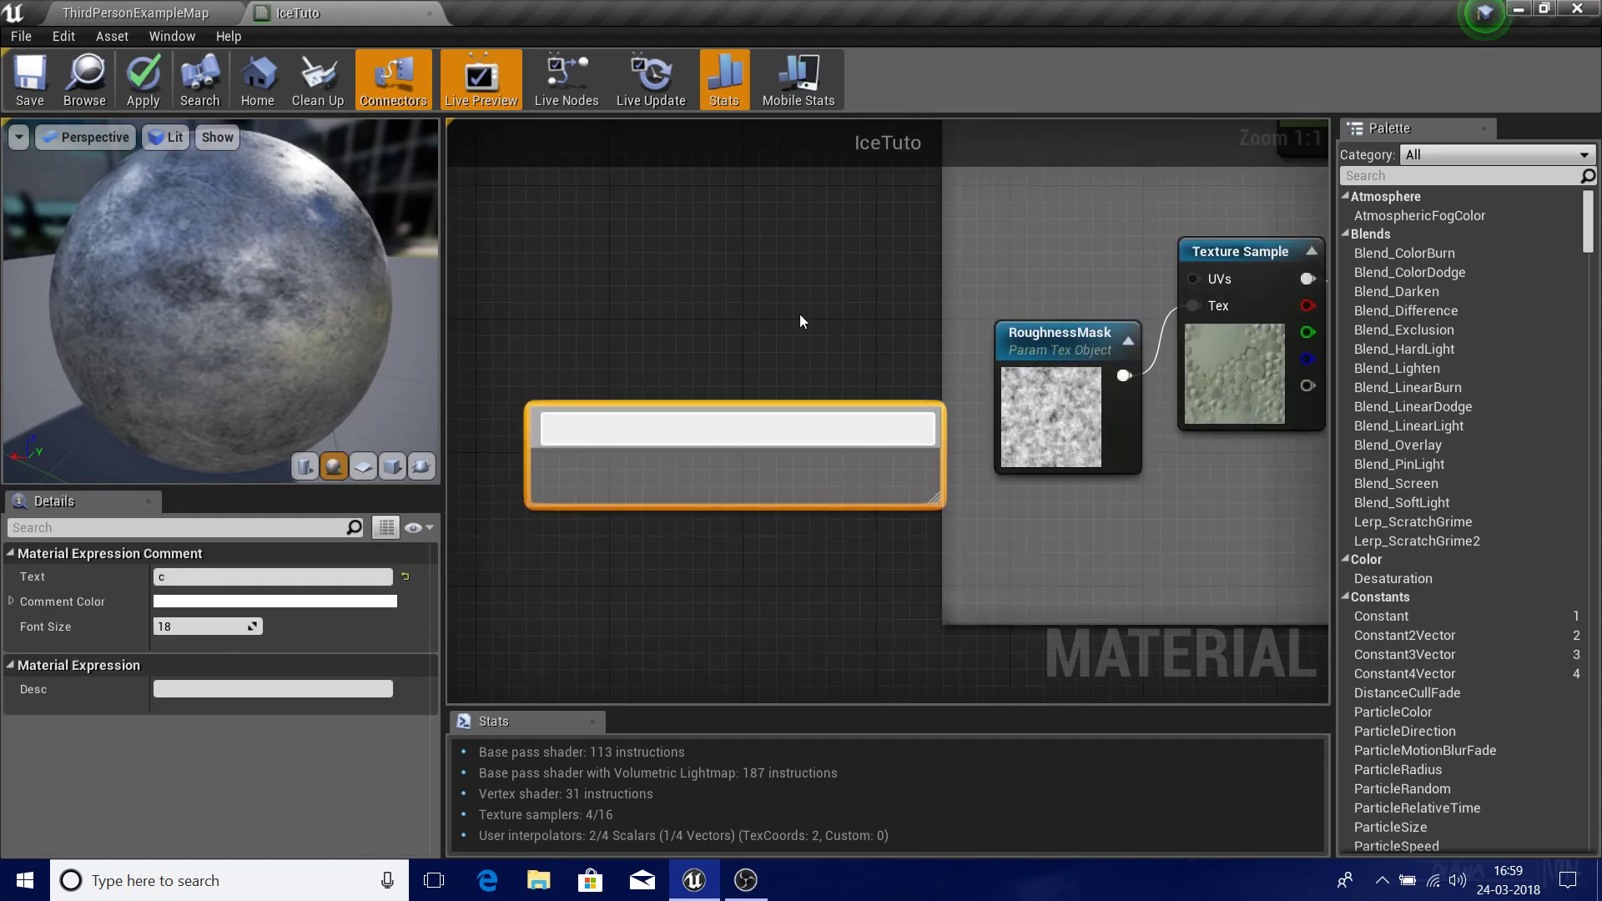
pyautogui.click(792, 484)
pyautogui.click(764, 426)
pyautogui.press('Delete')
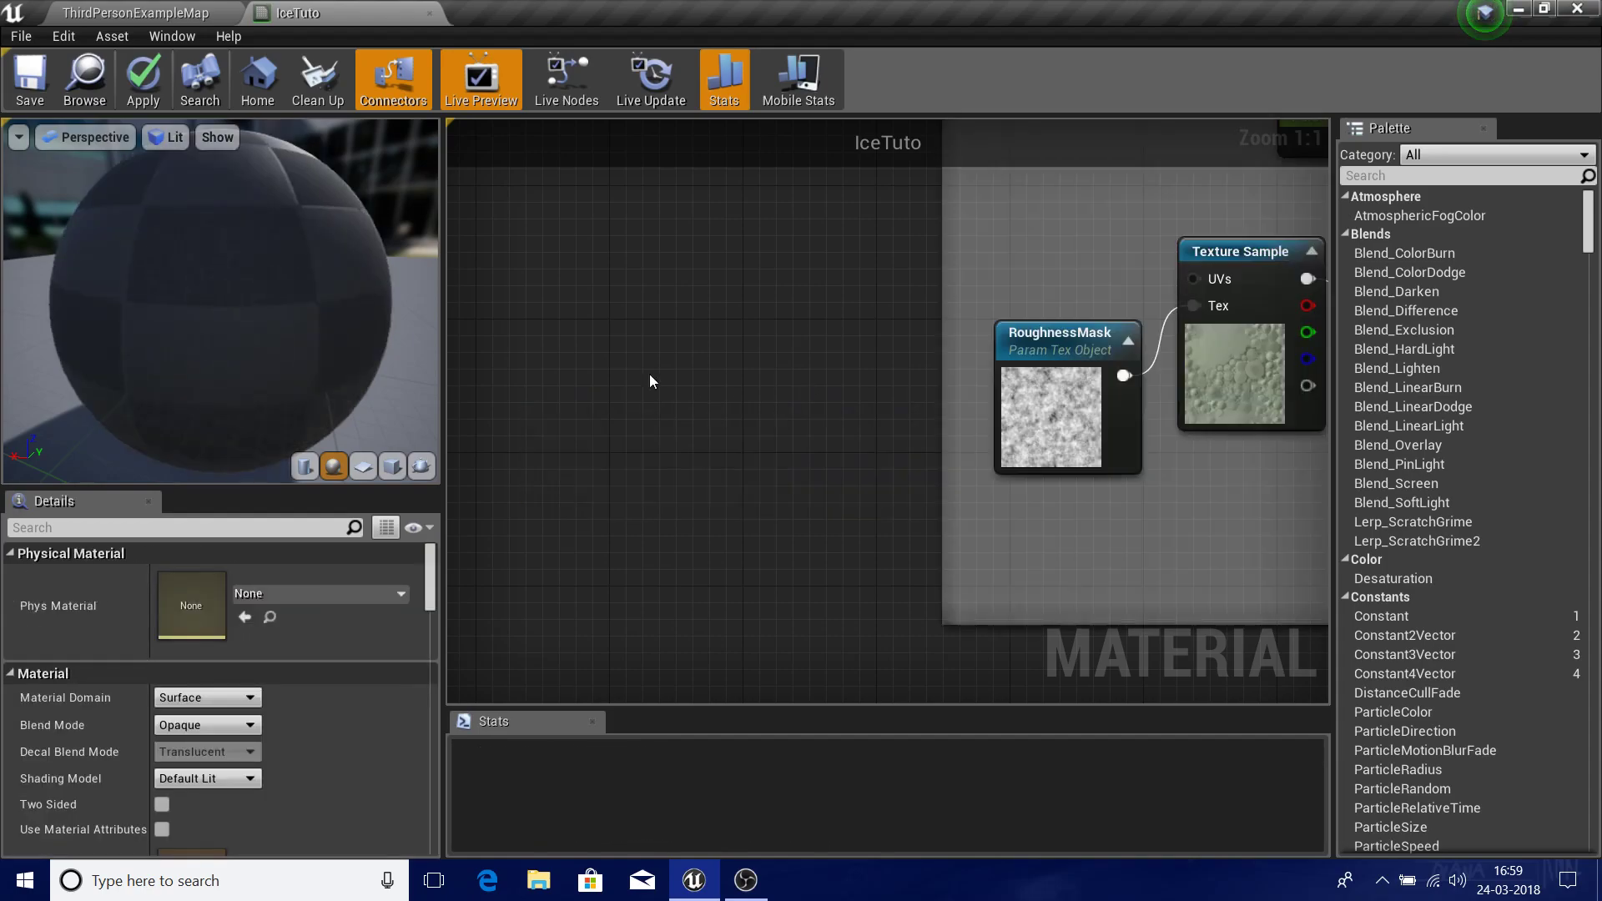
# - Add a TextureCoordinate node outside the Ice comment box, well to the left of the RoughnessMask node
pyautogui.moveTo(671, 383); pyautogui.dragTo(728, 377, button='right')
pyautogui.rightClick(650, 387)
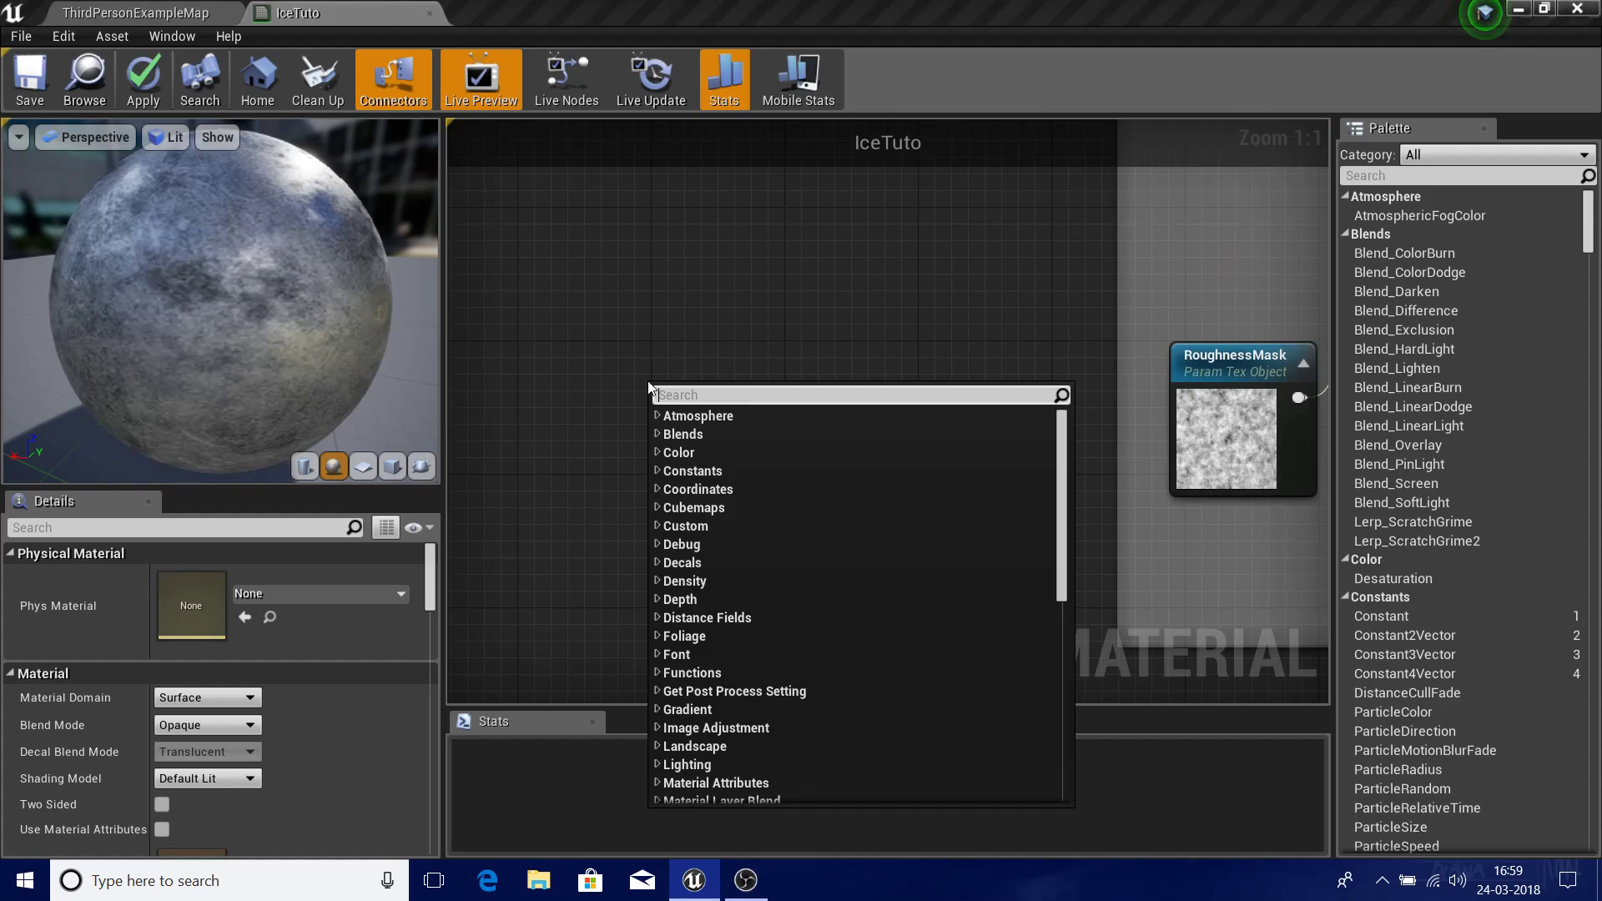
pyautogui.write('texture')
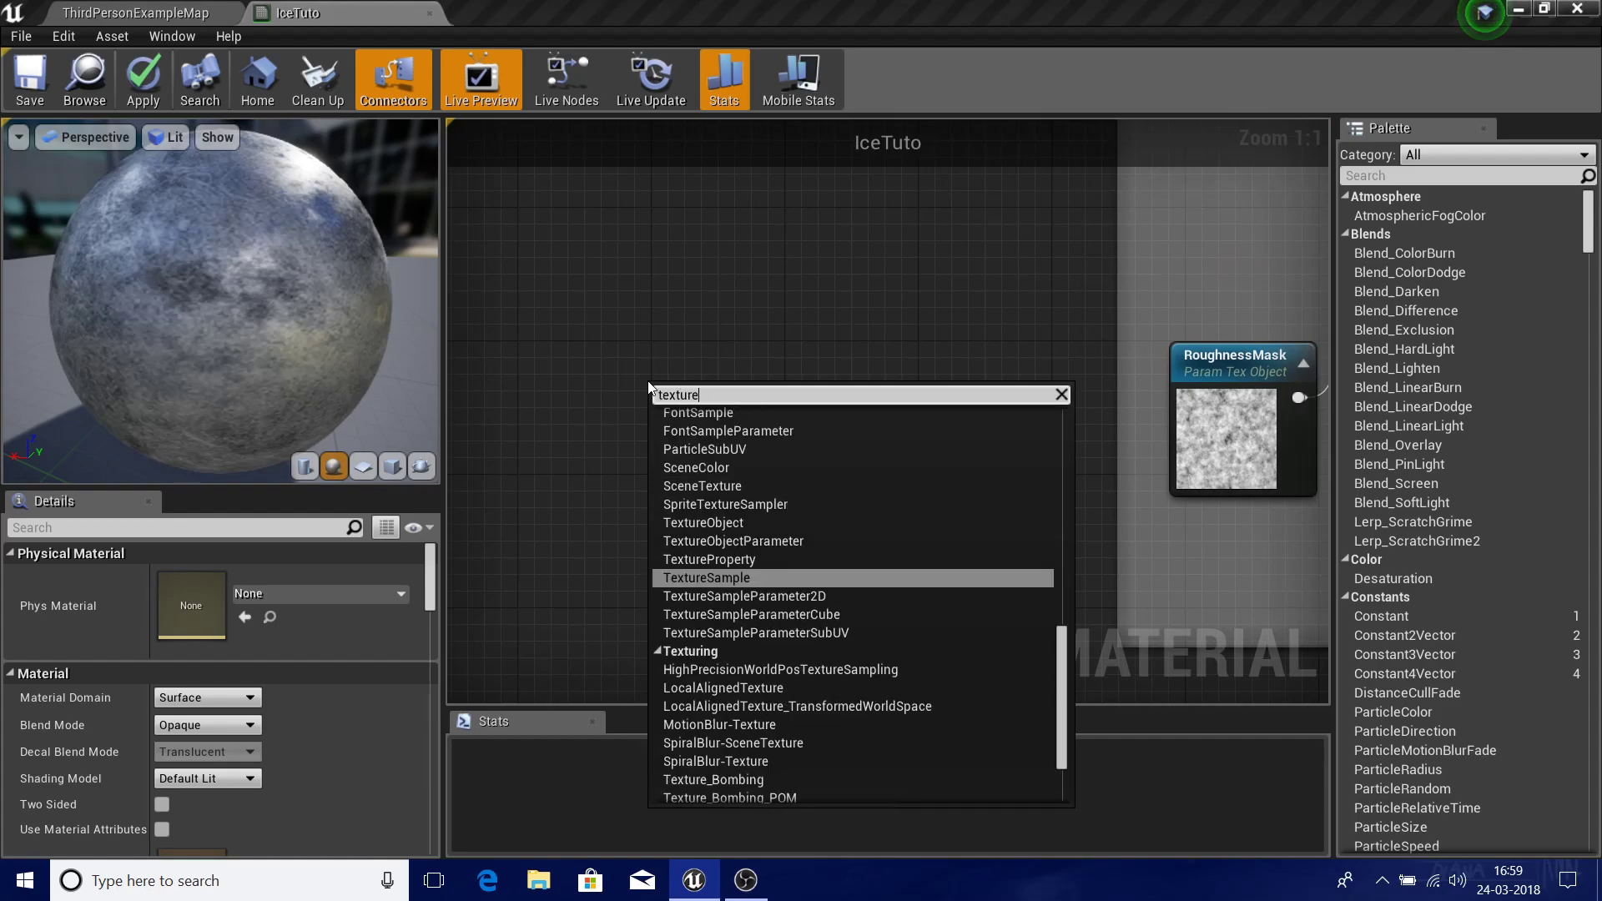
pyautogui.write('coord')
pyautogui.press('Return')
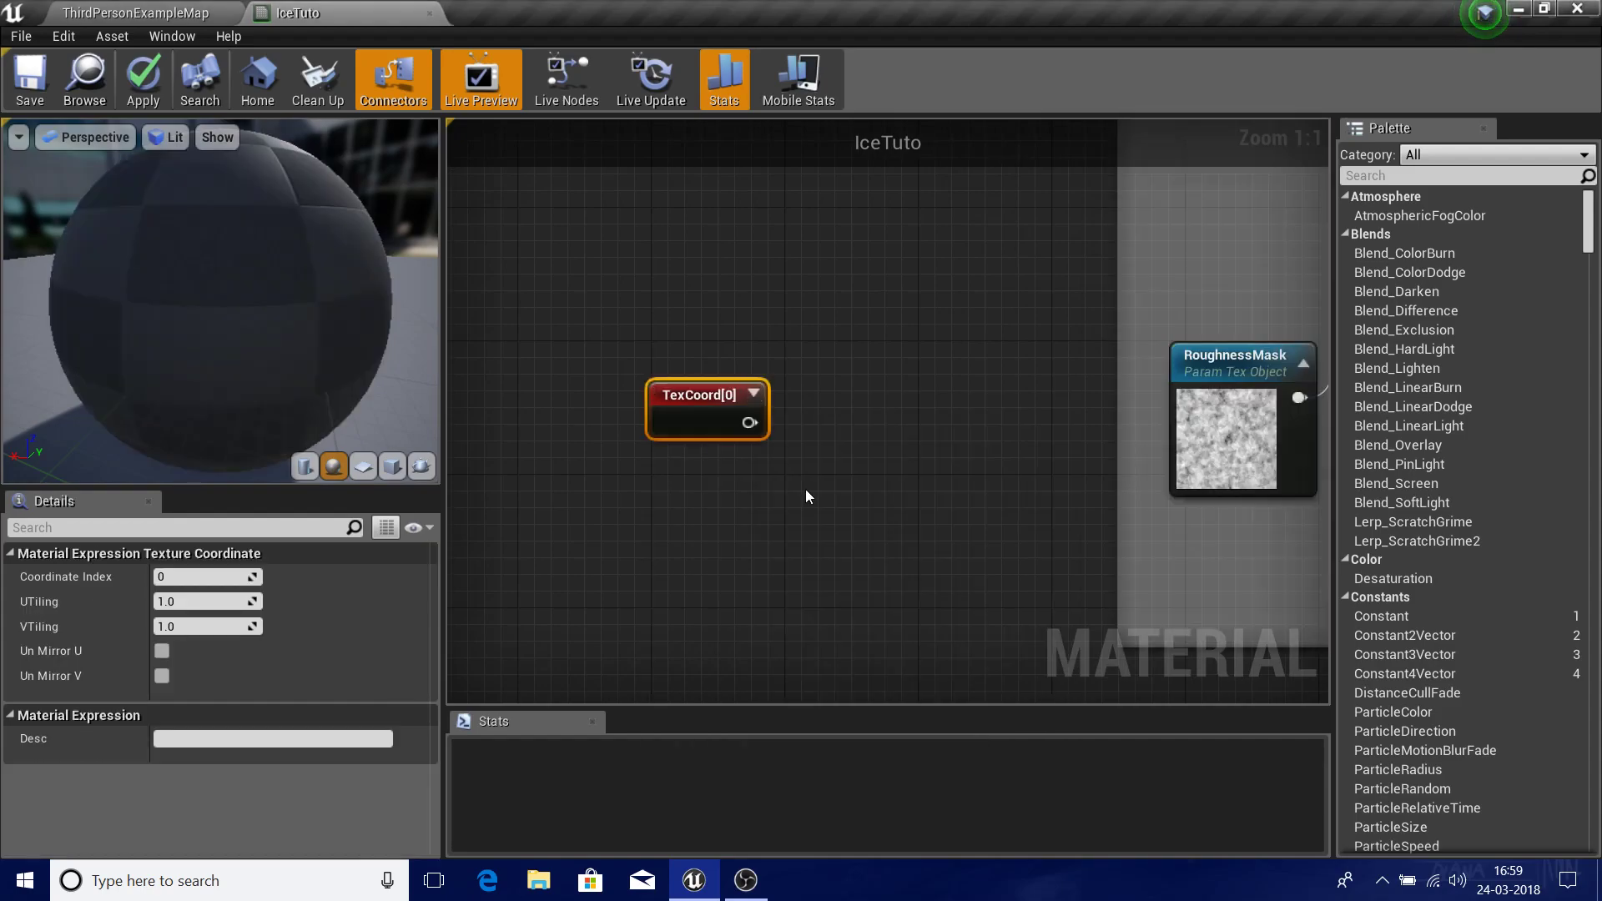
pyautogui.moveTo(643, 406); pyautogui.dragTo(514, 434)
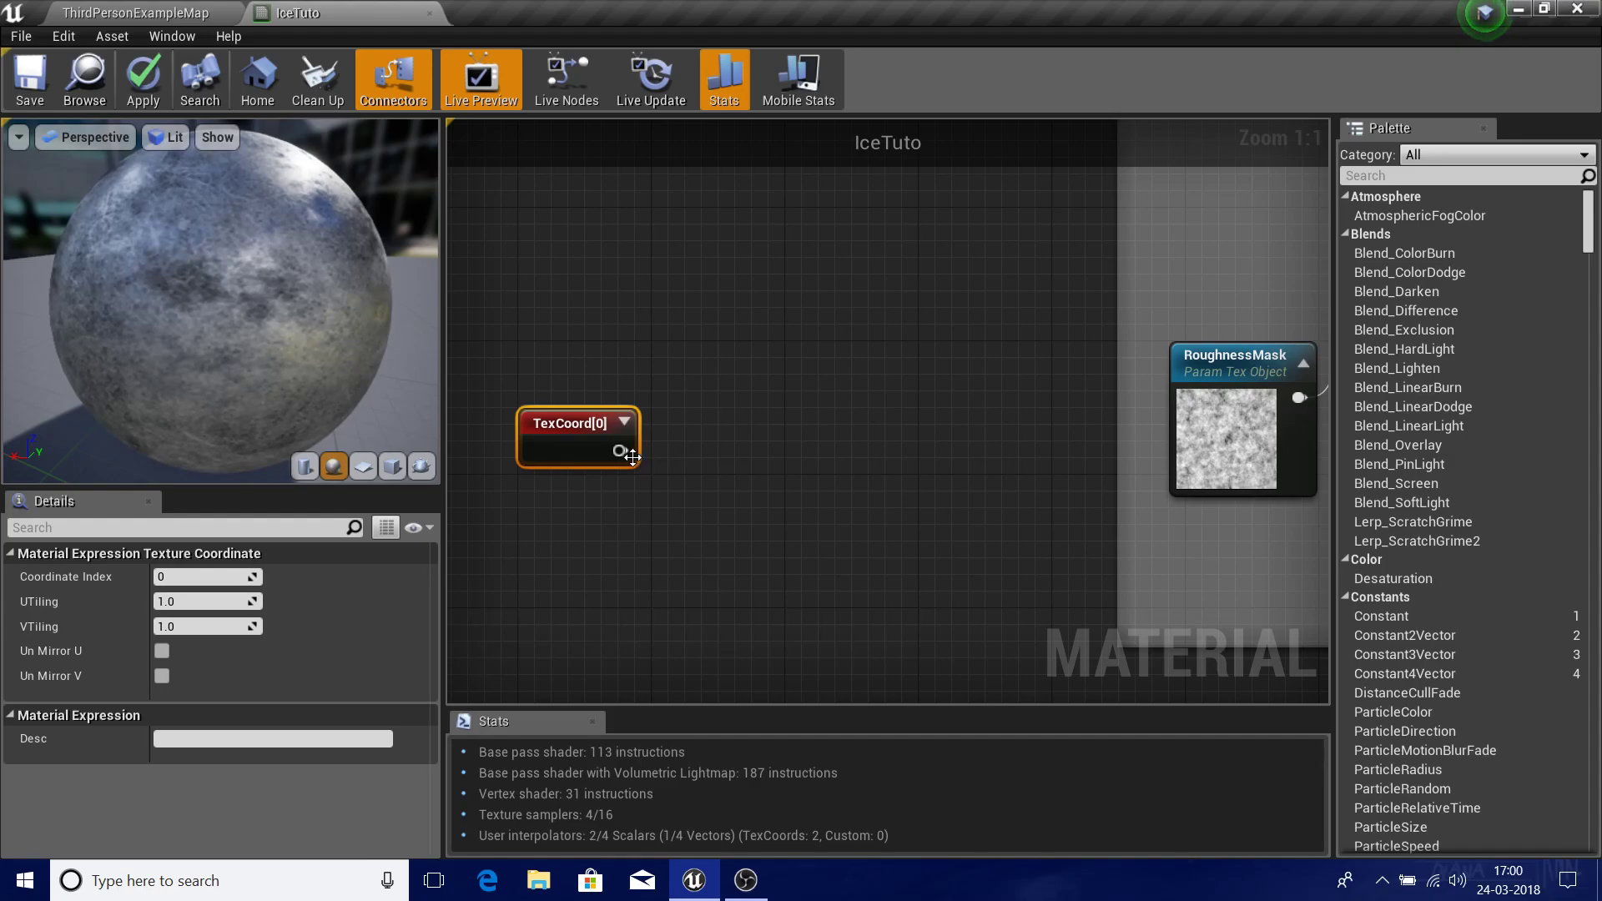
# - Add two ComponentMask nodes, one above the other, both fed by the TexCoord output
pyautogui.moveTo(624, 458); pyautogui.dragTo(748, 343)
pyautogui.write('comp')
pyautogui.press('Return')
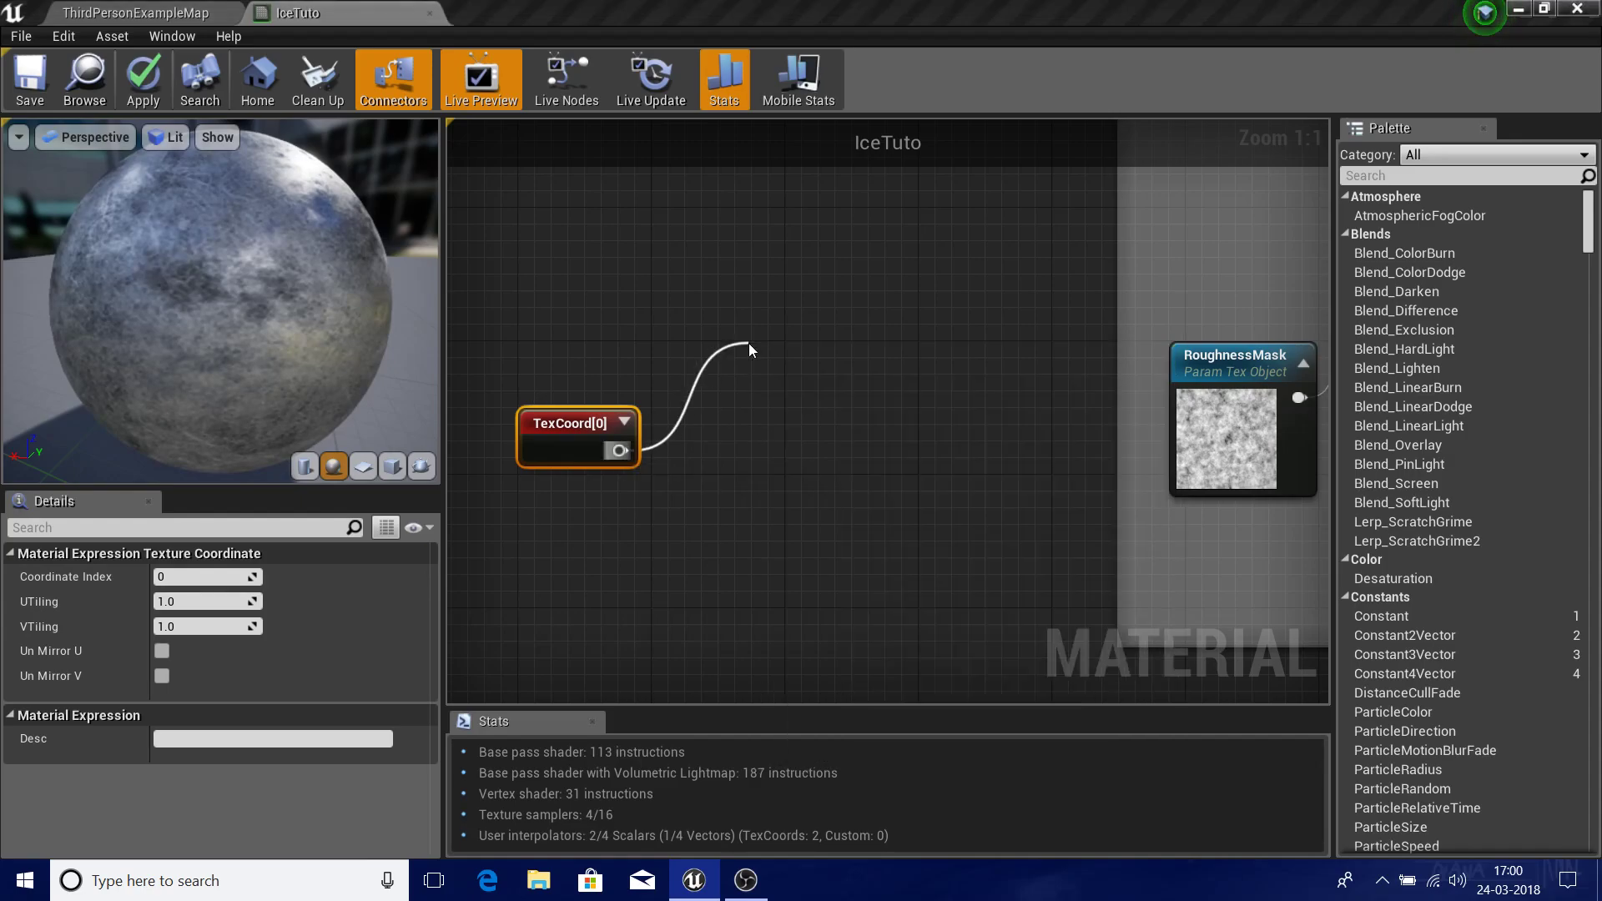
pyautogui.hotkey('ctrl', 'c')
pyautogui.hotkey('ctrl', 'v')
pyautogui.moveTo(619, 451); pyautogui.dragTo(751, 517)
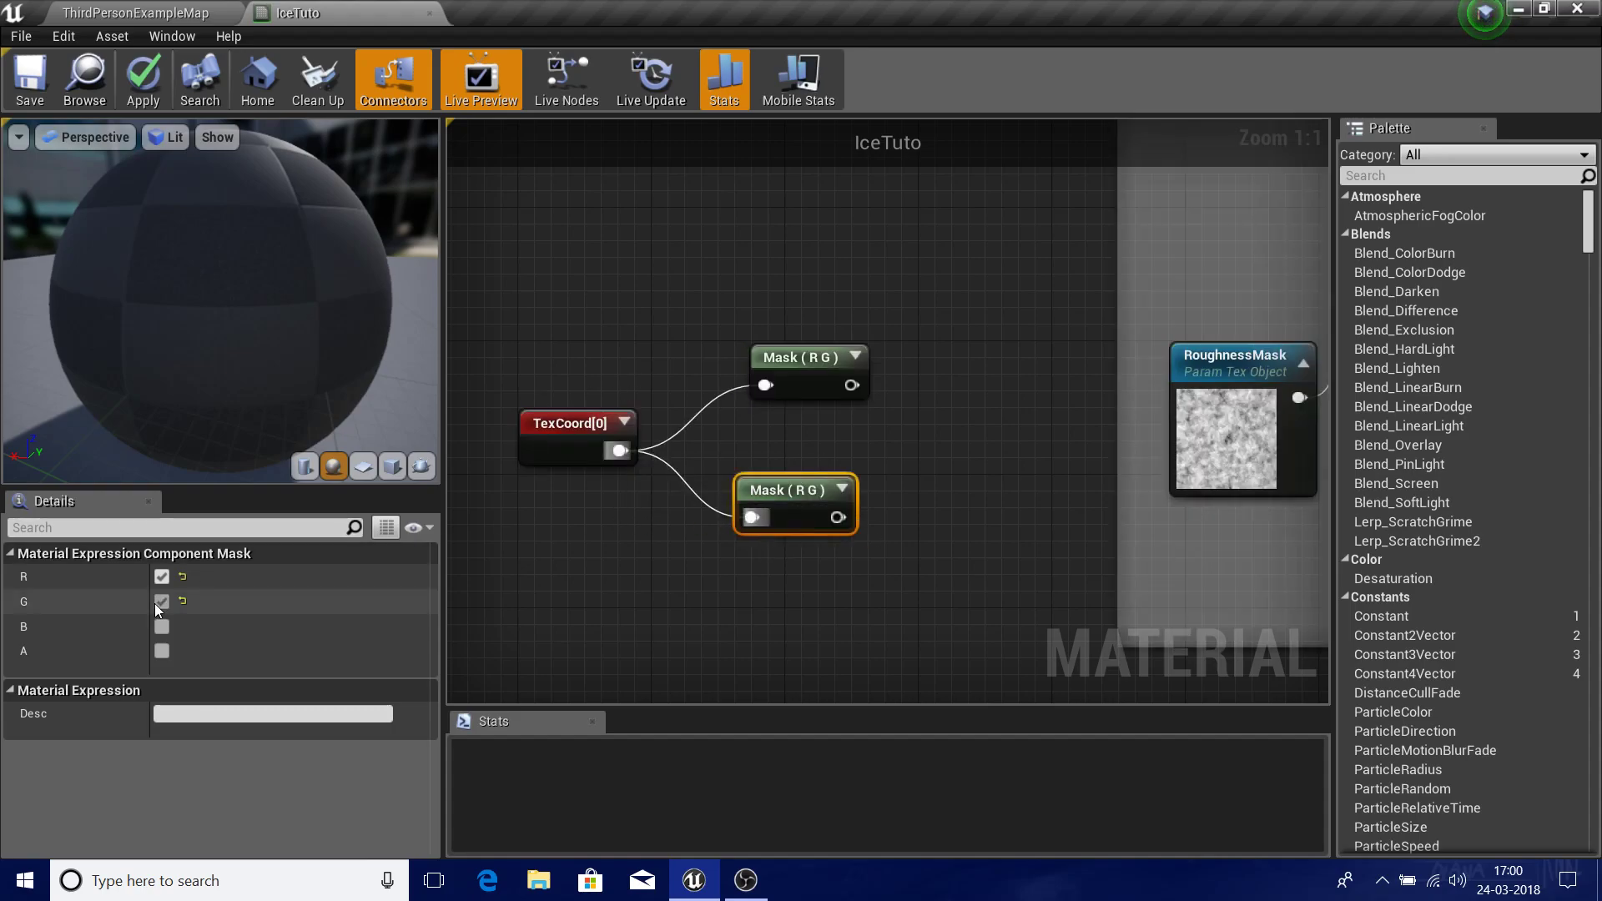
# - Restrict the lower component mask to the G channel and the upper one to the R channel
pyautogui.click(162, 577)
pyautogui.click(790, 368)
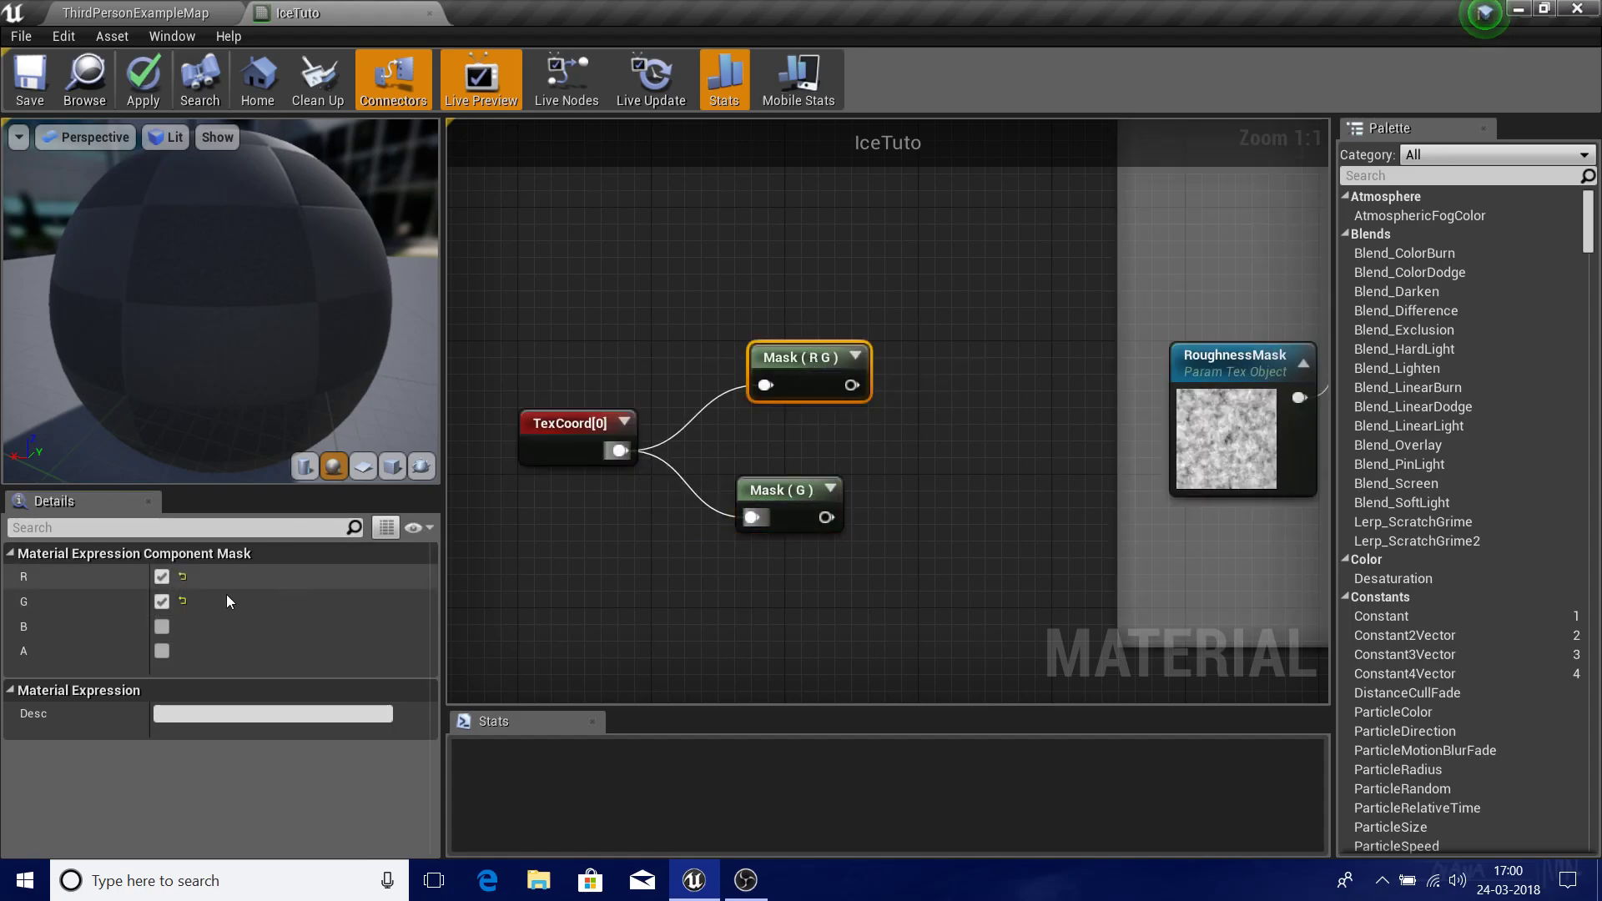
pyautogui.click(167, 603)
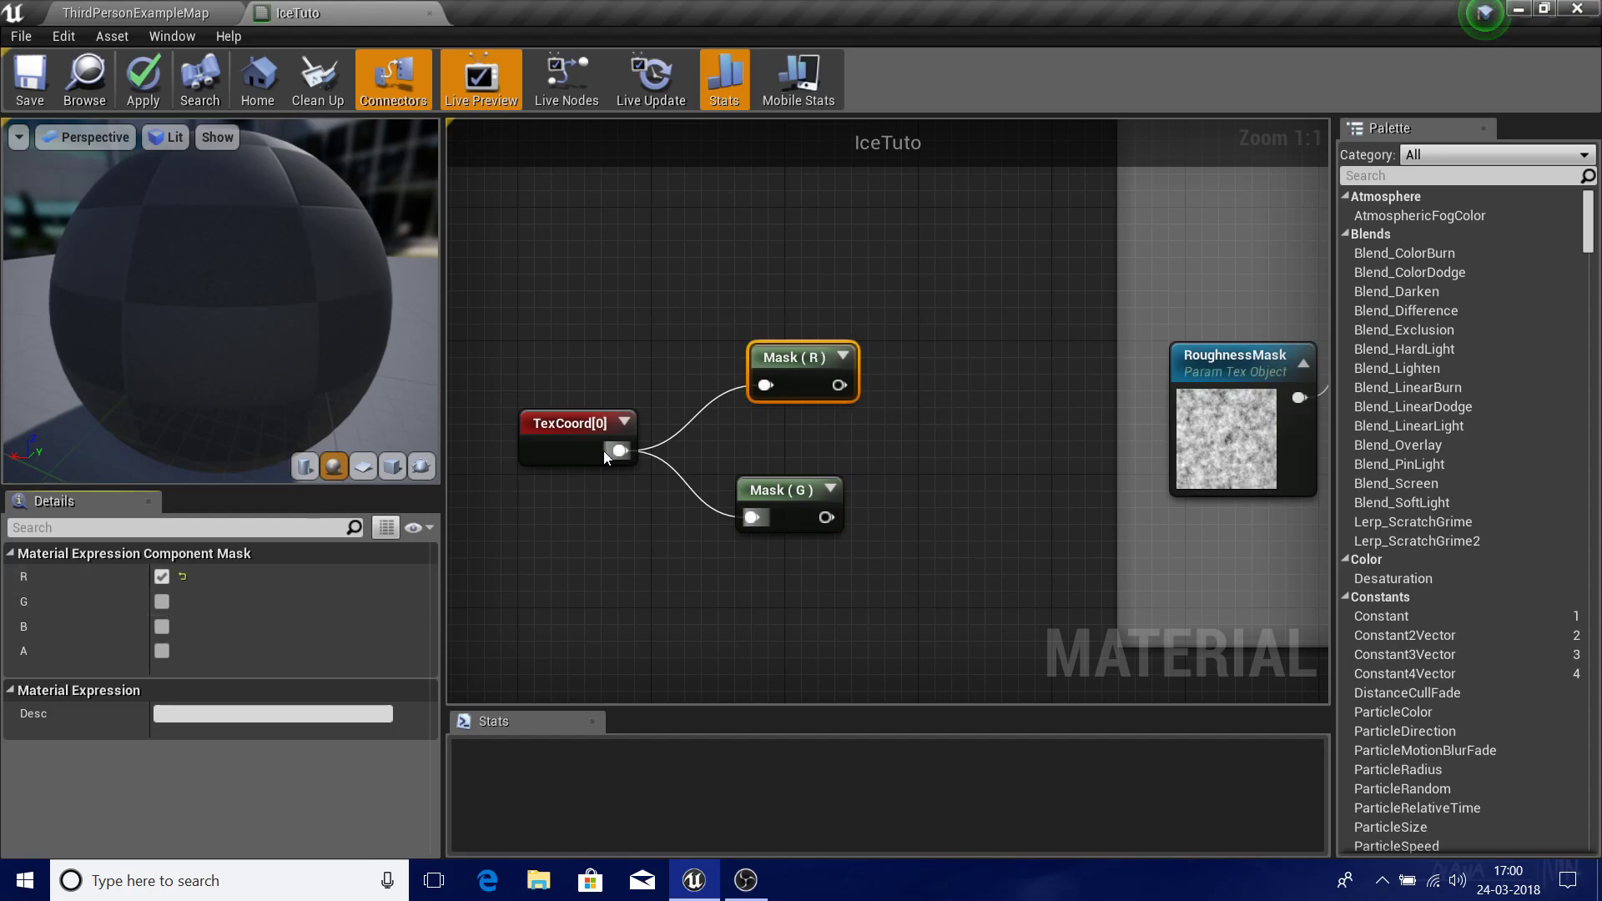
# - Spread the nodes apart by moving Mask (R) up, TexCoord left and Mask (G) down
pyautogui.click(585, 417)
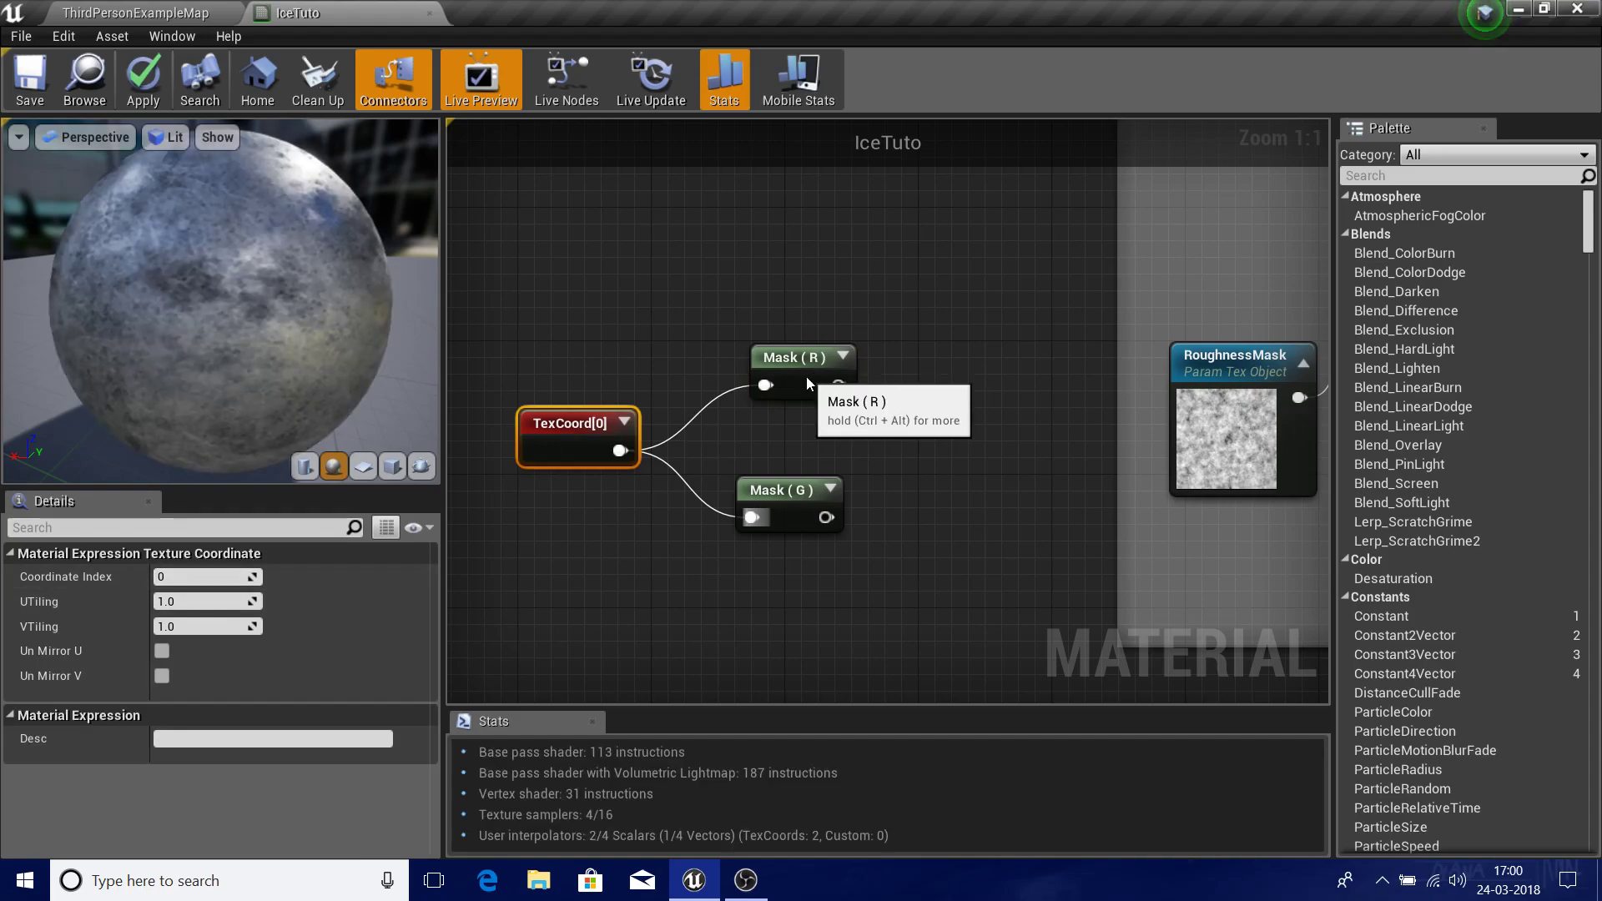
pyautogui.moveTo(806, 377); pyautogui.dragTo(808, 297)
pyautogui.moveTo(573, 440); pyautogui.dragTo(506, 473)
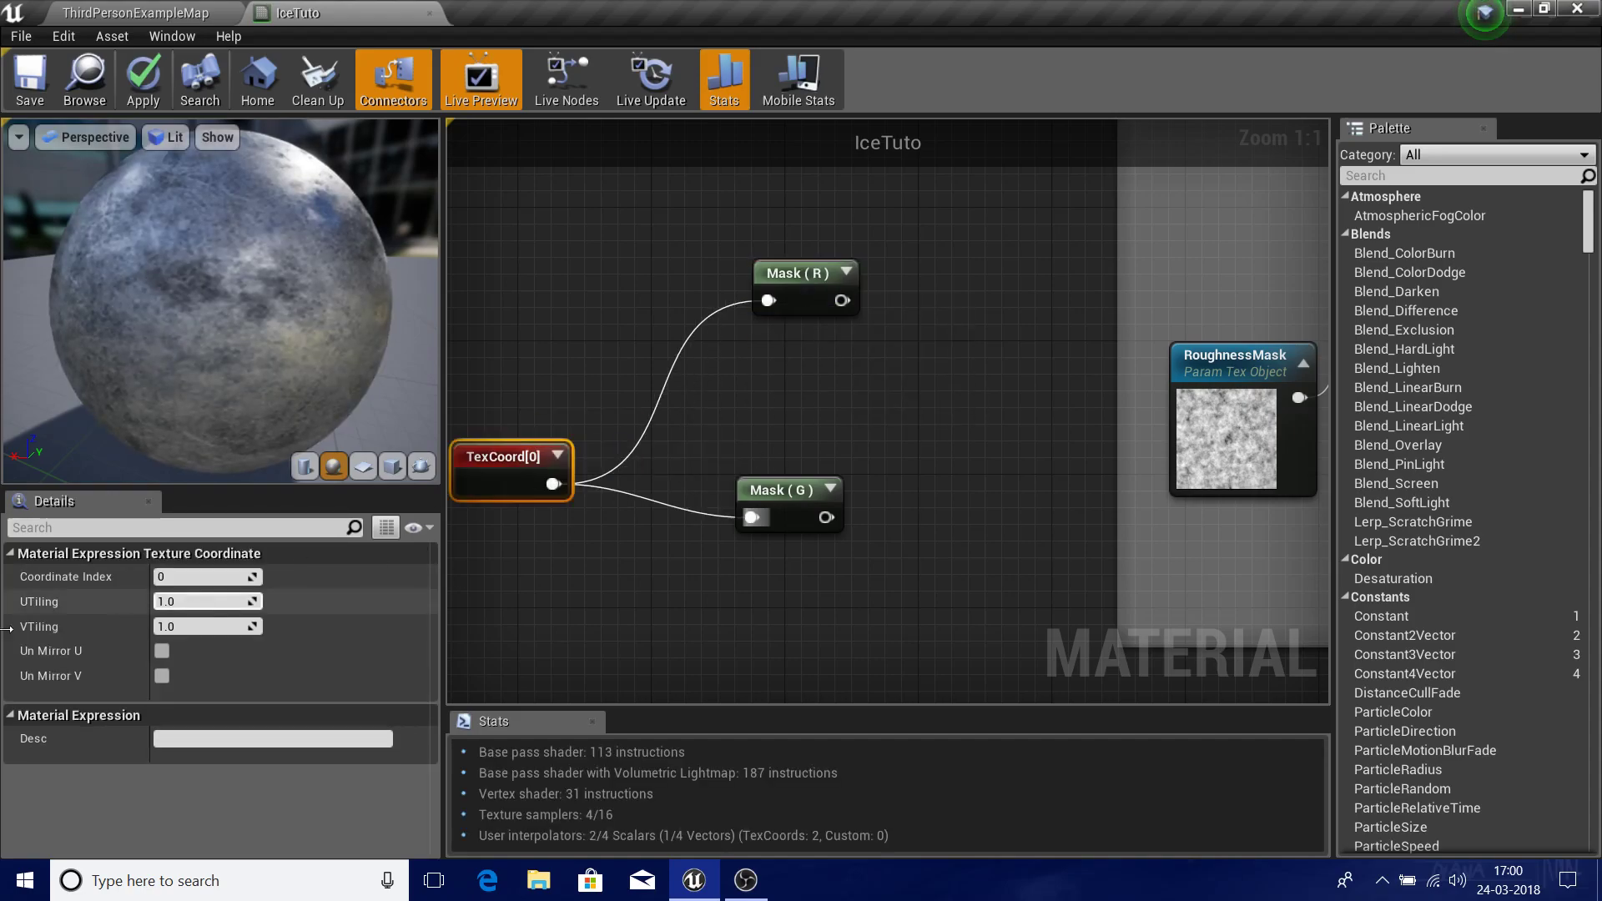
pyautogui.moveTo(757, 493); pyautogui.dragTo(797, 529)
pyautogui.moveTo(537, 240); pyautogui.dragTo(821, 544)
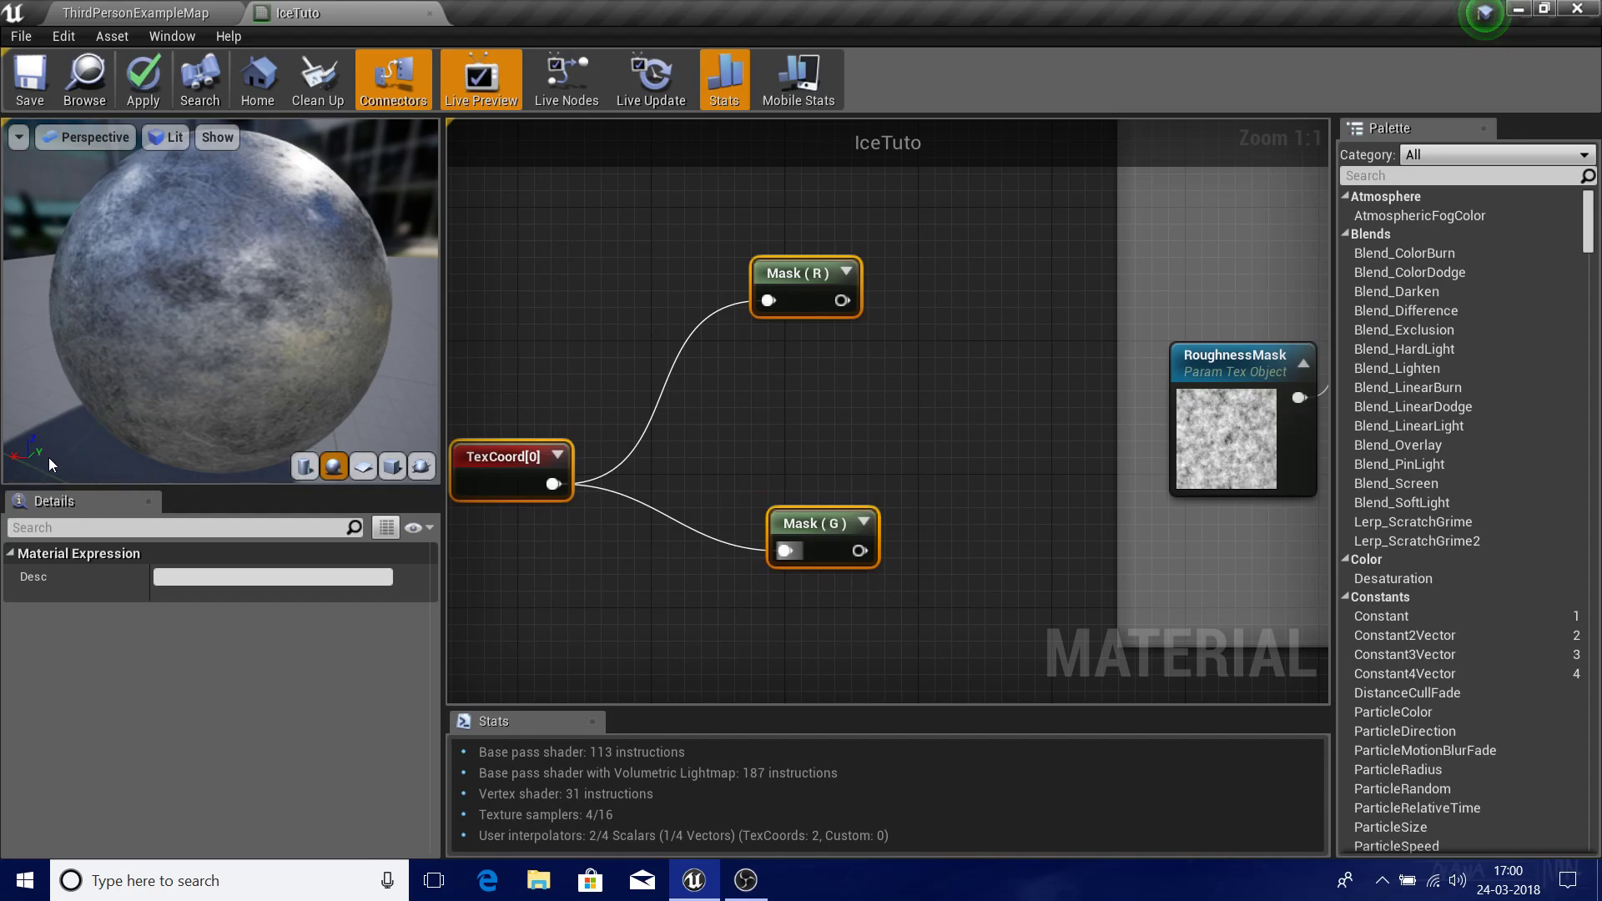
pyautogui.moveTo(1012, 482); pyautogui.dragTo(986, 535, button='right')
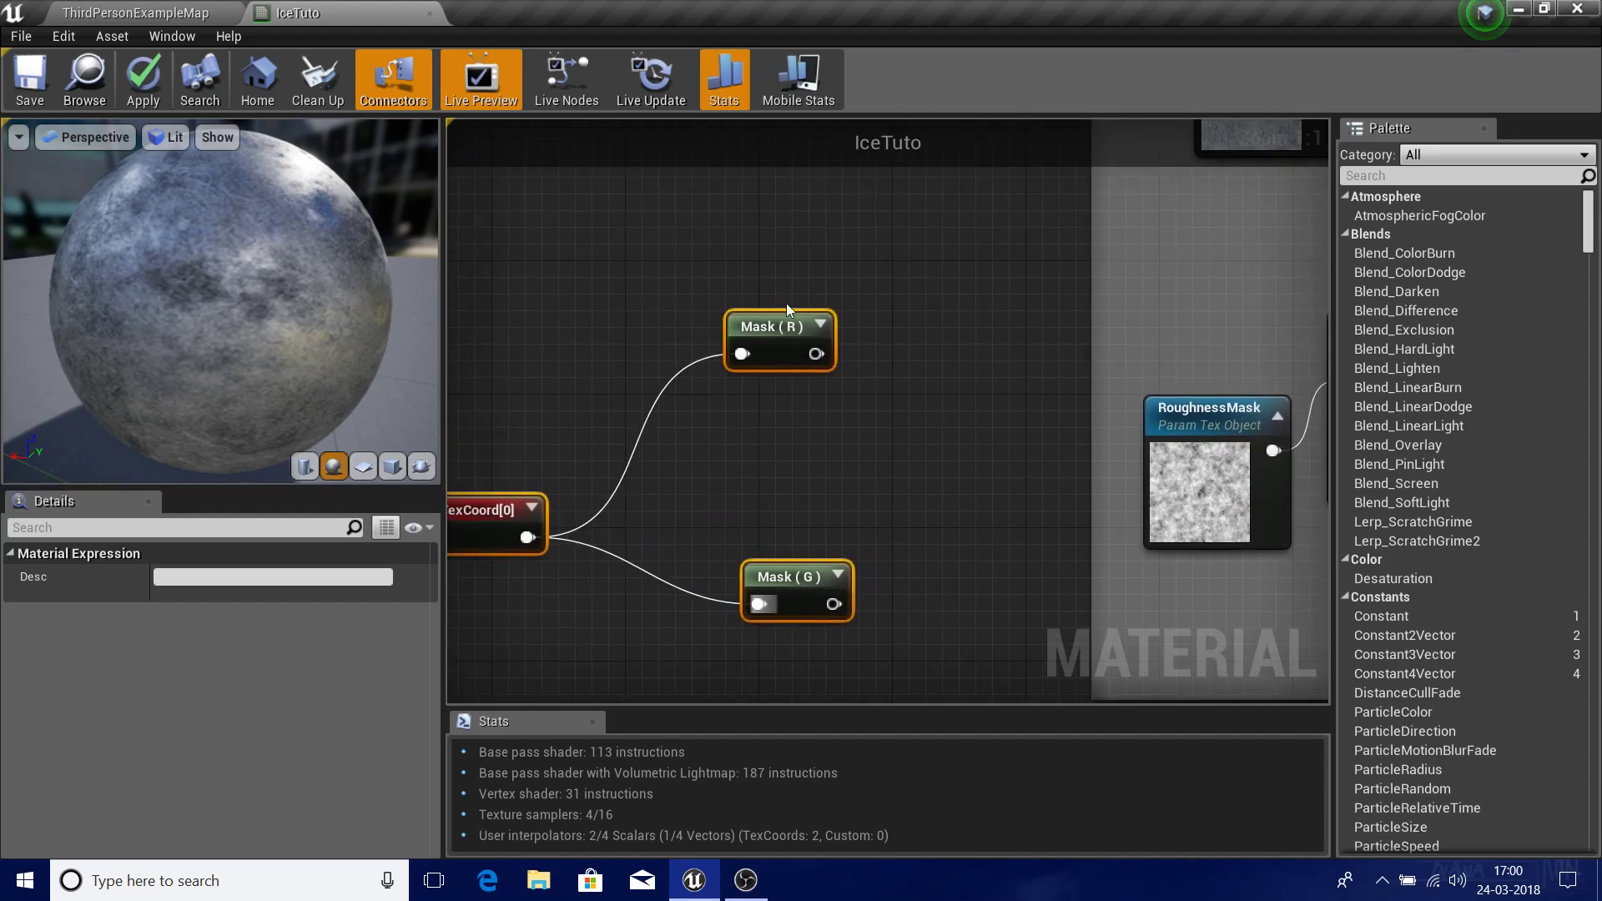
pyautogui.click(517, 509)
pyautogui.moveTo(743, 267); pyautogui.dragTo(835, 459)
# - Add two Multiply nodes, one to the right of each component mask
pyautogui.moveTo(928, 427); pyautogui.dragTo(758, 428, button='right')
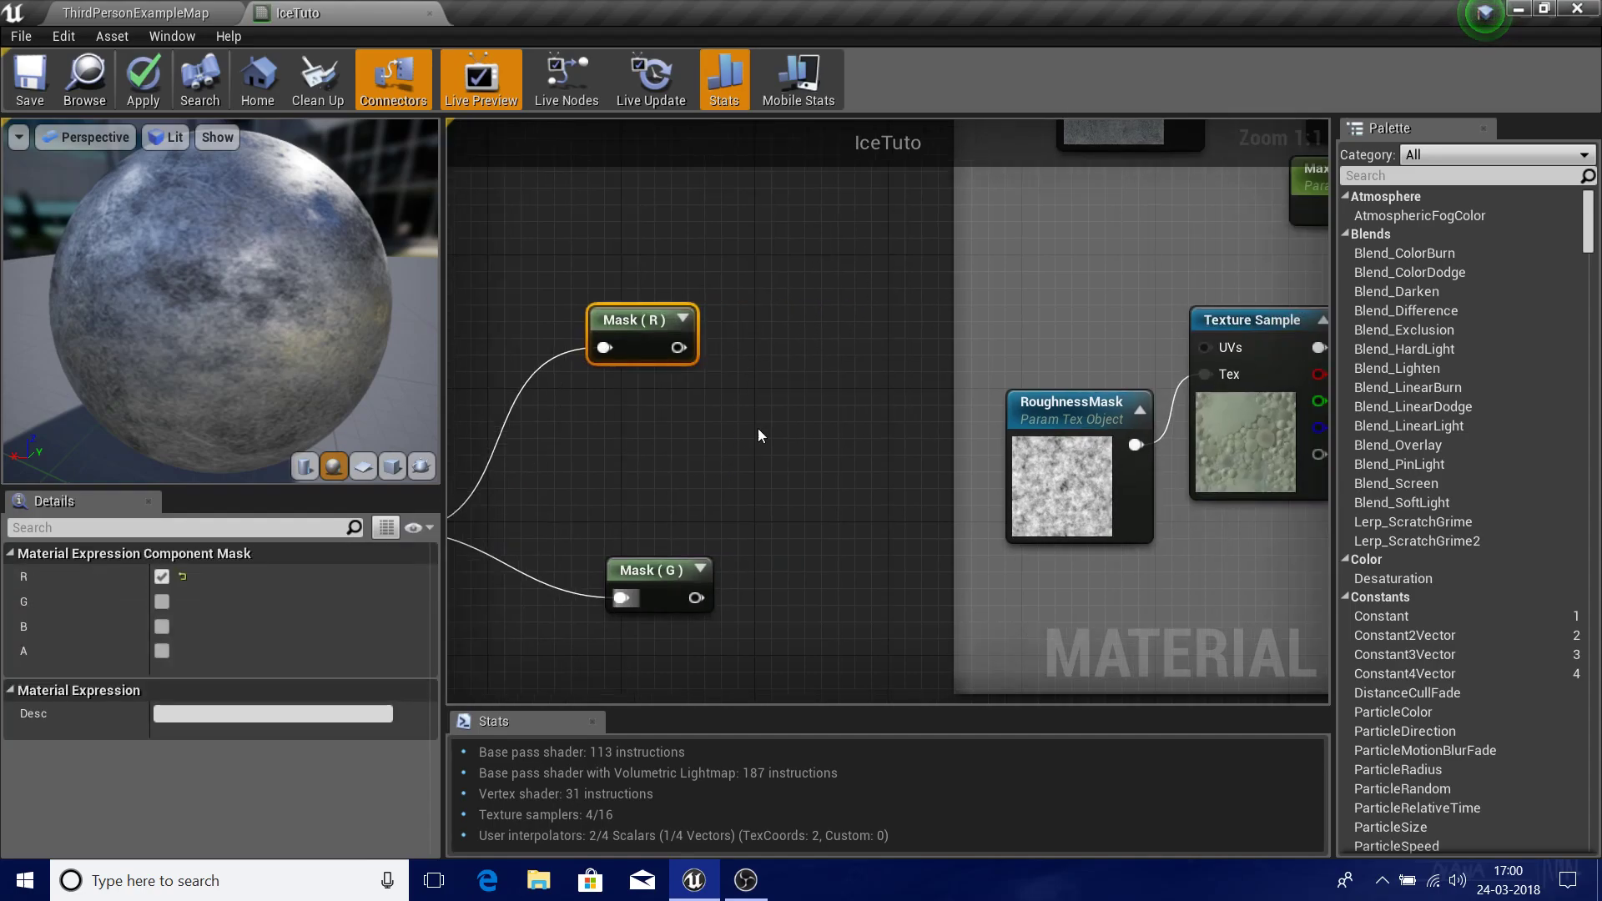
pyautogui.click(758, 428)
pyautogui.press('m')
pyautogui.click(773, 348)
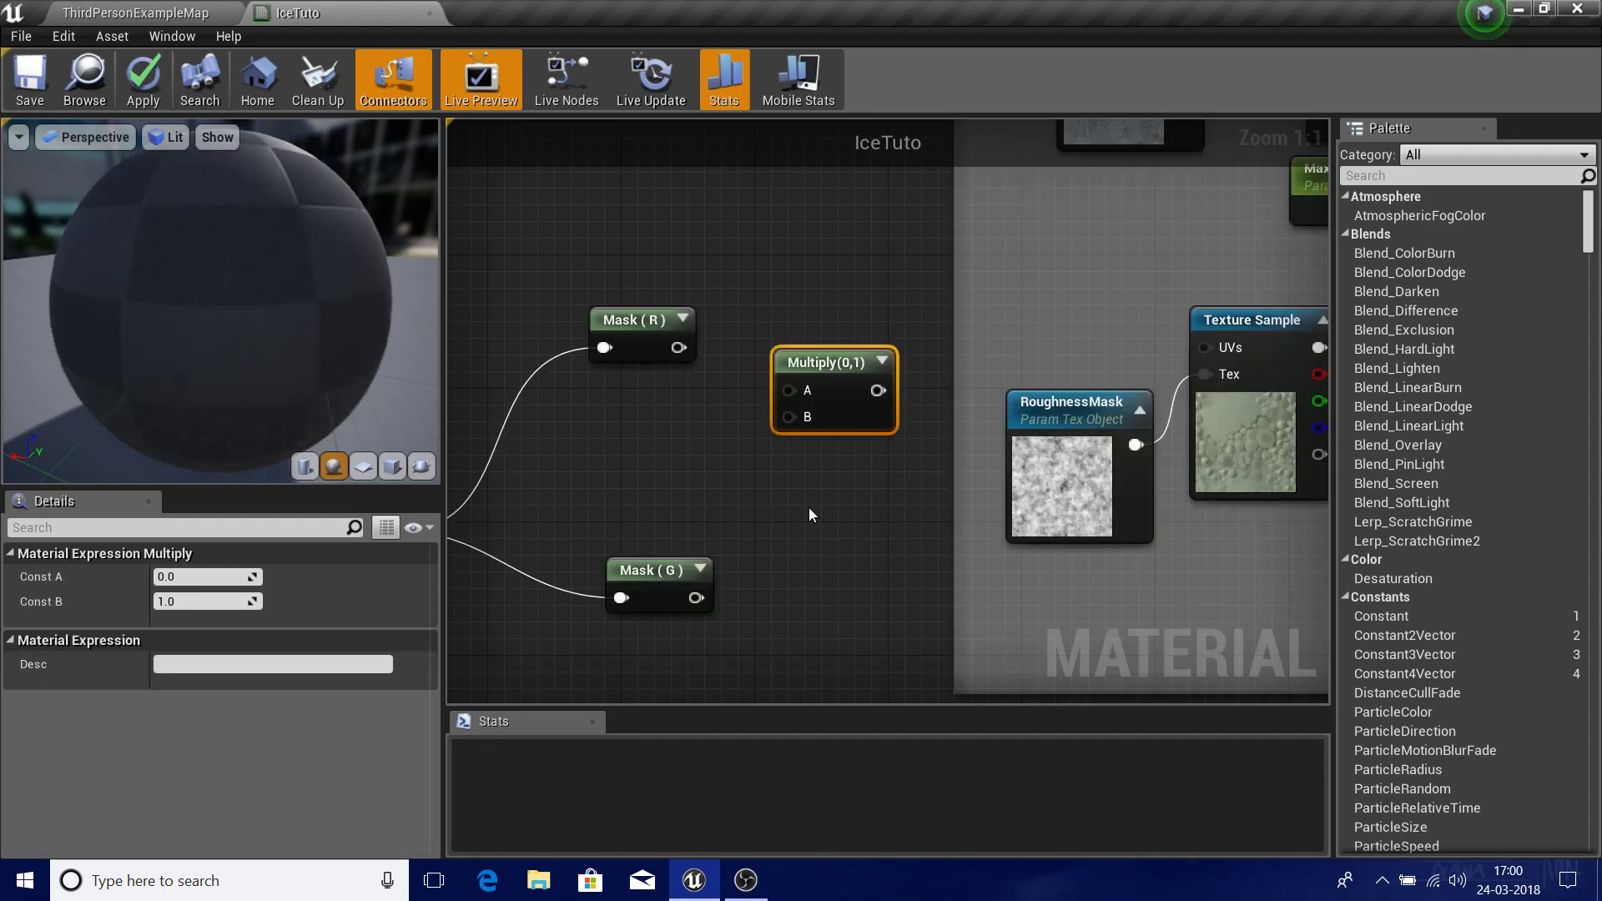
pyautogui.moveTo(793, 624); pyautogui.dragTo(780, 493, button='right')
pyautogui.press('m')
pyautogui.click(780, 492)
pyautogui.scroll(-4, 809, 502)
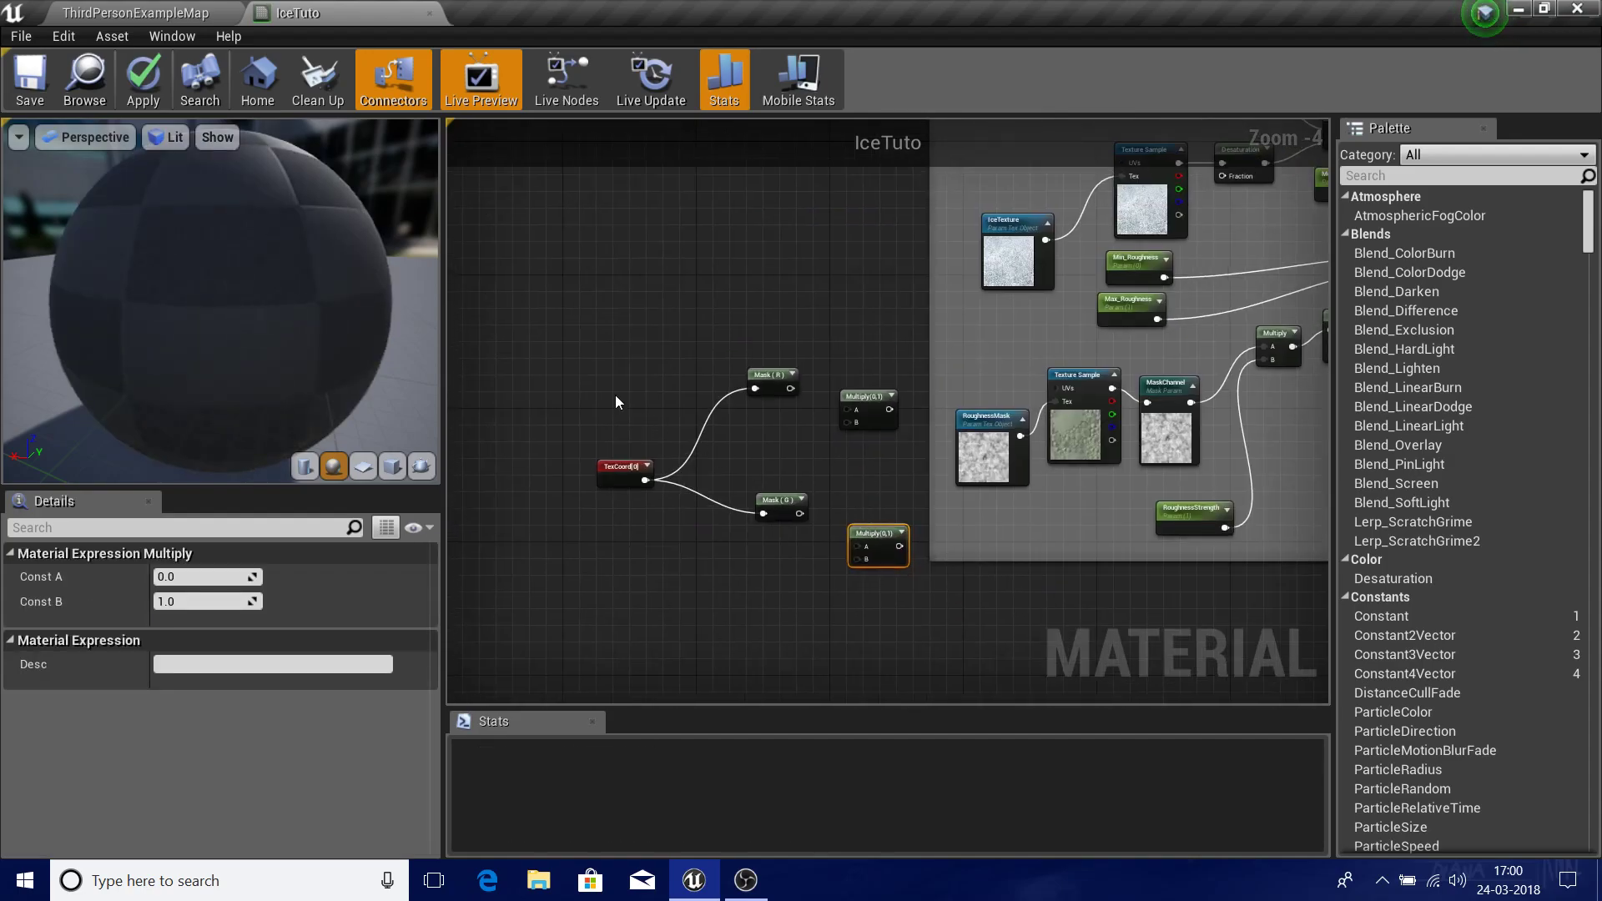
# - Shift the TexCoord, mask and Multiply nodes left as a group, and connect Mask (R) to the upper Multiply's A input
pyautogui.moveTo(581, 316); pyautogui.dragTo(789, 530)
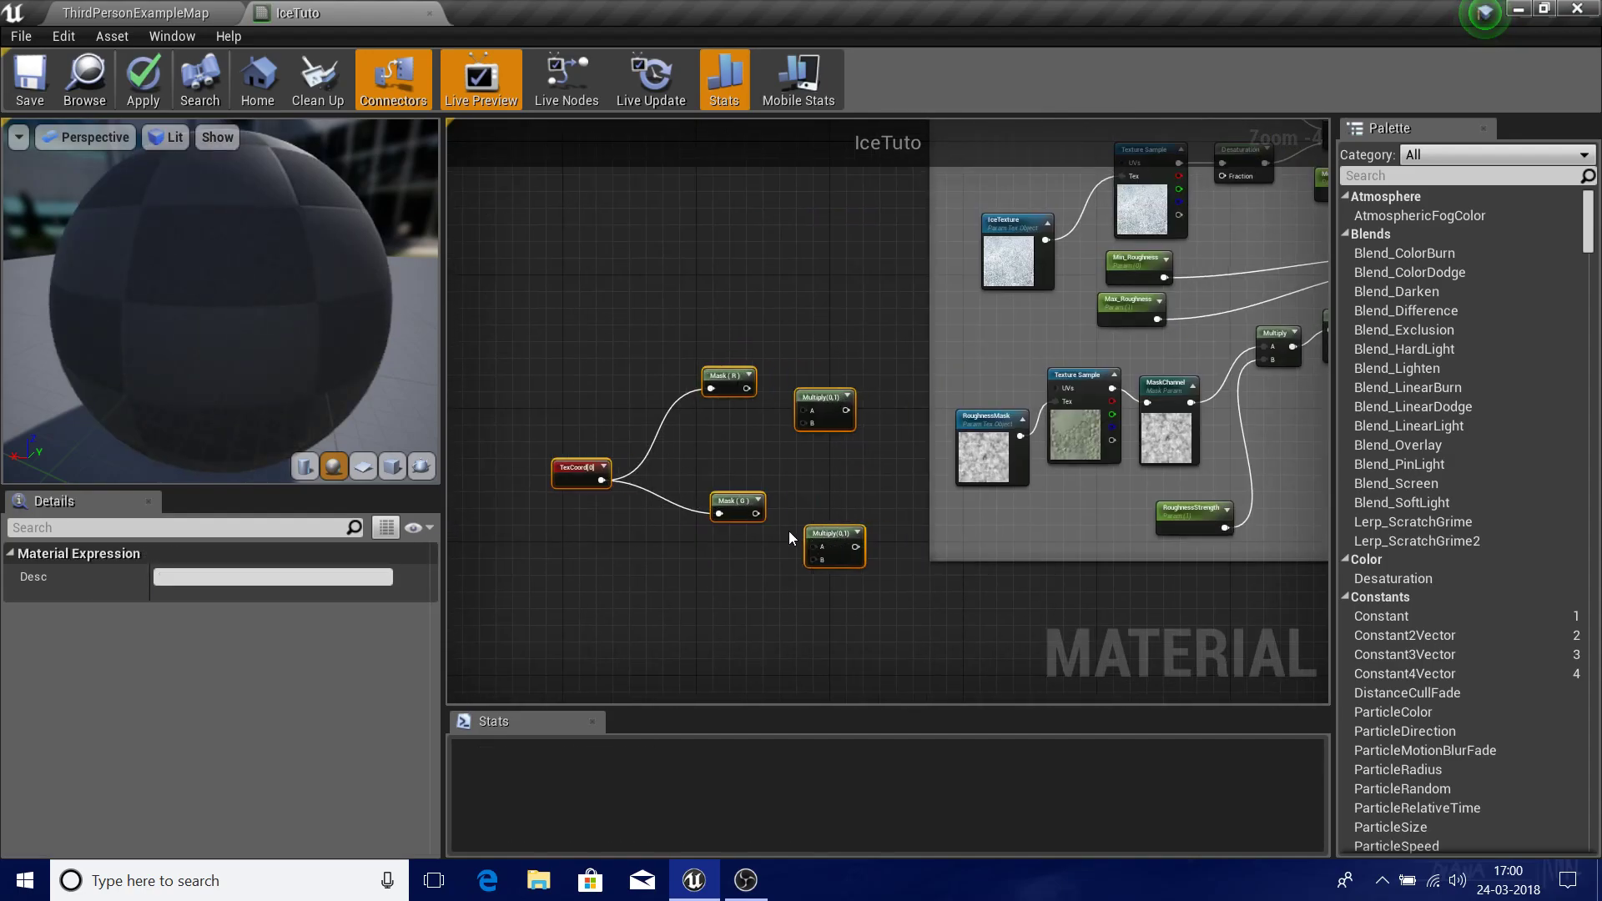
pyautogui.click(866, 428)
pyautogui.scroll(2, 798, 396)
pyautogui.scroll(2, 799, 398)
pyautogui.moveTo(705, 407); pyautogui.dragTo(802, 476)
pyautogui.moveTo(786, 489); pyautogui.dragTo(1043, 423, button='right')
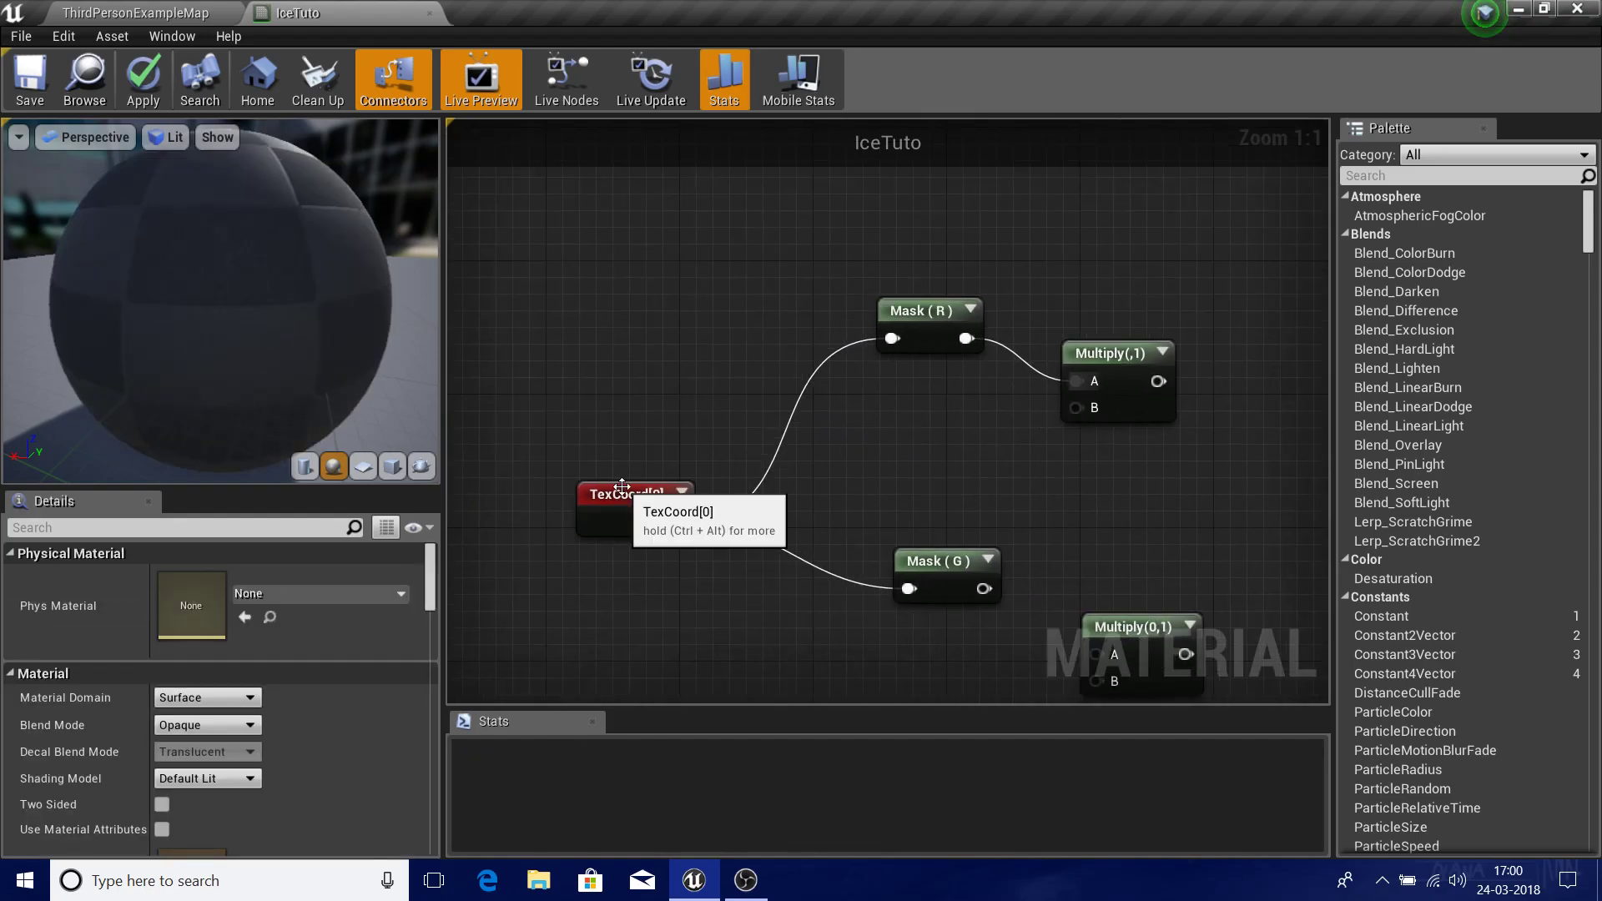
# - Add a scalar parameter below Mask (R) and connect it to the upper Multiply's B input
pyautogui.click(623, 493)
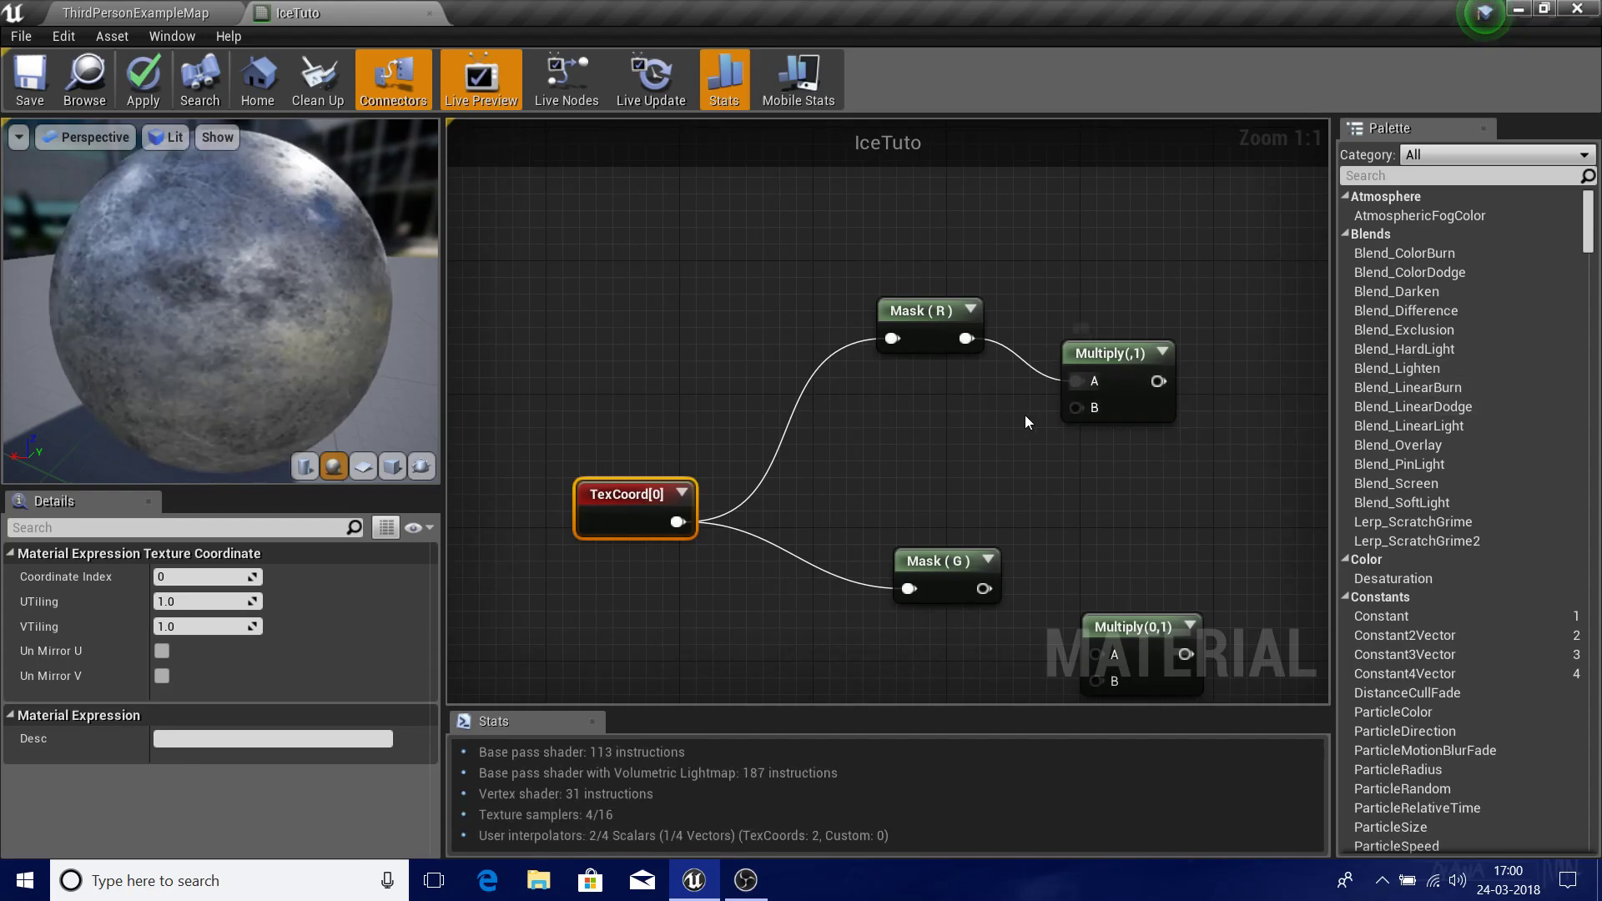
pyautogui.press('s')
pyautogui.click(987, 395)
pyautogui.moveTo(1010, 452); pyautogui.dragTo(1076, 409)
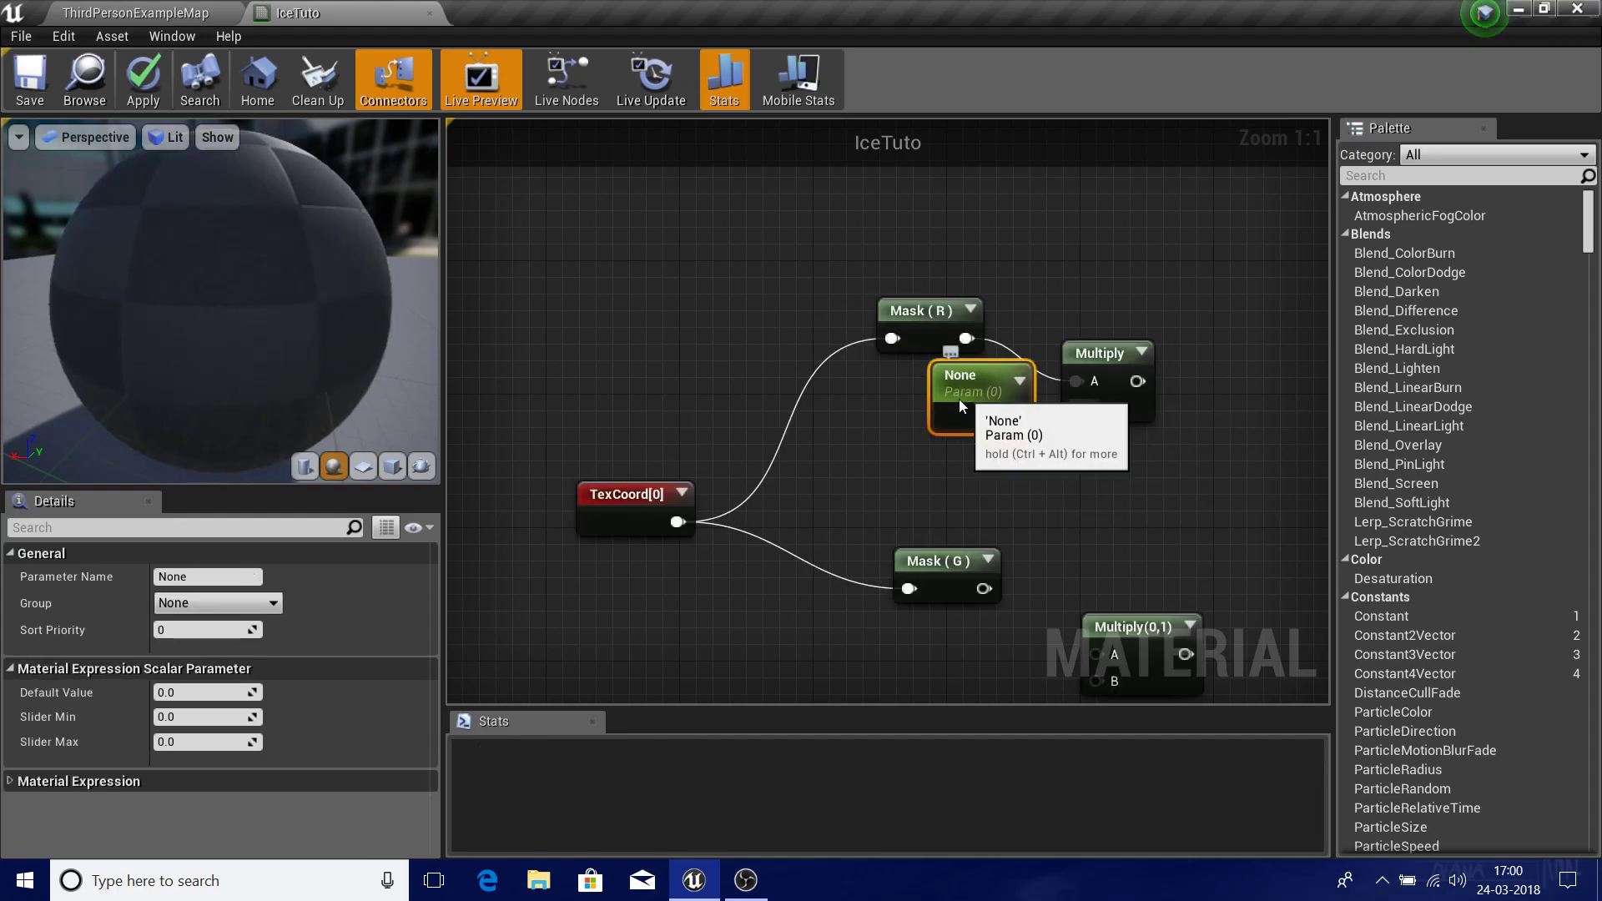
pyautogui.moveTo(959, 399); pyautogui.dragTo(925, 415)
# - Name the new scalar parameter RoughnessXTilling and set its default value to 1
pyautogui.click(239, 579)
pyautogui.write('Ro')
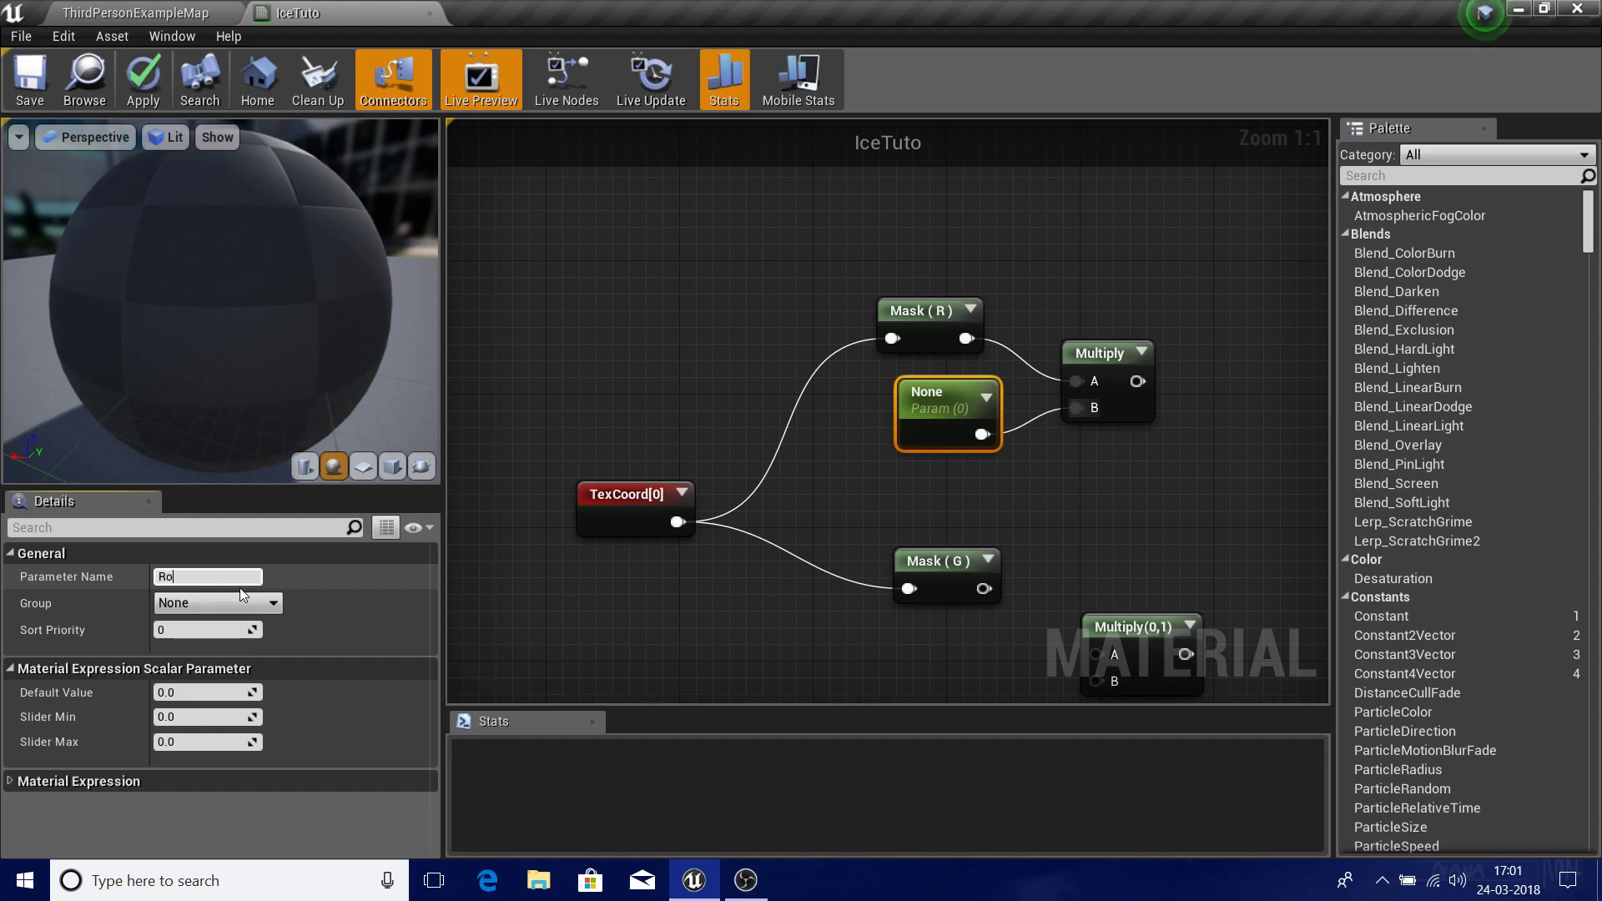
pyautogui.write('ughnessXTilling')
pyautogui.press('Return')
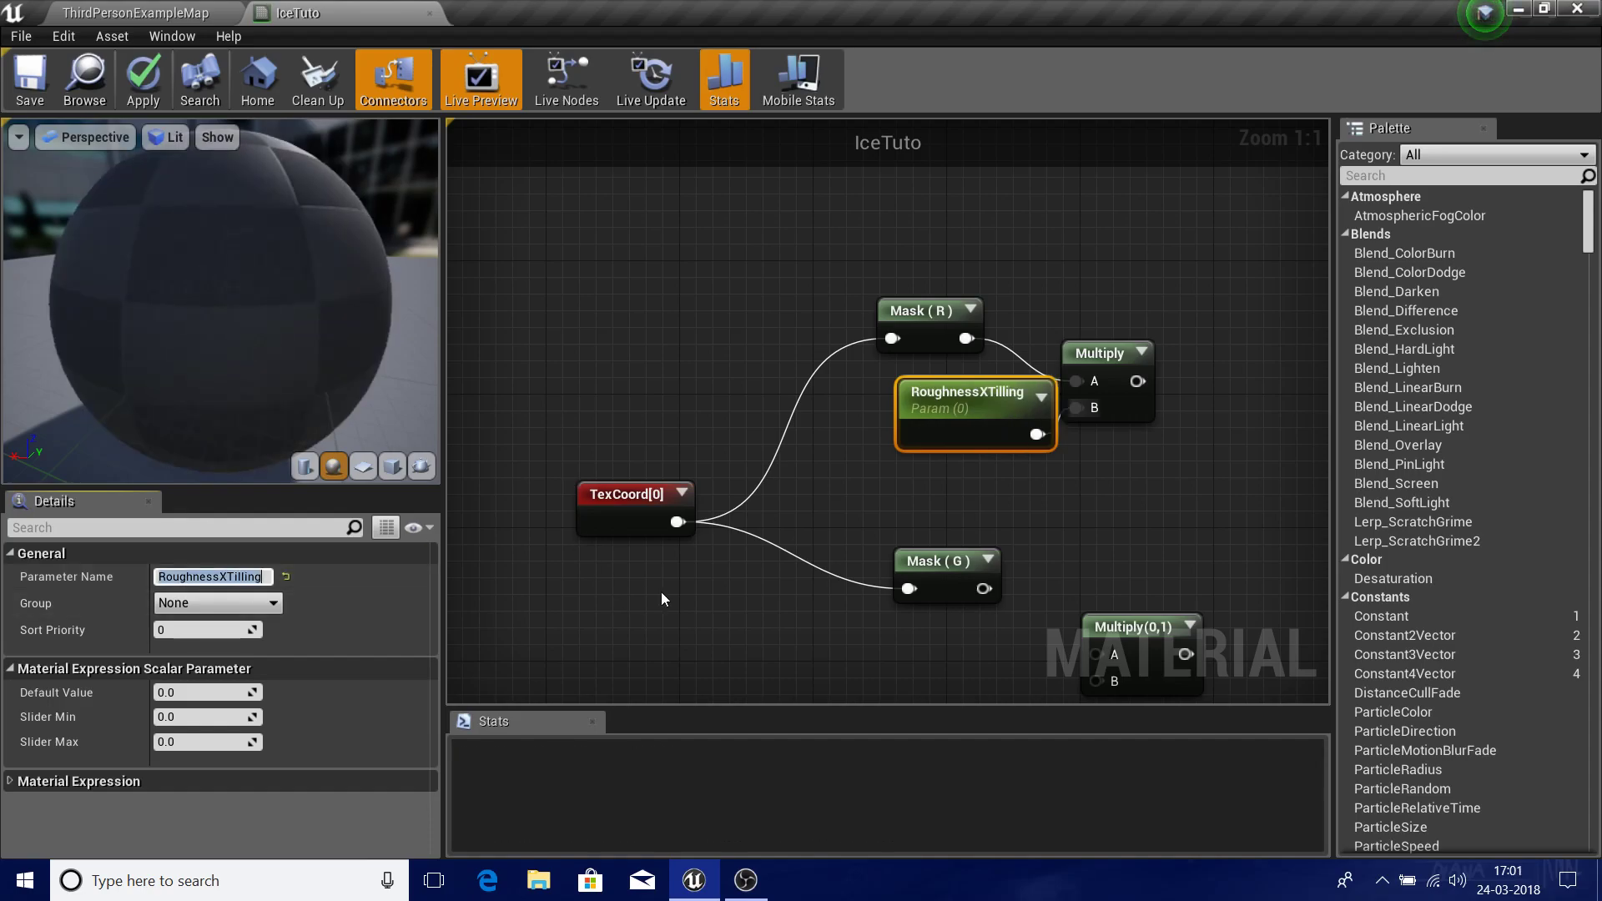
pyautogui.moveTo(661, 599); pyautogui.dragTo(577, 477, button='right')
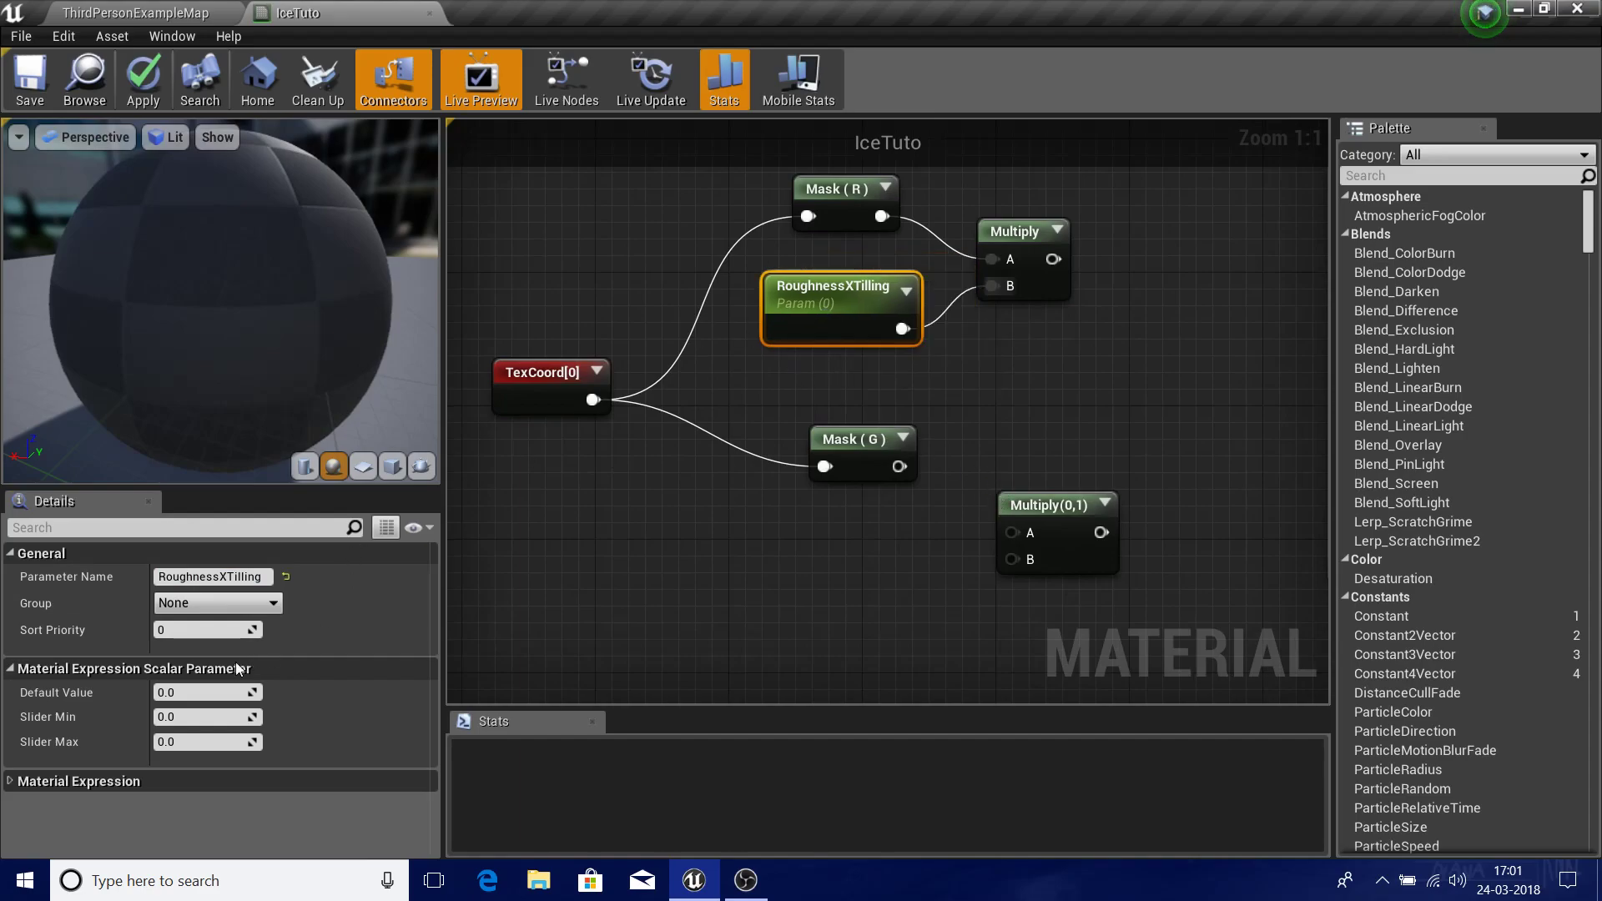
pyautogui.click(722, 598)
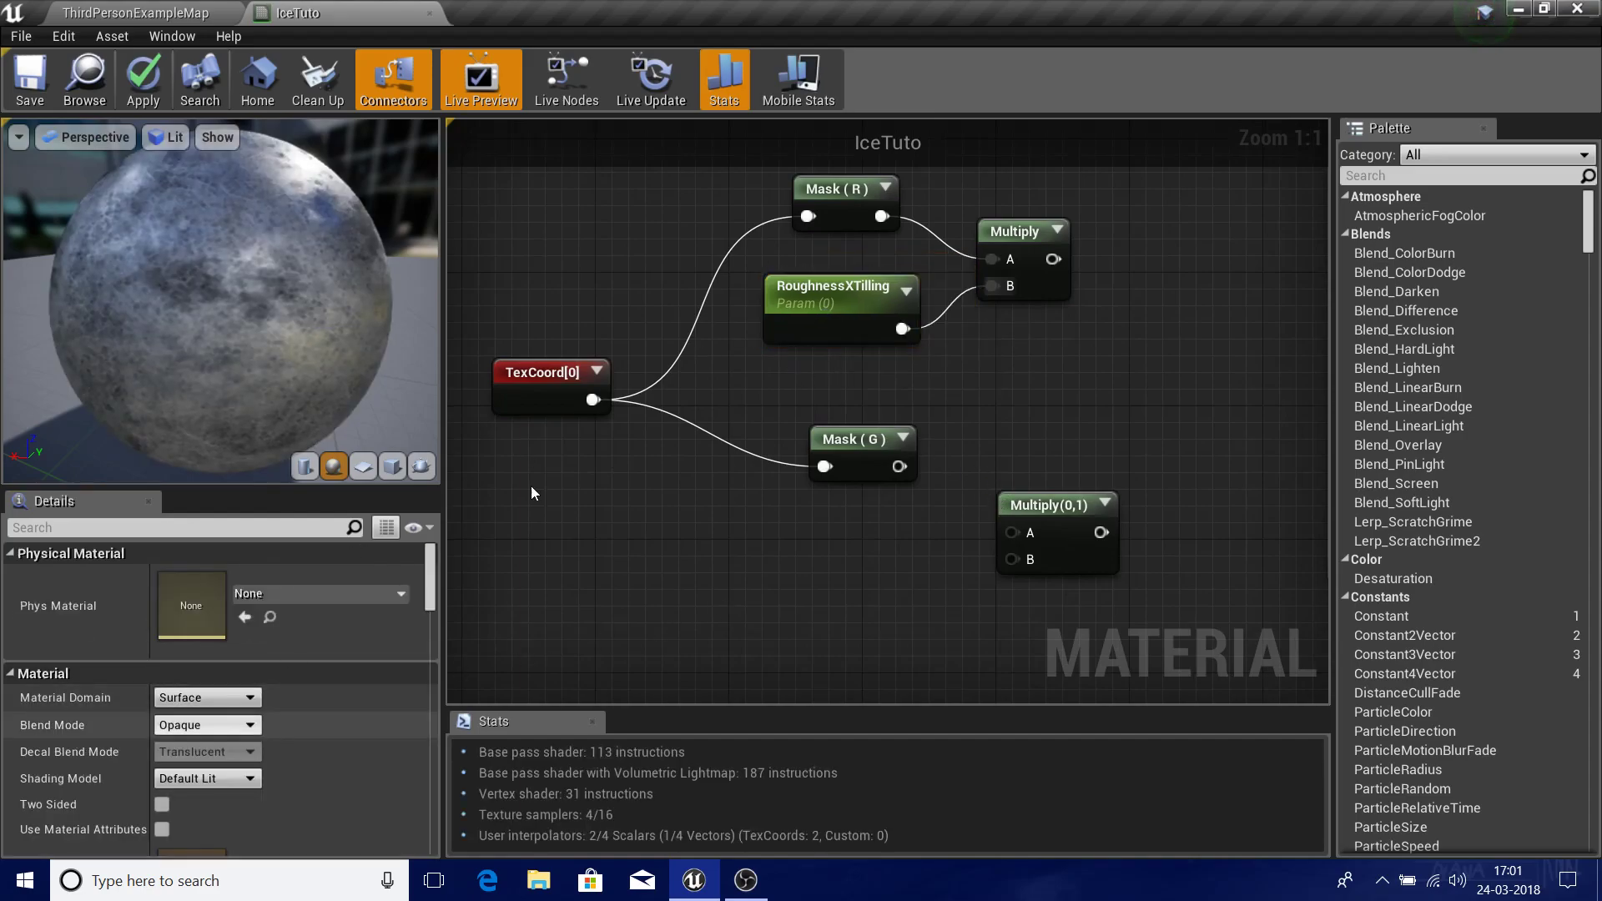
pyautogui.click(869, 330)
pyautogui.click(207, 692)
pyautogui.write('1')
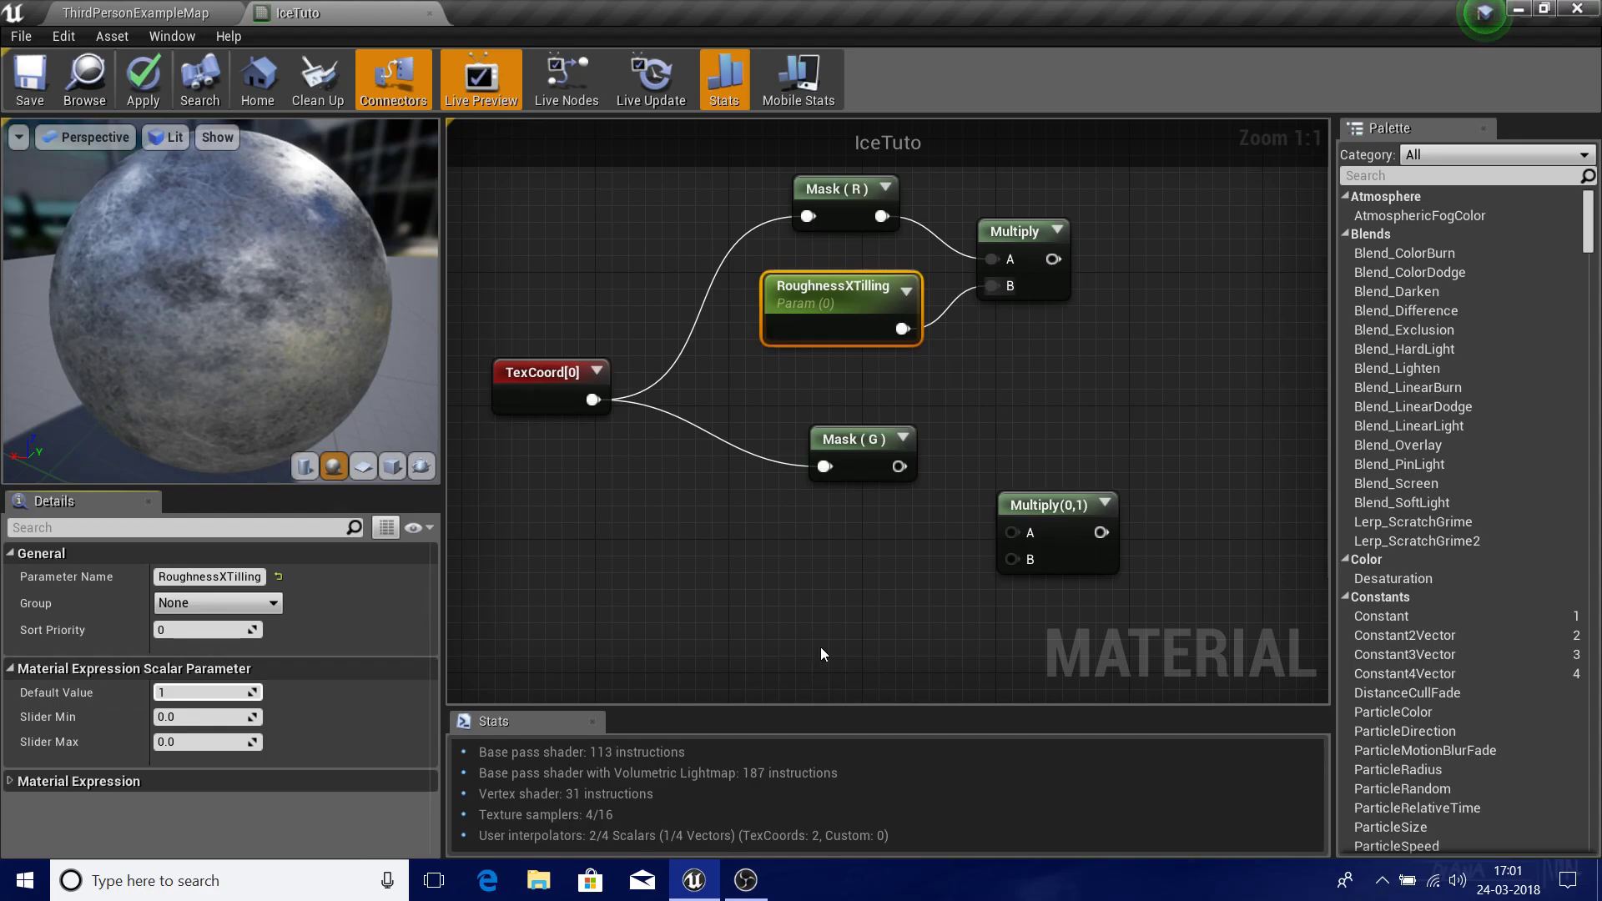
pyautogui.press('Return')
# - Wire the lower Multiply with Mask (G) into A and a copy of the RoughnessXTilling parameter into B
pyautogui.moveTo(899, 466); pyautogui.dragTo(1006, 449)
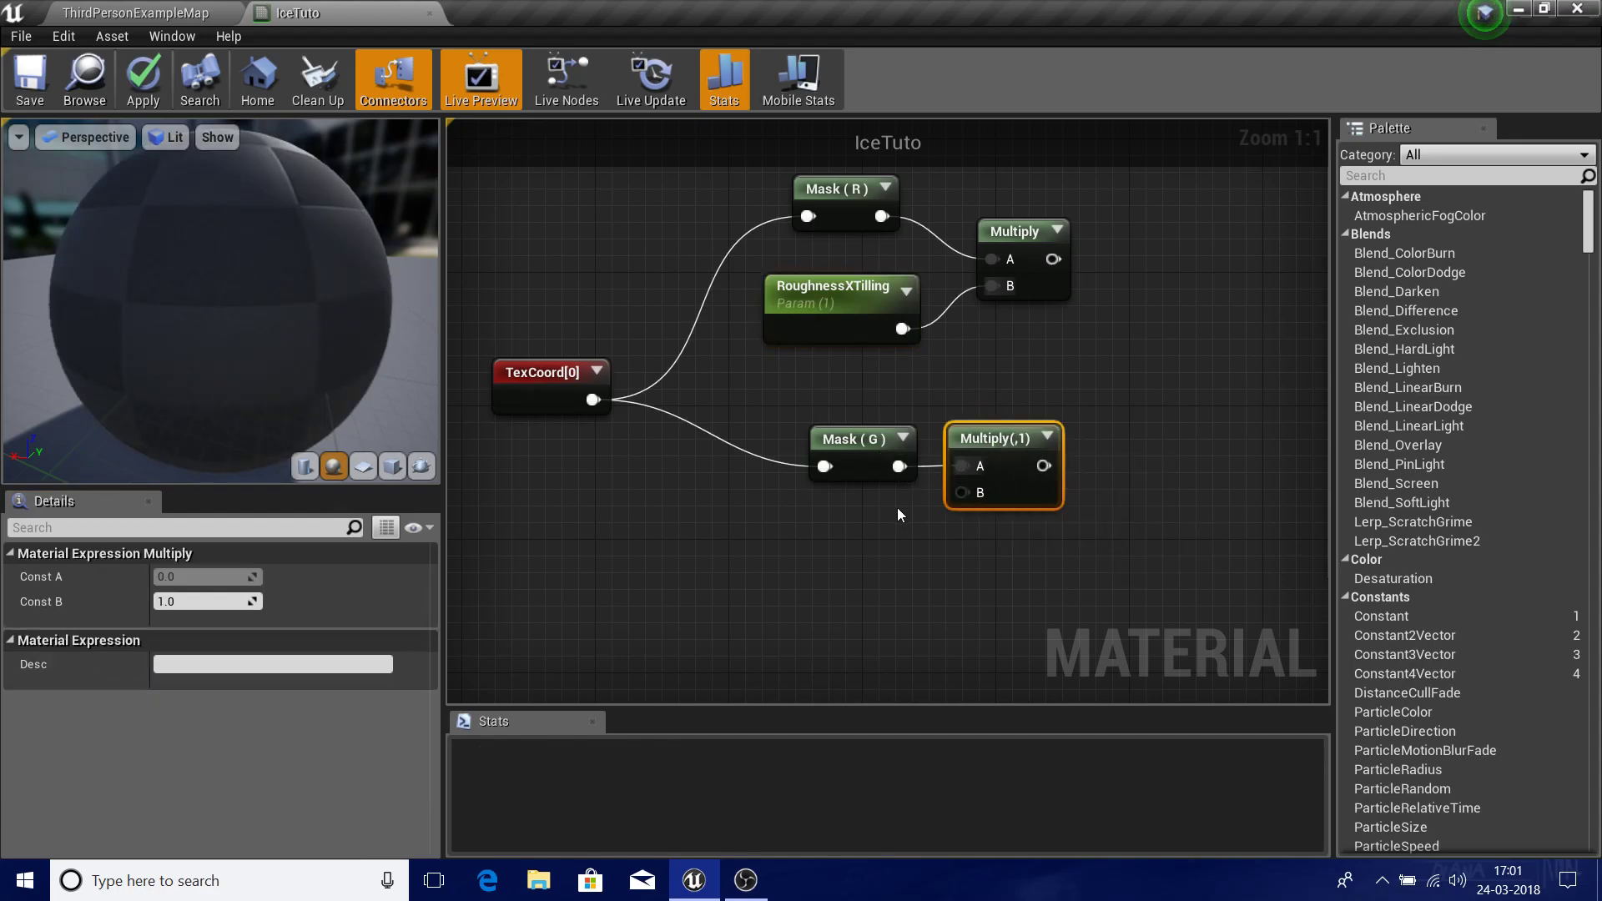
pyautogui.click(836, 332)
pyautogui.hotkey('ctrl', 'c')
pyautogui.hotkey('ctrl', 'v')
pyautogui.moveTo(878, 618); pyautogui.dragTo(837, 529)
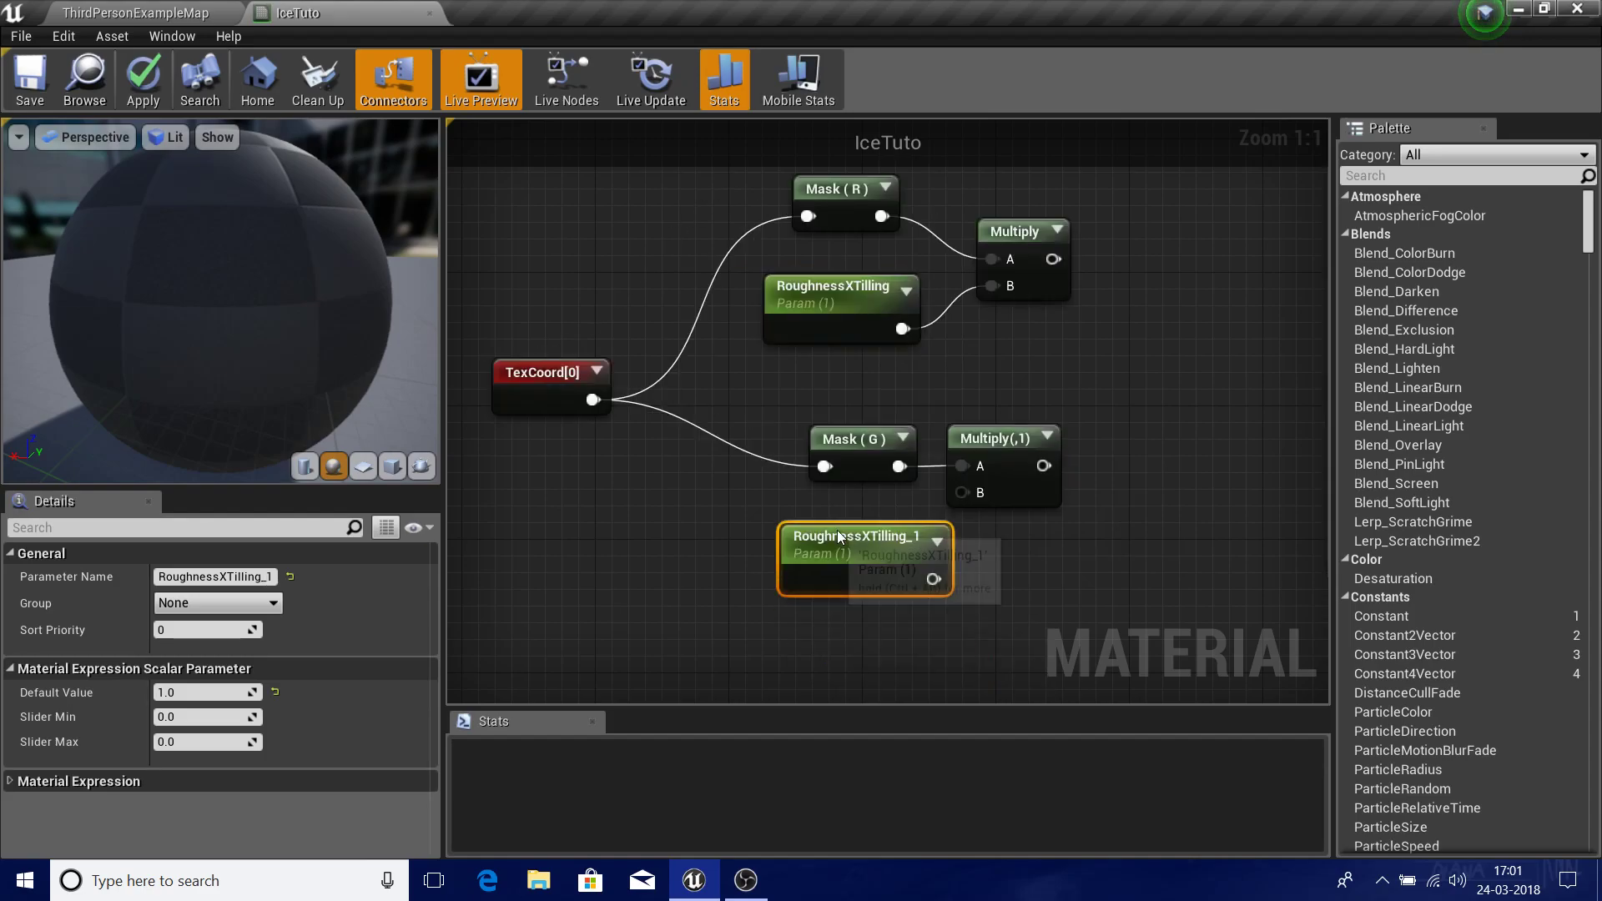
pyautogui.moveTo(917, 579); pyautogui.dragTo(962, 494)
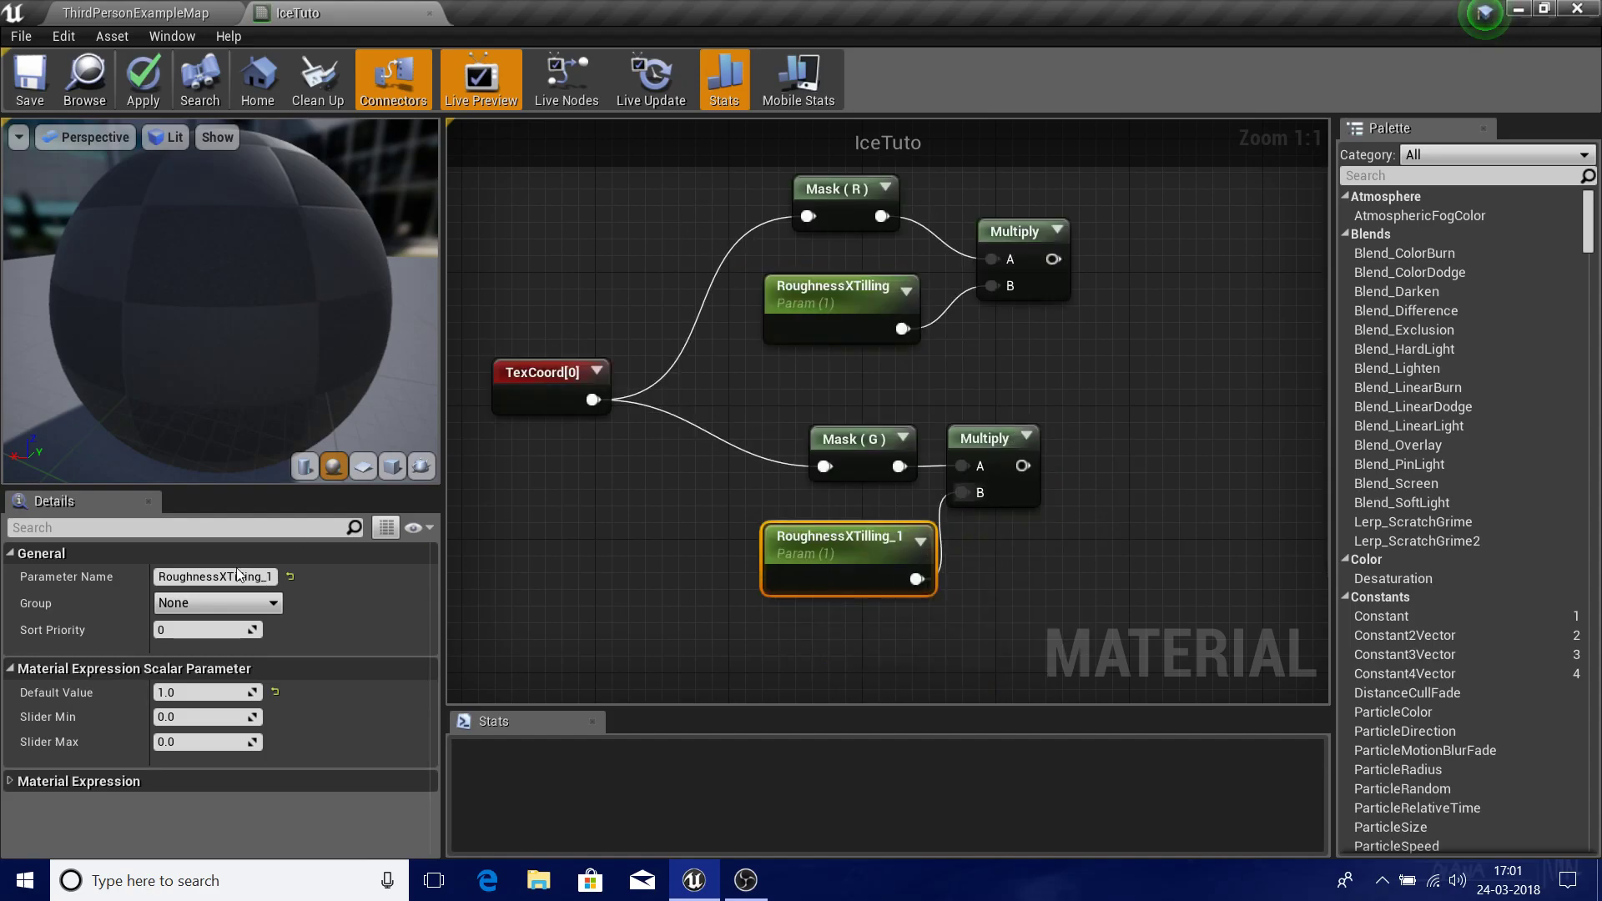
# - Rename the copied scalar parameter as RoughnessYTilling
pyautogui.click(244, 578)
pyautogui.click(245, 578)
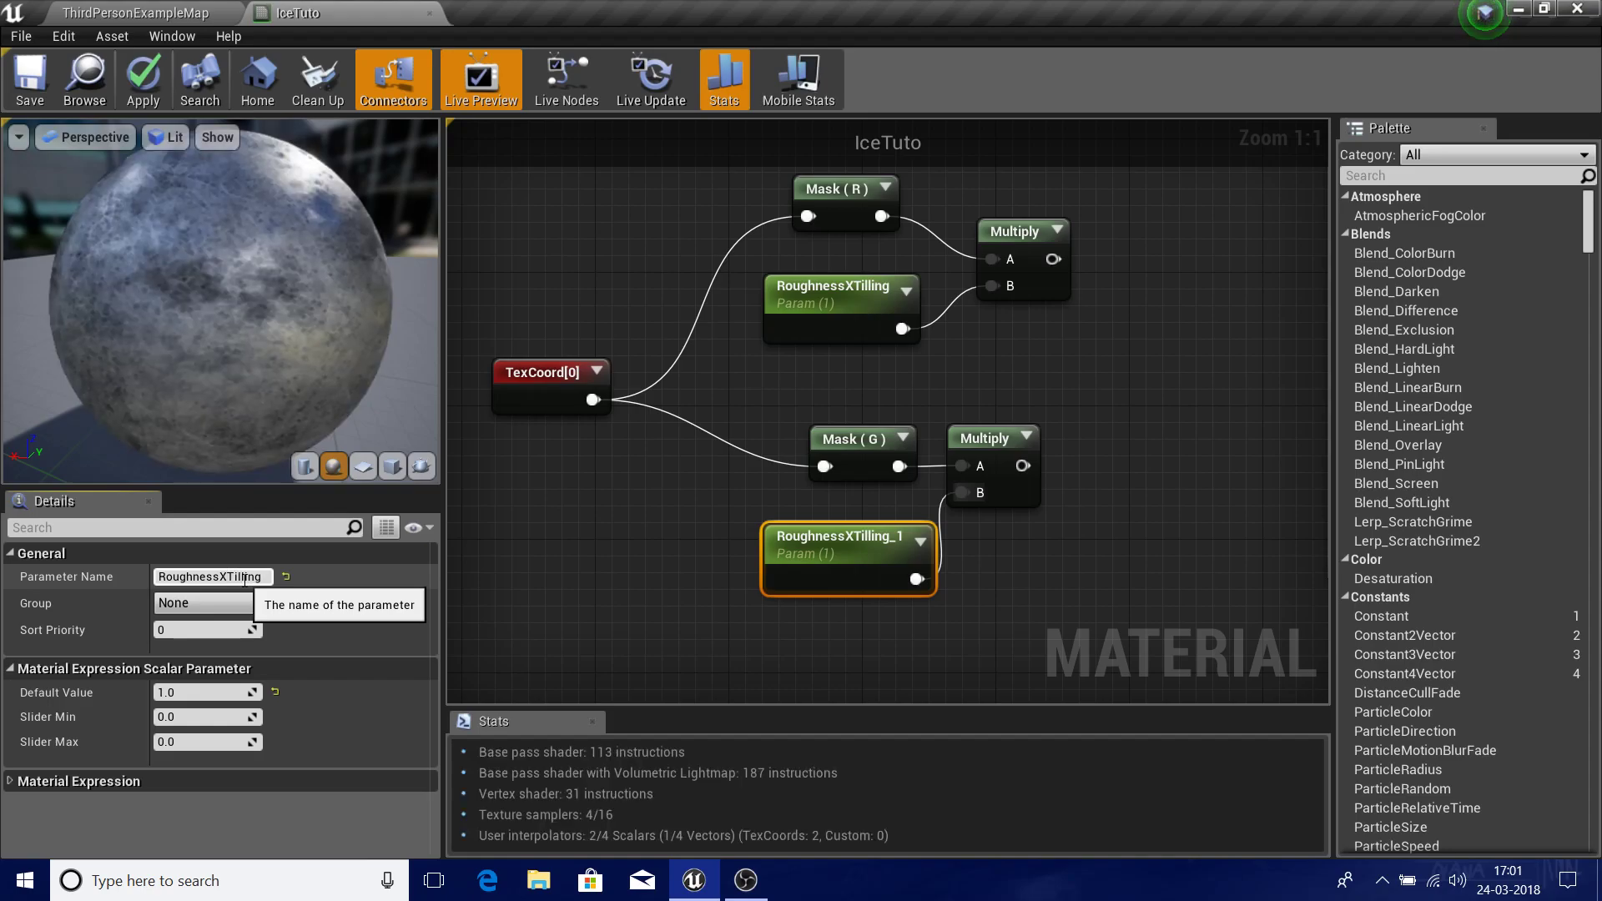
pyautogui.press('BackSpace')
pyautogui.write('Y')
pyautogui.press('Return')
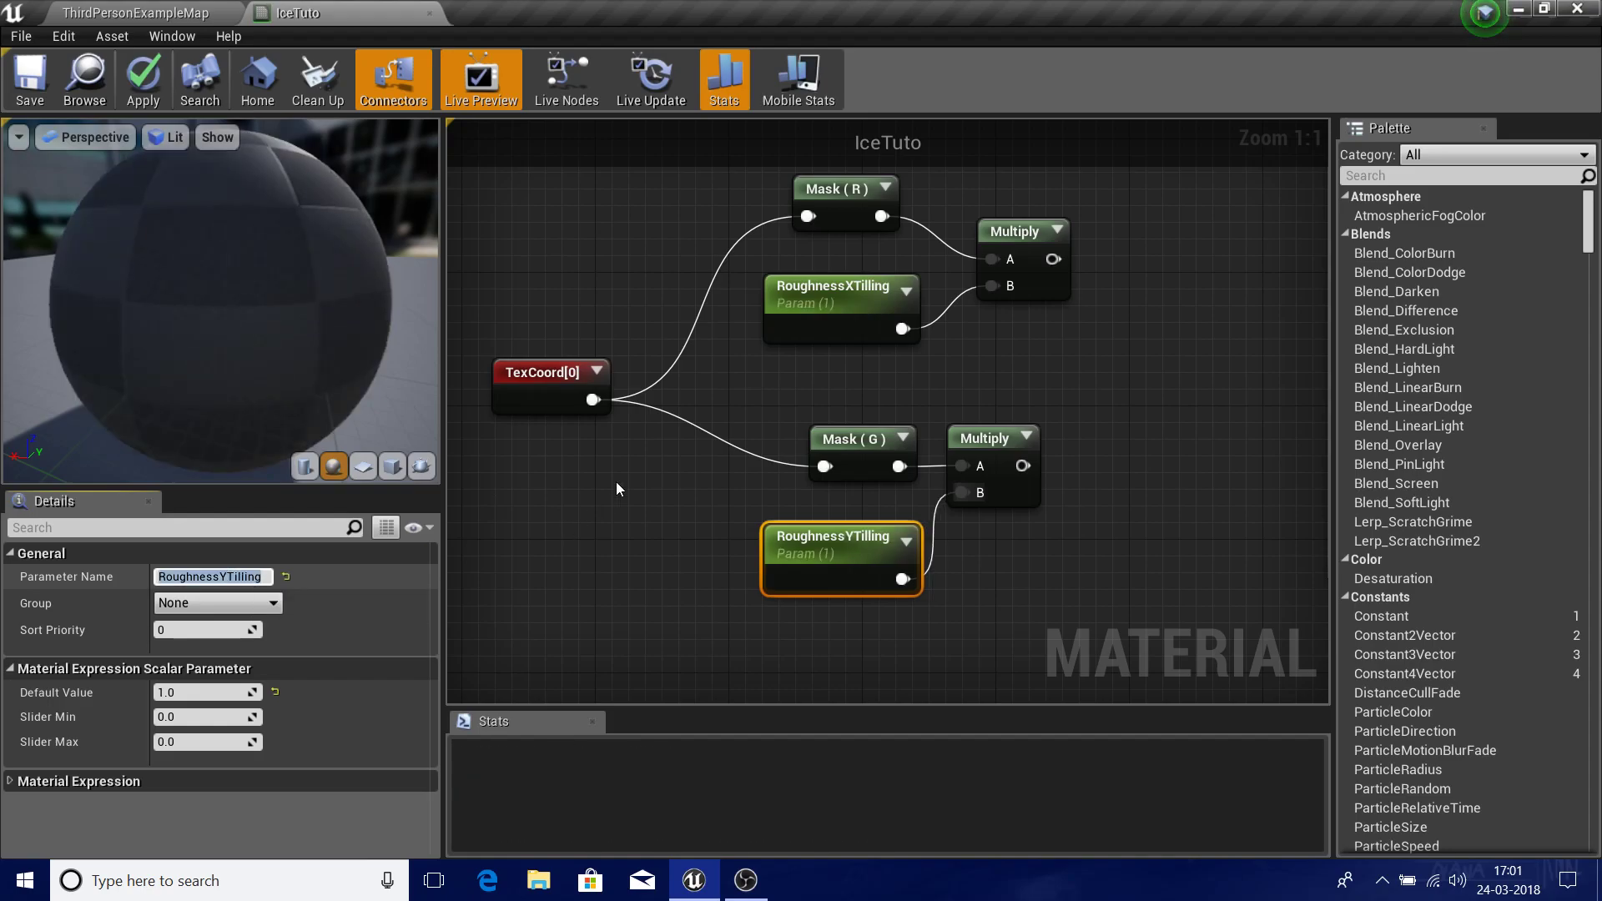
# - Combine the two Multiply results with an Append node and connect it to the UVs of the roughness Texture Sample
pyautogui.moveTo(900, 609); pyautogui.dragTo(795, 651, button='right')
pyautogui.rightClick(1045, 455)
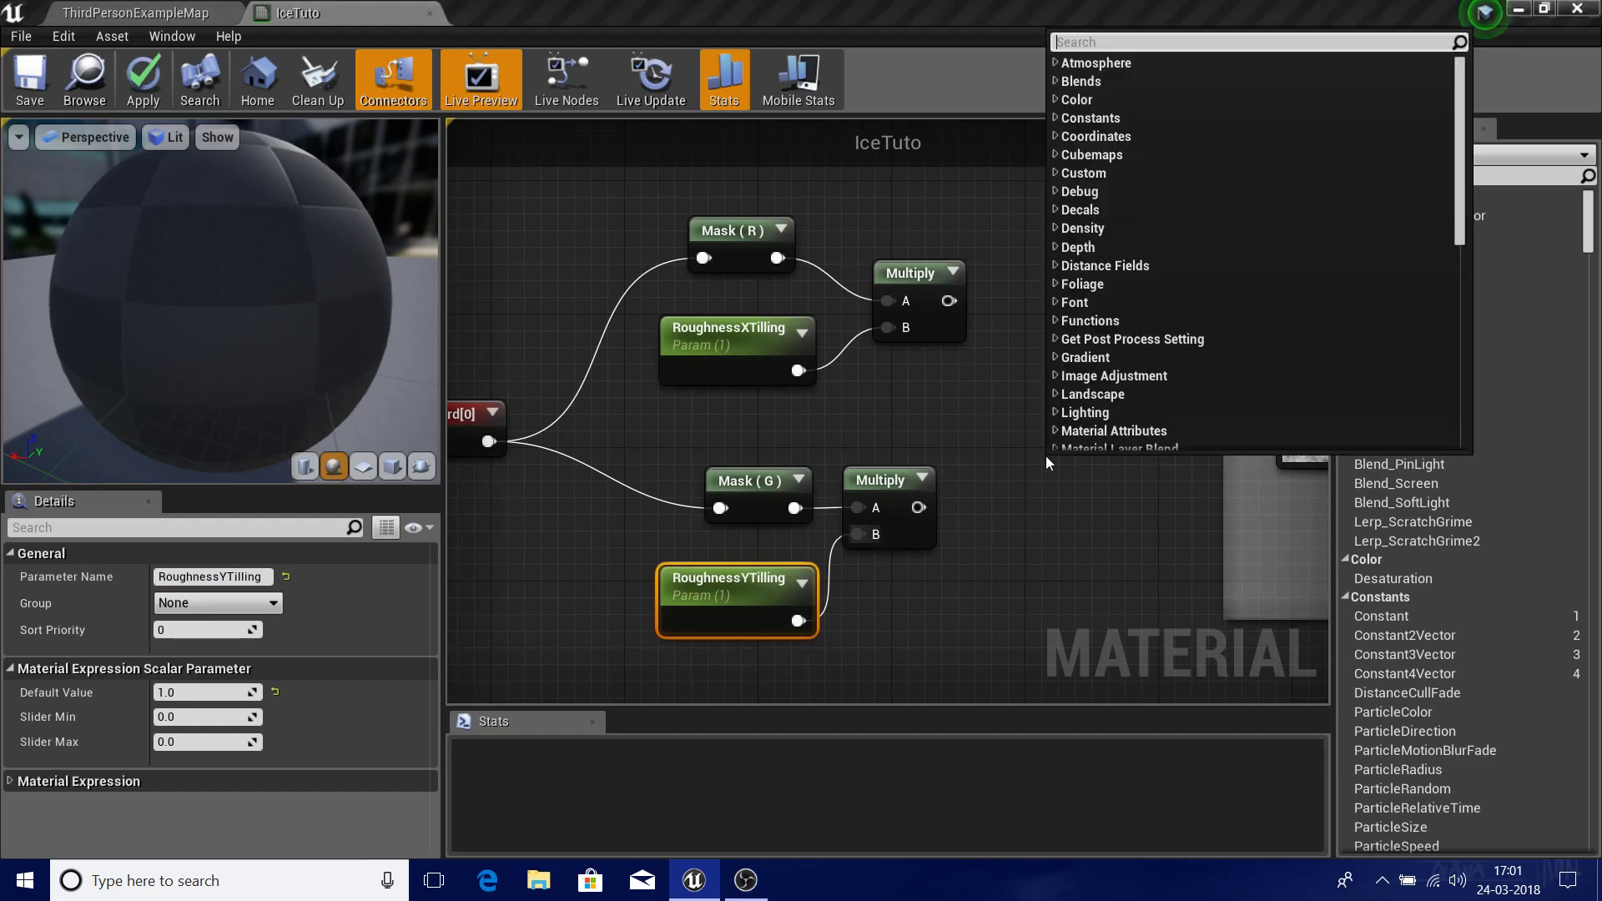
pyautogui.write('app')
pyautogui.press('Escape')
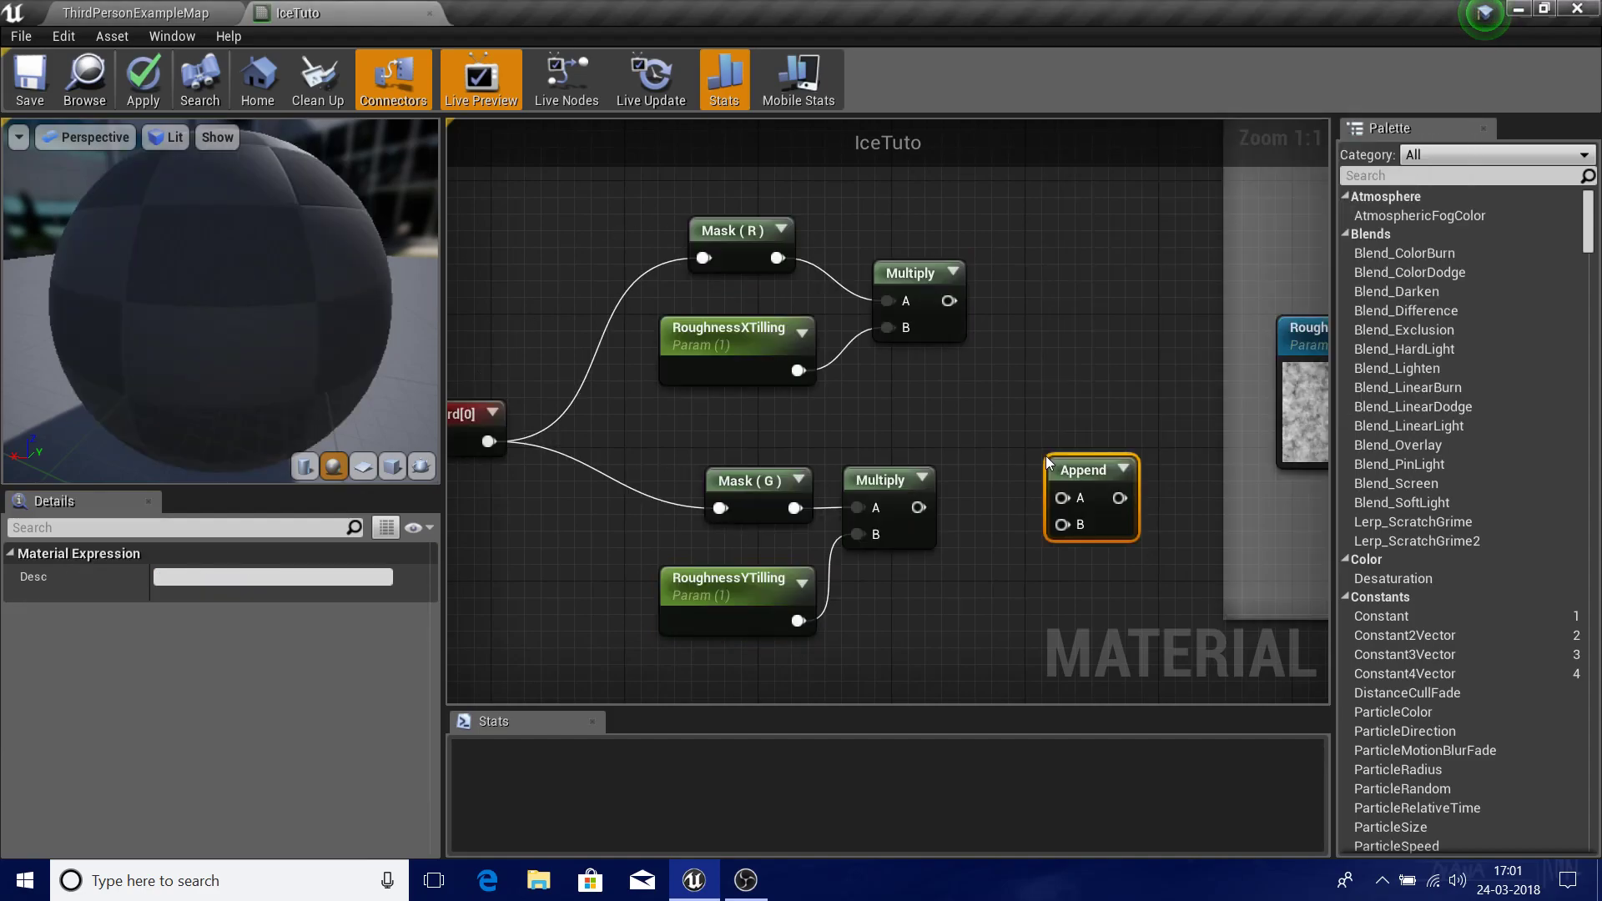
pyautogui.moveTo(1085, 472); pyautogui.dragTo(1097, 364)
pyautogui.moveTo(949, 301); pyautogui.dragTo(1077, 419)
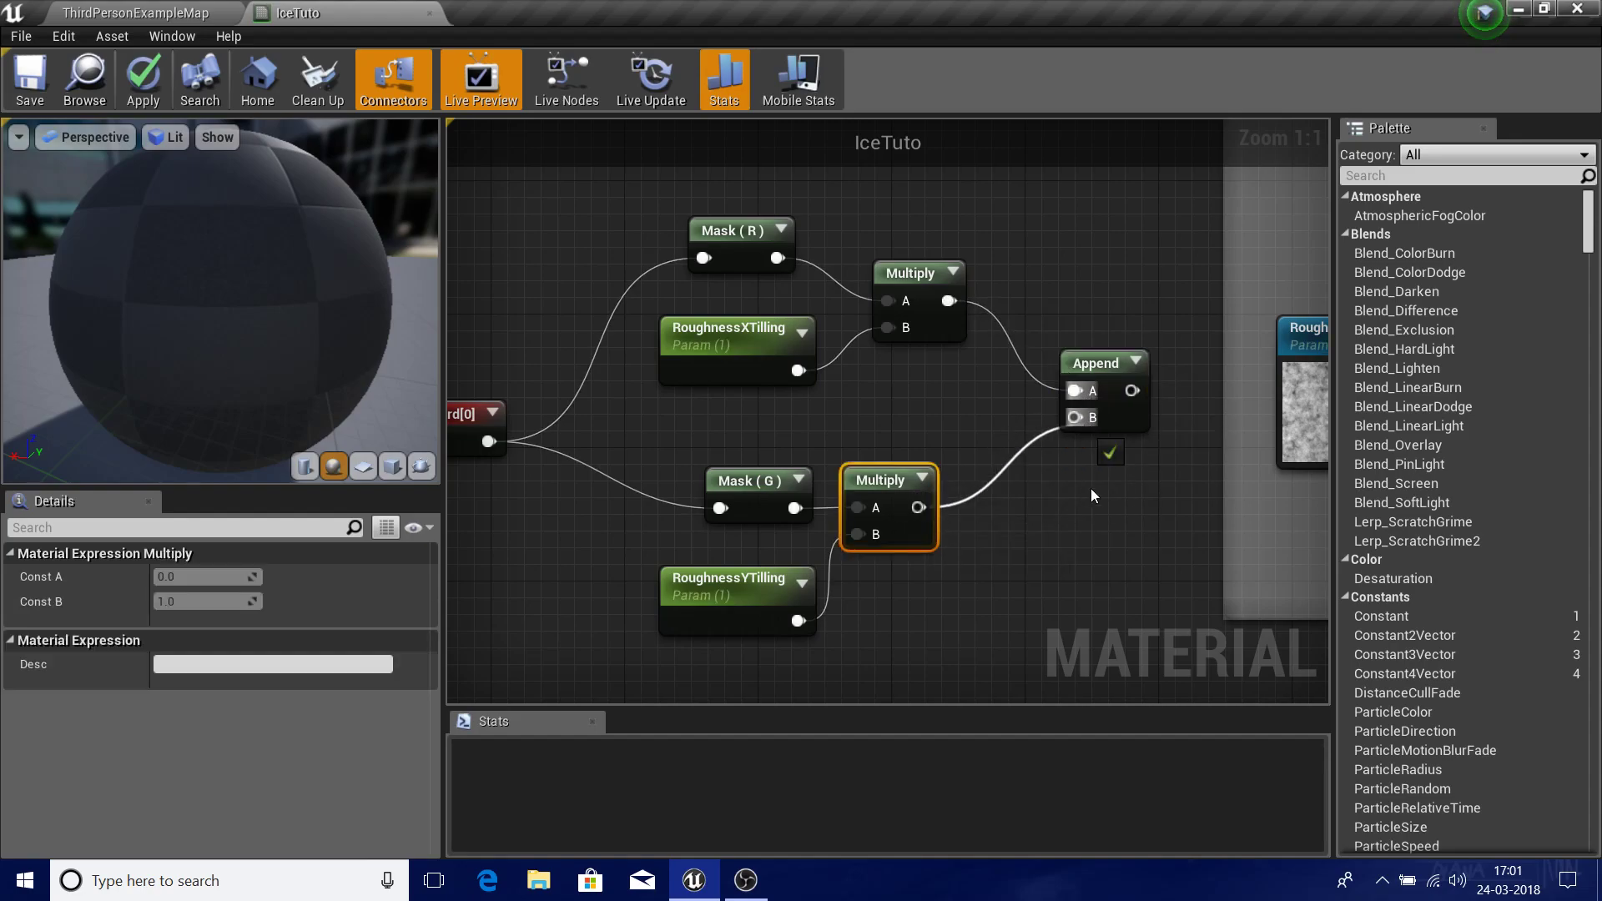
pyautogui.moveTo(1092, 489); pyautogui.dragTo(972, 558, button='right')
pyautogui.moveTo(1012, 459); pyautogui.dragTo(1259, 335)
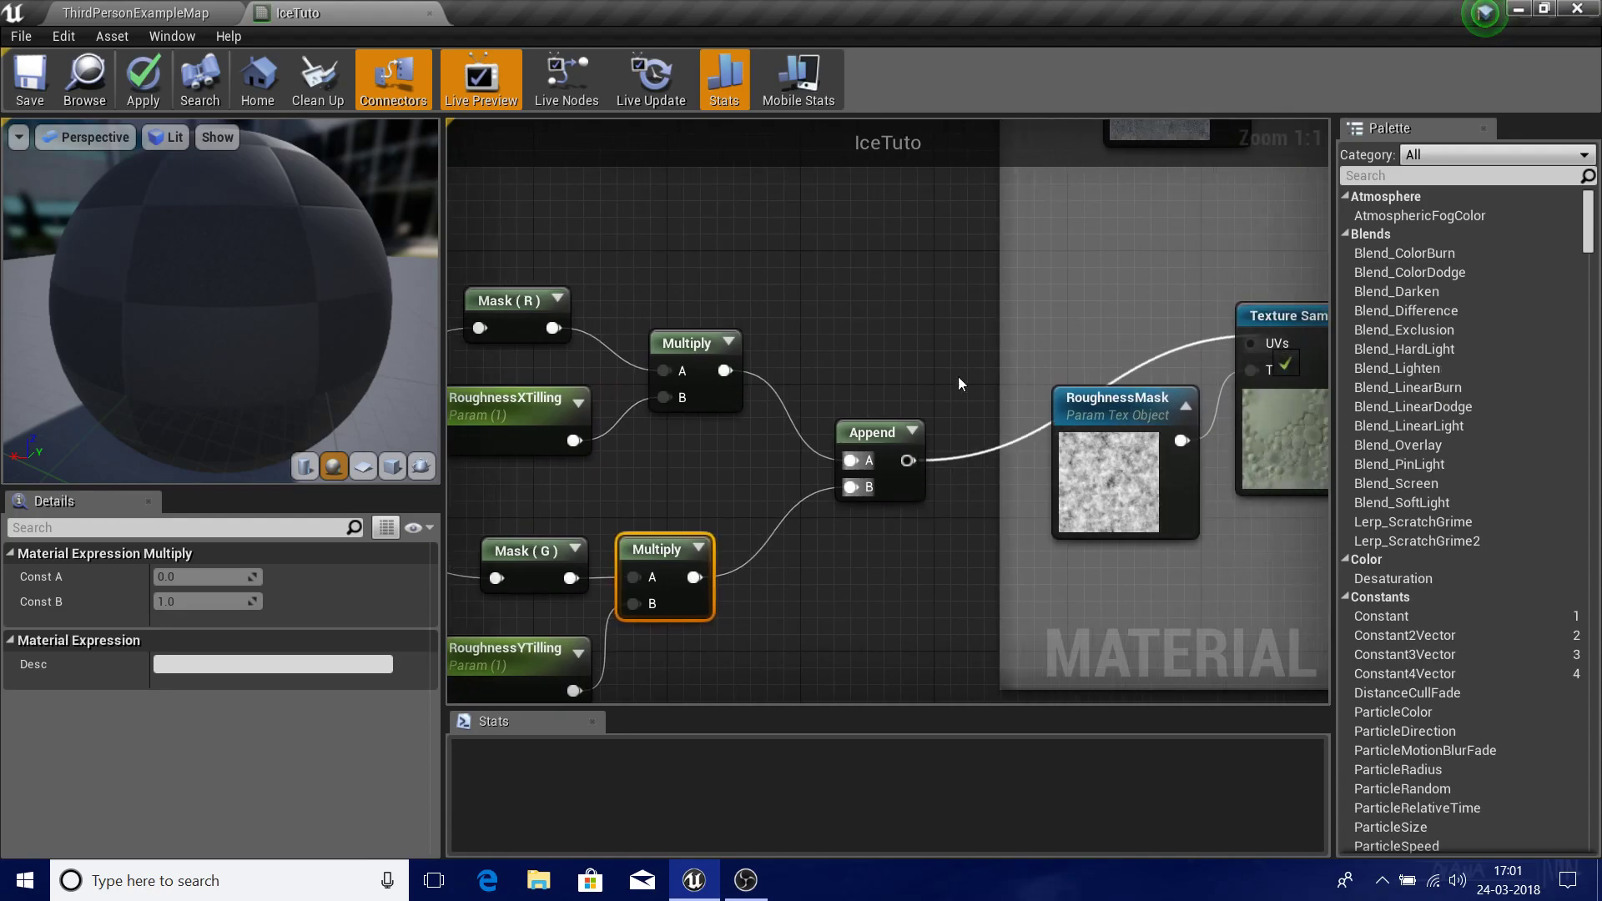
# - Review the roughness tiling network, from the TexCoord node through the R and G branches to the Append node
pyautogui.scroll(-3, 834, 359)
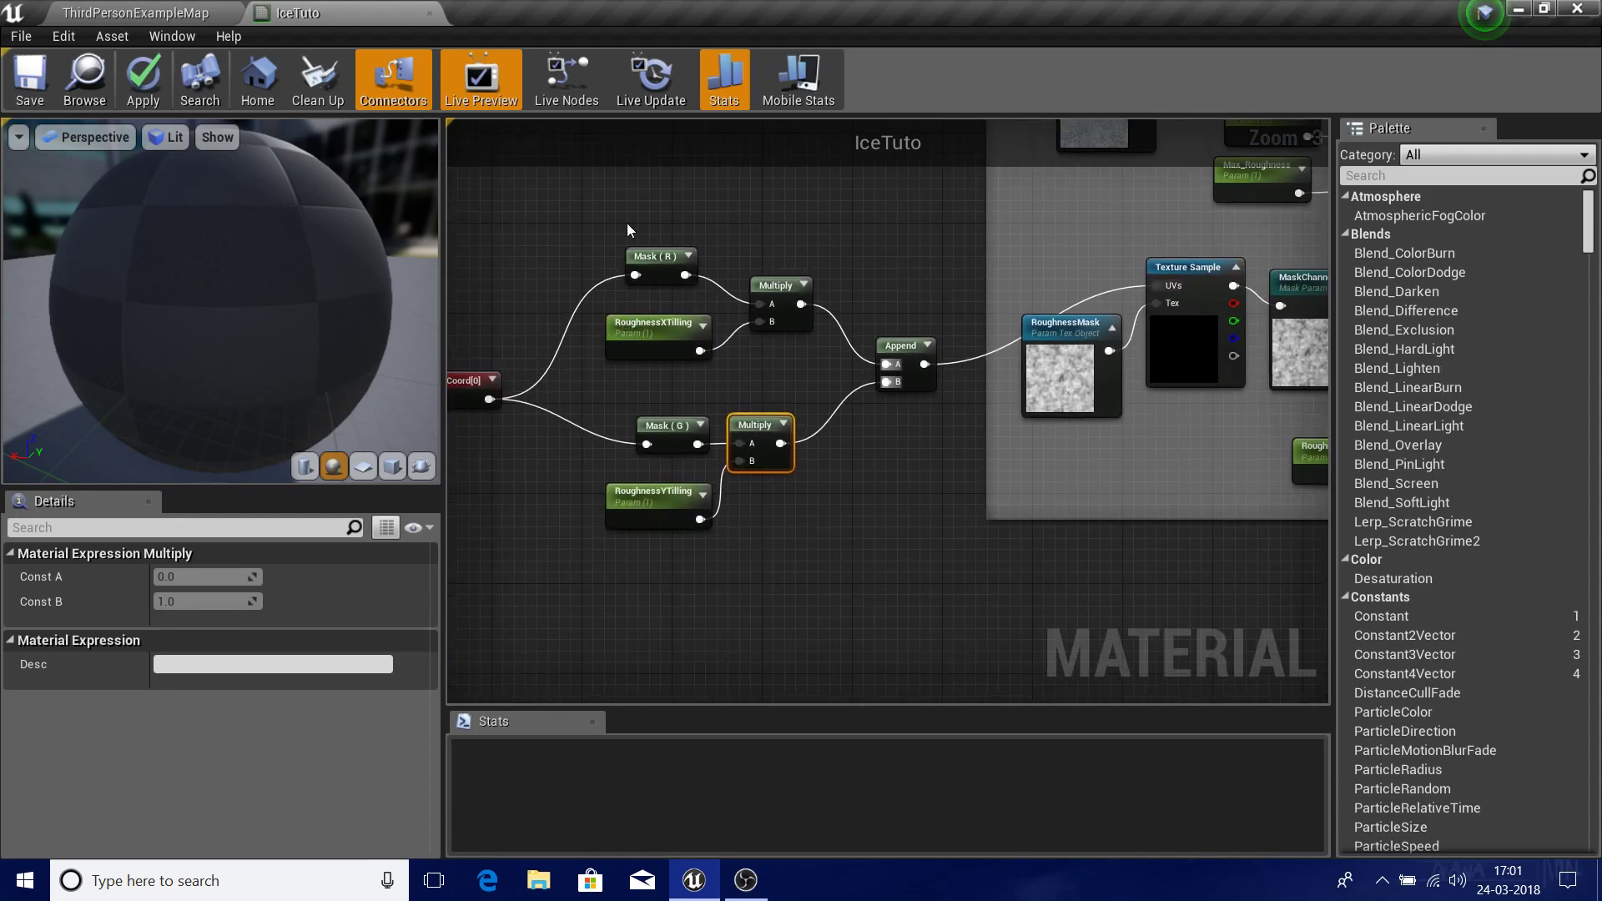
pyautogui.moveTo(627, 223); pyautogui.dragTo(712, 363)
pyautogui.moveTo(626, 401); pyautogui.dragTo(816, 582)
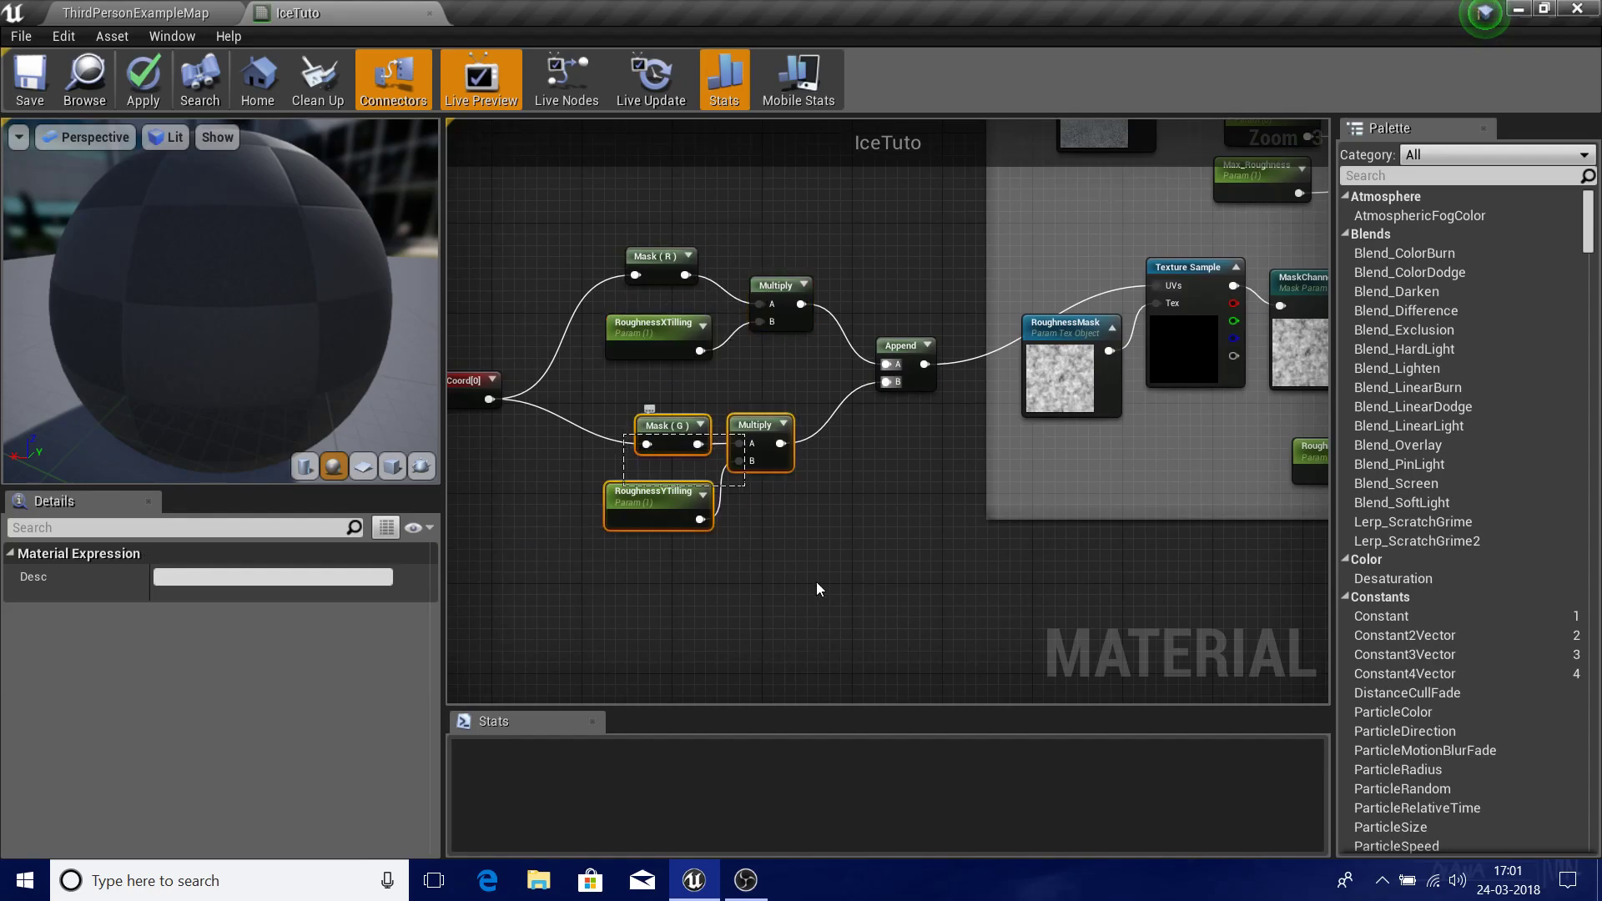
pyautogui.moveTo(825, 504); pyautogui.dragTo(724, 582, button='right')
pyautogui.click(803, 538)
pyautogui.scroll(3, 860, 422)
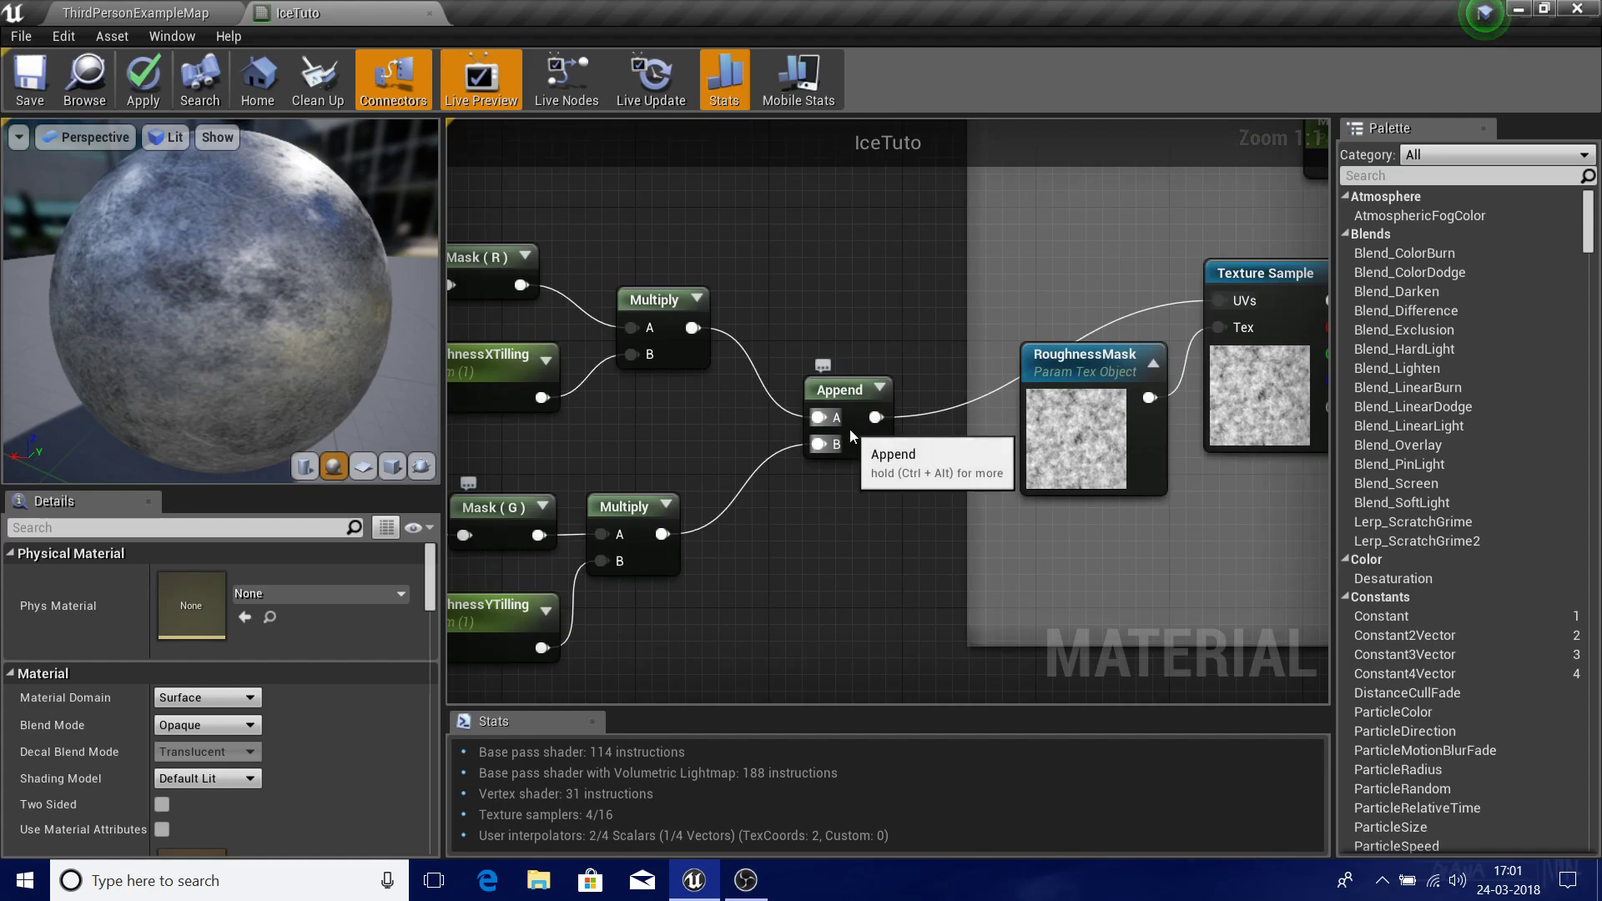
pyautogui.click(849, 429)
pyautogui.moveTo(858, 354); pyautogui.dragTo(1108, 363, button='right')
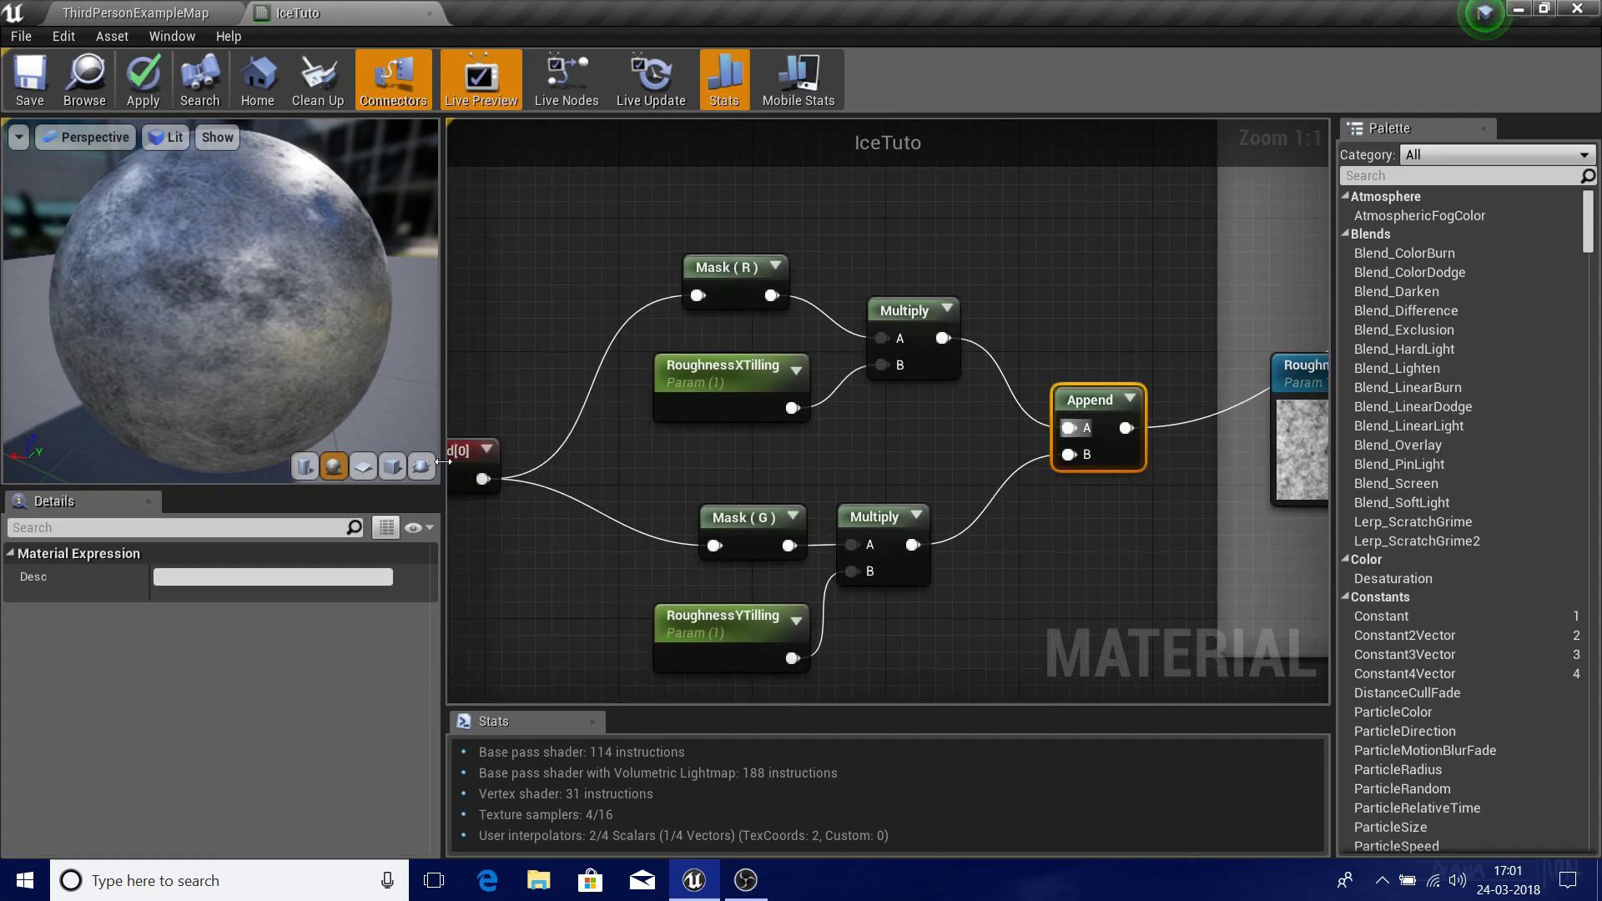
pyautogui.click(467, 455)
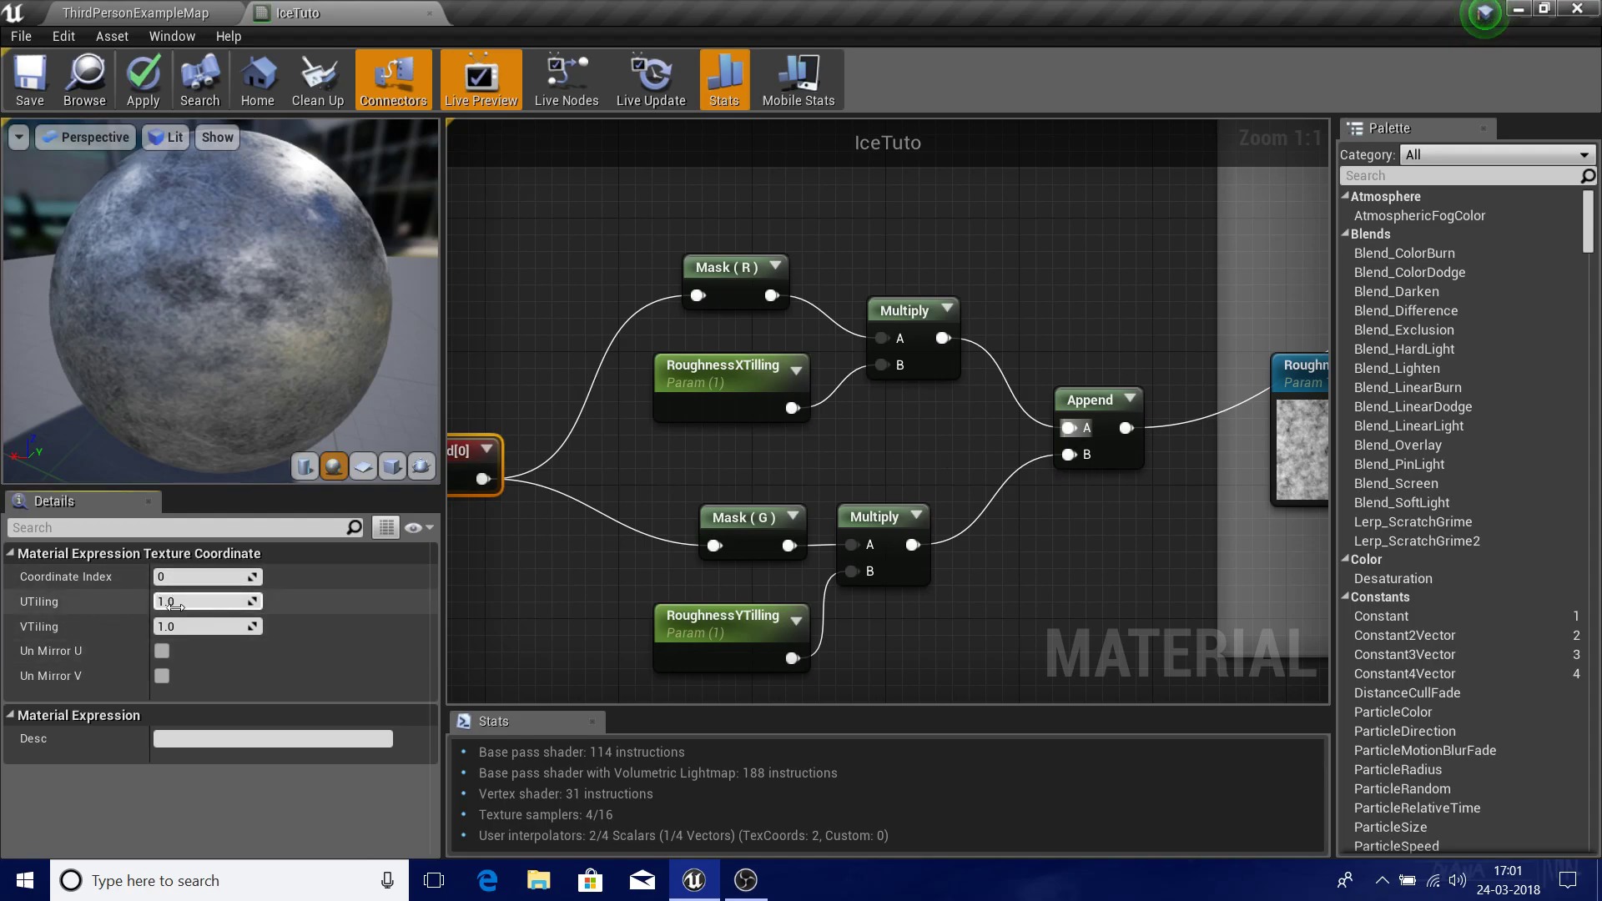
pyautogui.moveTo(670, 198); pyautogui.dragTo(1085, 430)
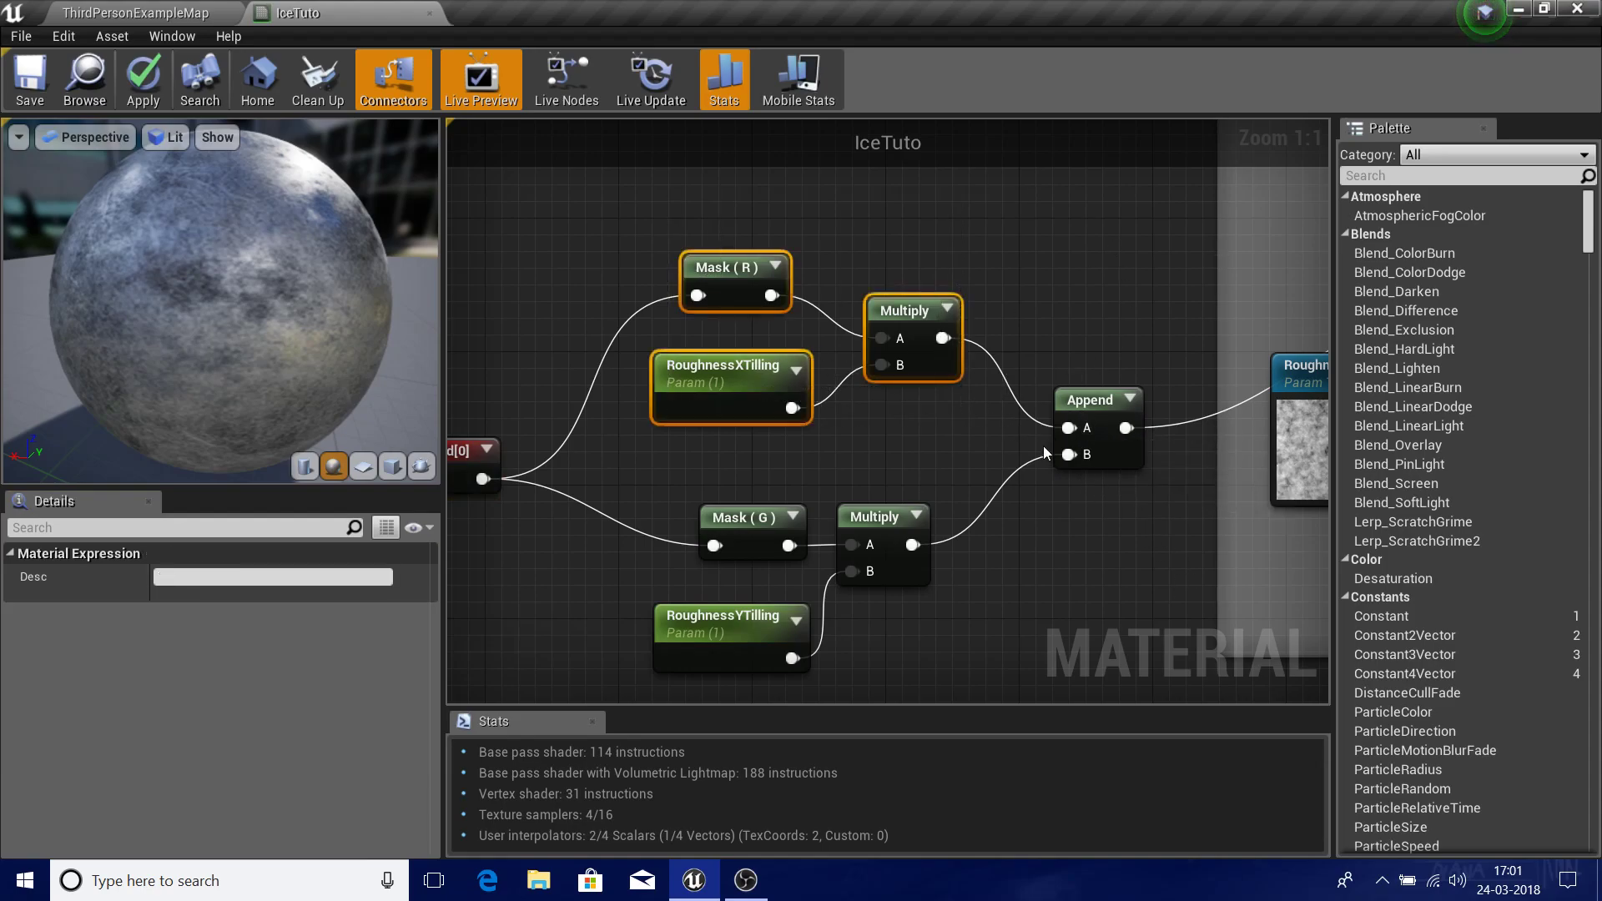
pyautogui.click(1013, 529)
pyautogui.scroll(-6, 1013, 529)
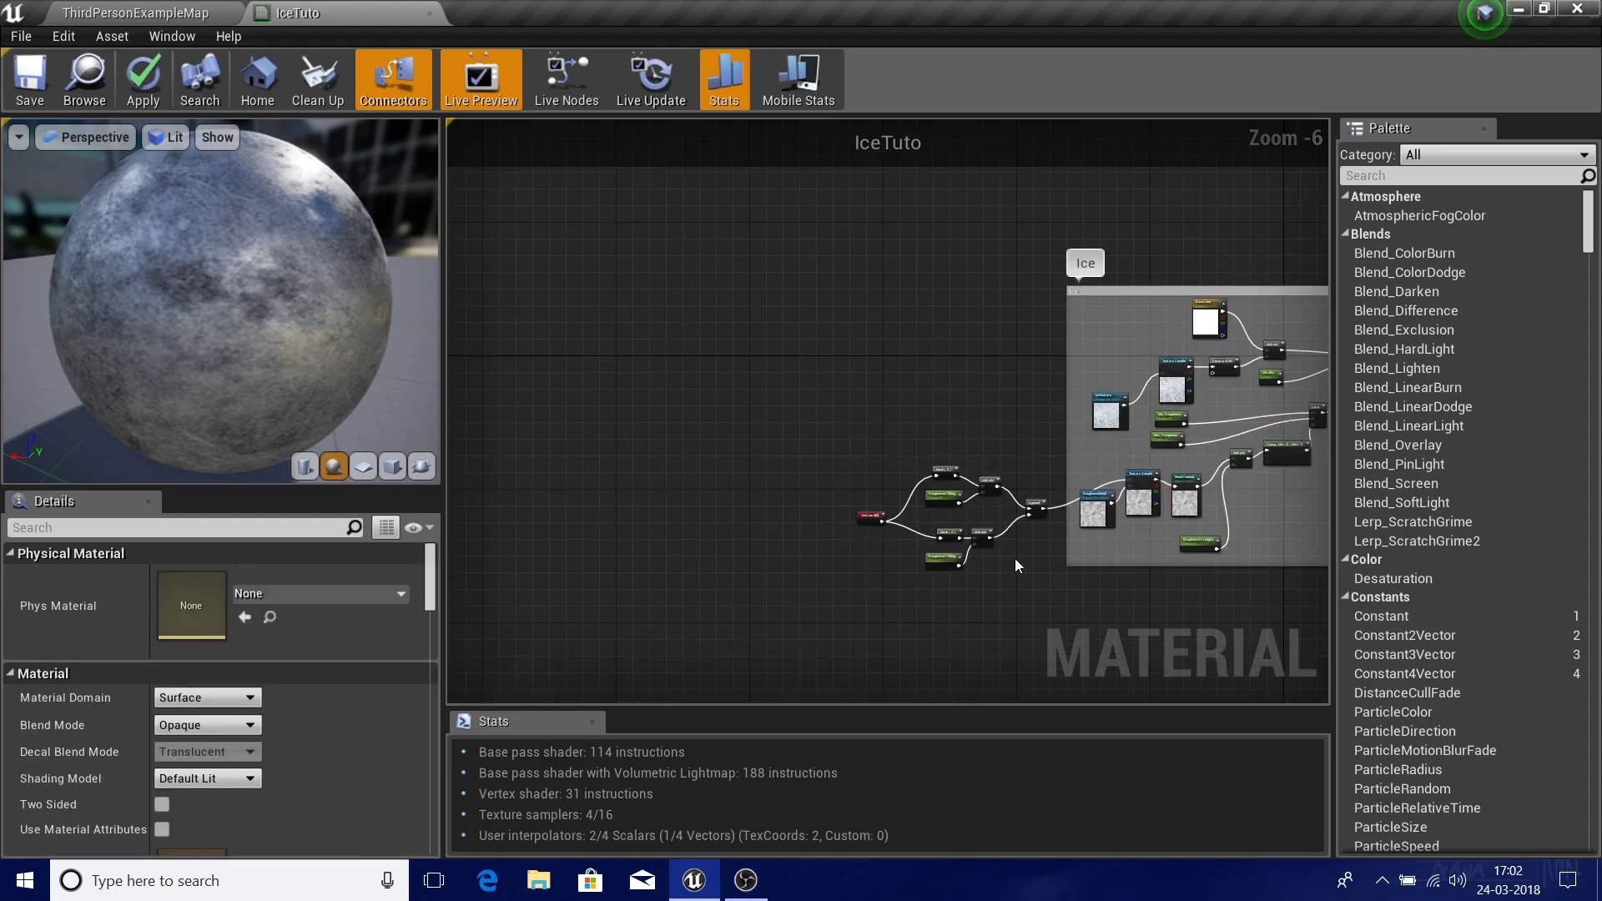
# - Group the TexCoord, mask, tiling parameter, Multiply and Append nodes in a comment box titled Tilling
pyautogui.moveTo(852, 459); pyautogui.dragTo(1048, 604)
pyautogui.scroll(3, 1053, 474)
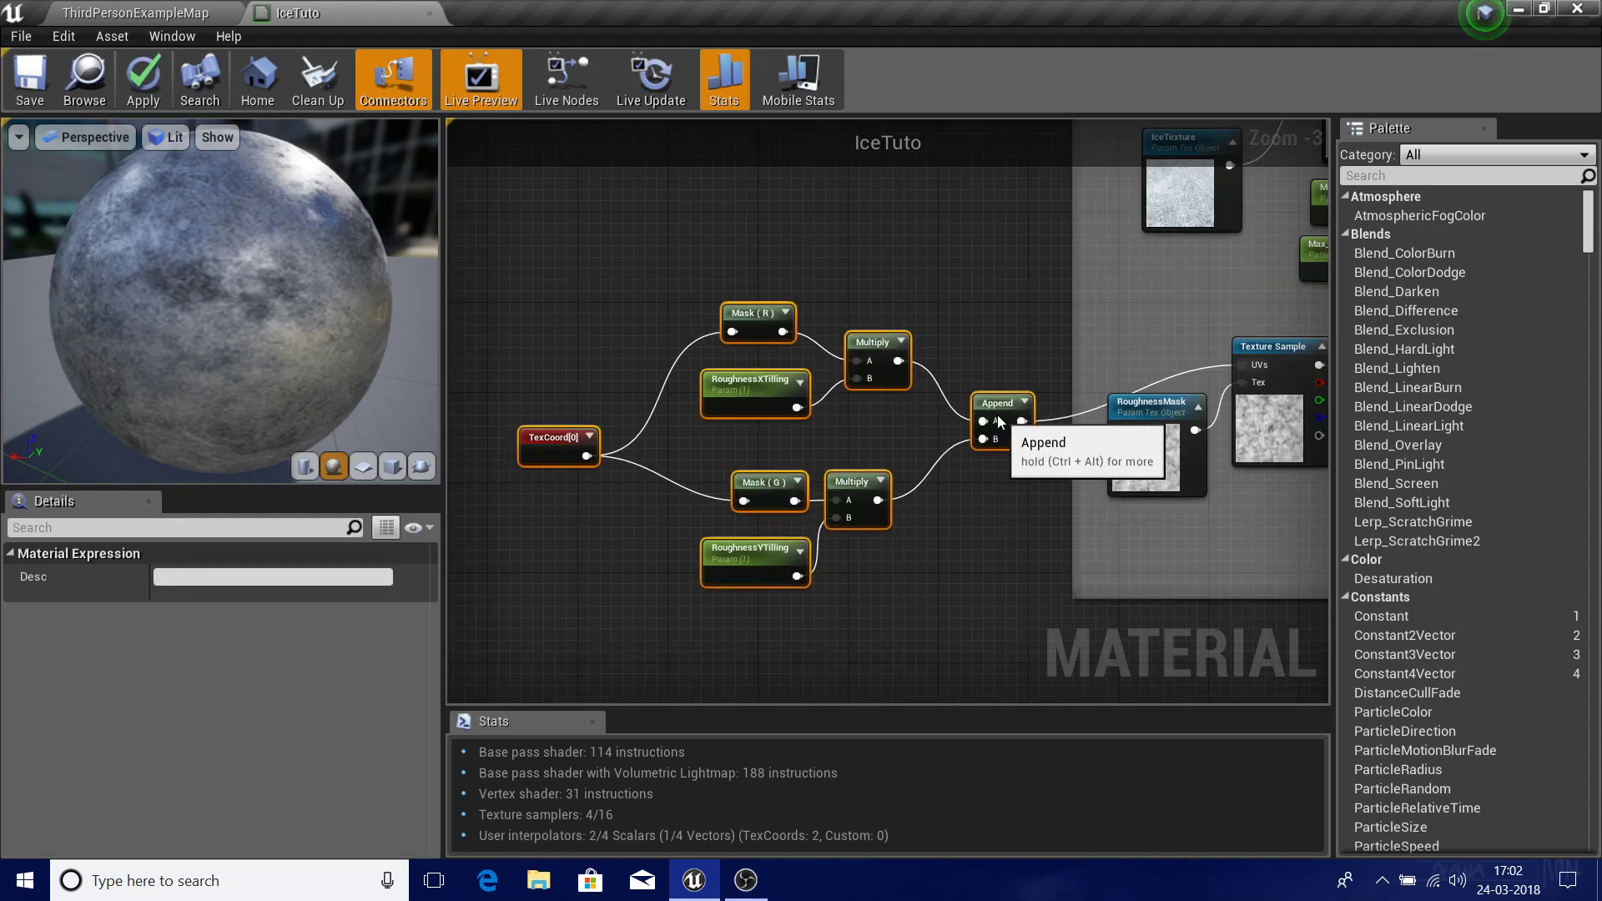
pyautogui.moveTo(998, 421); pyautogui.dragTo(987, 399)
pyautogui.write('c')
pyautogui.write('Ti')
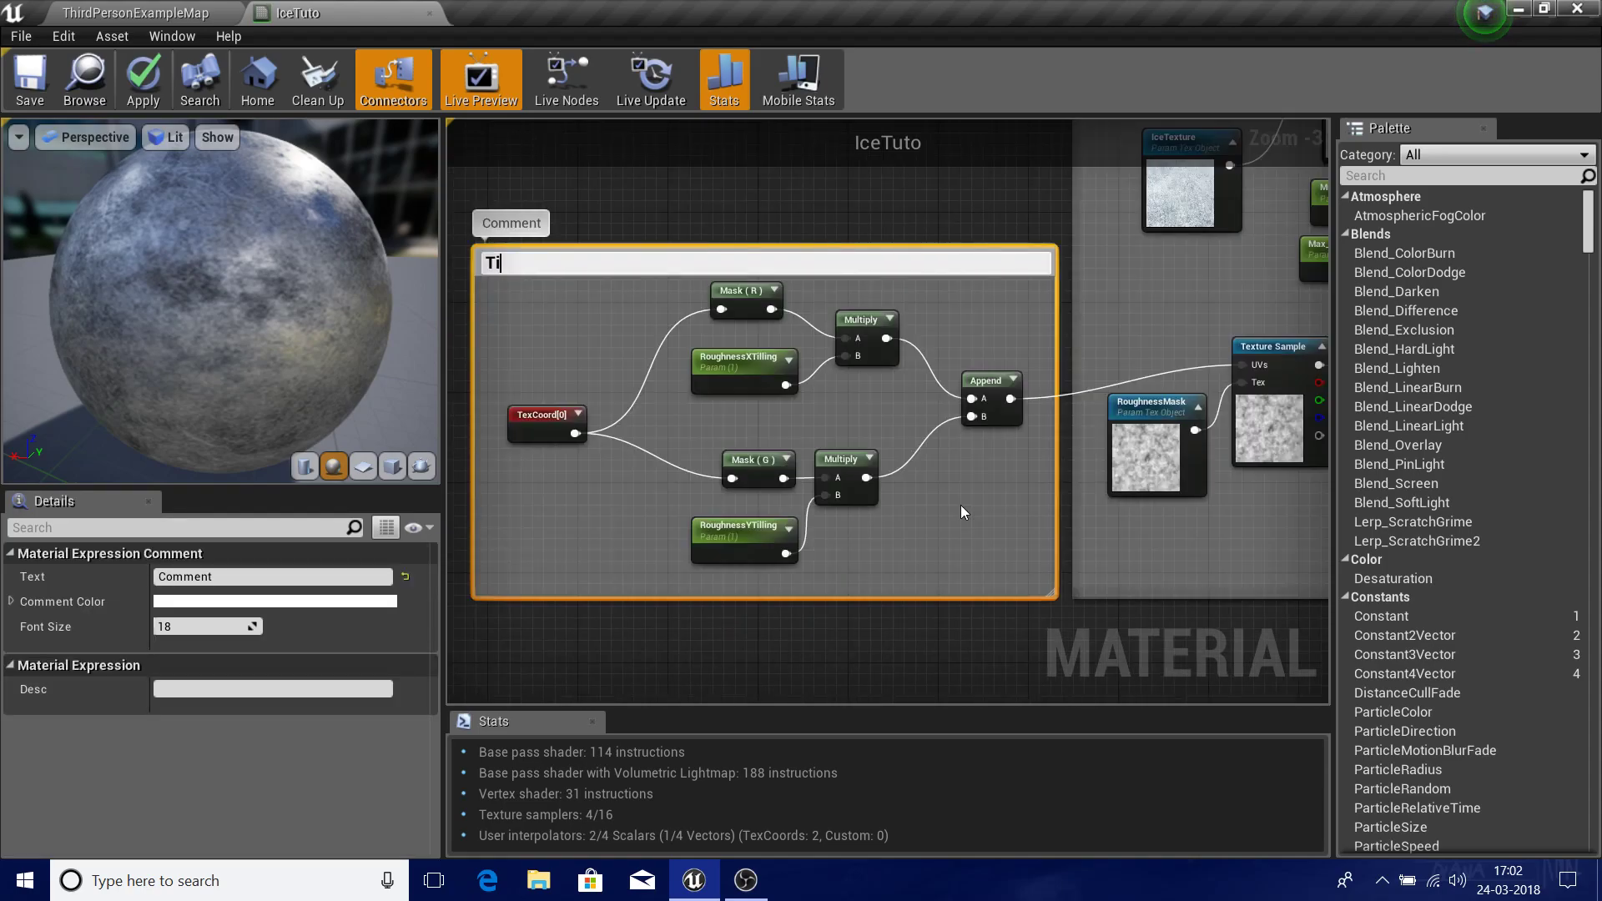
pyautogui.write('llng')
pyautogui.press('Return')
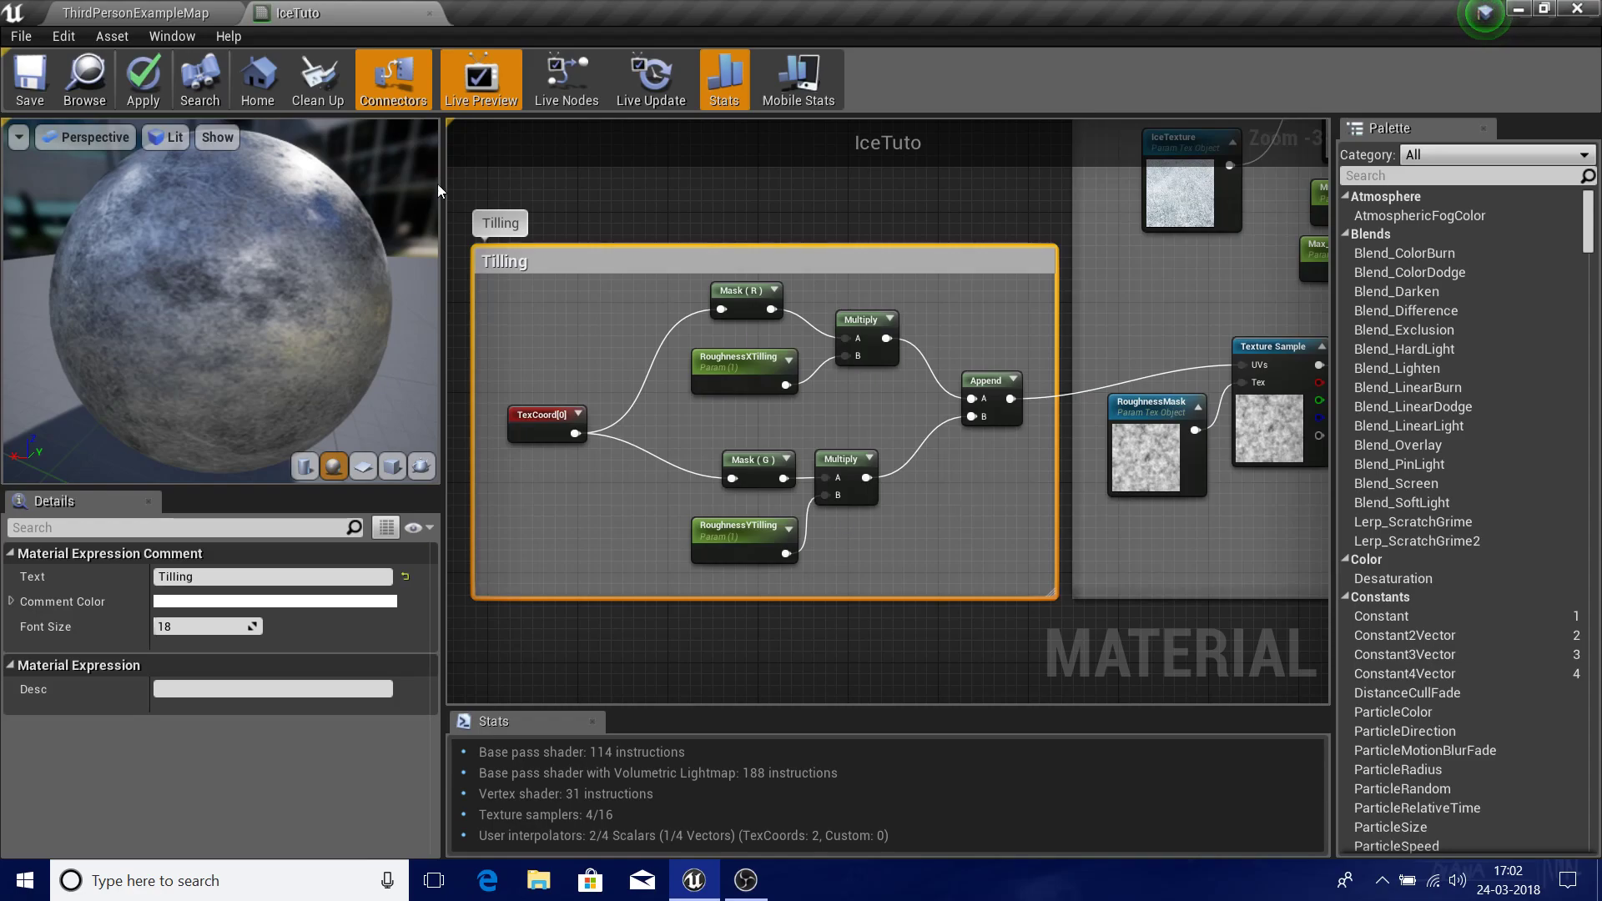
# - Duplicate the Tilling group above the original and connect the copy's Append output to the UVs of the IceTexture's Texture Sample
pyautogui.moveTo(510, 208); pyautogui.dragTo(985, 691)
pyautogui.moveTo(858, 223); pyautogui.dragTo(868, 603, button='right')
pyautogui.hotkey('ctrl', 'v')
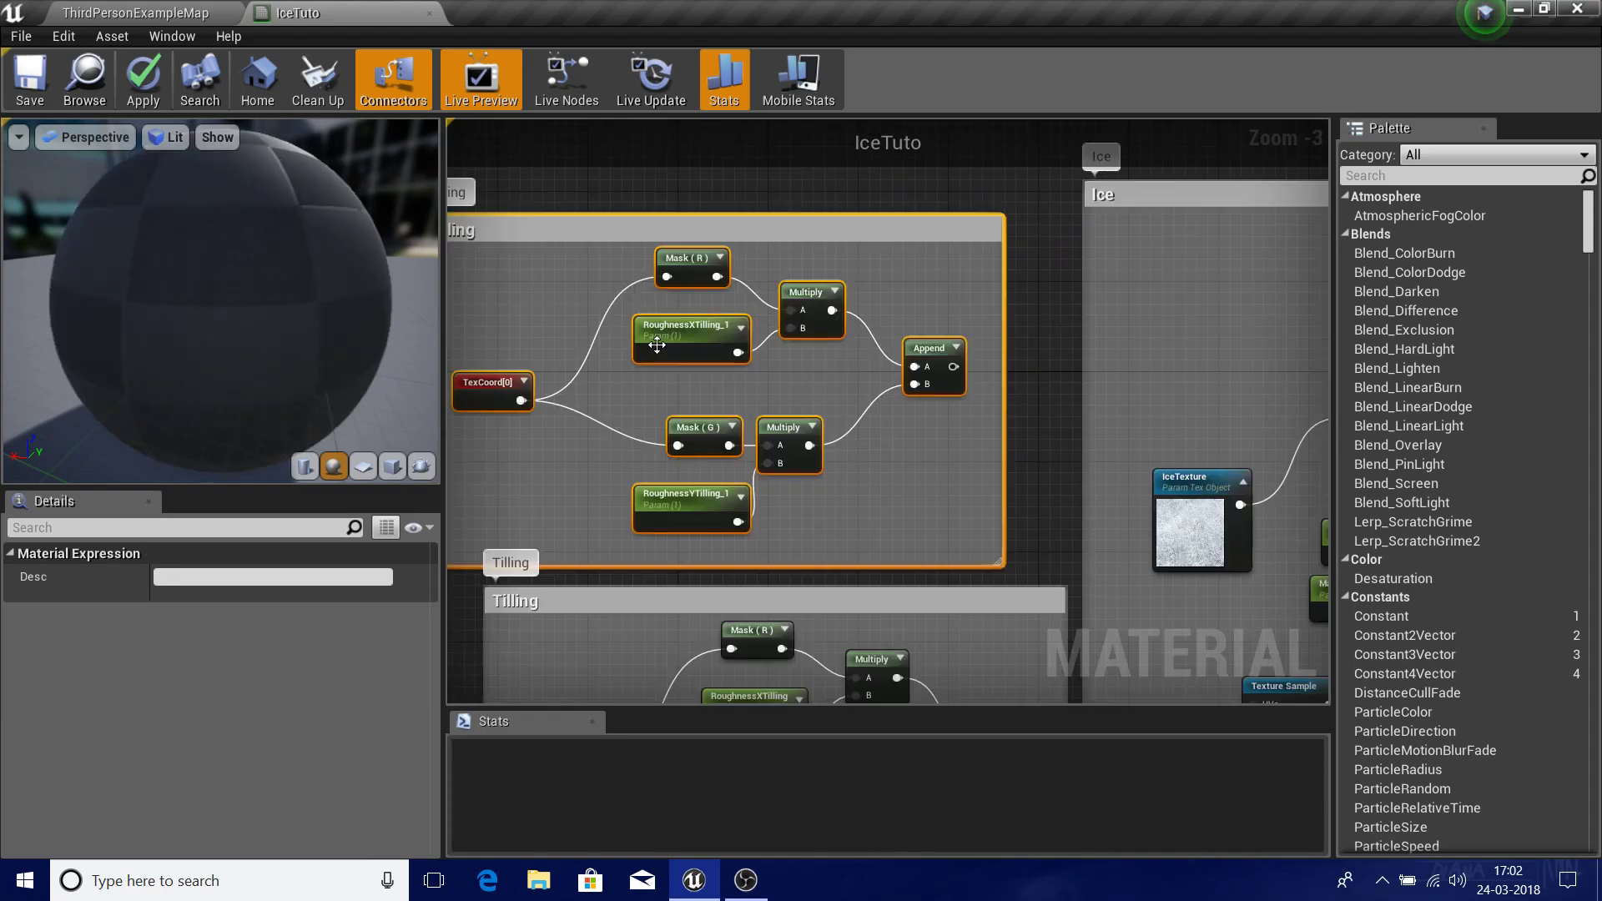
pyautogui.moveTo(845, 220); pyautogui.dragTo(941, 236)
pyautogui.moveTo(1033, 265); pyautogui.dragTo(950, 239)
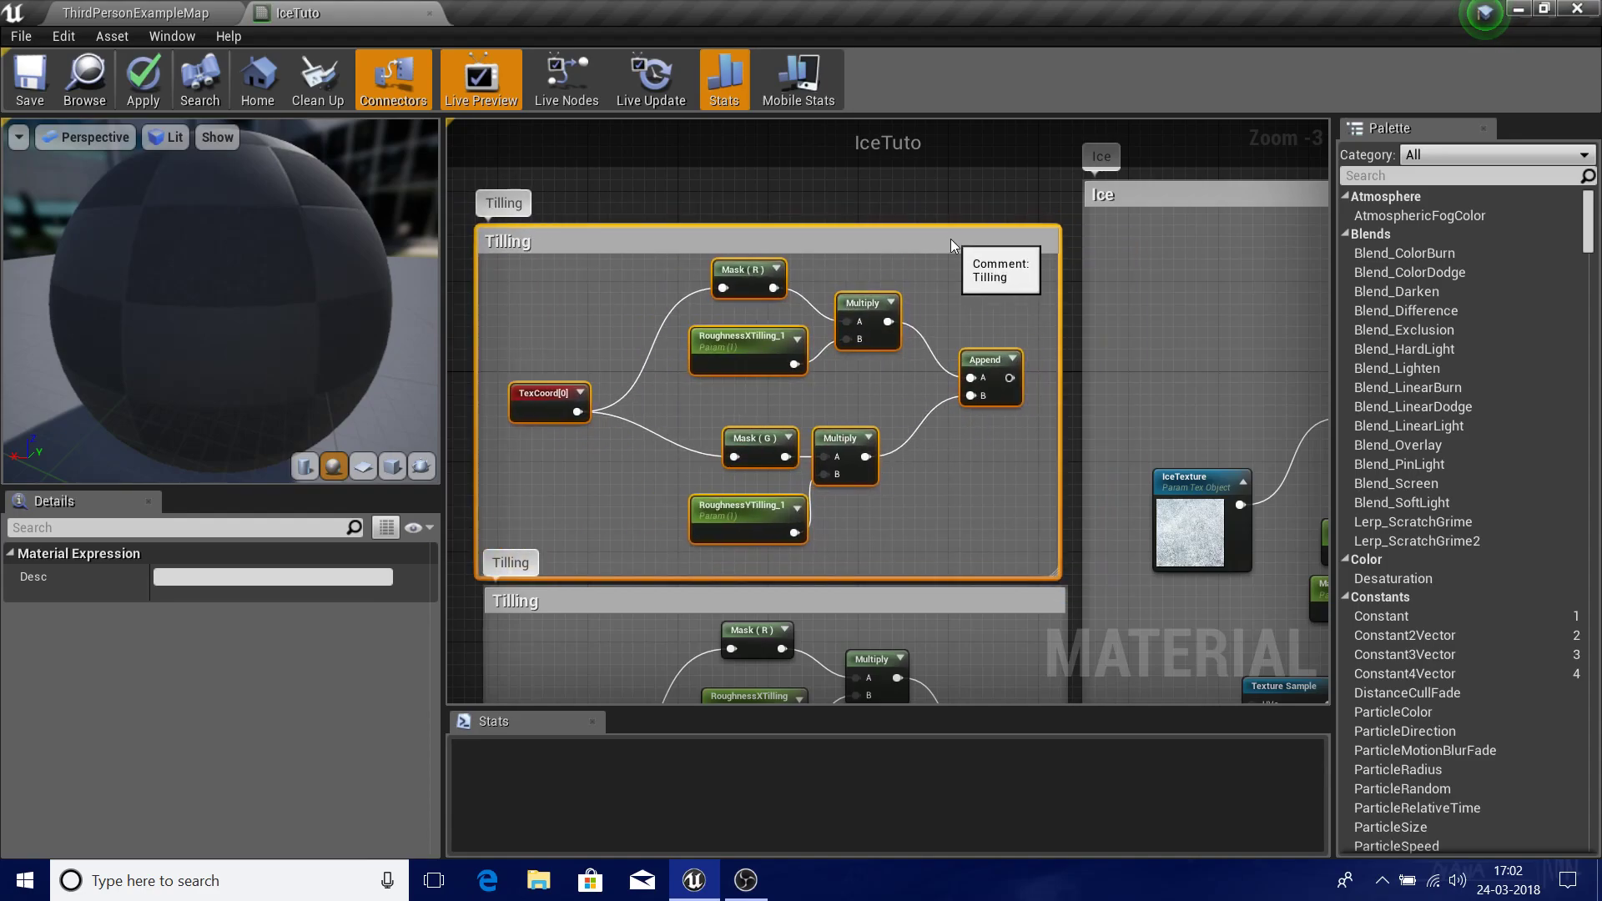
pyautogui.moveTo(1008, 379); pyautogui.dragTo(1105, 401)
pyautogui.moveTo(528, 385); pyautogui.dragTo(781, 391, button='right')
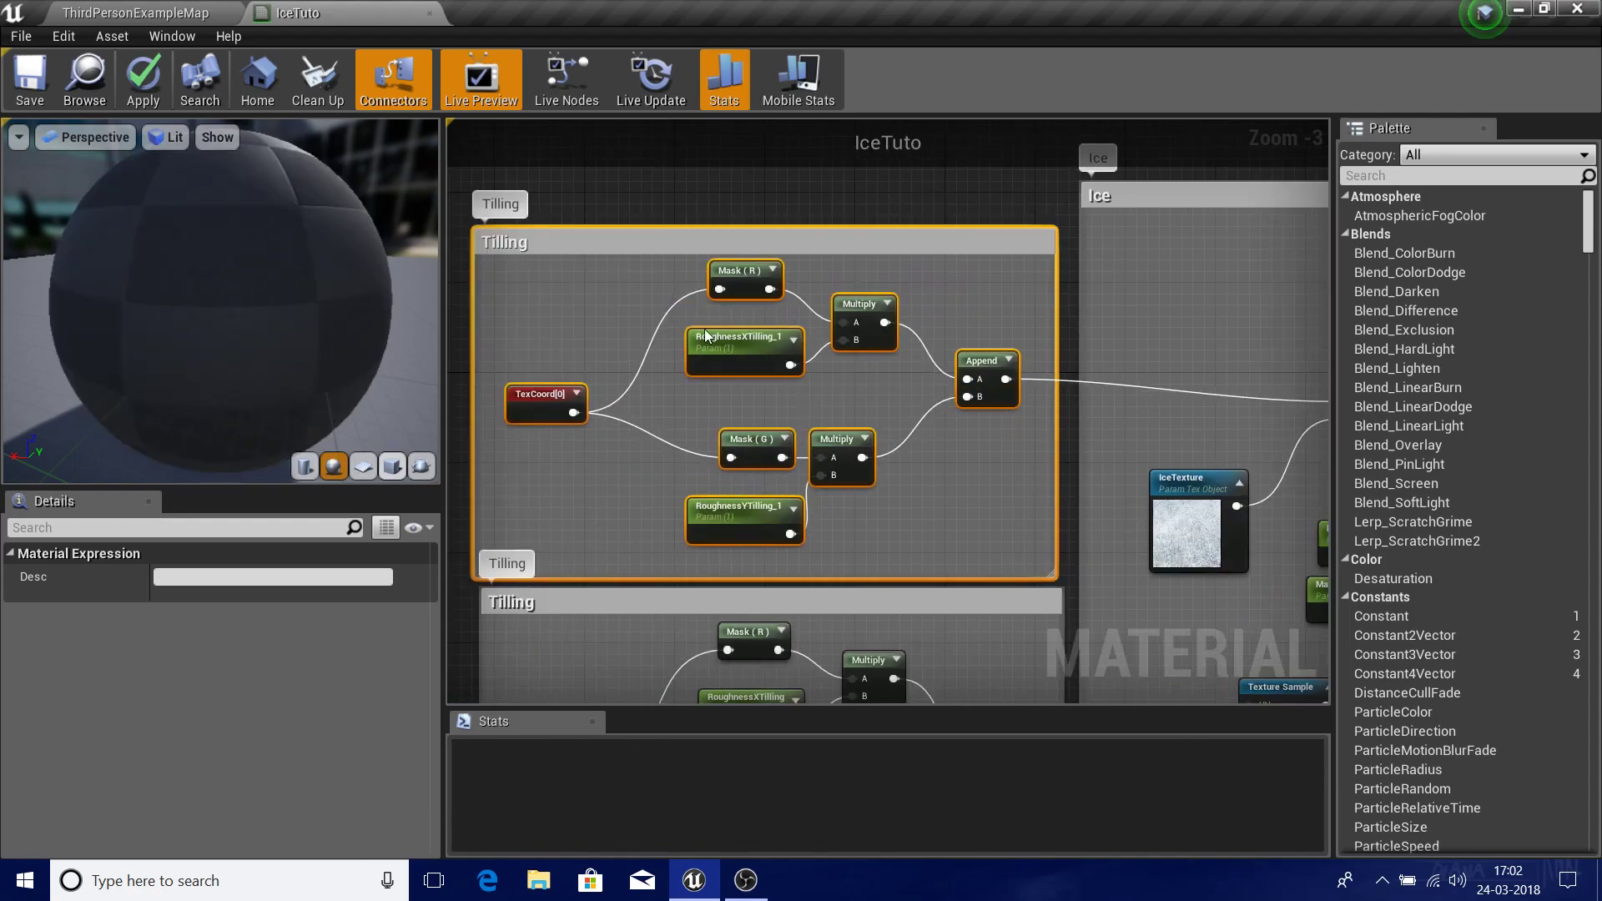
# - Rename the X tiling parameter in the copied group as BaseColorXTilling
pyautogui.click(738, 338)
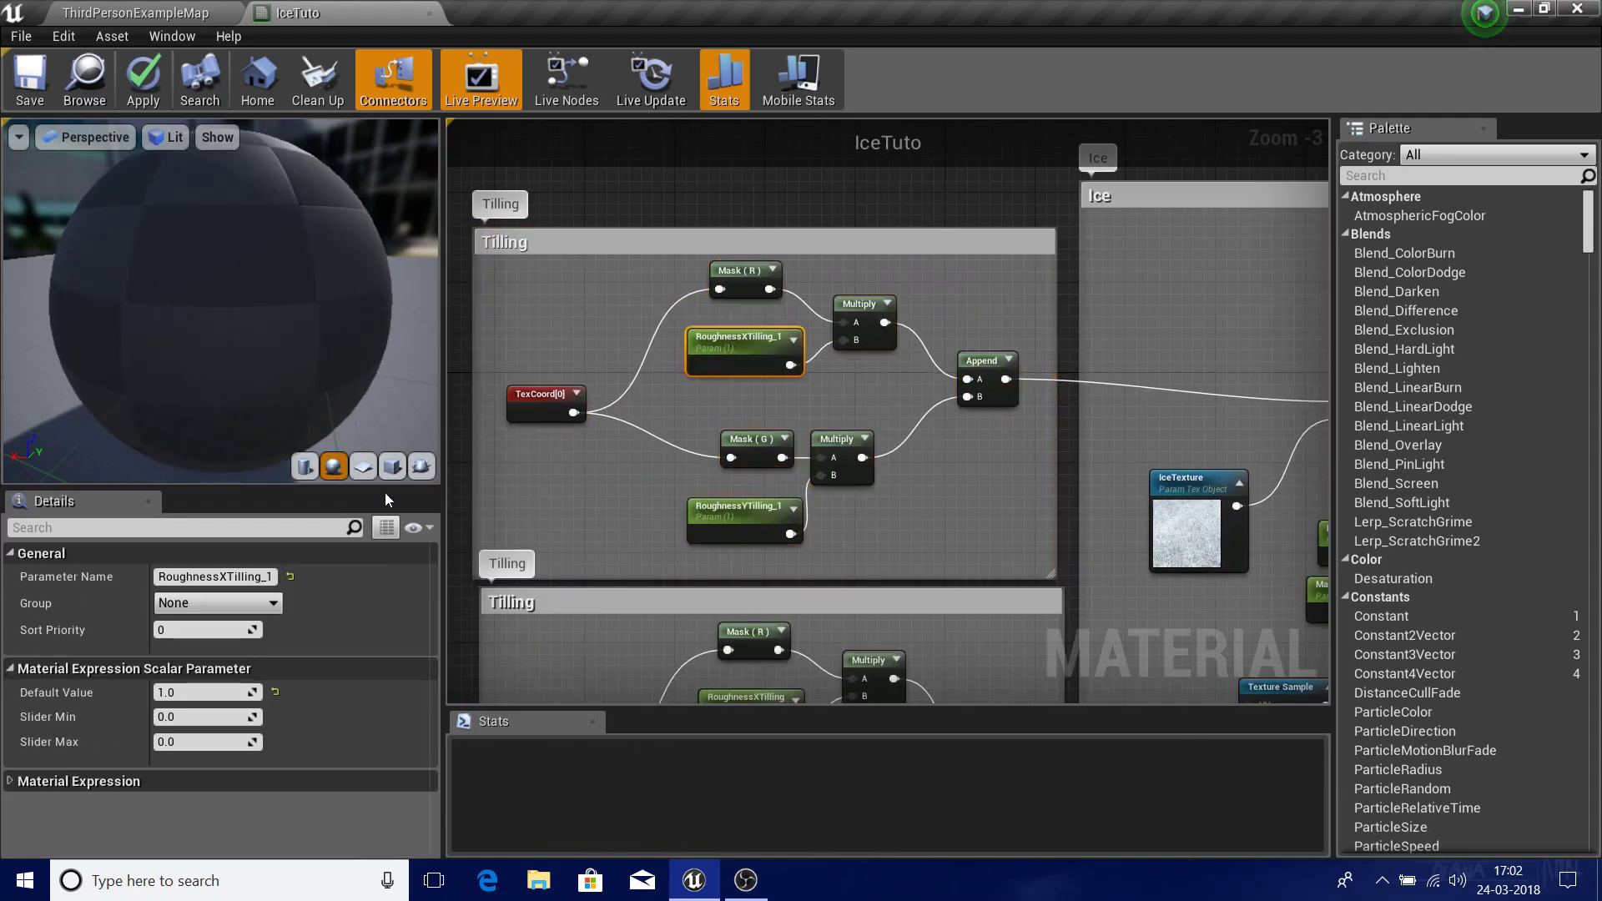
pyautogui.click(204, 576)
pyautogui.write('BaseColorXTillin')
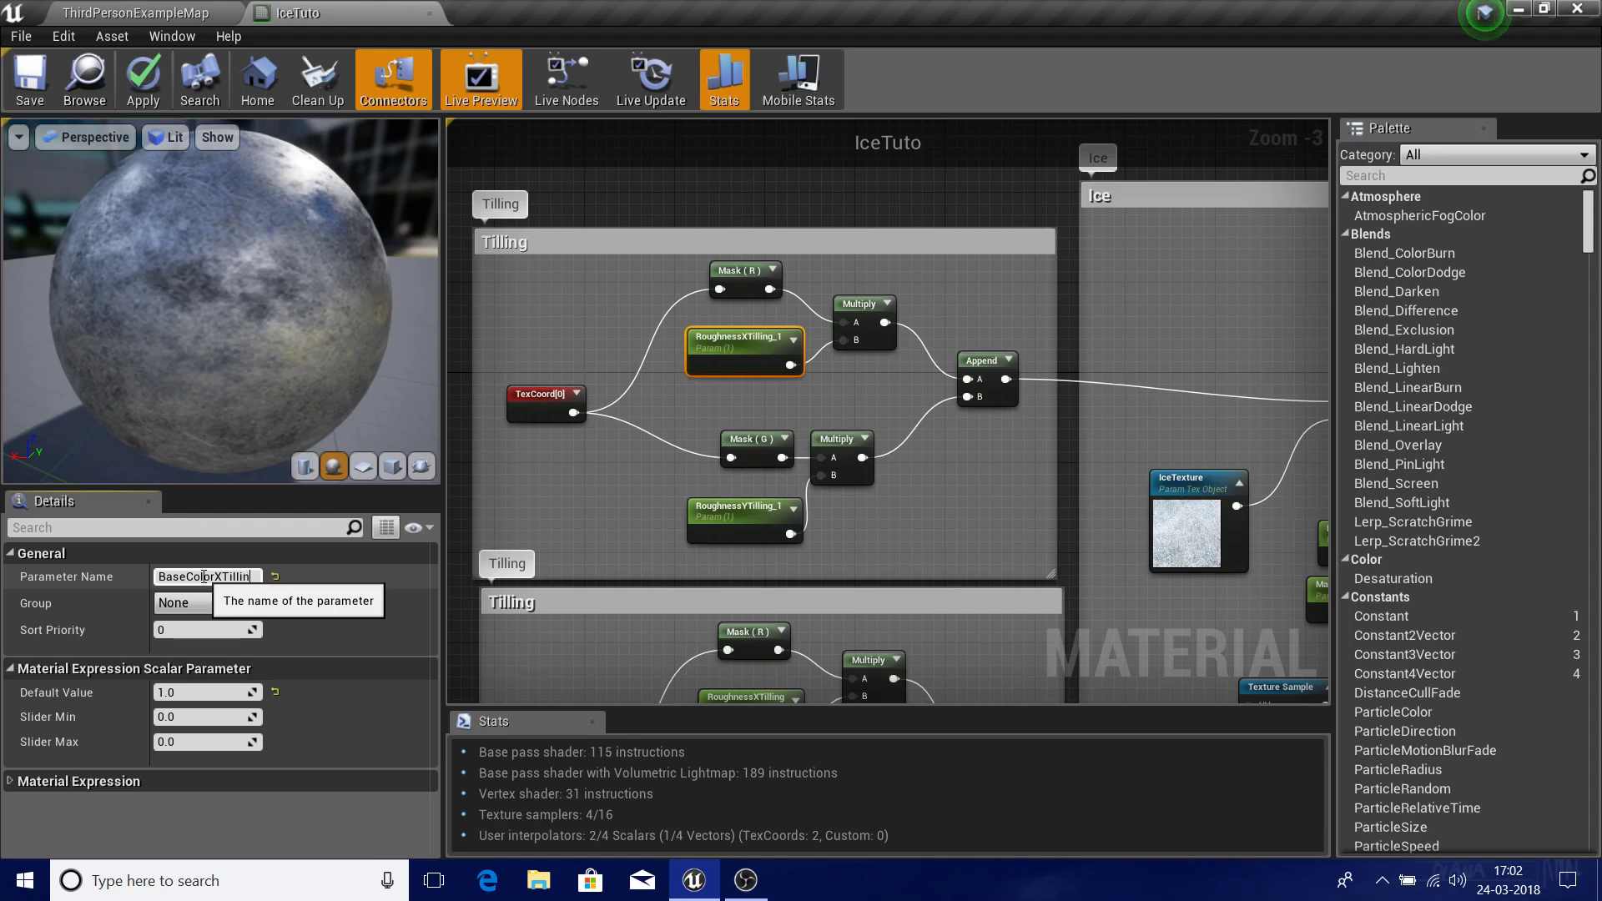
pyautogui.write('g')
pyautogui.press('Return')
# - Rename the Y tiling parameter in the copied group as BaseColorYTilling
pyautogui.click(745, 522)
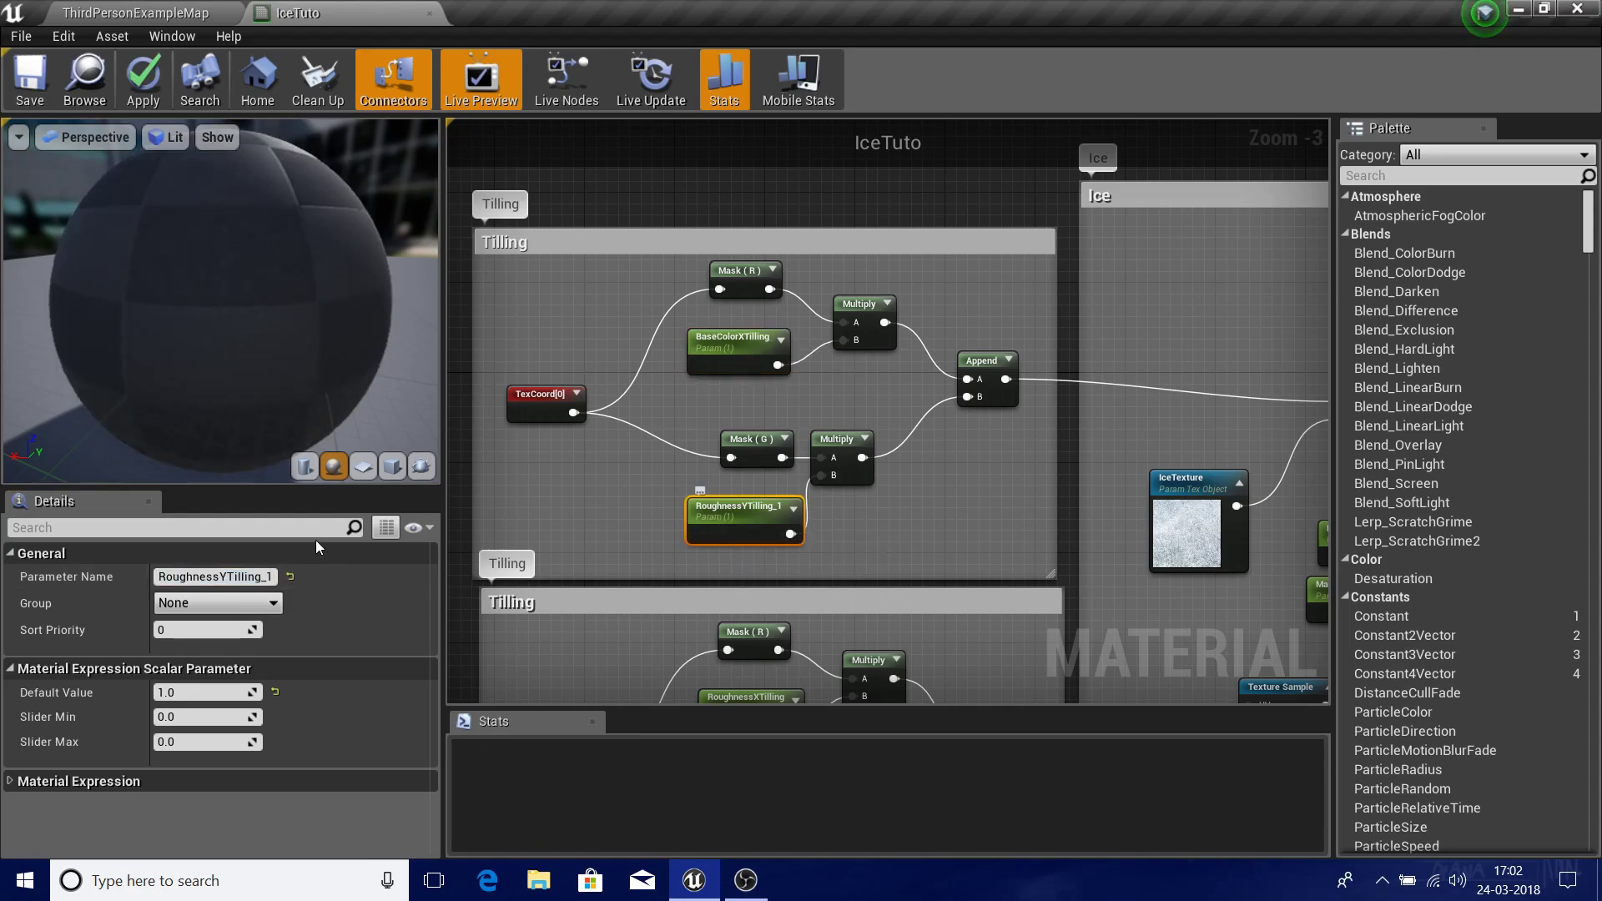
pyautogui.click(243, 582)
pyautogui.write('Base')
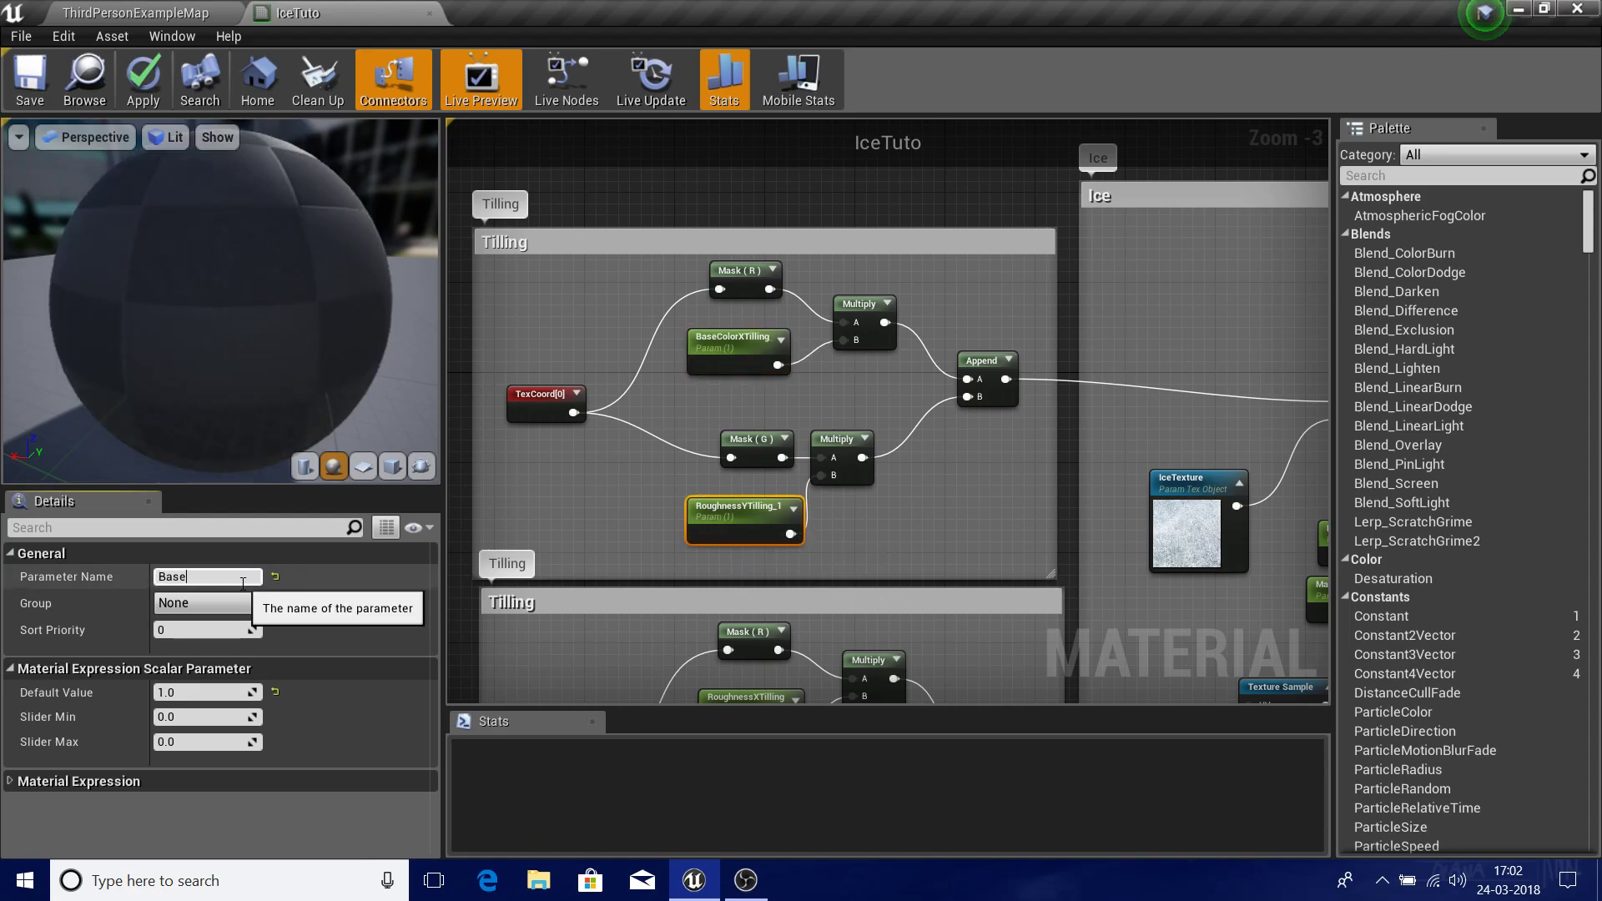
pyautogui.write('Co')
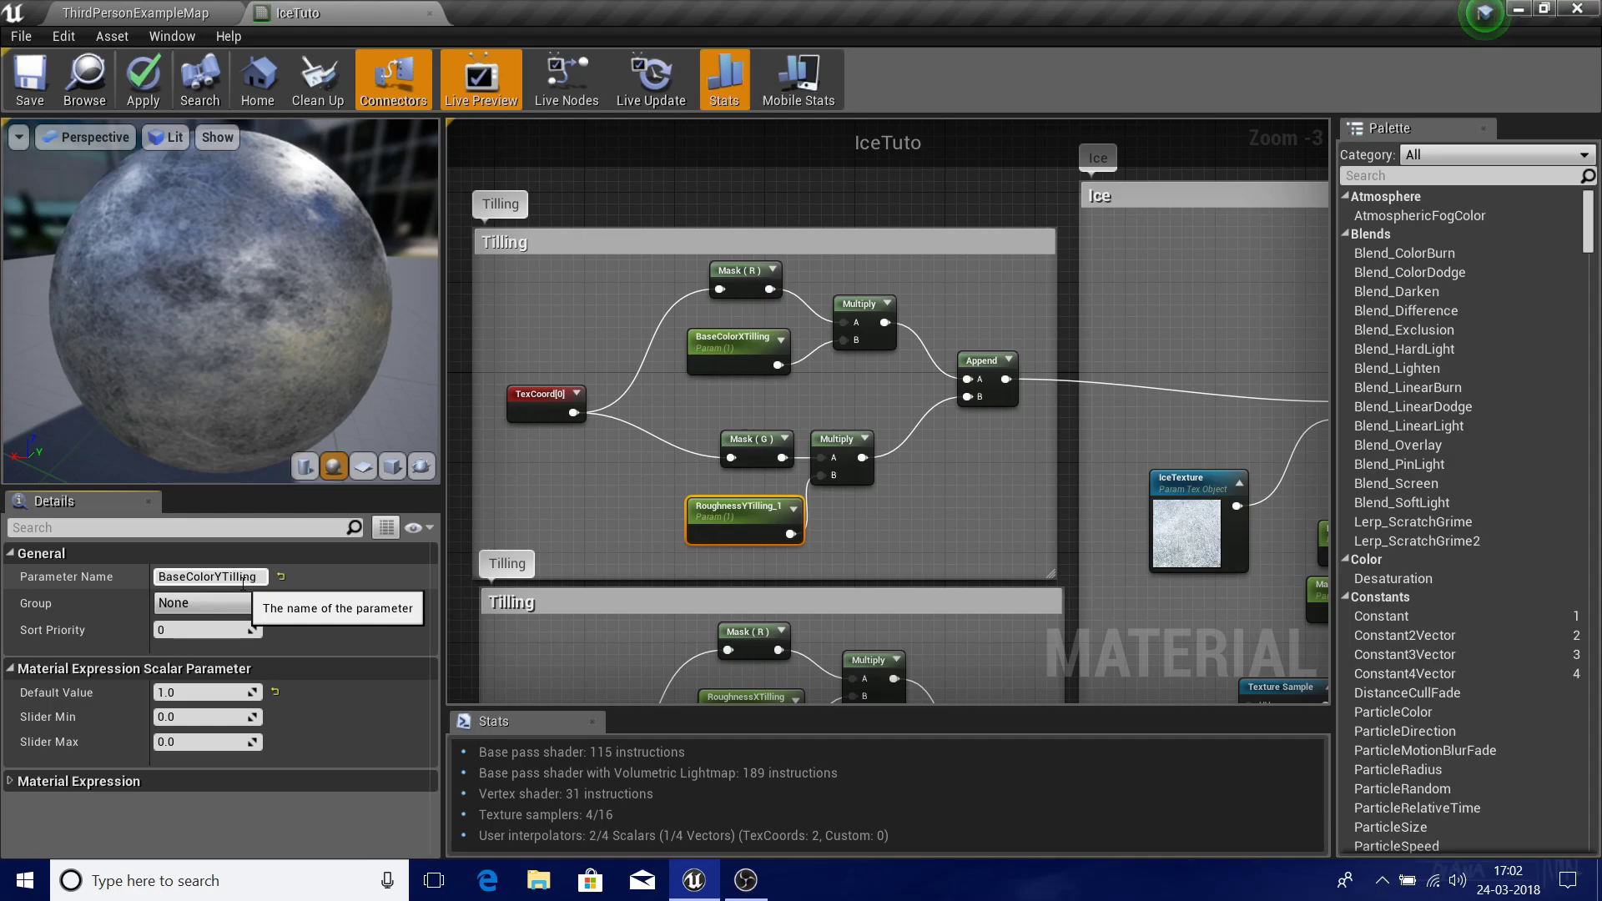
pyautogui.write('lorYTilling')
pyautogui.press('Return')
# - Check the roughness branch up to the Clamp node and save the IceTuto material
pyautogui.scroll(-6, 855, 346)
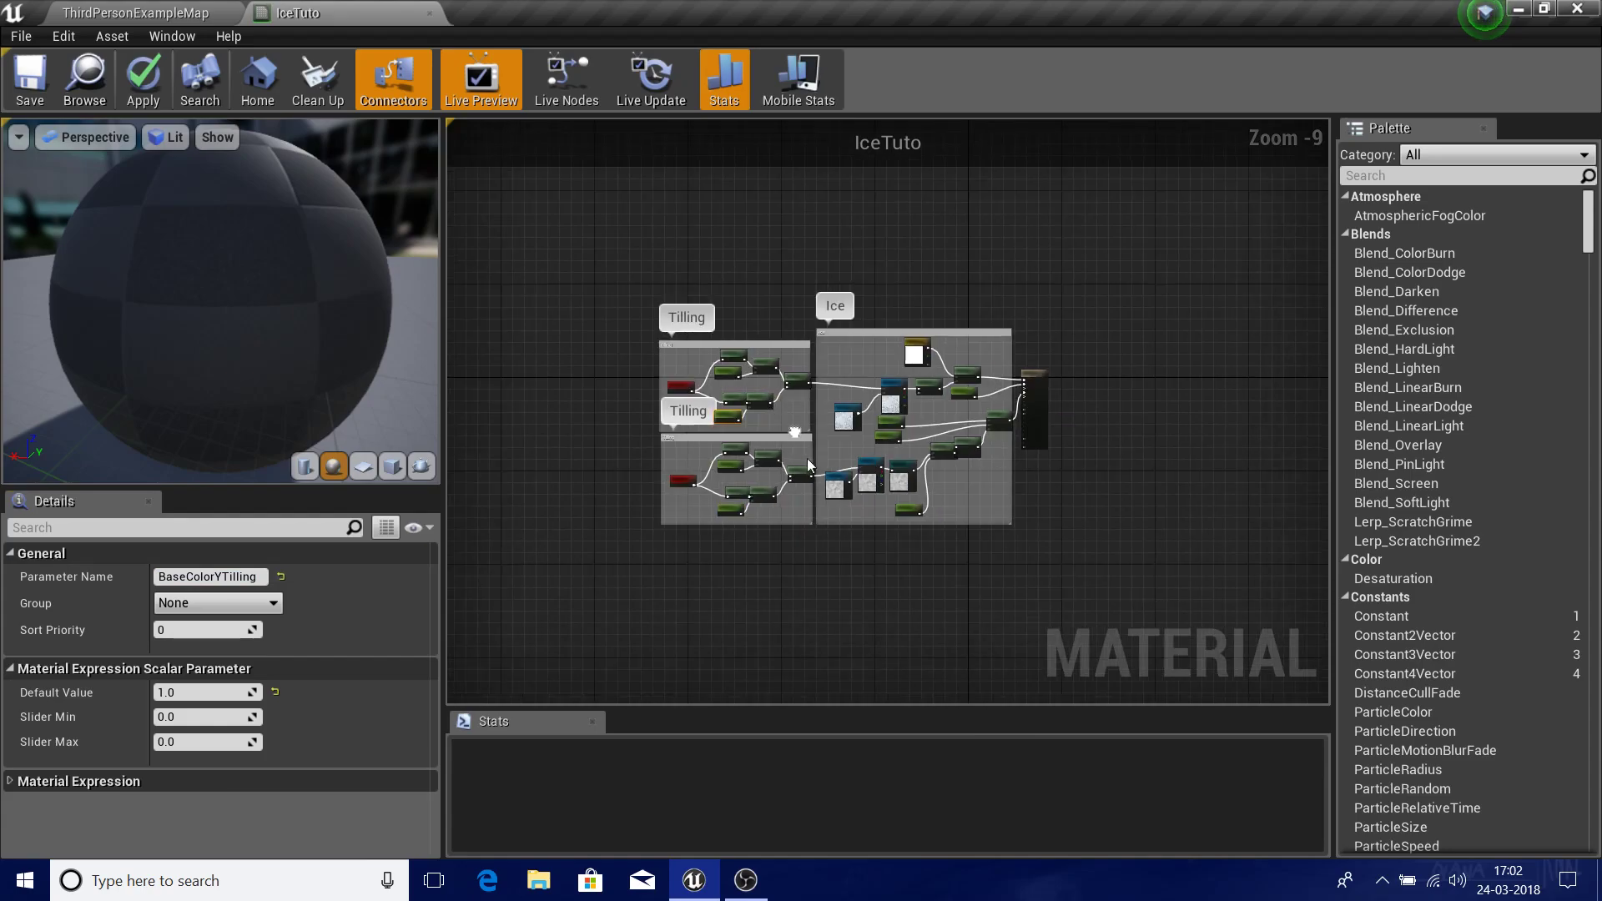
pyautogui.click(866, 560)
pyautogui.scroll(6, 868, 559)
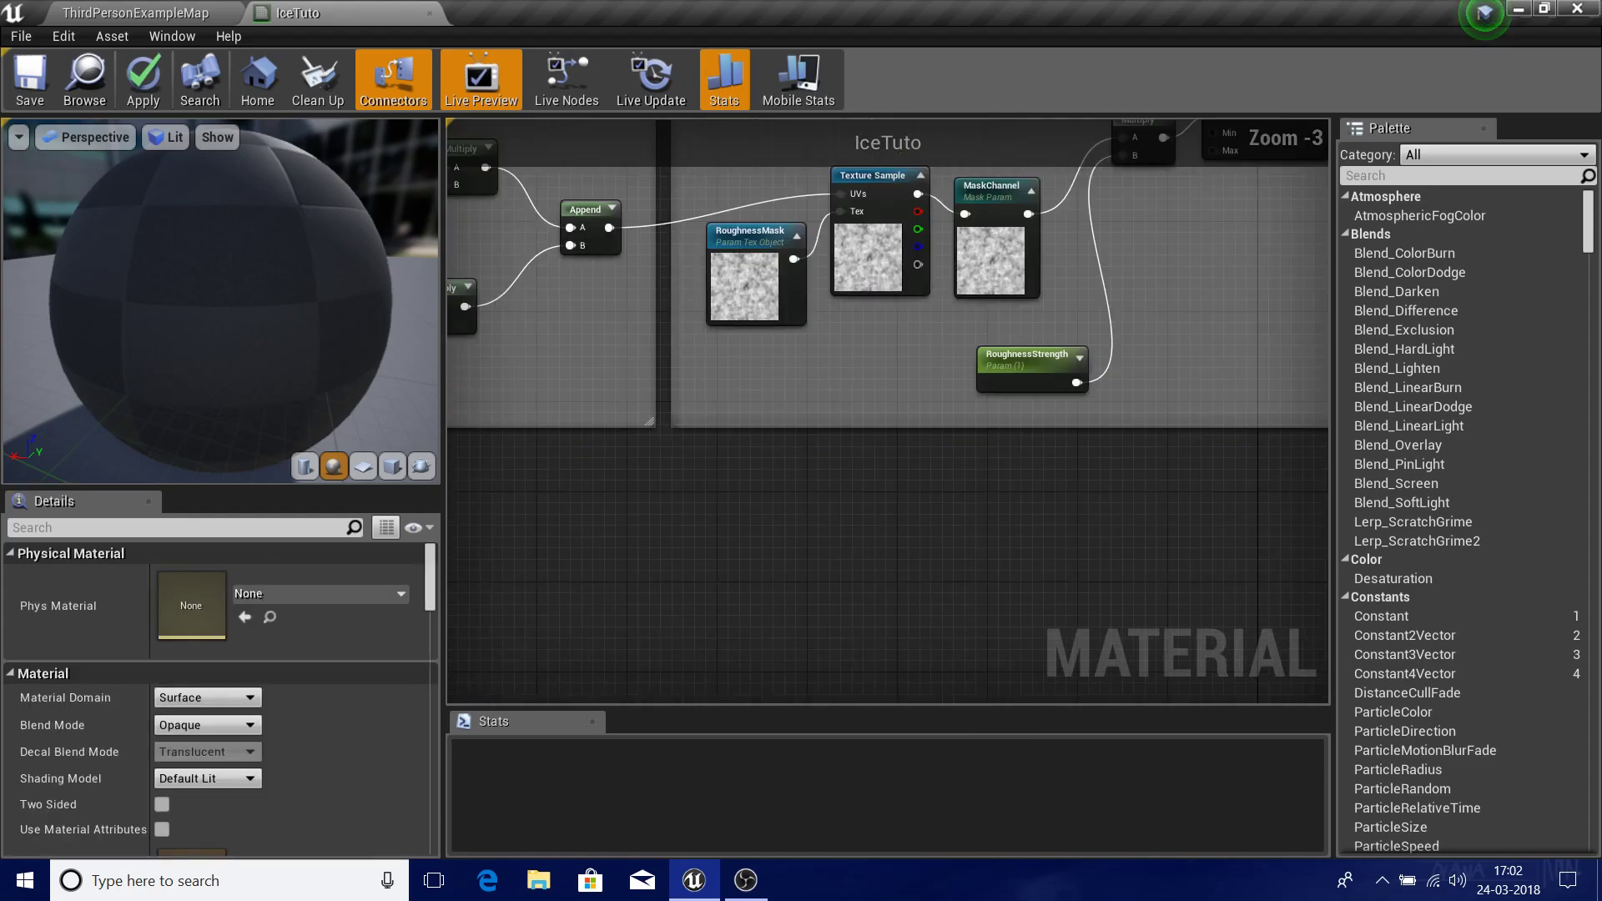
pyautogui.moveTo(868, 559); pyautogui.dragTo(713, 733, button='right')
pyautogui.click(1150, 316)
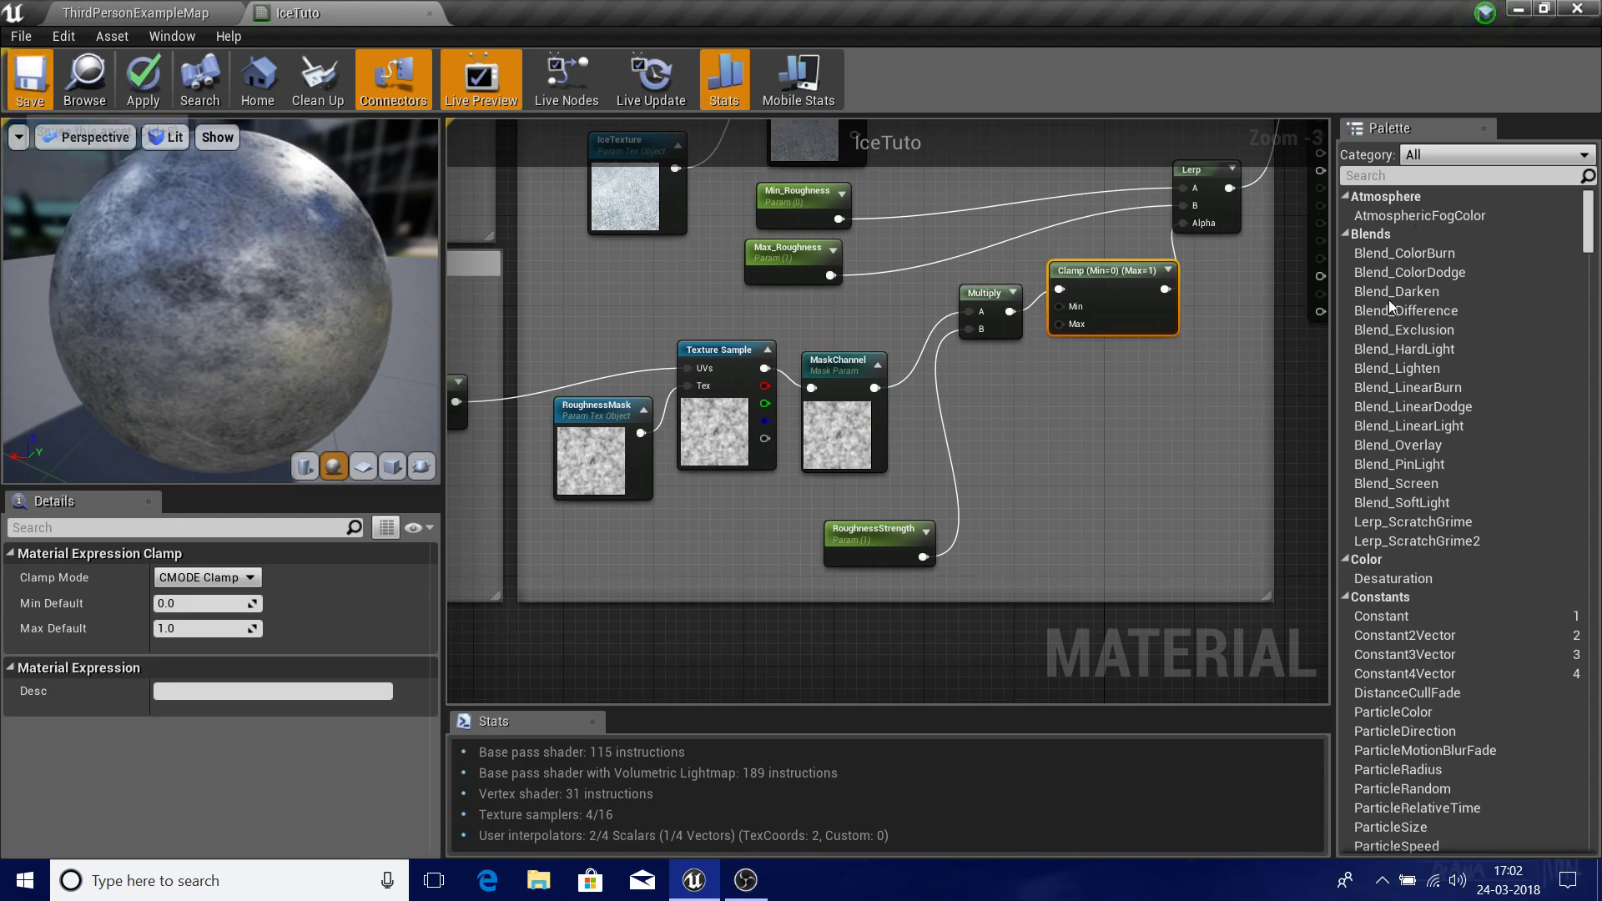
pyautogui.hotkey('ctrl', 's')
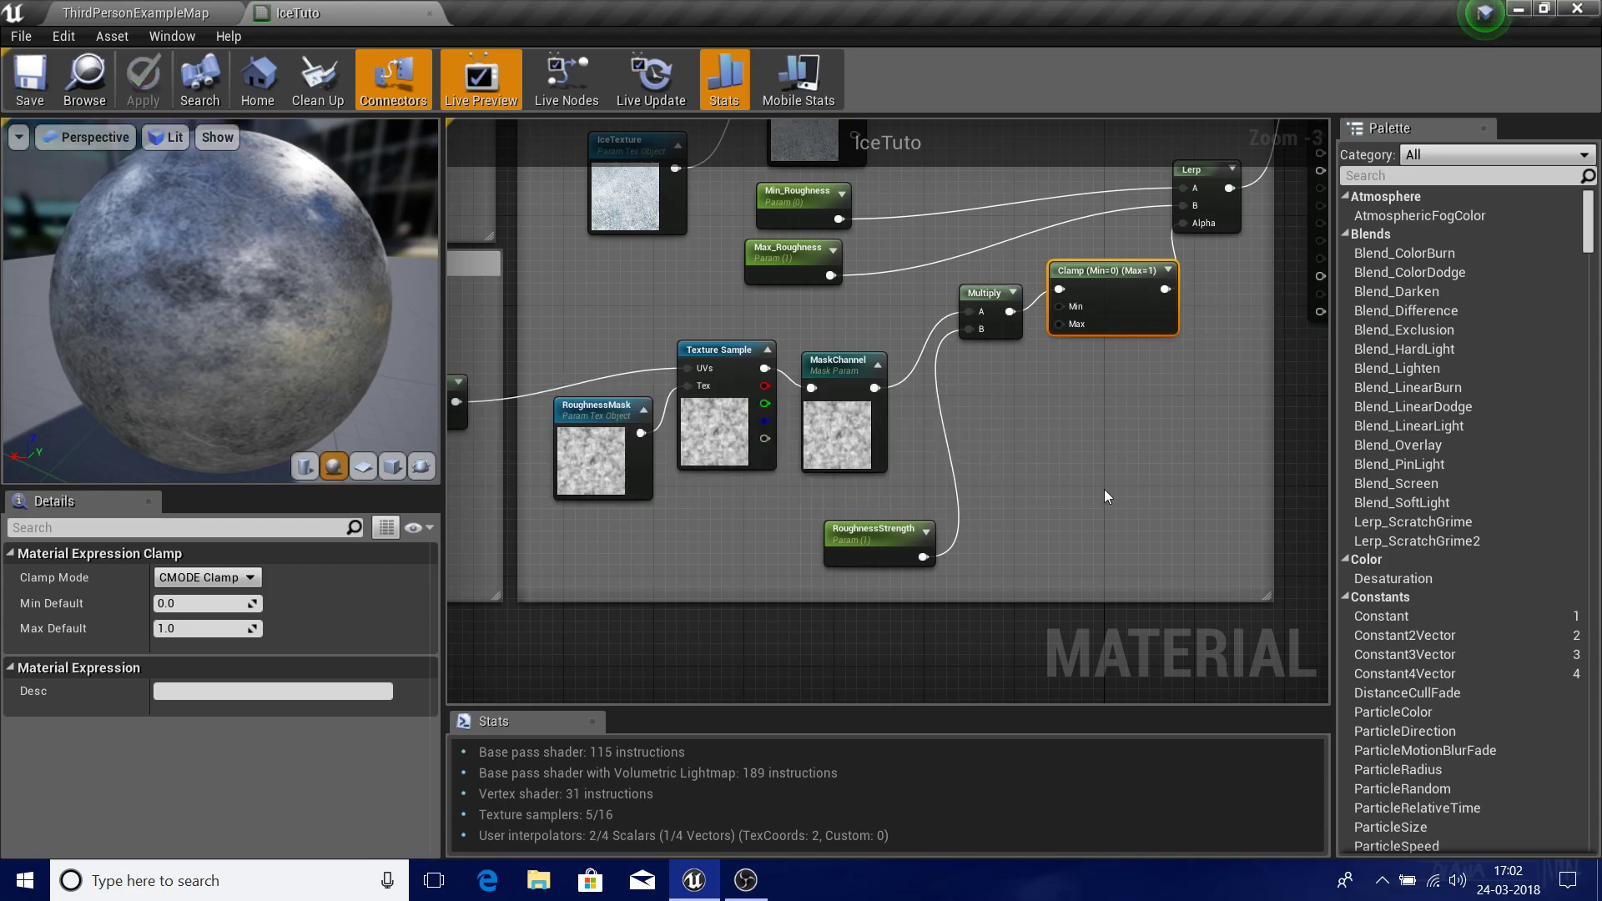
pyautogui.click(893, 379)
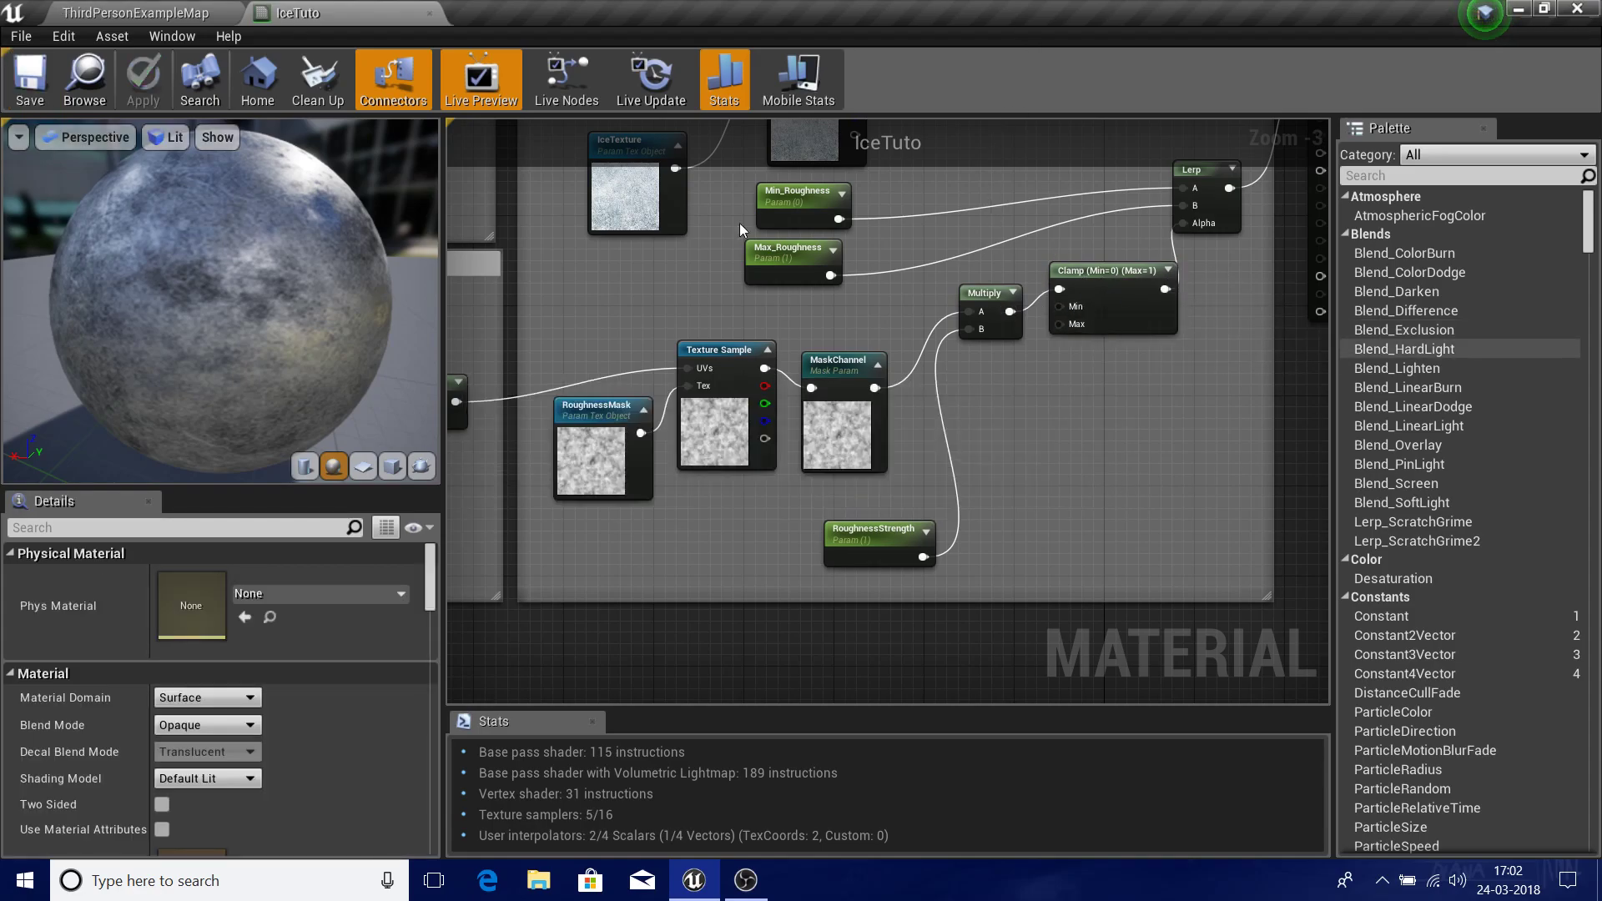
# - Return to the ThirdPersonExampleMap level and create a material instance from IceTuto, keeping its default name
pyautogui.click(136, 12)
pyautogui.moveTo(864, 172); pyautogui.dragTo(909, 171, button='right')
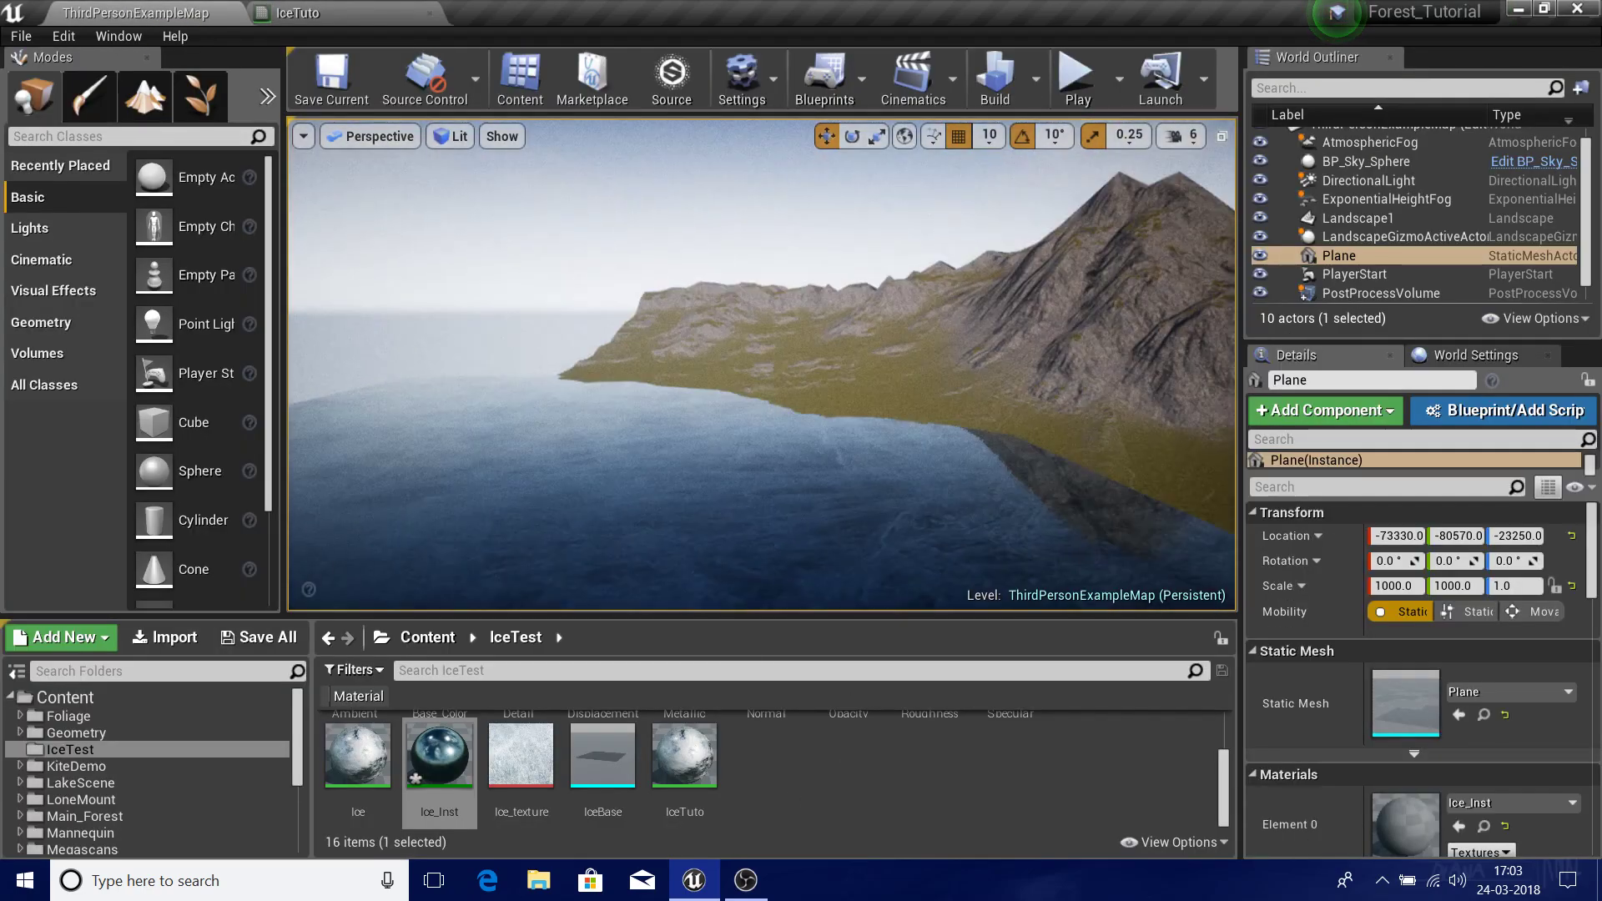
pyautogui.rightClick(715, 789)
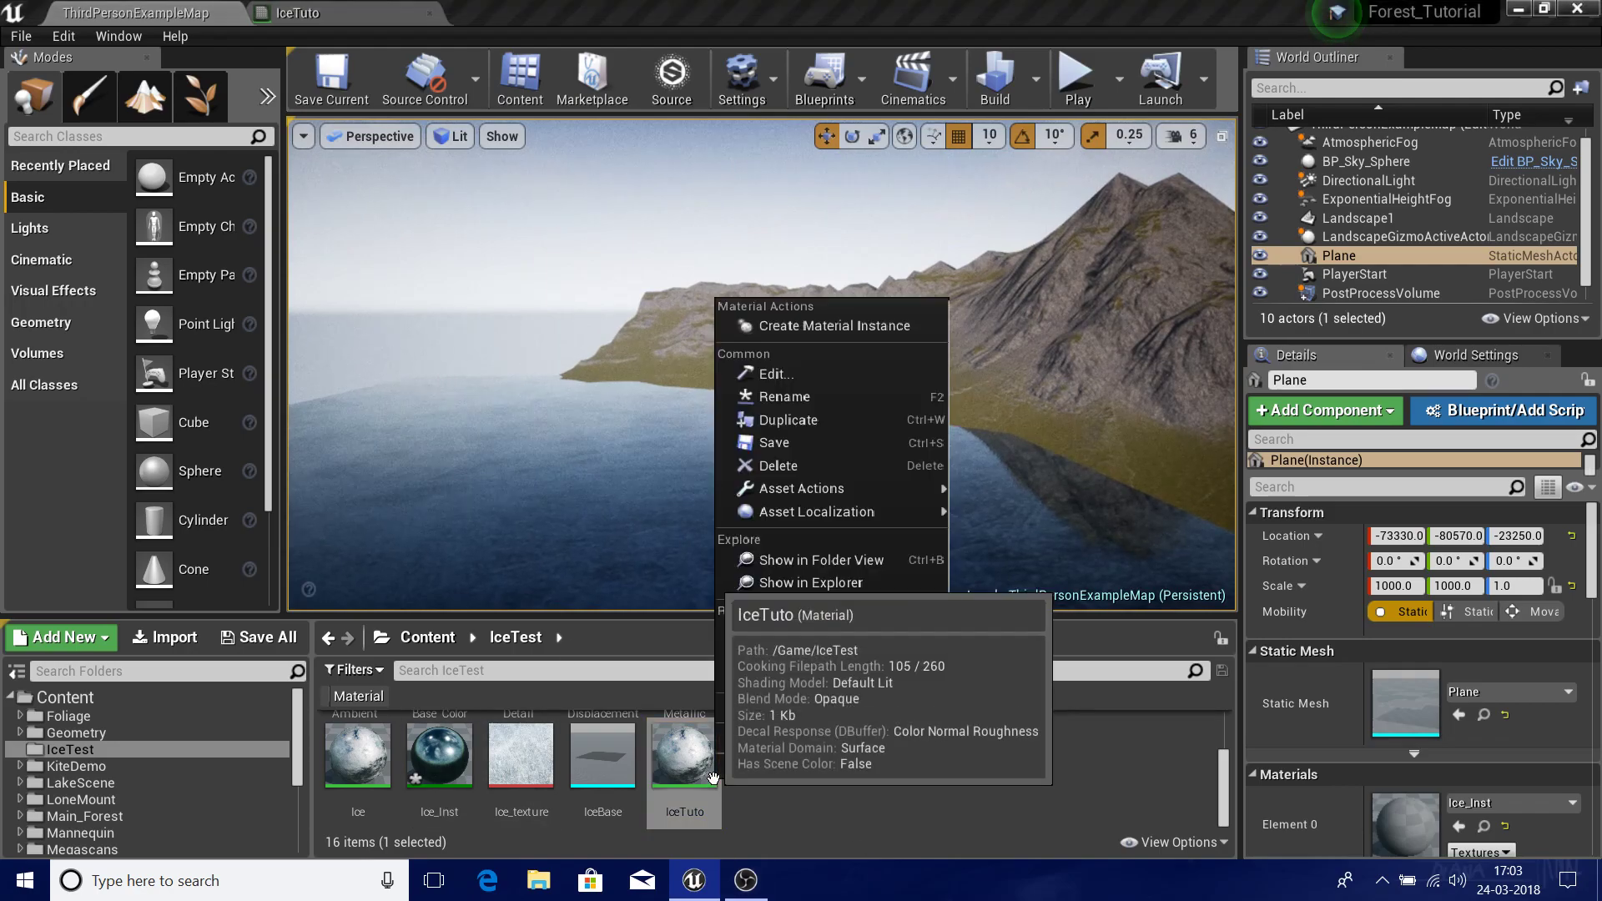
pyautogui.click(841, 326)
pyautogui.press('Return')
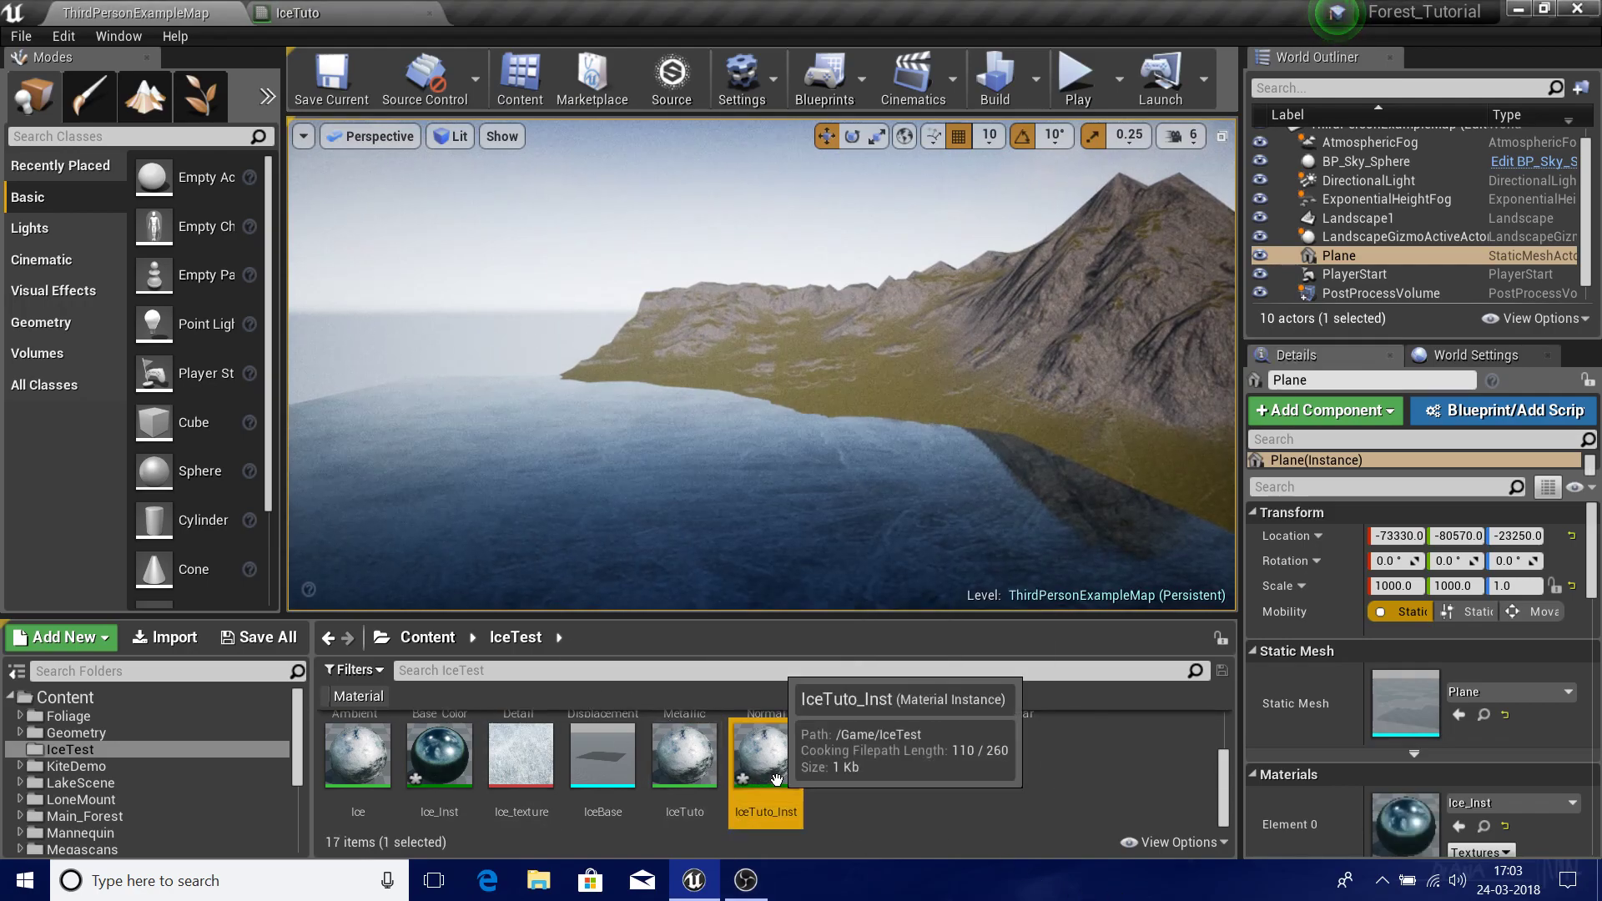
# - Apply the IceTuto_Inst material instance to the lake plane and inspect the surface from several viewpoints
pyautogui.moveTo(776, 780); pyautogui.dragTo(876, 382)
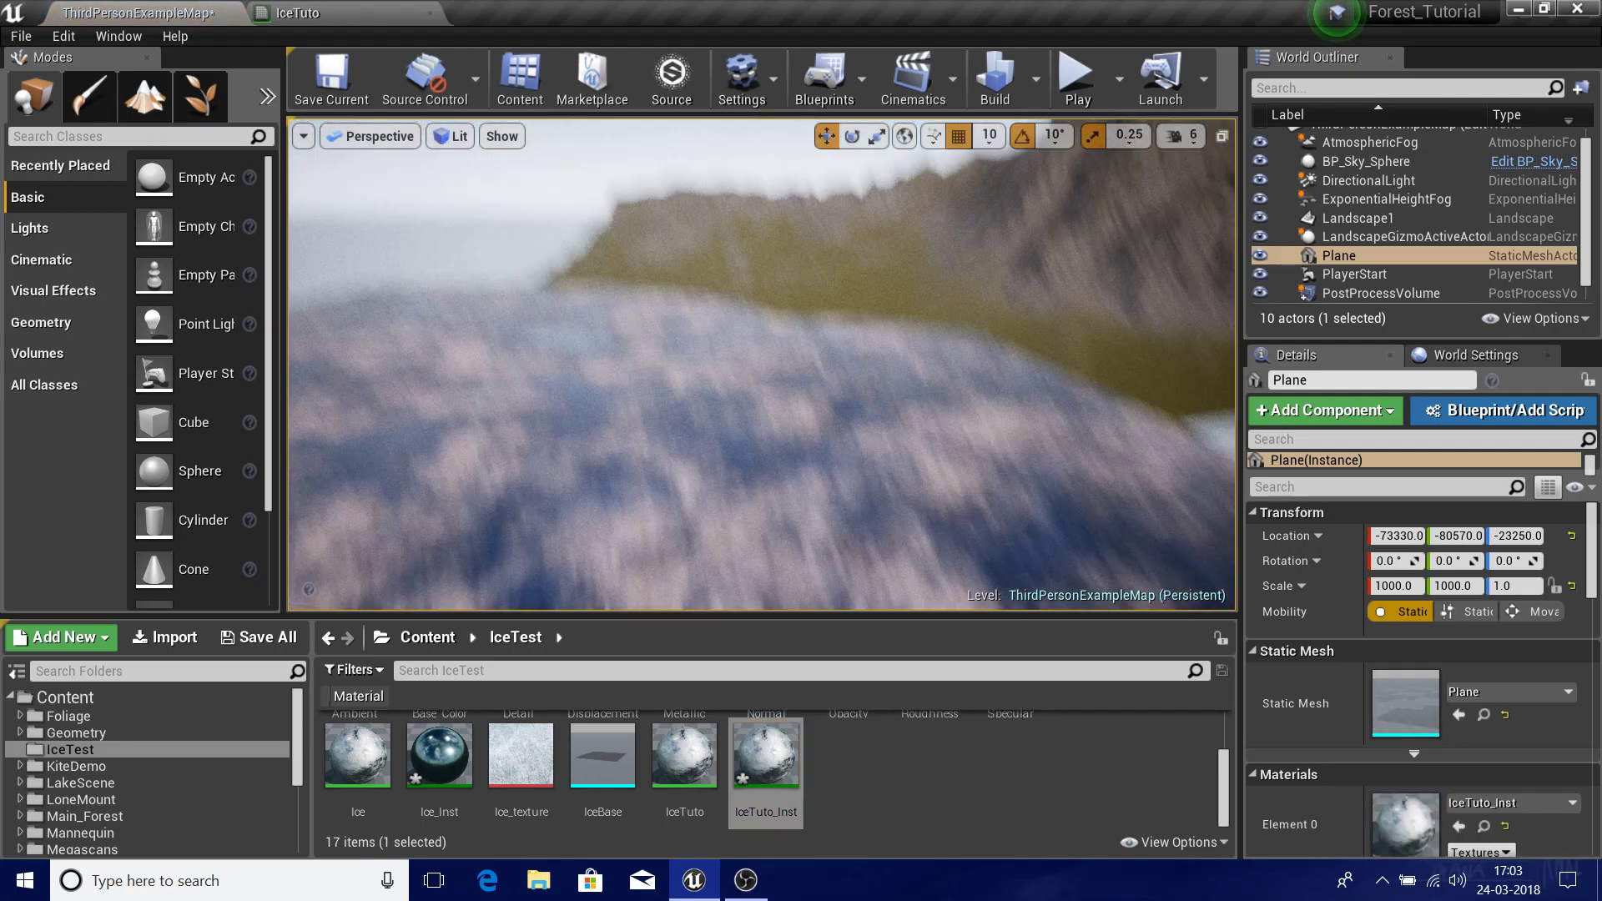
pyautogui.moveTo(876, 382); pyautogui.dragTo(893, 417, button='right')
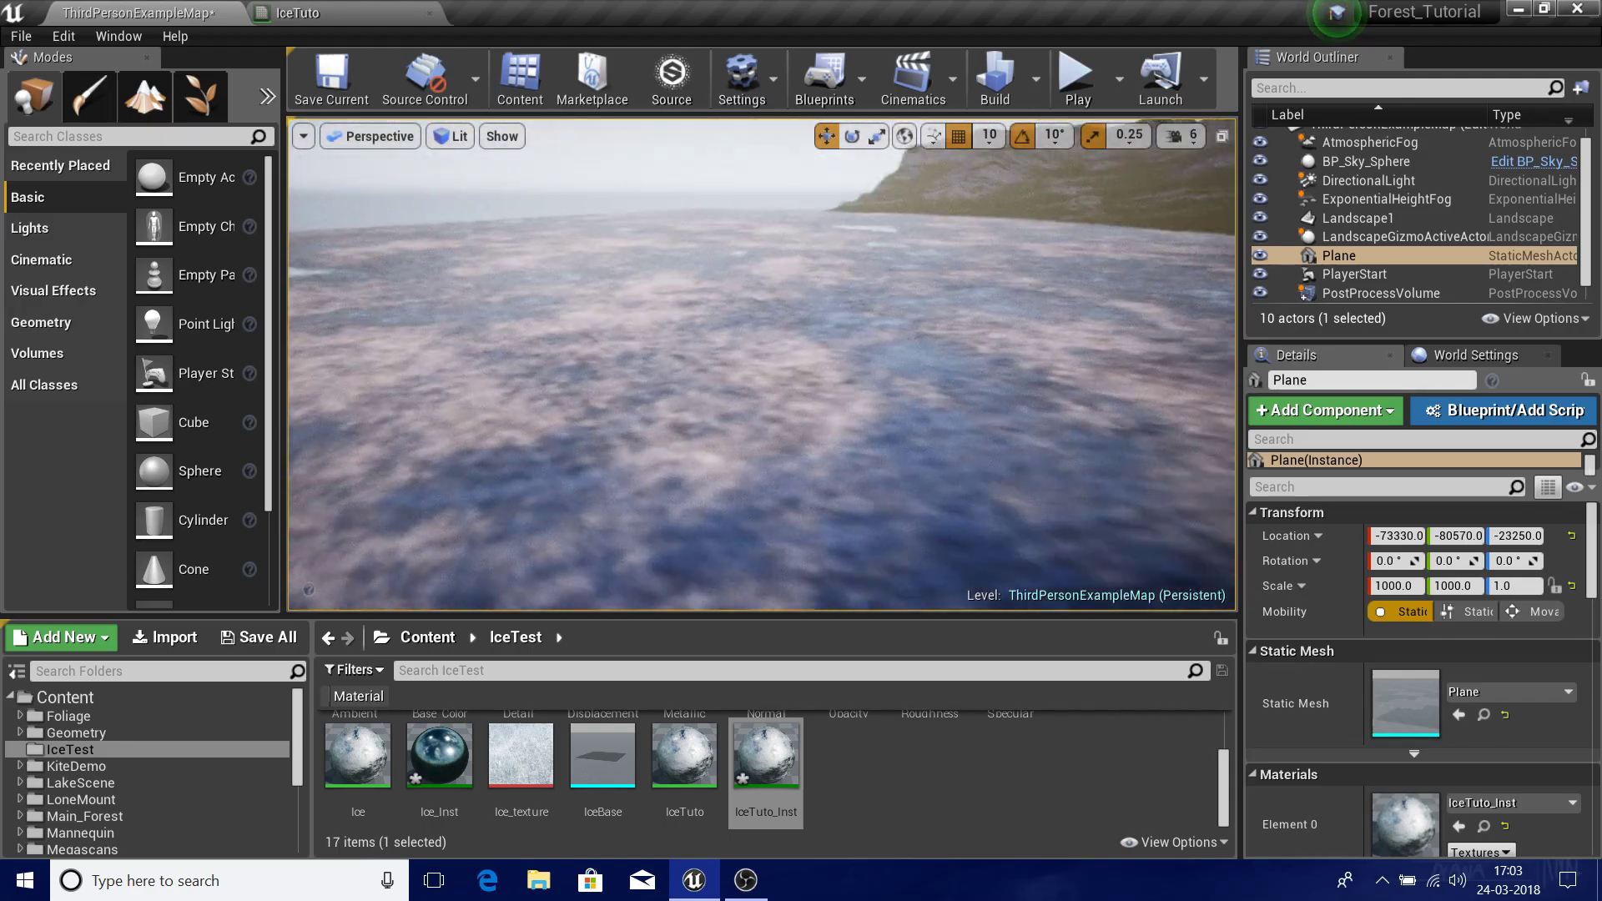
pyautogui.moveTo(876, 382)
pyautogui.mouseDown(button='right')
pyautogui.moveTo(752, 396)
pyautogui.moveTo(893, 343)
pyautogui.moveTo(826, 375)
pyautogui.moveTo(734, 363)
pyautogui.moveTo(877, 382)
pyautogui.mouseUp(button='right')
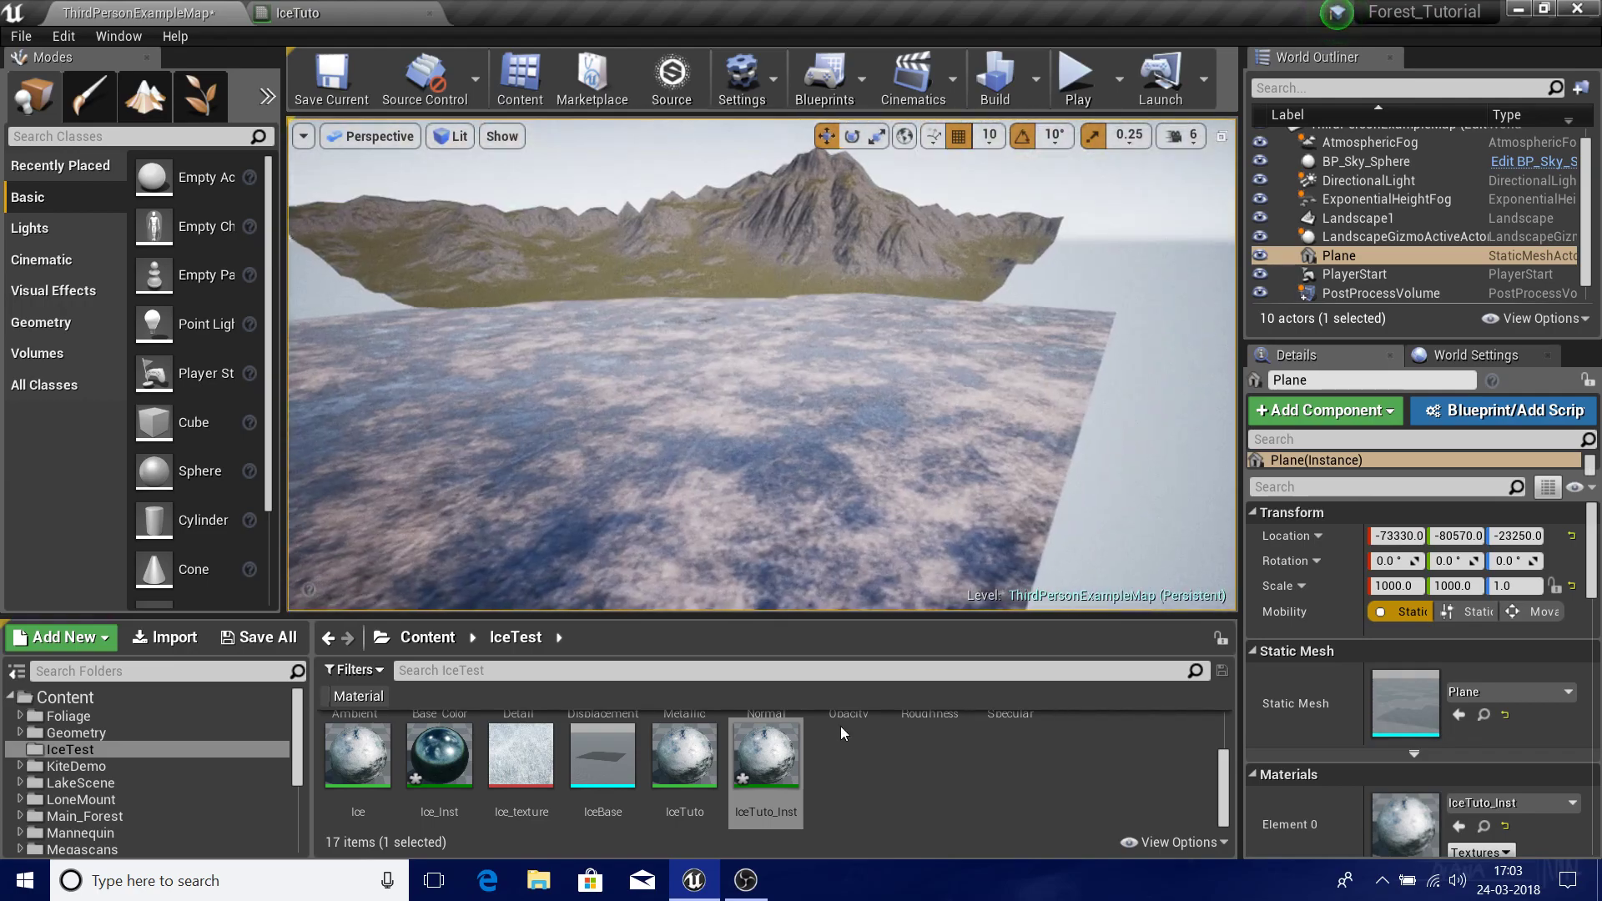
# - Open IceTuto_Inst for editing and place its editor as a floating window beside the level viewport
pyautogui.doubleClick(766, 760)
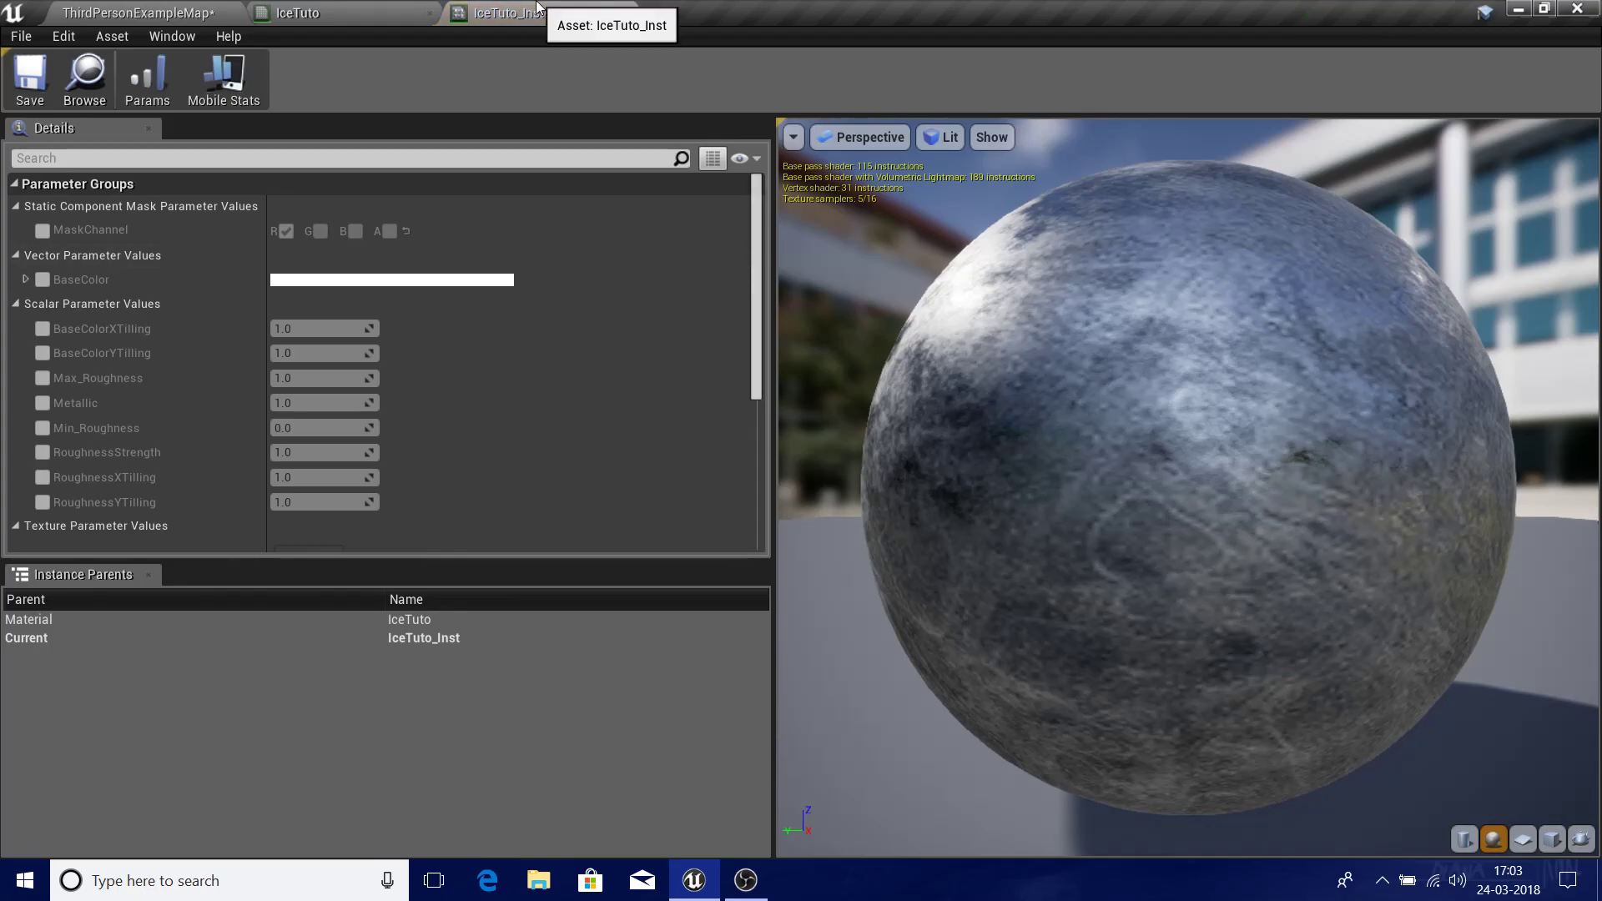
pyautogui.moveTo(538, 9); pyautogui.dragTo(1214, 334)
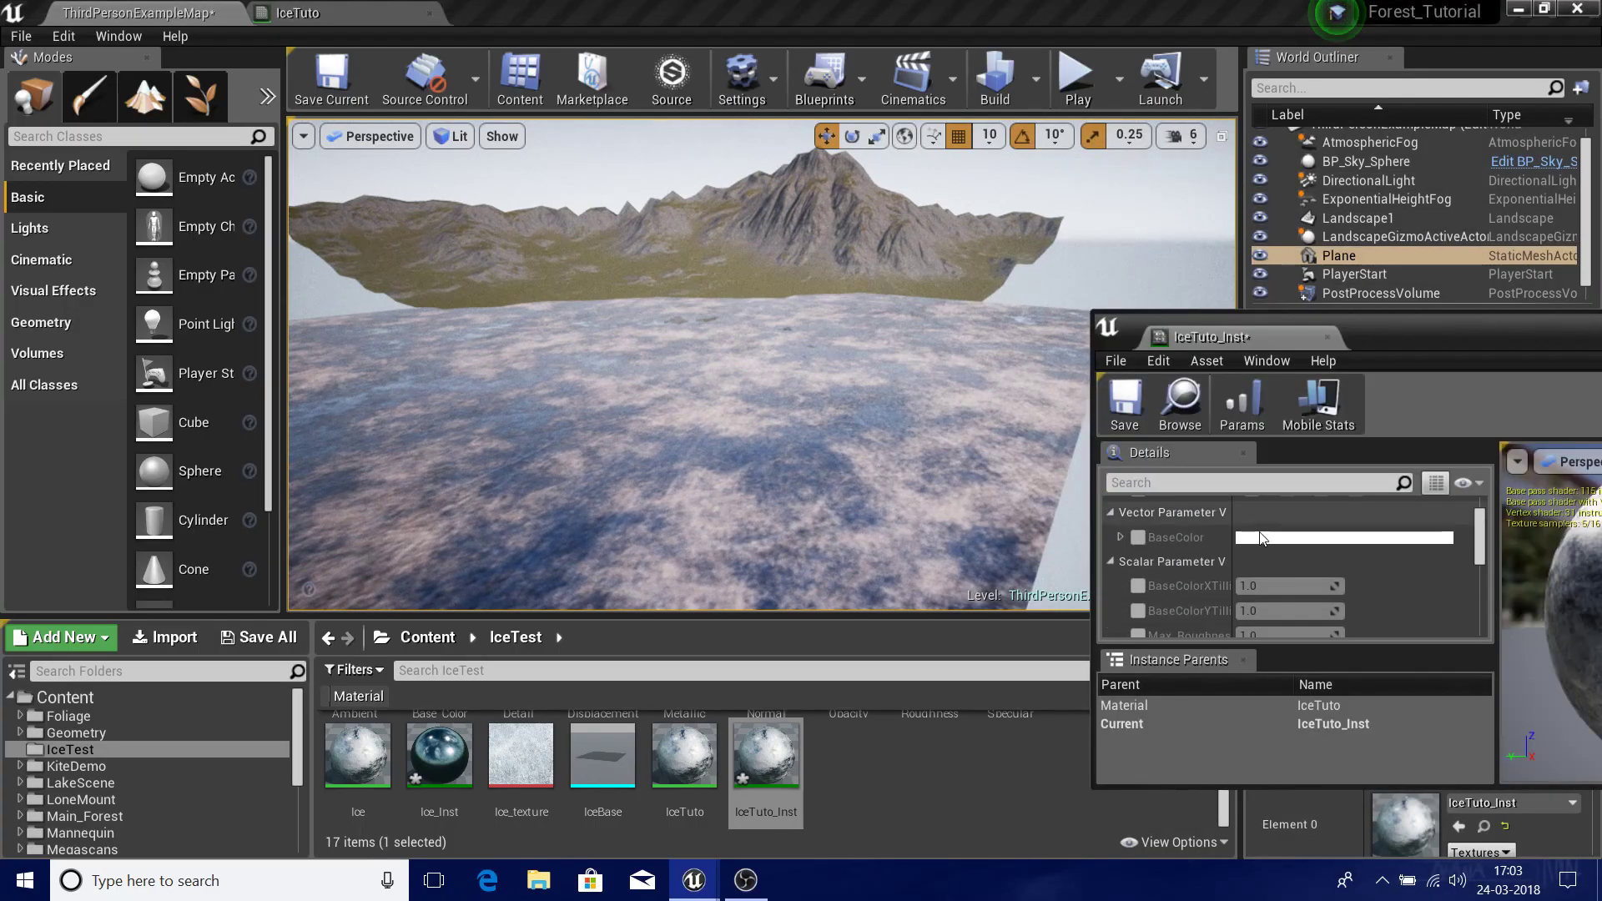
pyautogui.scroll(-1, 1261, 538)
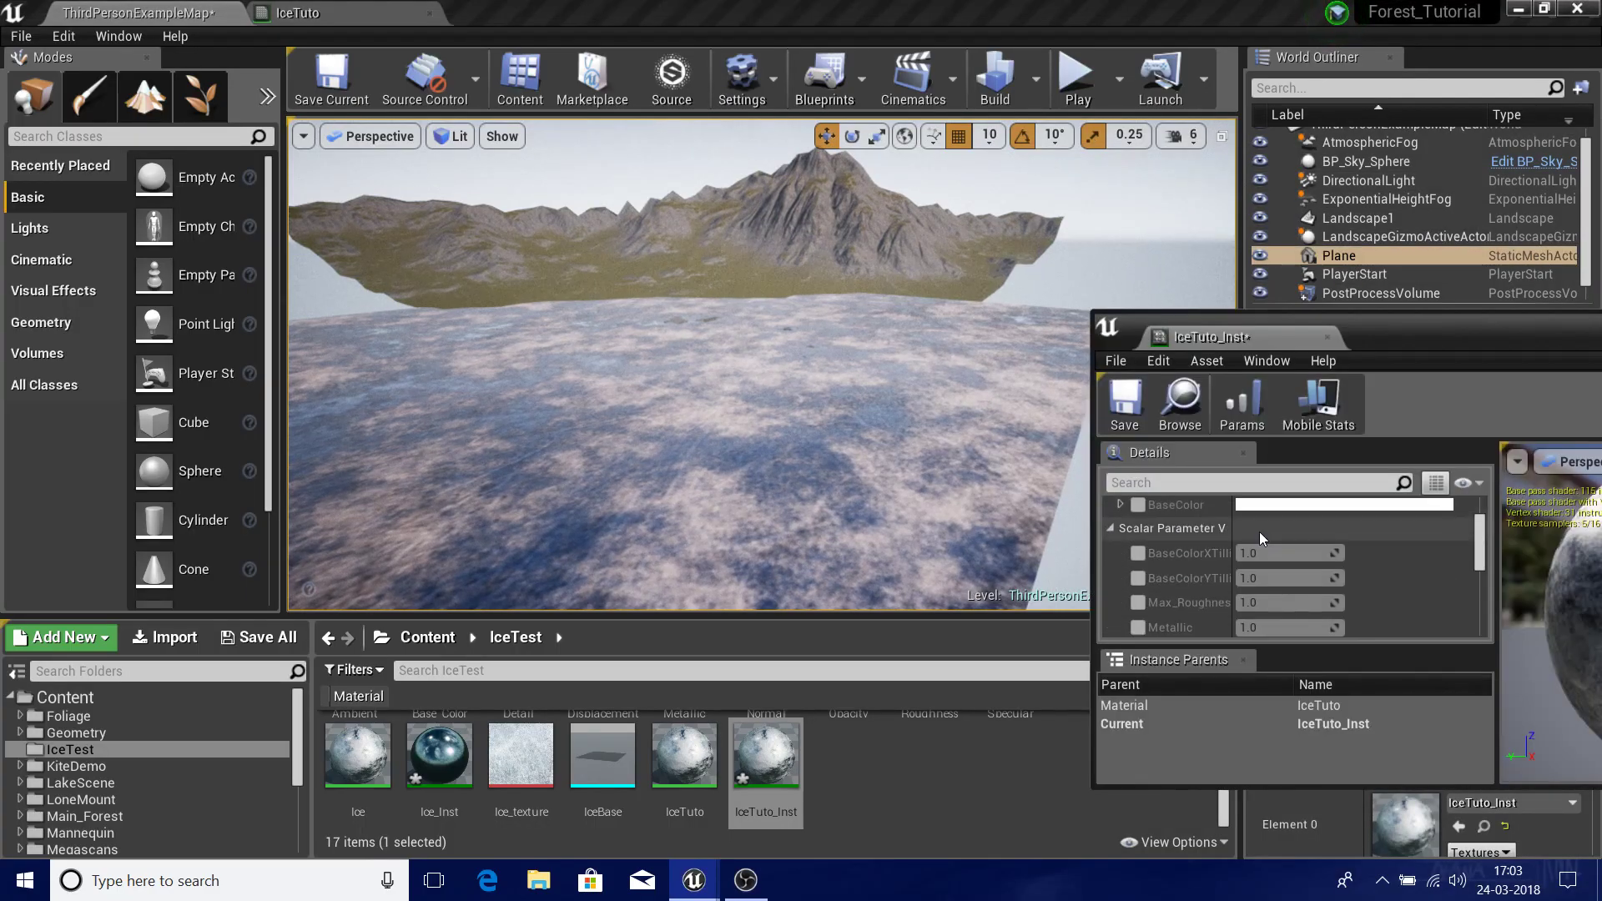
pyautogui.doubleClick(1404, 313)
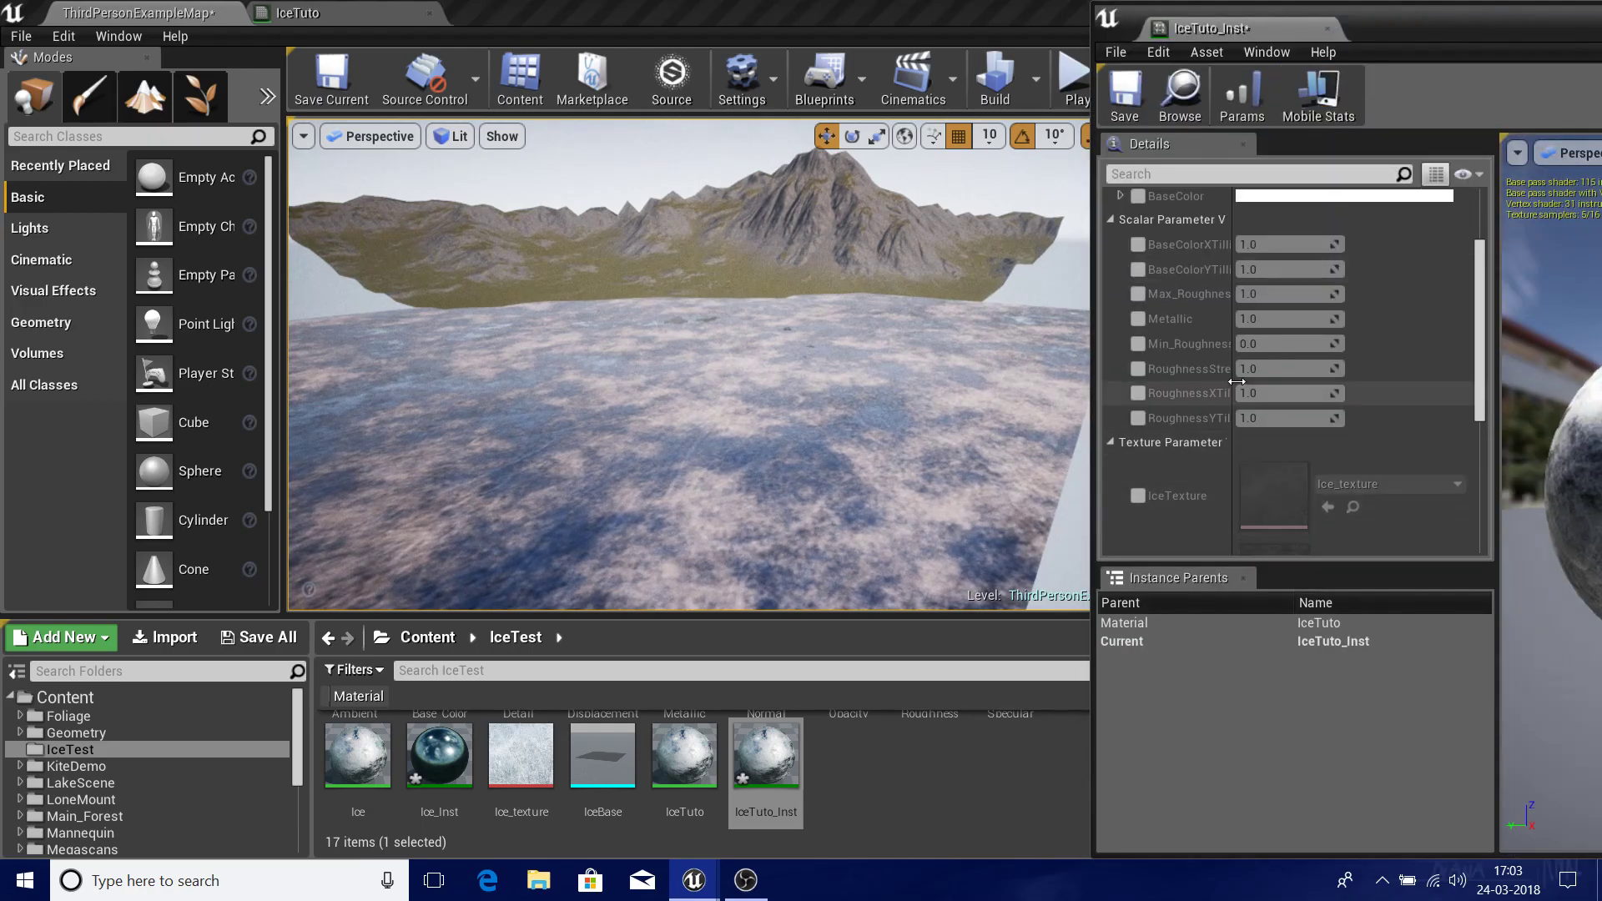
# - Widen the name column of the instance's parameter list so the full scalar parameter names can be read
pyautogui.moveTo(943, 404)
pyautogui.mouseDown(button='right')
pyautogui.moveTo(930, 518)
pyautogui.moveTo(926, 411)
pyautogui.mouseUp(button='right')
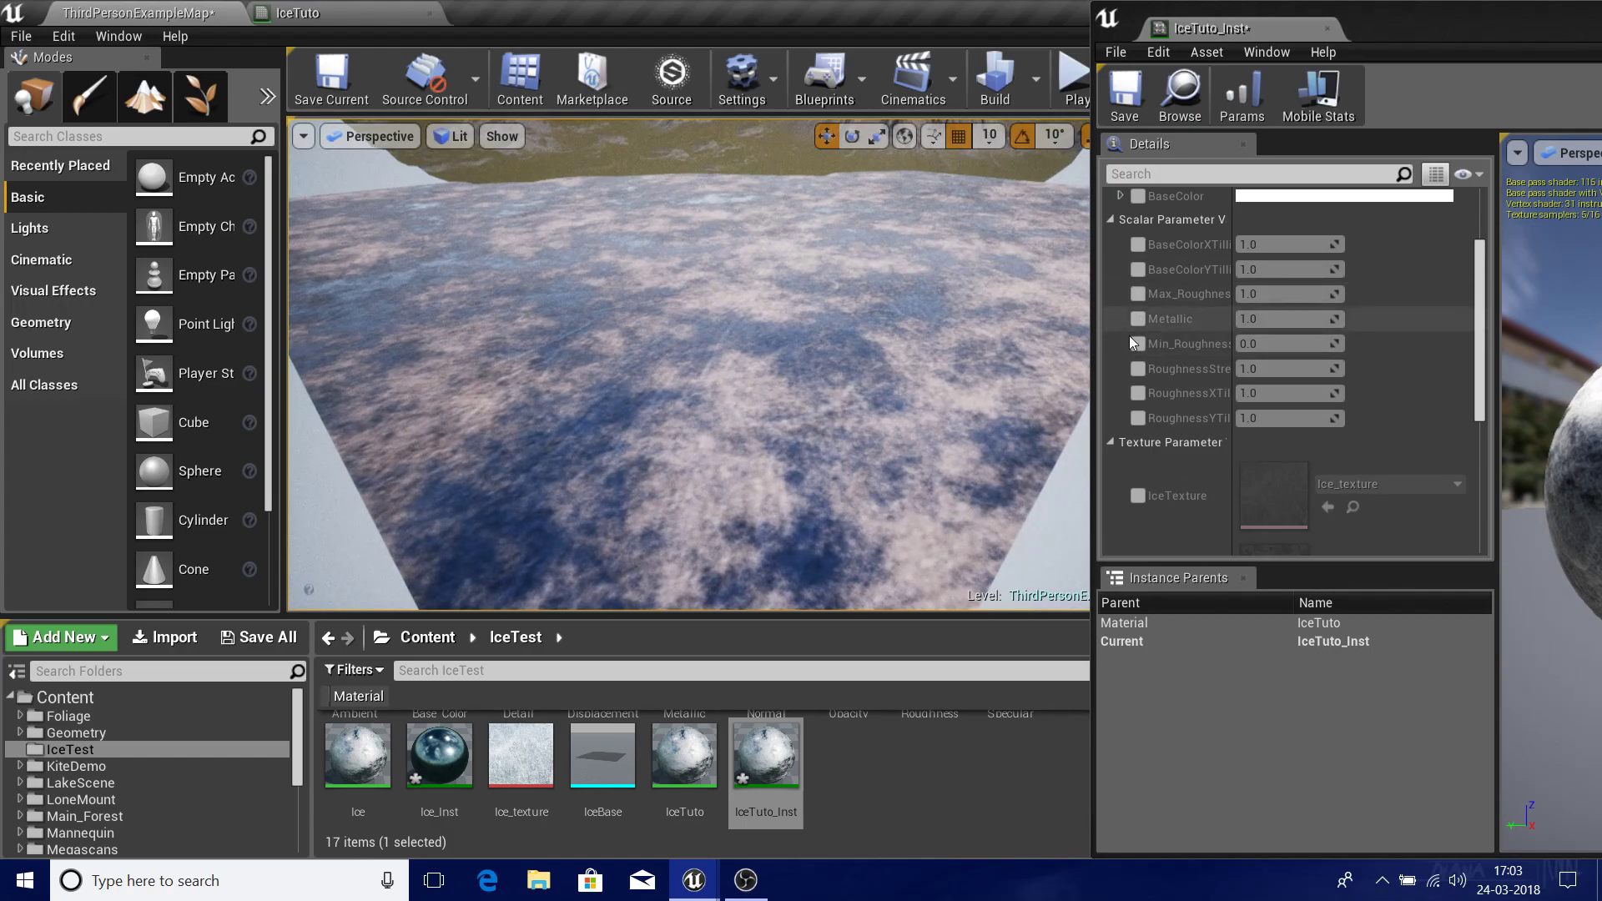
pyautogui.click(1246, 297)
pyautogui.moveTo(1246, 297); pyautogui.dragTo(1282, 297)
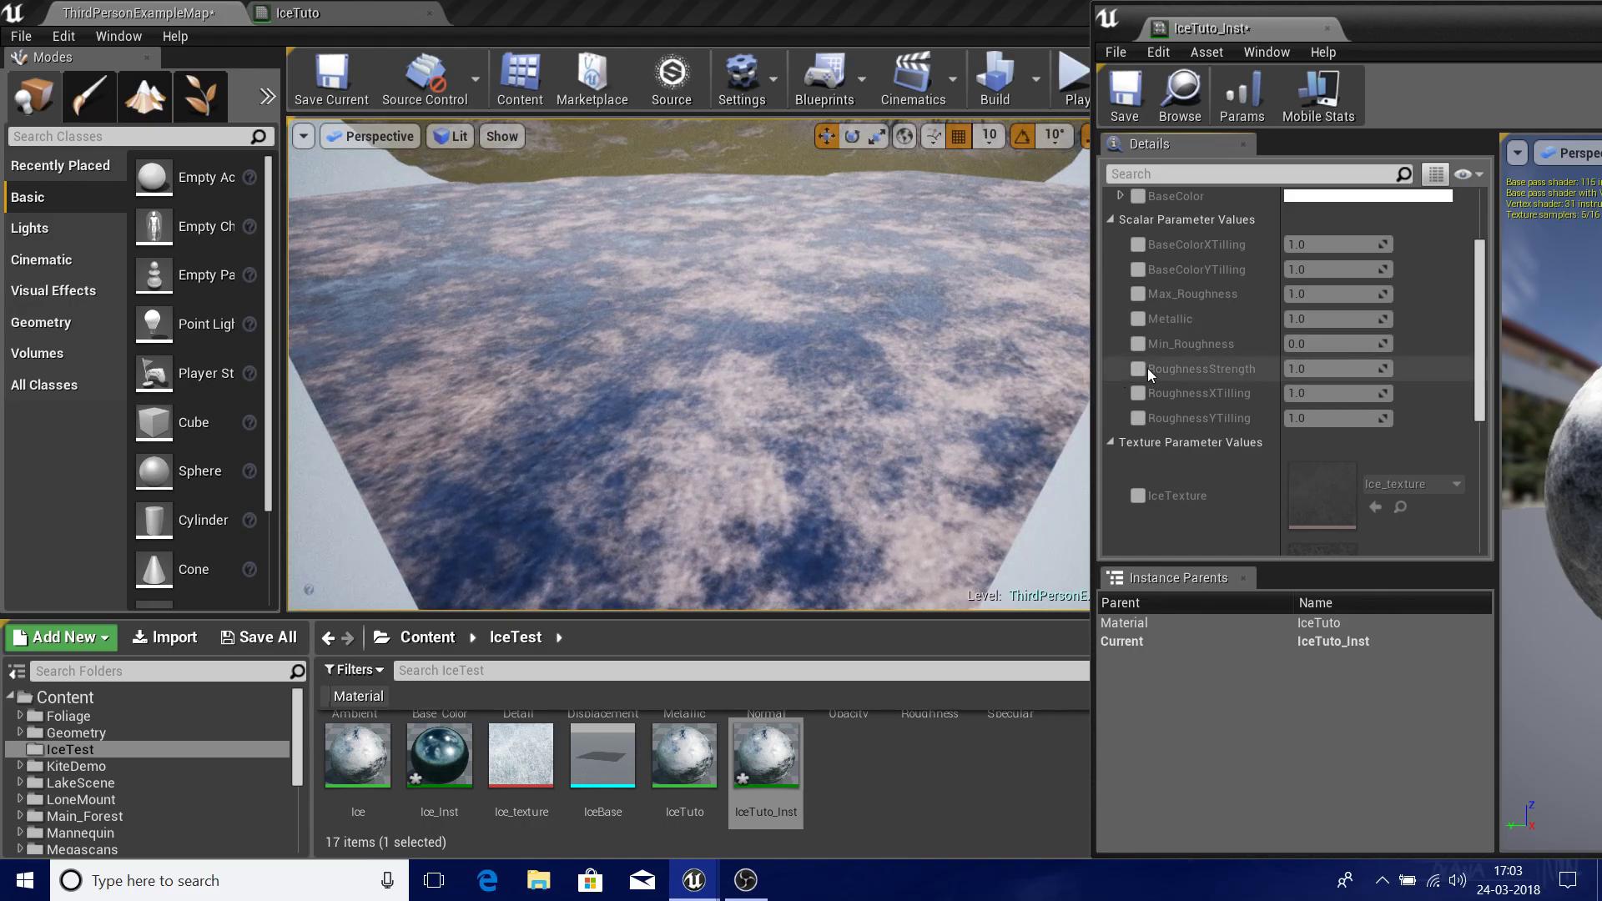
# - Enable the RoughnessStrength override in IceTuto_Inst and tune it to about 0.81, checking the lake surface
pyautogui.click(1138, 371)
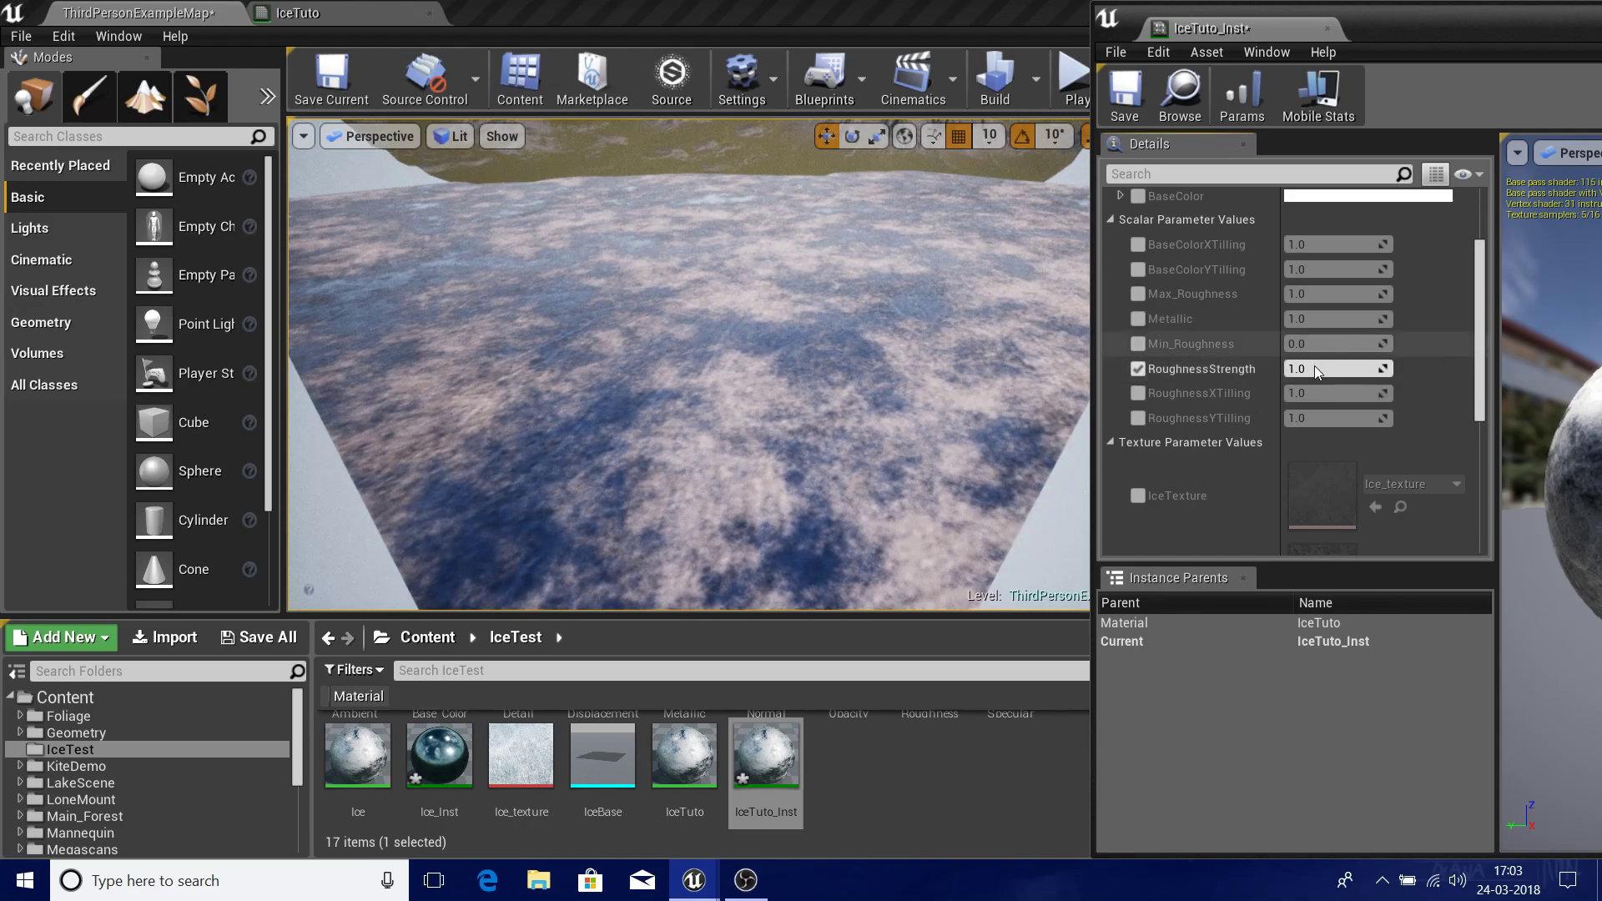
pyautogui.moveTo(1314, 366); pyautogui.dragTo(1368, 366)
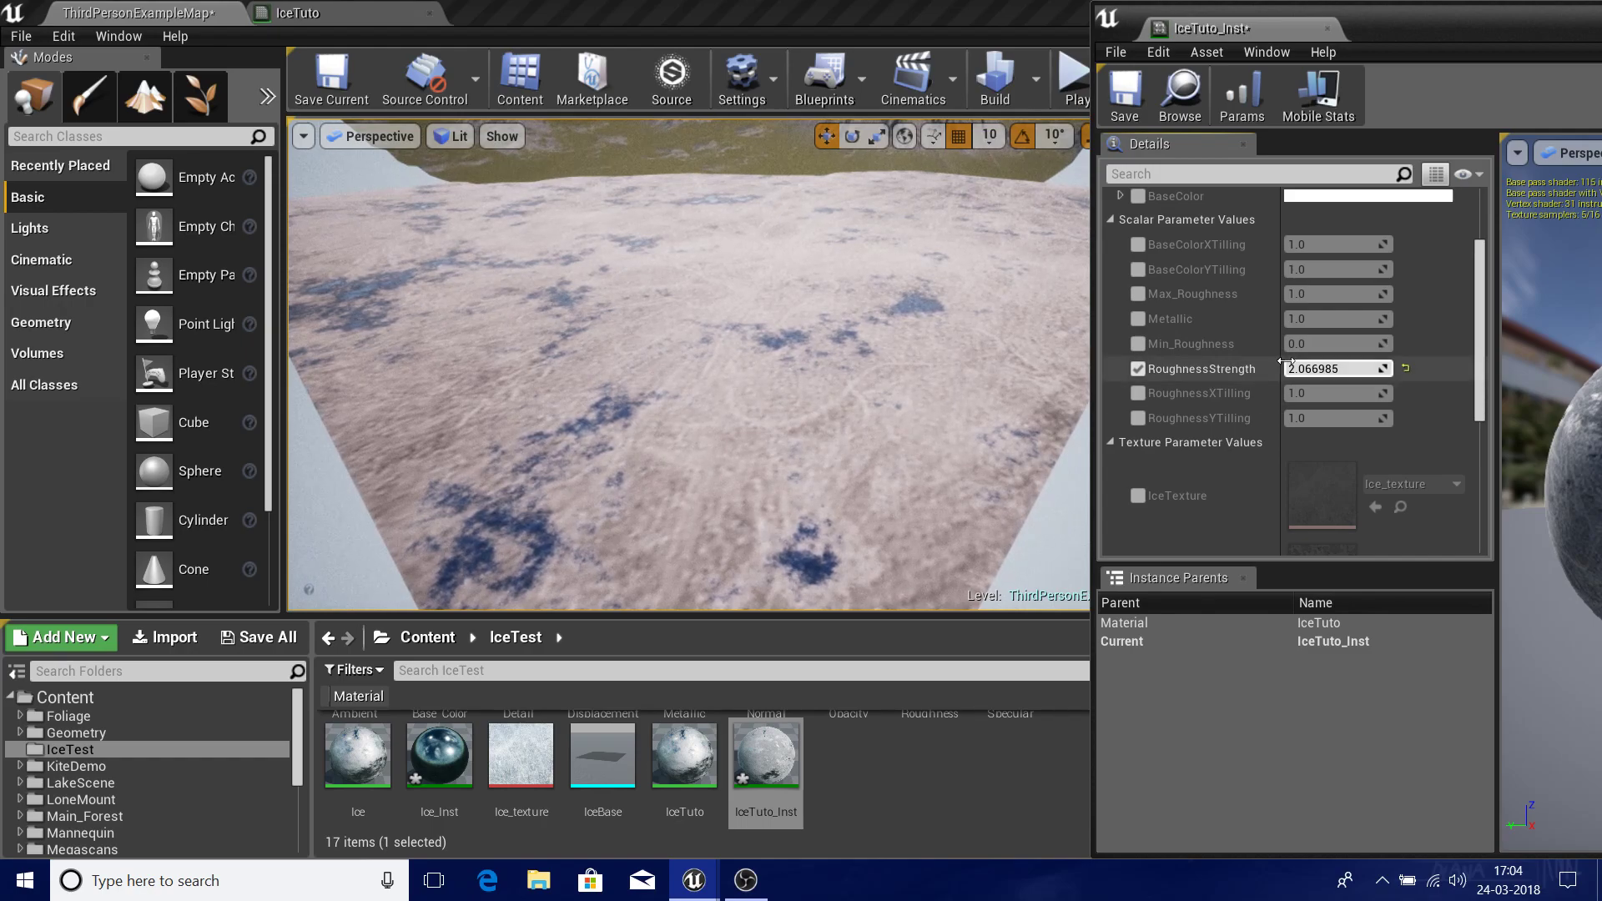
pyautogui.moveTo(1286, 368)
pyautogui.mouseDown()
pyautogui.moveTo(1377, 368)
pyautogui.moveTo(1300, 368)
pyautogui.mouseUp()
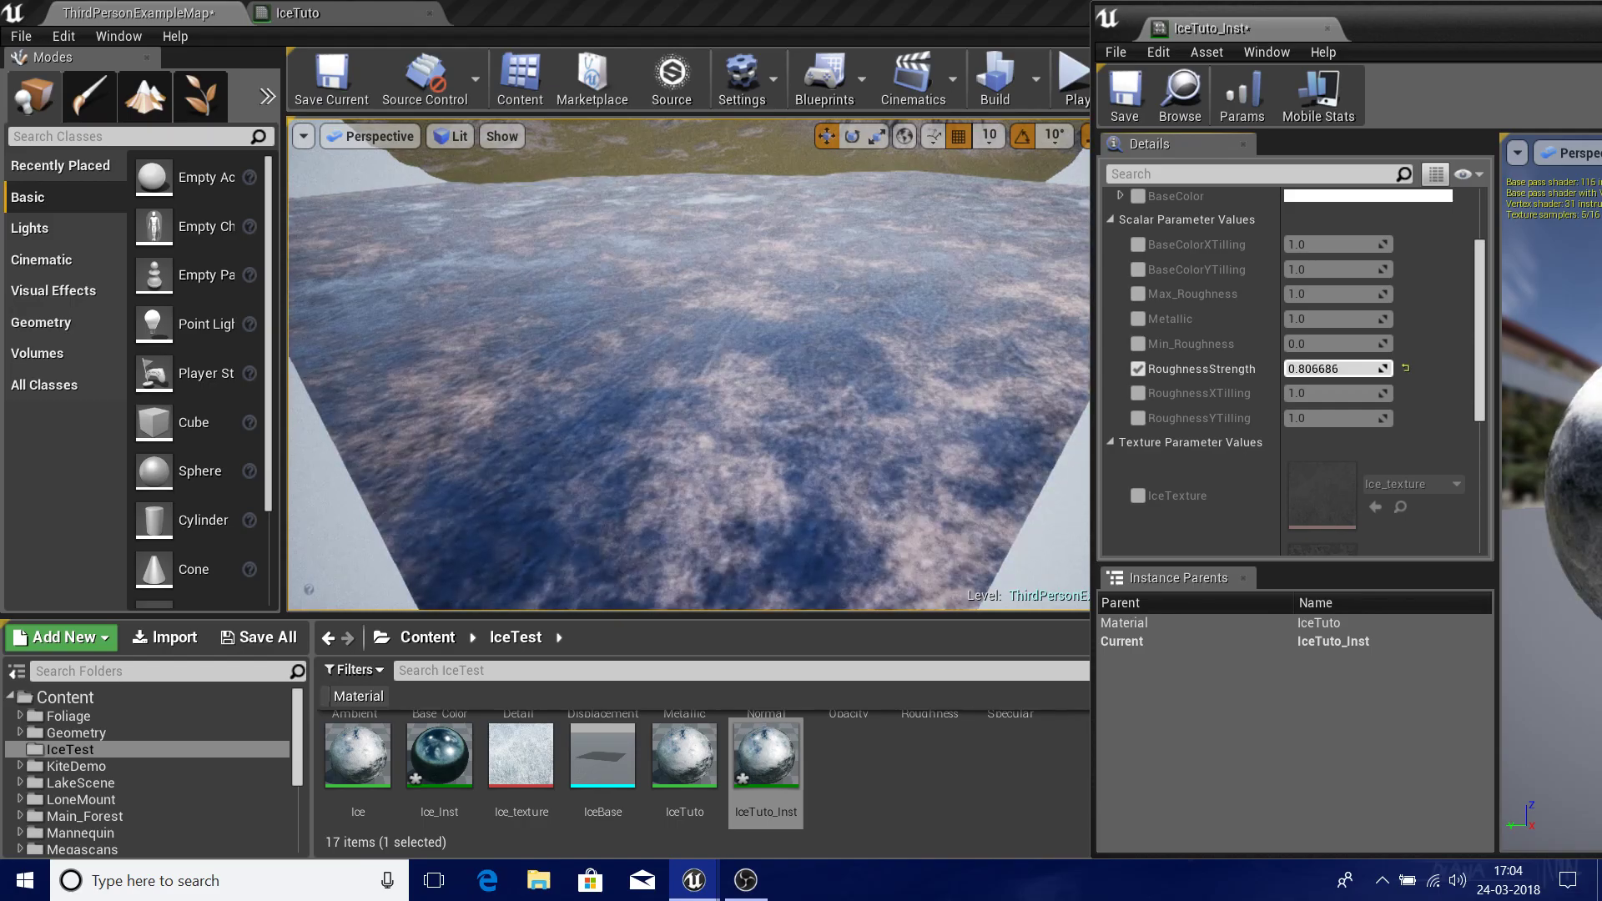
pyautogui.moveTo(780, 217)
pyautogui.mouseDown(button='right')
pyautogui.moveTo(706, 225)
pyautogui.moveTo(760, 171)
pyautogui.moveTo(785, 242)
pyautogui.moveTo(801, 179)
pyautogui.moveTo(813, 186)
pyautogui.moveTo(776, 217)
pyautogui.moveTo(759, 185)
pyautogui.moveTo(785, 192)
pyautogui.mouseUp(button='right')
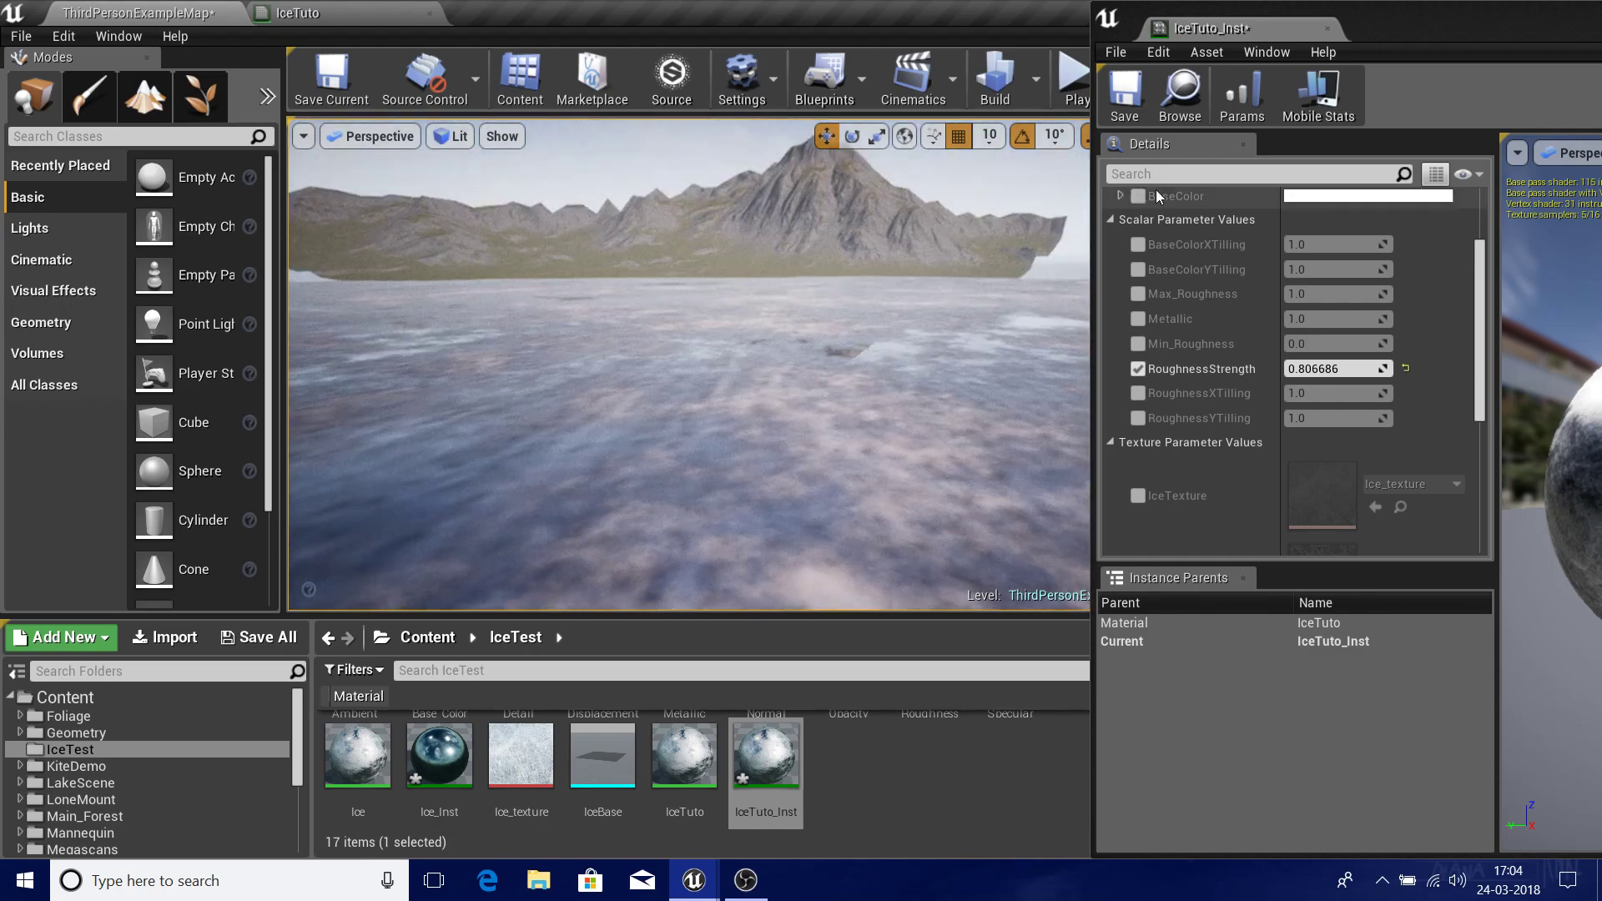
# - Enable the Min_Roughness and Max_Roughness overrides, tuning them to about -0.09 and 0.61 for clearer mountain reflections on the ice
pyautogui.click(1138, 347)
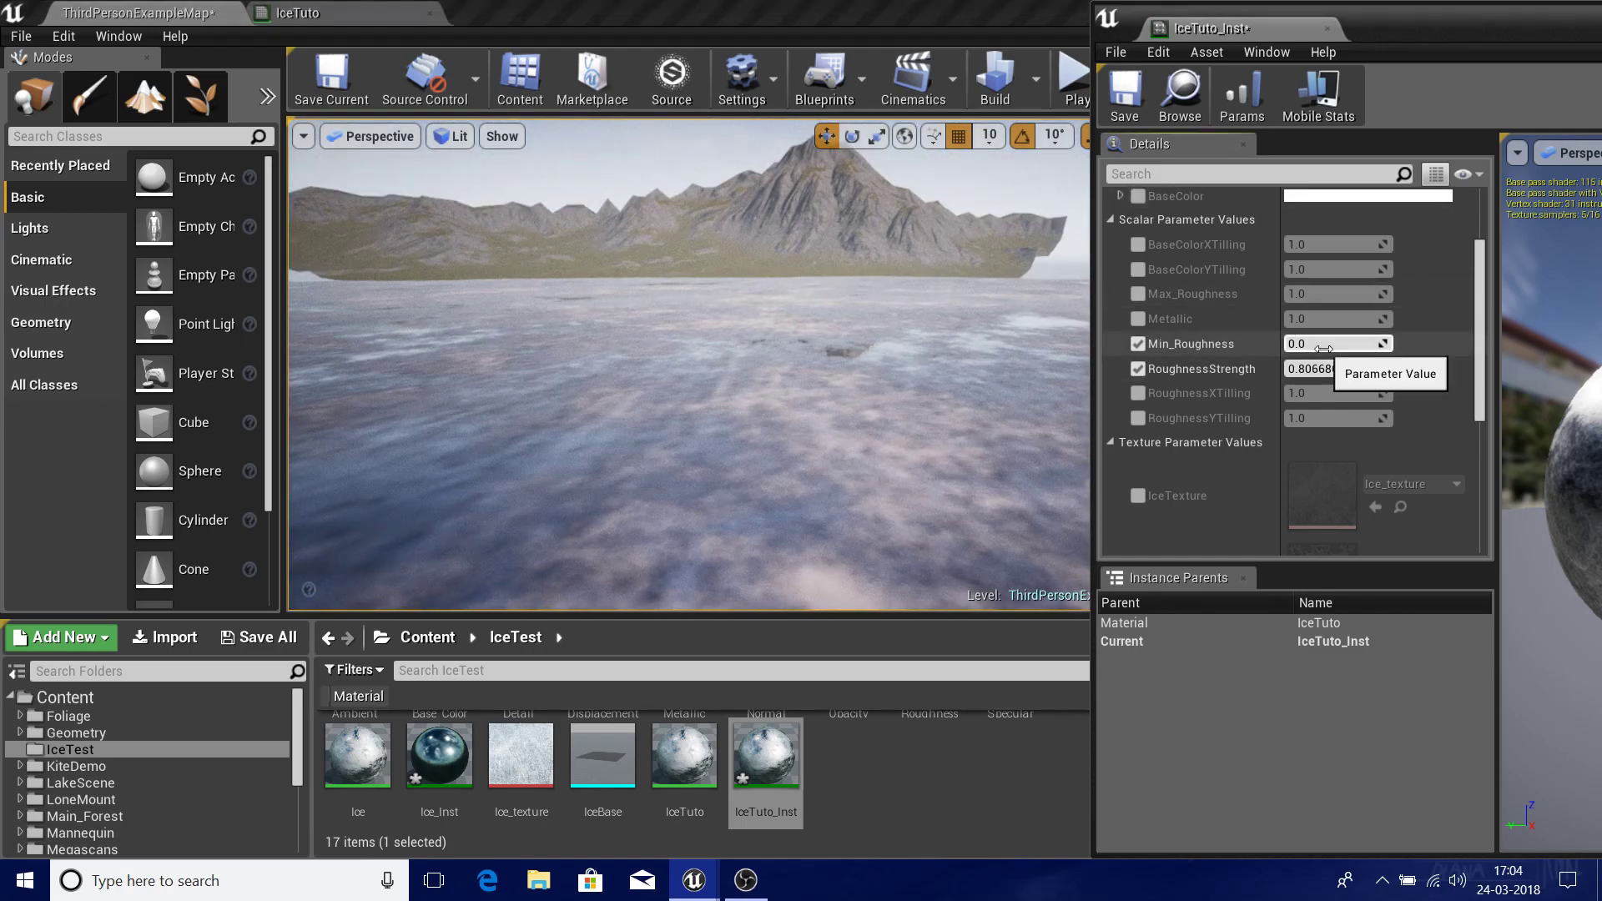
pyautogui.moveTo(1336, 344)
pyautogui.mouseDown()
pyautogui.moveTo(1369, 344)
pyautogui.moveTo(1352, 344)
pyautogui.mouseUp()
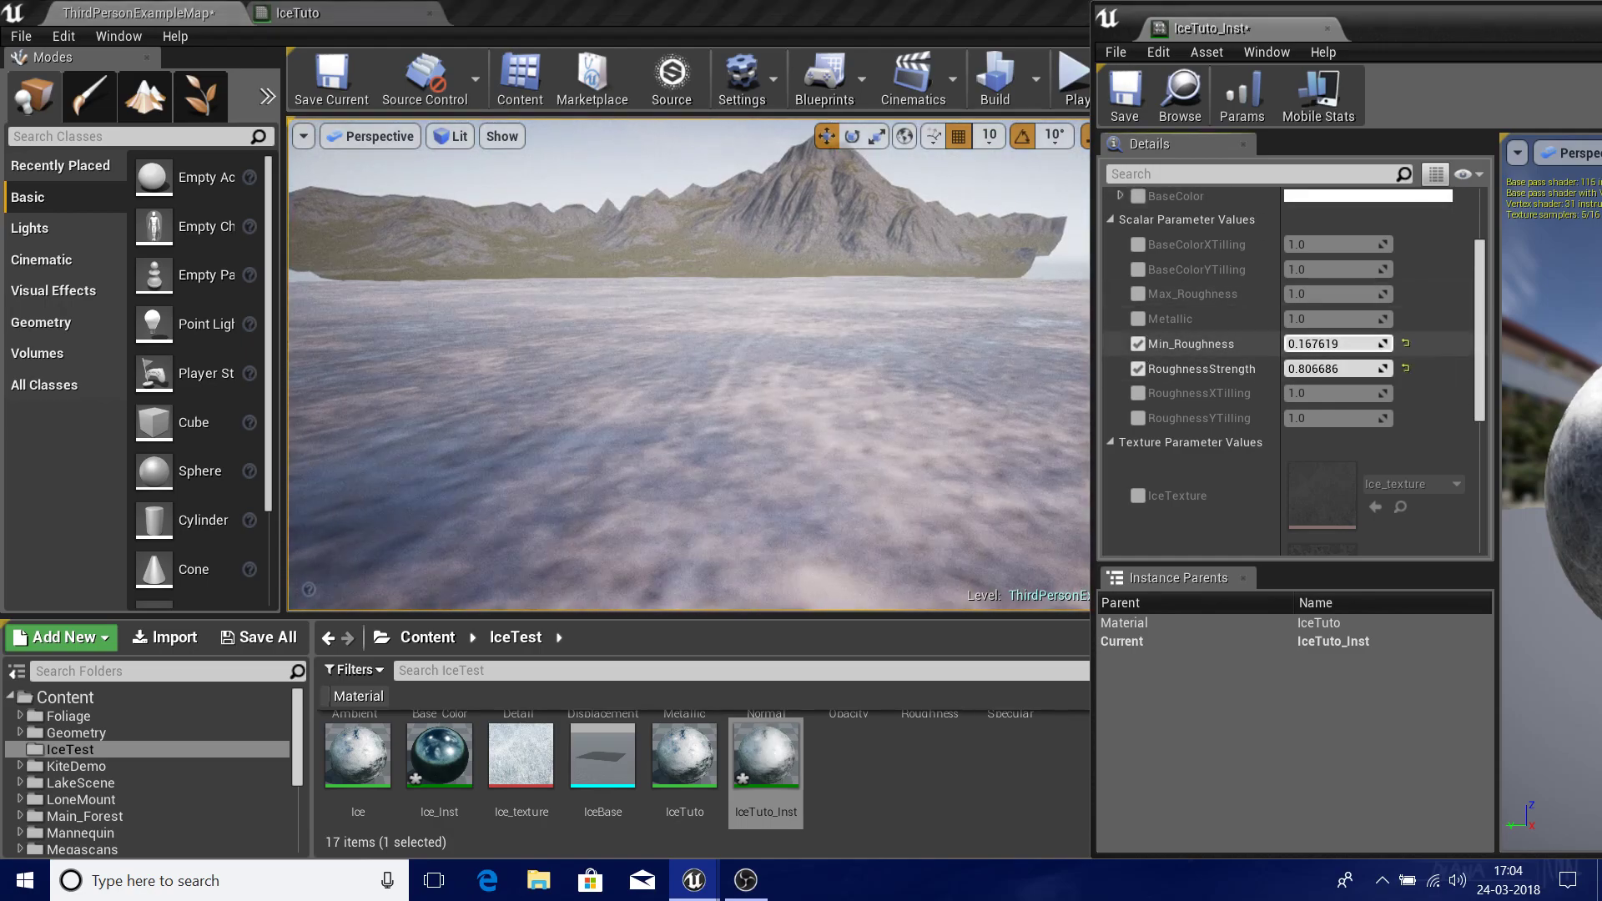
pyautogui.click(1139, 294)
pyautogui.moveTo(1341, 300)
pyautogui.mouseDown()
pyautogui.moveTo(1289, 300)
pyautogui.moveTo(1327, 346)
pyautogui.moveTo(1295, 343)
pyautogui.moveTo(1335, 294)
pyautogui.mouseUp()
pyautogui.moveTo(835, 367); pyautogui.dragTo(941, 332, button='right')
pyautogui.moveTo(747, 365); pyautogui.dragTo(793, 343, button='right')
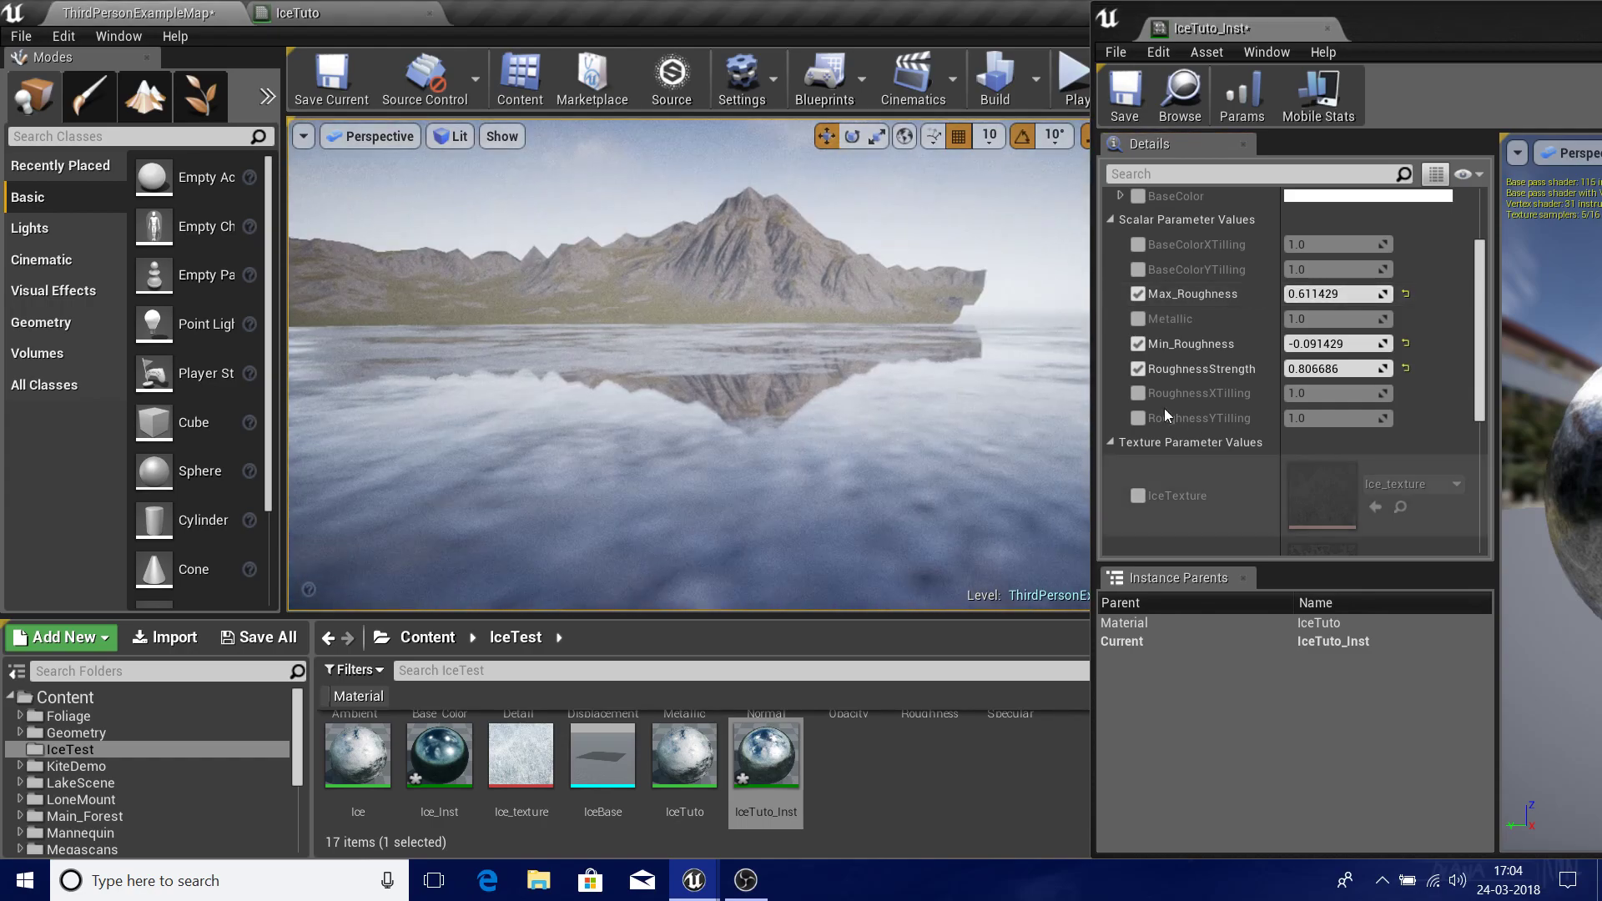
# - Enable the RoughnessXTilling and RoughnessYTilling overrides and set both to 2
pyautogui.click(1138, 393)
pyautogui.click(1313, 393)
pyautogui.write('2')
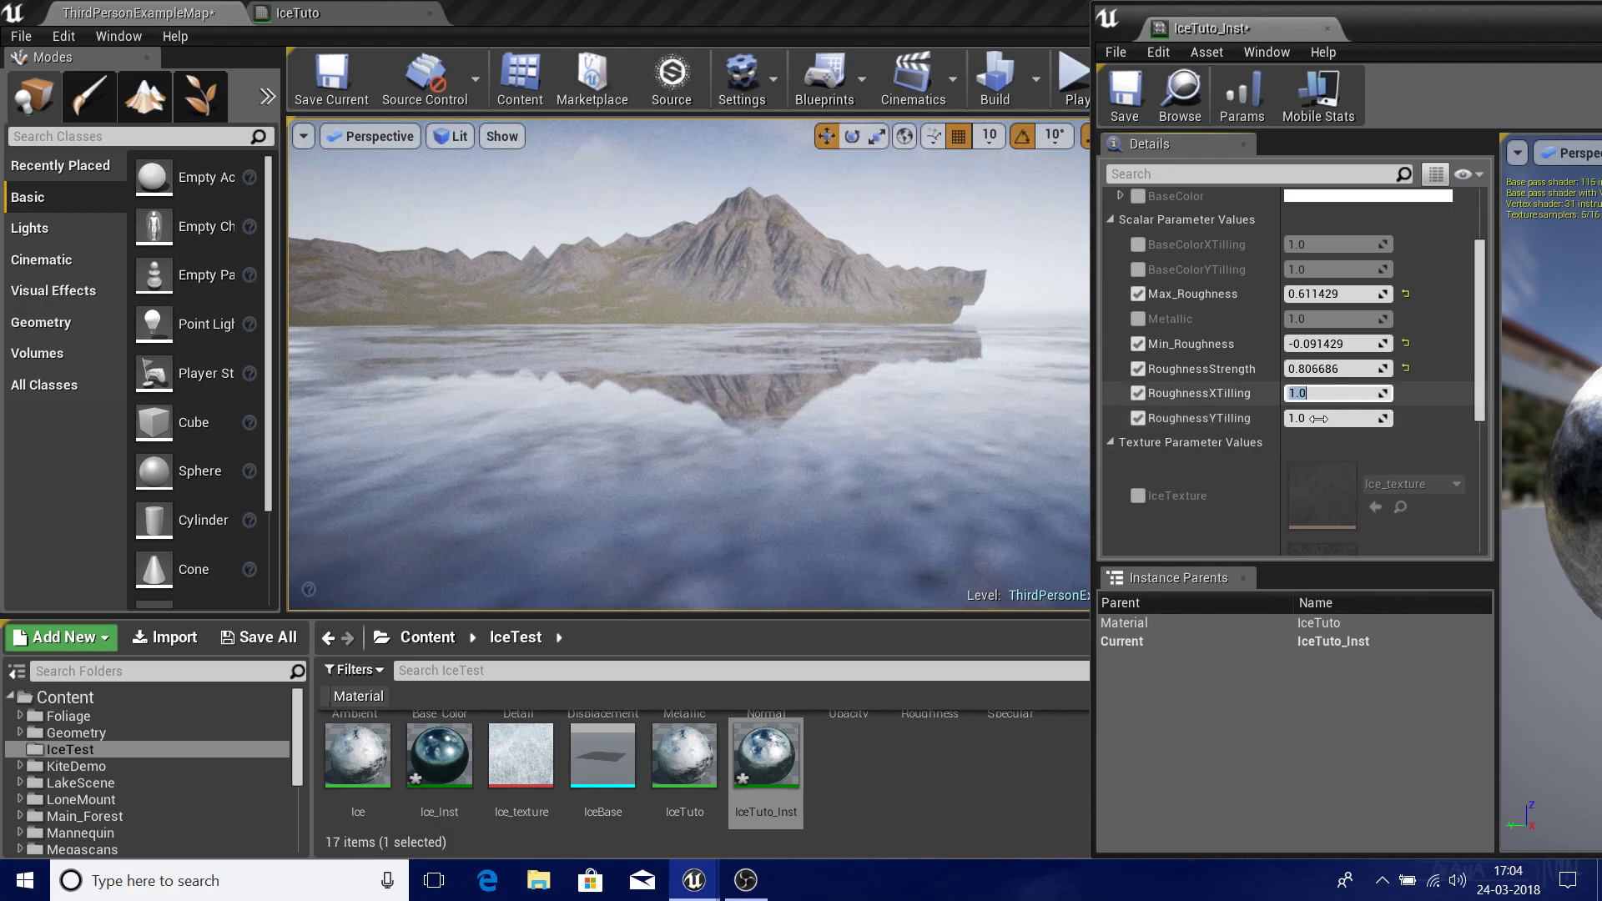
pyautogui.click(1319, 418)
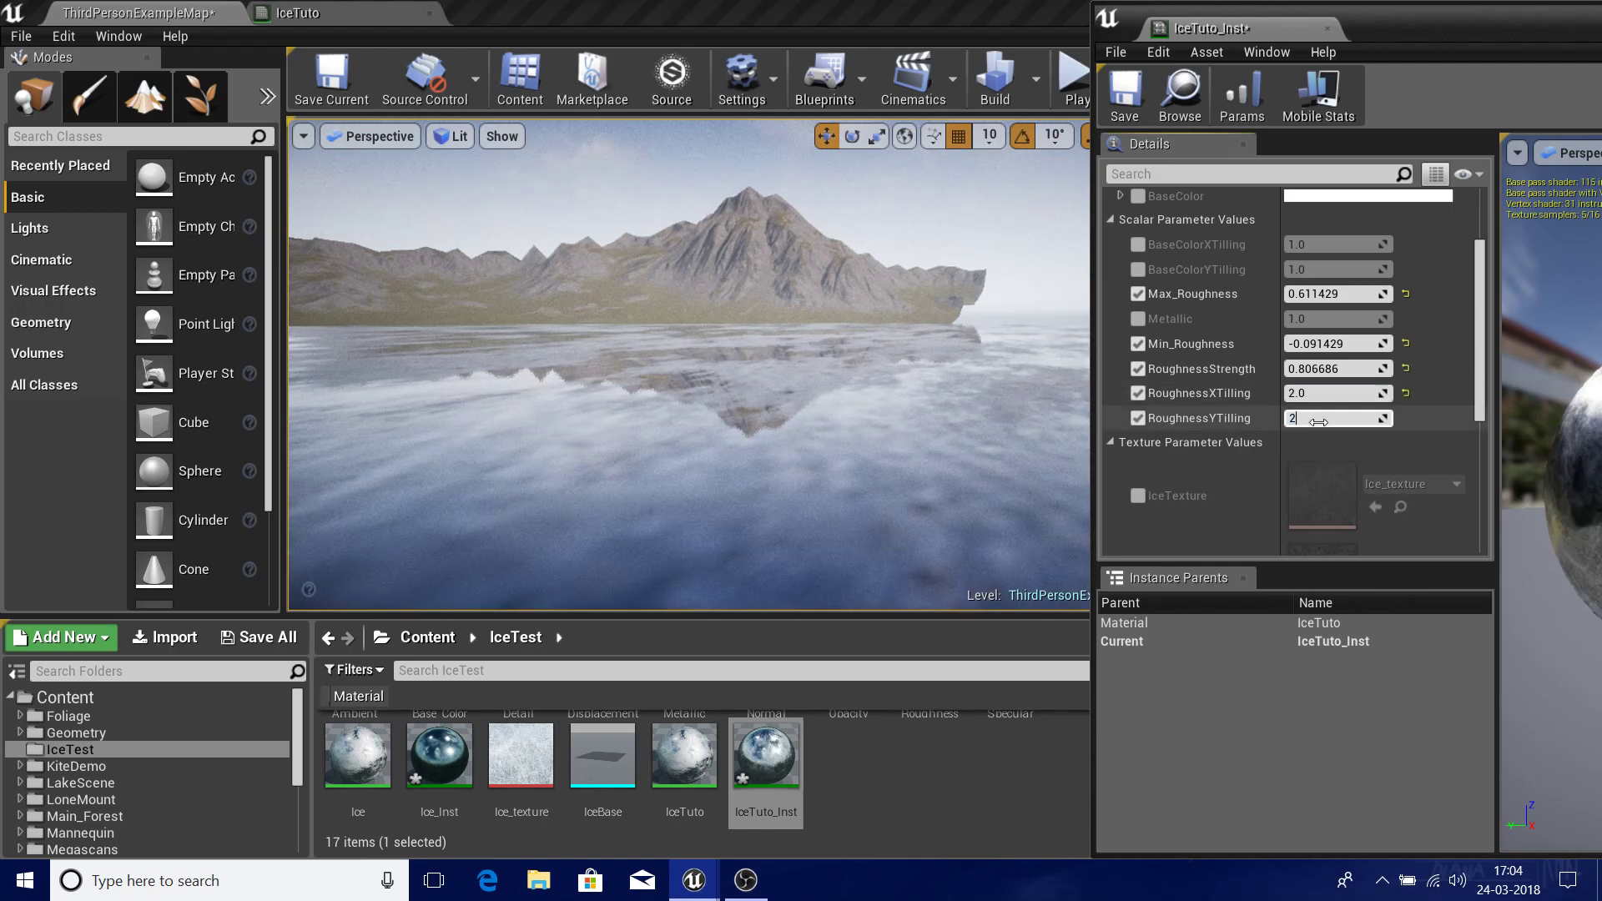
pyautogui.press('Return')
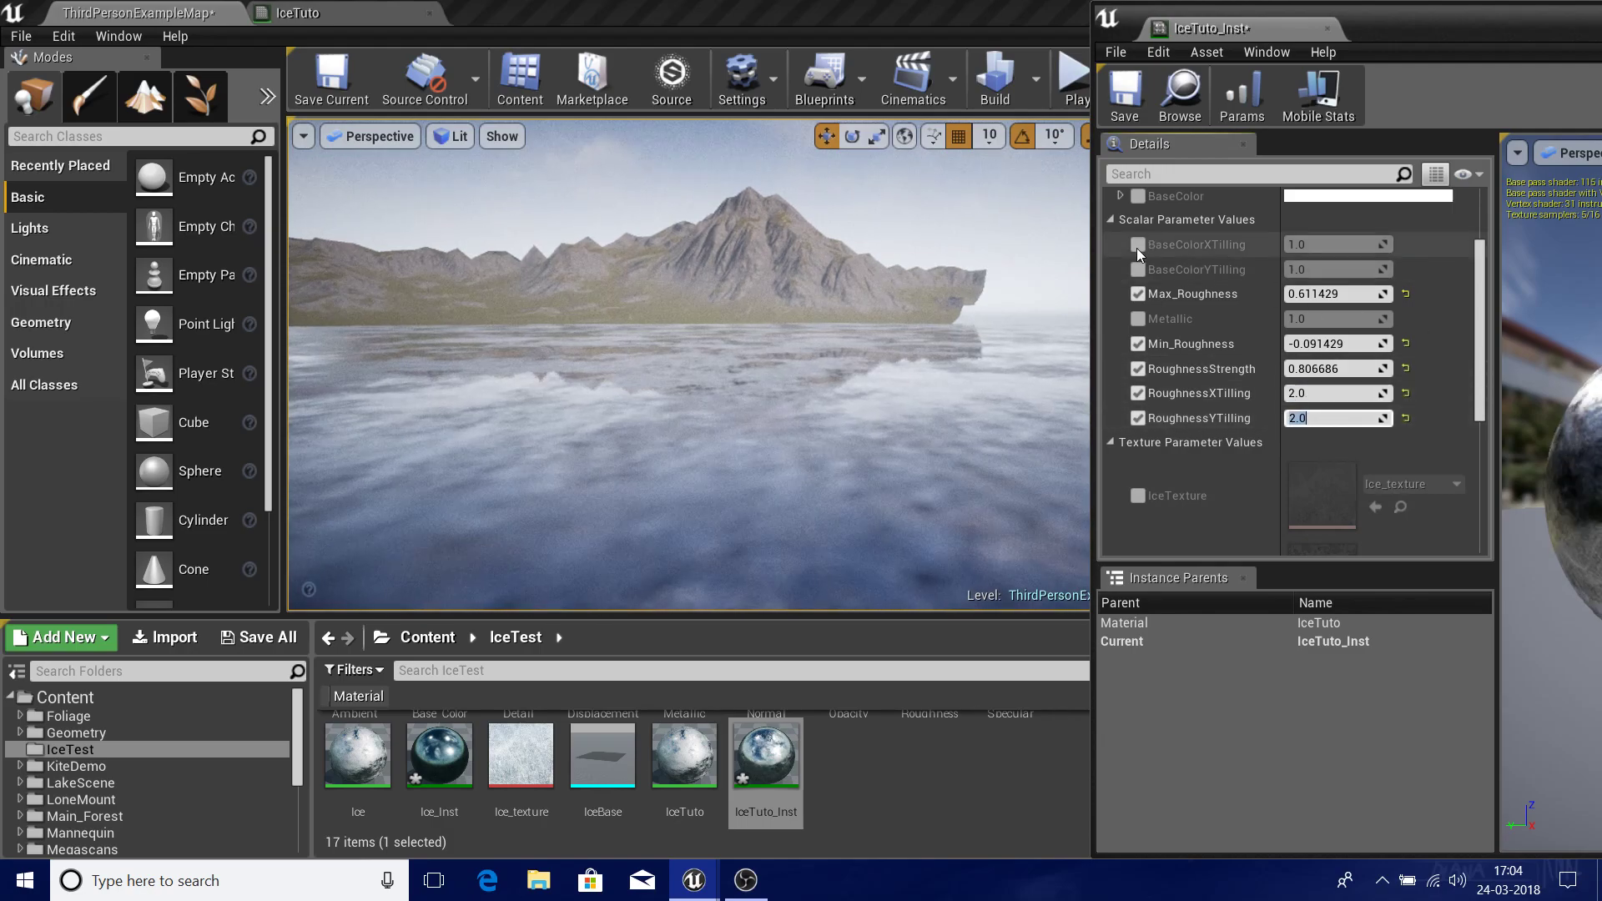
pyautogui.moveTo(734, 445)
pyautogui.mouseDown(button='right')
pyautogui.moveTo(735, 534)
pyautogui.moveTo(735, 451)
pyautogui.mouseUp(button='right')
# - Enable the BaseColor override and choose a very pale blue (Hex sRGB E7F7FFFF), after trying a pink tint
pyautogui.click(1137, 199)
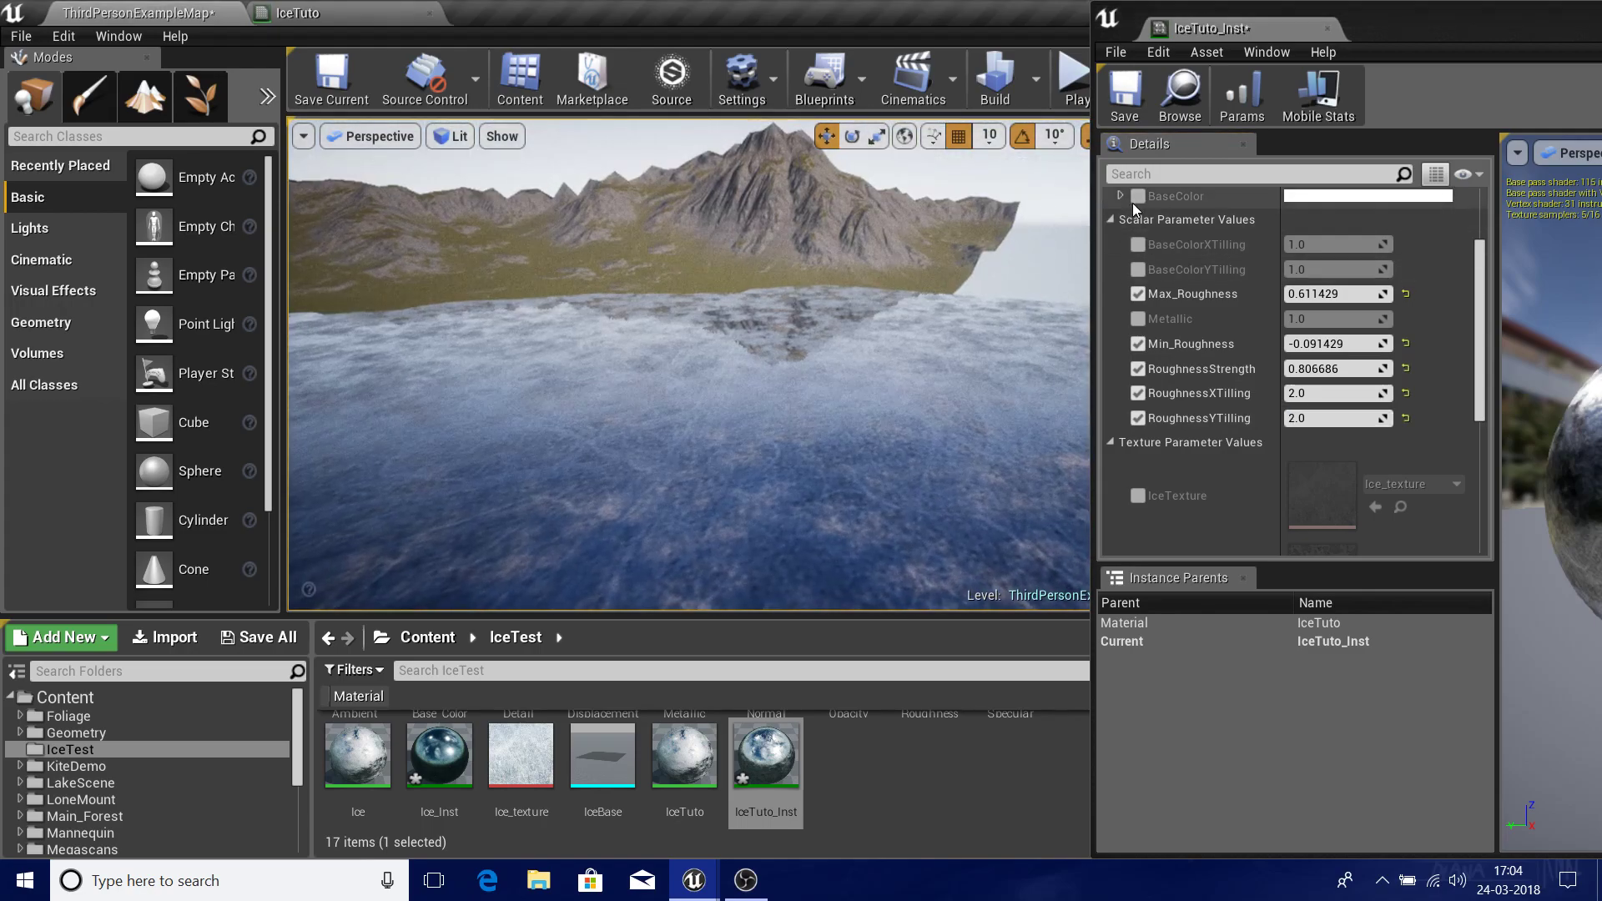
pyautogui.click(1312, 199)
pyautogui.moveTo(1108, 355)
pyautogui.mouseDown()
pyautogui.moveTo(1003, 349)
pyautogui.moveTo(996, 333)
pyautogui.moveTo(1100, 322)
pyautogui.moveTo(1110, 366)
pyautogui.mouseUp()
pyautogui.moveTo(1033, 459); pyautogui.dragTo(1083, 377)
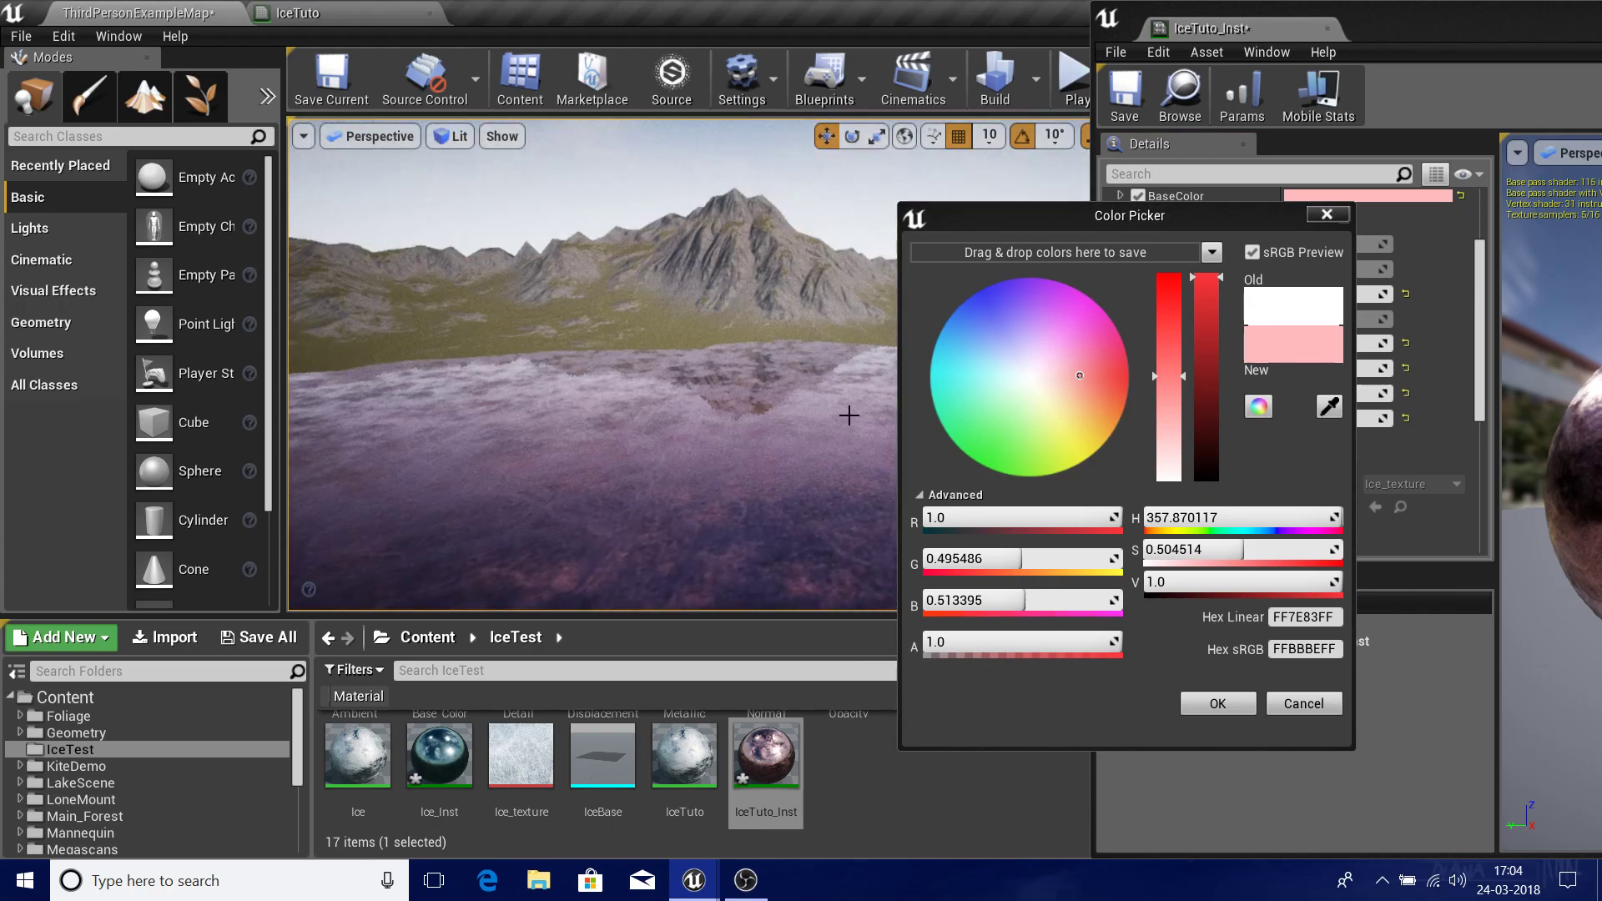
pyautogui.click(1017, 364)
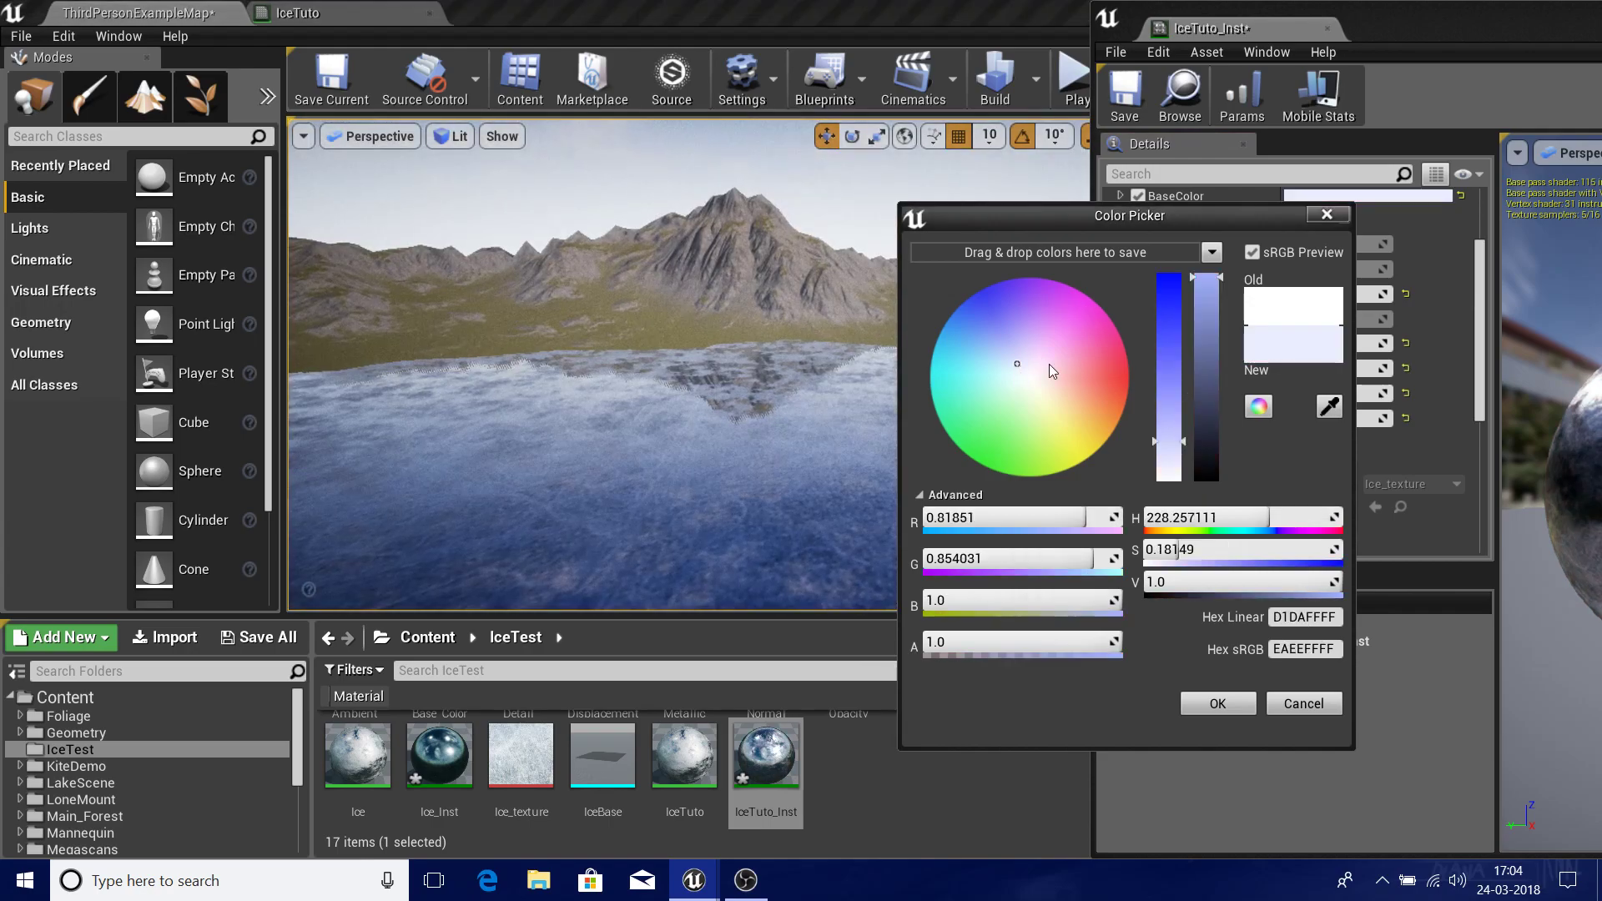
pyautogui.click(1010, 369)
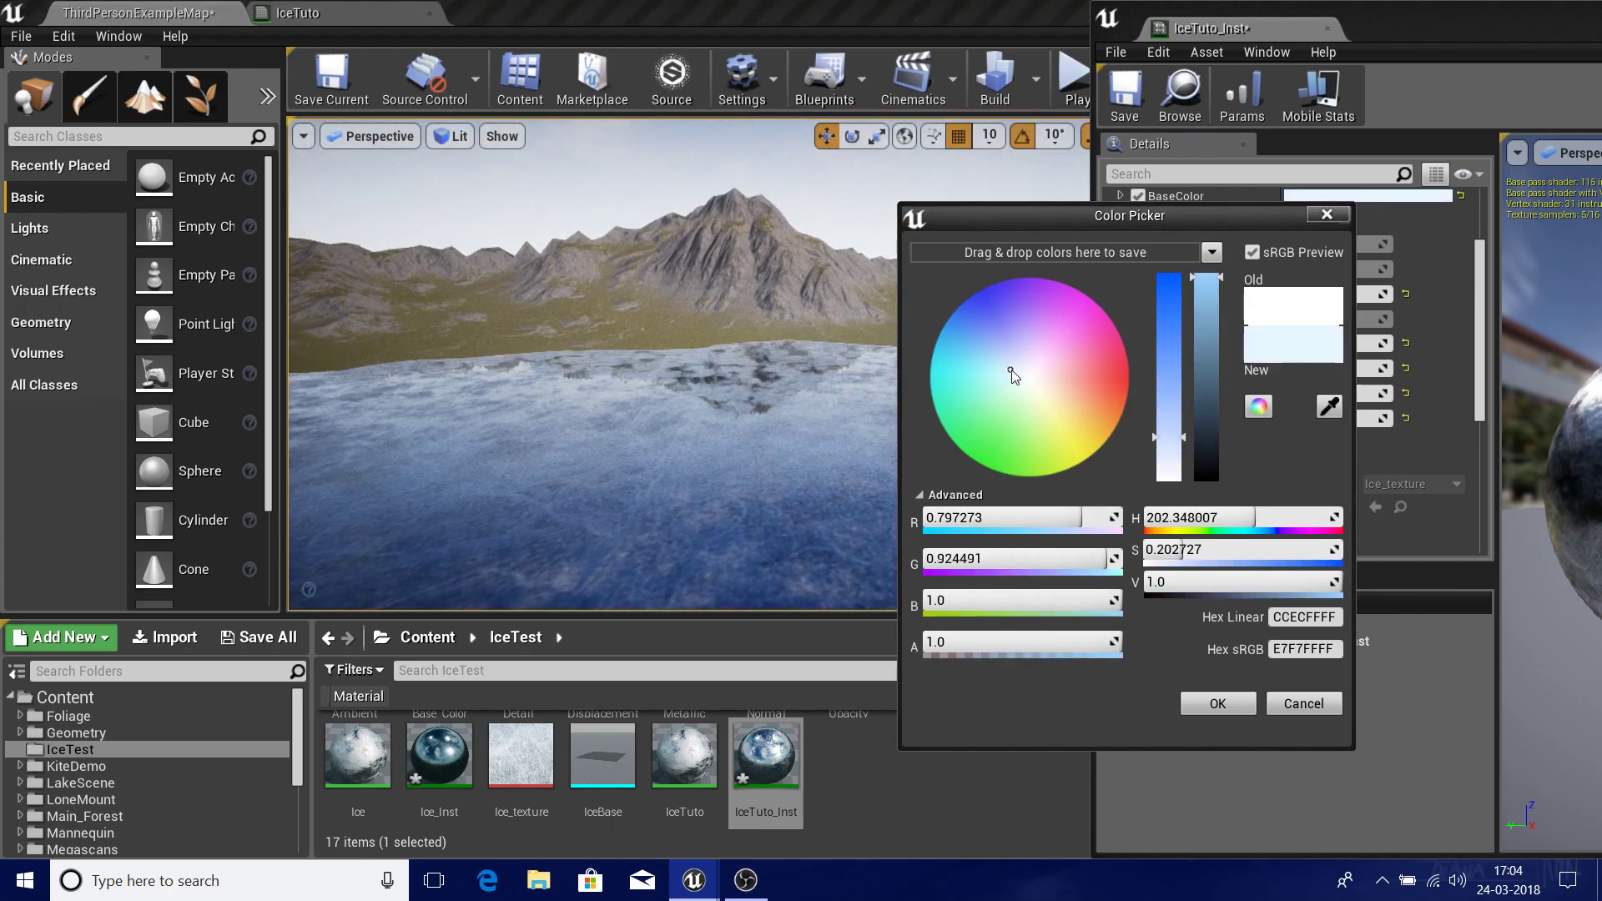
pyautogui.click(1238, 696)
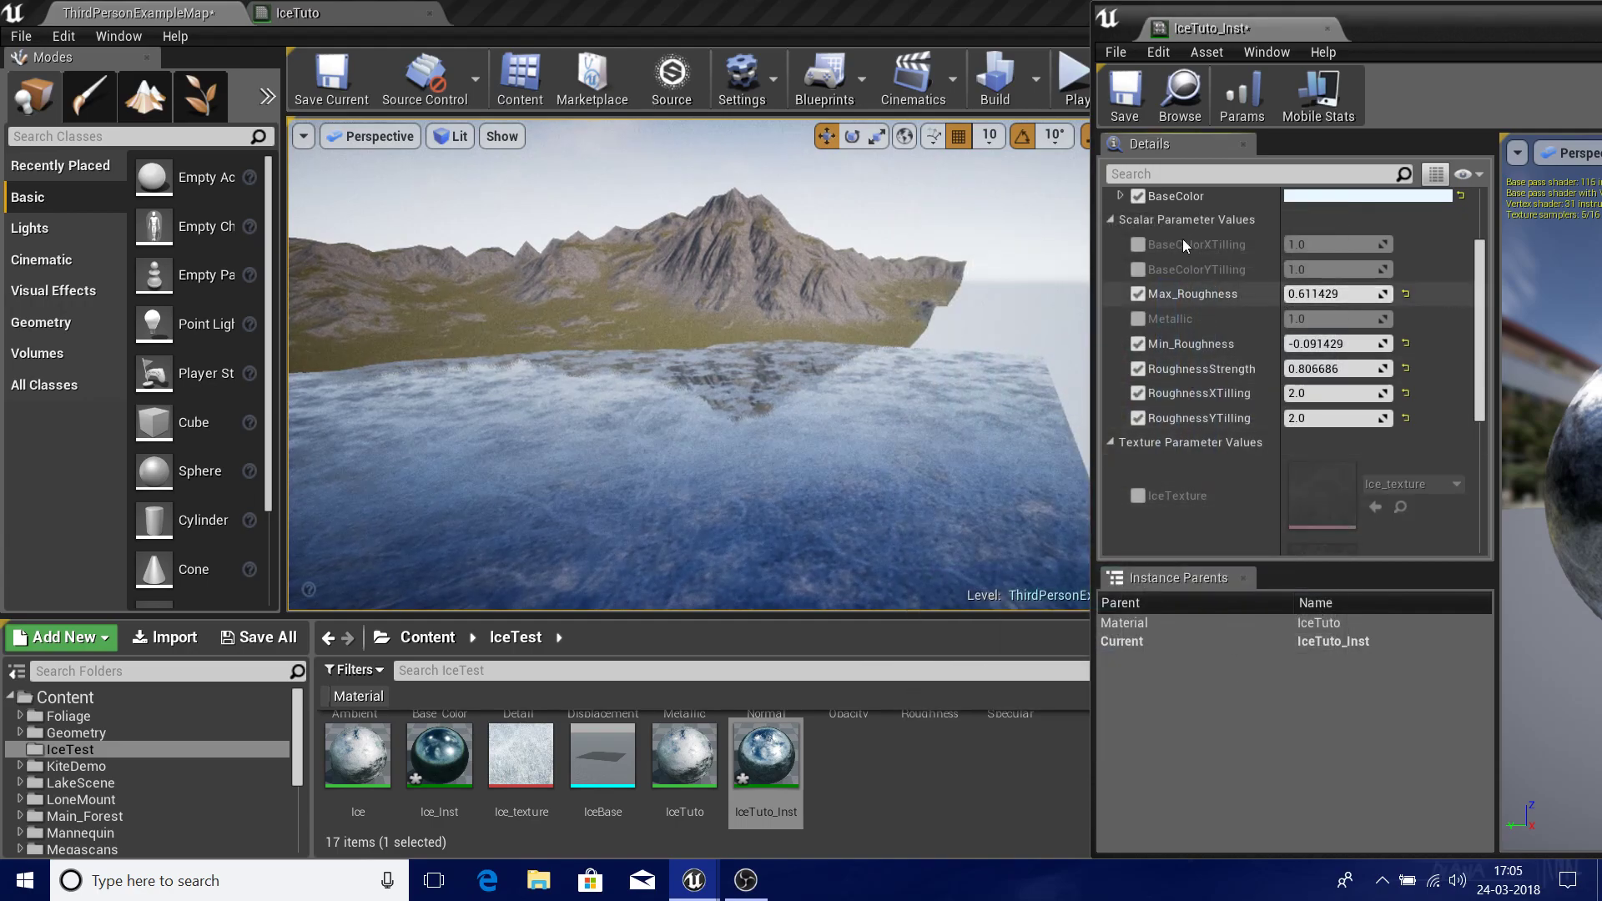
# - Enable the Metallic override and try low values on the ice, ending at 0
pyautogui.click(1138, 321)
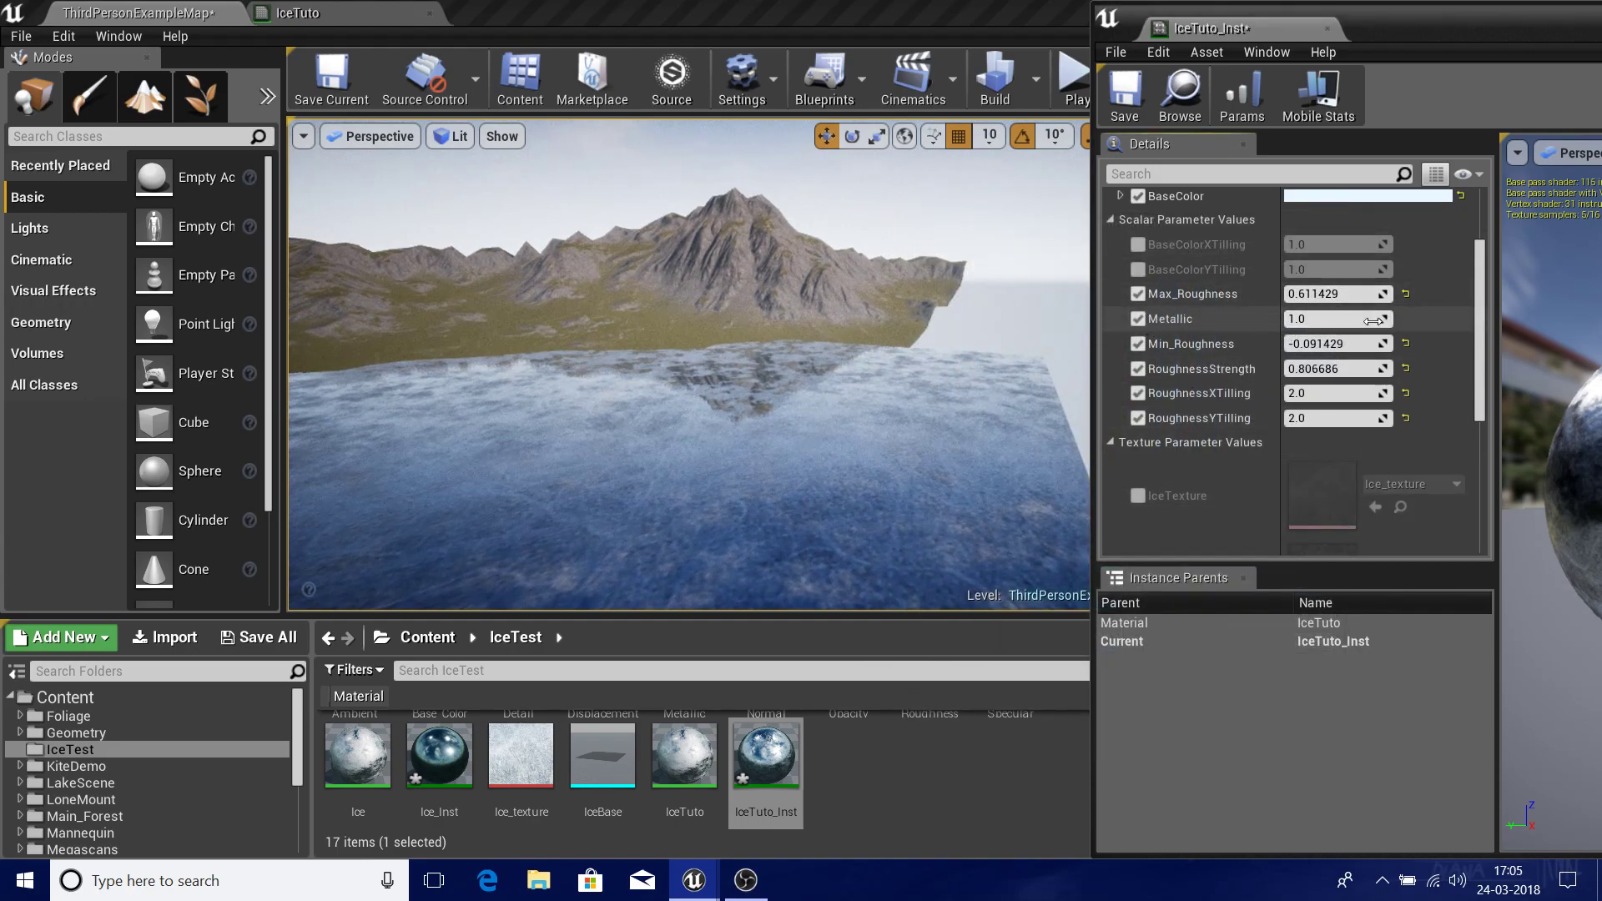
pyautogui.moveTo(1373, 320); pyautogui.dragTo(1335, 319)
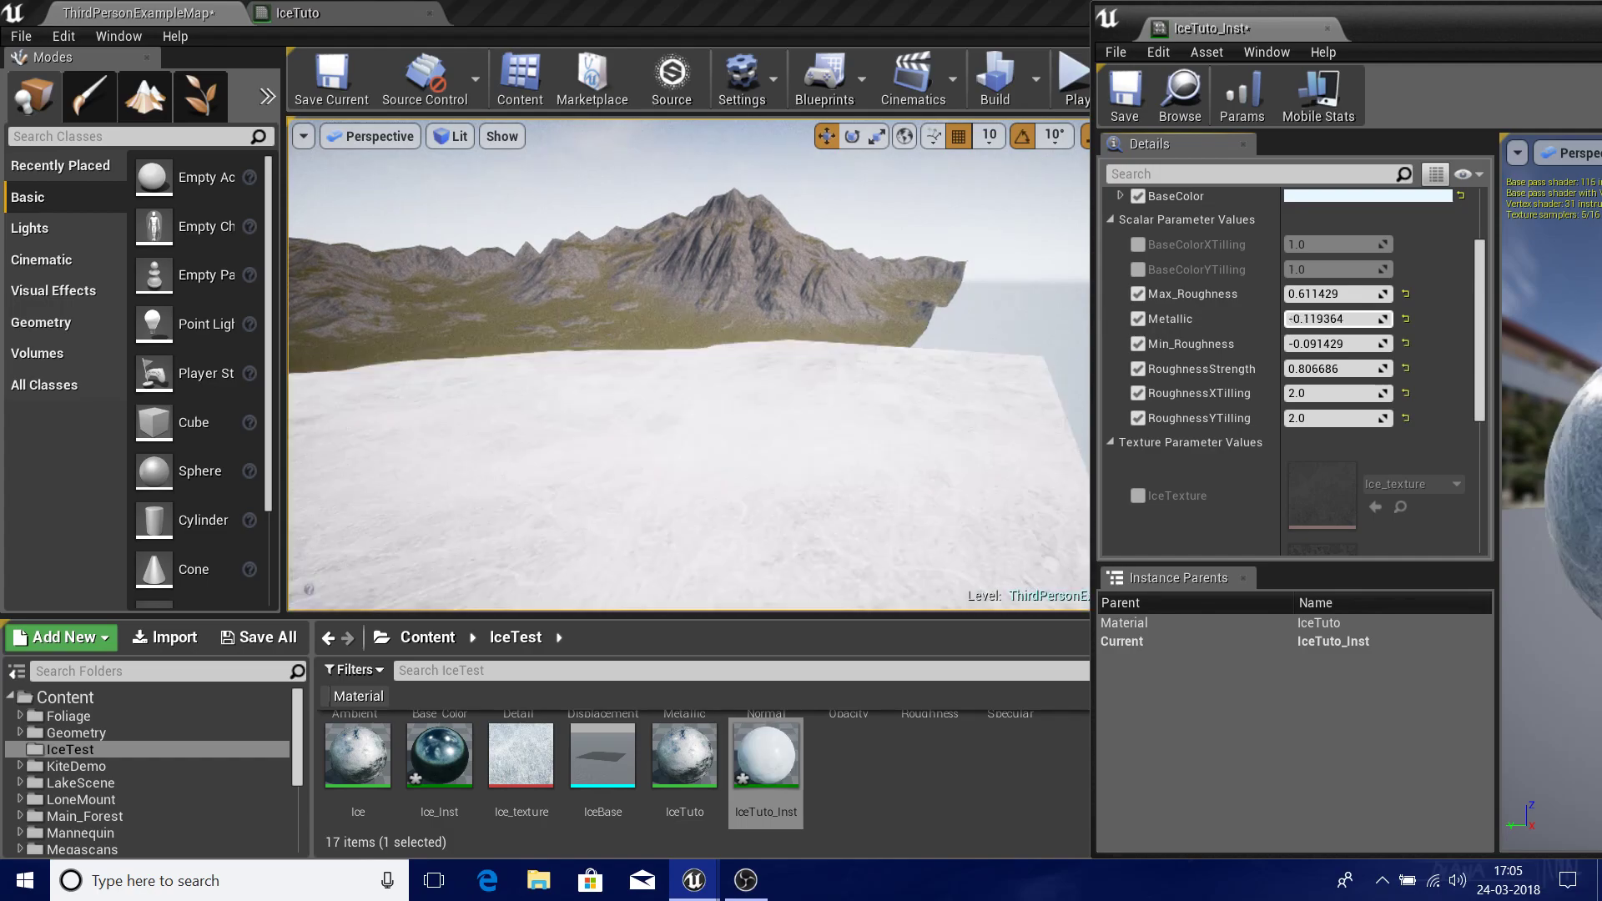
pyautogui.click(1406, 318)
pyautogui.click(1300, 322)
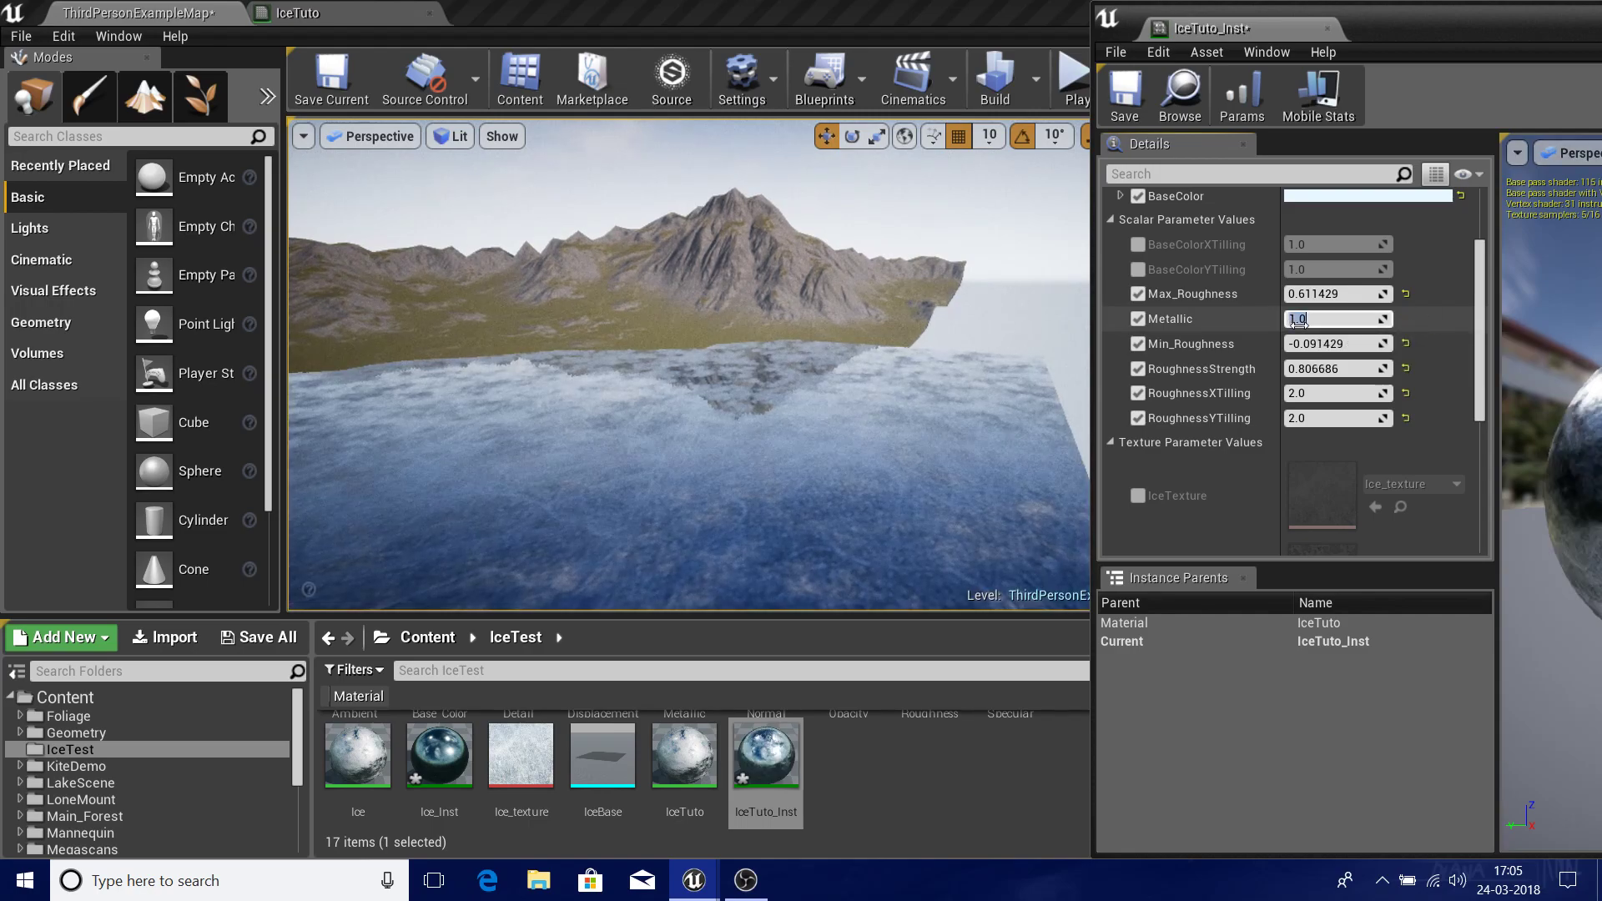
pyautogui.write('0')
pyautogui.press('Return')
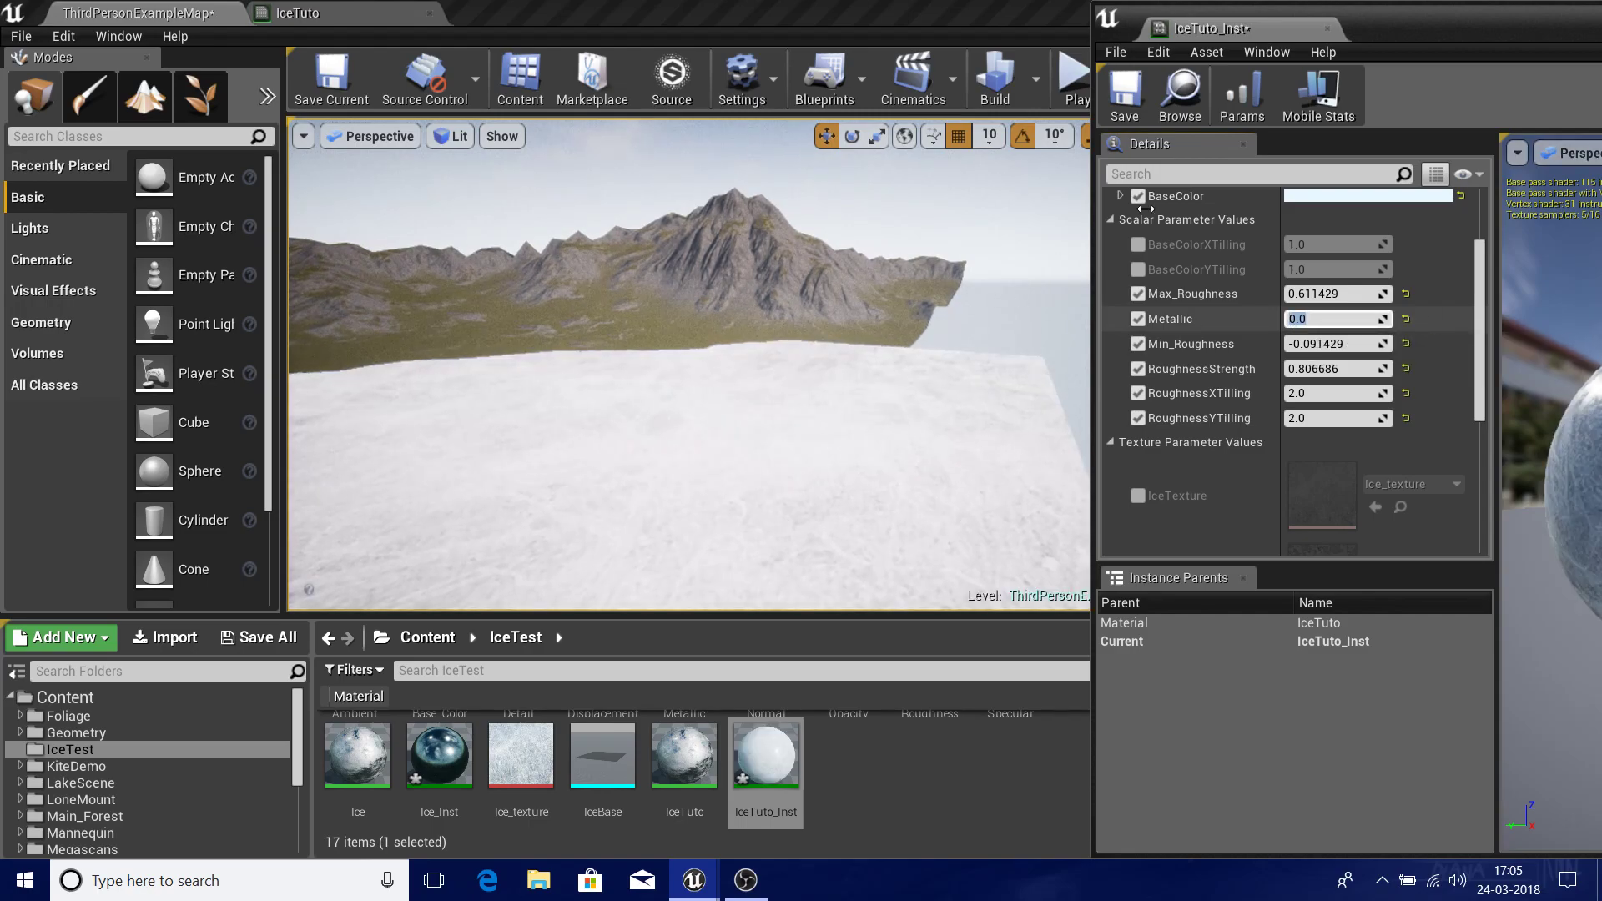
# - Try a saturated blue BaseColor on the non-metallic ice and discard the color change
pyautogui.click(1334, 199)
pyautogui.click(969, 298)
pyautogui.moveTo(970, 298); pyautogui.dragTo(953, 313)
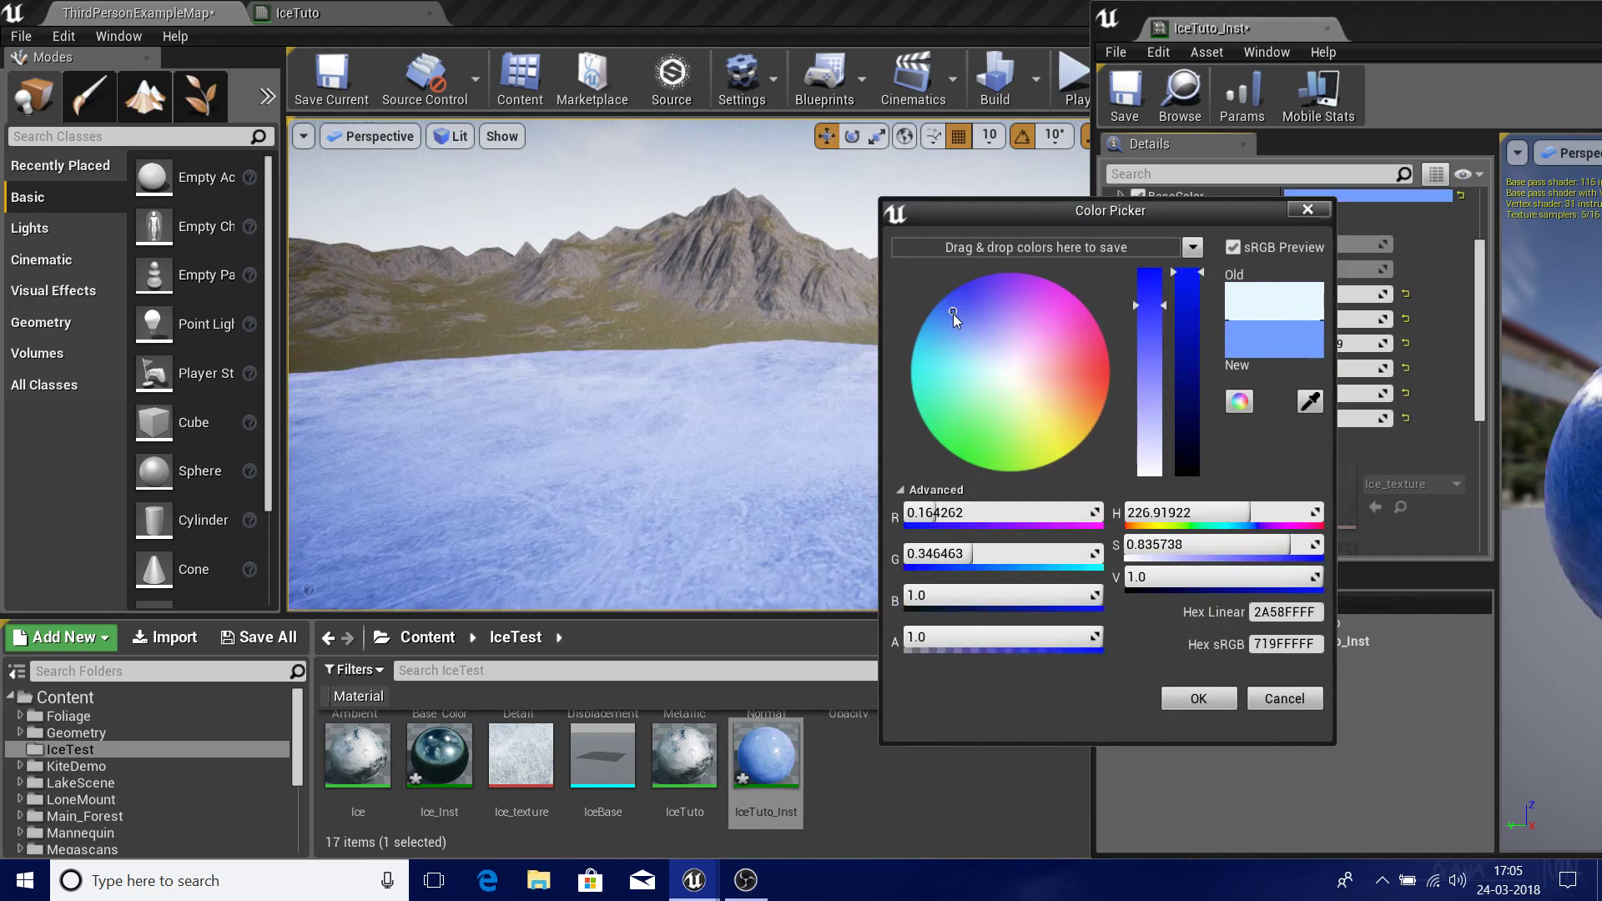
pyautogui.click(1285, 699)
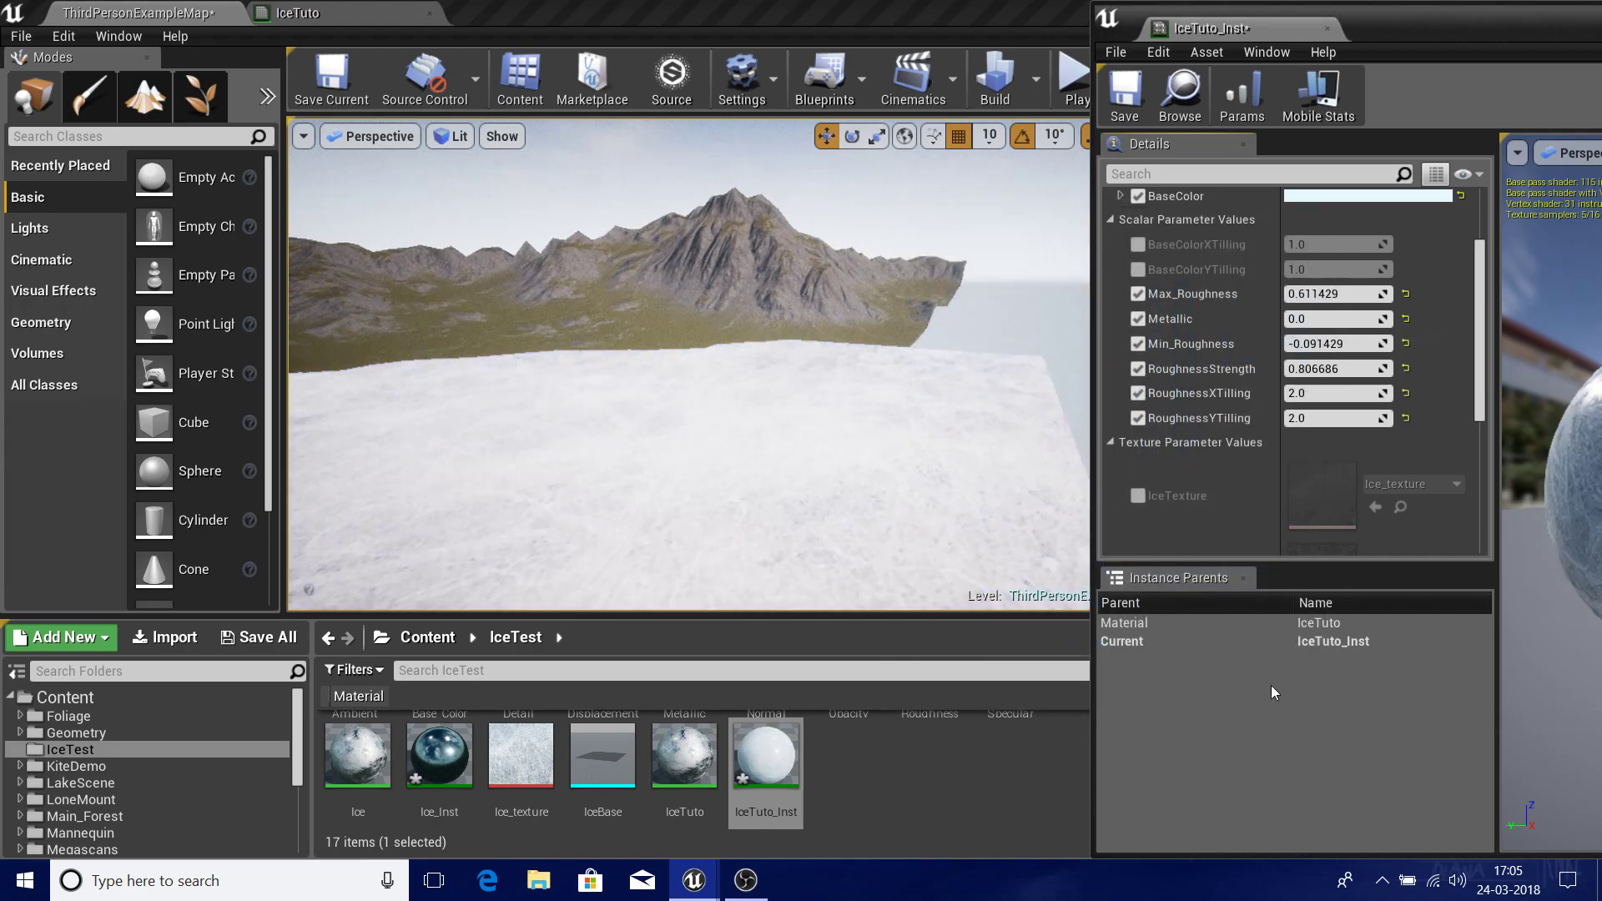
# - Set Metallic back to 1 and inspect the reflections on the lake from several viewpoints
pyautogui.click(1329, 318)
pyautogui.write('1')
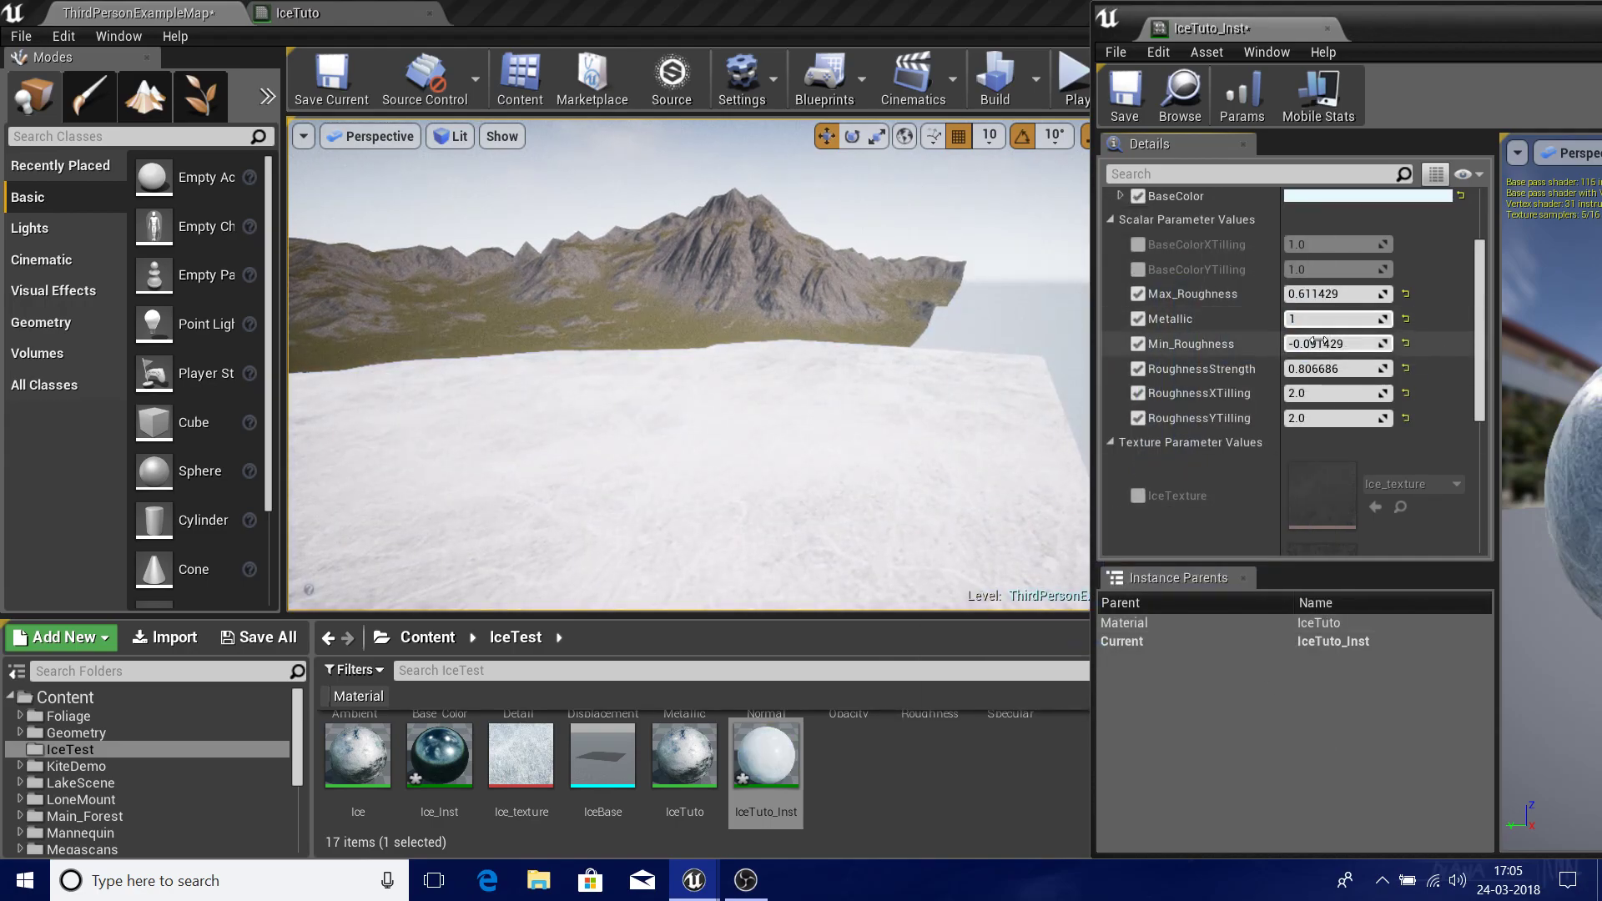
pyautogui.press('Return')
pyautogui.moveTo(764, 356); pyautogui.dragTo(709, 433, button='right')
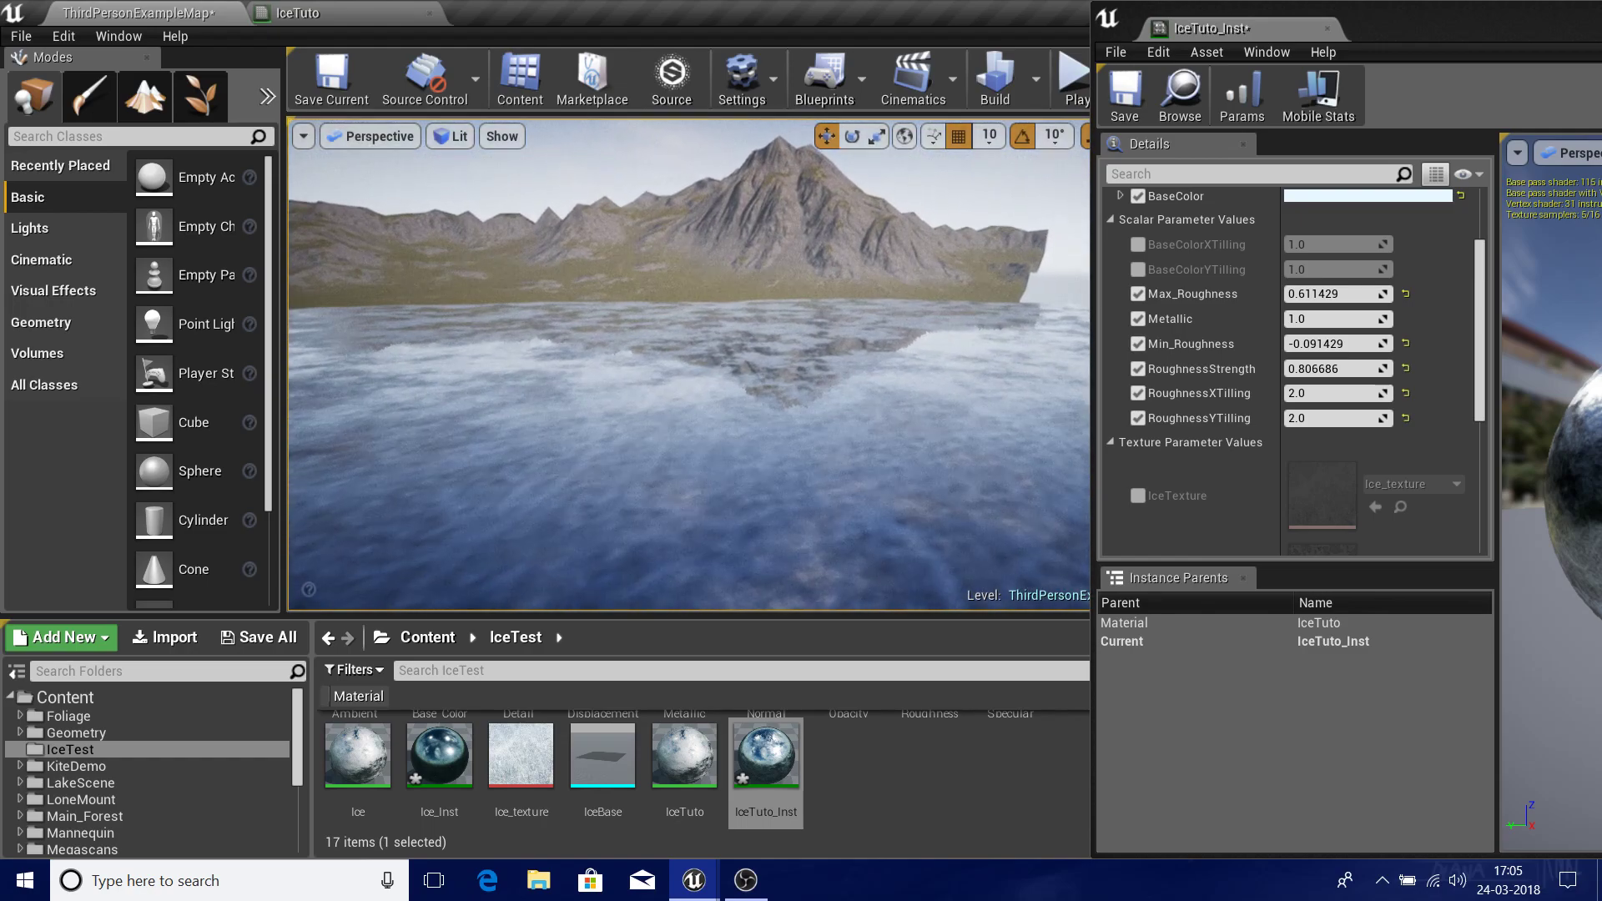
pyautogui.moveTo(842, 396); pyautogui.dragTo(726, 455, button='right')
pyautogui.moveTo(842, 395); pyautogui.dragTo(842, 351, button='right')
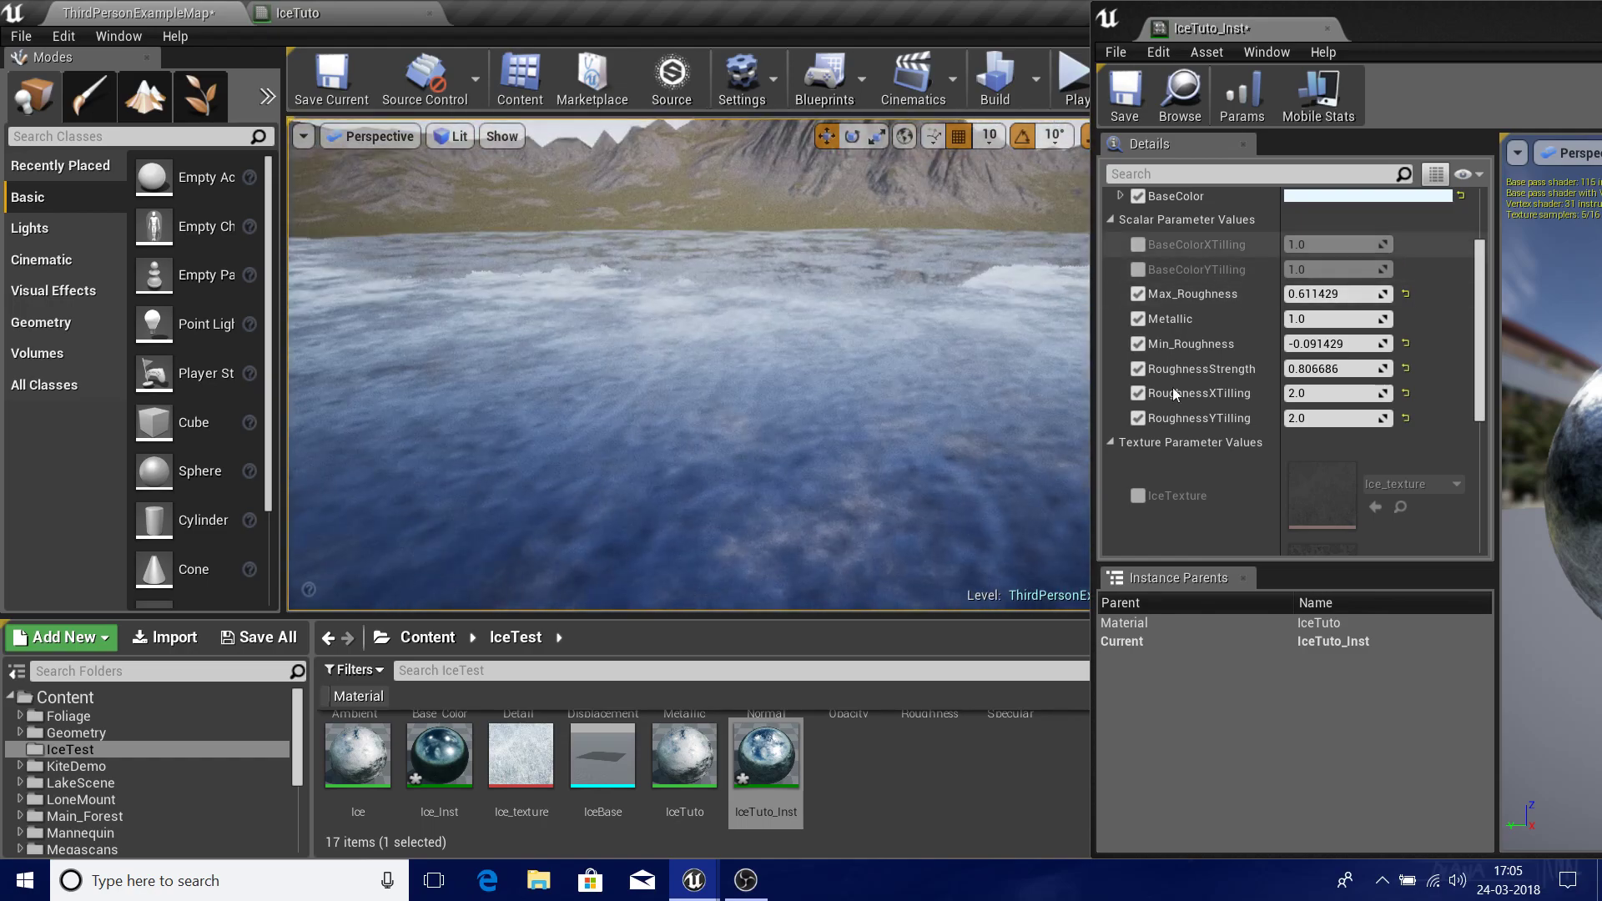
# - Enable the BaseColorXTilling and BaseColorYTilling overrides
pyautogui.click(1138, 245)
pyautogui.click(1138, 245)
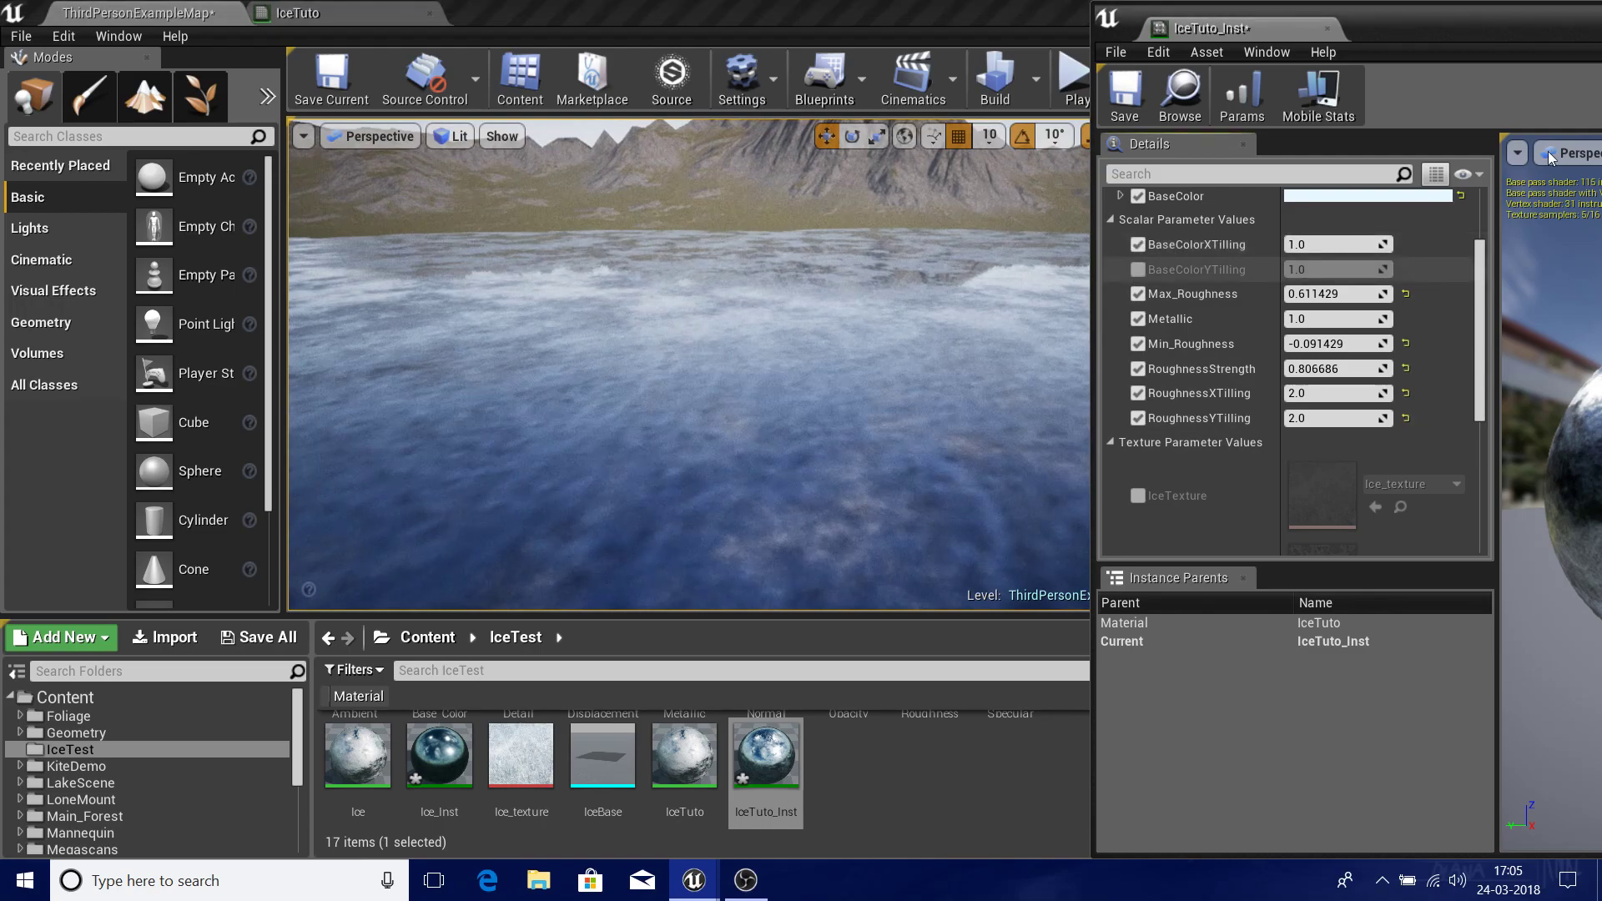
pyautogui.click(1137, 270)
# - Try a value of 5 for both BaseColorXTilling and BaseColorYTilling and inspect the ice texture up close and at grazing angles
pyautogui.moveTo(679, 494); pyautogui.dragTo(668, 576, button='right')
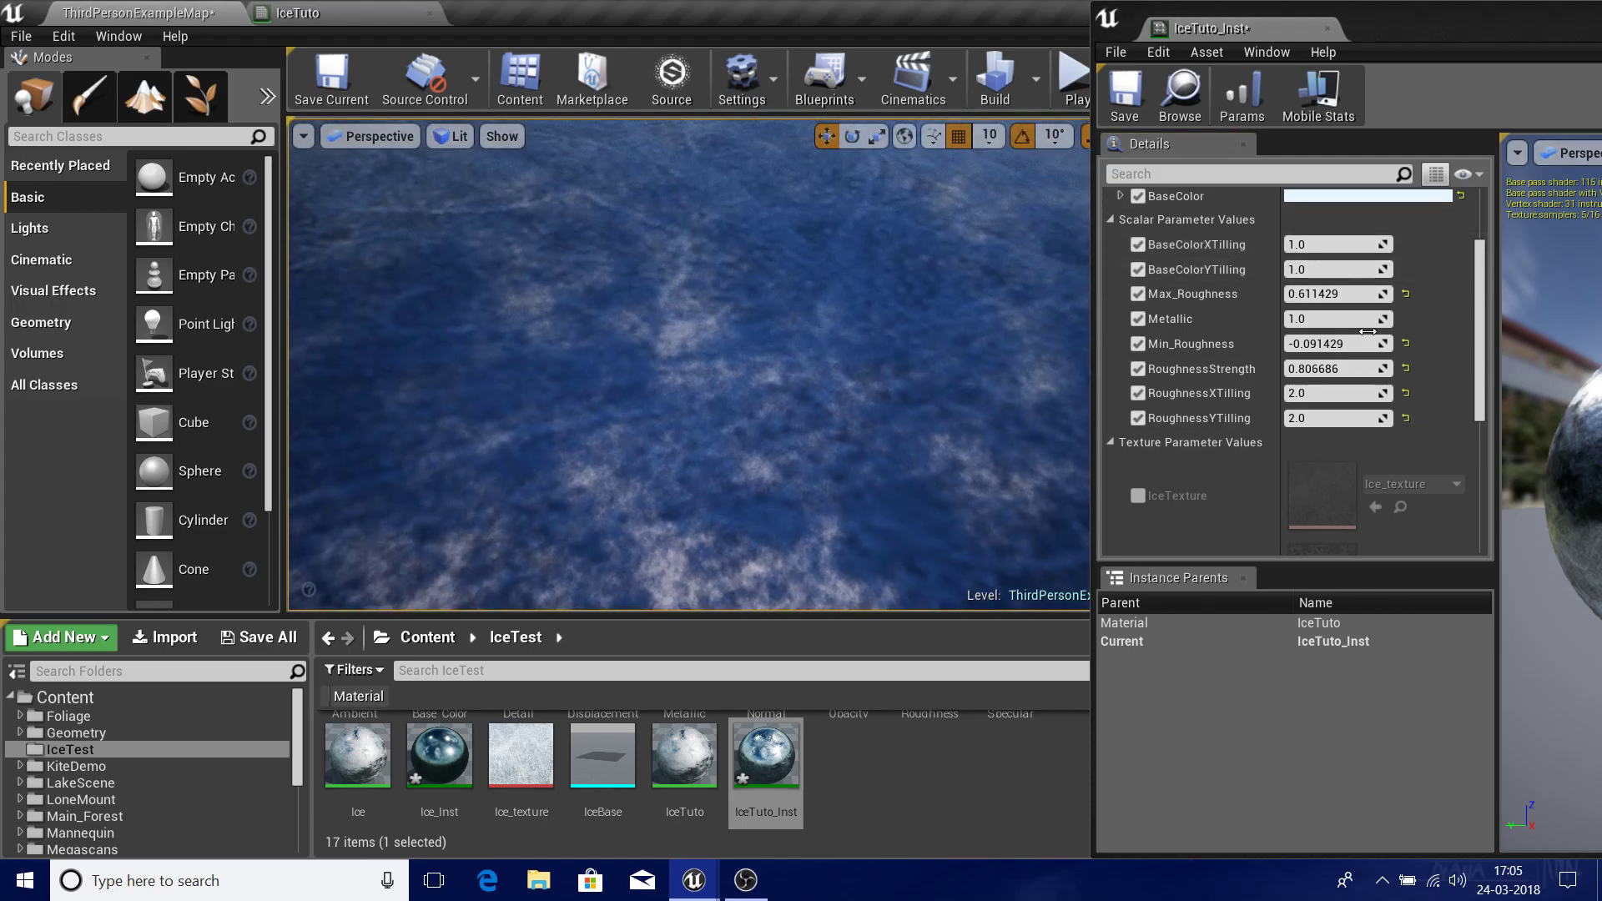
pyautogui.click(1364, 240)
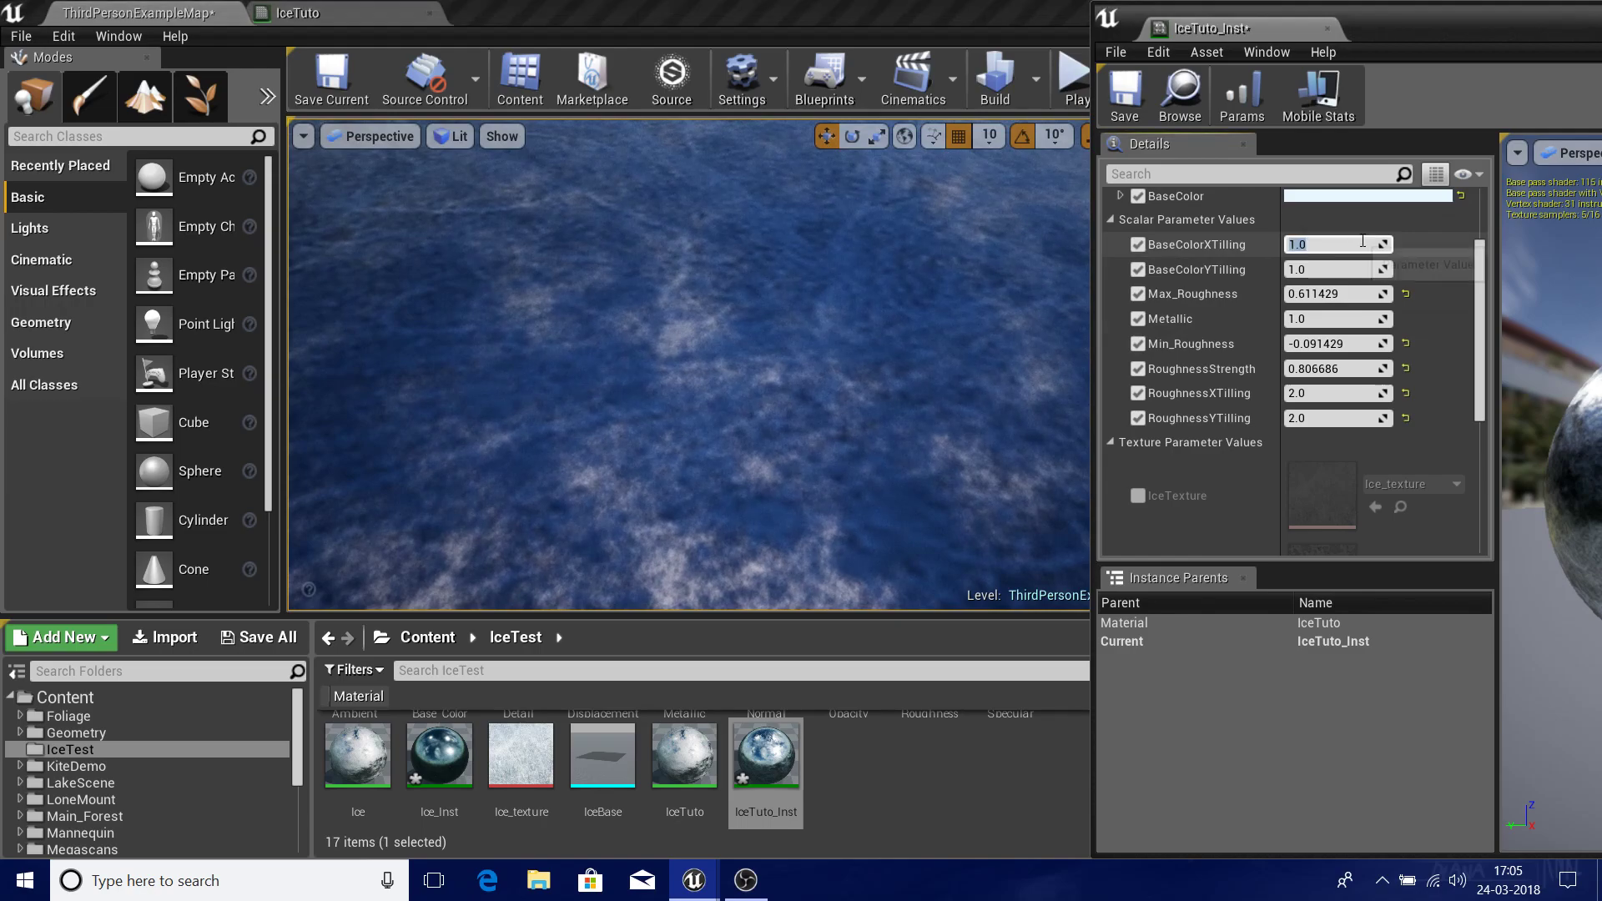
pyautogui.write('5')
pyautogui.press('Return')
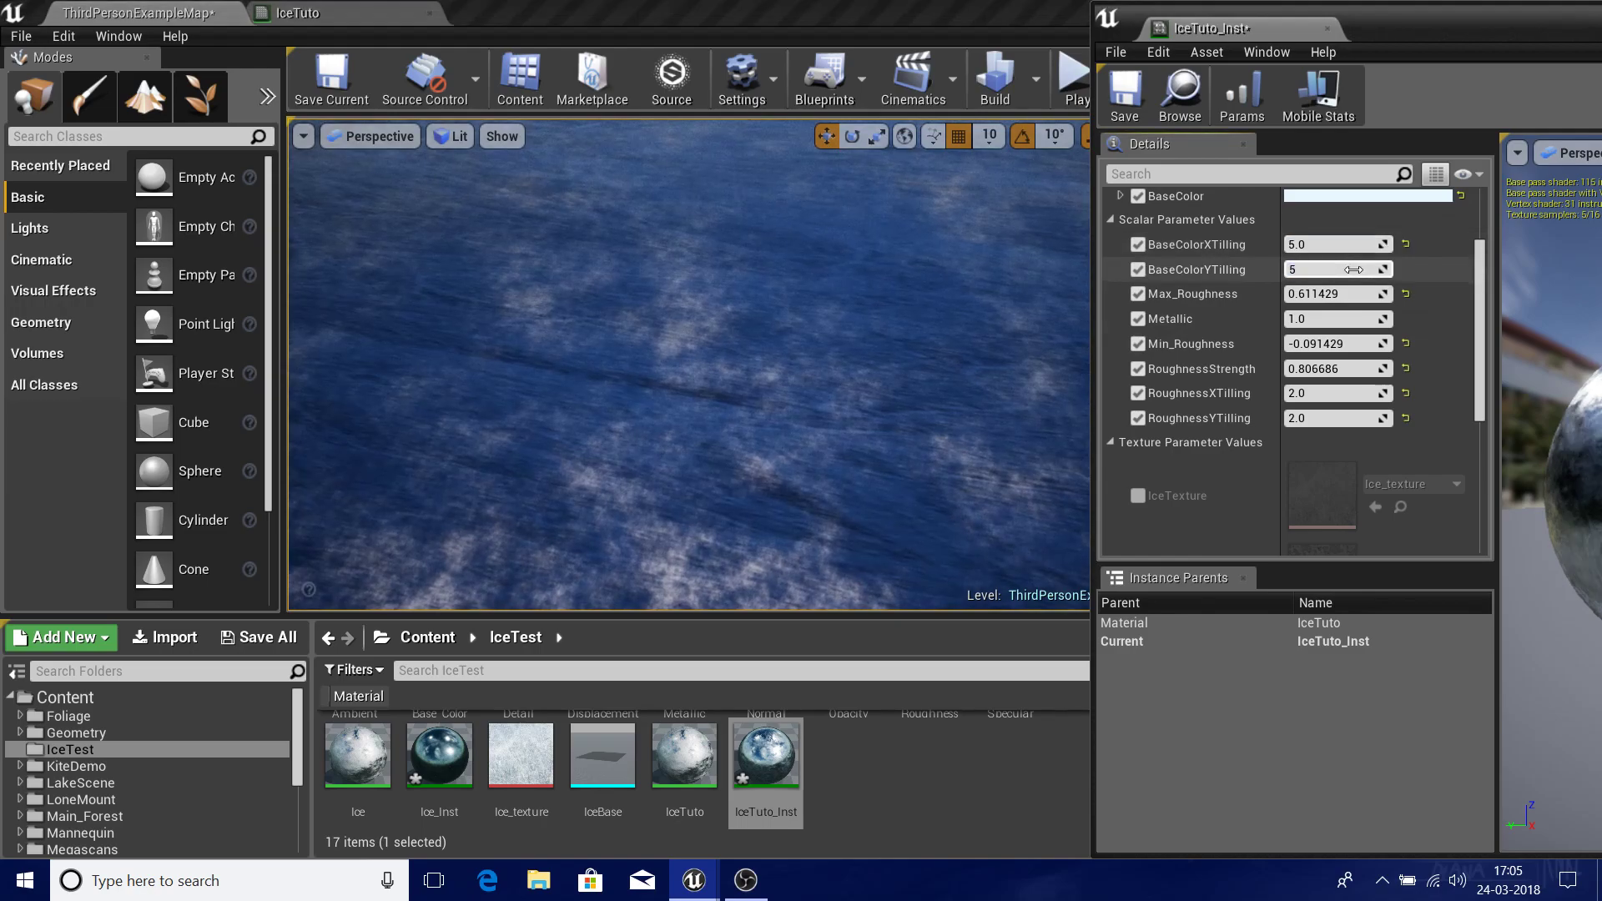
pyautogui.press('Return')
pyautogui.moveTo(935, 334); pyautogui.dragTo(926, 400, button='right')
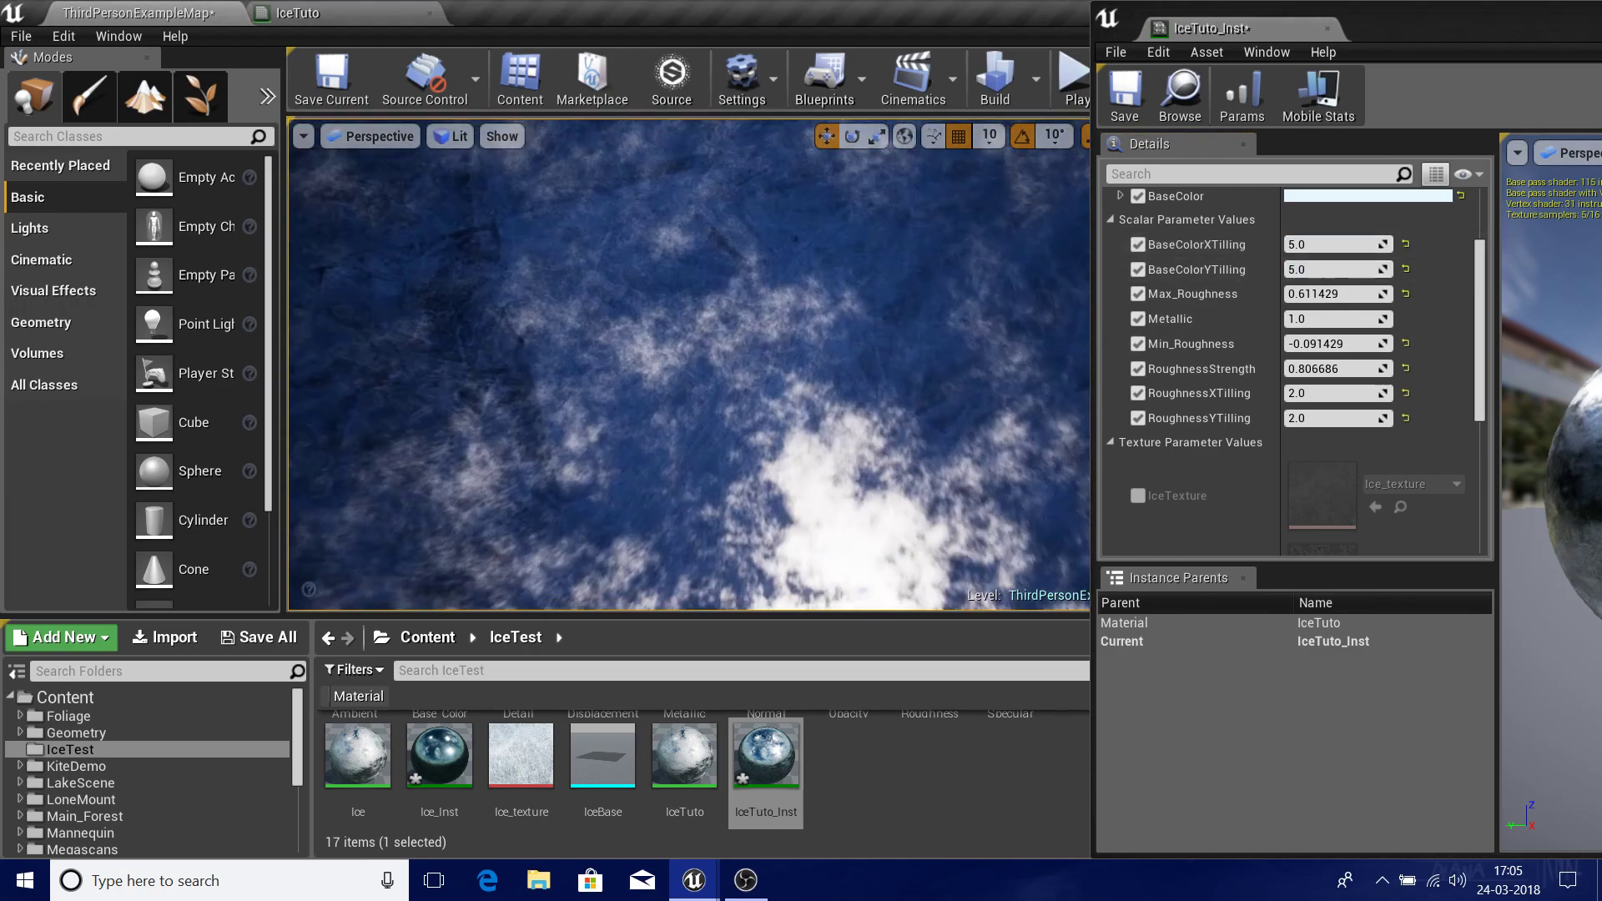
pyautogui.moveTo(326, 220); pyautogui.dragTo(326, 170, button='right')
pyautogui.moveTo(688, 365); pyautogui.dragTo(674, 263, button='right')
pyautogui.moveTo(675, 334); pyautogui.dragTo(684, 292, button='right')
pyautogui.moveTo(1084, 316); pyautogui.dragTo(1066, 302, button='right')
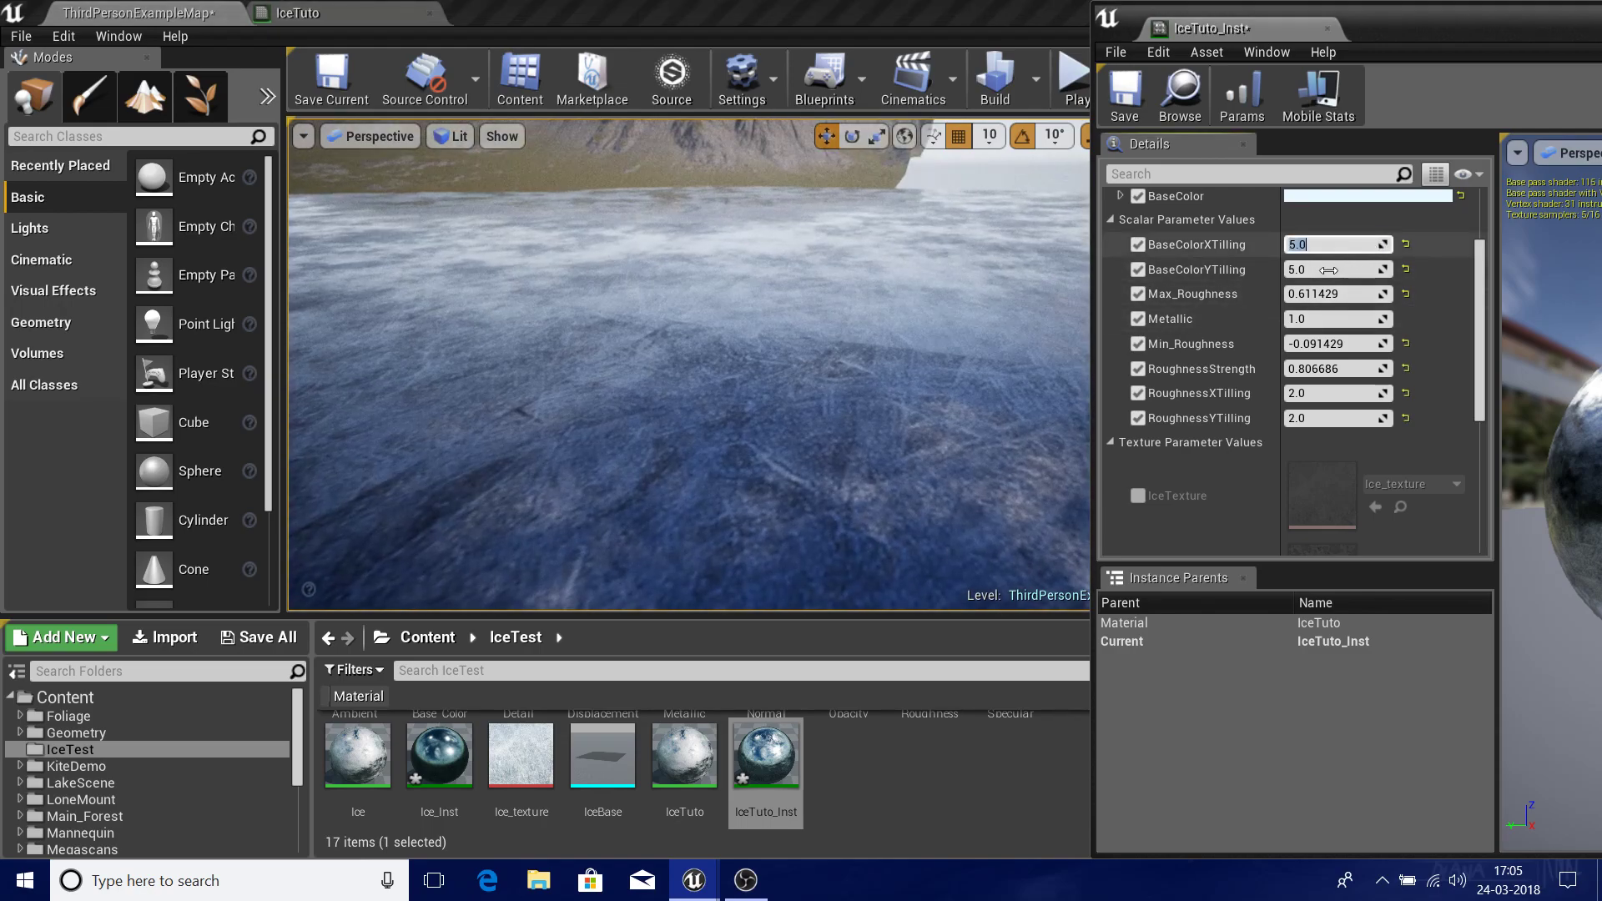
# - Set BaseColorXTilling and BaseColorYTilling back to 1 and check the lake surface
pyautogui.write('1')
pyautogui.press('Return')
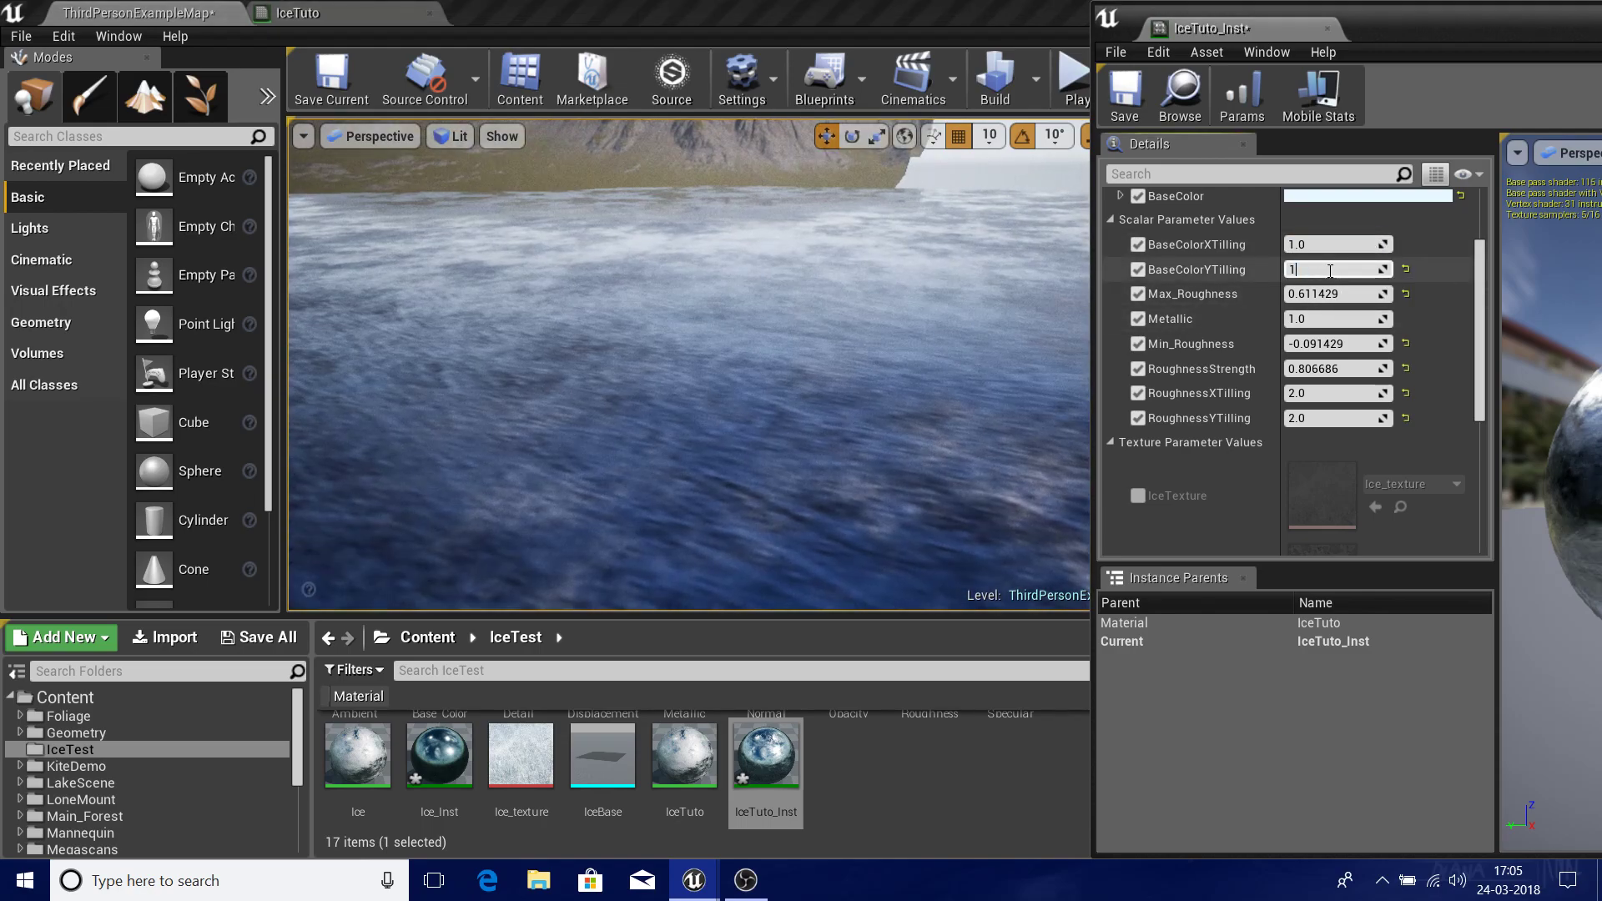
pyautogui.press('Return')
pyautogui.moveTo(877, 376); pyautogui.dragTo(868, 342, button='right')
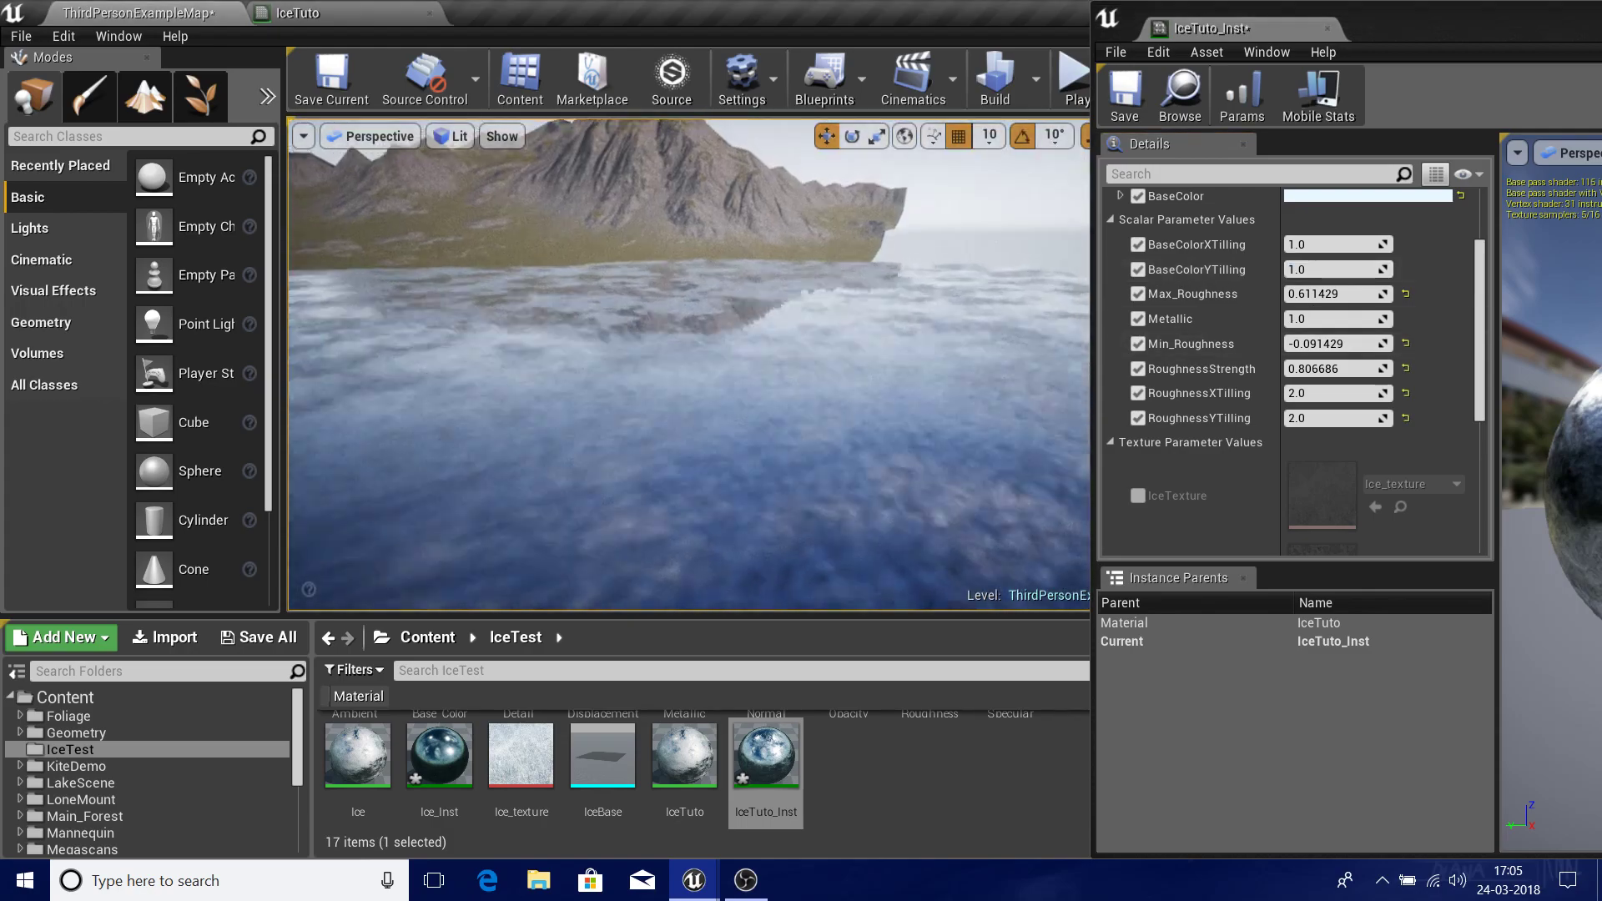
pyautogui.moveTo(693, 333); pyautogui.dragTo(629, 350, button='right')
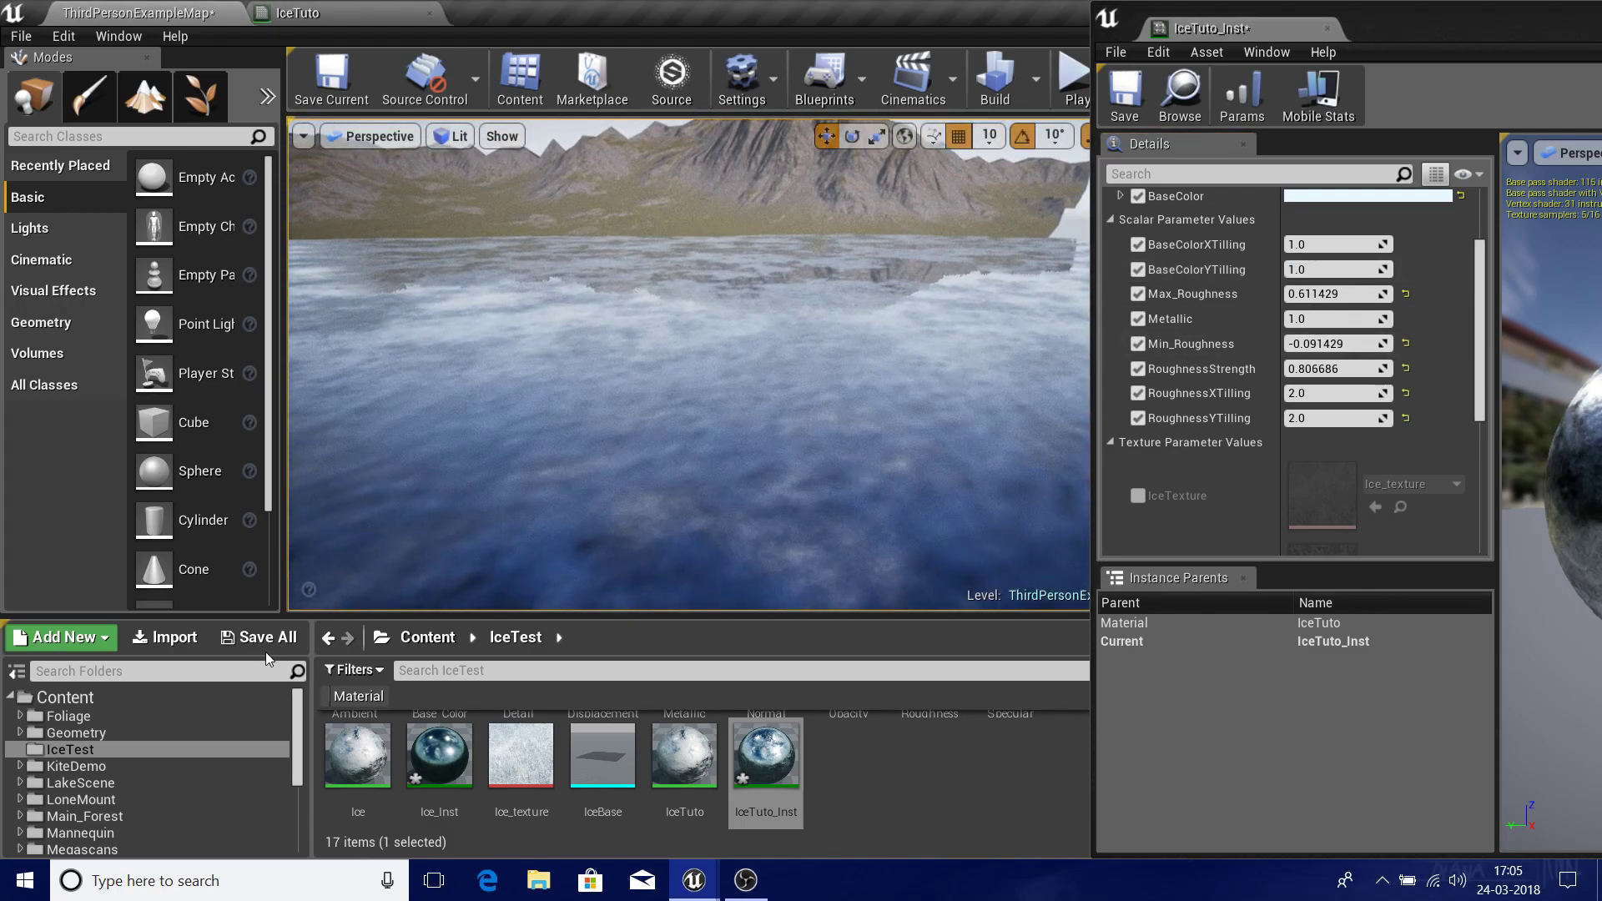
# - Save all modified content including the level, and open the original Ice material
pyautogui.click(265, 650)
pyautogui.click(983, 622)
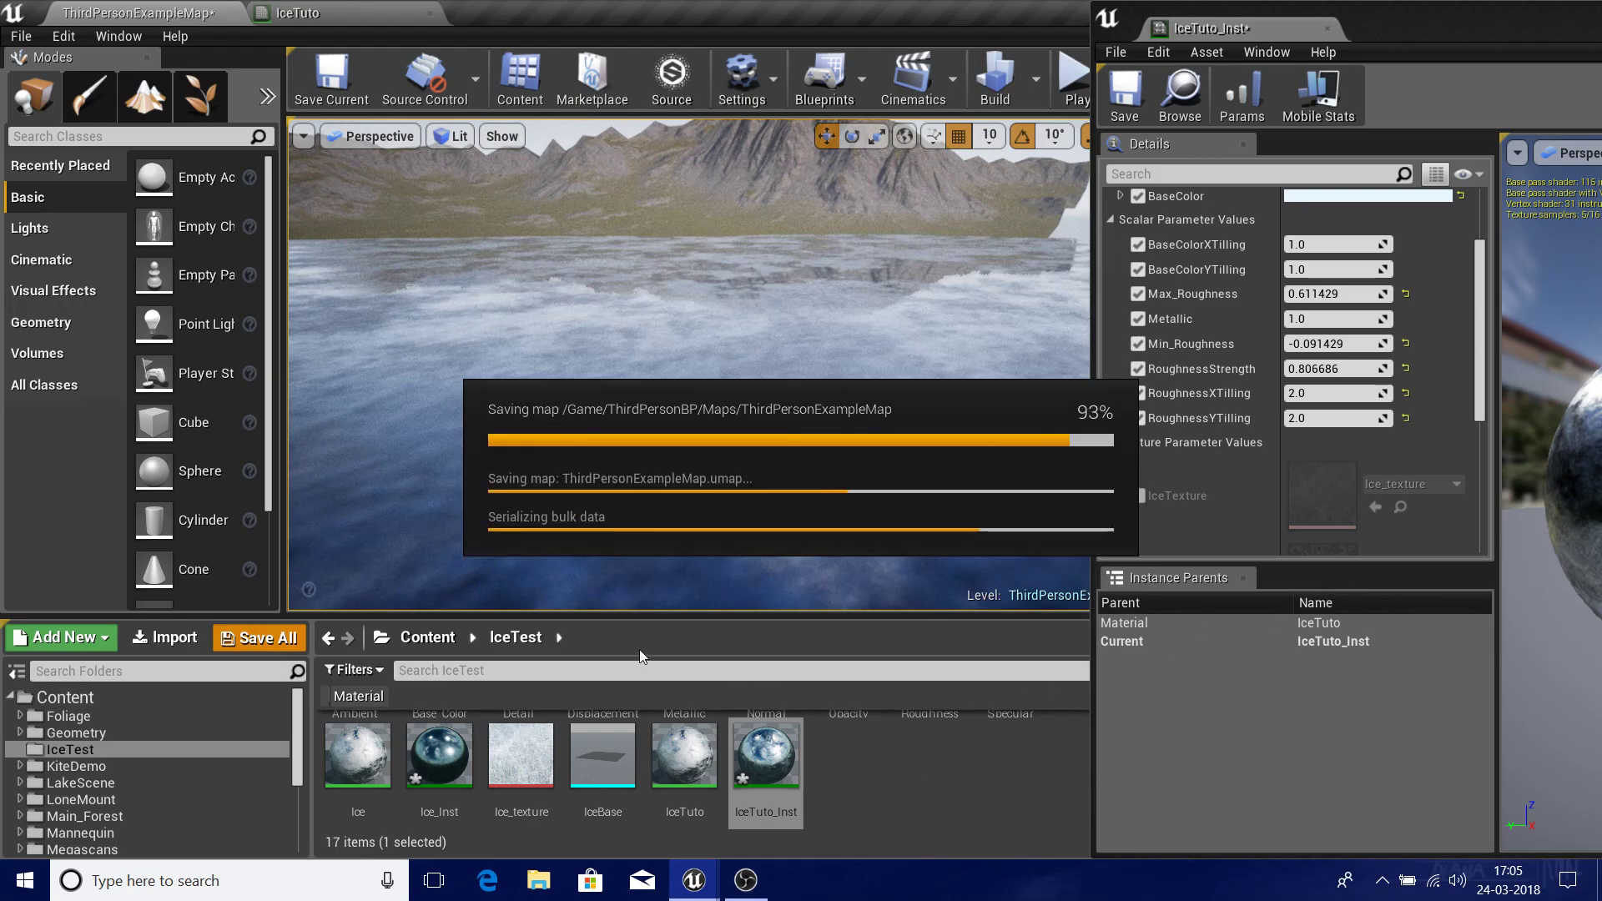
pyautogui.doubleClick(349, 740)
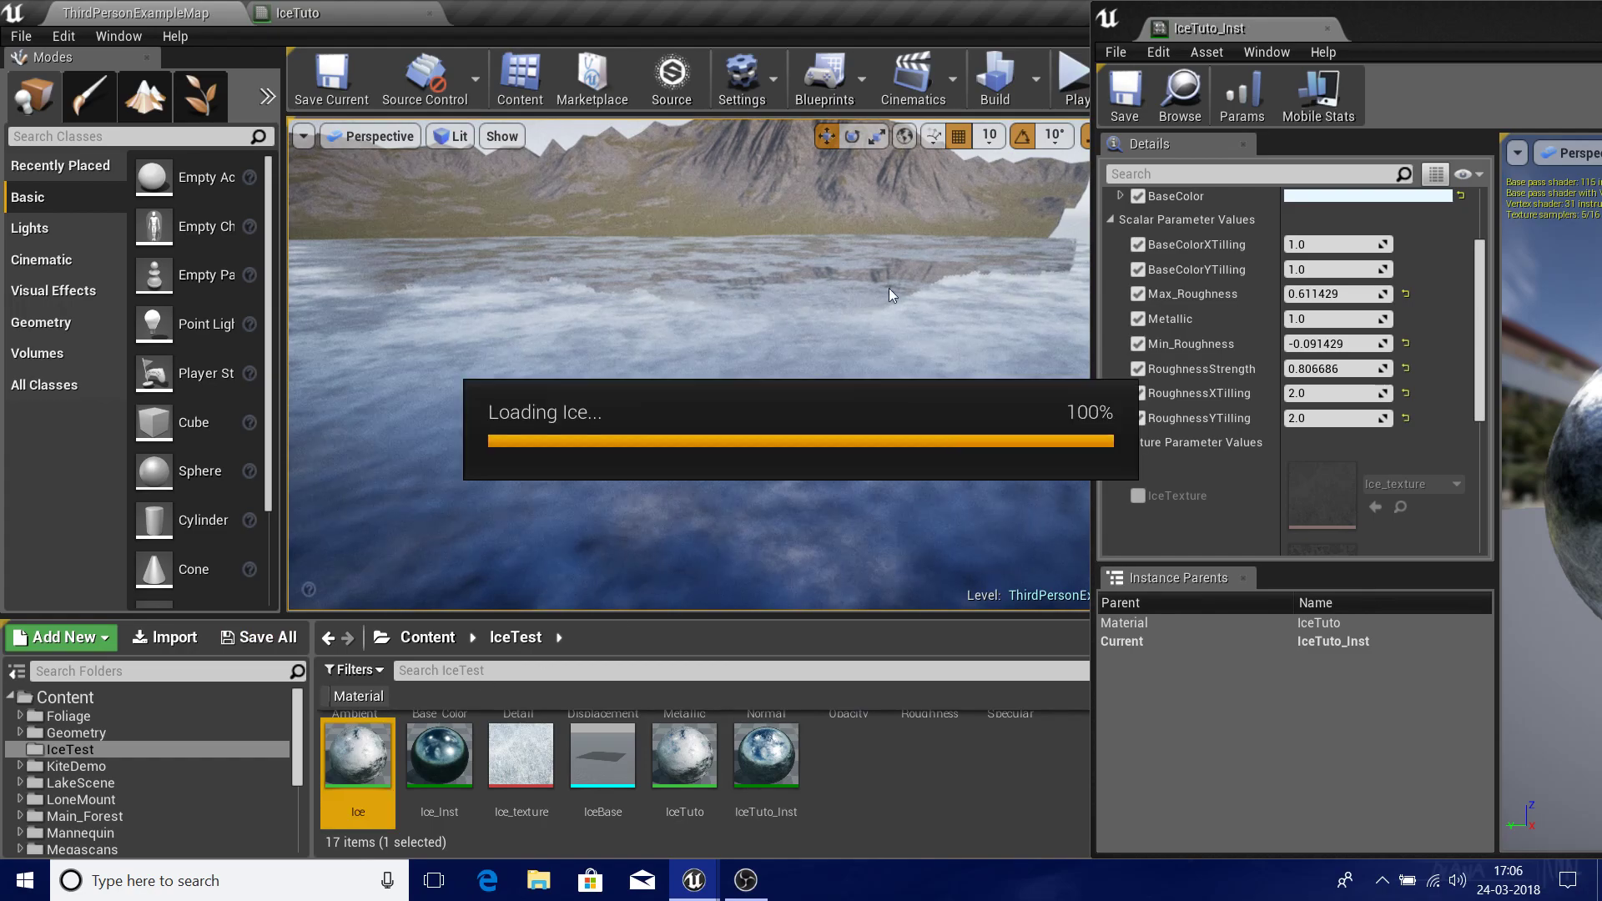
# - Examine the Ice material's graph, looking over its Tilling, Ice, Cracks 1 and Cracks 2 groups and the Cracks 1 MakeMaterialAttributes node
pyautogui.scroll(-6, 868, 298)
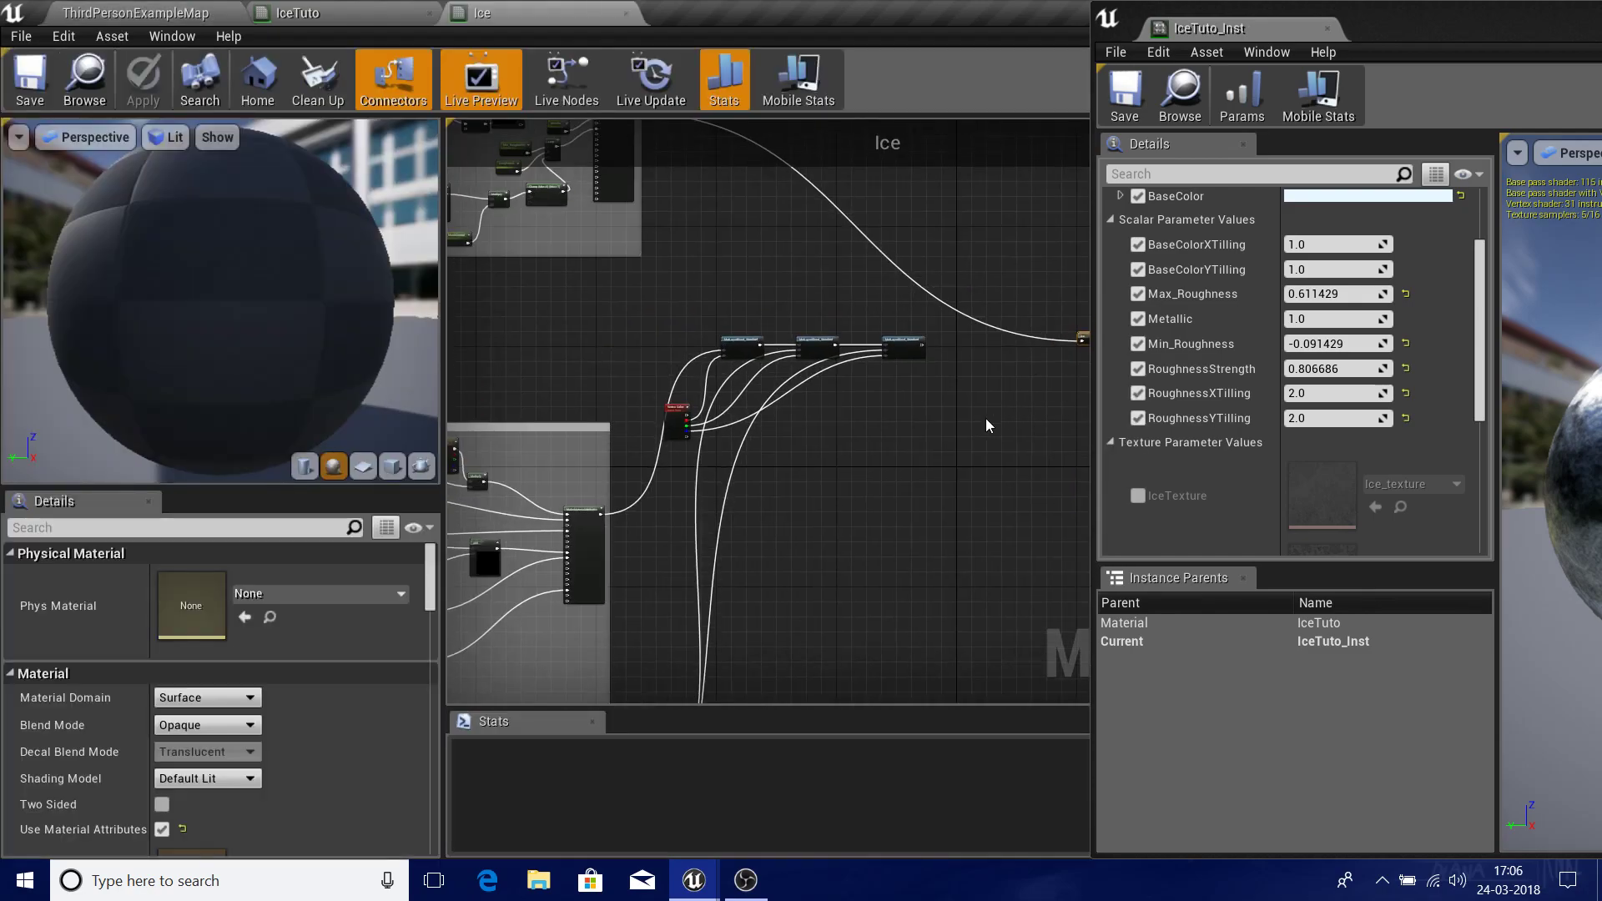
pyautogui.scroll(8, 992, 194)
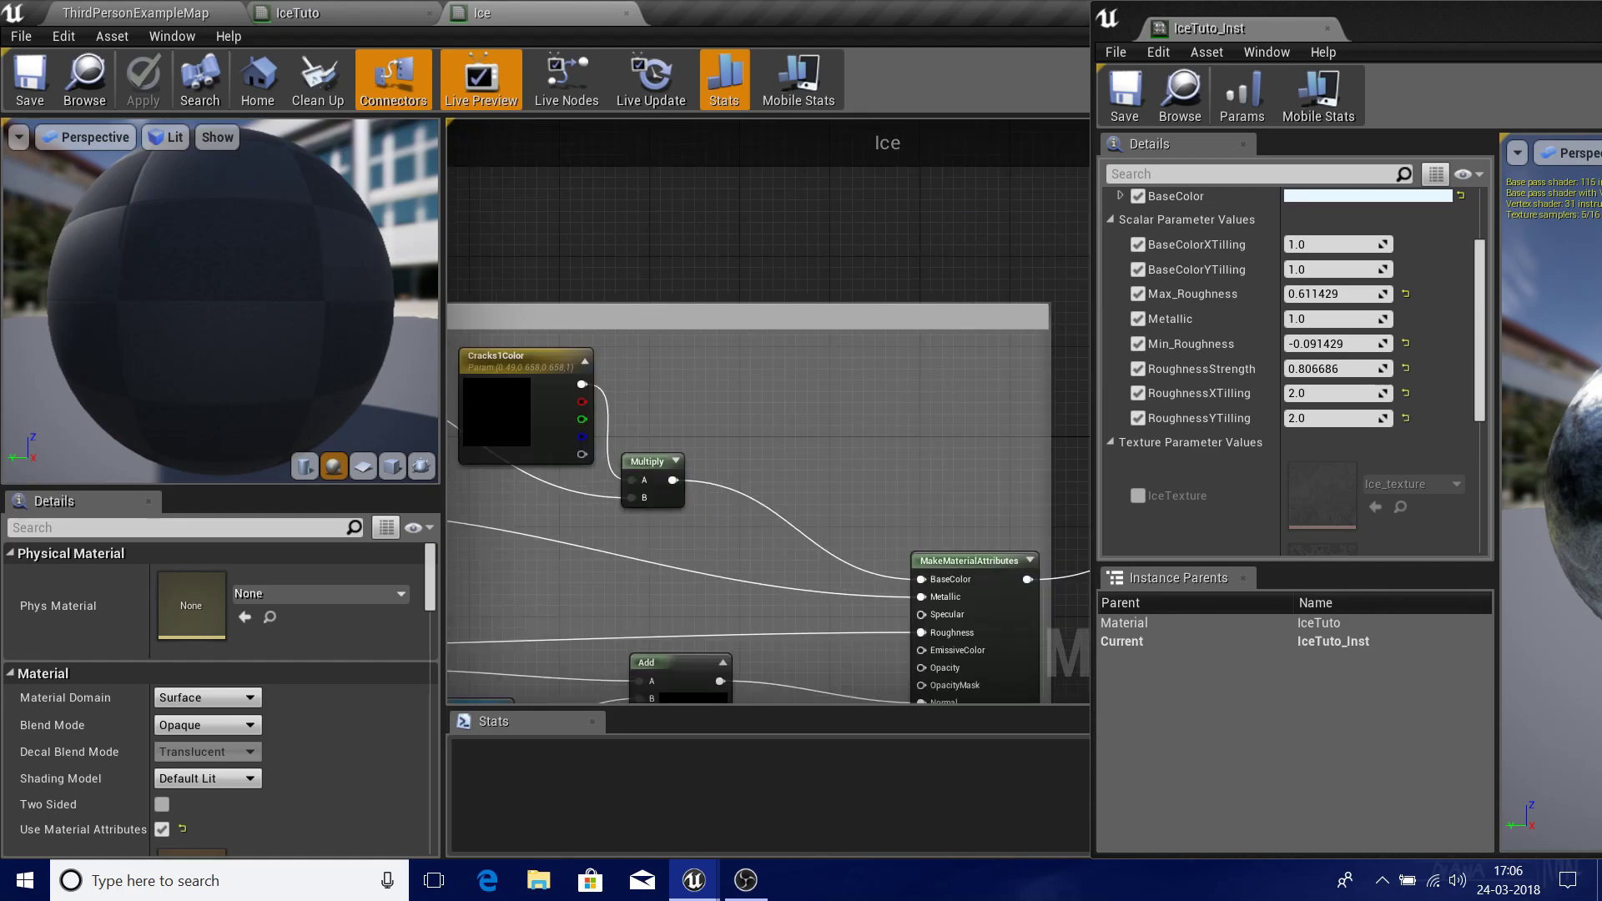
pyautogui.scroll(-7, 851, 294)
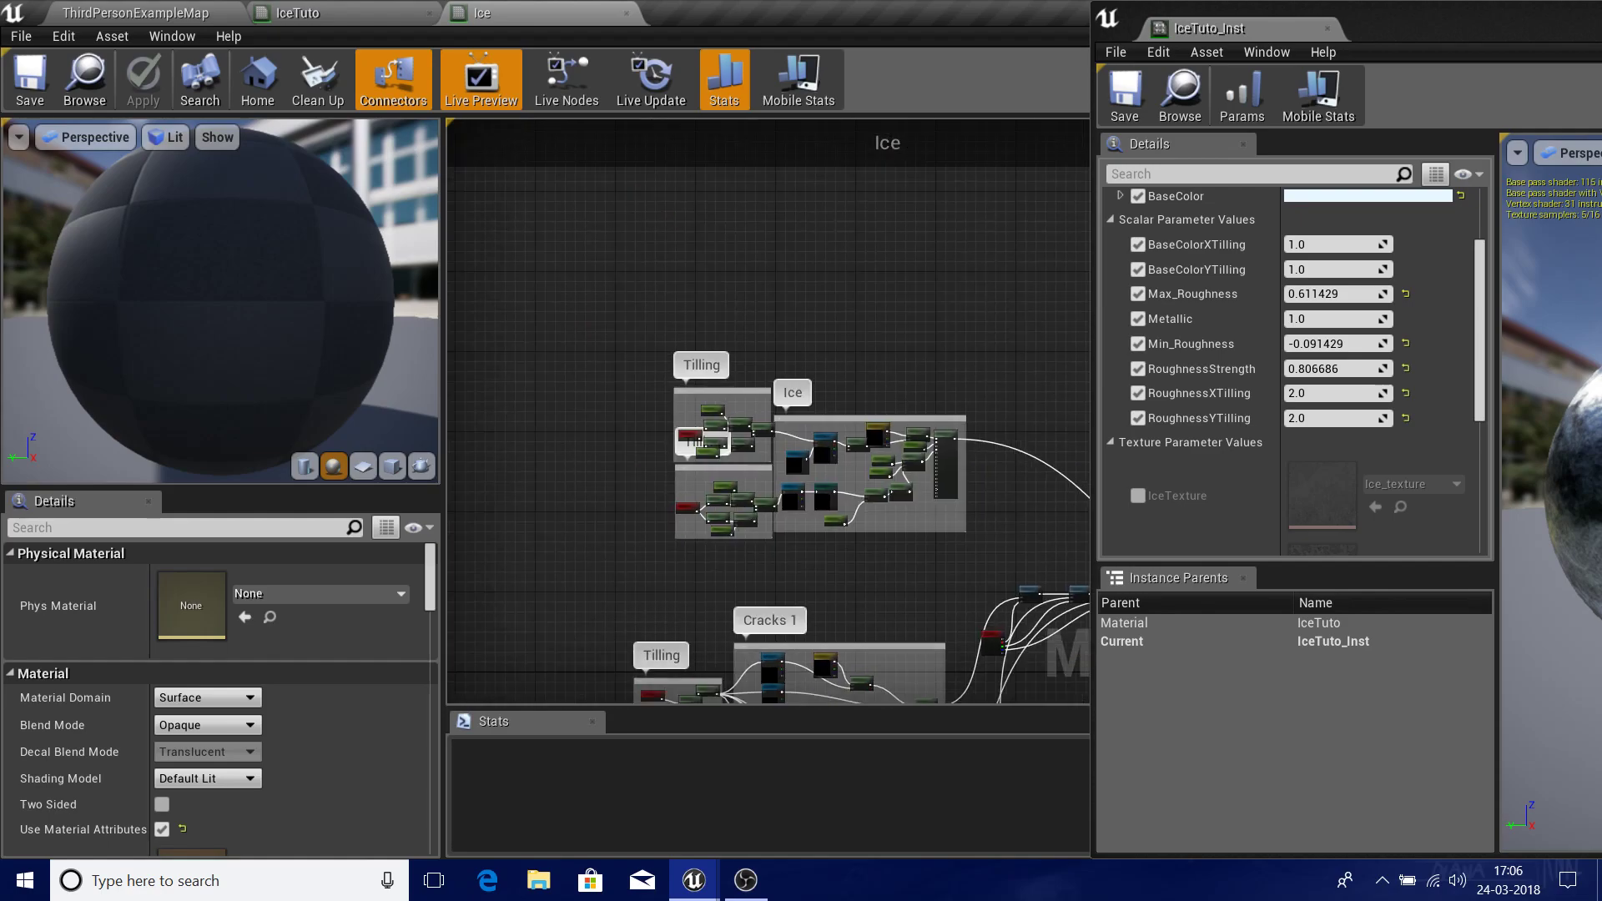
pyautogui.scroll(8, 848, 203)
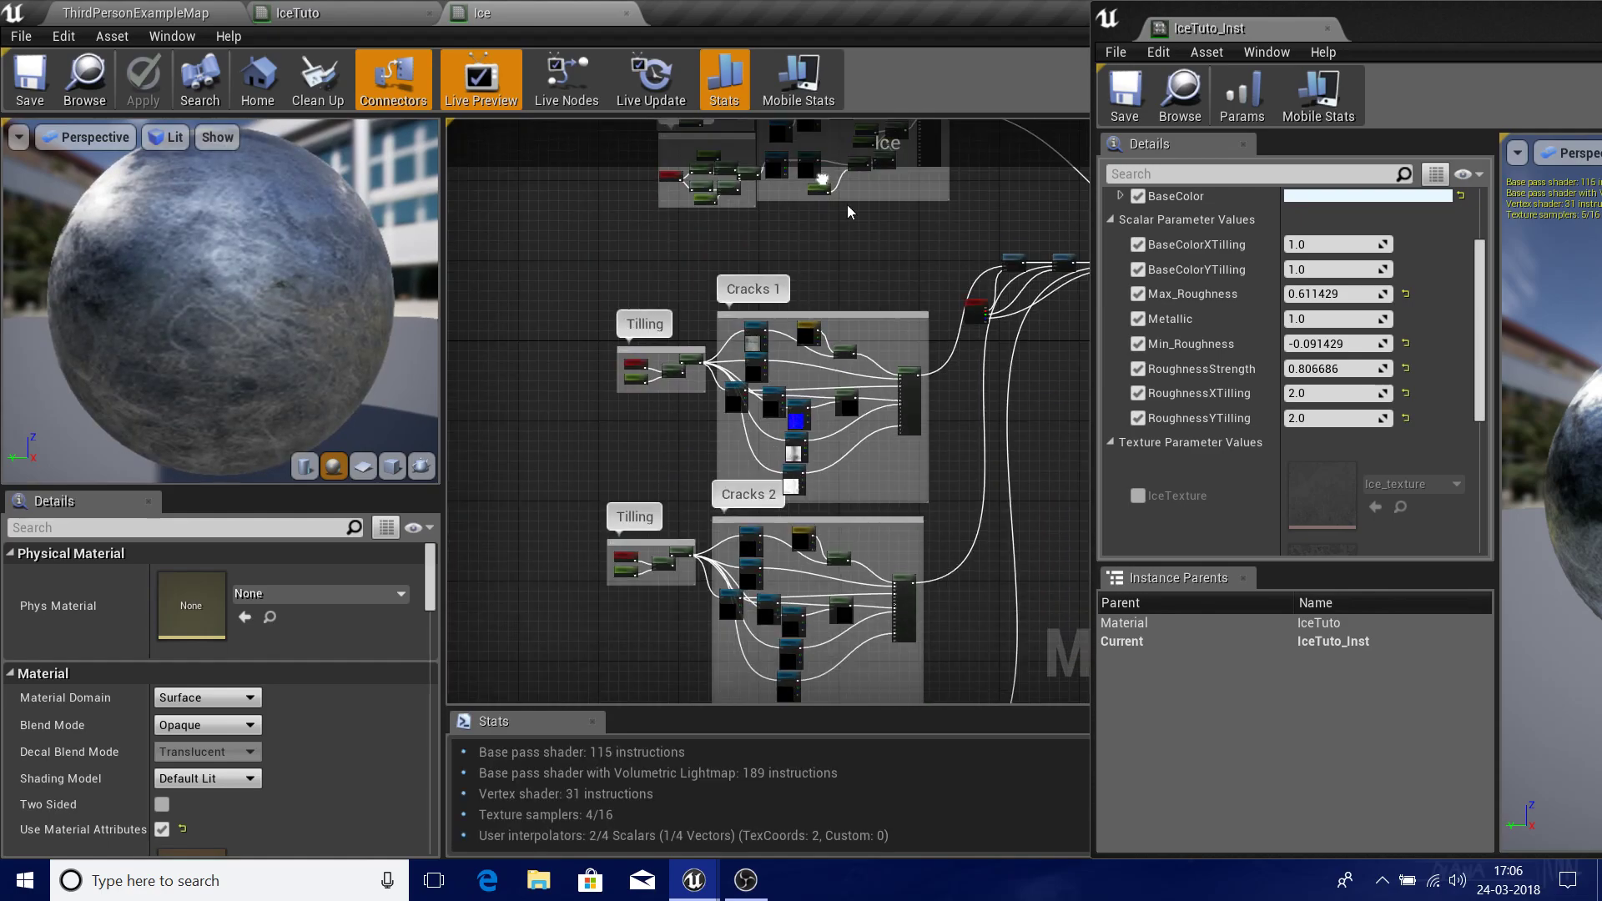
pyautogui.scroll(5, 620, 360)
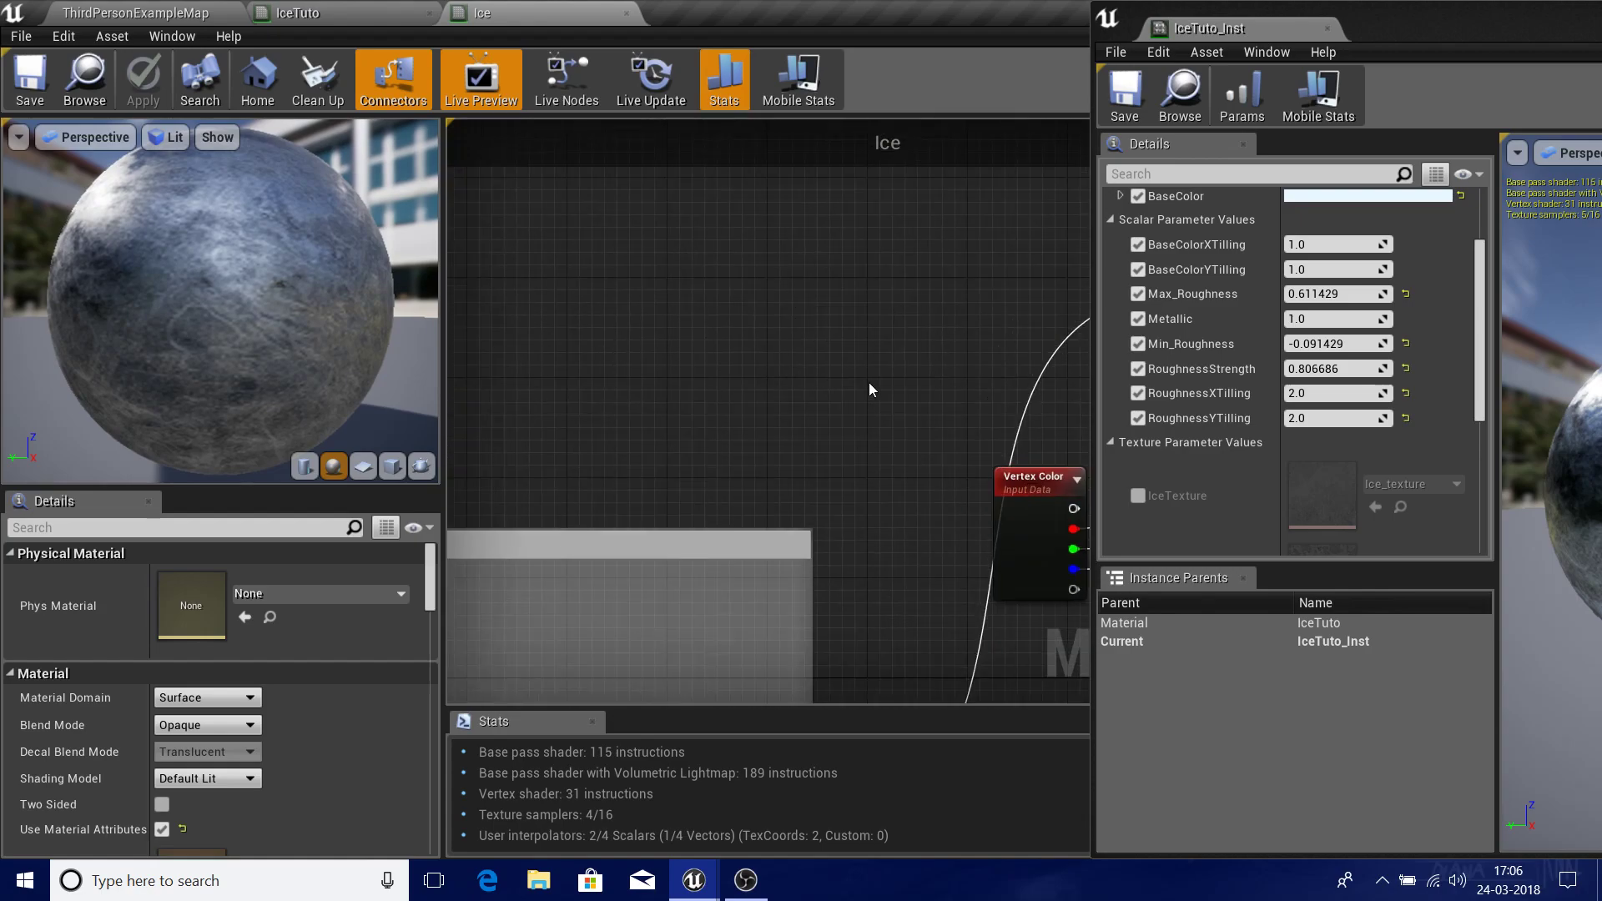
pyautogui.click(971, 217)
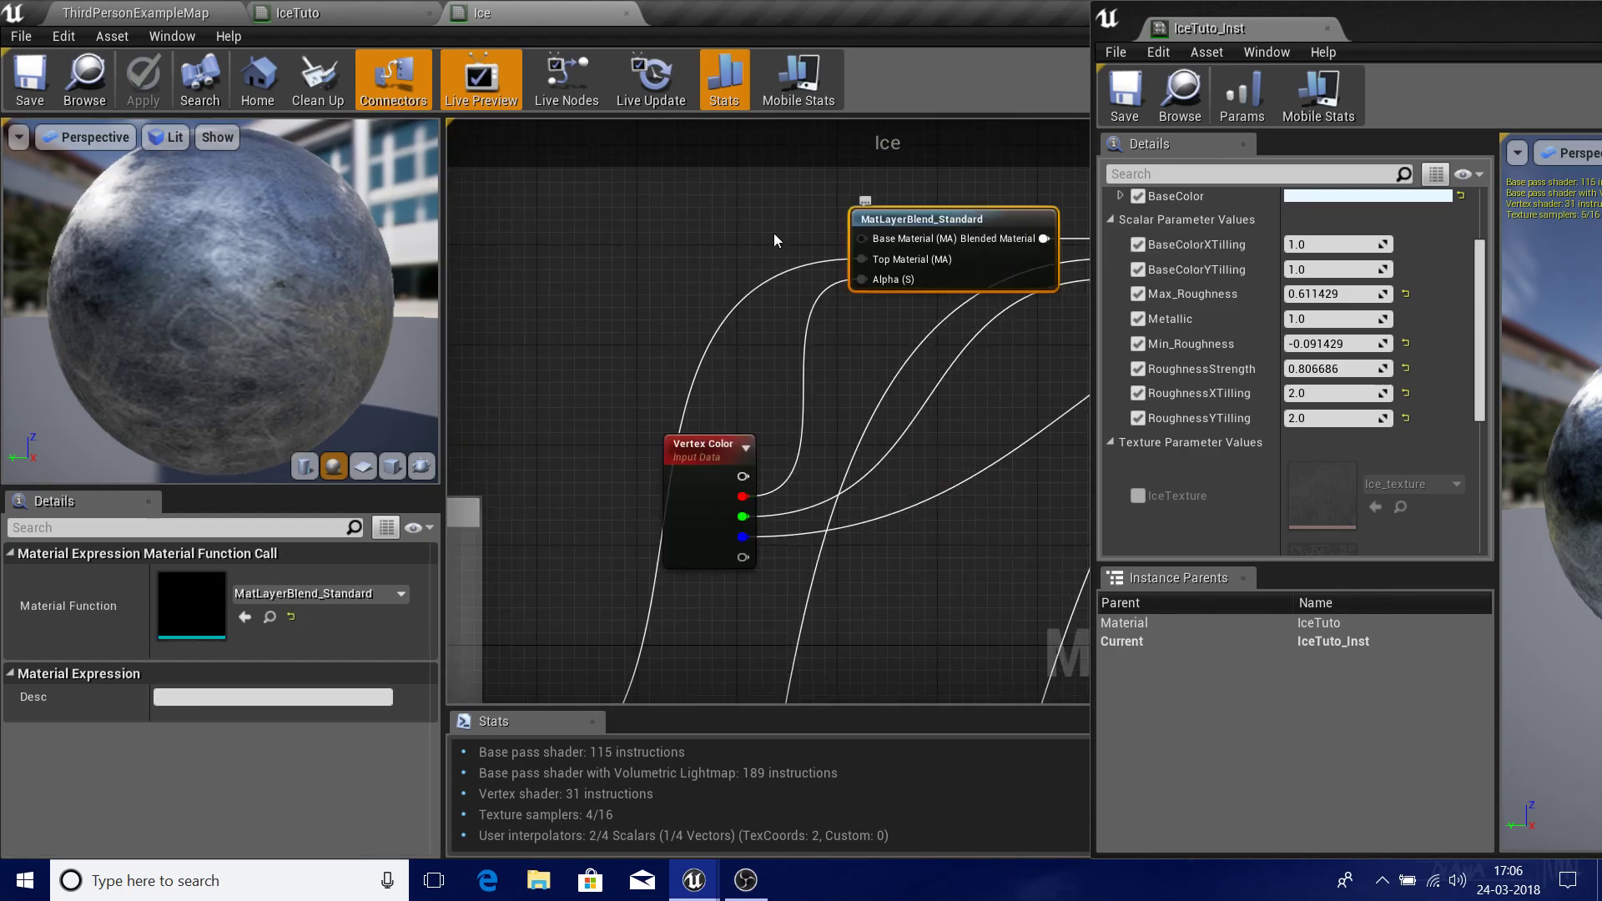
pyautogui.scroll(-3, 706, 369)
pyautogui.moveTo(706, 369); pyautogui.dragTo(967, 133, button='right')
pyautogui.scroll(3, 788, 283)
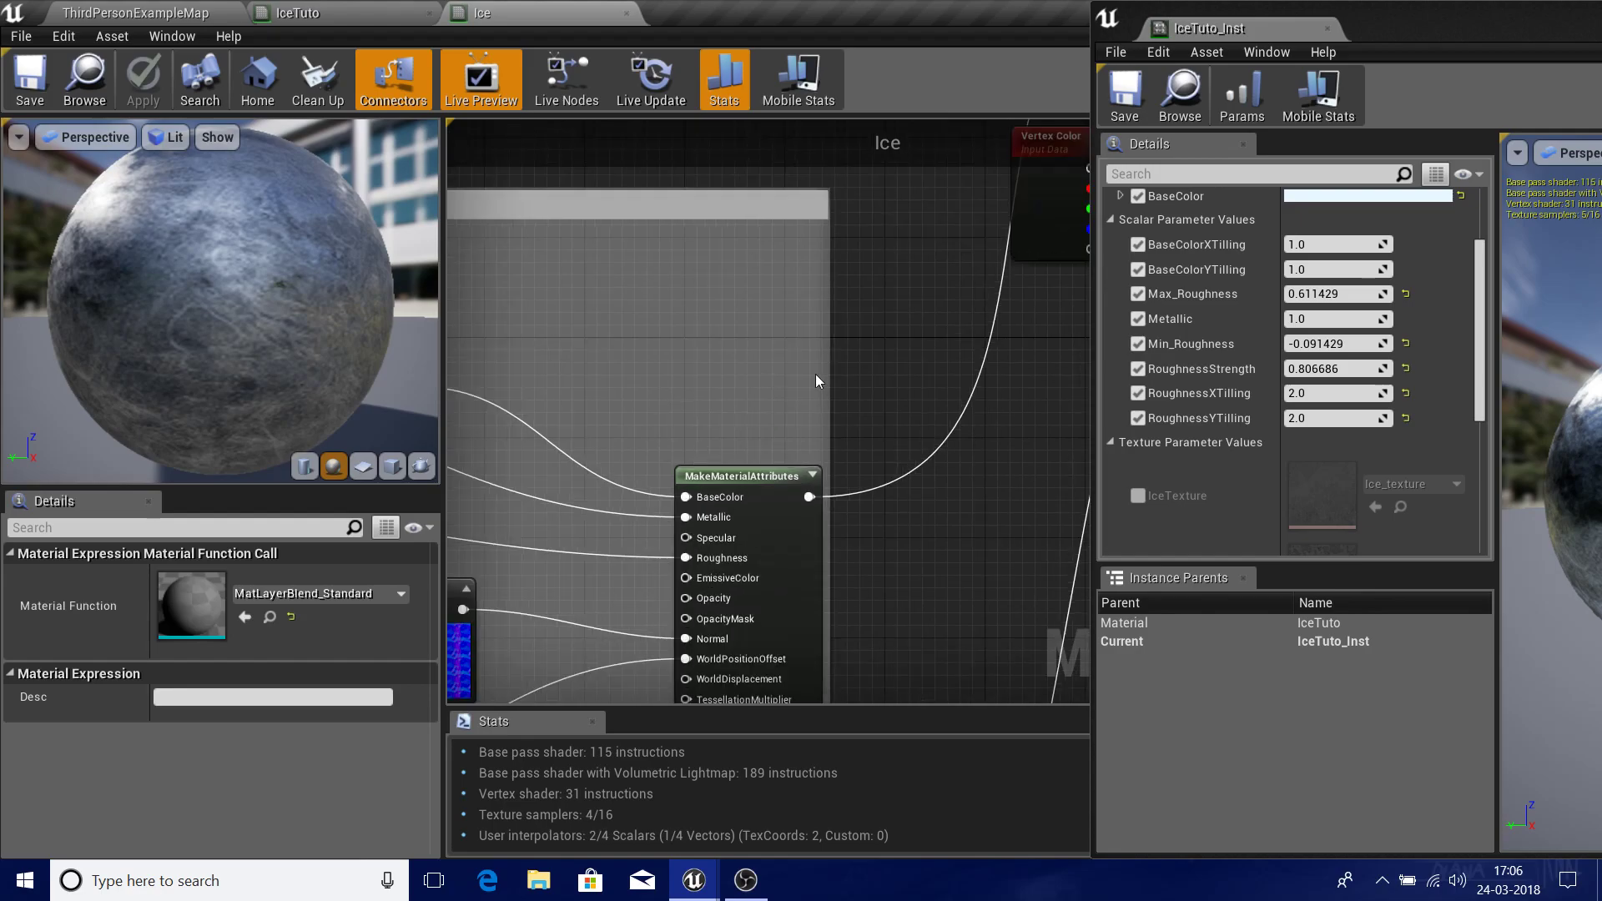
# - Examine the Vertex Color node and the chain of MatLayerBlend_Standard nodes leading toward the material's output node
pyautogui.moveTo(893, 258); pyautogui.dragTo(442, 538, button='right')
pyautogui.click(565, 562)
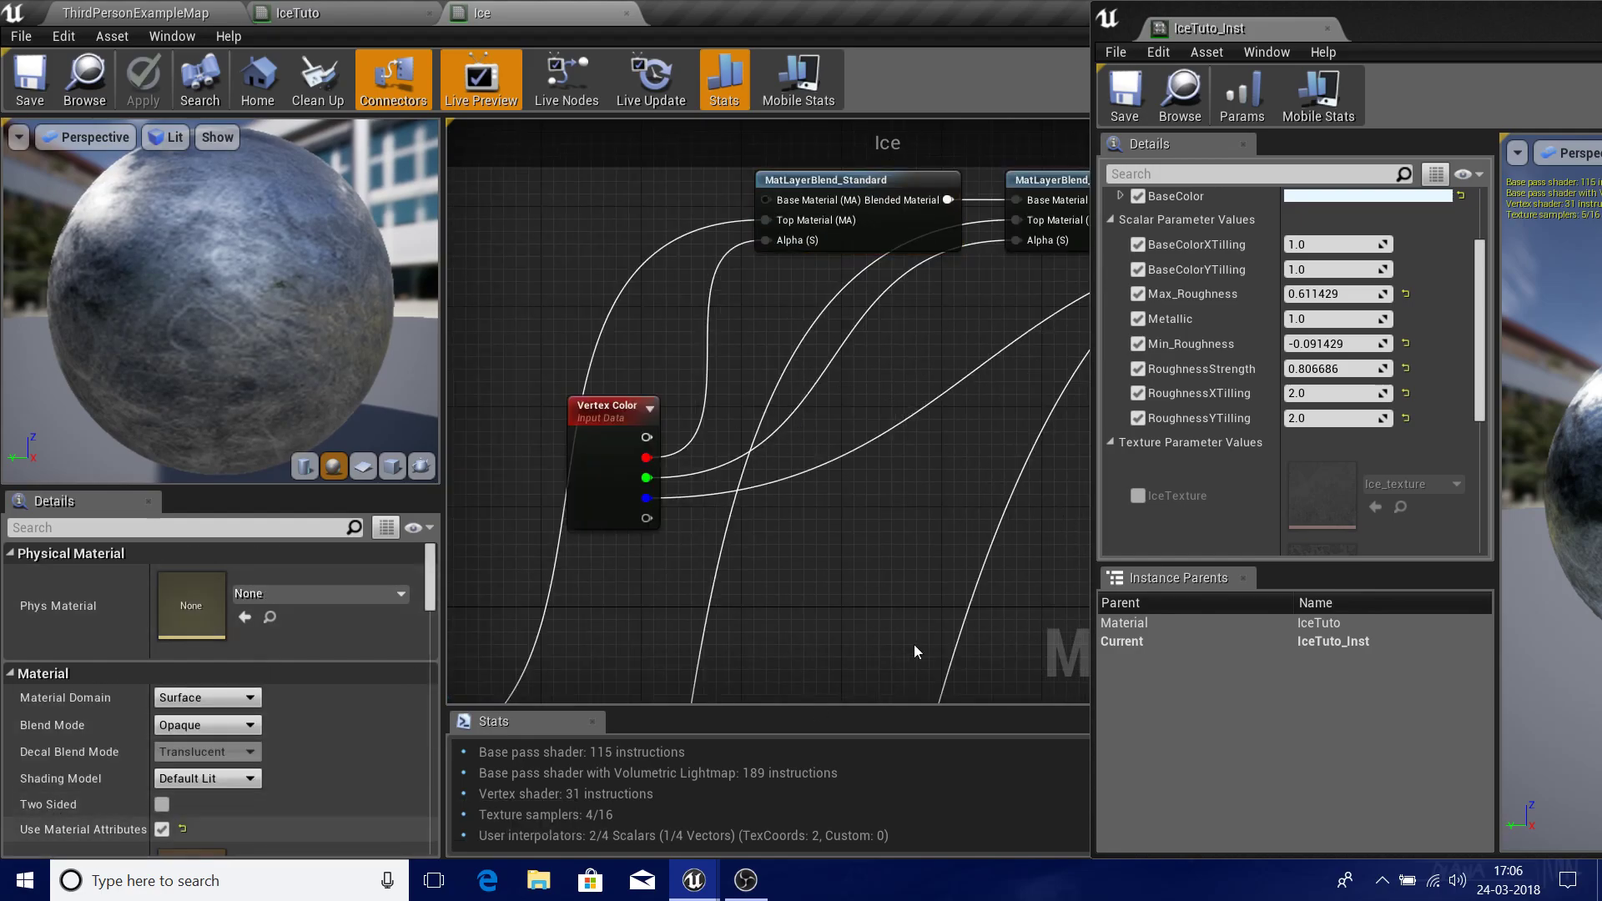
pyautogui.moveTo(1054, 292); pyautogui.dragTo(728, 637, button='right')
pyautogui.scroll(-3, 769, 567)
pyautogui.moveTo(993, 547); pyautogui.dragTo(645, 439, button='right')
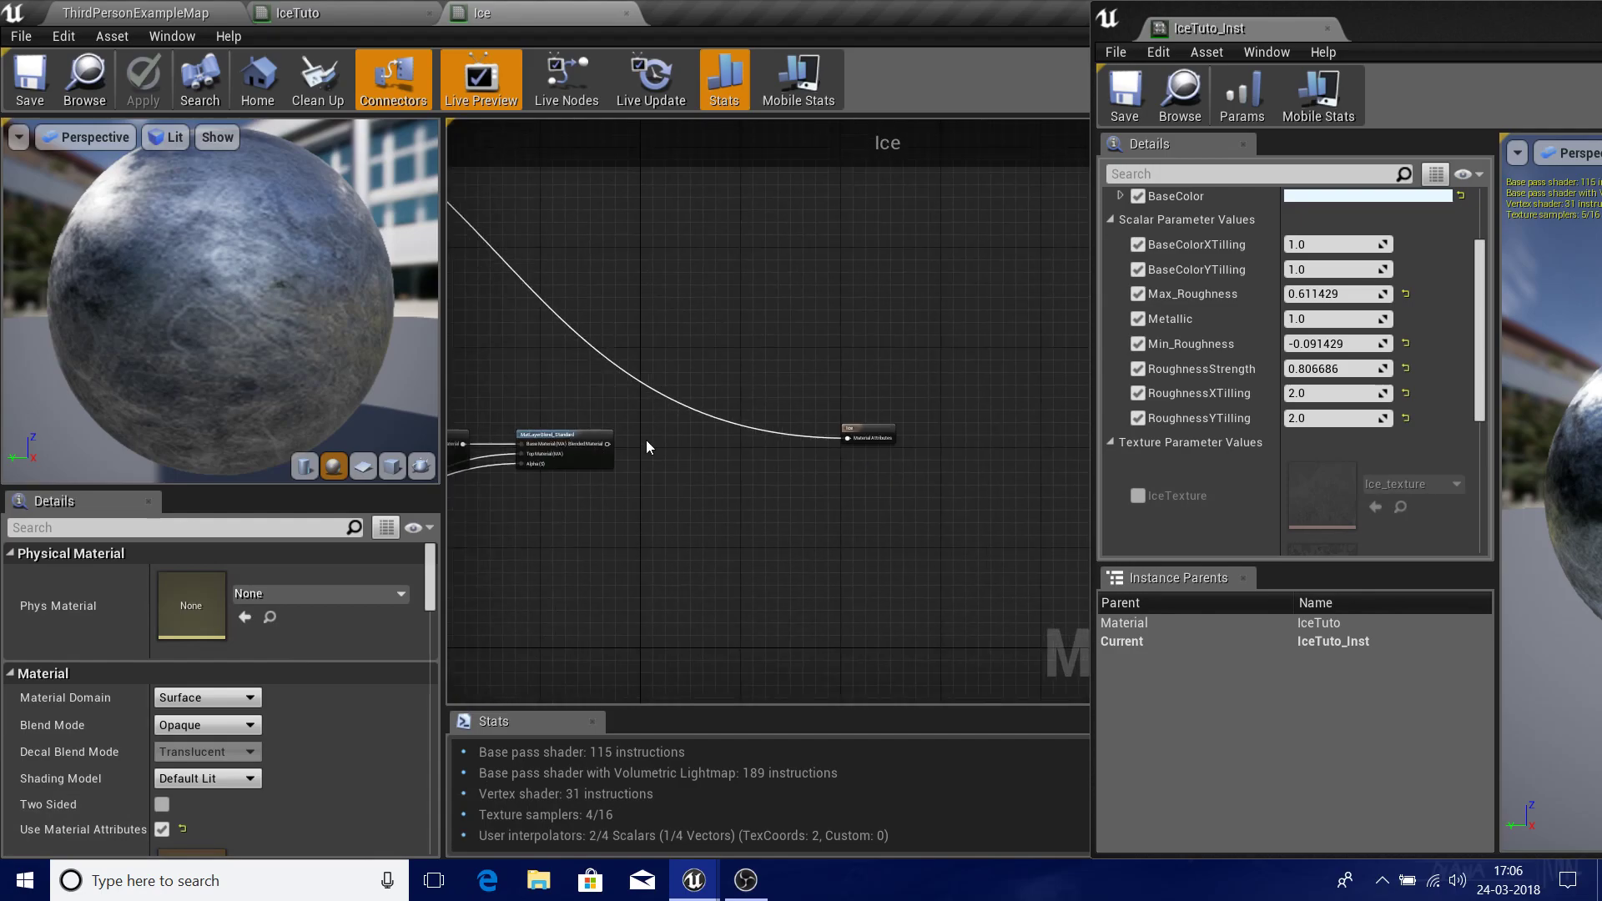
pyautogui.scroll(5, 654, 505)
pyautogui.moveTo(971, 356); pyautogui.dragTo(1219, 372, button='right')
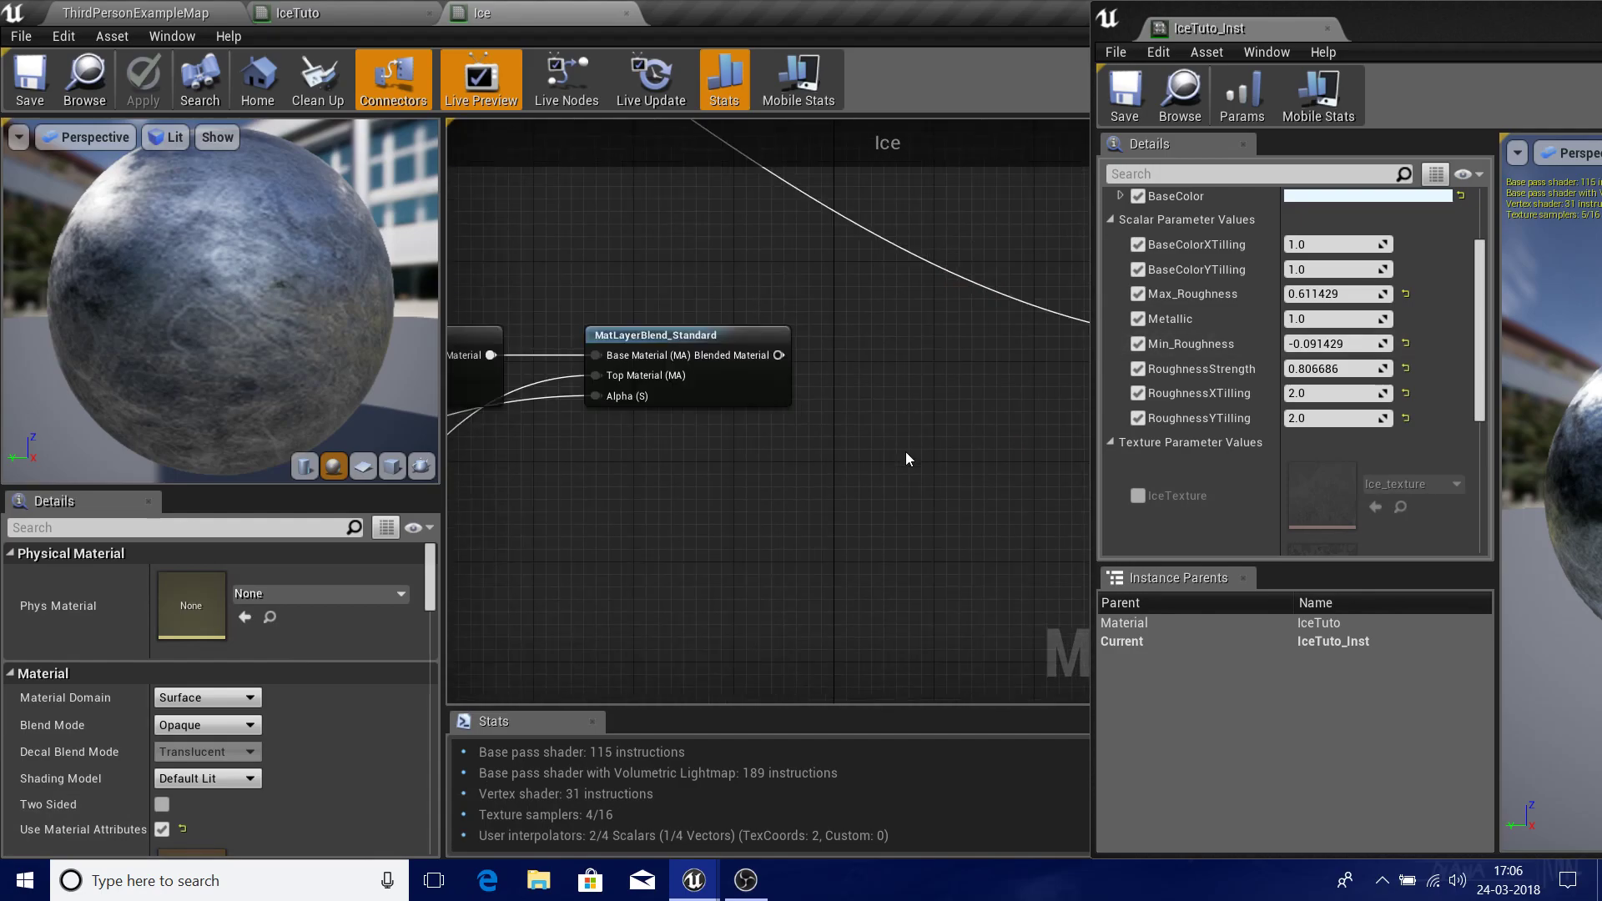
pyautogui.moveTo(904, 453); pyautogui.dragTo(1255, 399, button='right')
pyautogui.scroll(1, 837, 356)
pyautogui.moveTo(838, 356); pyautogui.dragTo(1134, 396, button='right')
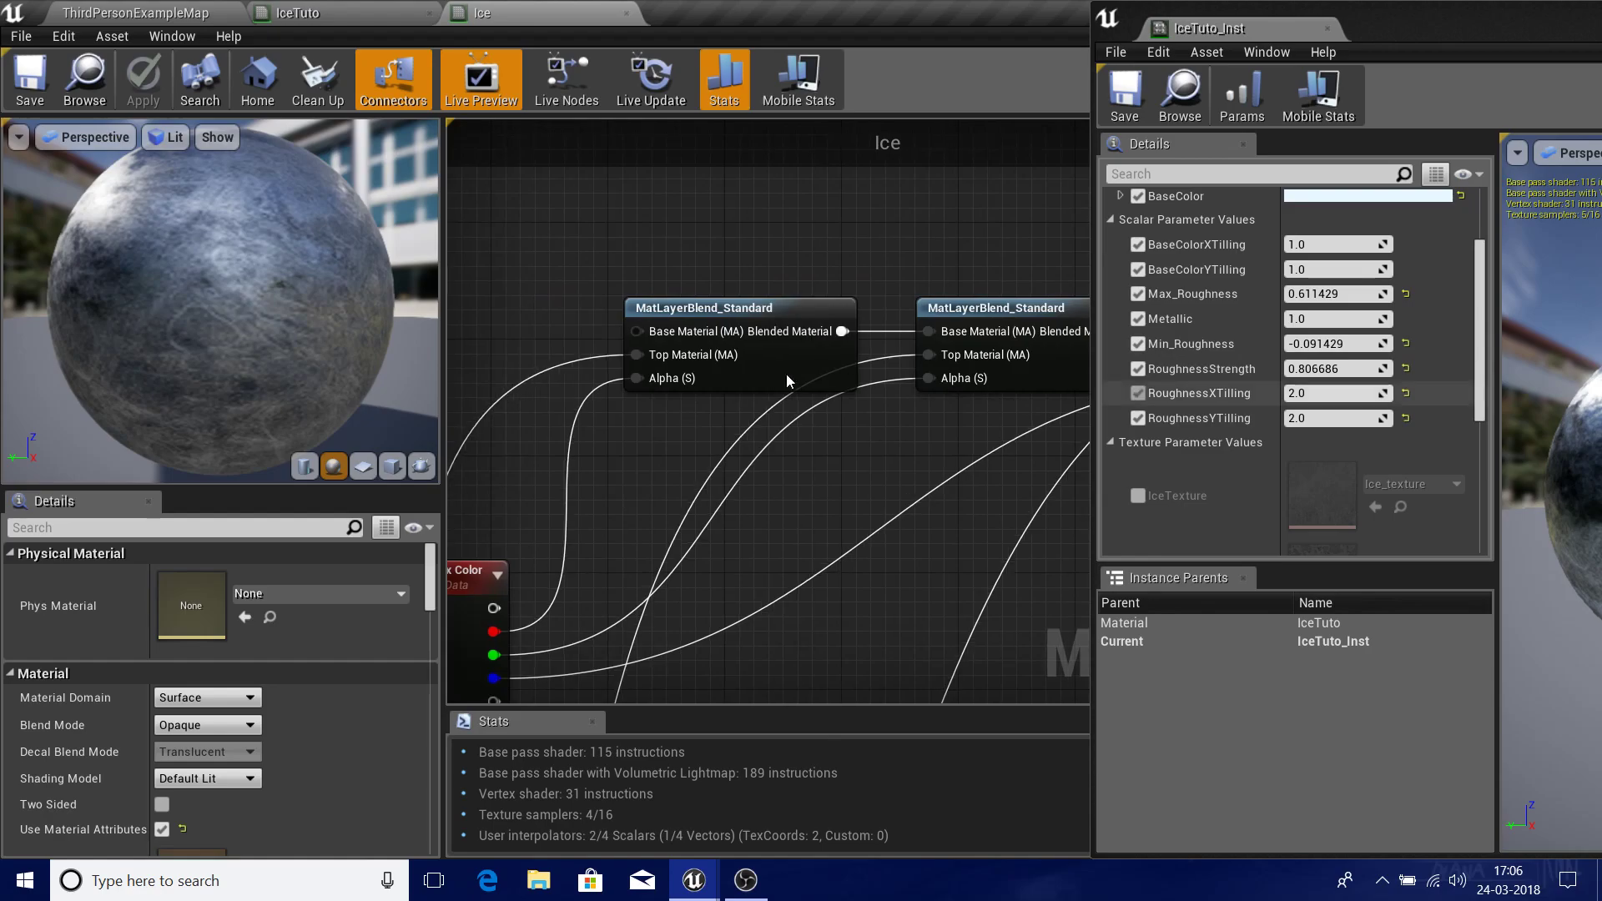
# - Trace the first MatLayerBlend_Standard node's Top Material and Alpha inputs back to the MakeMaterialAttributes and Vertex Color nodes
pyautogui.click(801, 365)
pyautogui.moveTo(669, 518); pyautogui.dragTo(742, 514, button='right')
pyautogui.moveTo(681, 582); pyautogui.dragTo(838, 520, button='right')
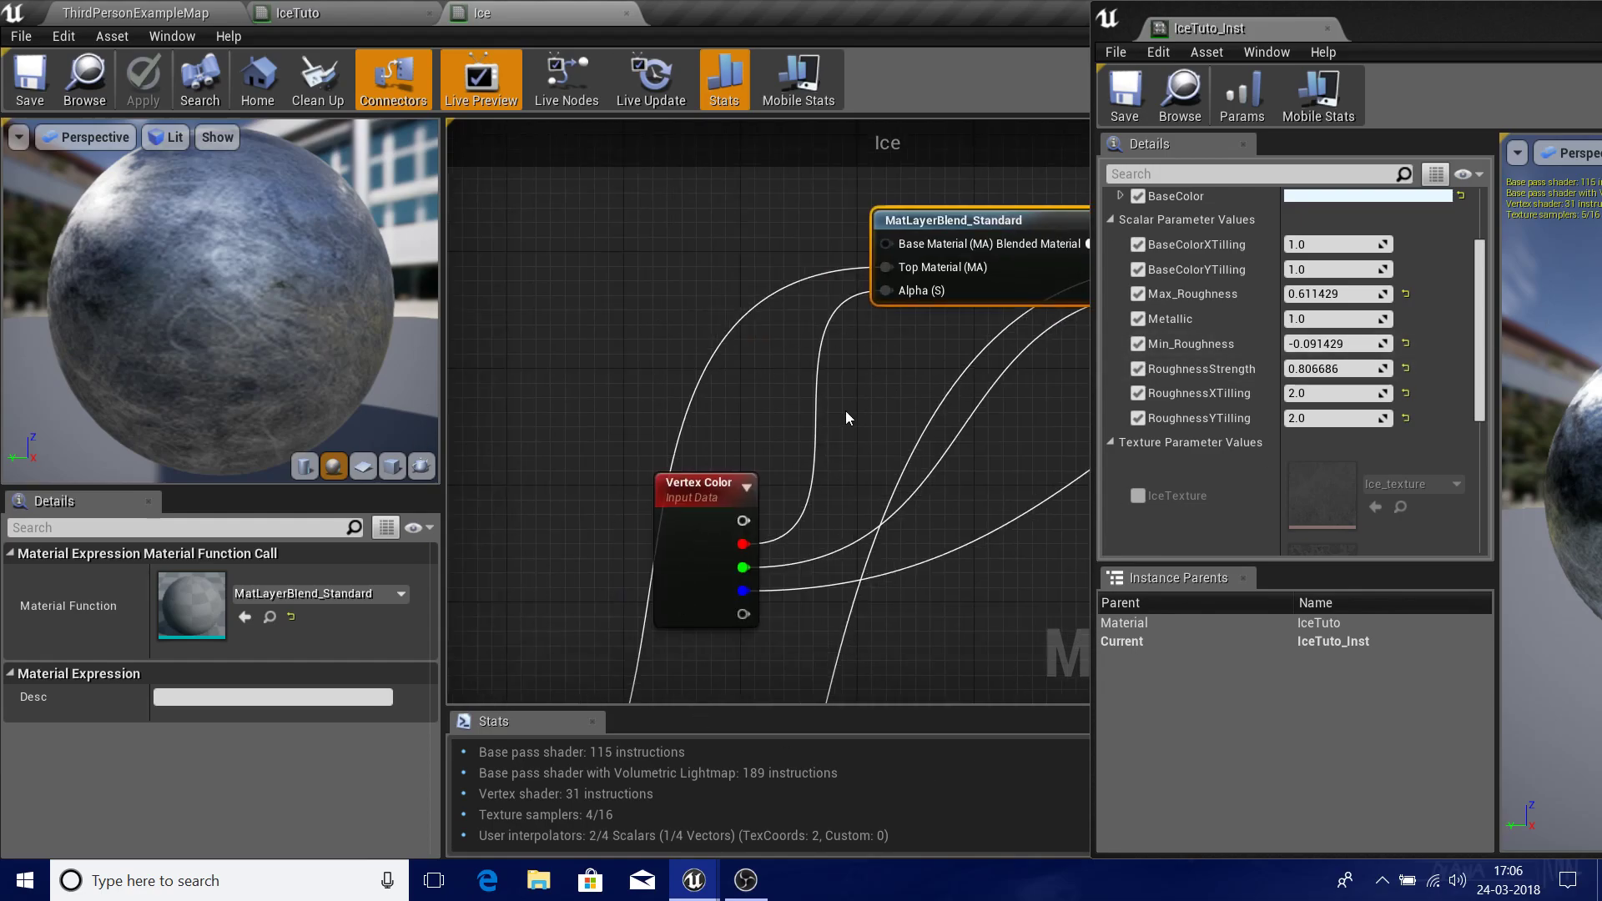
pyautogui.moveTo(347, 695); pyautogui.dragTo(929, 371, button='right')
pyautogui.scroll(-5, 741, 493)
pyautogui.moveTo(976, 476); pyautogui.dragTo(576, 567, button='right')
pyautogui.scroll(5, 577, 542)
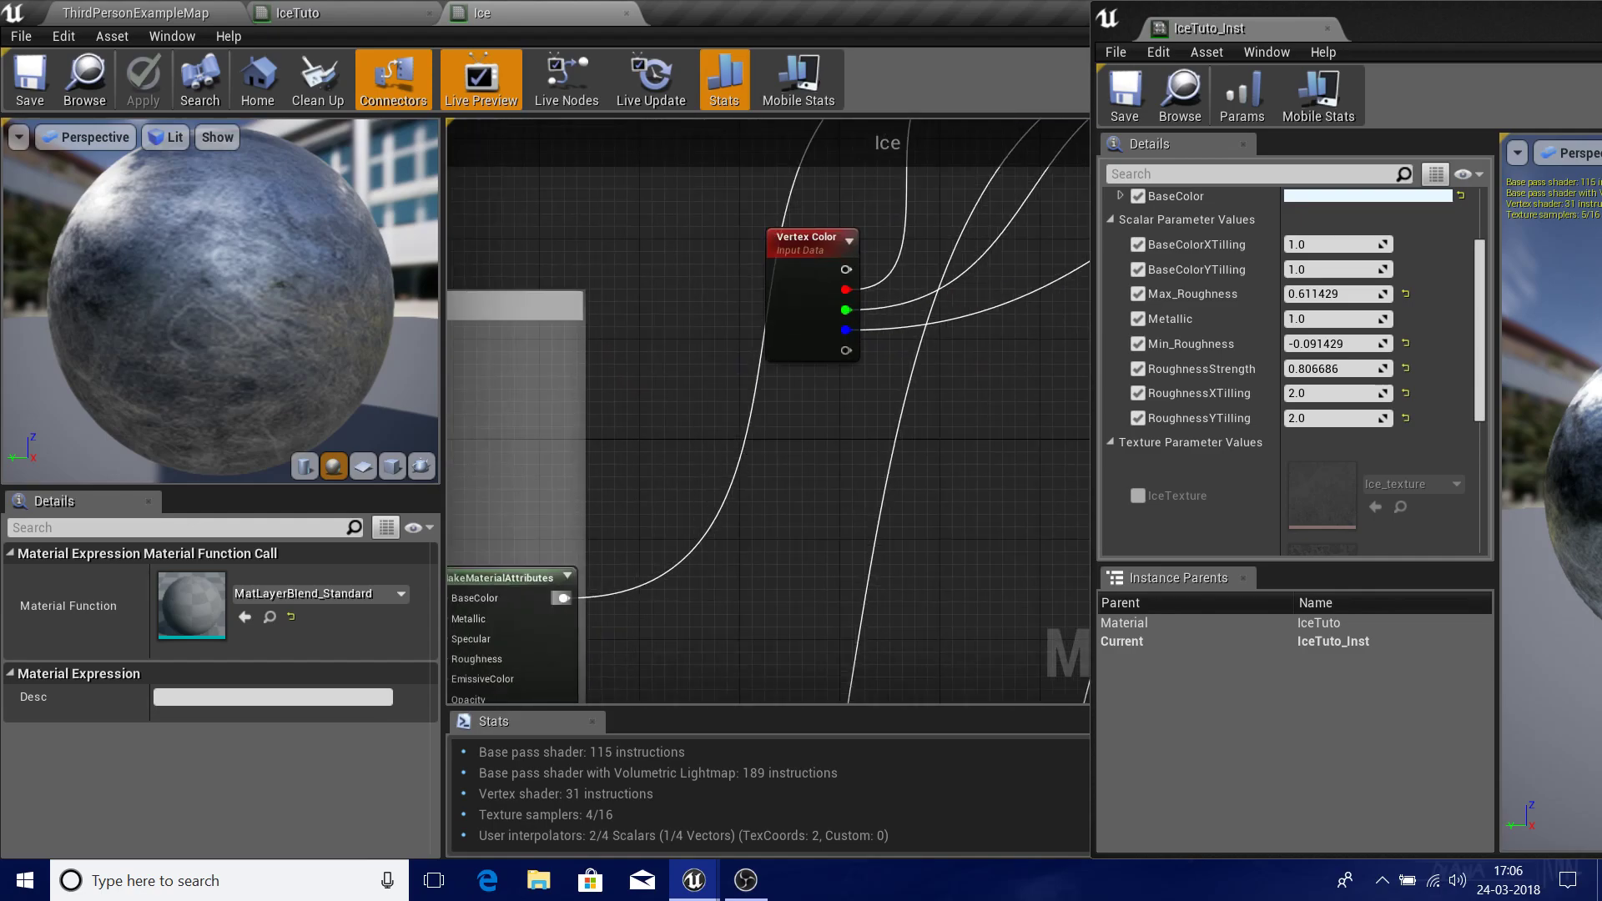
pyautogui.moveTo(747, 454); pyautogui.dragTo(1150, 183, button='right')
pyautogui.moveTo(900, 209); pyautogui.dragTo(873, 340, button='right')
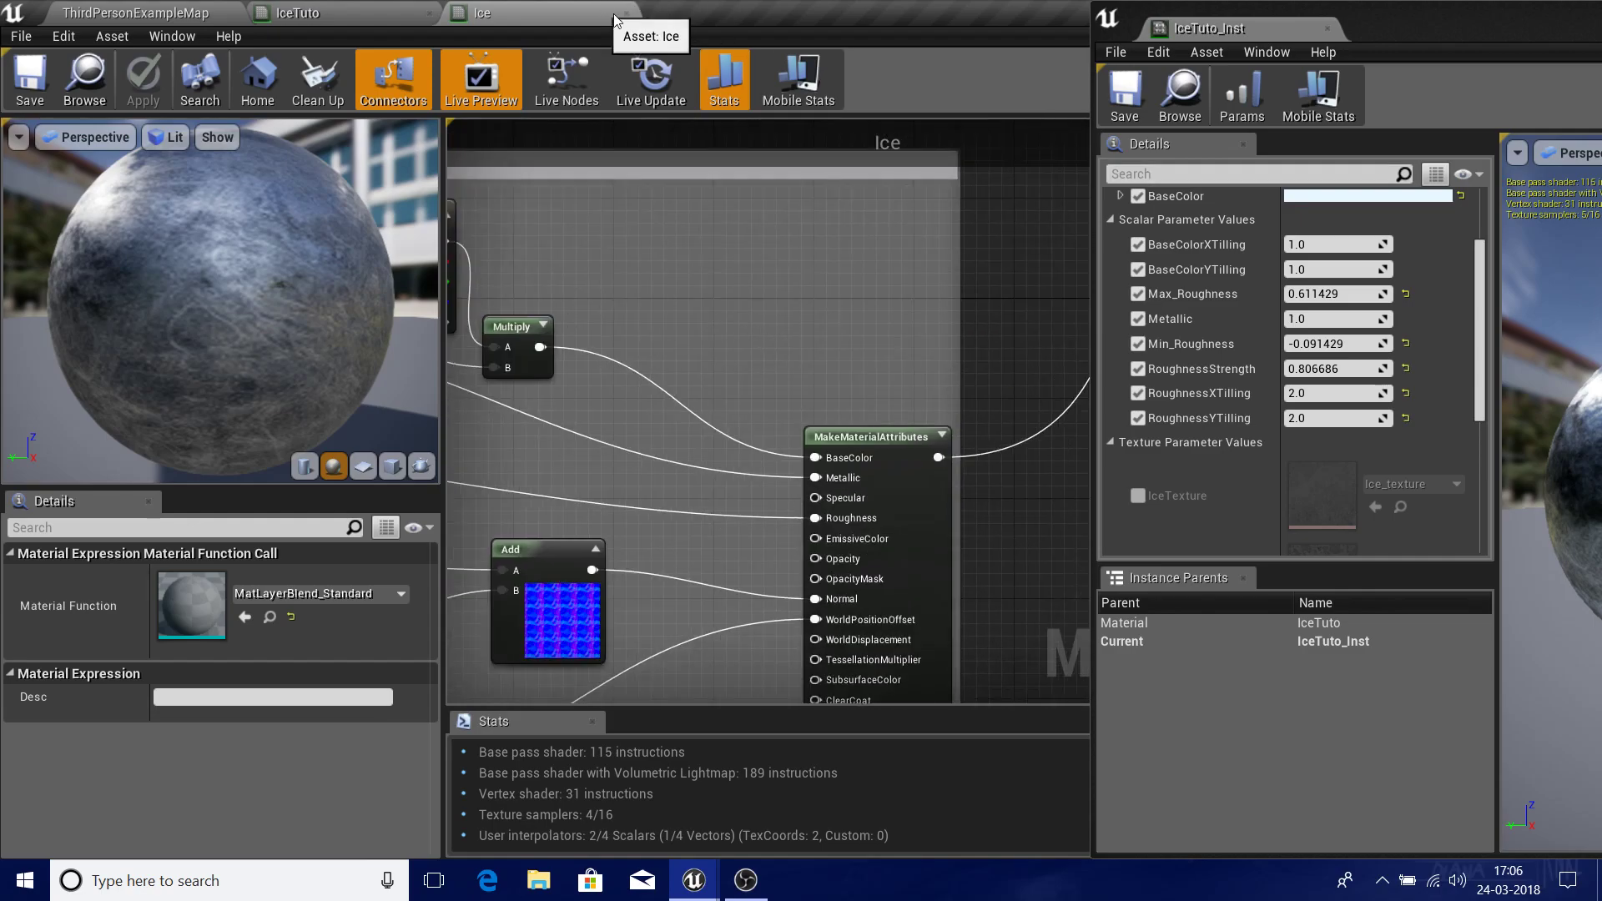
# - Close the original Ice material's editor
pyautogui.rightClick(619, 16)
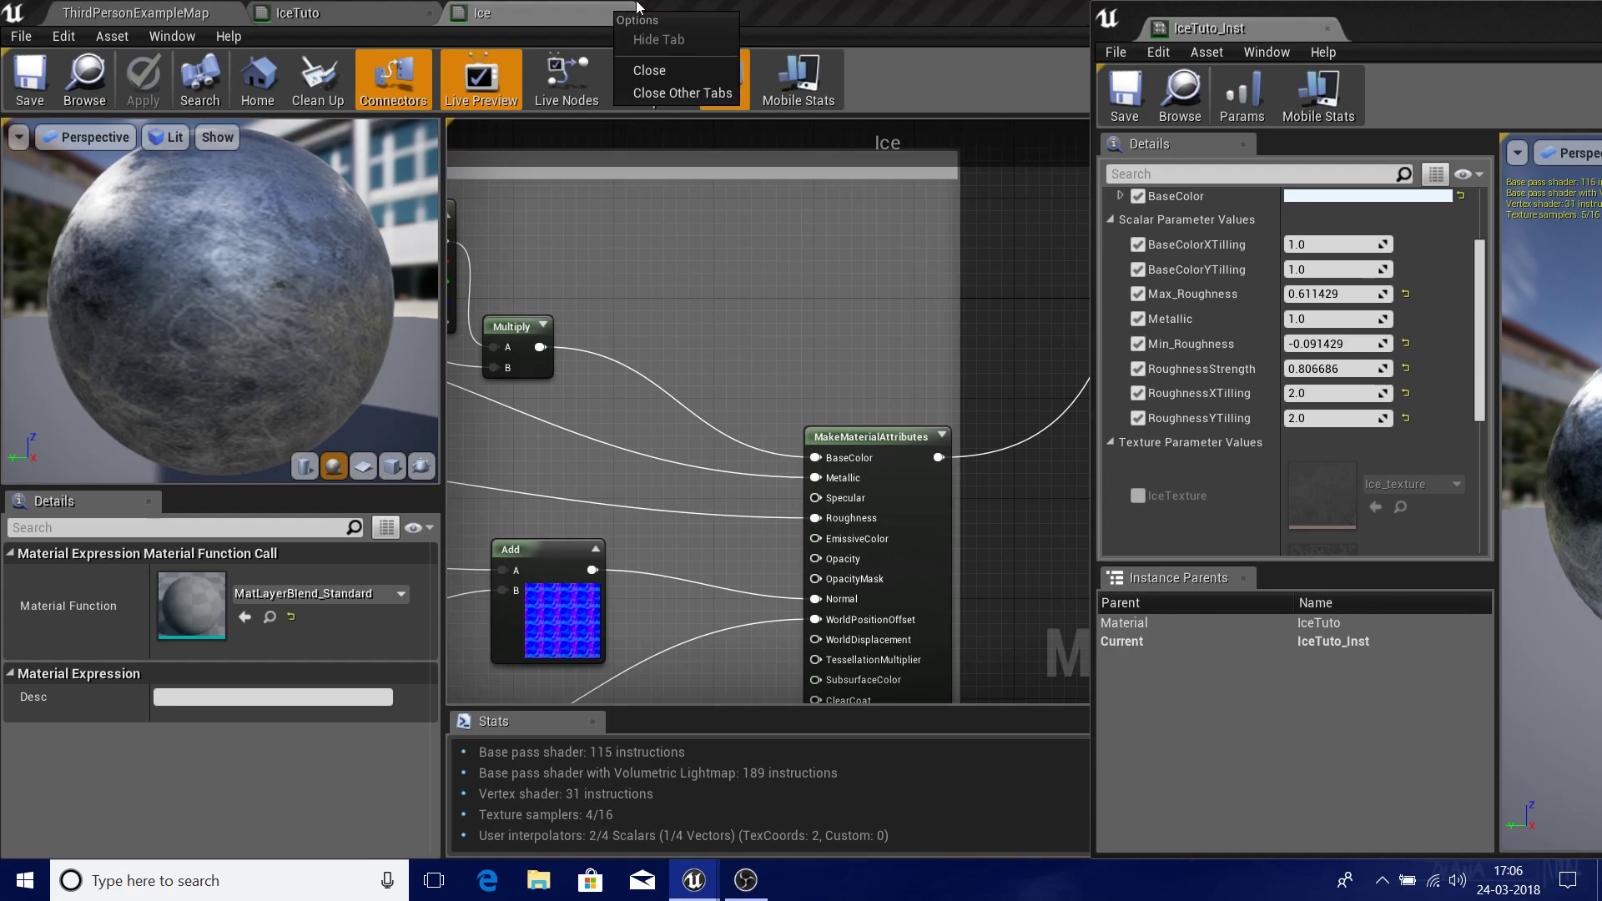
pyautogui.click(637, 7)
pyautogui.click(628, 15)
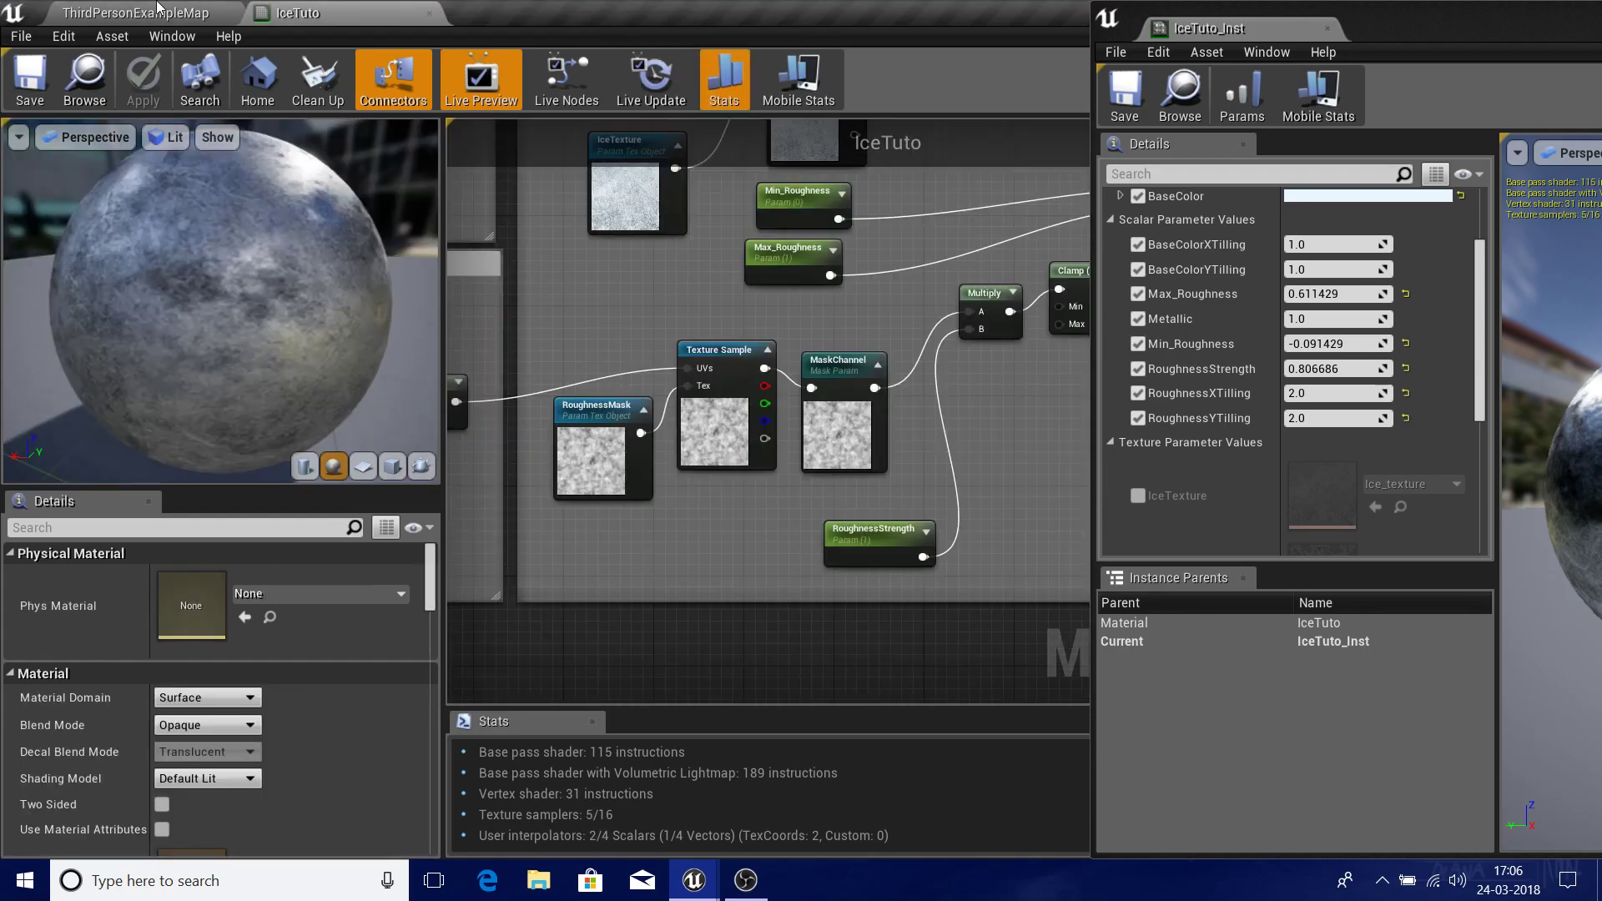
# - Return to the ThirdPersonExampleMap level, check the lake's ice surface, and save the IceTuto_Inst material instance
pyautogui.click(157, 10)
pyautogui.click(352, 7)
pyautogui.moveTo(794, 398)
pyautogui.mouseDown(button='right')
pyautogui.moveTo(385, 399)
pyautogui.moveTo(668, 377)
pyautogui.moveTo(794, 404)
pyautogui.mouseUp(button='right')
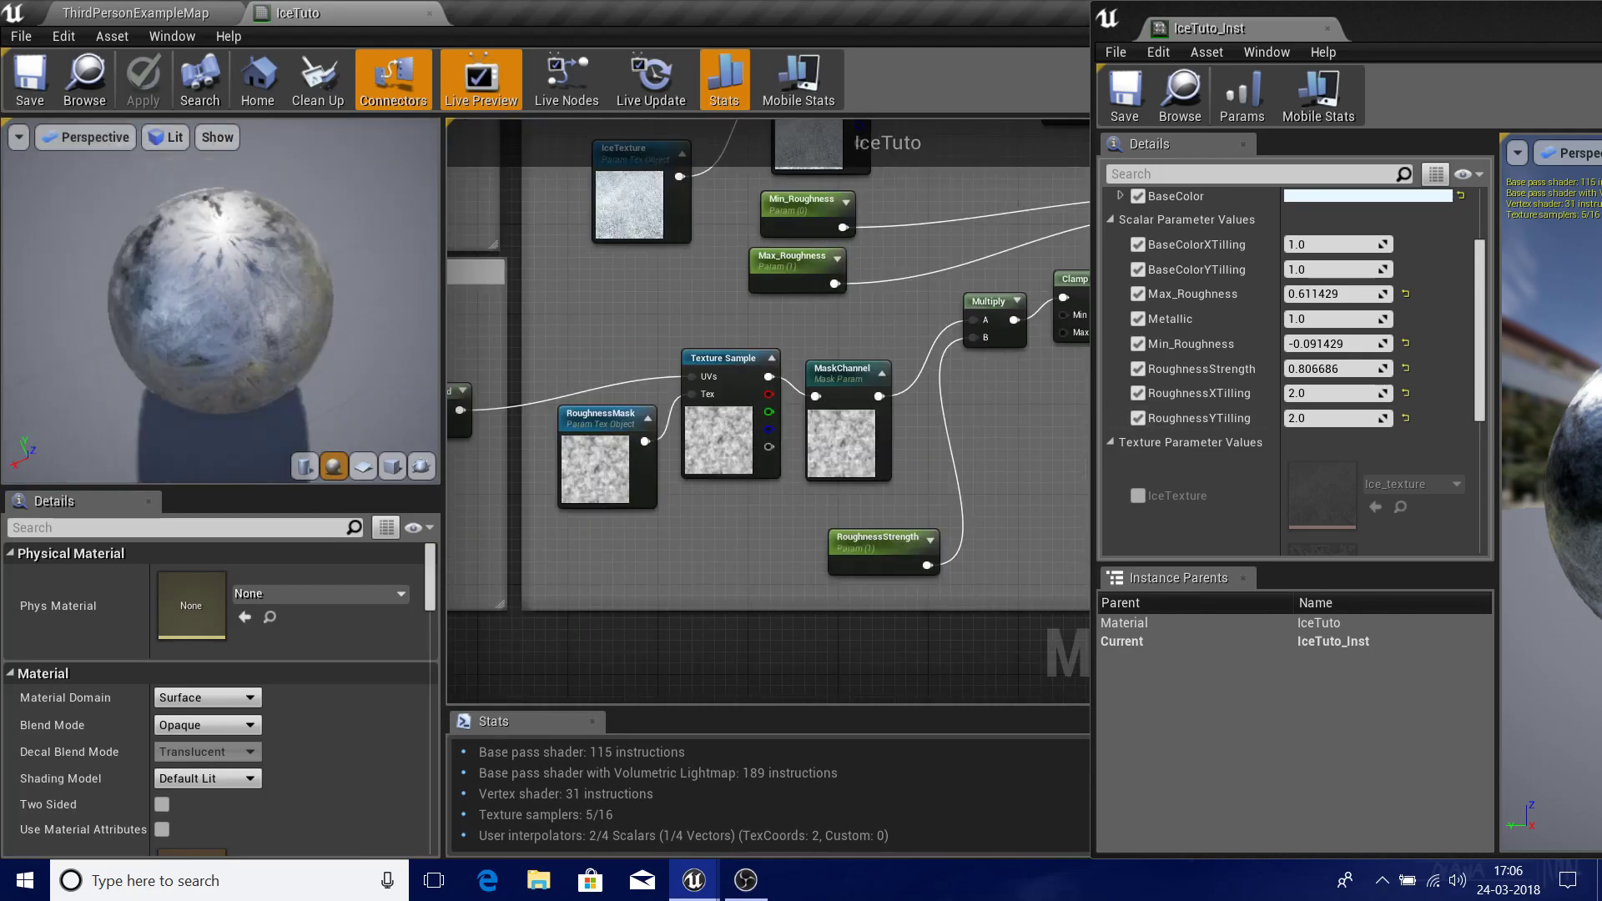
pyautogui.click(117, 12)
pyautogui.moveTo(852, 345); pyautogui.dragTo(864, 467, button='right')
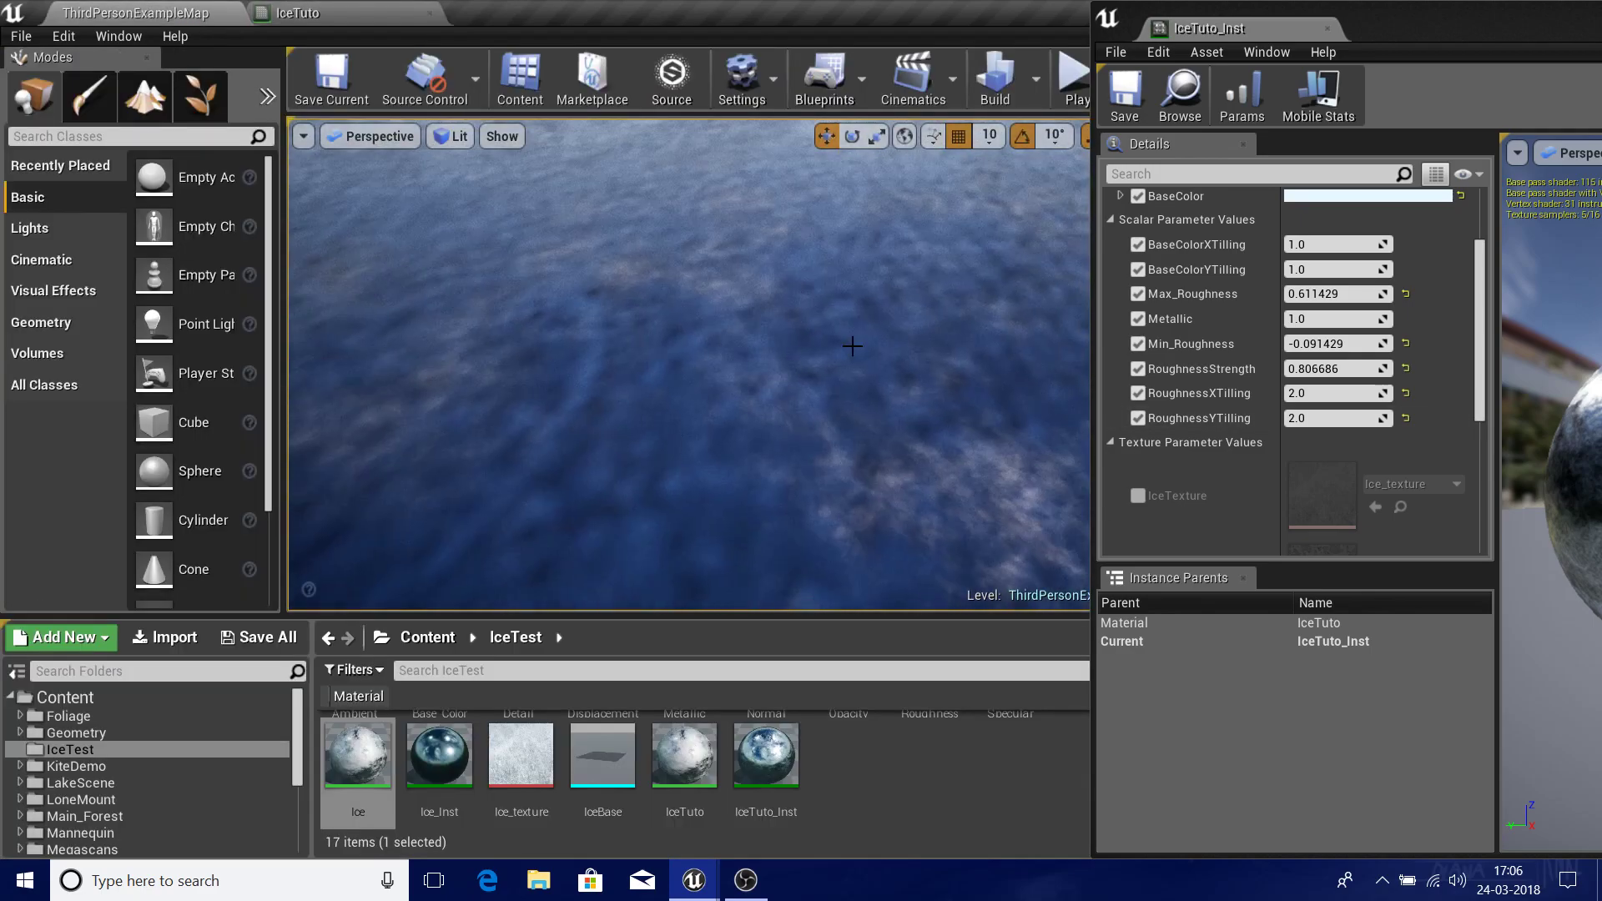
pyautogui.moveTo(852, 346); pyautogui.dragTo(850, 309, button='right')
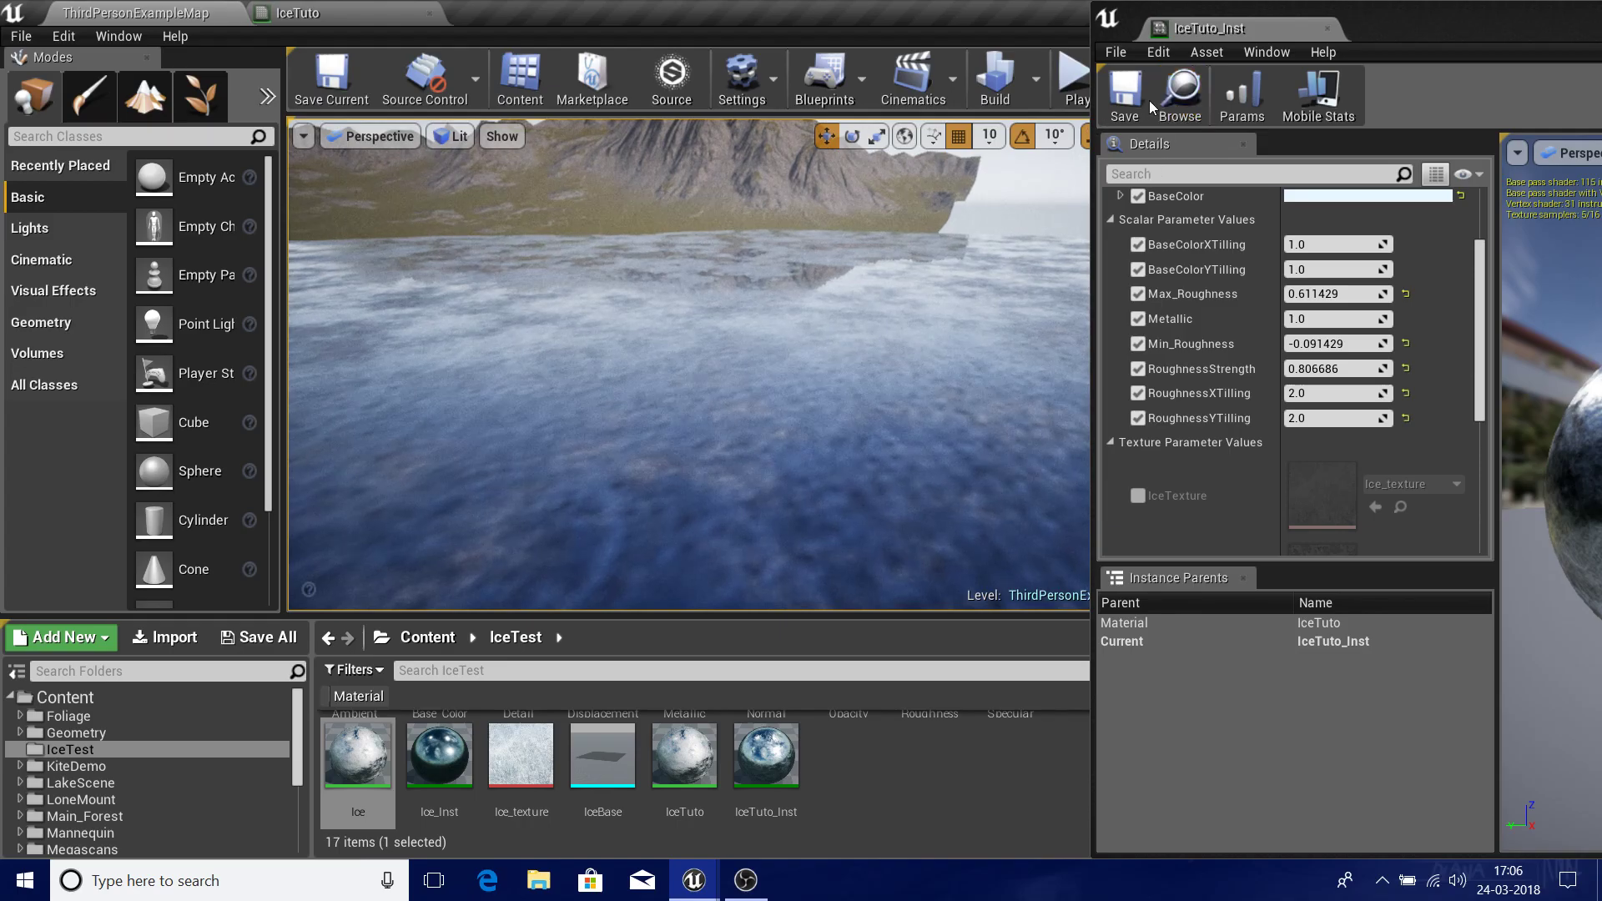
pyautogui.click(1126, 107)
pyautogui.hotkey('alt', 'Tab')
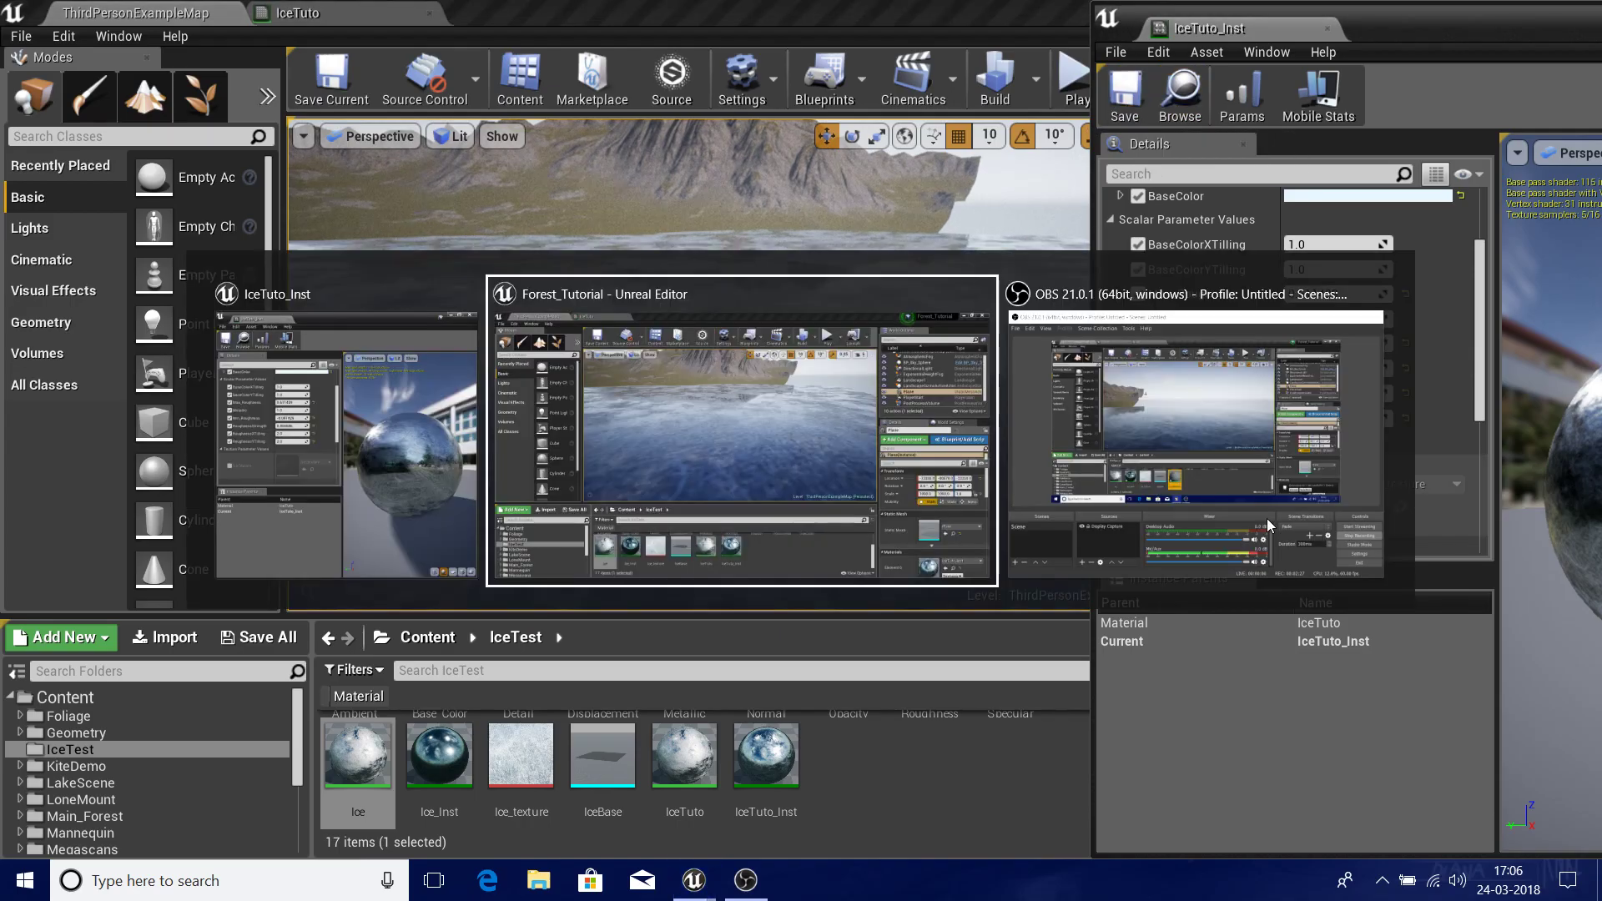